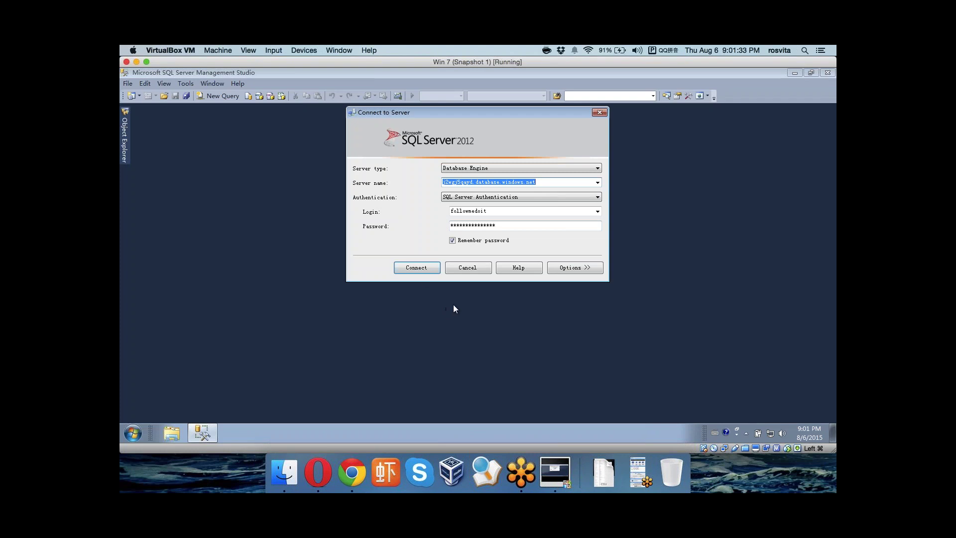
# - Log in to the Azure SQL server using SQL Server Authentication
pyautogui.click(511, 226)
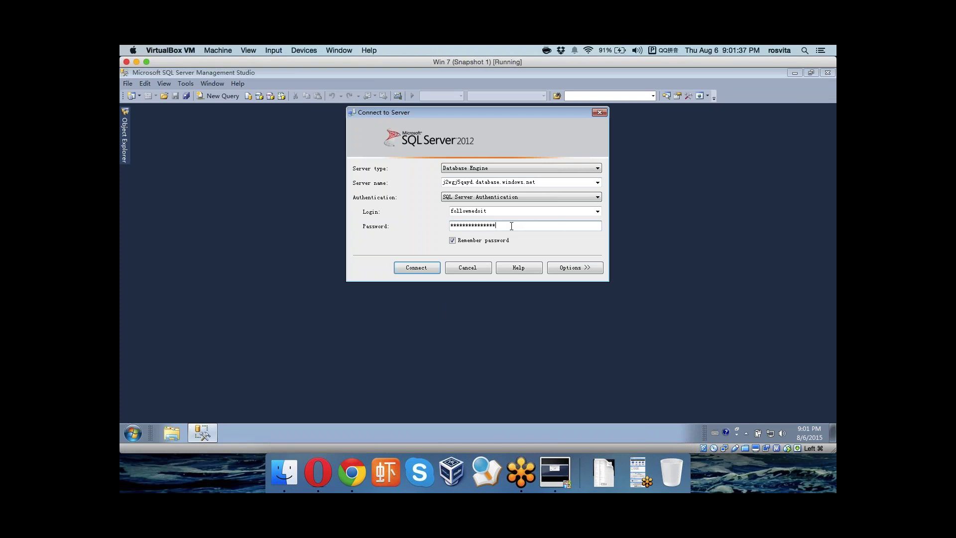
pyautogui.click(424, 269)
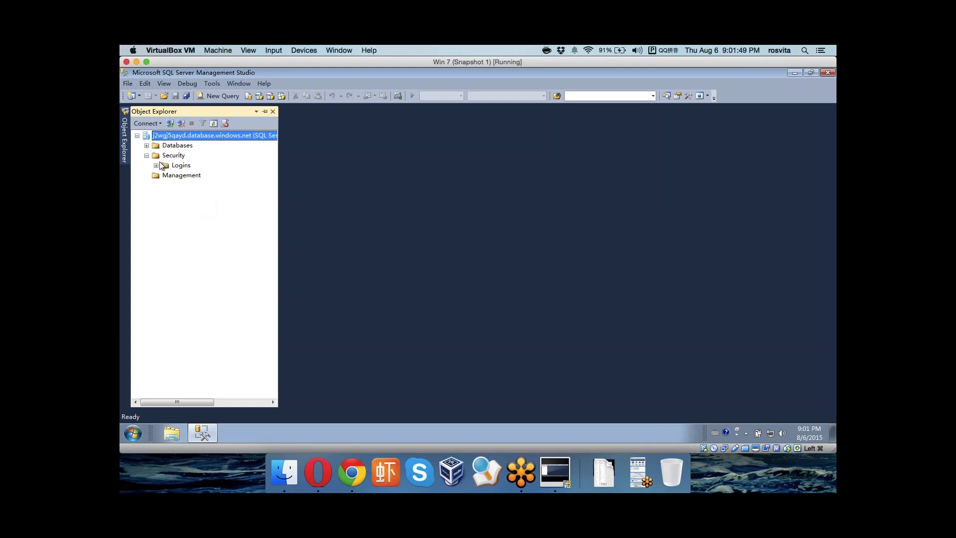
# - Expand the server's Databases folder and the JTS database in Object Explorer
pyautogui.click(146, 145)
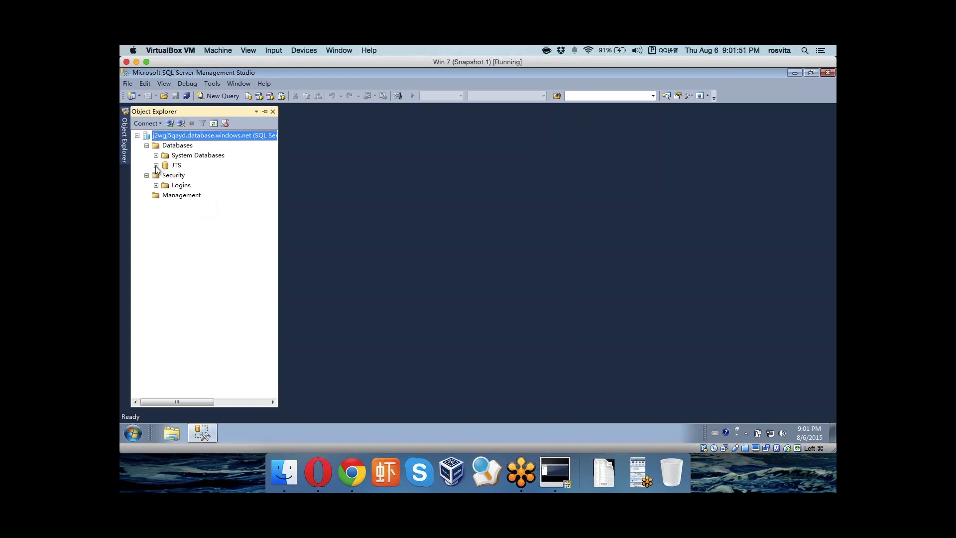
pyautogui.click(156, 165)
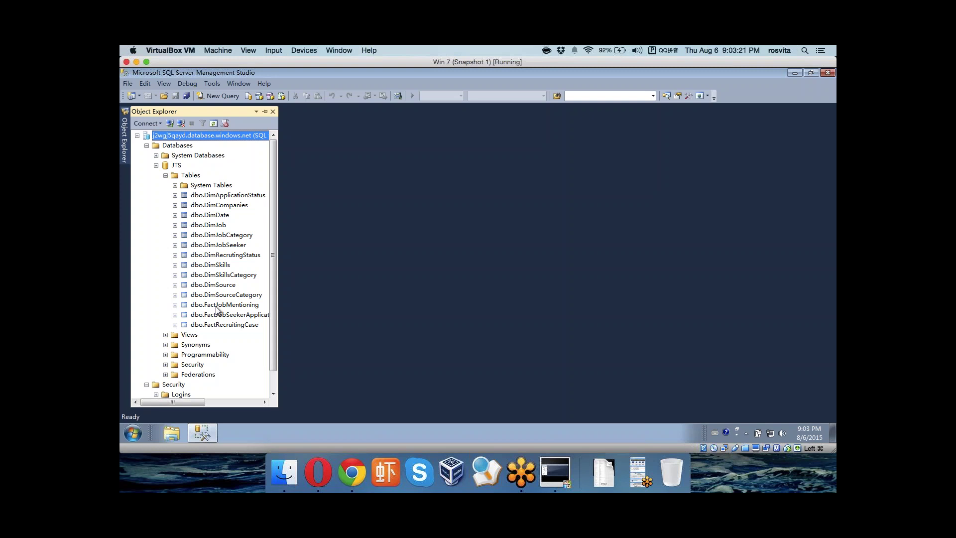
# - Collapse the JTS Tables folder and re-expand JTS to show only its top-level folders
pyautogui.click(190, 176)
pyautogui.rightClick(189, 176)
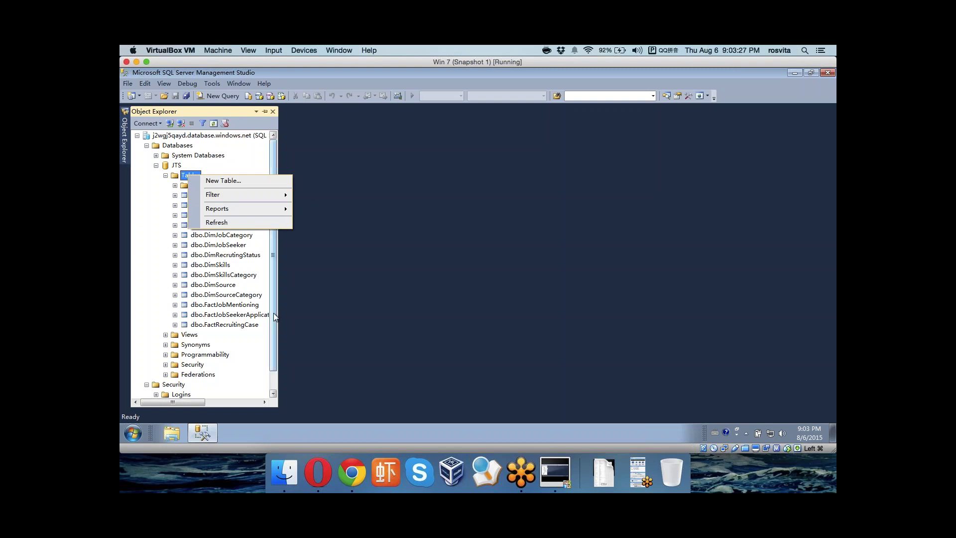
pyautogui.click(458, 293)
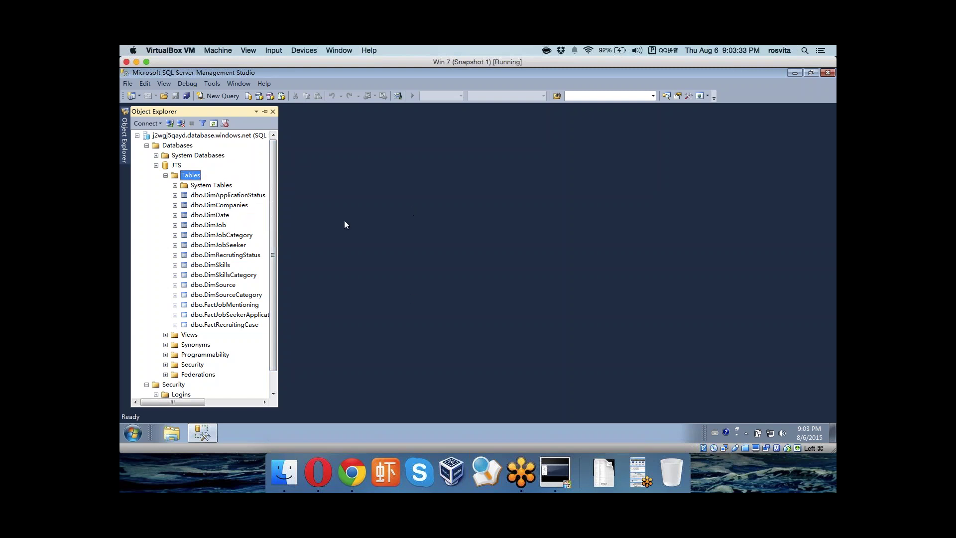
pyautogui.click(165, 175)
pyautogui.click(156, 165)
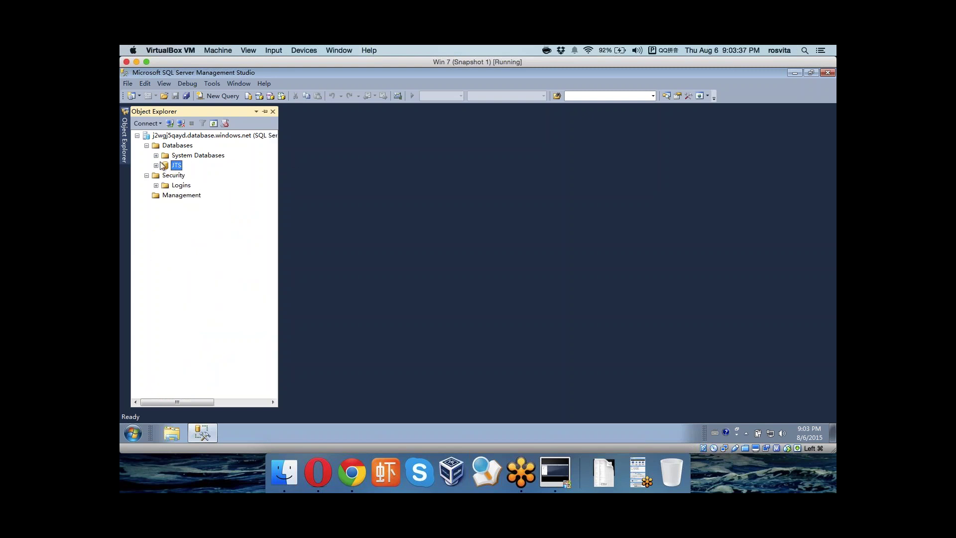
pyautogui.click(156, 165)
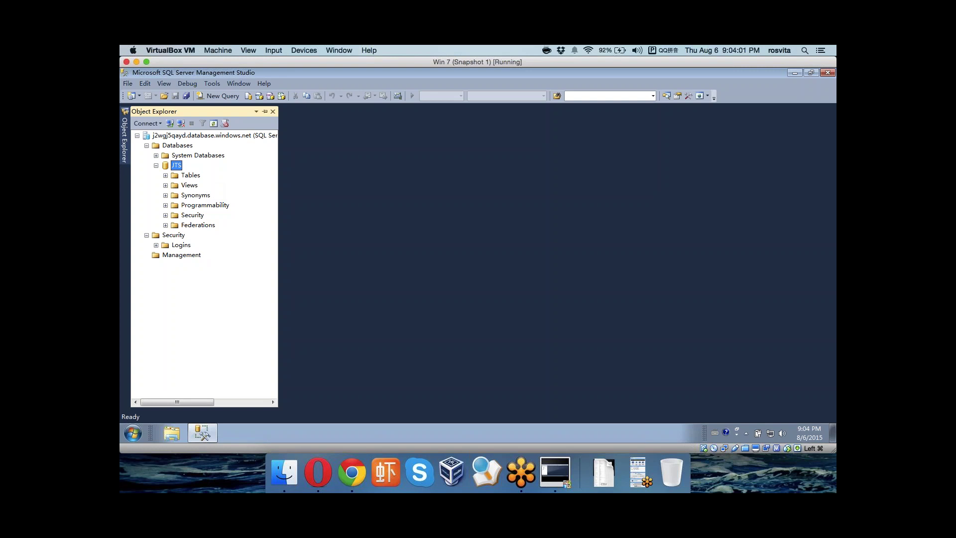
# - In Chrome, open the Windows Azure bookmark and sign in with the Microsoft account
pyautogui.click(352, 472)
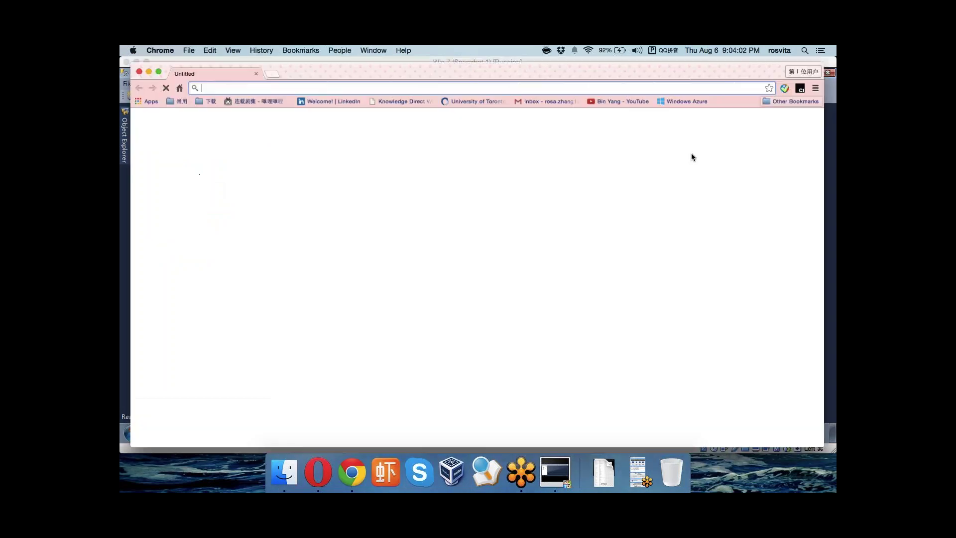
pyautogui.click(685, 98)
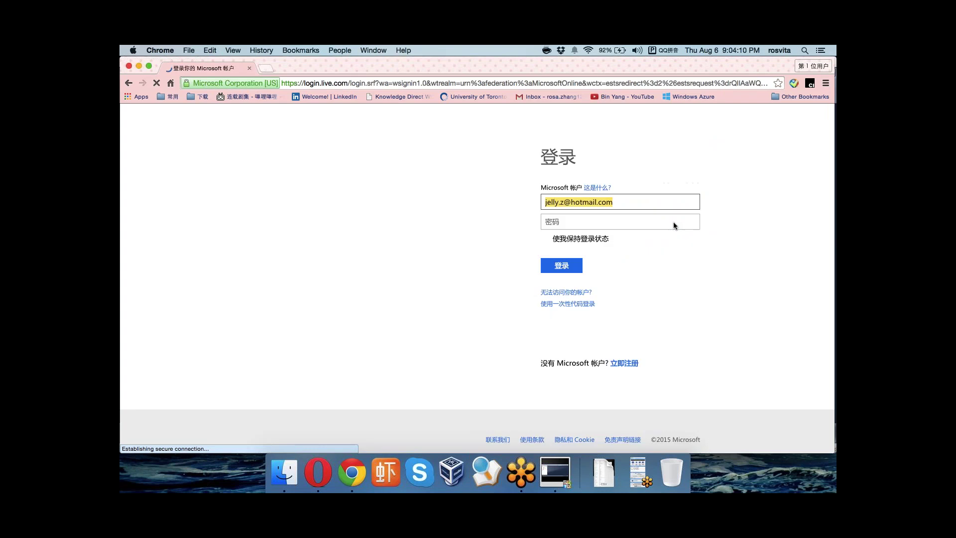
pyautogui.press('Return')
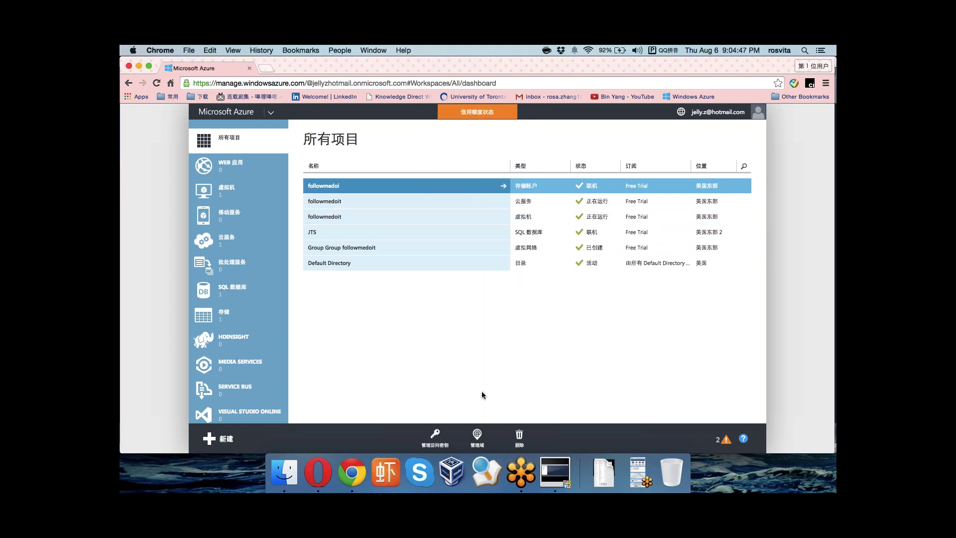
pyautogui.click(272, 111)
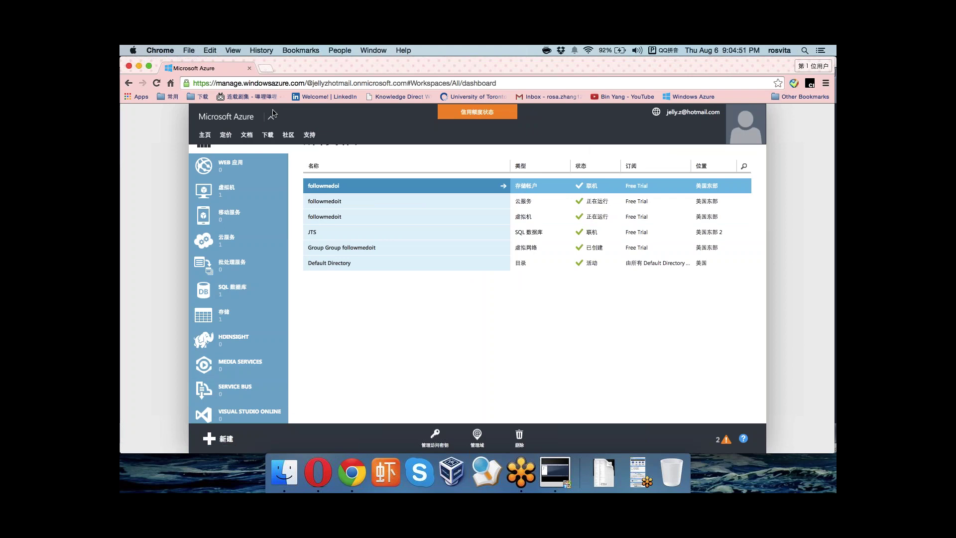
pyautogui.click(273, 114)
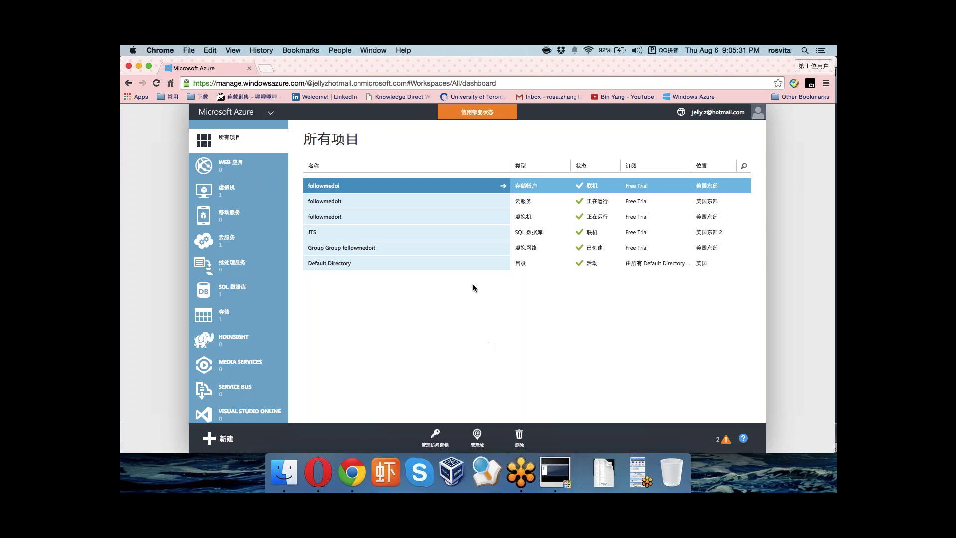
# - Review the JTS database dashboard (0 GB of 500 GB used), then return to Management Studio
pyautogui.click(434, 235)
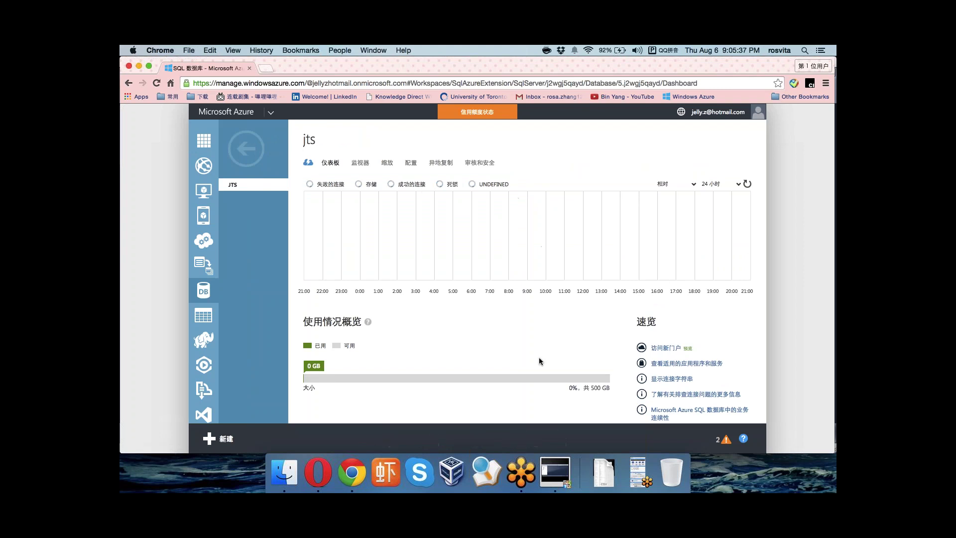
pyautogui.scroll(-10, 527, 272)
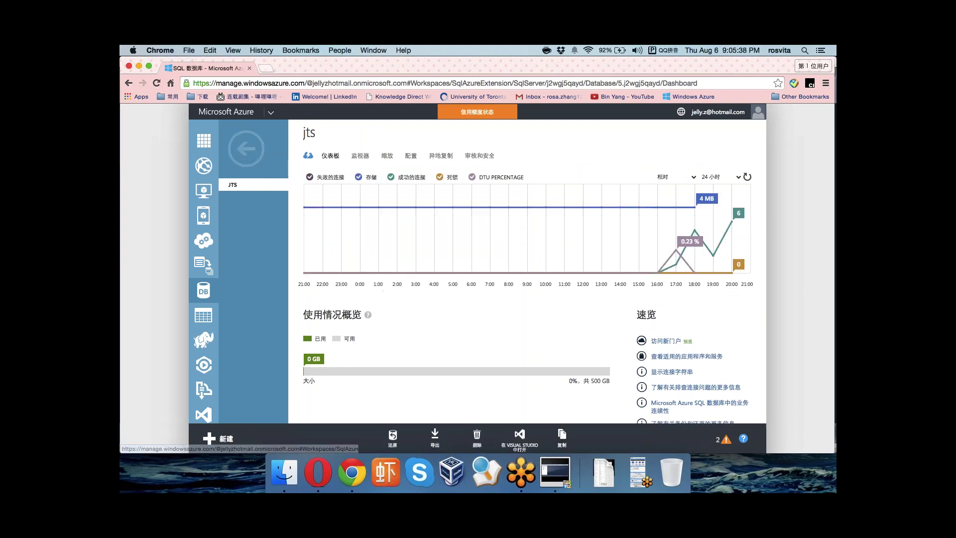
pyautogui.scroll(10, 500, 222)
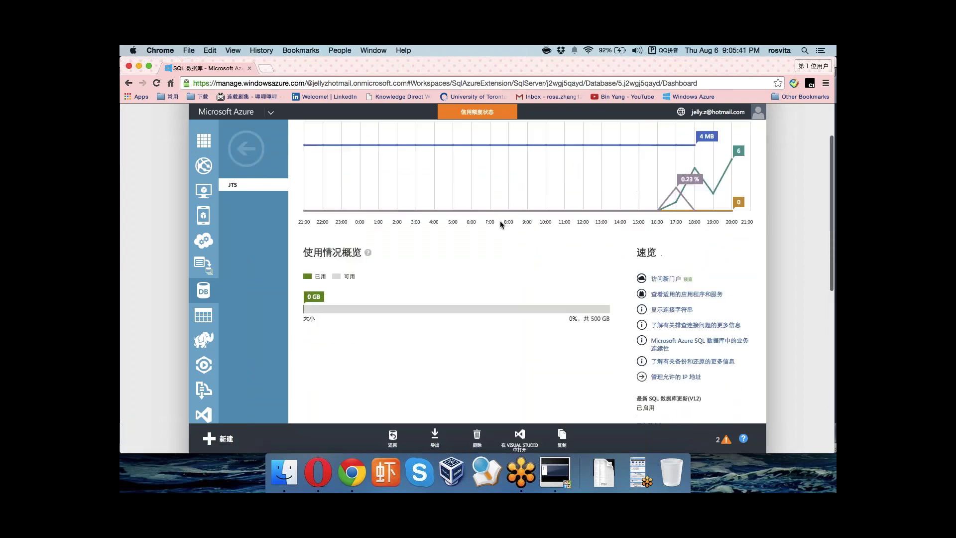
pyautogui.scroll(-5, 500, 224)
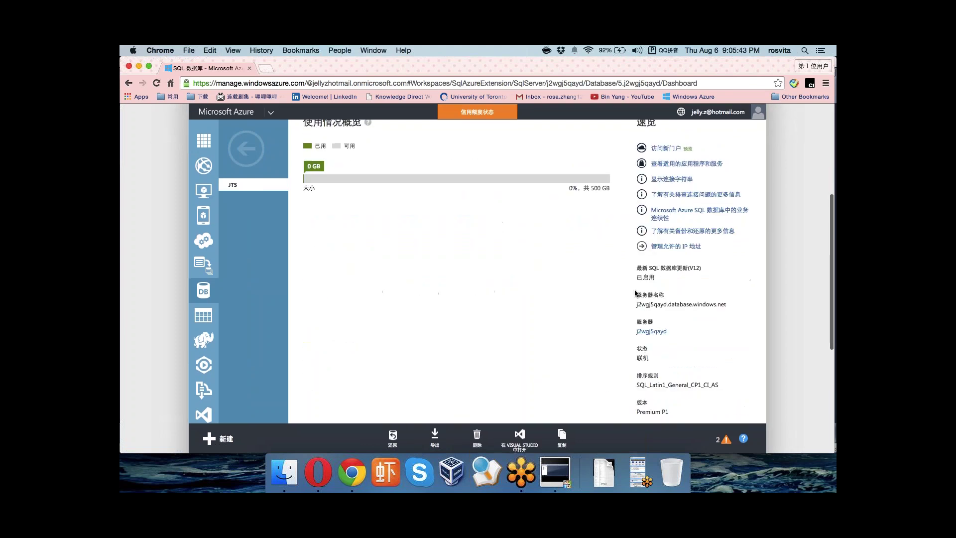
pyautogui.moveTo(300, 122); pyautogui.dragTo(737, 308)
pyautogui.click(729, 298)
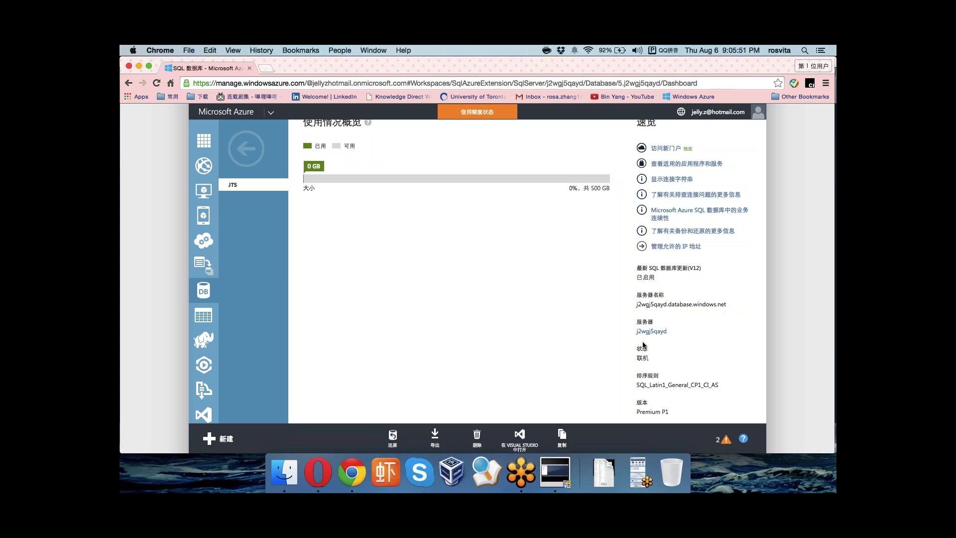
pyautogui.scroll(5, 484, 286)
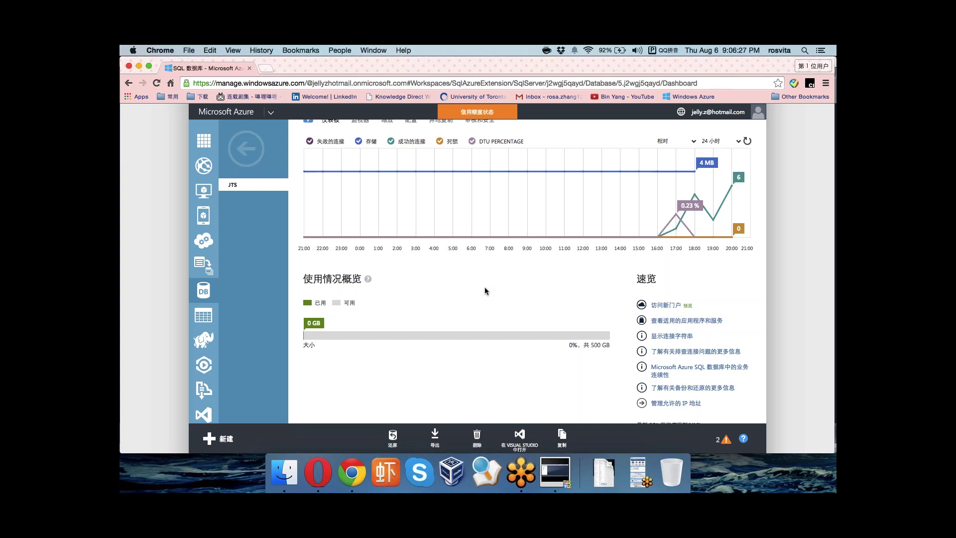
pyautogui.click(561, 488)
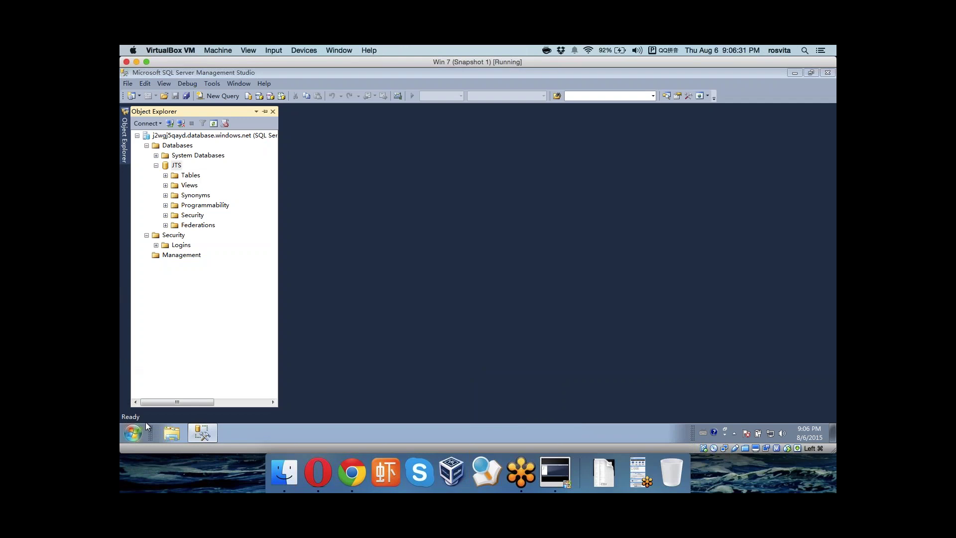
# - Launch SQL Server Data Tools, opening the azure1 Analysis Services project in Visual Studio
pyautogui.click(132, 432)
pyautogui.click(204, 388)
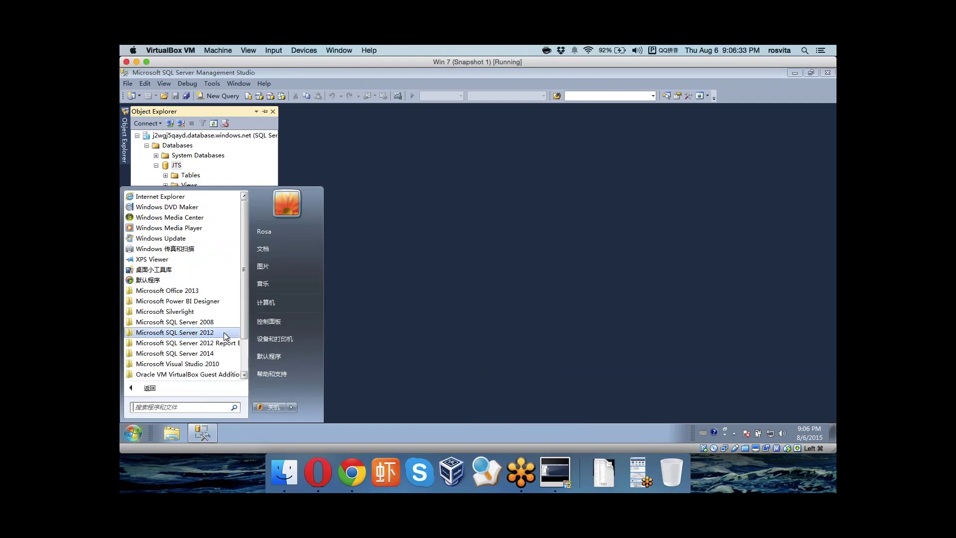
pyautogui.click(428, 287)
pyautogui.click(137, 62)
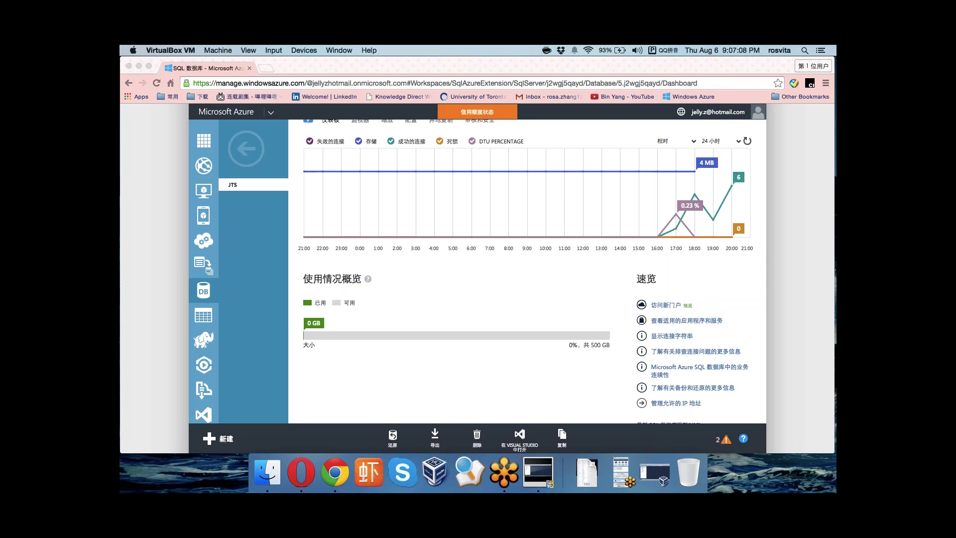
pyautogui.click(538, 472)
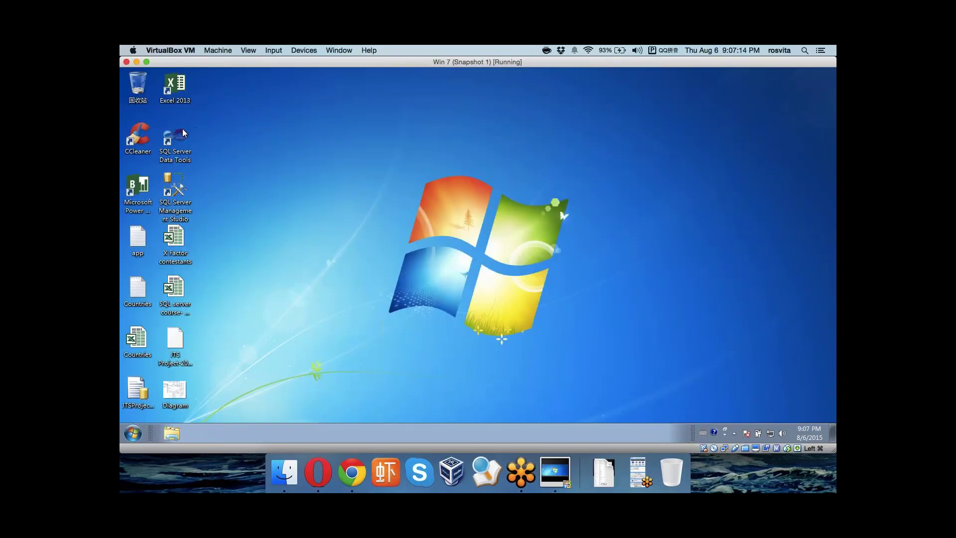
pyautogui.doubleClick(183, 133)
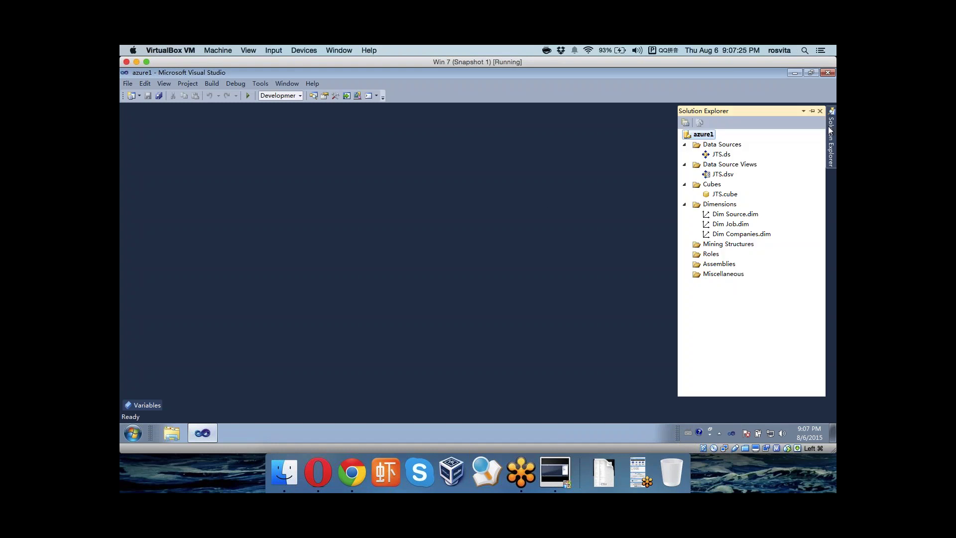
# - Start a new Analysis Services Multidimensional project and name it ssas
pyautogui.click(132, 97)
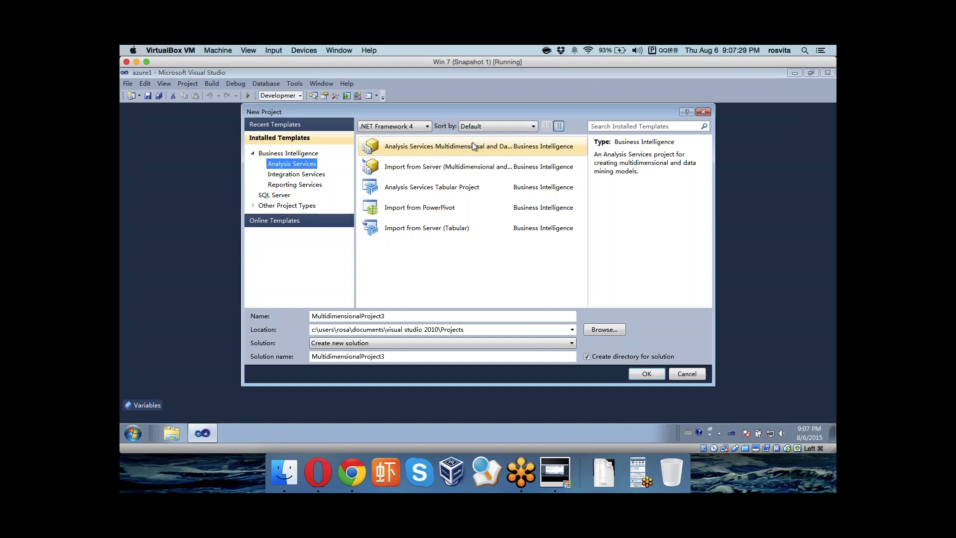
pyautogui.doubleClick(414, 314)
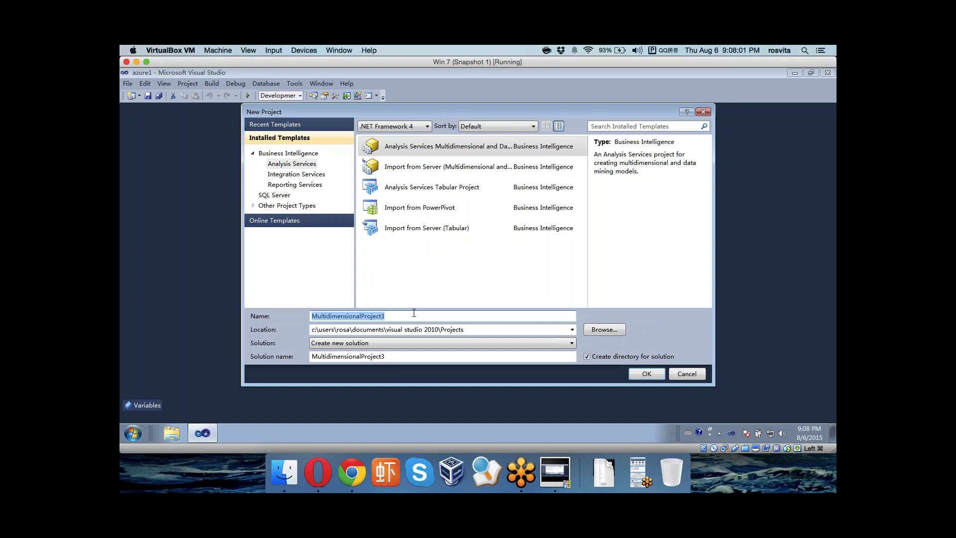
pyautogui.write('ssas')
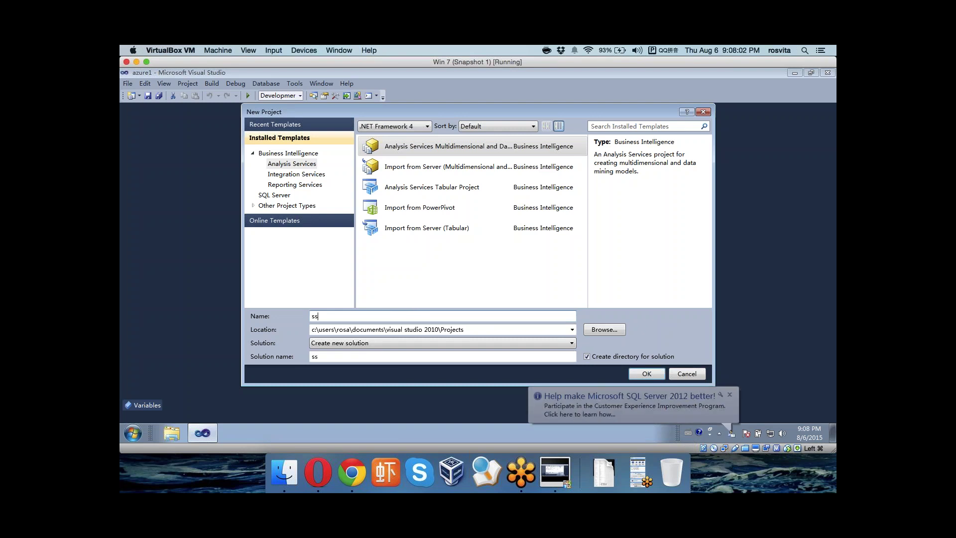
pyautogui.click(729, 394)
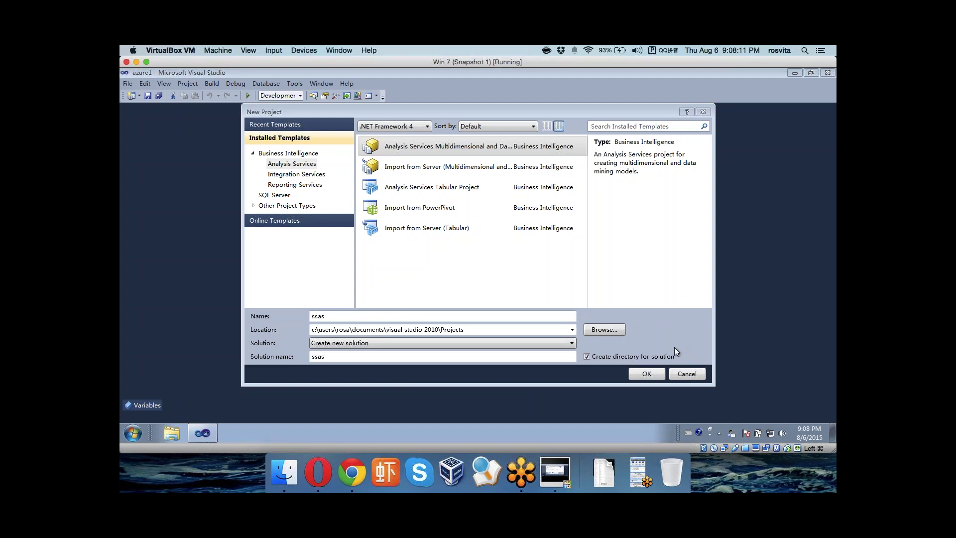
pyautogui.click(614, 371)
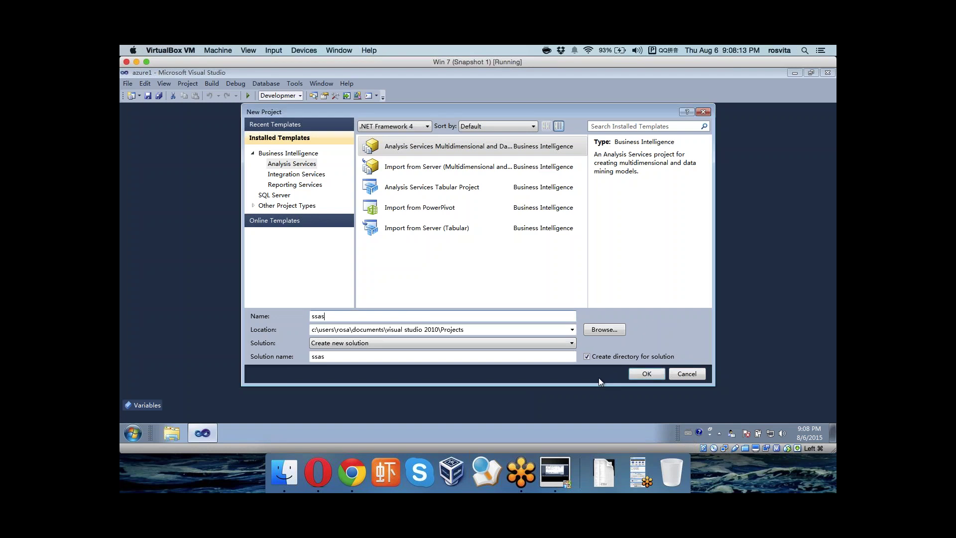
# - Create the ssas project and start a new data source from the existing JTS connection
pyautogui.click(656, 372)
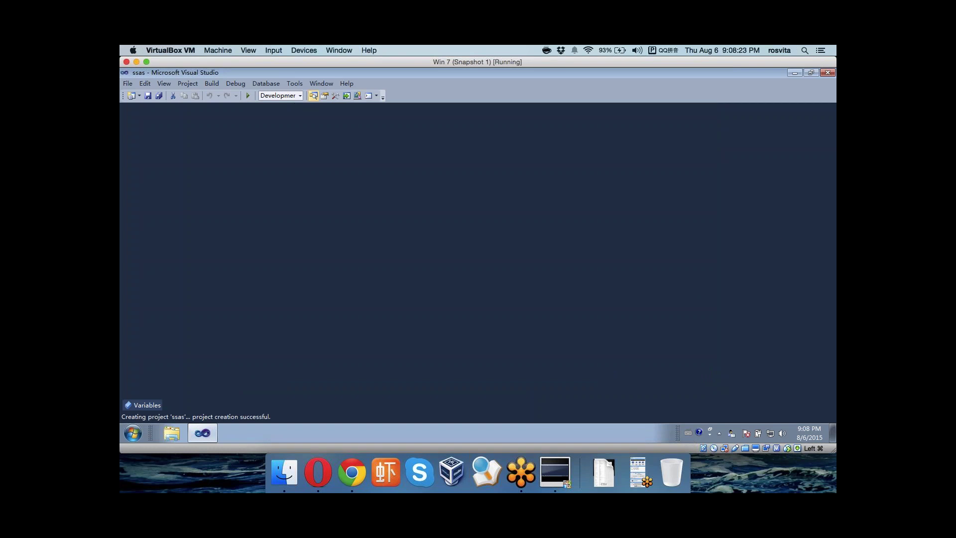
pyautogui.rightClick(711, 150)
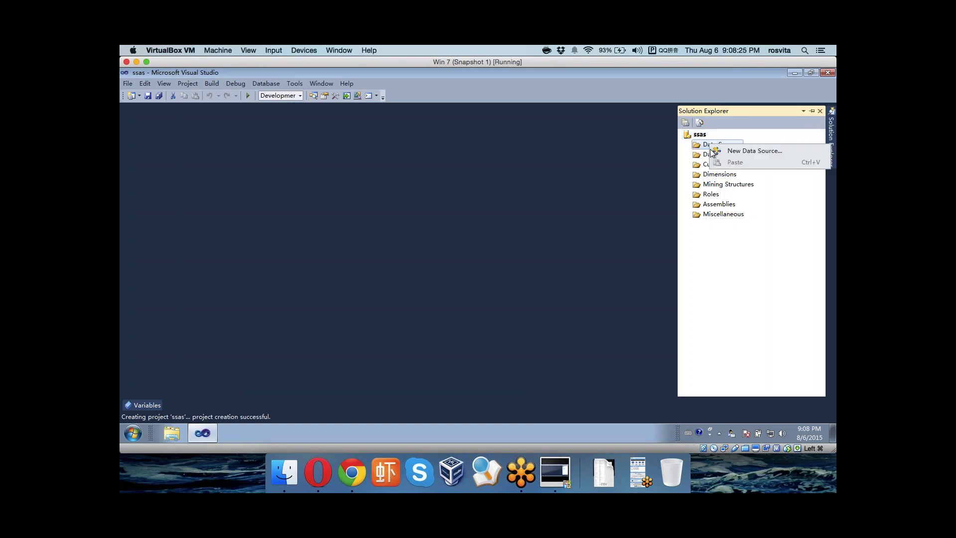
pyautogui.click(713, 151)
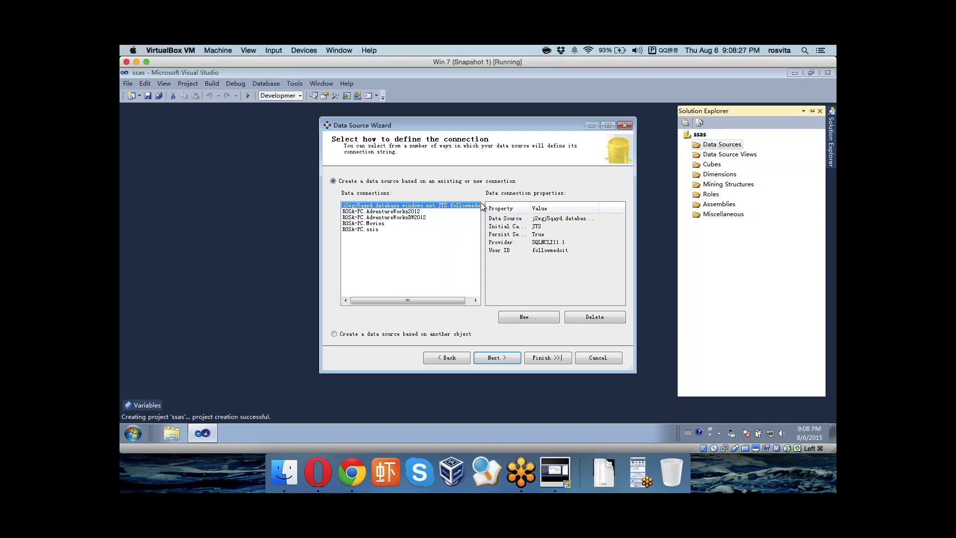
pyautogui.press('Return')
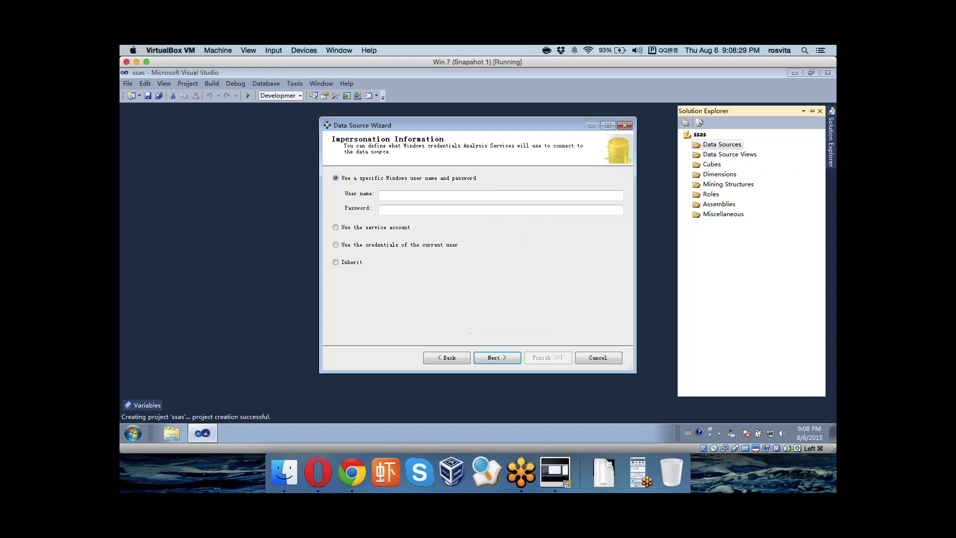
pyautogui.click(458, 362)
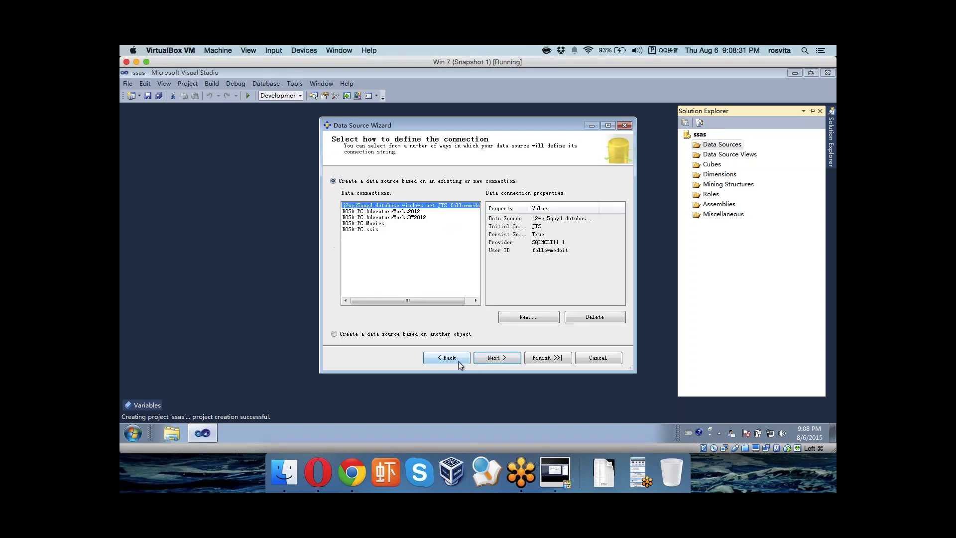
pyautogui.press('Return')
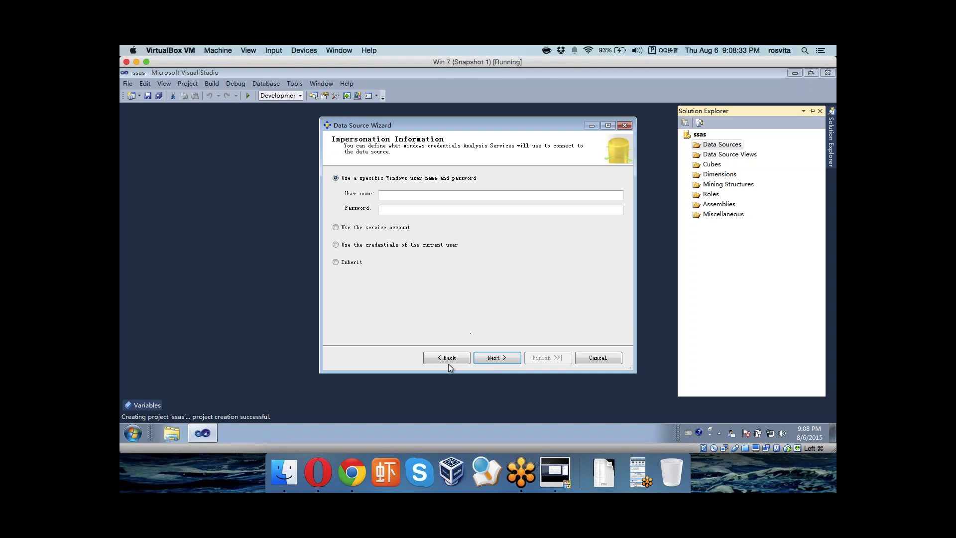
pyautogui.click(450, 361)
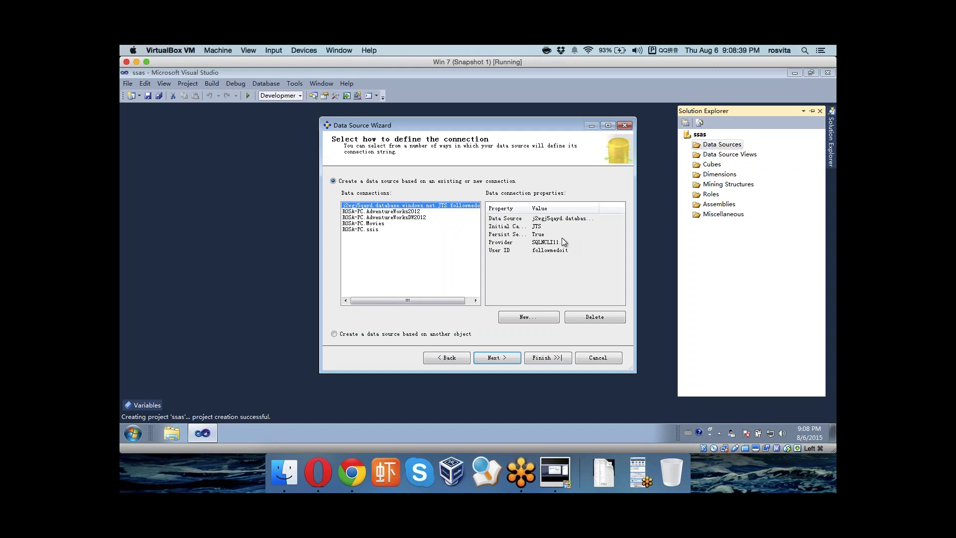
pyautogui.click(512, 357)
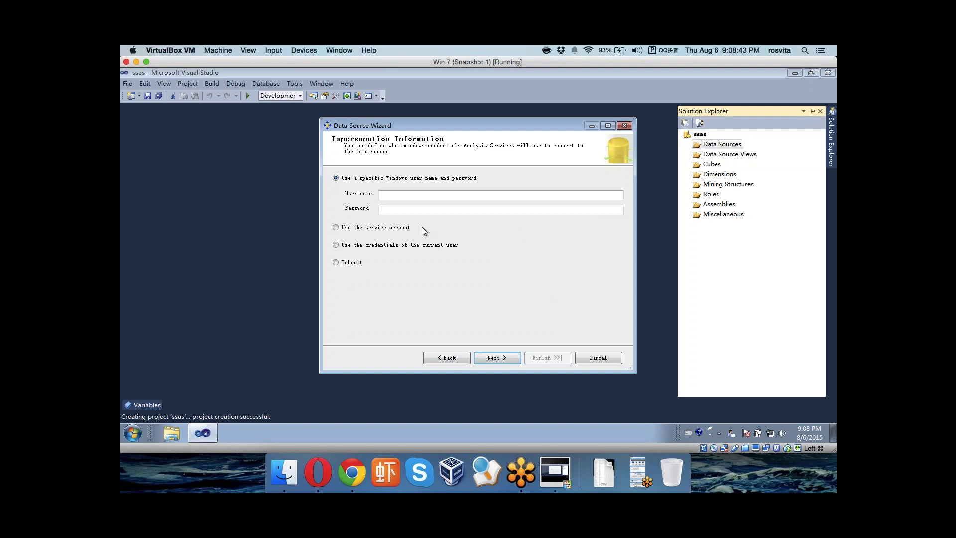
# - Set impersonation to the service account and finish the JTS data source
pyautogui.click(389, 210)
pyautogui.click(377, 231)
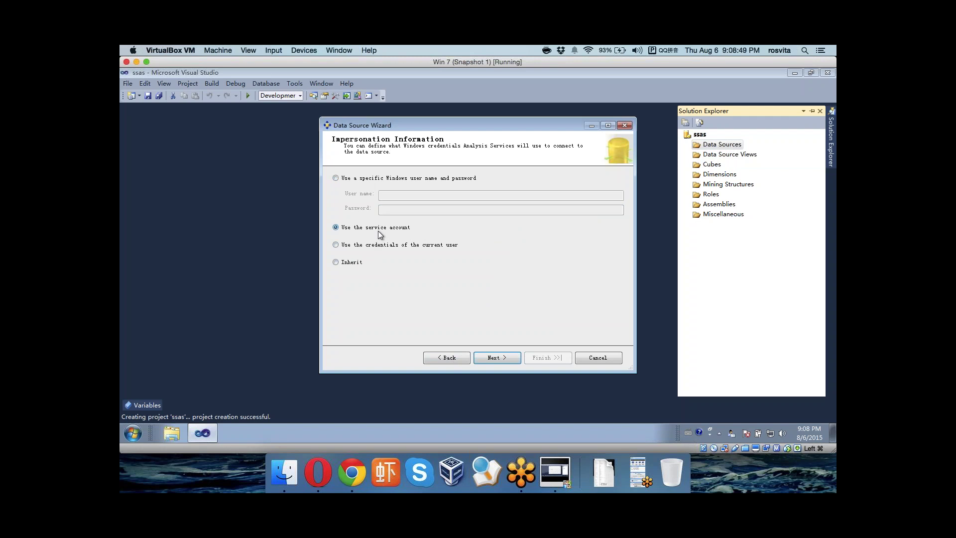
pyautogui.click(495, 357)
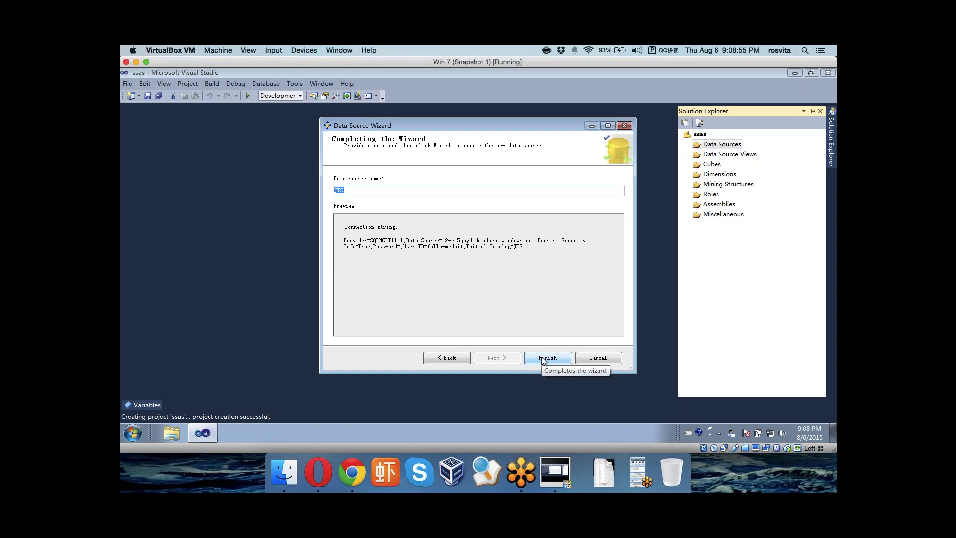
pyautogui.click(464, 358)
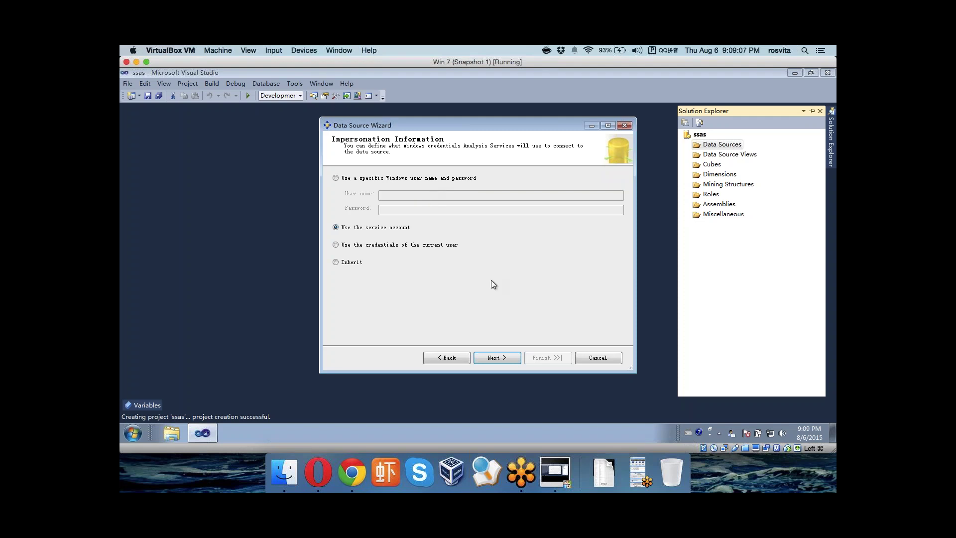
pyautogui.click(510, 356)
pyautogui.click(550, 357)
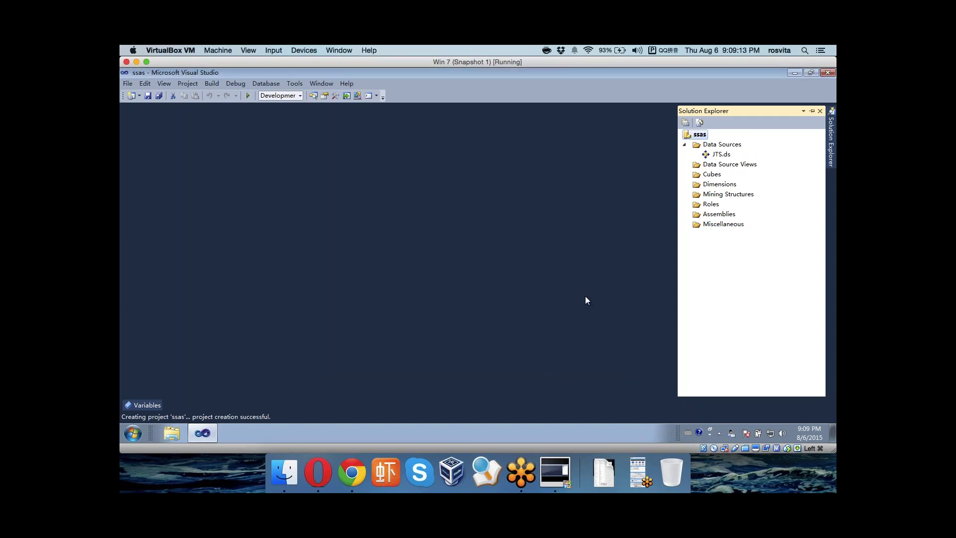
# - Create a JTS data source view with FactJobMentioning plus DimDate, DimJob, DimSource and DimCompanies
pyautogui.click(704, 166)
pyautogui.rightClick(698, 166)
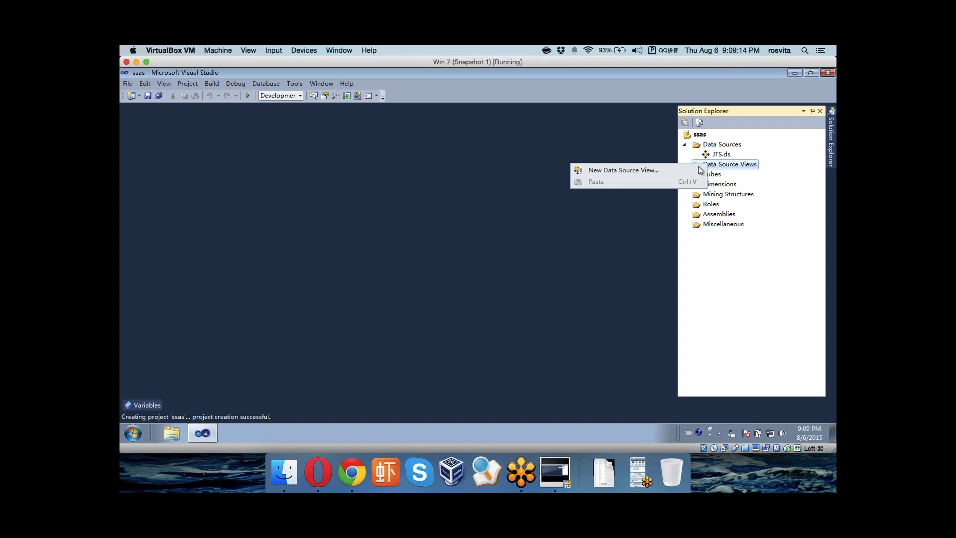
pyautogui.click(698, 166)
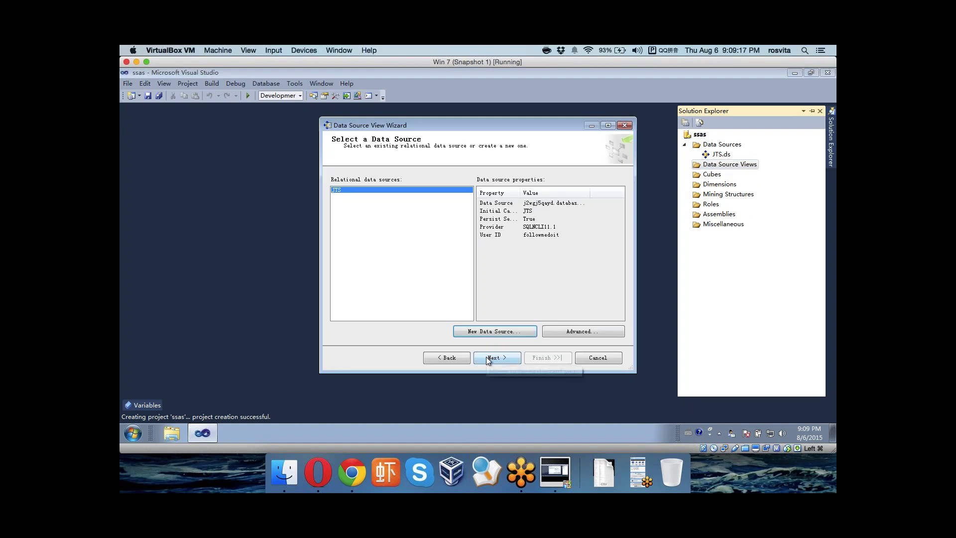
pyautogui.click(497, 357)
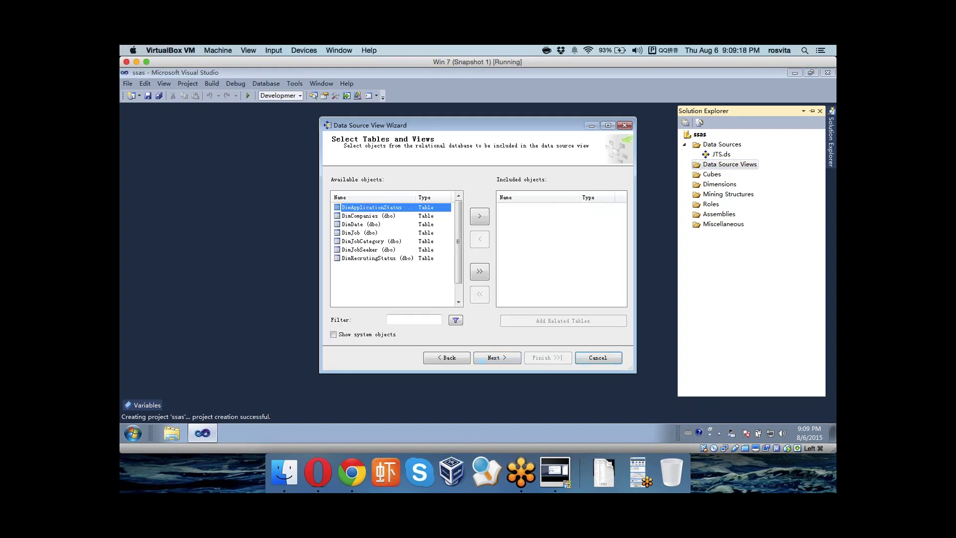
pyautogui.scroll(-2, 426, 305)
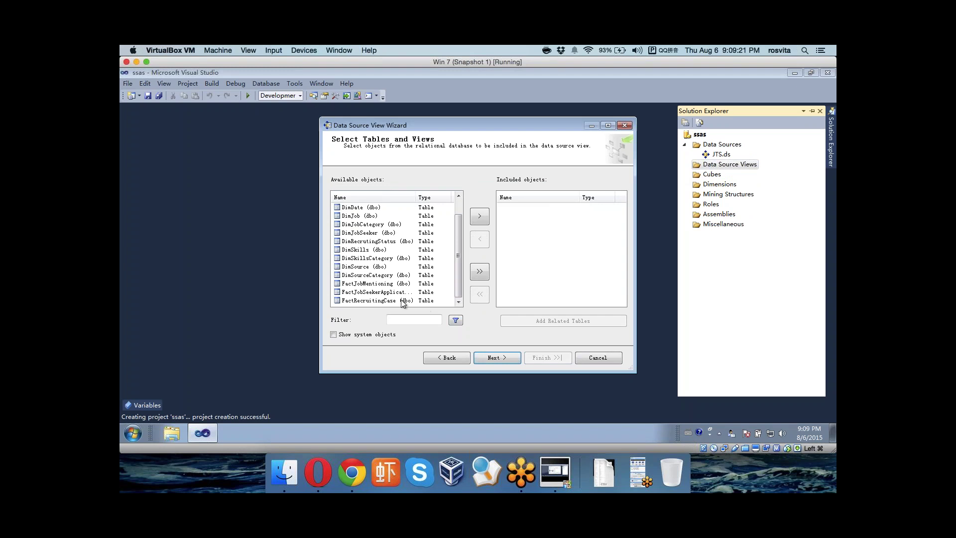
pyautogui.click(401, 300)
pyautogui.click(398, 284)
pyautogui.click(480, 217)
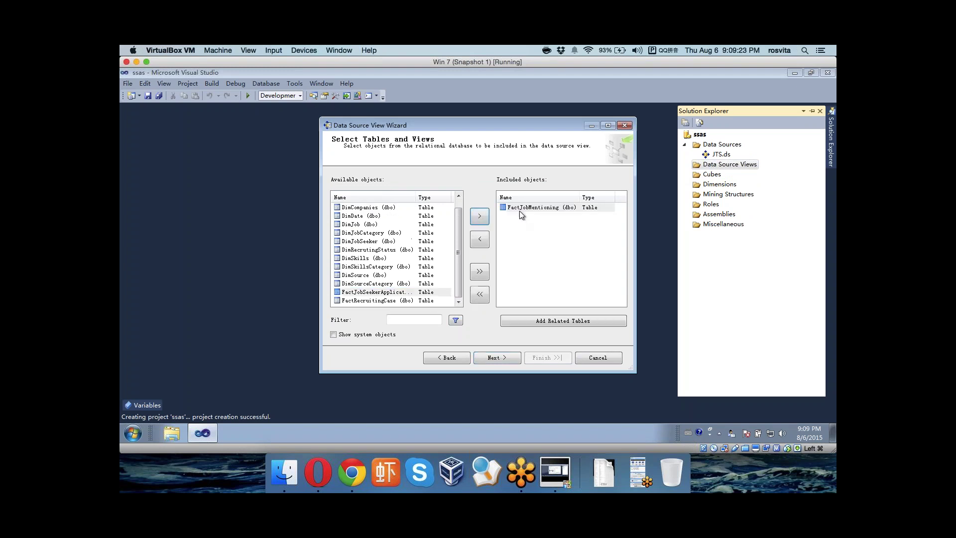
pyautogui.click(544, 321)
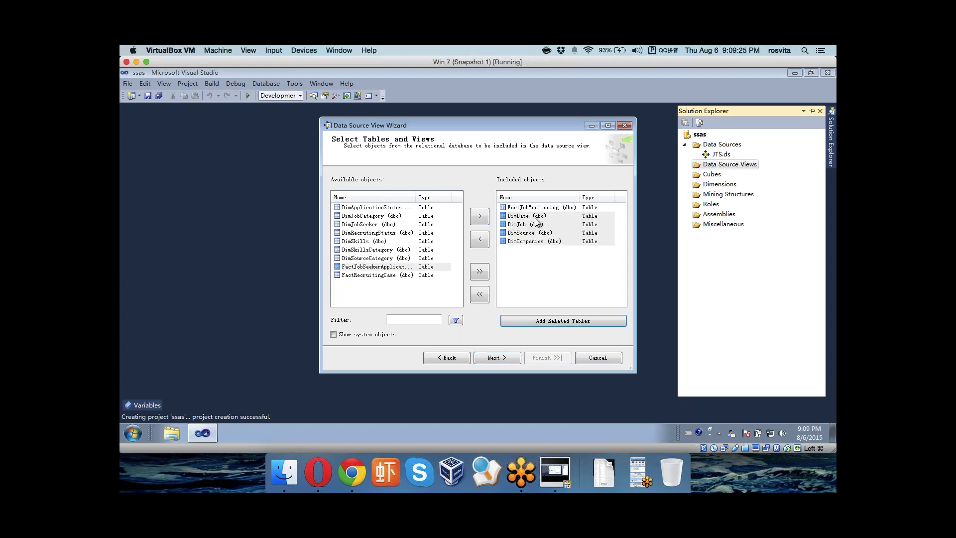
pyautogui.click(498, 357)
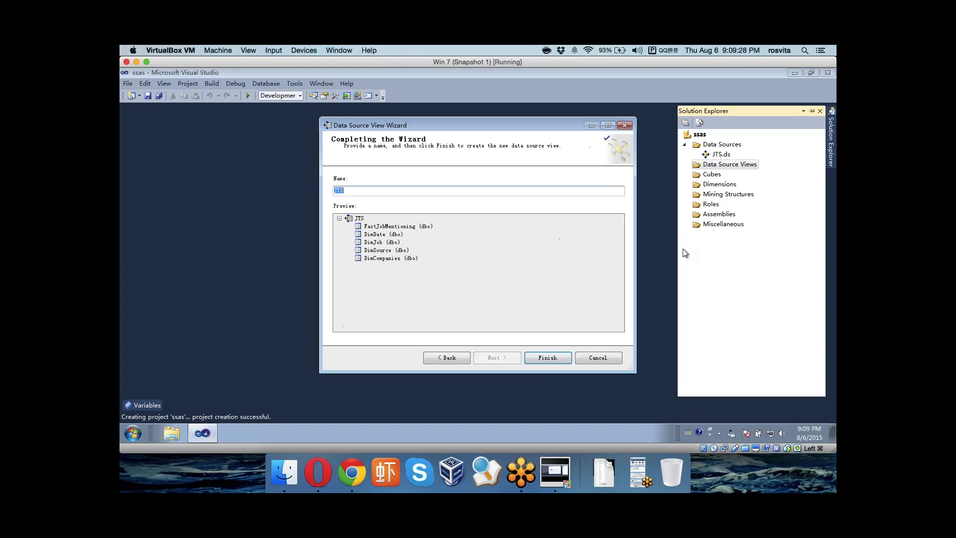
pyautogui.click(562, 360)
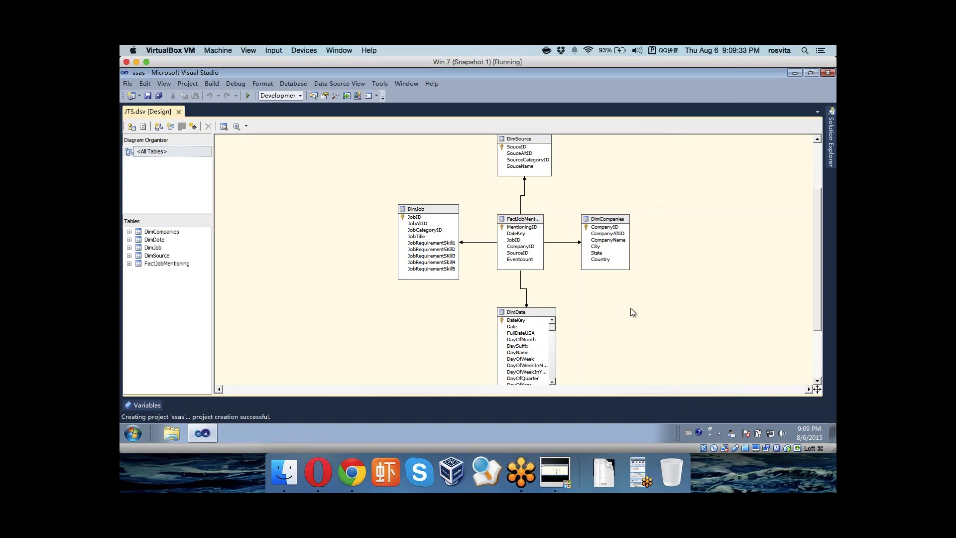
# - Delete the DimDate table from the JTS data source view diagram
pyautogui.click(541, 312)
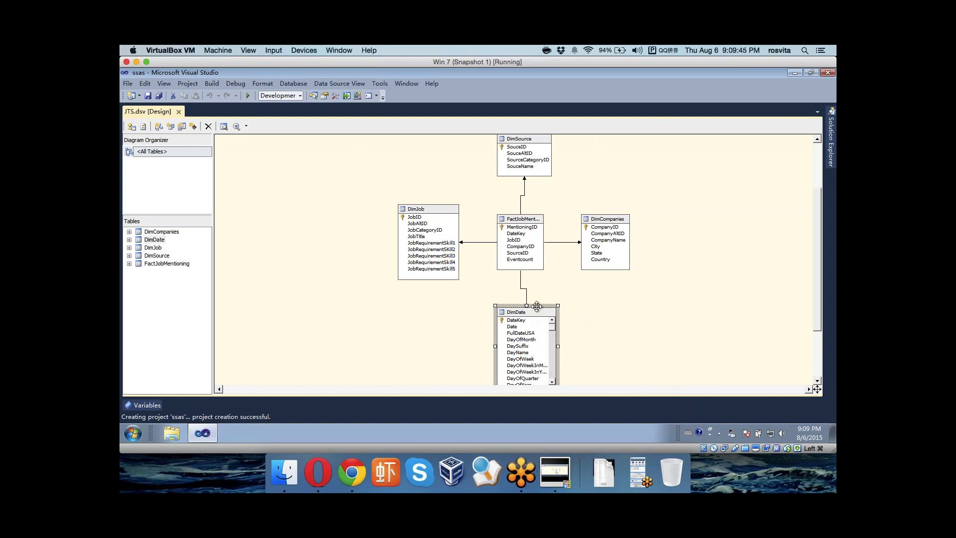
pyautogui.click(599, 304)
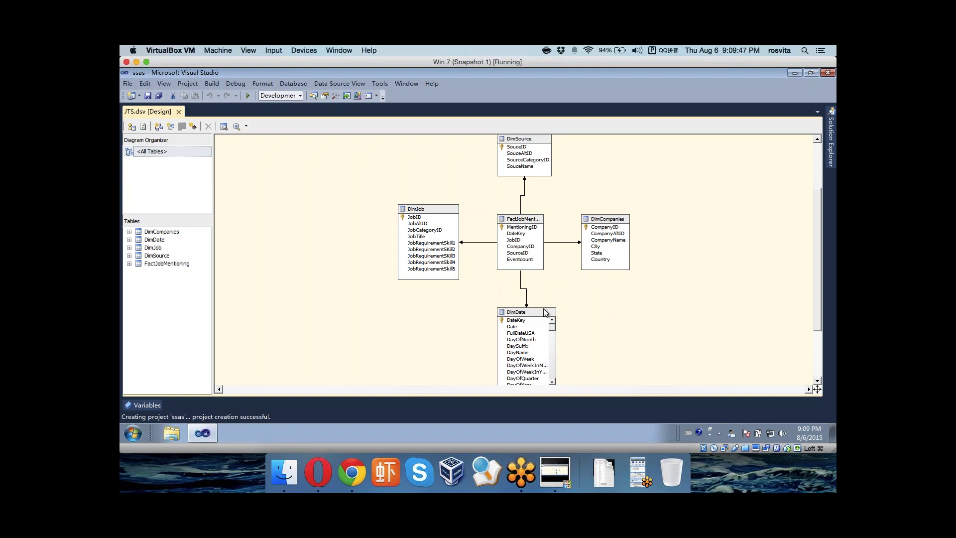
pyautogui.click(545, 312)
pyautogui.rightClick(544, 310)
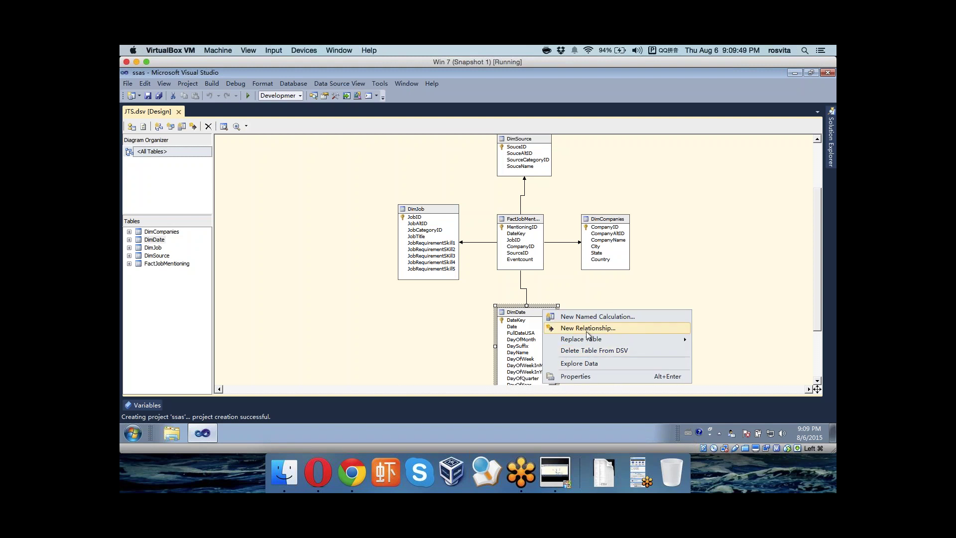
pyautogui.click(606, 349)
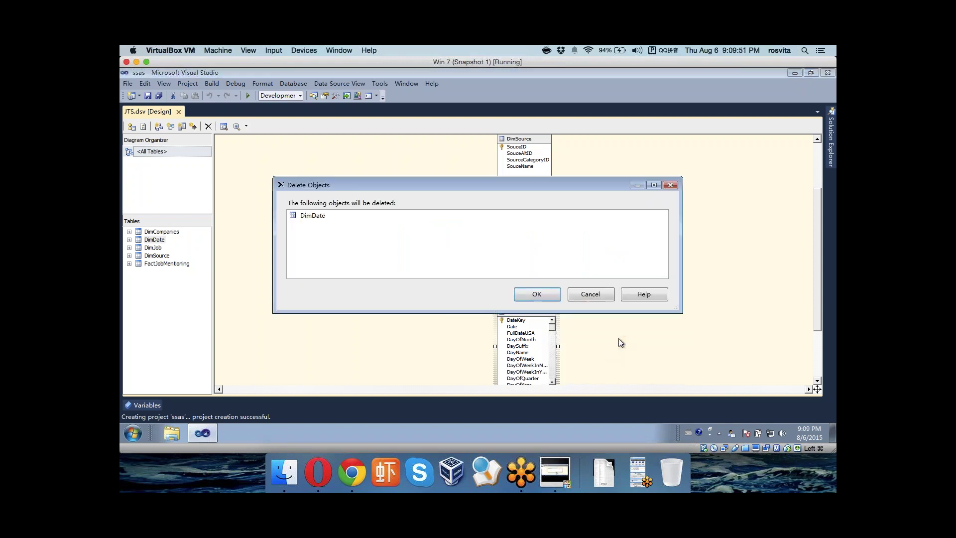
pyautogui.click(544, 293)
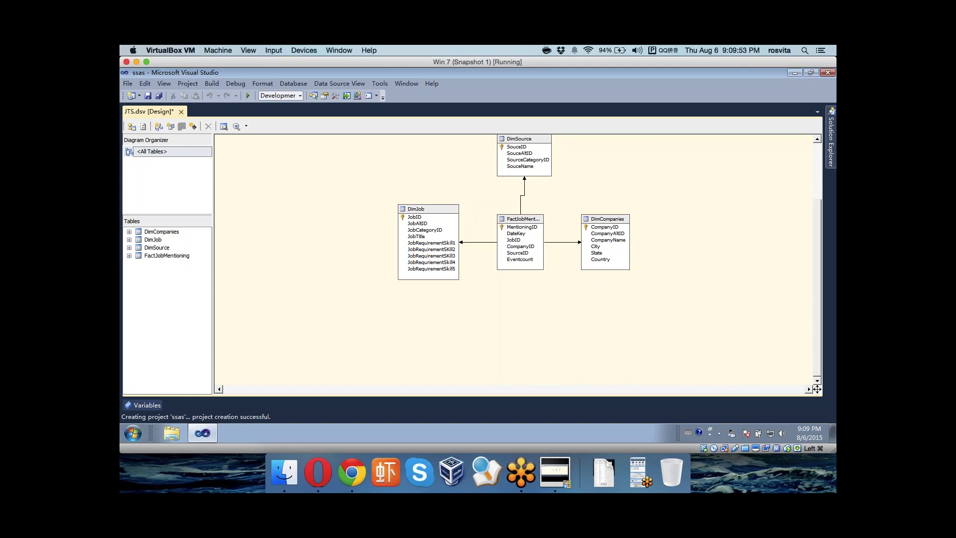
pyautogui.moveTo(830, 140)
pyautogui.rightClick(708, 184)
pyautogui.click(719, 190)
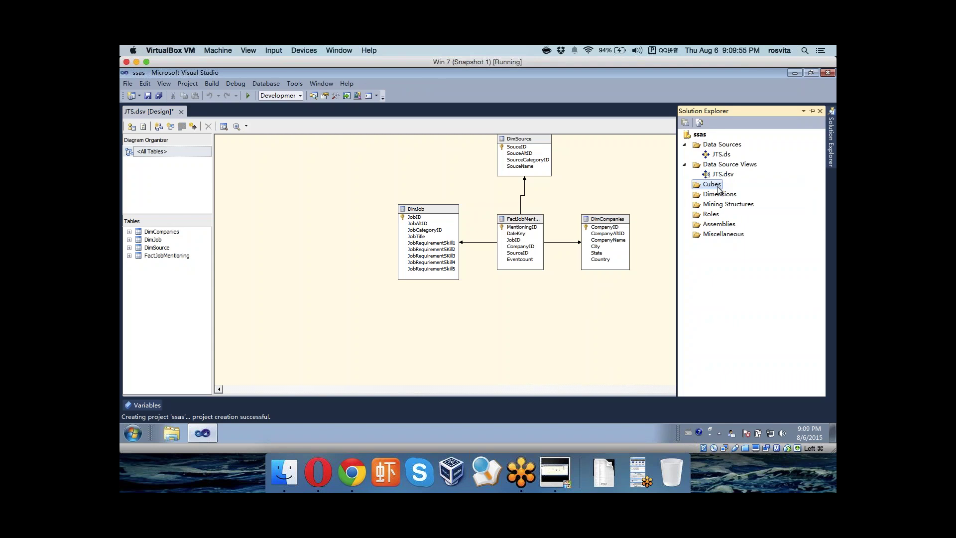
# - Build the JTS cube from existing tables: FactJobMentioning measure group, Dim Source, Dim Job and Dim Companies
pyautogui.click(496, 357)
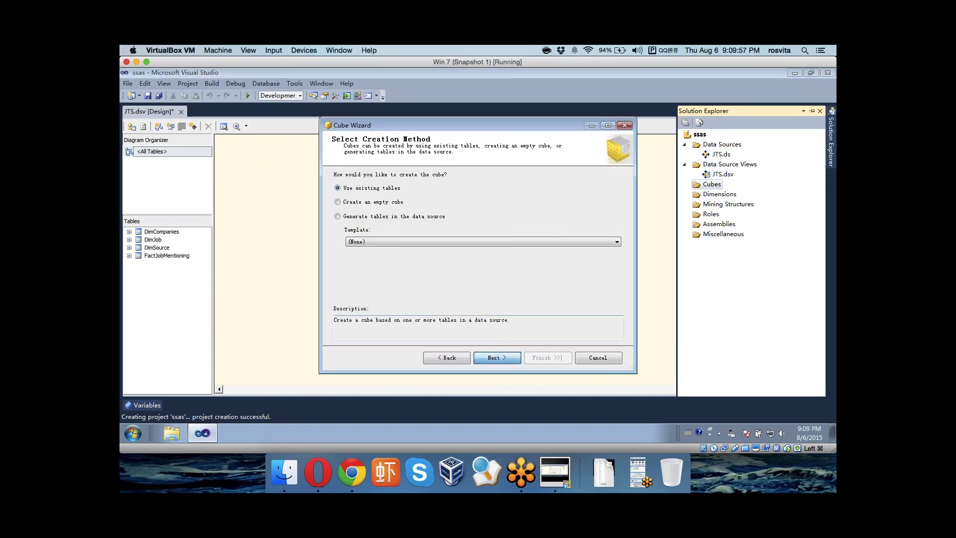
pyautogui.click(340, 219)
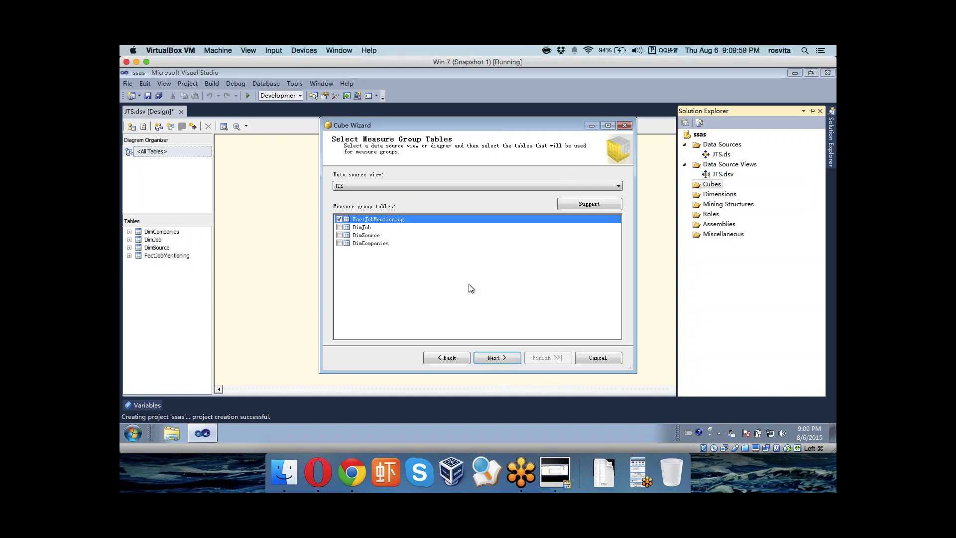
pyautogui.click(497, 357)
pyautogui.click(497, 358)
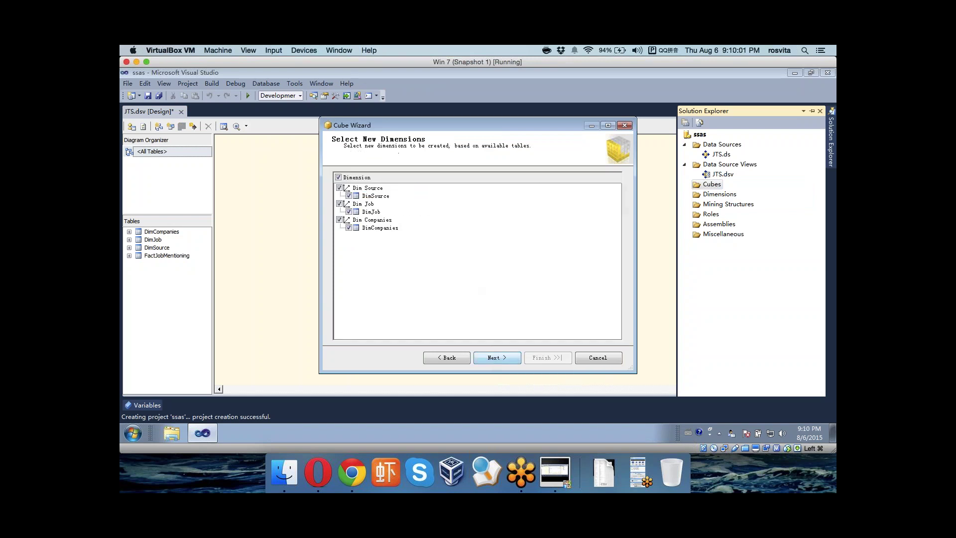
pyautogui.click(515, 358)
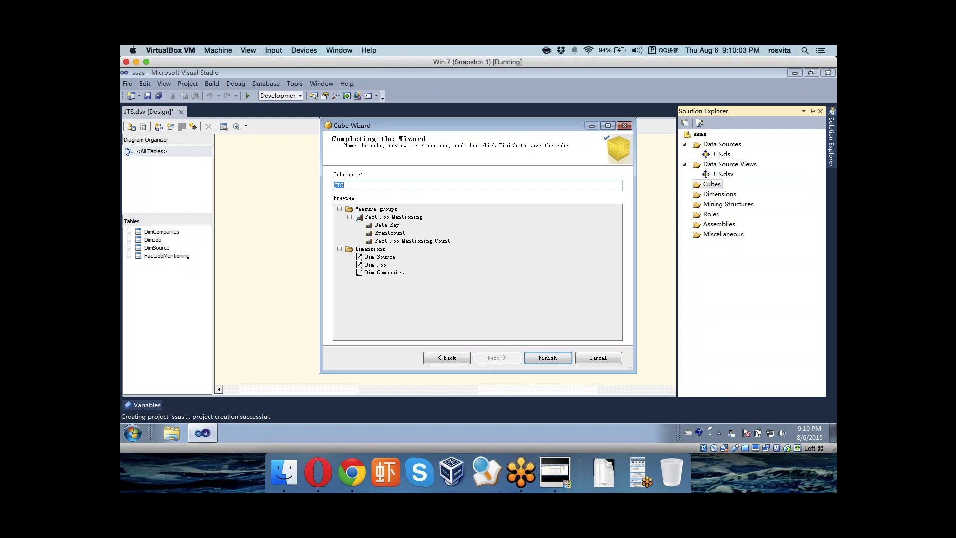
pyautogui.click(545, 357)
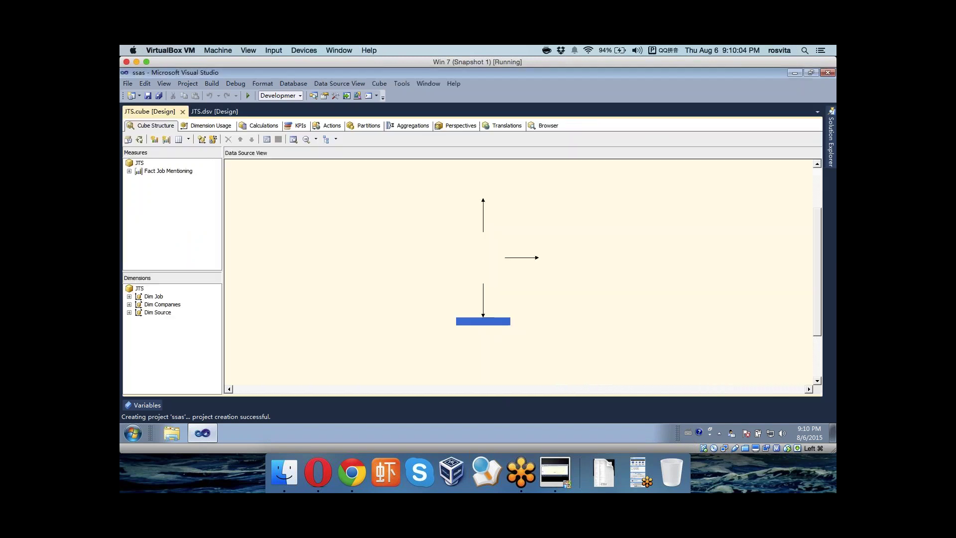
pyautogui.click(140, 141)
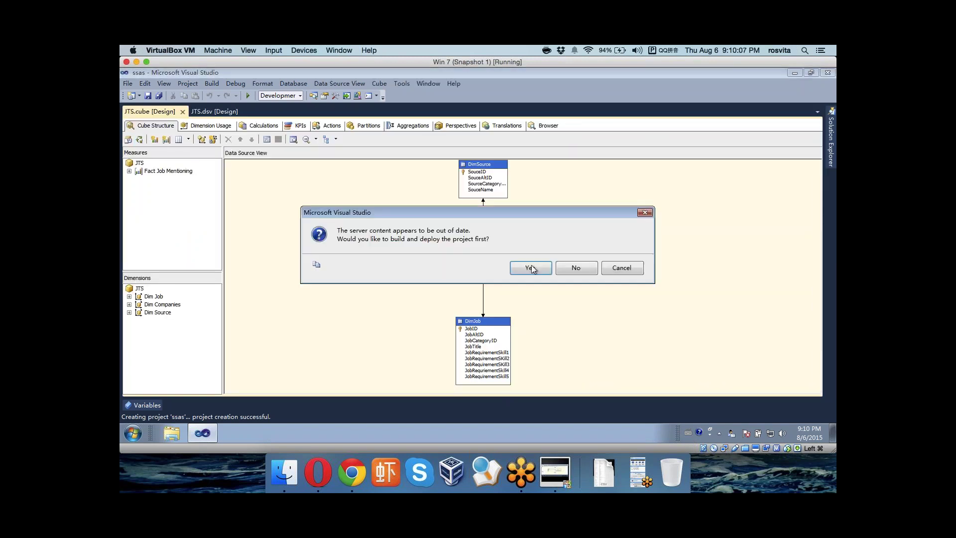
# - Build, deploy and fully process the JTS cube, reviewing the Fact Job Mentioning processing details
pyautogui.click(534, 269)
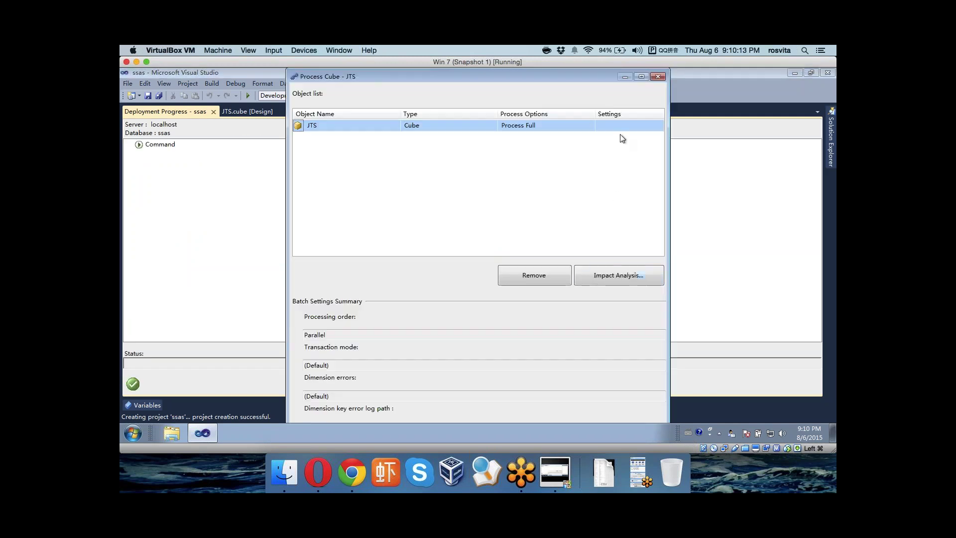
pyautogui.click(641, 78)
pyautogui.click(749, 406)
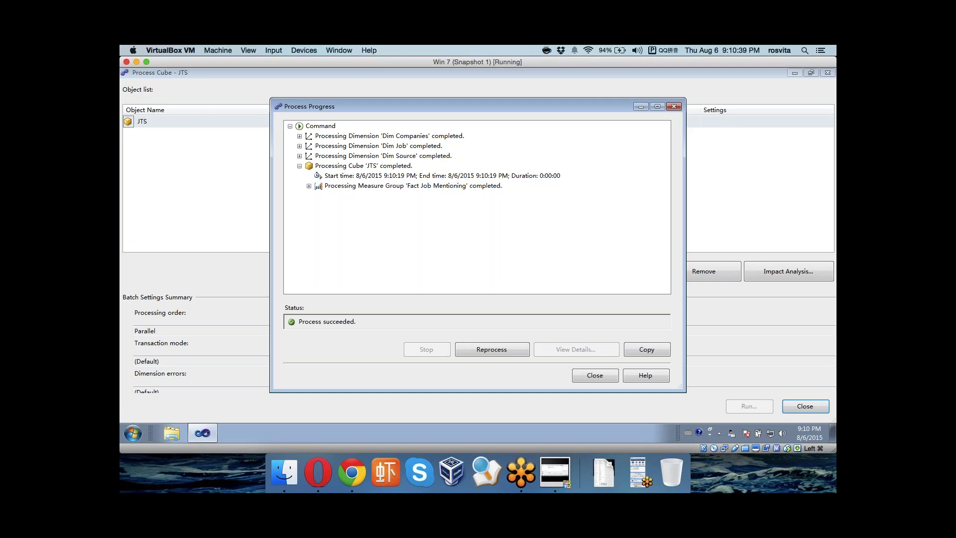
pyautogui.click(312, 189)
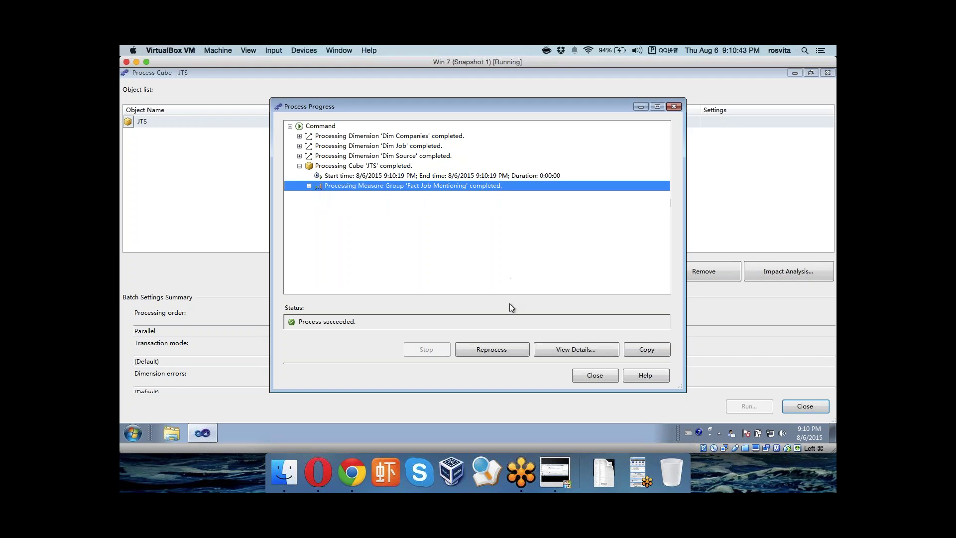
pyautogui.click(309, 186)
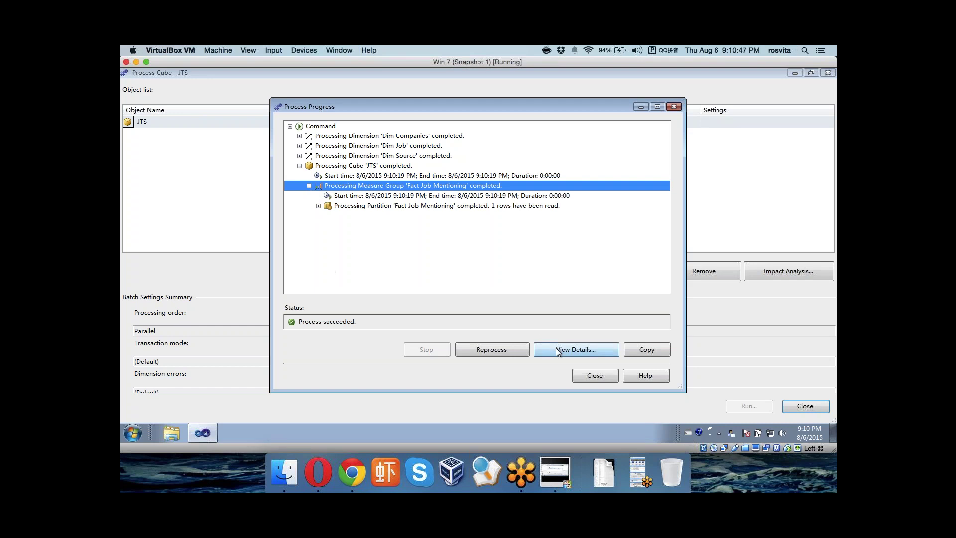
pyautogui.click(591, 377)
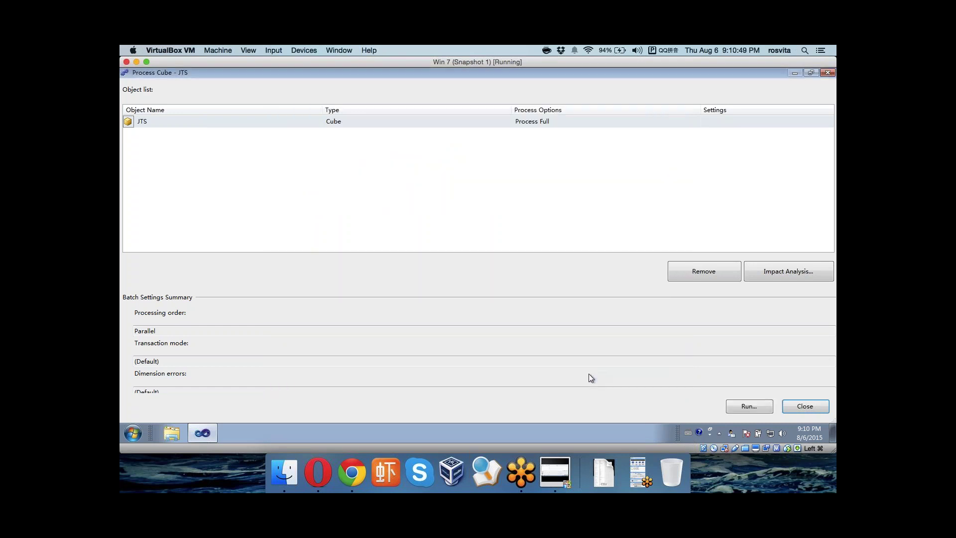
pyautogui.click(803, 405)
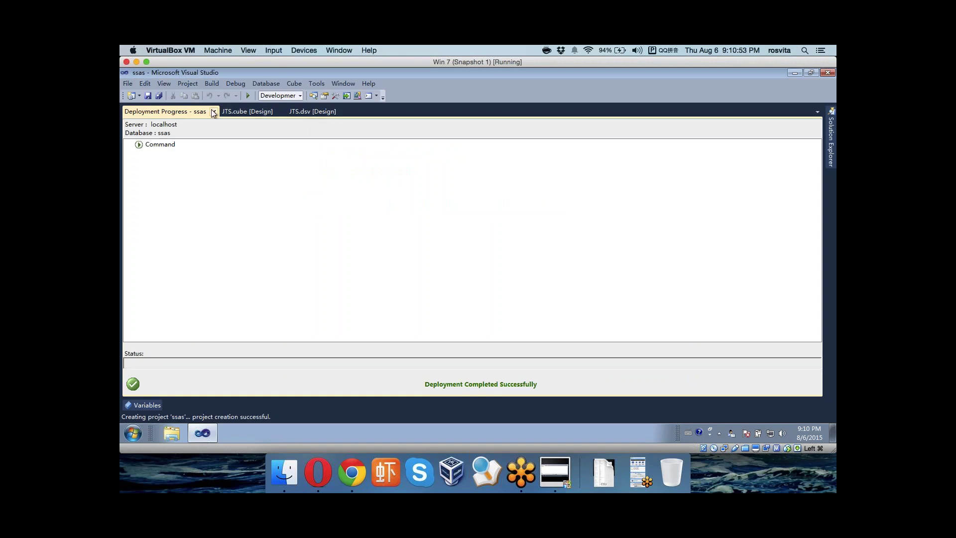
pyautogui.click(214, 112)
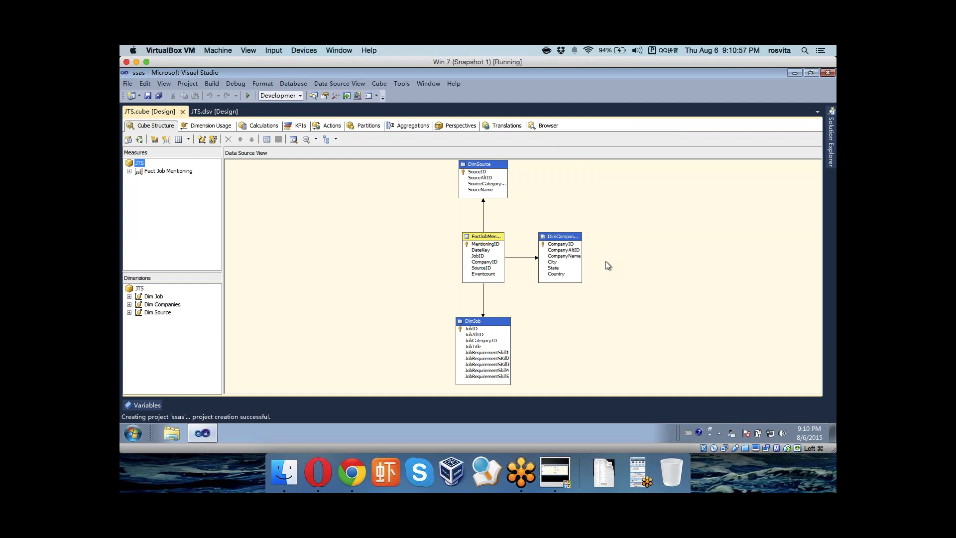
# - Show all project files and bring up the context menu for the ssas project
pyautogui.click(831, 142)
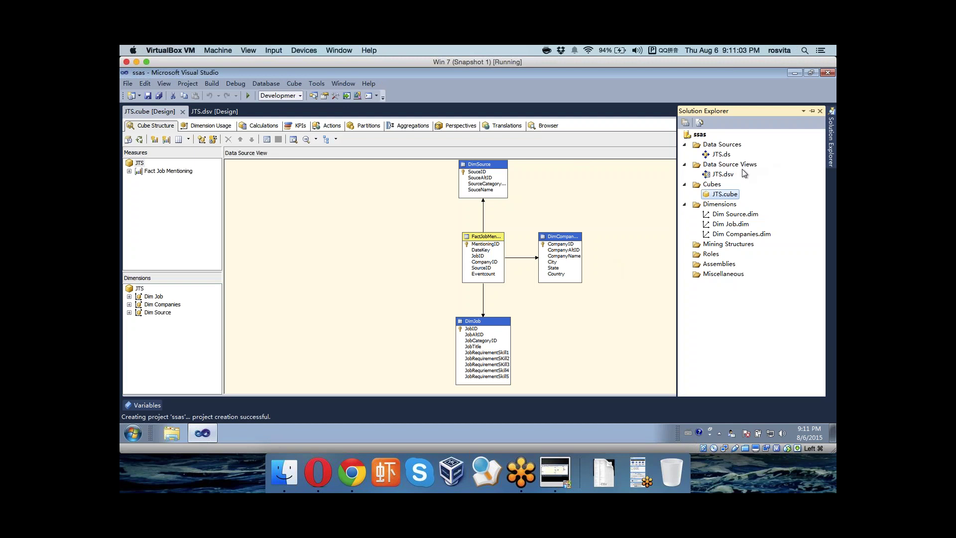
pyautogui.click(700, 134)
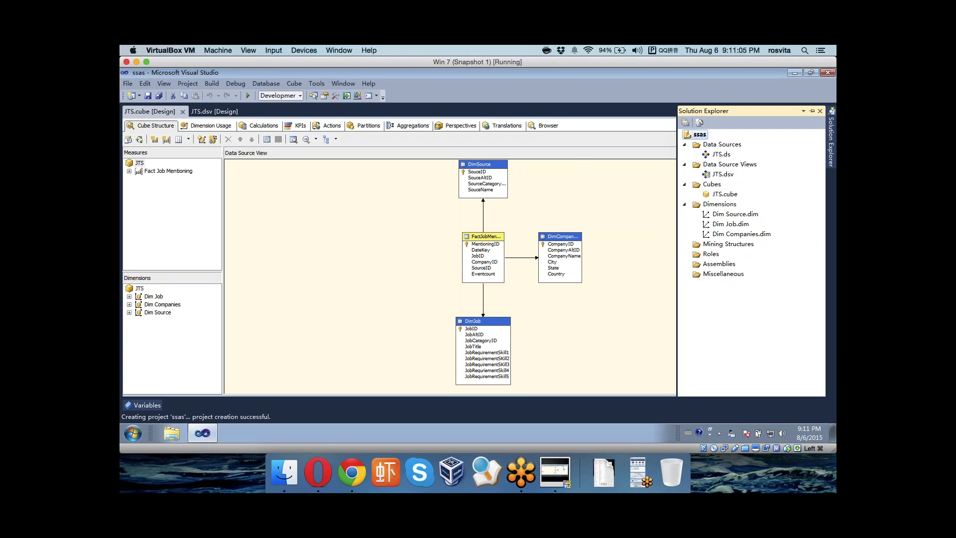
pyautogui.rightClick(699, 135)
pyautogui.click(638, 290)
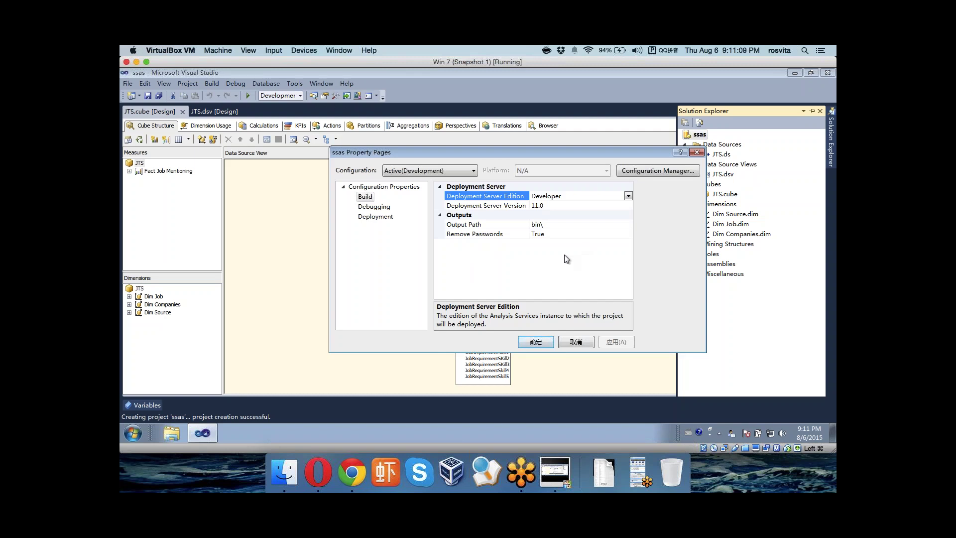
pyautogui.click(376, 216)
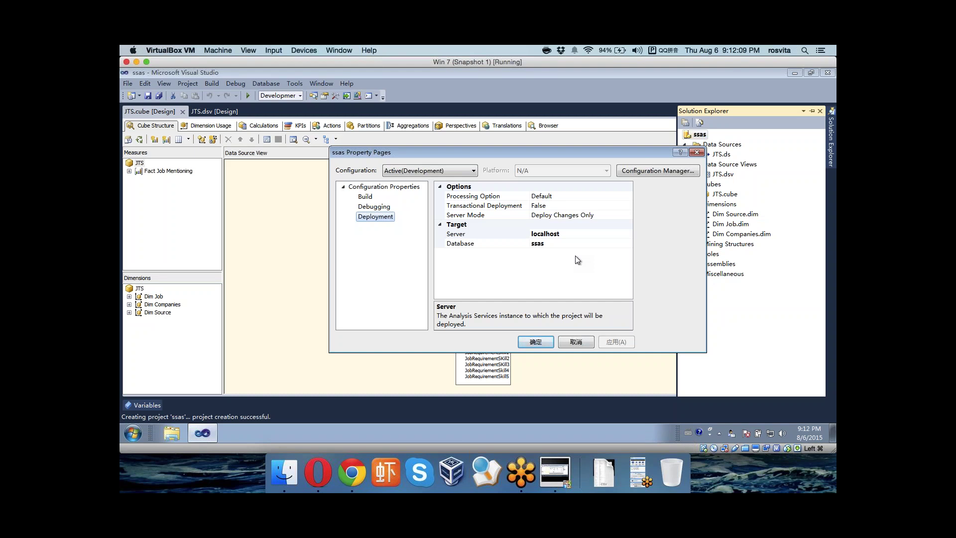
pyautogui.click(573, 343)
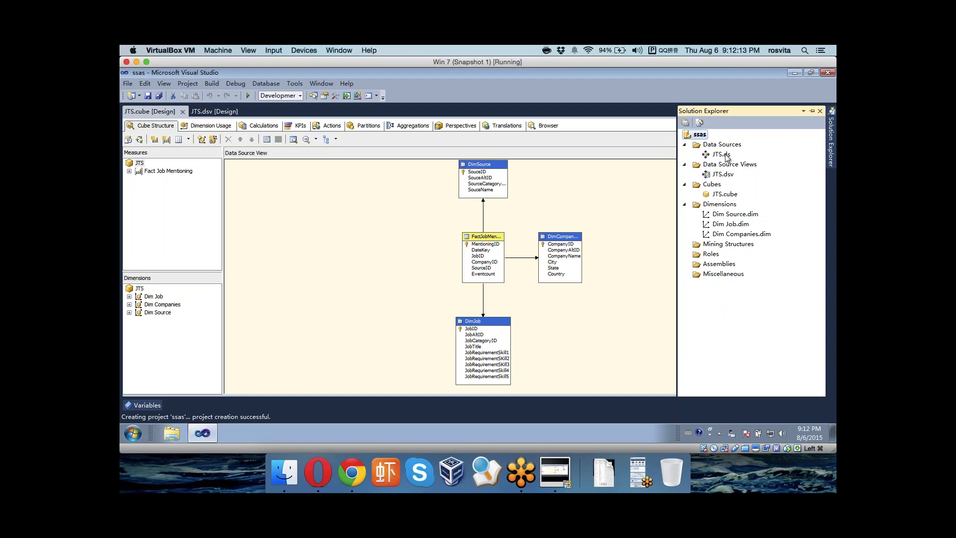
pyautogui.doubleClick(721, 154)
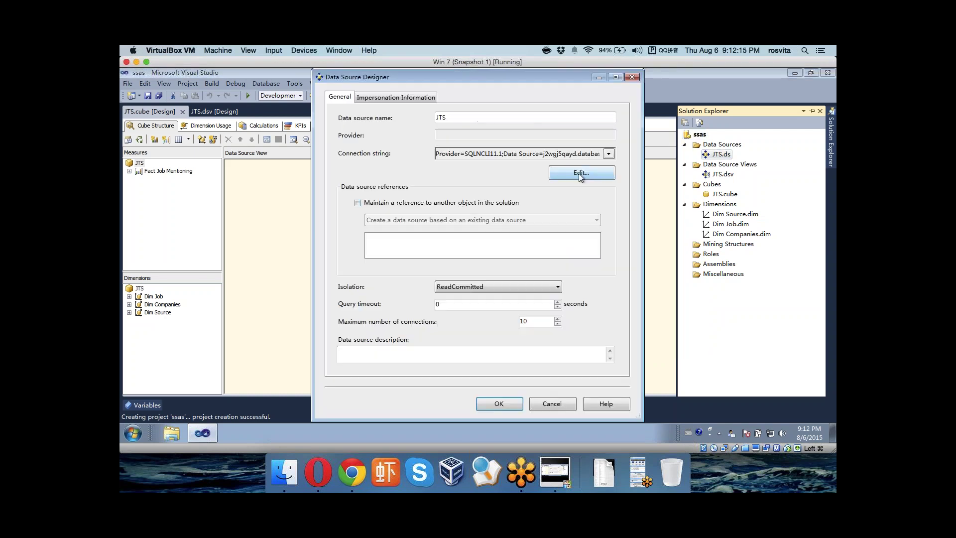
pyautogui.click(578, 173)
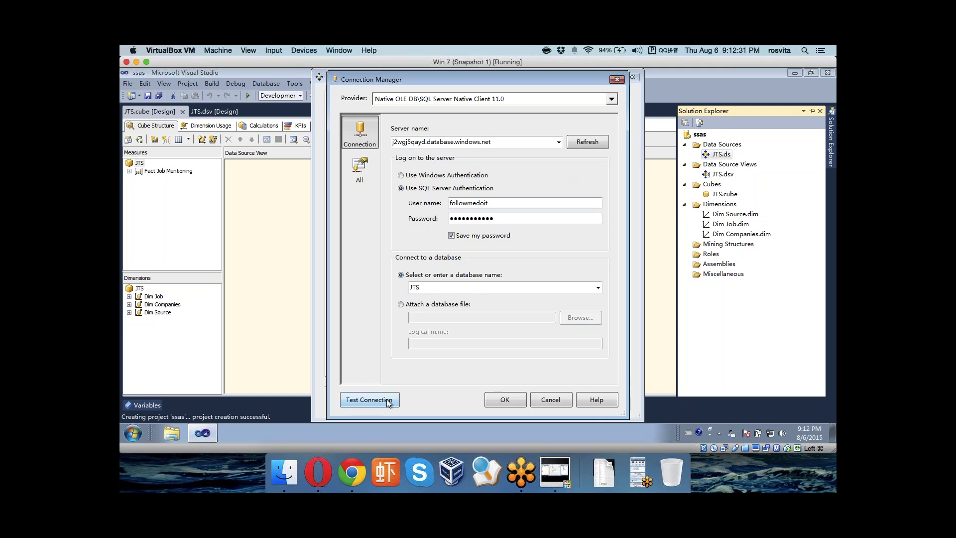
pyautogui.click(616, 263)
pyautogui.click(505, 399)
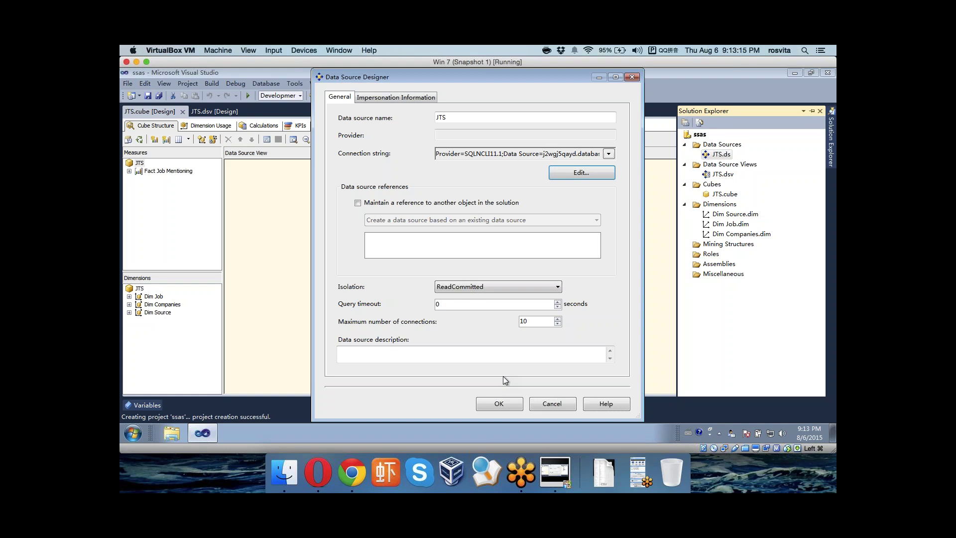
pyautogui.click(552, 409)
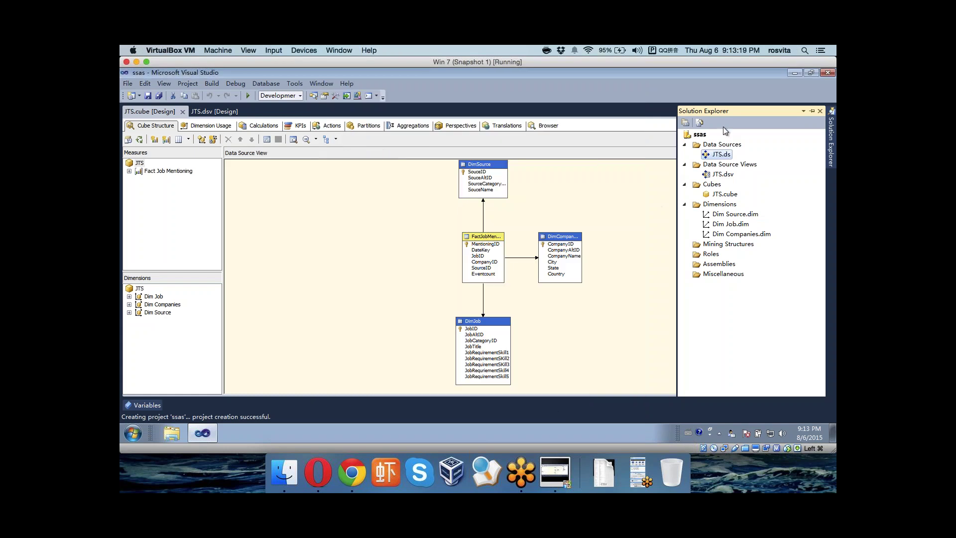
pyautogui.click(699, 135)
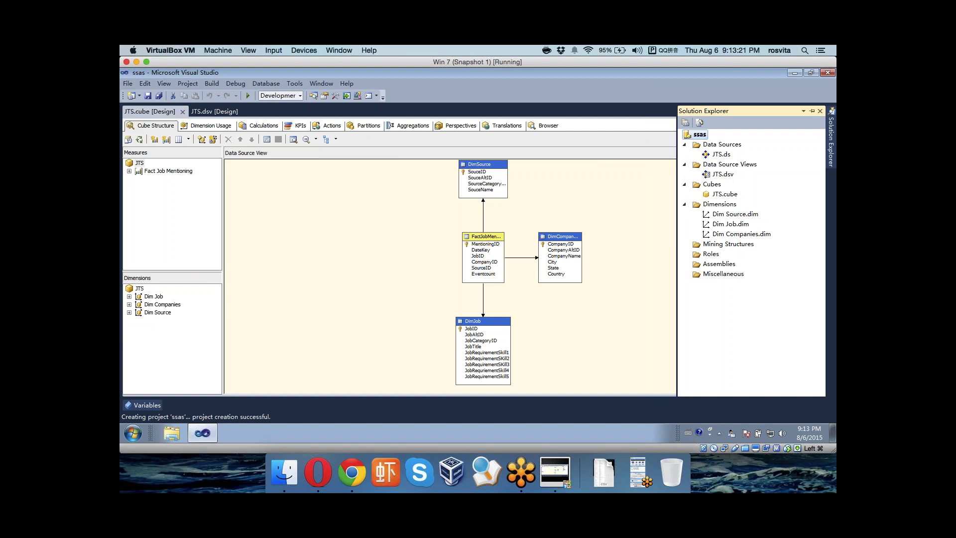
# - Check the ssas project's deployment server (localhost), close properties unchanged, and minimize Visual Studio
pyautogui.rightClick(698, 135)
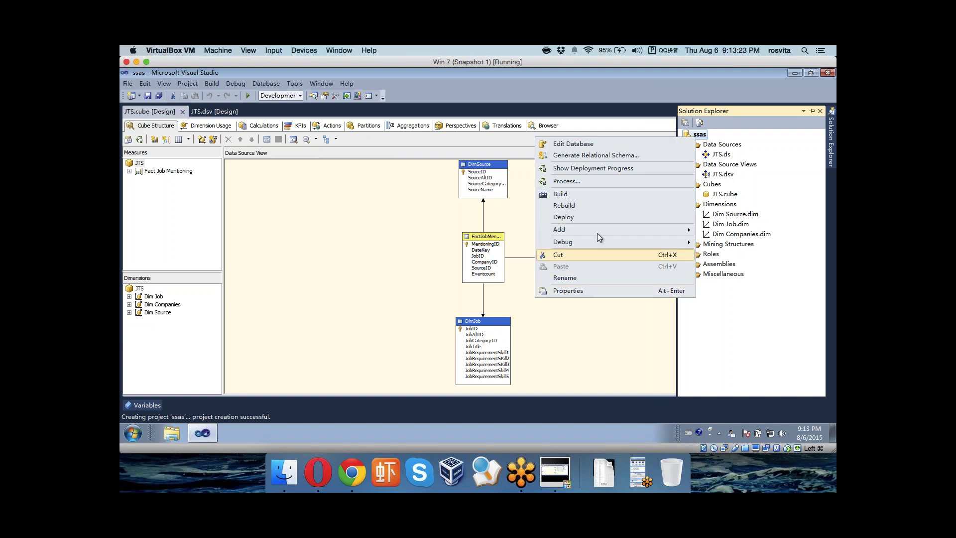
pyautogui.click(587, 291)
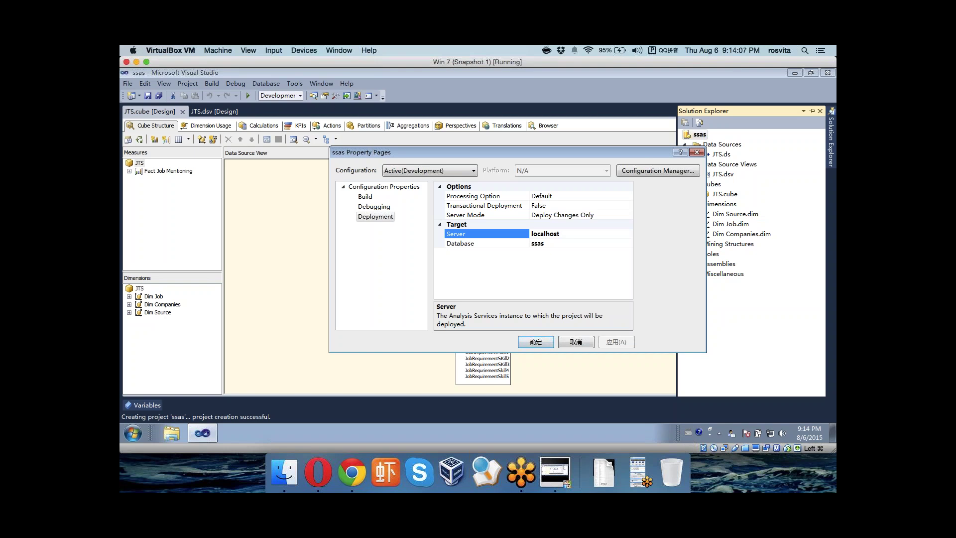
pyautogui.doubleClick(596, 236)
pyautogui.click(575, 340)
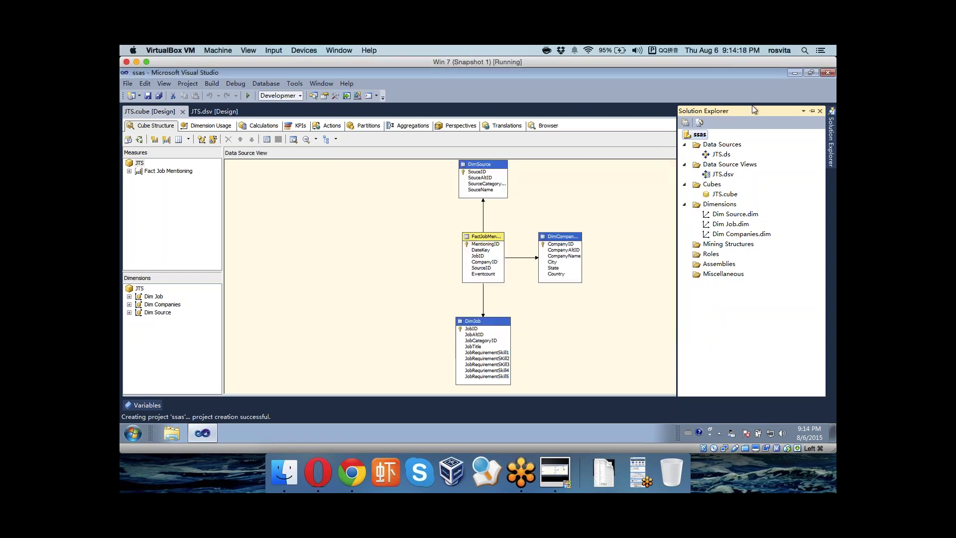
pyautogui.click(794, 73)
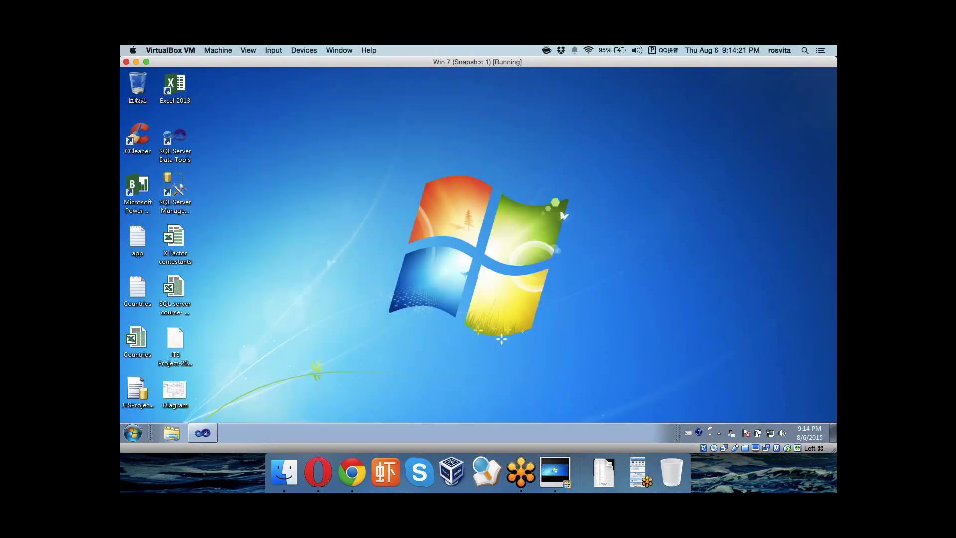
# - Minimize and restore the Visual Studio window from the taskbar
pyautogui.click(183, 210)
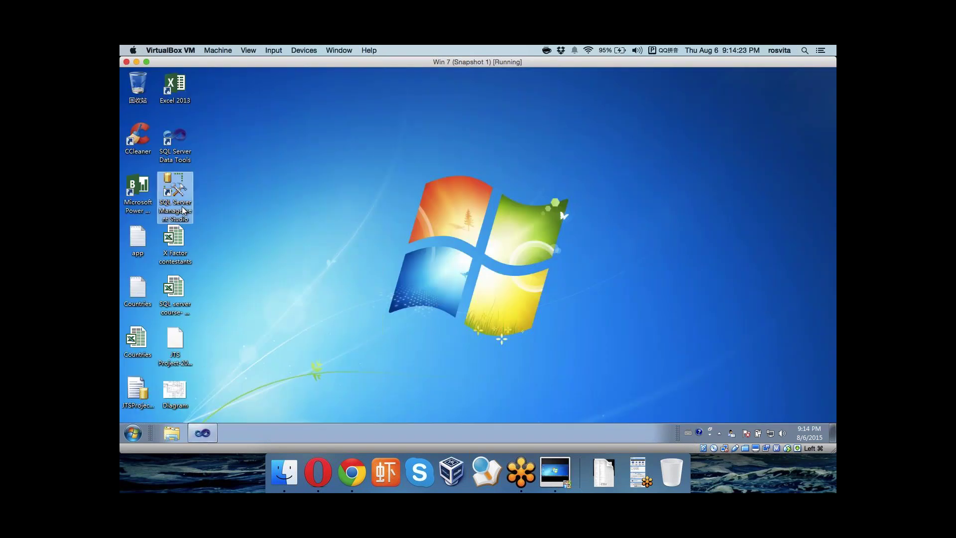
pyautogui.click(226, 350)
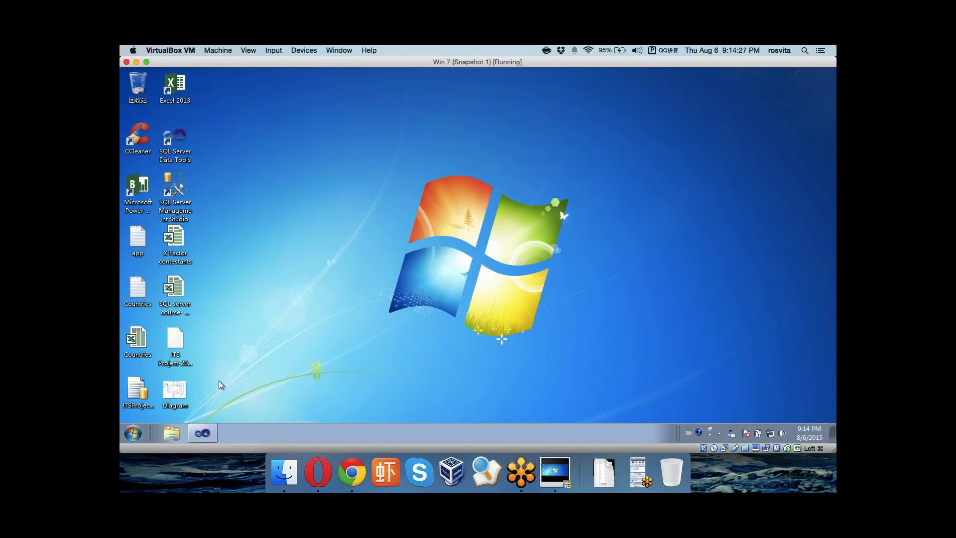
pyautogui.click(205, 433)
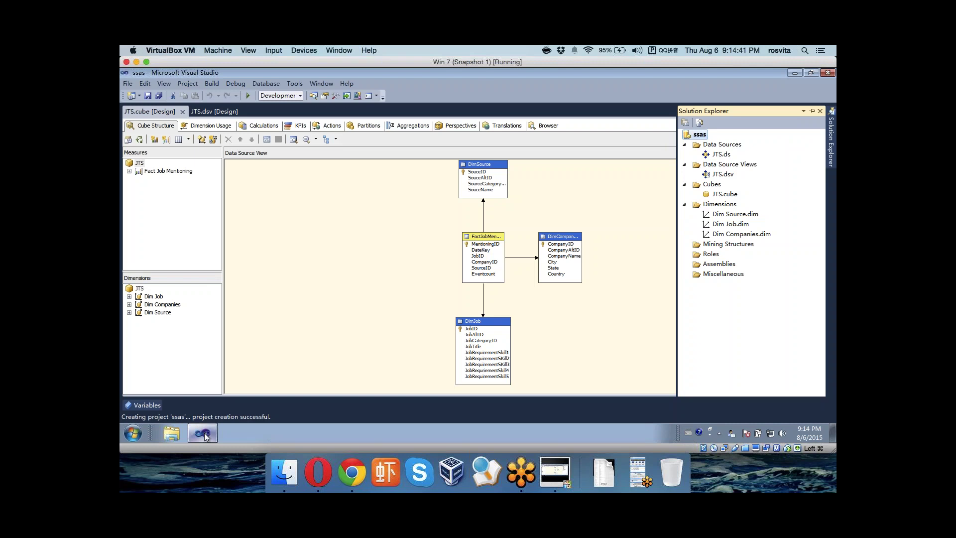
pyautogui.click(205, 437)
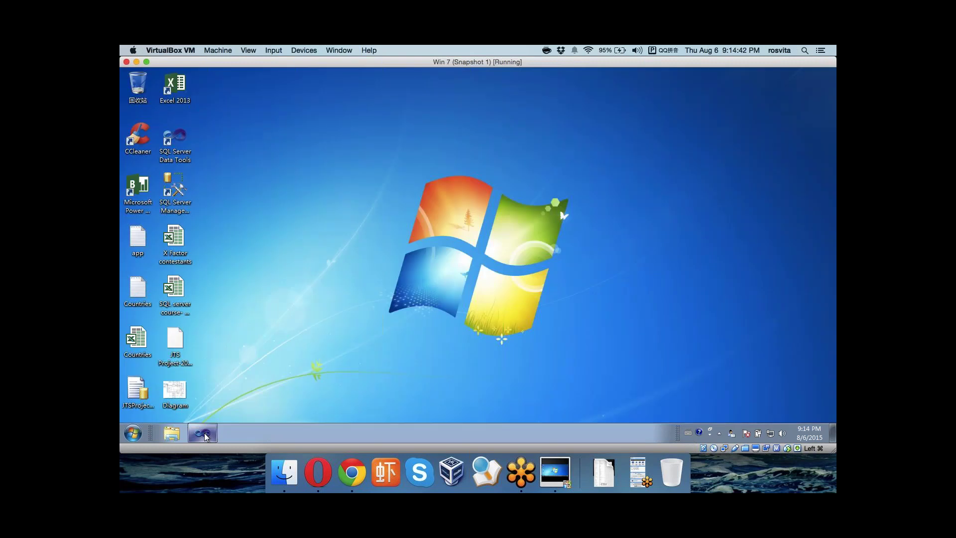
pyautogui.click(204, 432)
# - Search the Start menu for cmd, contra and te, then close it to return to the designer
pyautogui.click(133, 434)
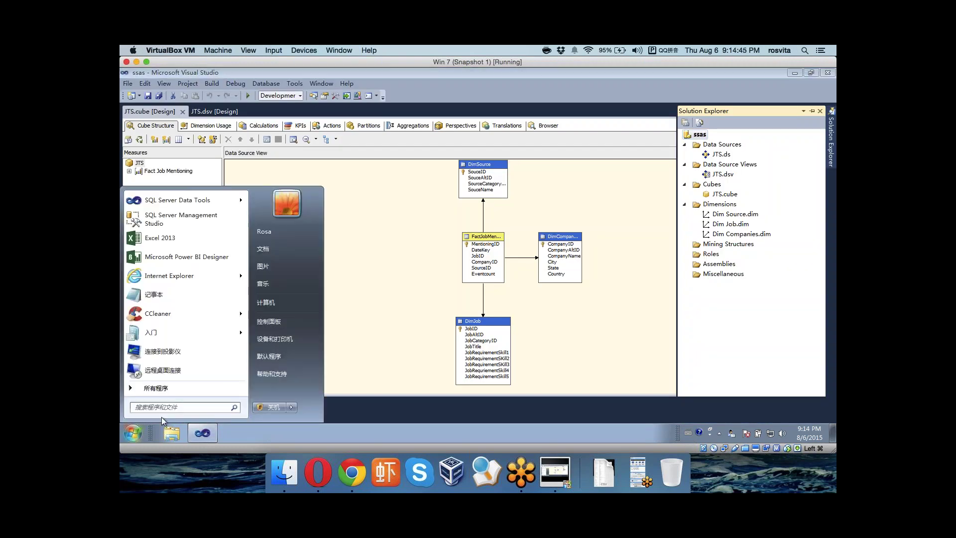
pyautogui.write('cmd')
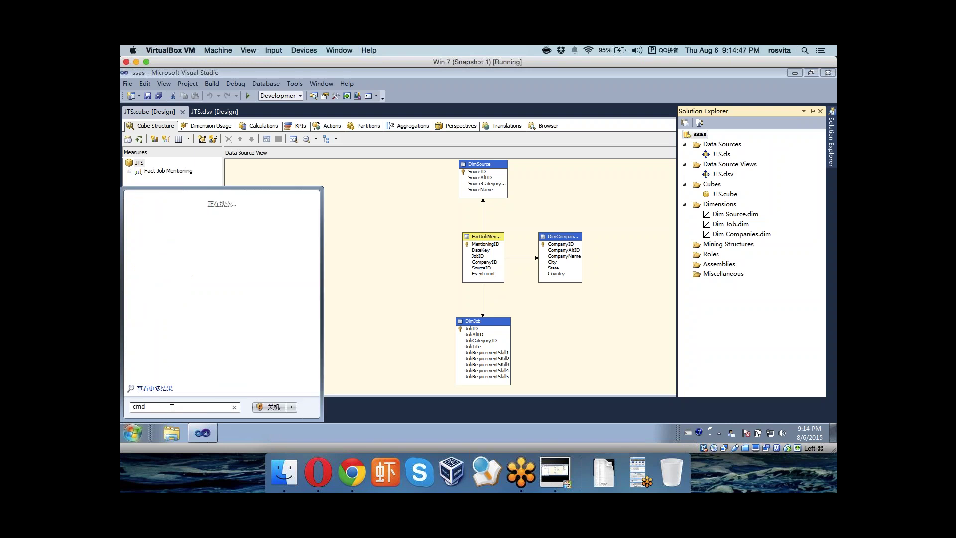
pyautogui.press('BackSpace')
pyautogui.press('BackSpace')
pyautogui.press('BackSpace')
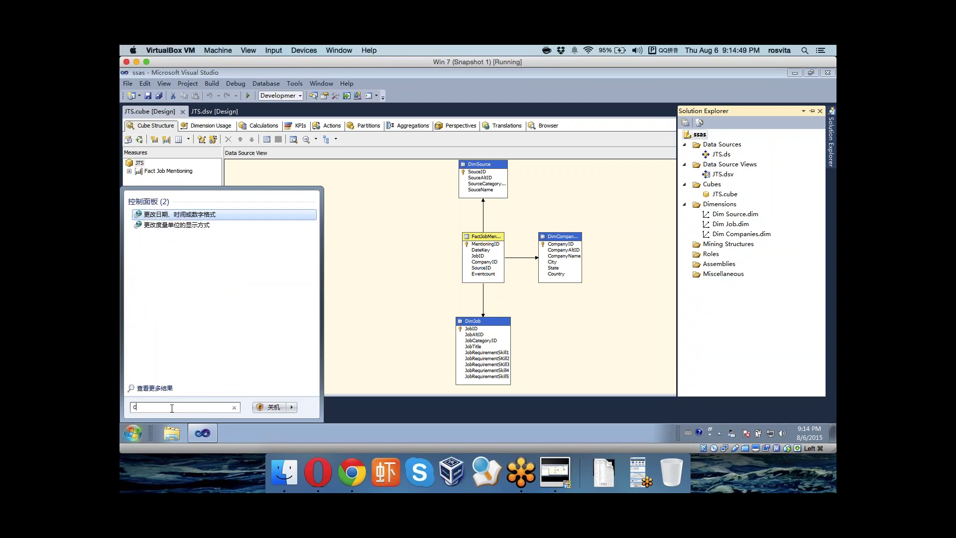
pyautogui.write('contra')
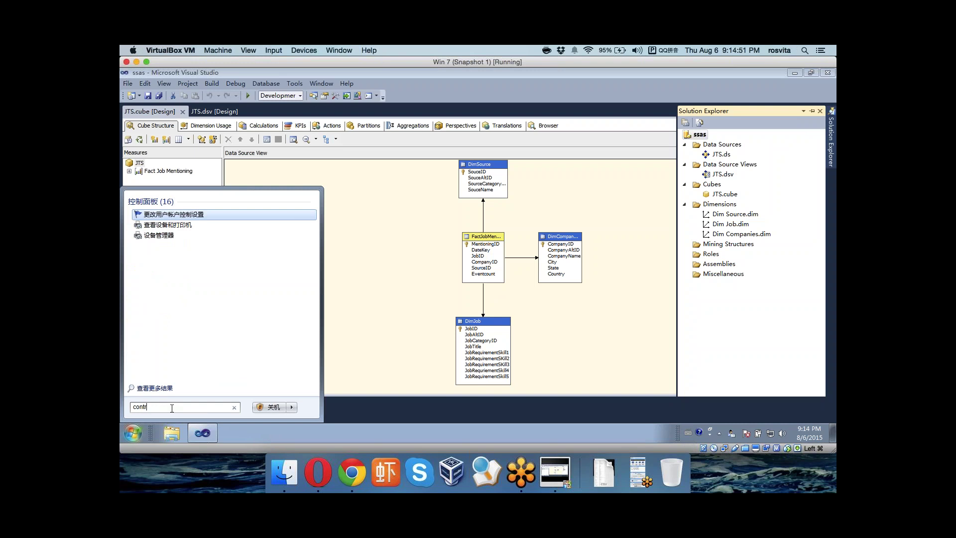
pyautogui.press('BackSpace')
pyautogui.press('BackSpace')
pyautogui.press('BackSpace')
pyautogui.press('BackSpace')
pyautogui.press('BackSpace')
pyautogui.press('BackSpace')
pyautogui.write('te')
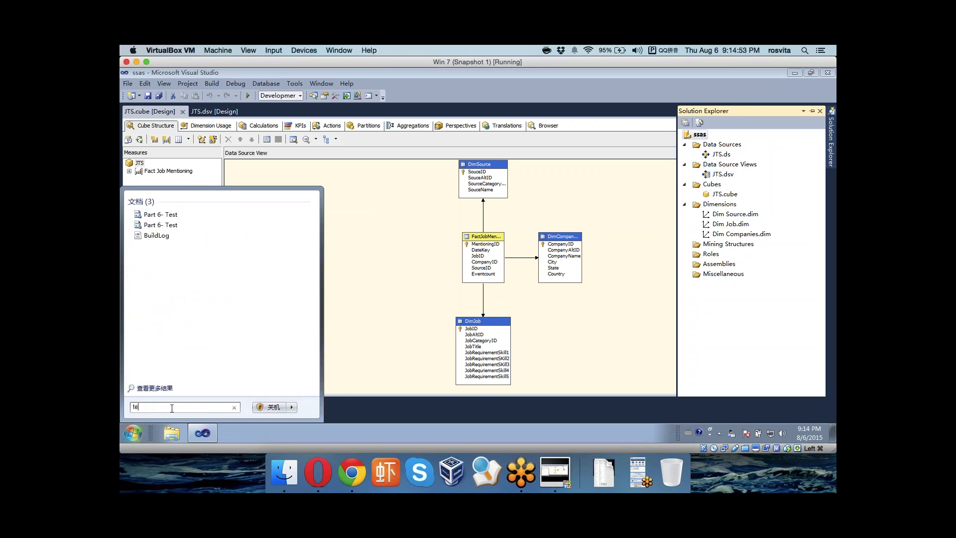
pyautogui.press('BackSpace')
pyautogui.press('BackSpace')
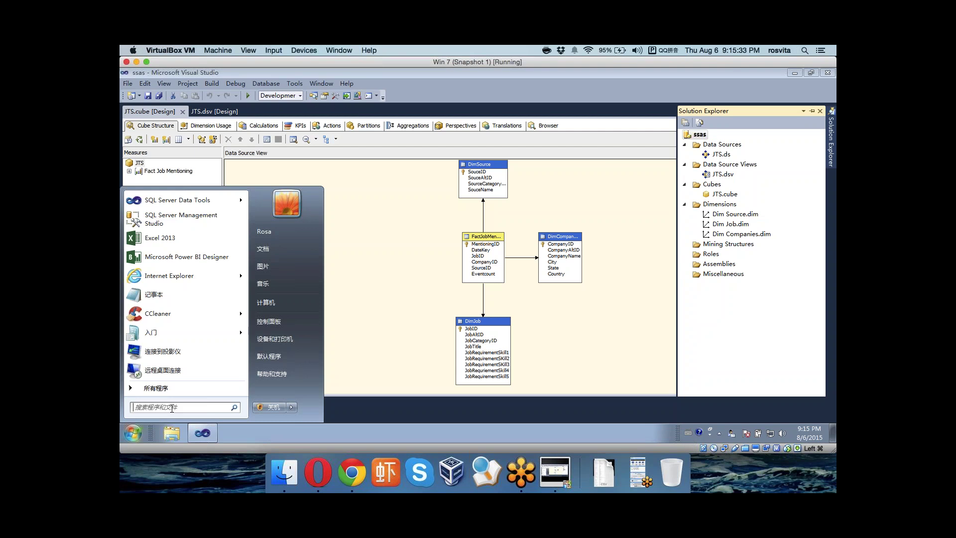
pyautogui.click(335, 333)
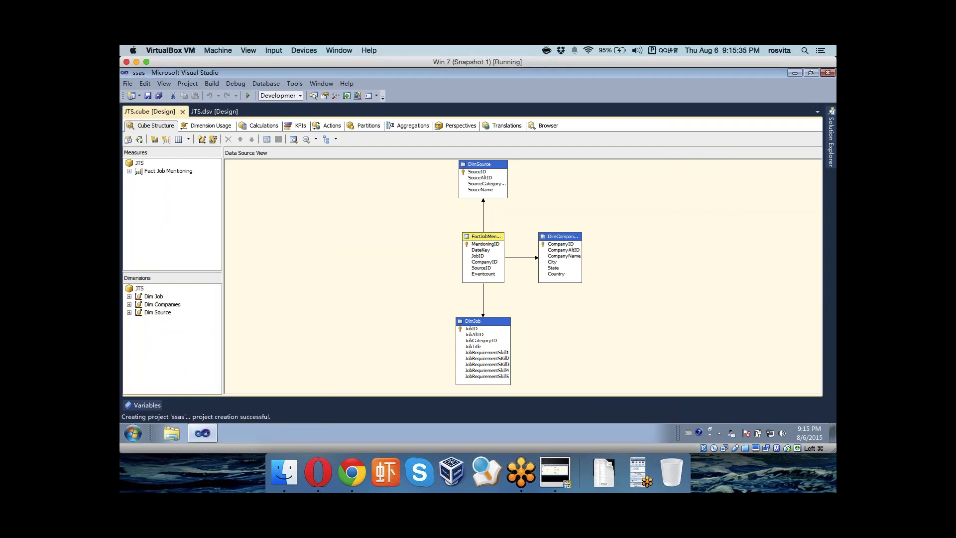
# - Launch SQL Server Management Studio and connect to the Azure database server
pyautogui.click(202, 432)
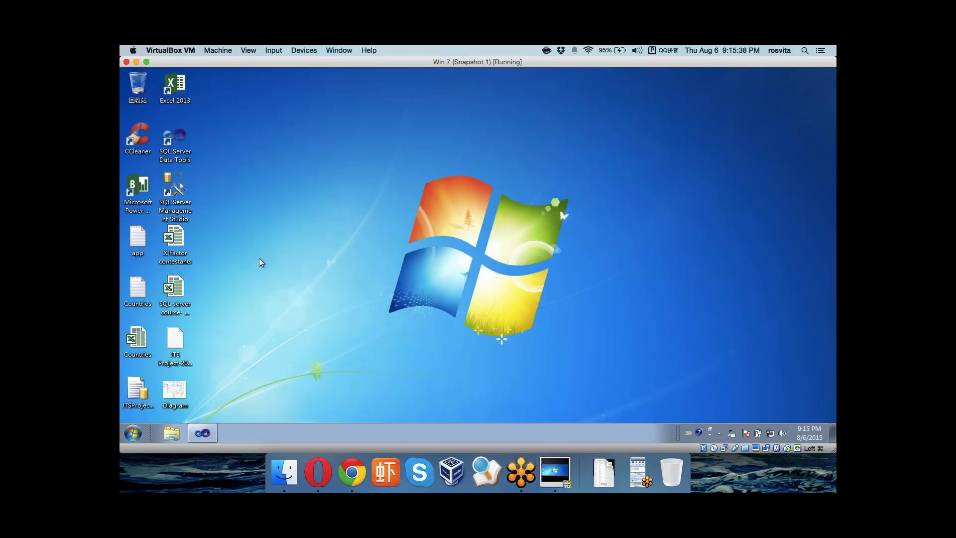
pyautogui.click(184, 196)
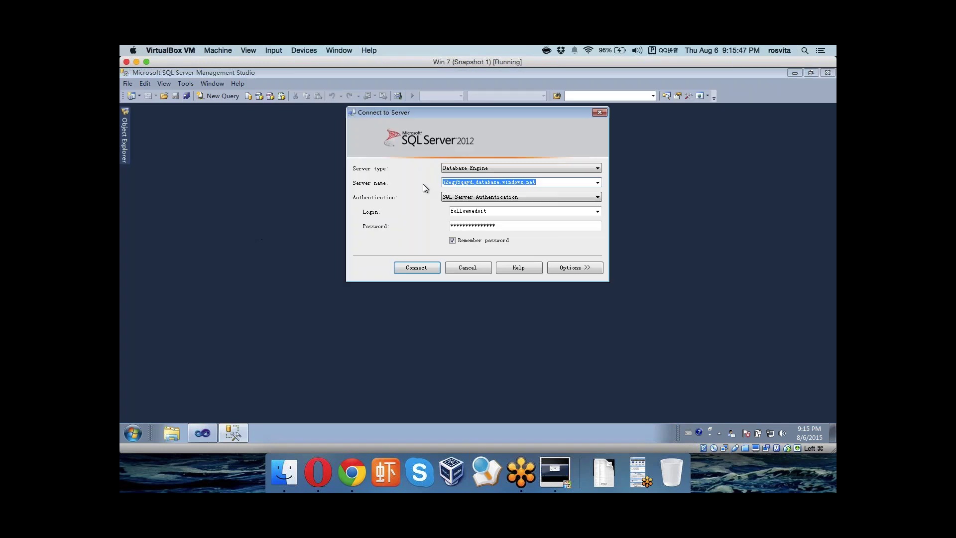
pyautogui.click(422, 271)
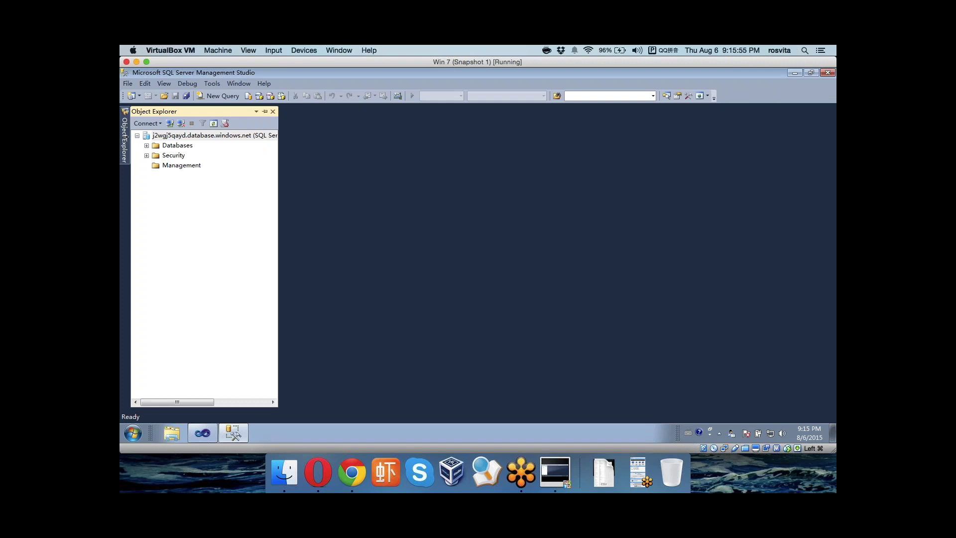
# - Start a New Table script under the JTS database's Tables folder, then minimize Management Studio
pyautogui.click(147, 145)
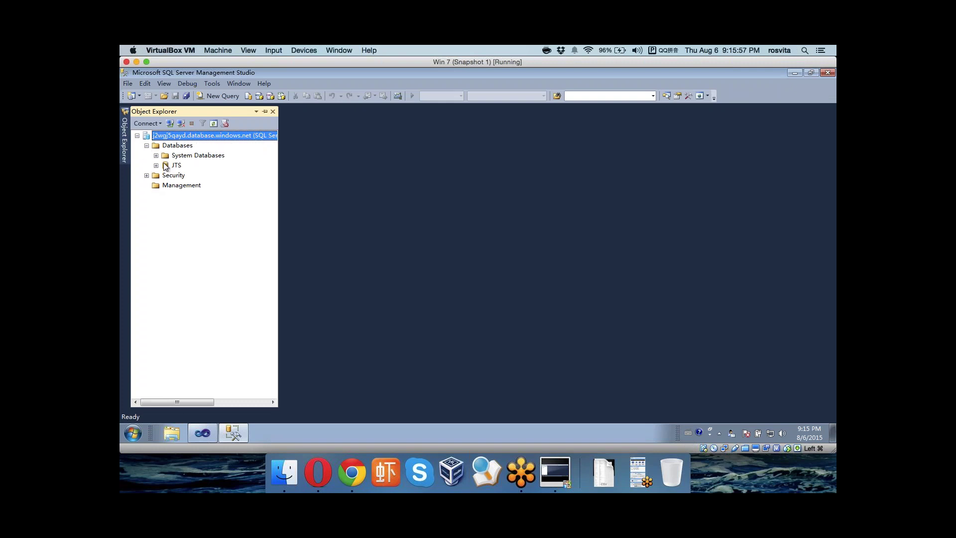
pyautogui.click(156, 165)
pyautogui.doubleClick(176, 166)
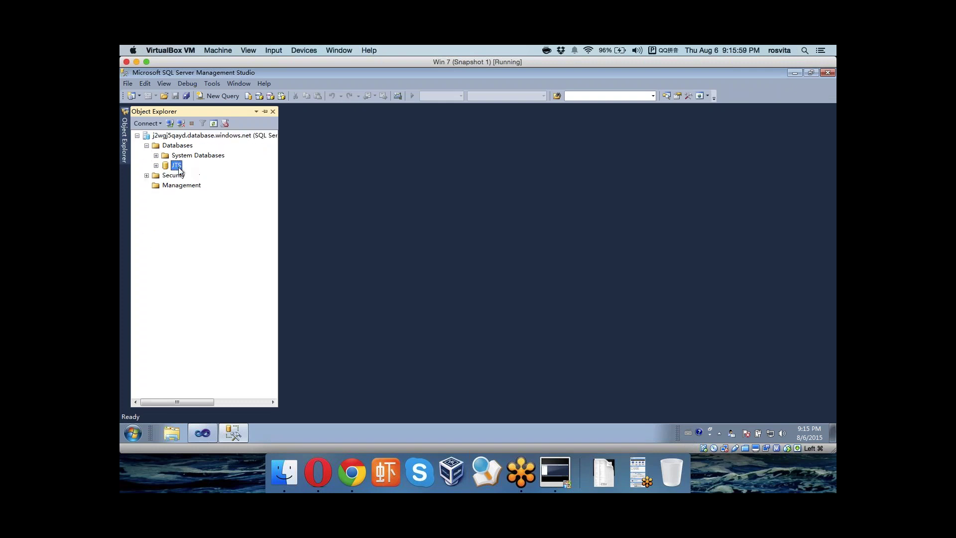
pyautogui.doubleClick(165, 166)
pyautogui.rightClick(189, 176)
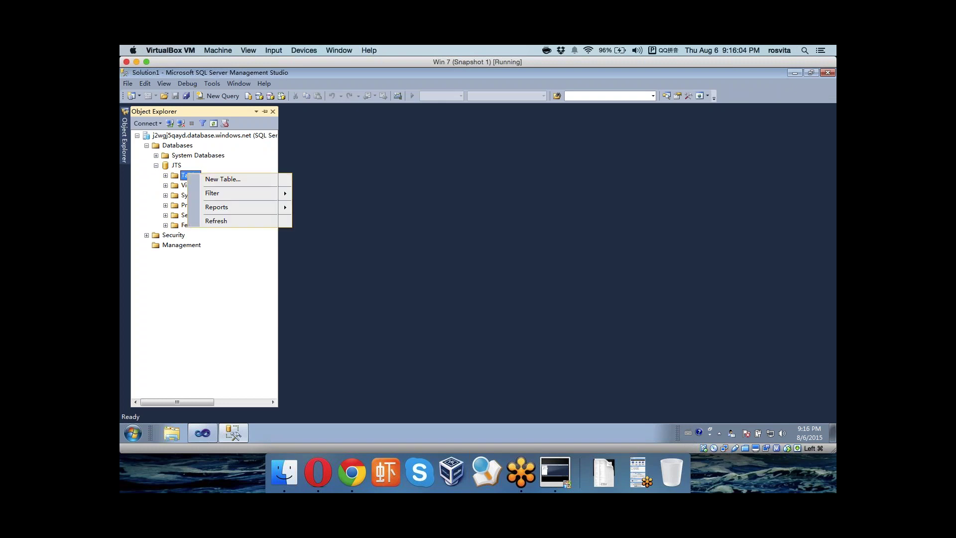
pyautogui.click(223, 178)
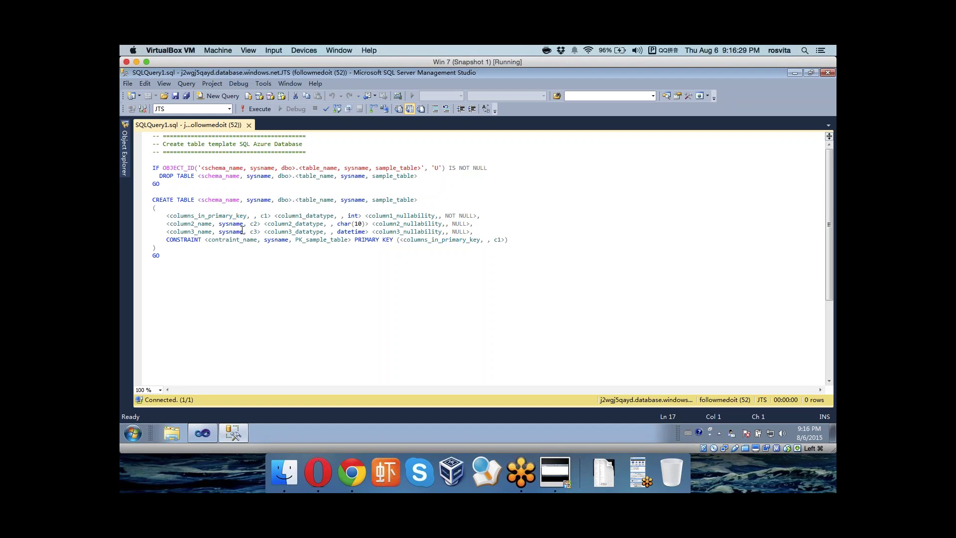
pyautogui.click(794, 74)
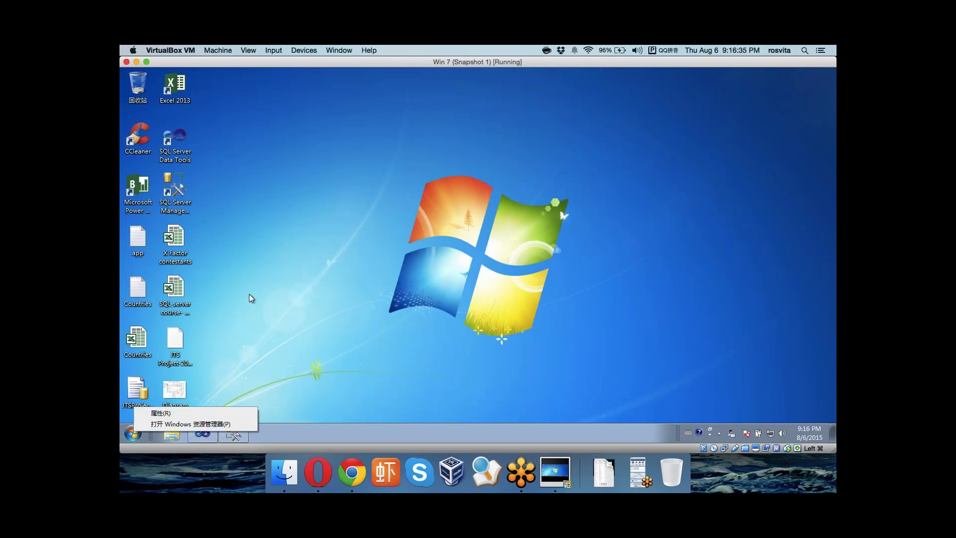
# - Open Computer Management on the Services list under Services and Applications
pyautogui.click(250, 298)
pyautogui.click(133, 431)
pyautogui.rightClick(282, 303)
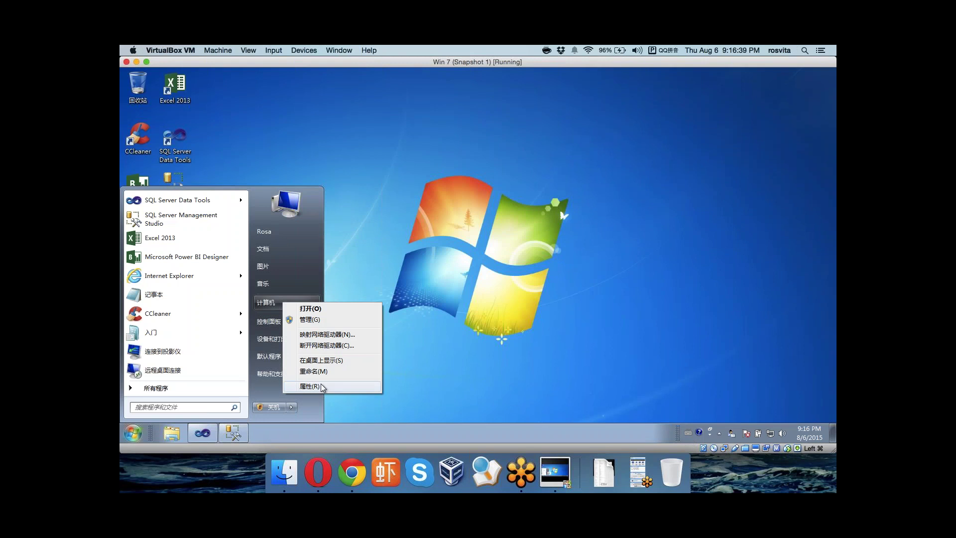
pyautogui.click(311, 319)
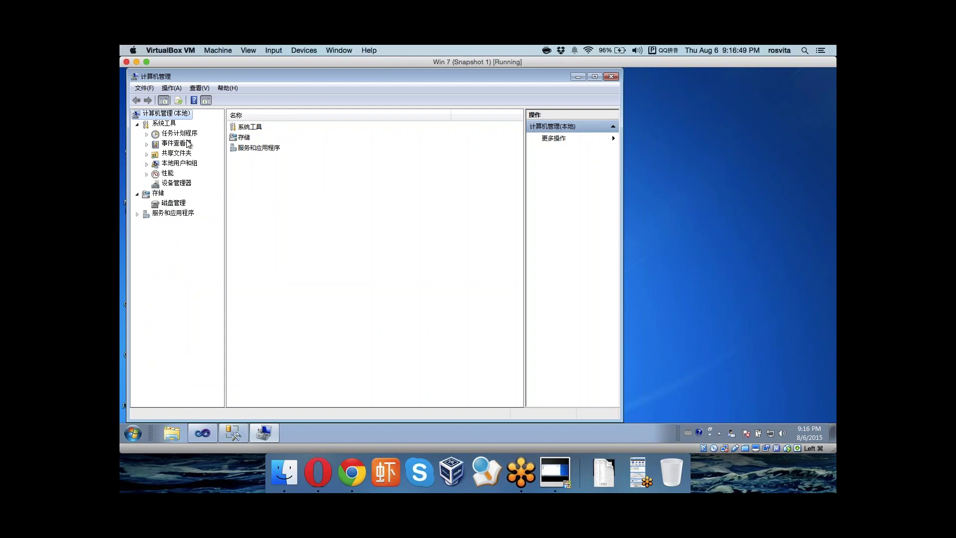
pyautogui.doubleClick(170, 215)
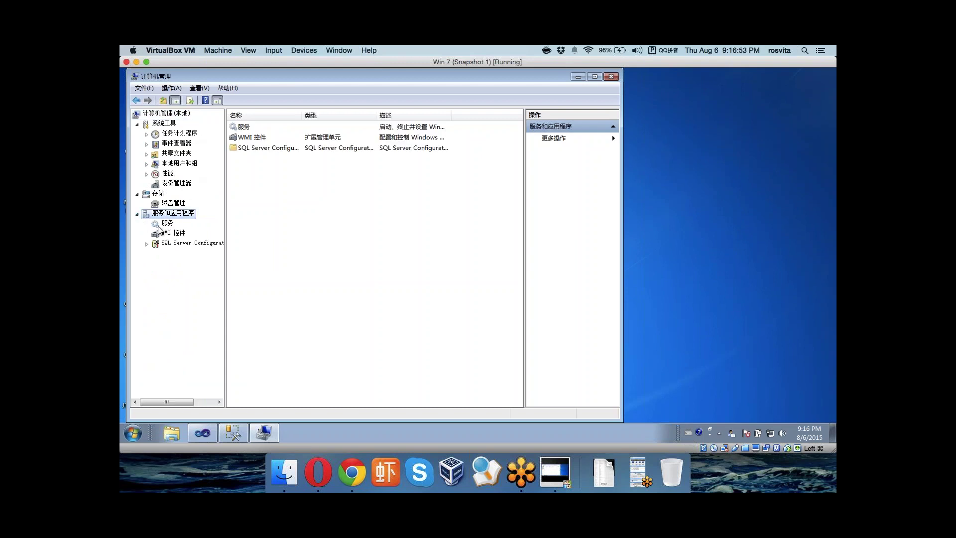
pyautogui.click(160, 225)
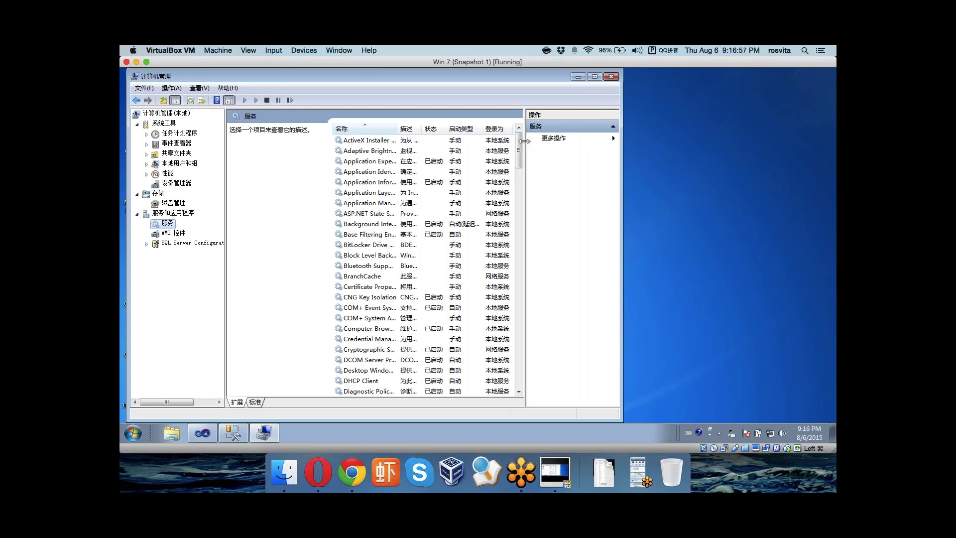
# - Widen the Services Name column to read the SQL Server service names, then show All Programs
pyautogui.moveTo(562, 148); pyautogui.dragTo(570, 149)
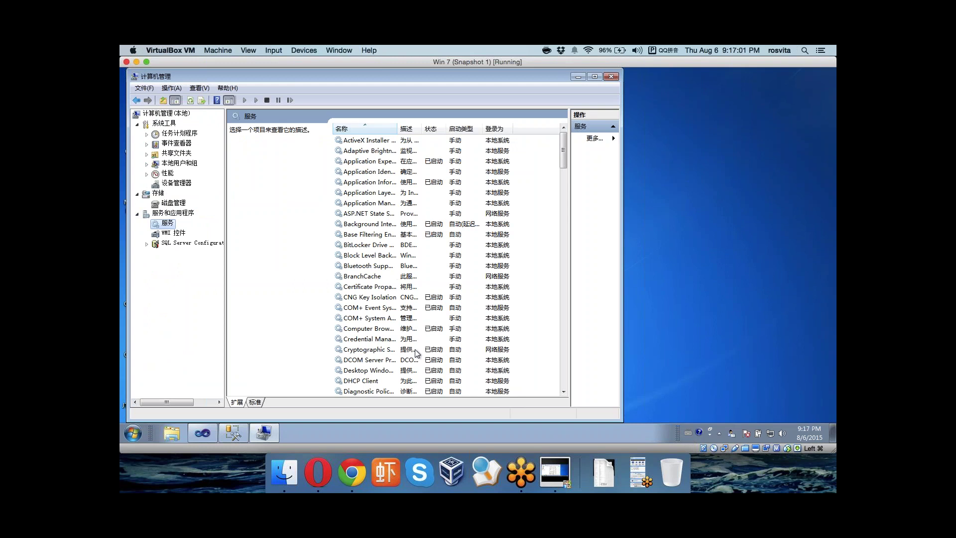
pyautogui.scroll(-10, 563, 333)
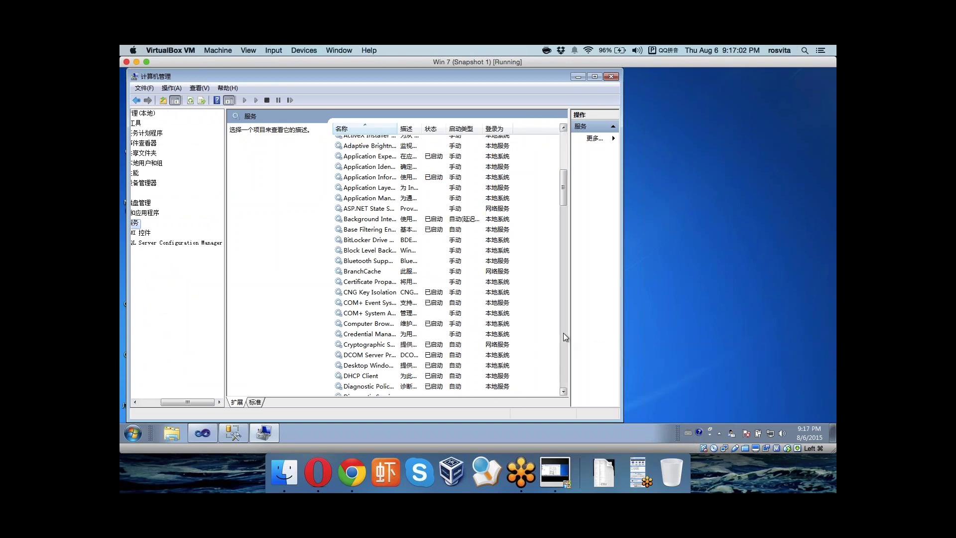
pyautogui.scroll(-12, 563, 332)
pyautogui.moveTo(564, 280); pyautogui.dragTo(564, 314)
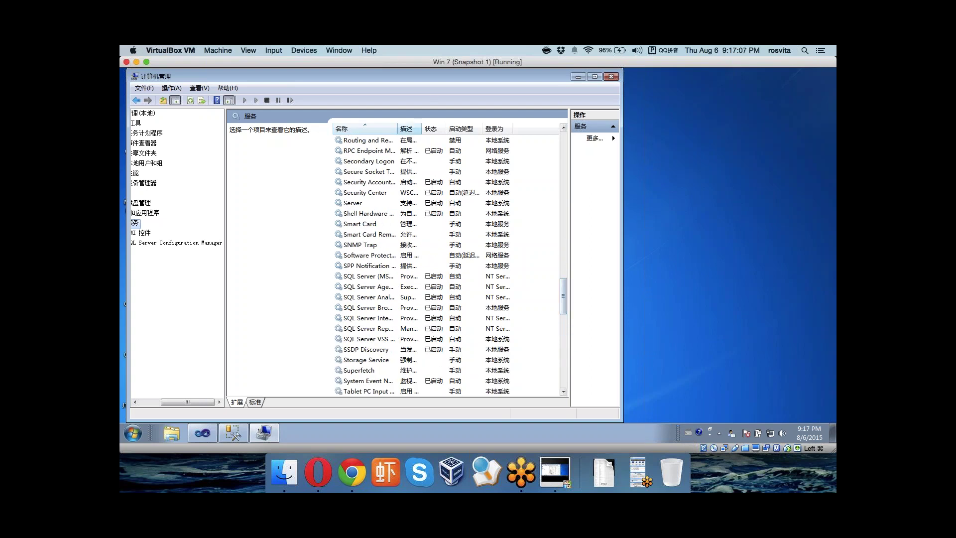
pyautogui.moveTo(397, 129); pyautogui.dragTo(515, 135)
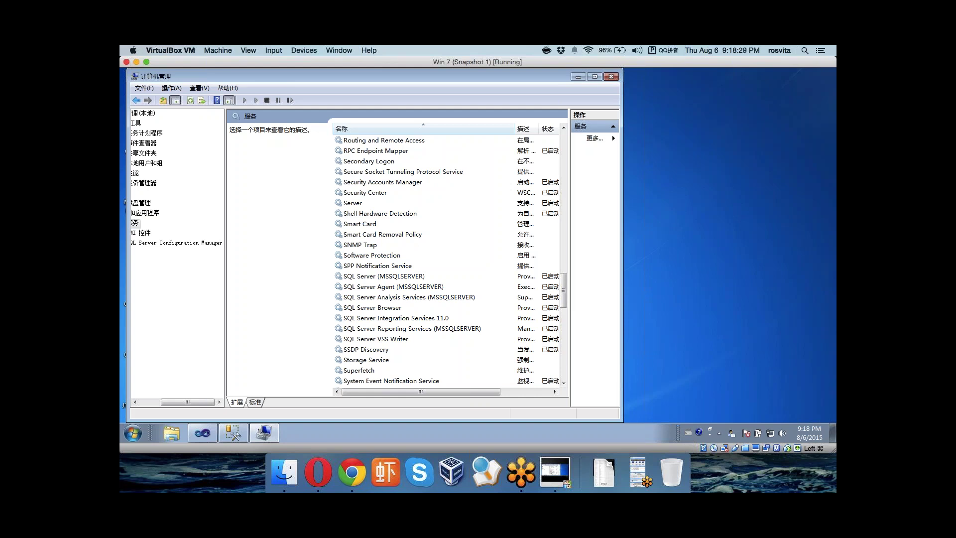
pyautogui.click(133, 433)
pyautogui.click(210, 384)
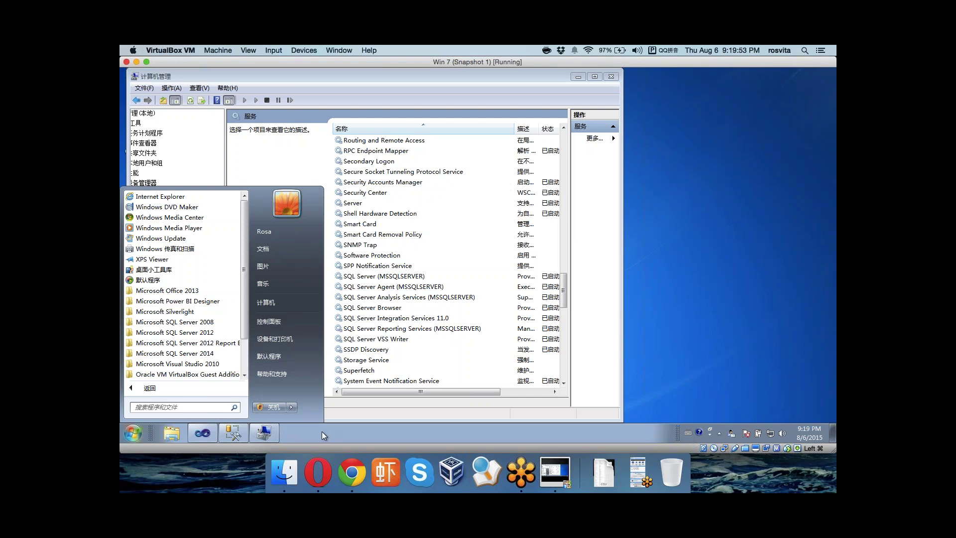
# - Close the Start menu and switch to the jts database dashboard in Chrome
pyautogui.click(357, 404)
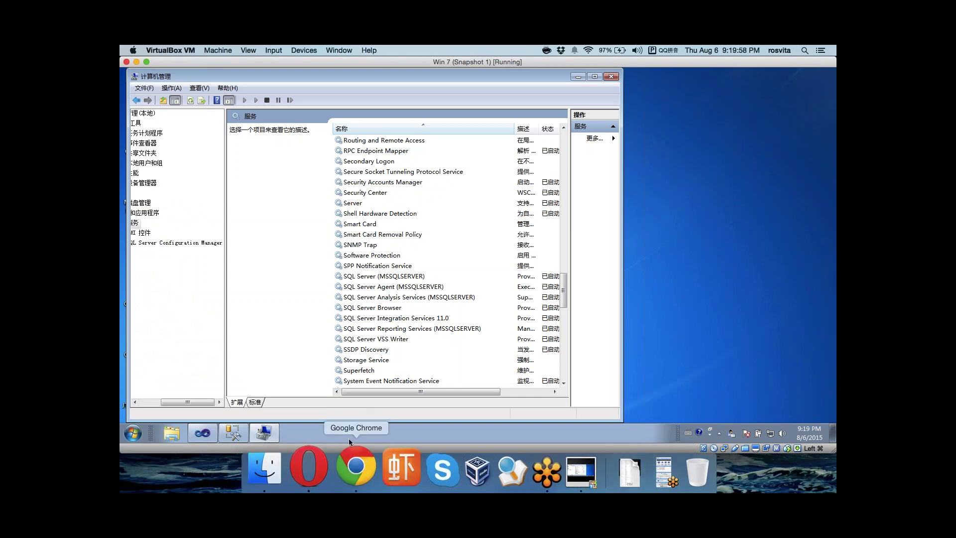
pyautogui.click(353, 465)
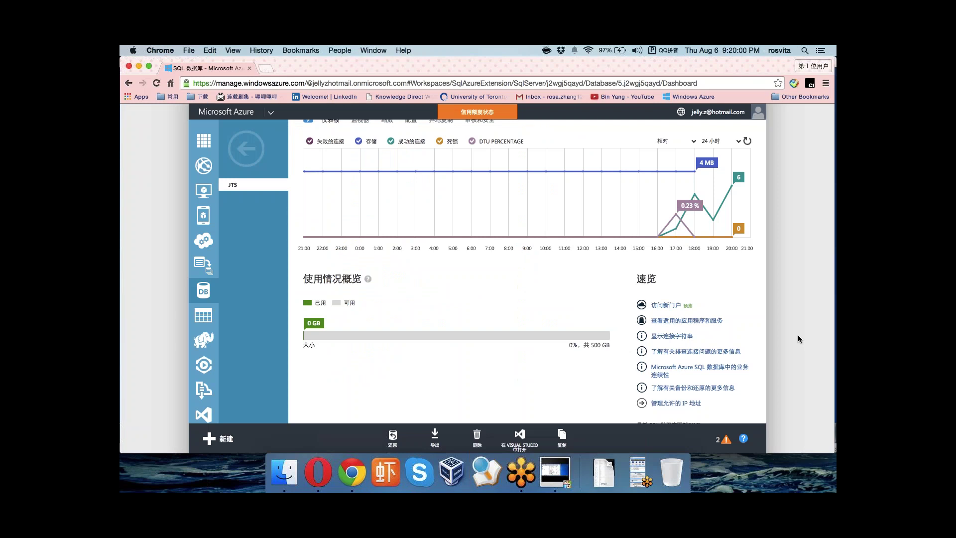
pyautogui.scroll(-10, 682, 331)
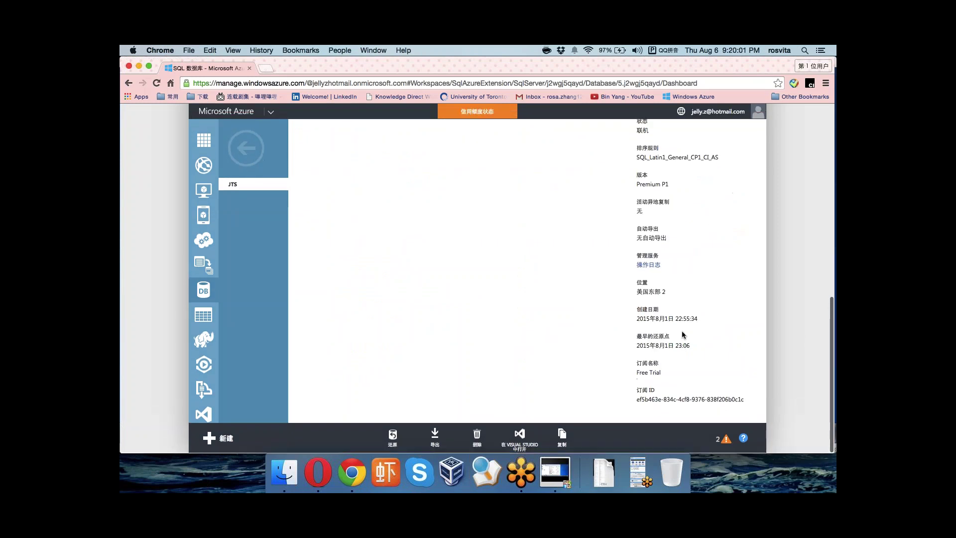
pyautogui.scroll(10, 682, 330)
# - Open the jts database's quick start page and review its server address on port 1433
pyautogui.click(310, 163)
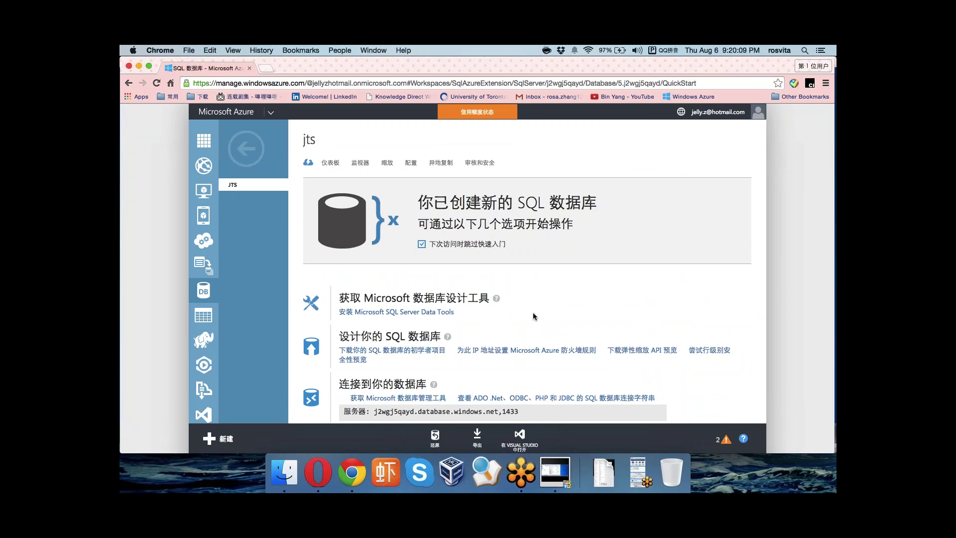
pyautogui.scroll(-3, 533, 313)
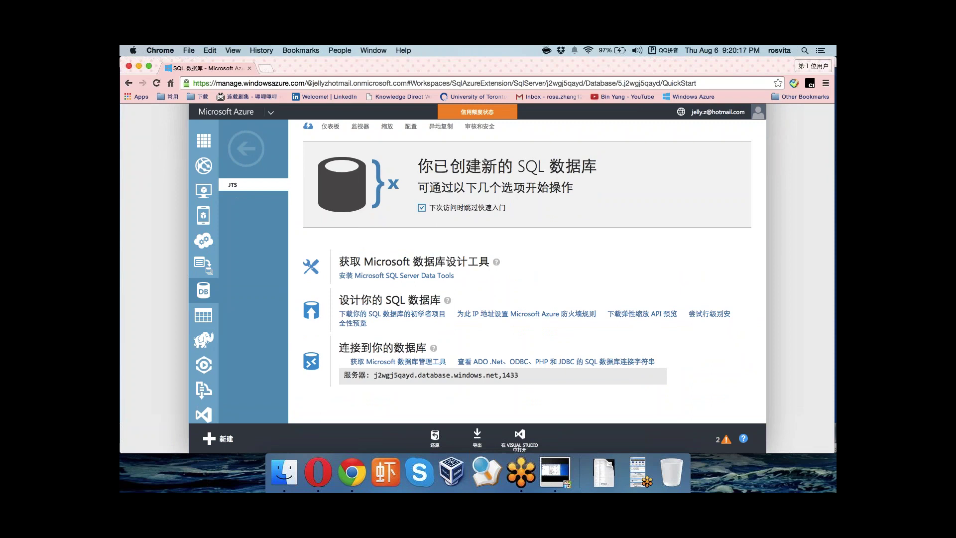
pyautogui.scroll(-5, 204, 374)
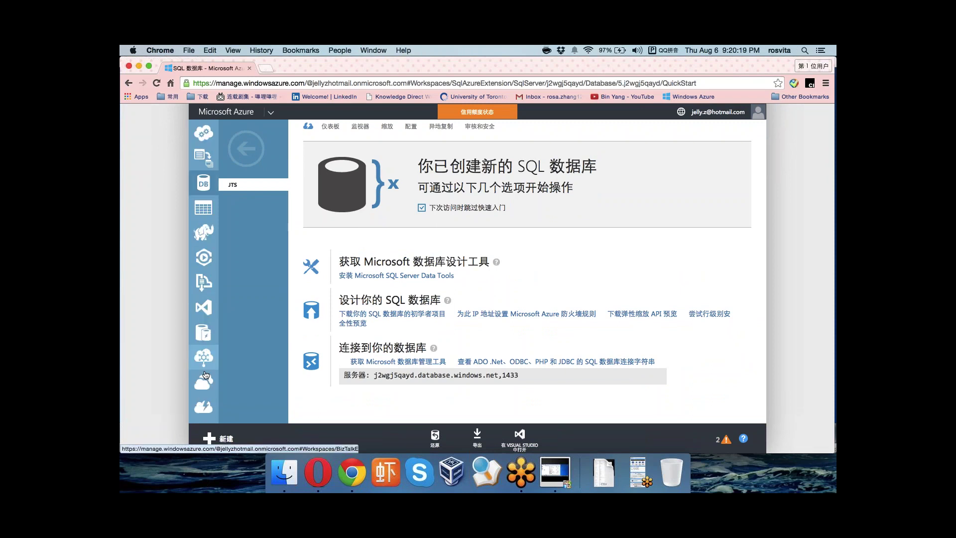
pyautogui.scroll(8, 206, 374)
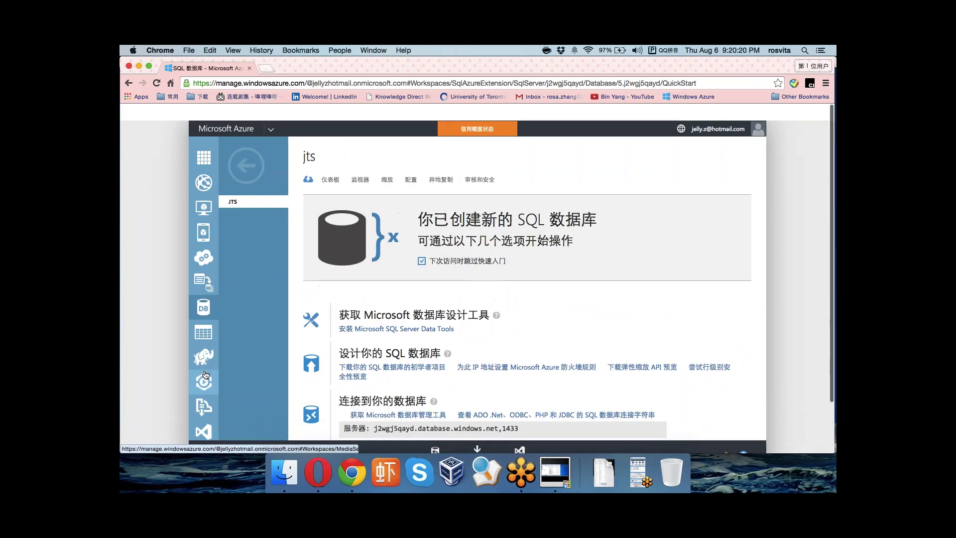
pyautogui.scroll(-3, 524, 324)
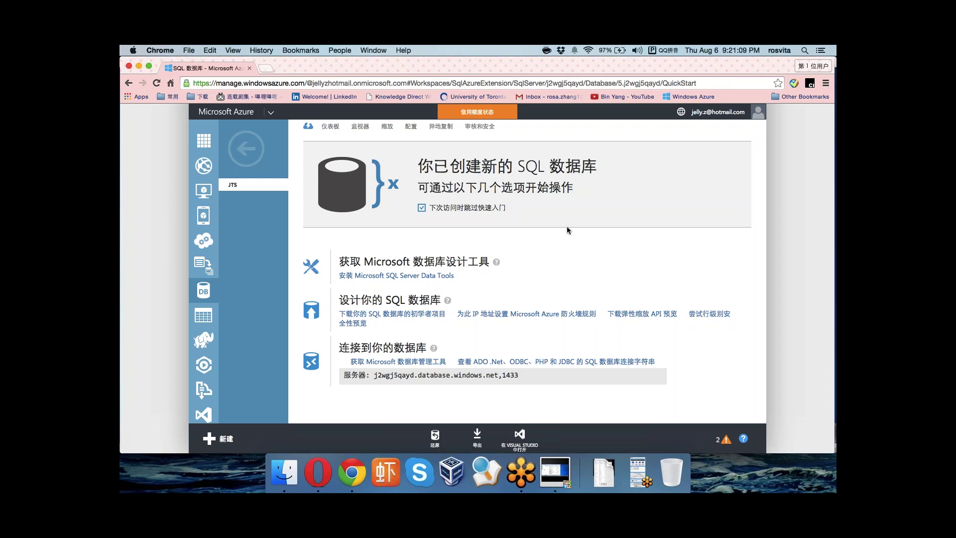
# - Open the followmedoit virtual machine from All Items and view the disks and images article
pyautogui.click(208, 143)
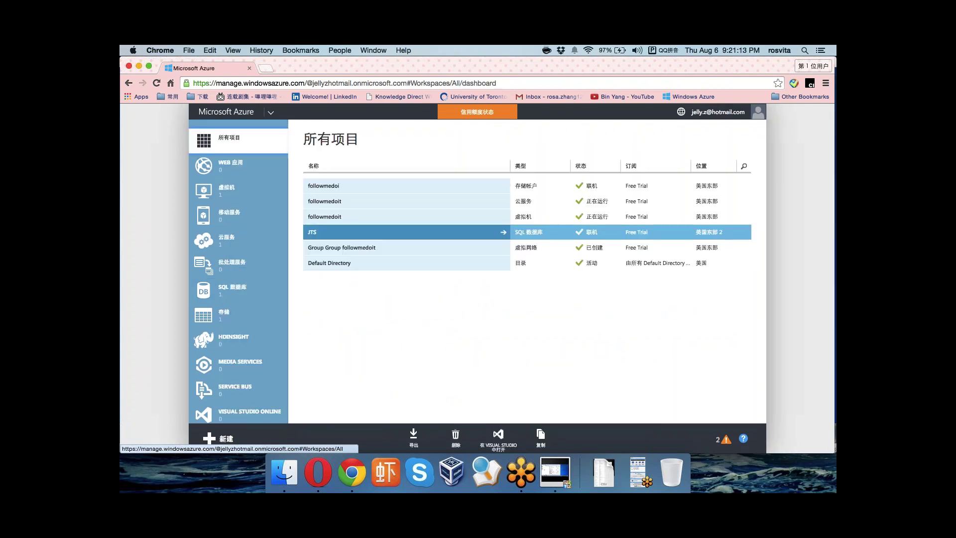
pyautogui.click(417, 221)
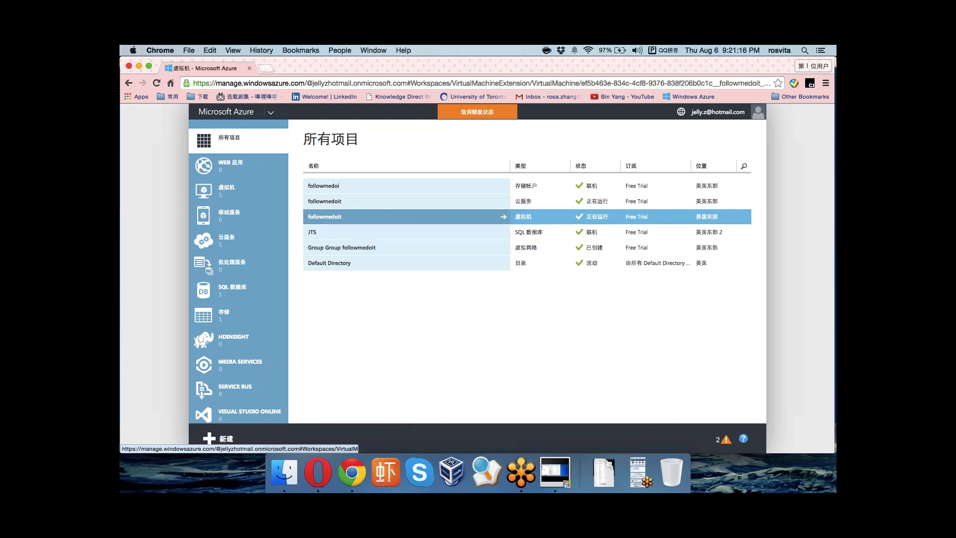
pyautogui.scroll(-2, 438, 327)
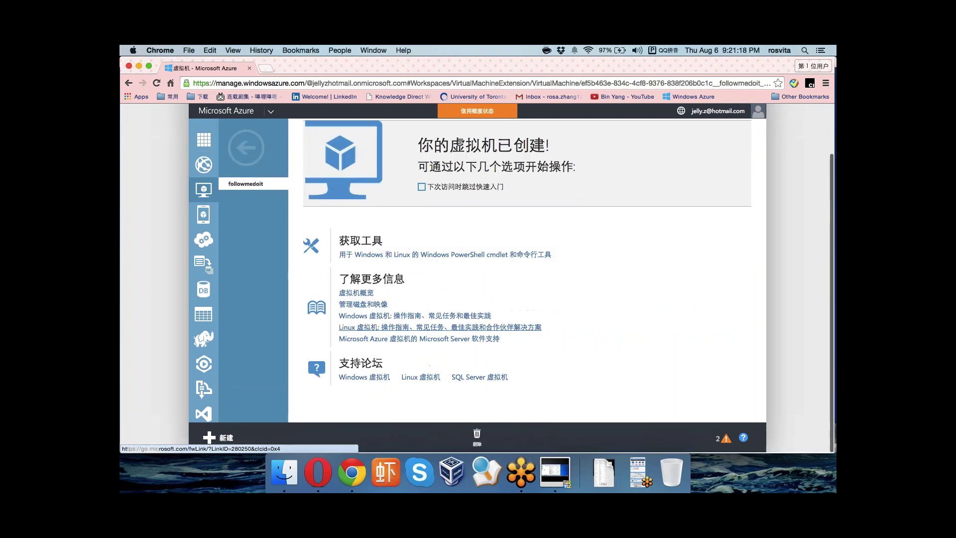
pyautogui.click(438, 326)
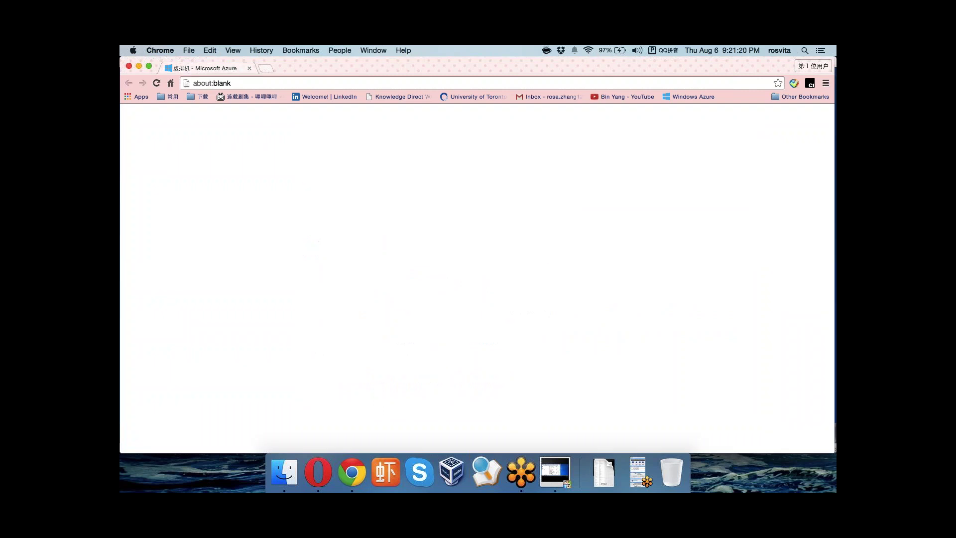
pyautogui.click(231, 68)
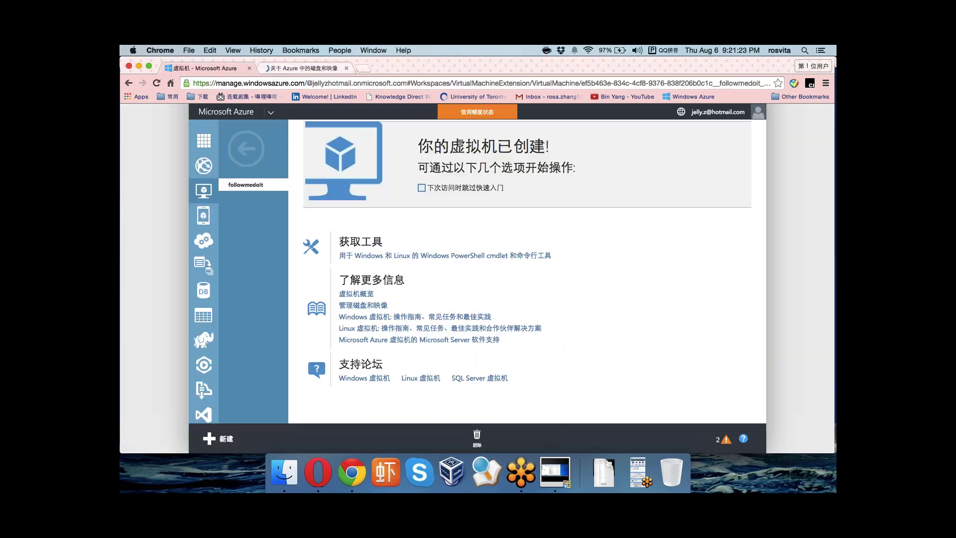
# - Return to the virtual machines list, revisit the disks article, then open Office 365 Outlook in Opera
pyautogui.scroll(-3, 408, 292)
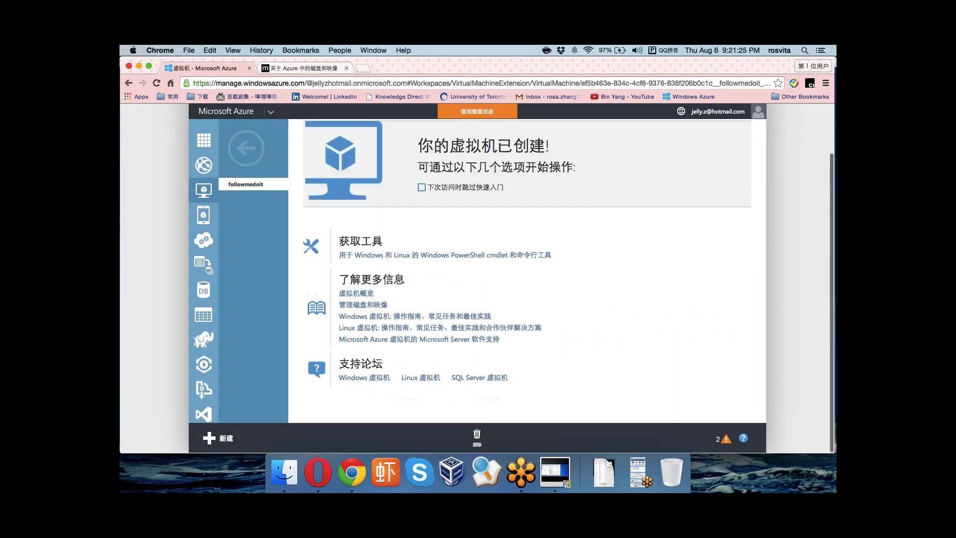
pyautogui.click(246, 148)
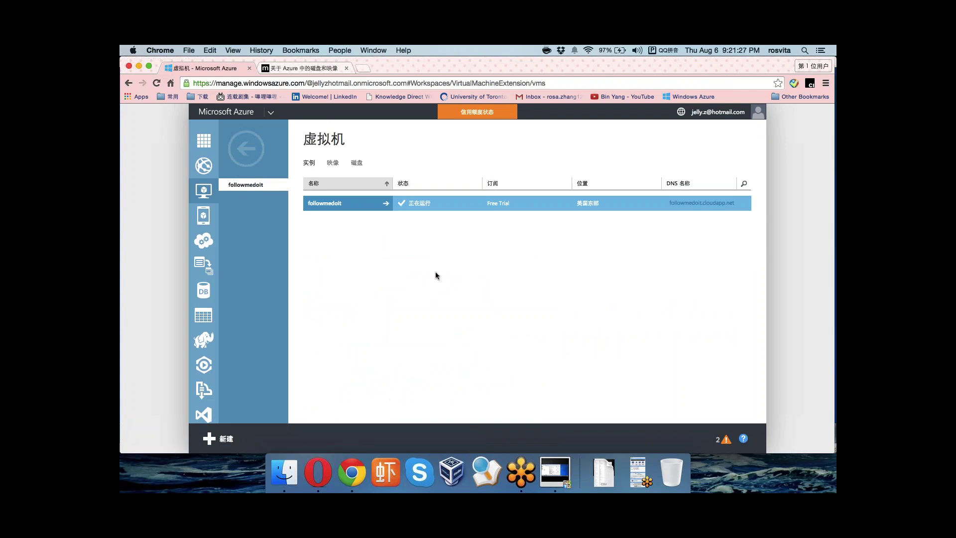
pyautogui.click(321, 69)
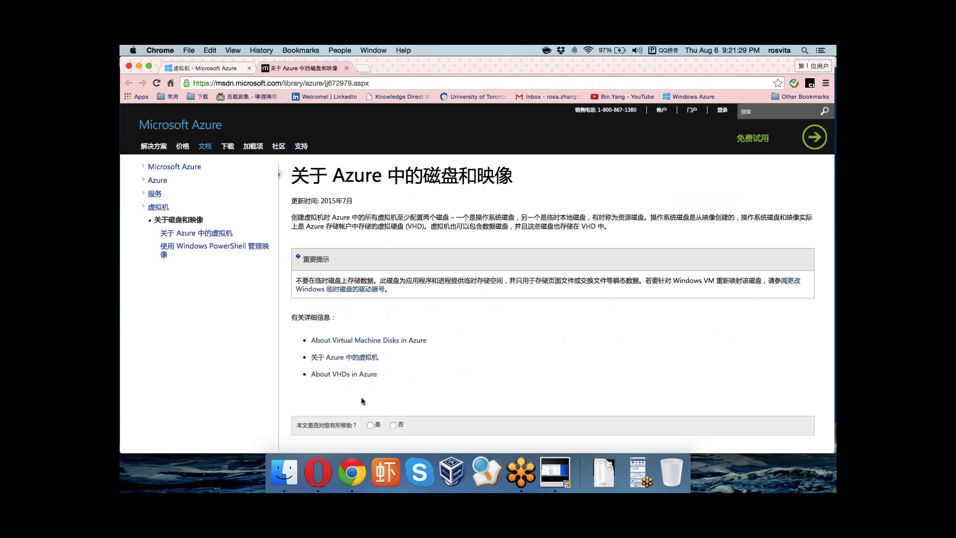
pyautogui.click(318, 462)
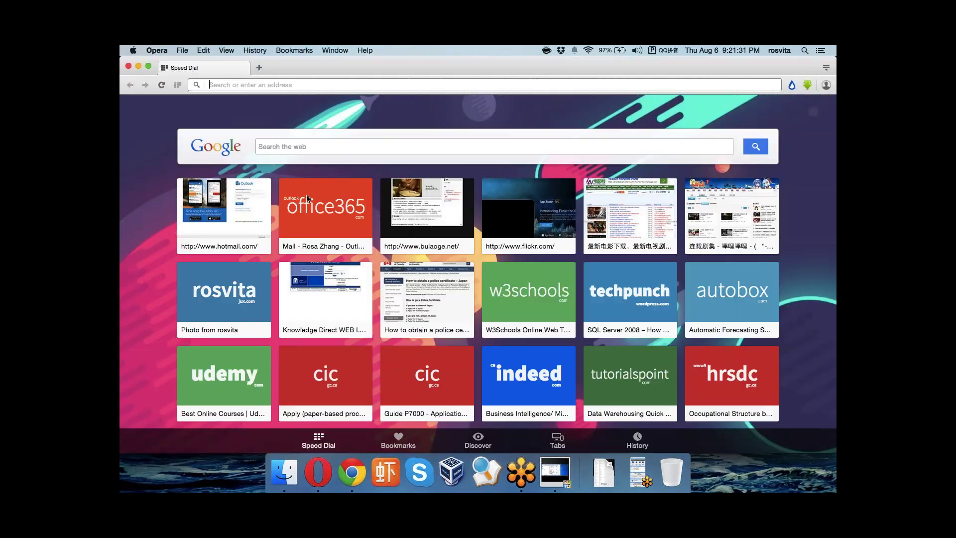
pyautogui.click(307, 198)
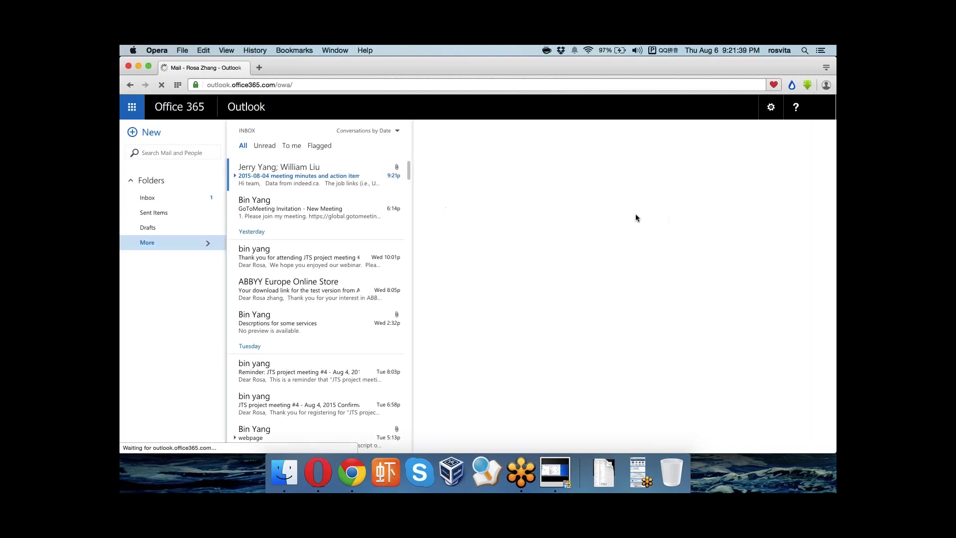
# - Download indeed.ca.csv from the 2015-08-04 meeting minutes email and open it in Excel from Downloads
pyautogui.click(351, 178)
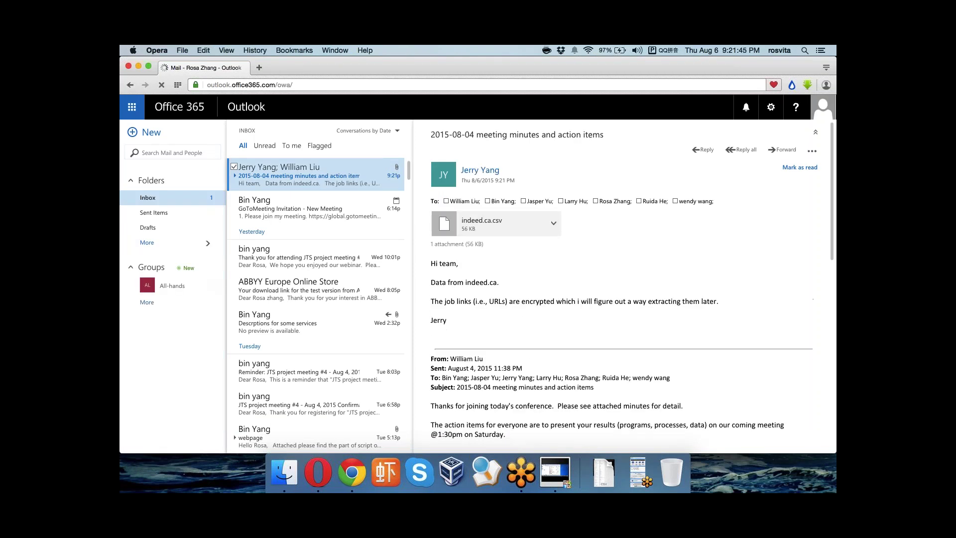
pyautogui.click(541, 228)
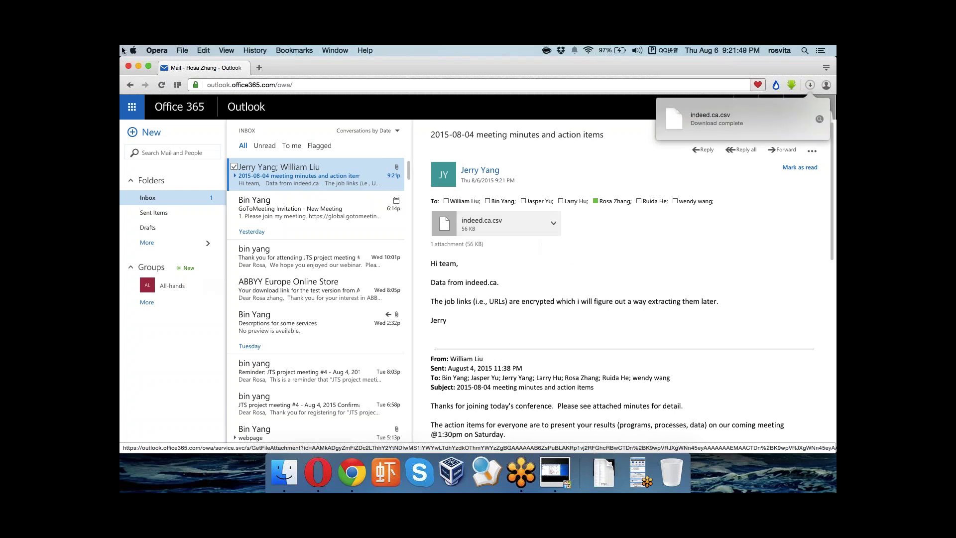
pyautogui.click(128, 68)
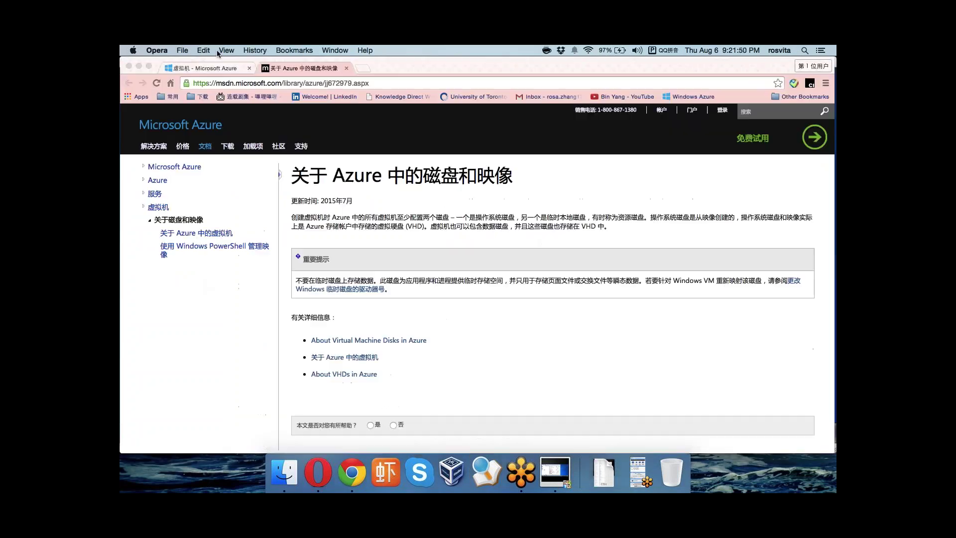
pyautogui.click(616, 476)
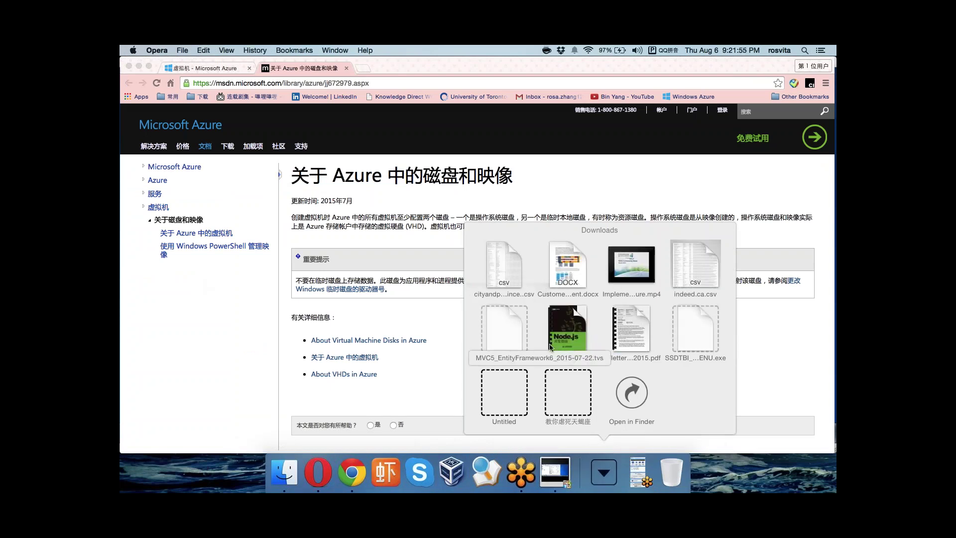
pyautogui.click(696, 272)
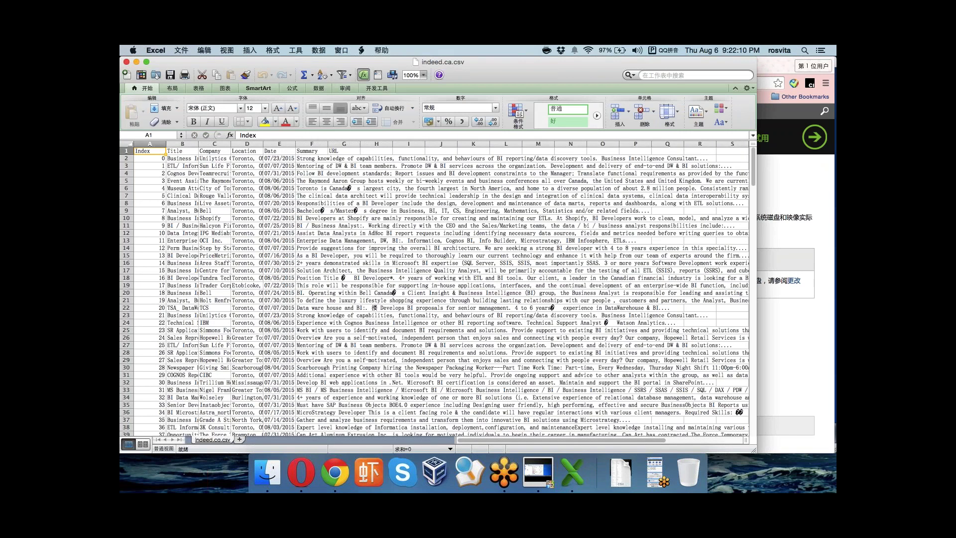
# - Scroll through indeed.ca.csv and select its Index, Title and Company columns (A, B, C)
pyautogui.scroll(-1, 568, 353)
pyautogui.scroll(-5, 568, 352)
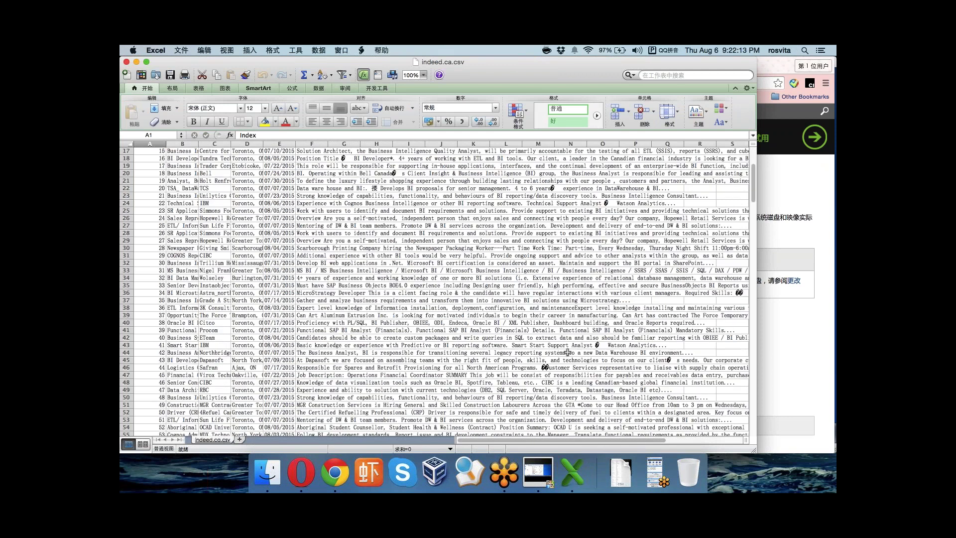
pyautogui.scroll(5, 567, 352)
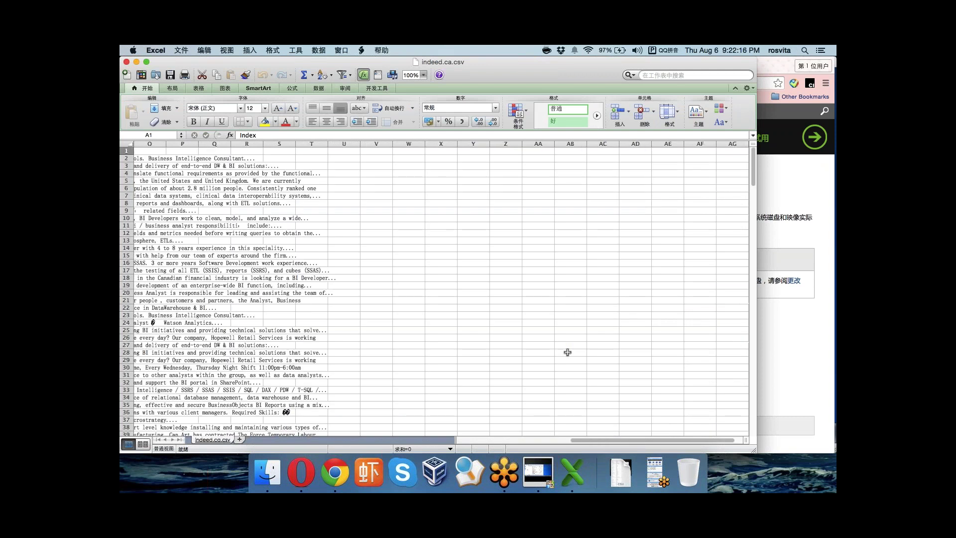
pyautogui.click(163, 144)
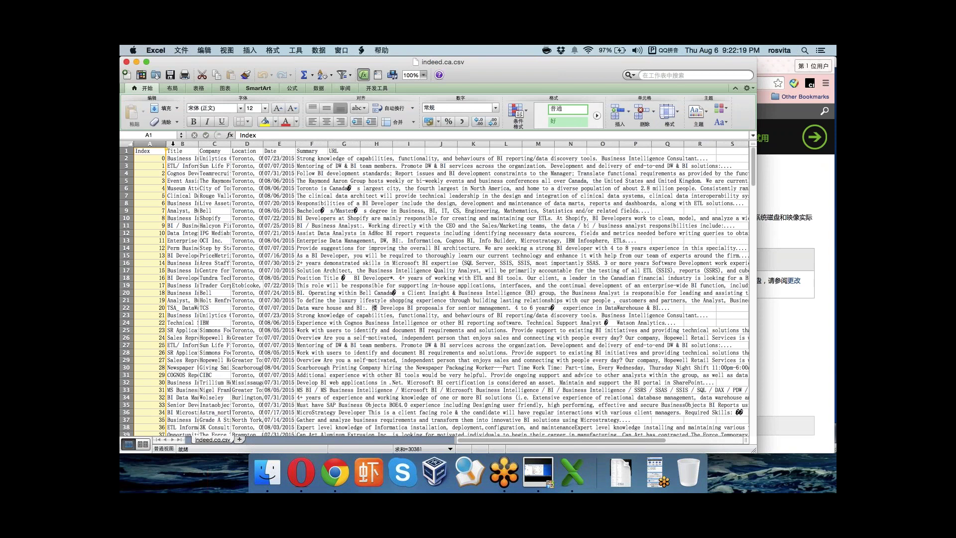
pyautogui.click(173, 144)
pyautogui.click(213, 144)
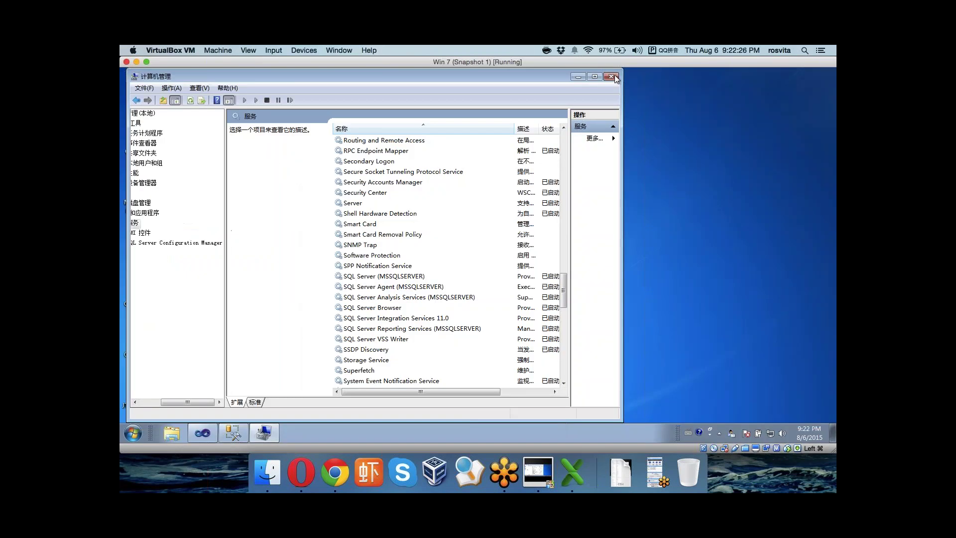
# - Delete the IF OBJECT_ID / DROP TABLE / GO block and its blank line from the CREATE TABLE template
pyautogui.click(241, 433)
pyautogui.click(241, 433)
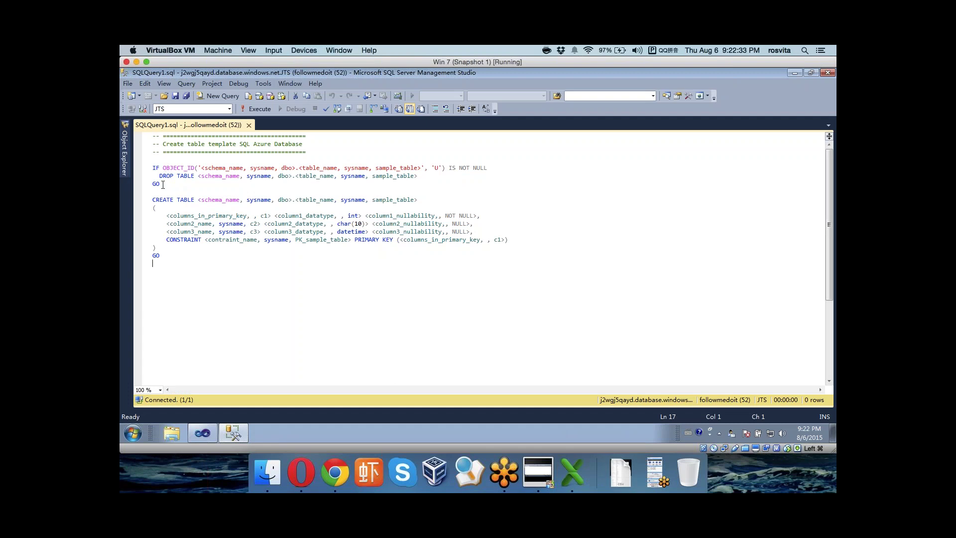
pyautogui.moveTo(160, 184); pyautogui.dragTo(141, 160)
pyautogui.press('Delete')
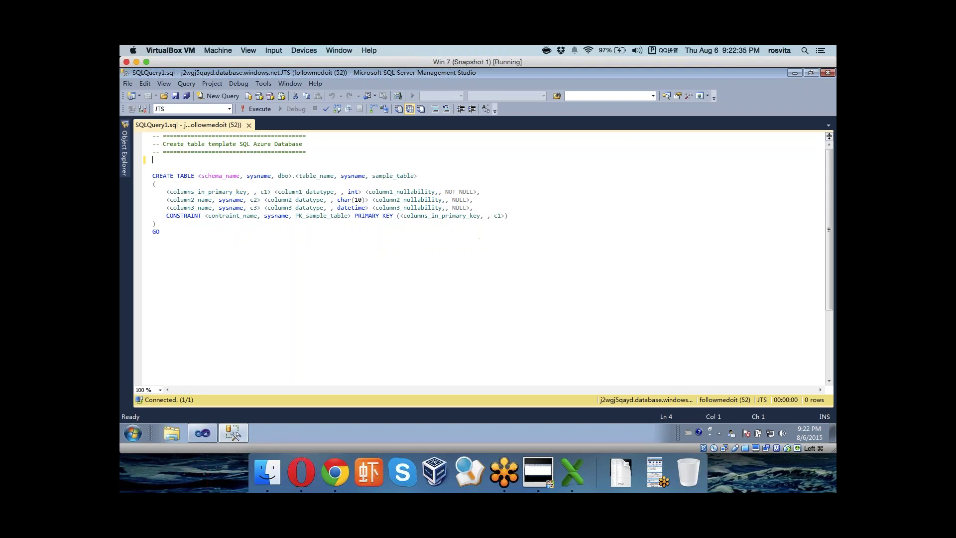
pyautogui.press('BackSpace')
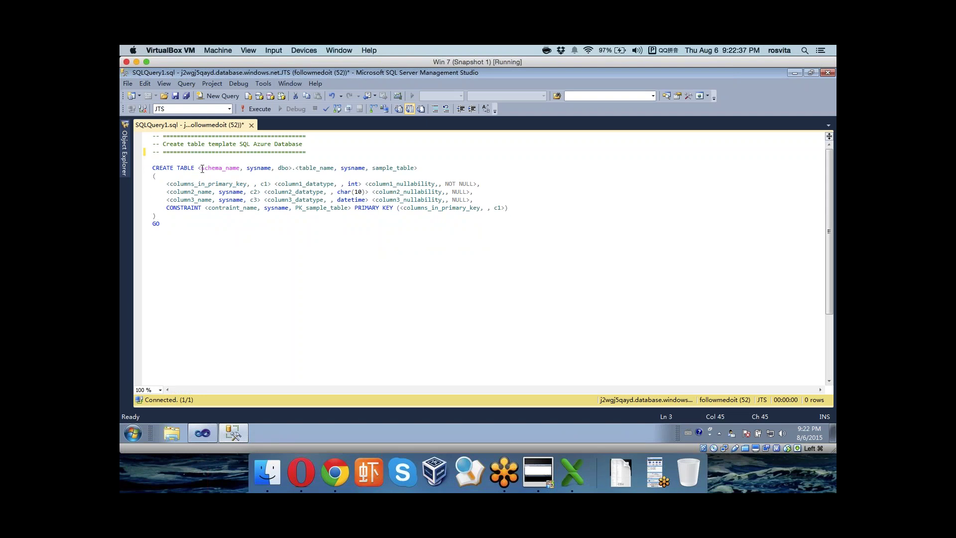
# - Rename the first primary-key column placeholder from c1 to ID
pyautogui.moveTo(202, 168); pyautogui.dragTo(240, 168)
pyautogui.doubleClick(263, 183)
pyautogui.press('Delete')
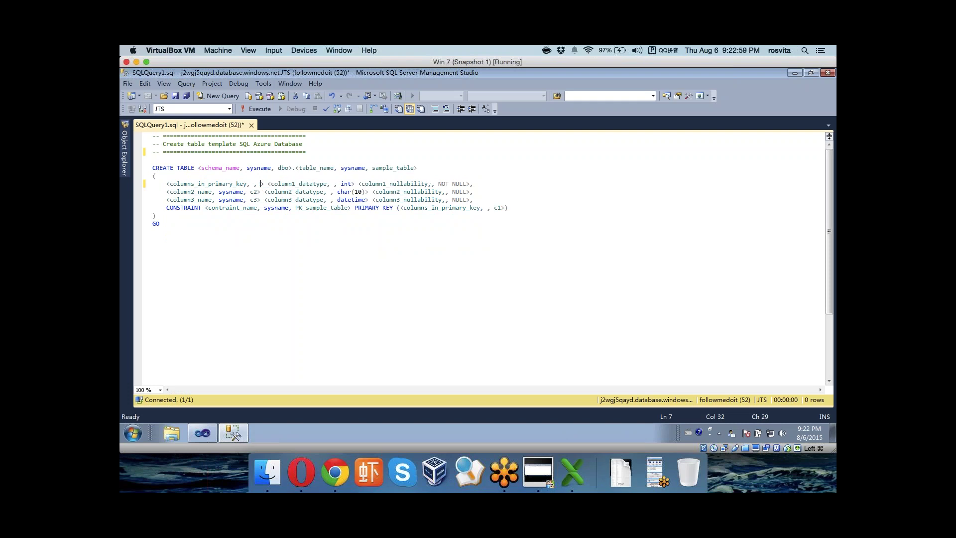
pyautogui.write('ID')
pyautogui.click(260, 184)
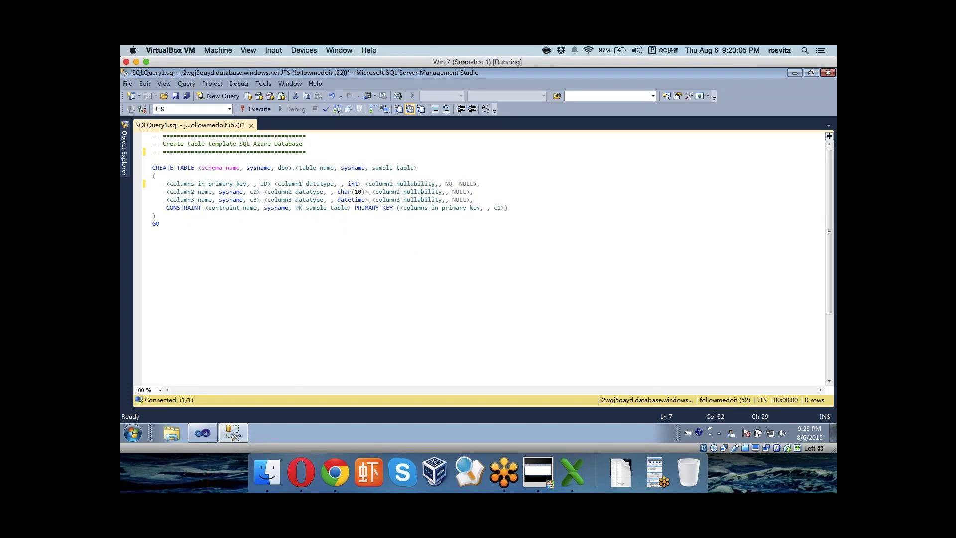
pyautogui.moveTo(201, 167); pyautogui.dragTo(241, 168)
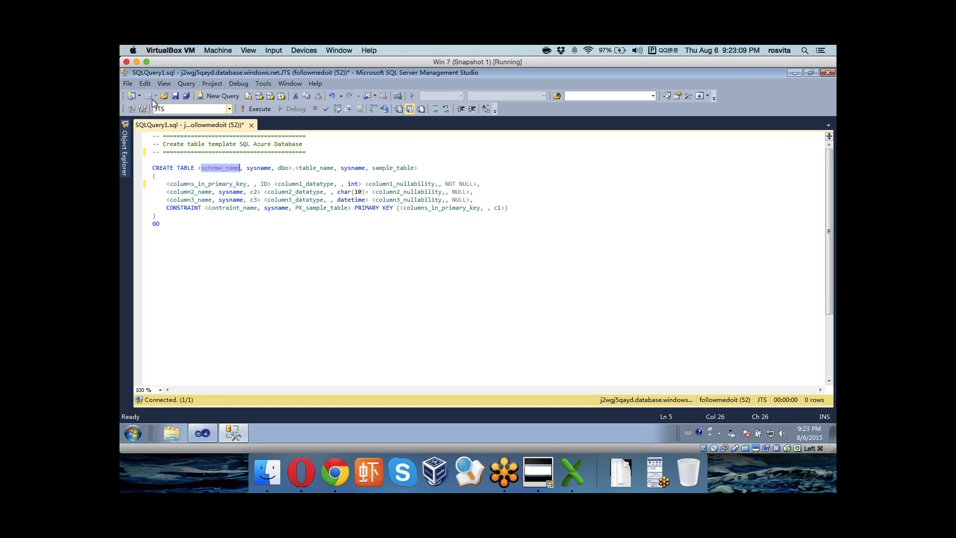
# - Minimize the query window and the ssas Visual Studio window to clear the Windows 7 desktop, then leave VirtualBox
pyautogui.click(795, 73)
pyautogui.click(212, 434)
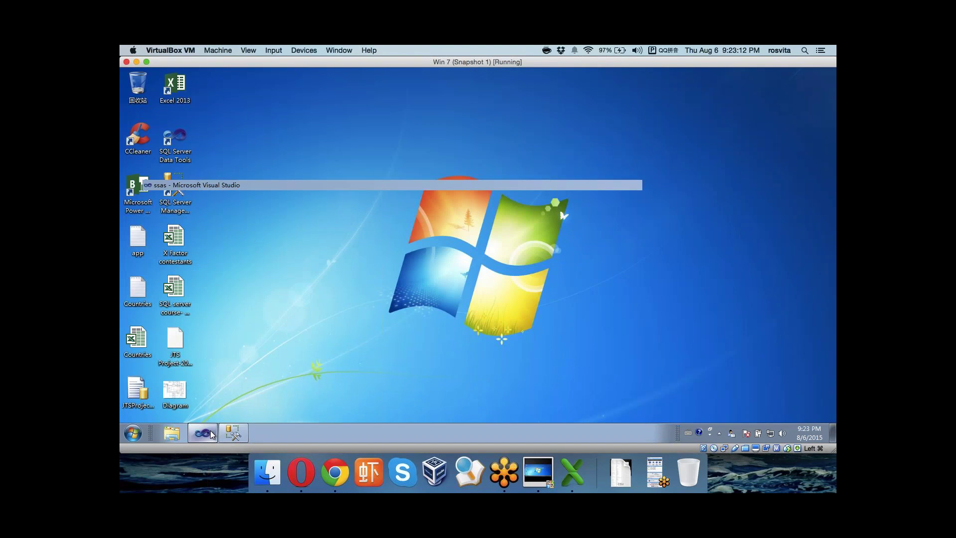
pyautogui.click(211, 434)
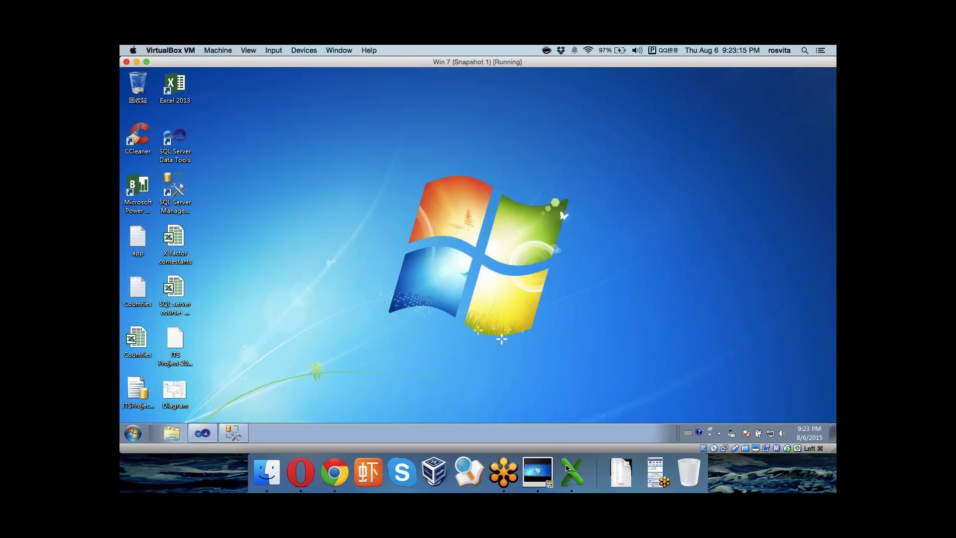
pyautogui.click(655, 470)
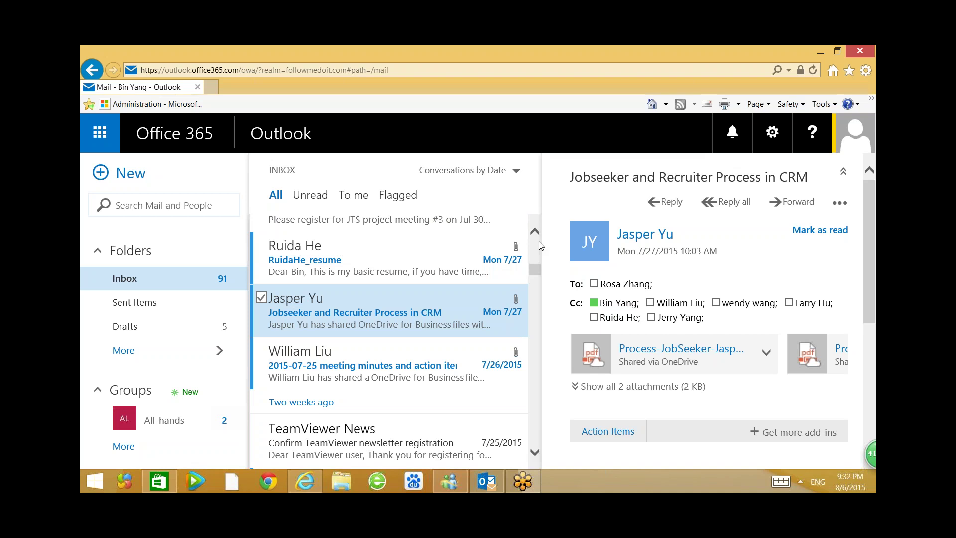
# - Switch from the inbox to Management Studio and select the hollylane.cloudapp.net server in Object Explorer
pyautogui.scroll(5, 540, 234)
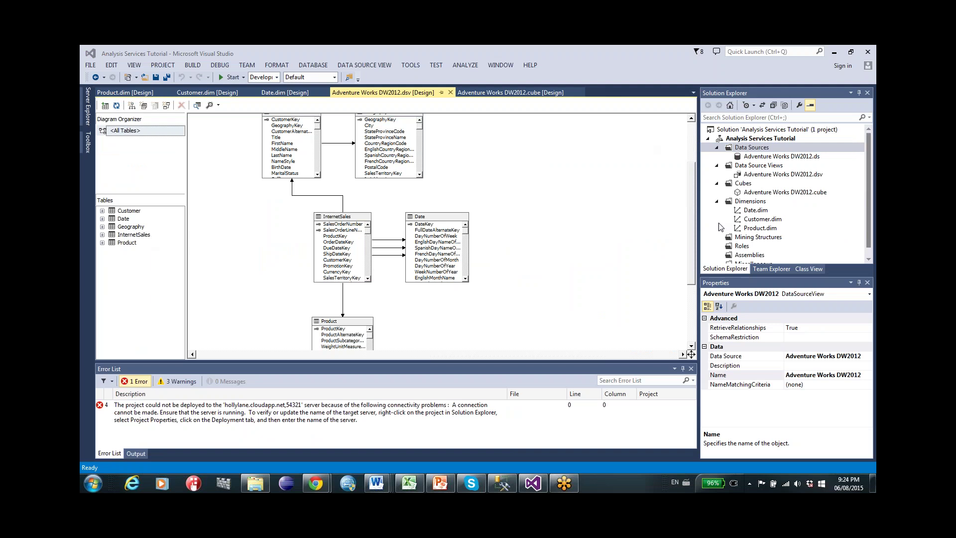
pyautogui.click(503, 483)
pyautogui.click(180, 212)
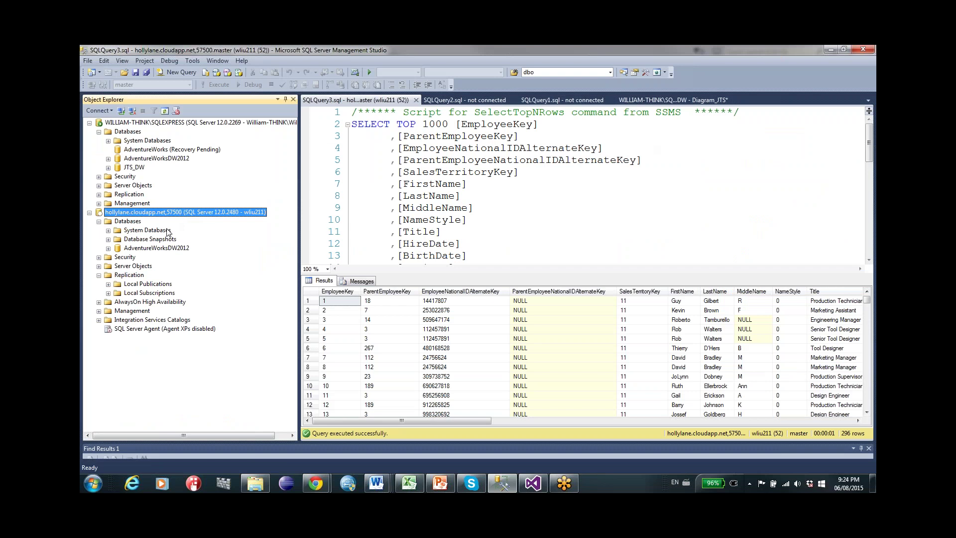
# - Inspect local AdventureWorksDW2012's Tasks menu, including Deploy Database to a Windows Azure VM, then return to Visual Studio
pyautogui.click(152, 248)
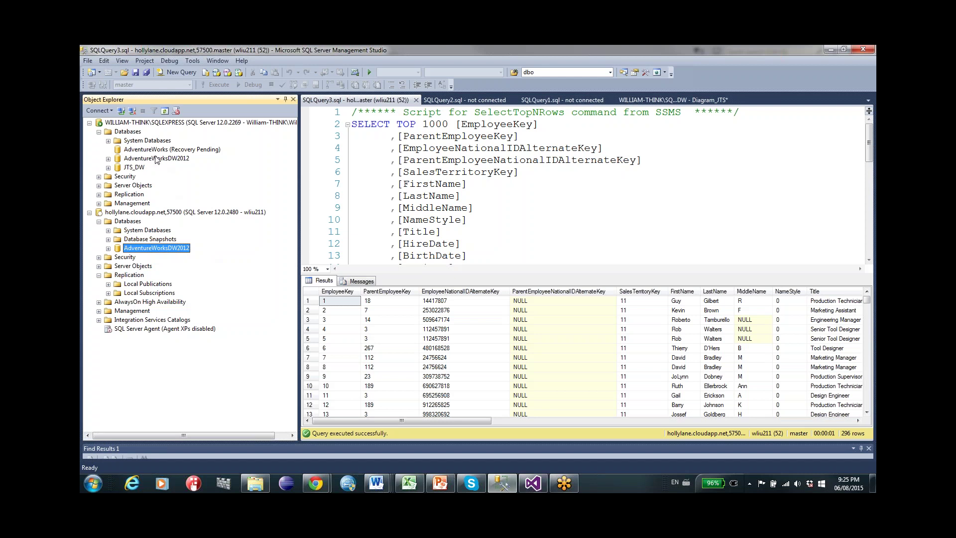
pyautogui.click(154, 123)
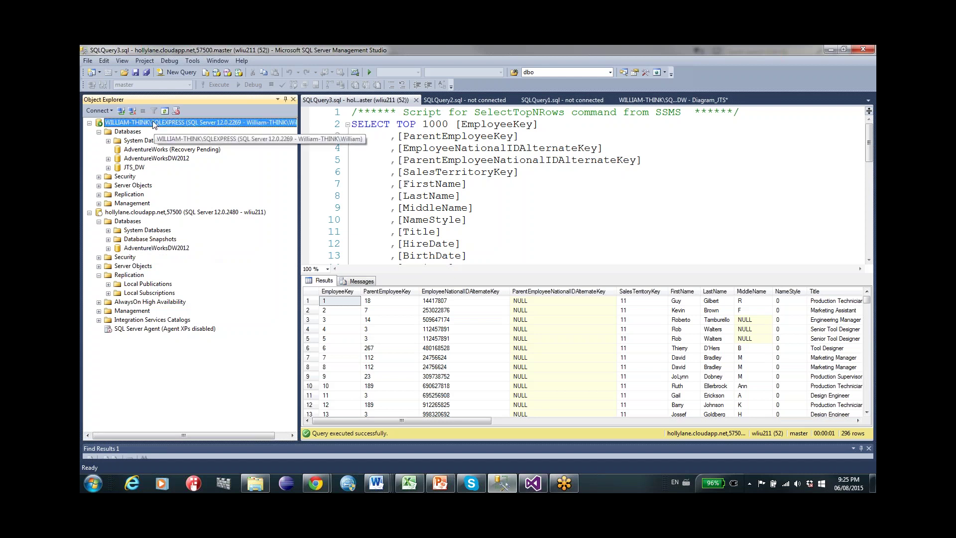
pyautogui.click(144, 160)
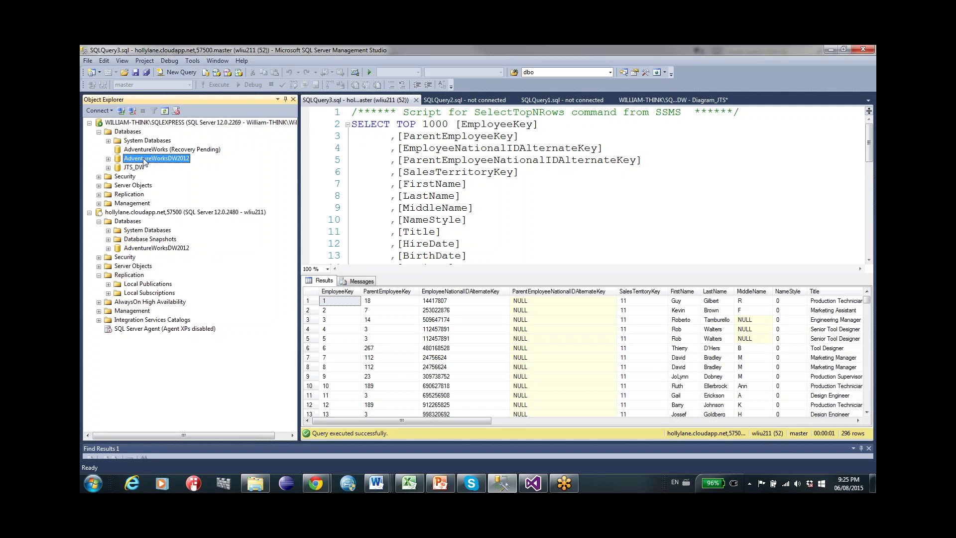
pyautogui.rightClick(144, 159)
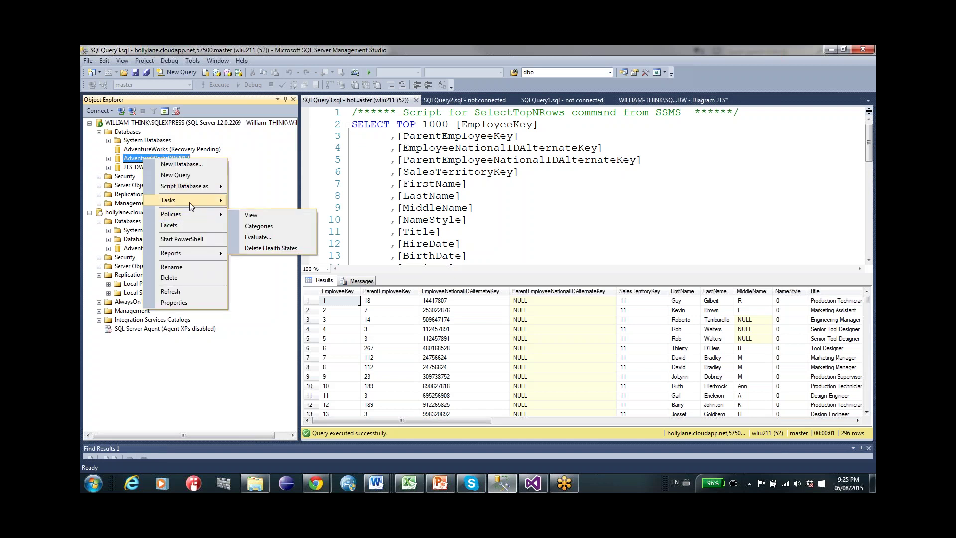
pyautogui.moveTo(190, 206)
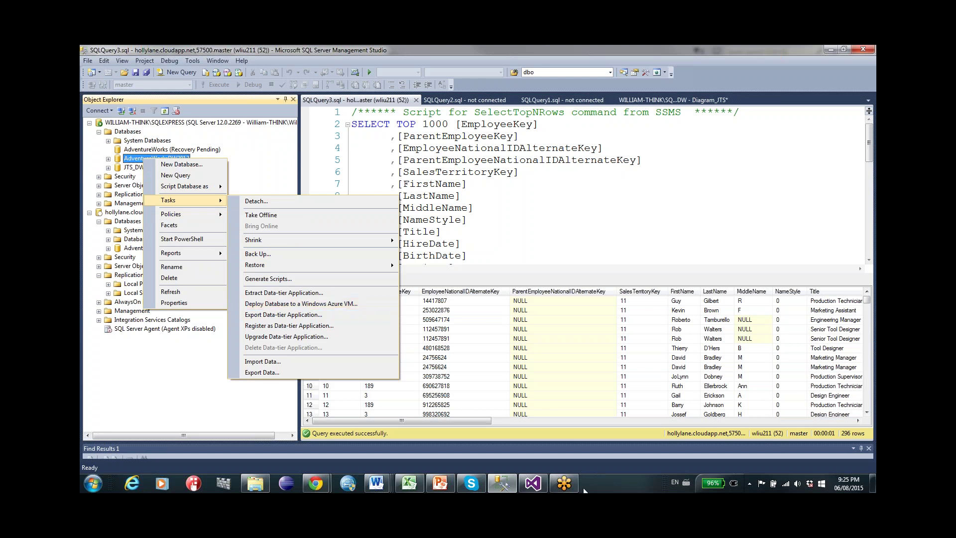
pyautogui.click(307, 304)
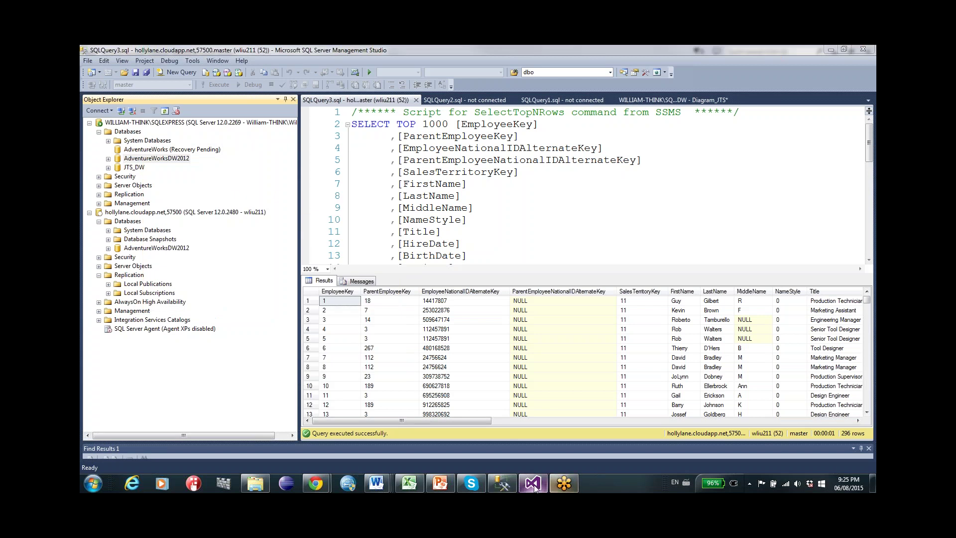
pyautogui.click(532, 483)
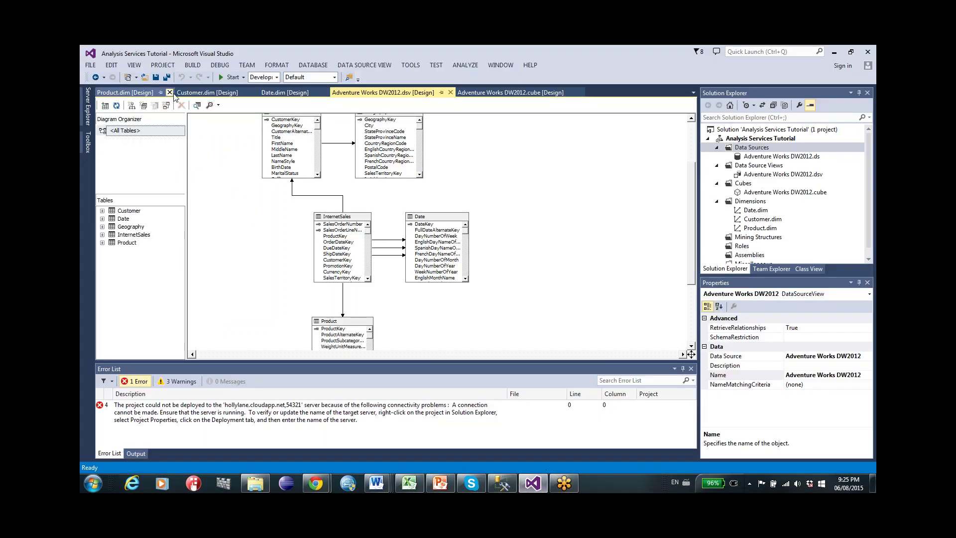
pyautogui.click(762, 140)
pyautogui.click(764, 148)
pyautogui.click(760, 141)
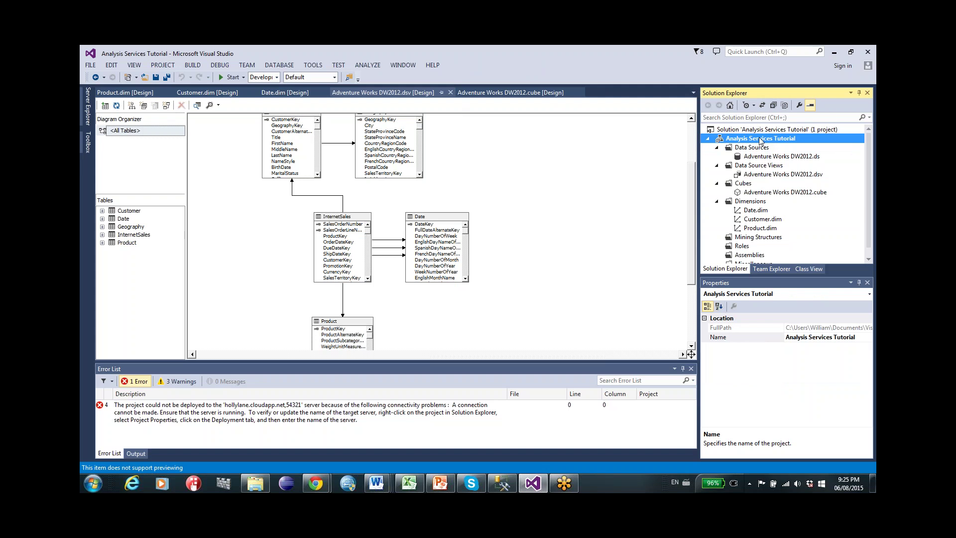
pyautogui.rightClick(760, 141)
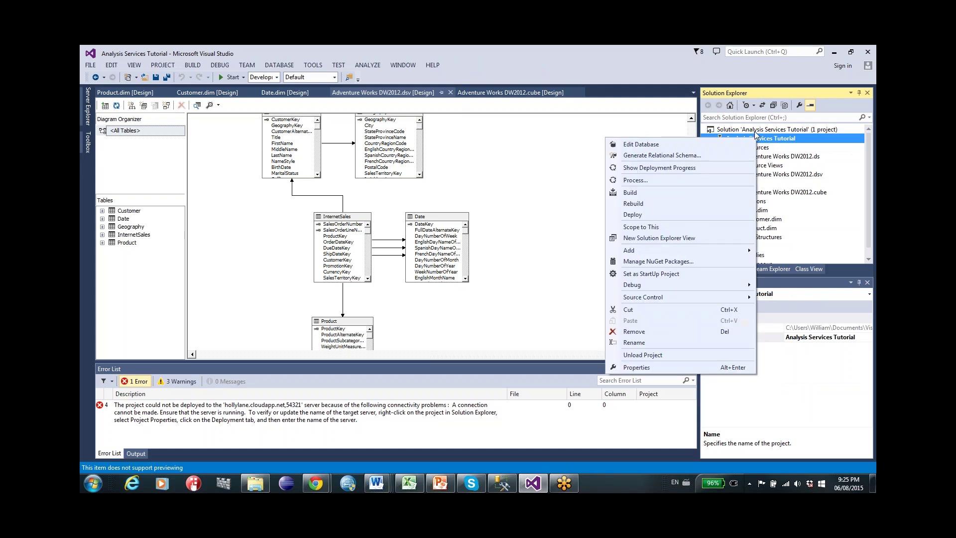
pyautogui.click(755, 140)
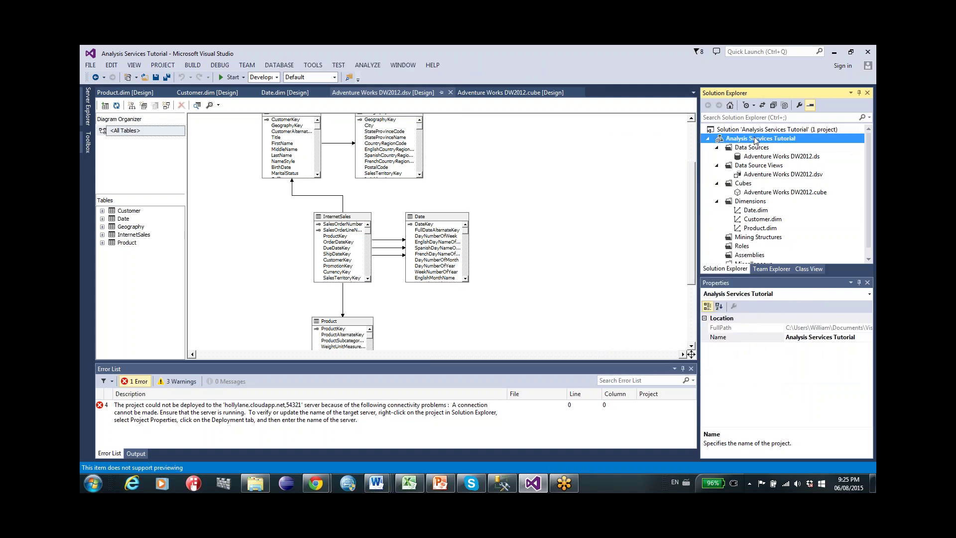
pyautogui.rightClick(755, 141)
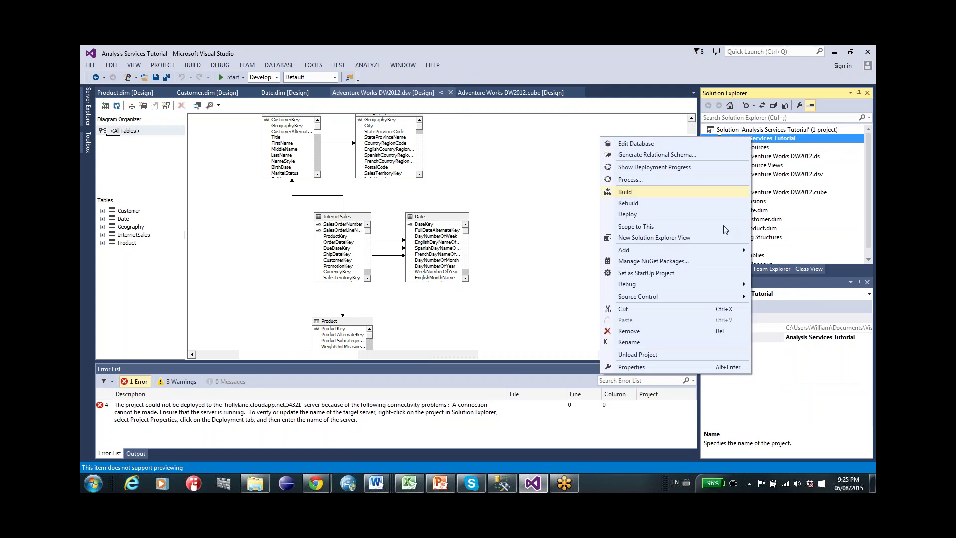
pyautogui.click(641, 368)
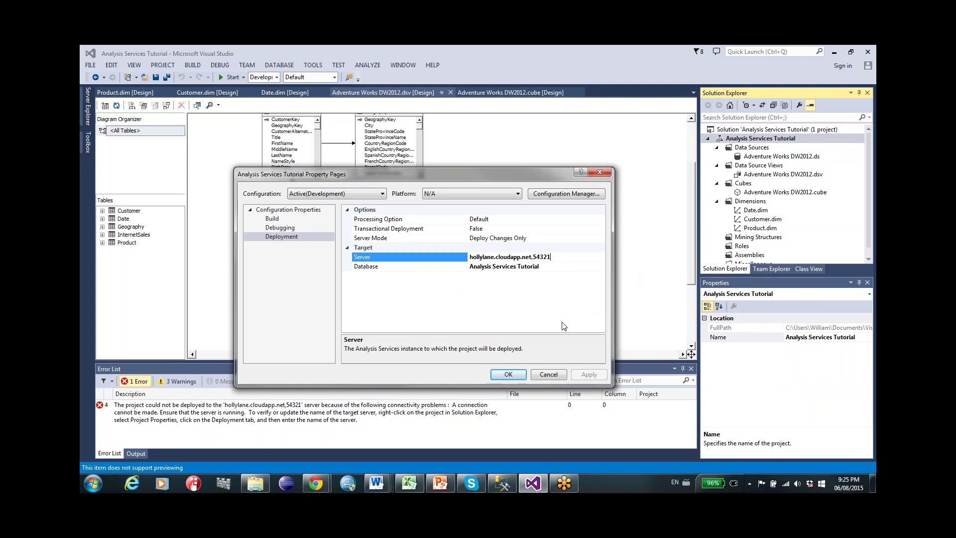
pyautogui.click(555, 375)
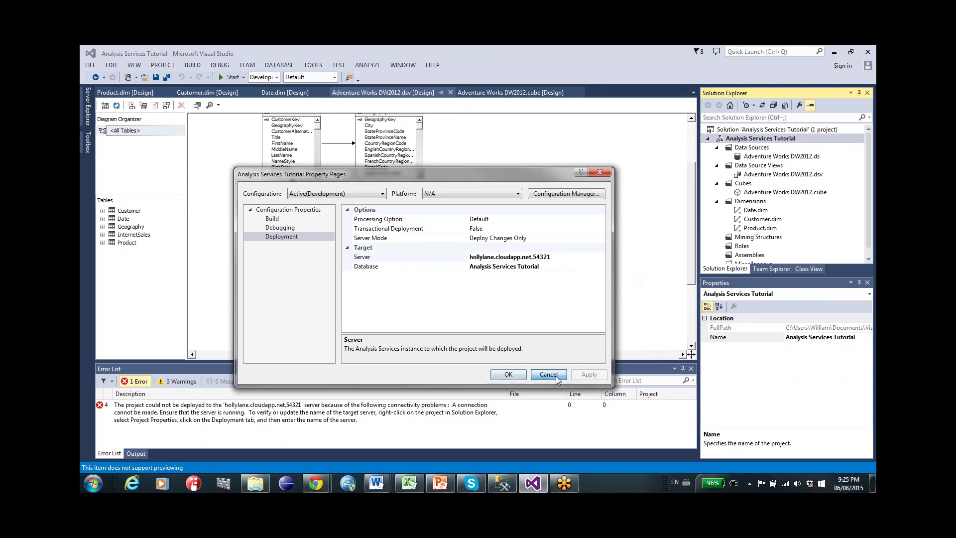
pyautogui.click(774, 156)
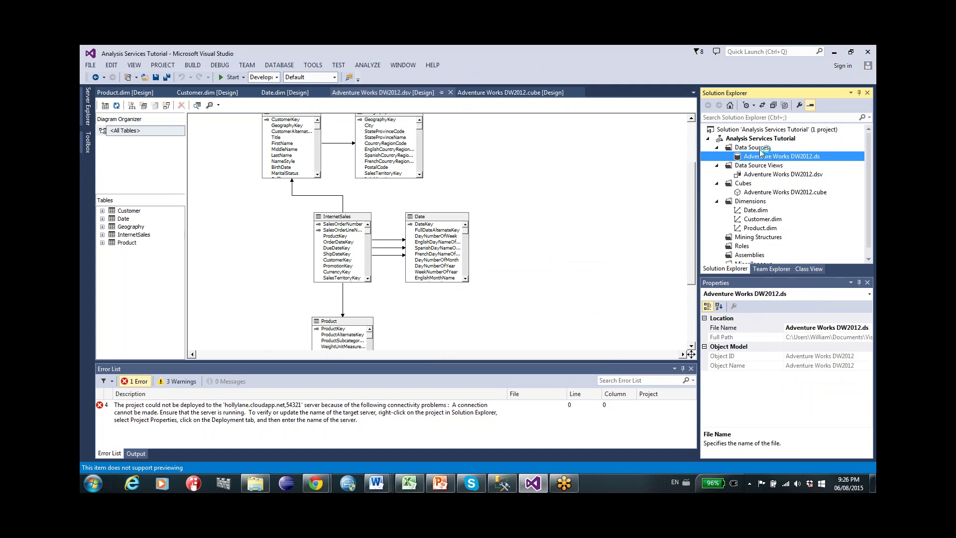
pyautogui.click(759, 148)
pyautogui.rightClick(760, 148)
pyautogui.click(774, 157)
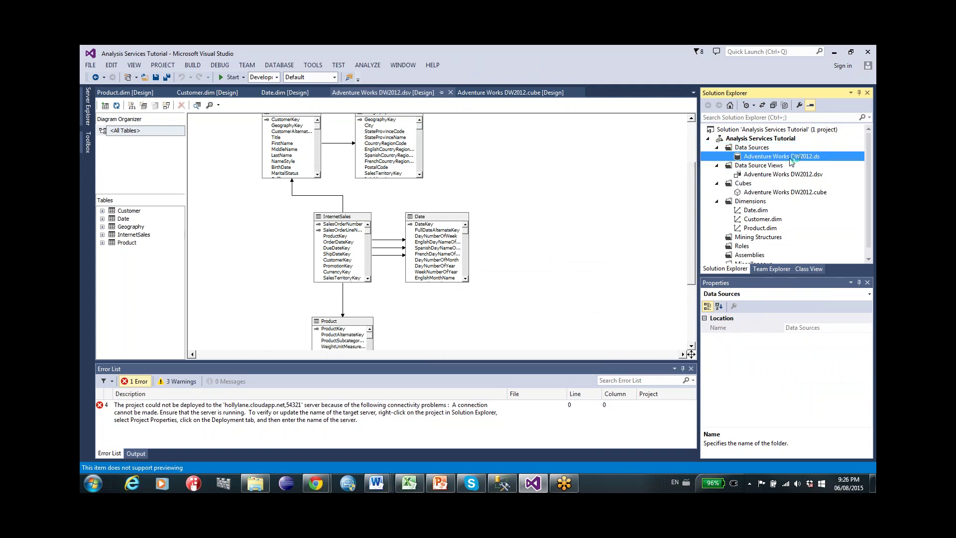
pyautogui.rightClick(792, 159)
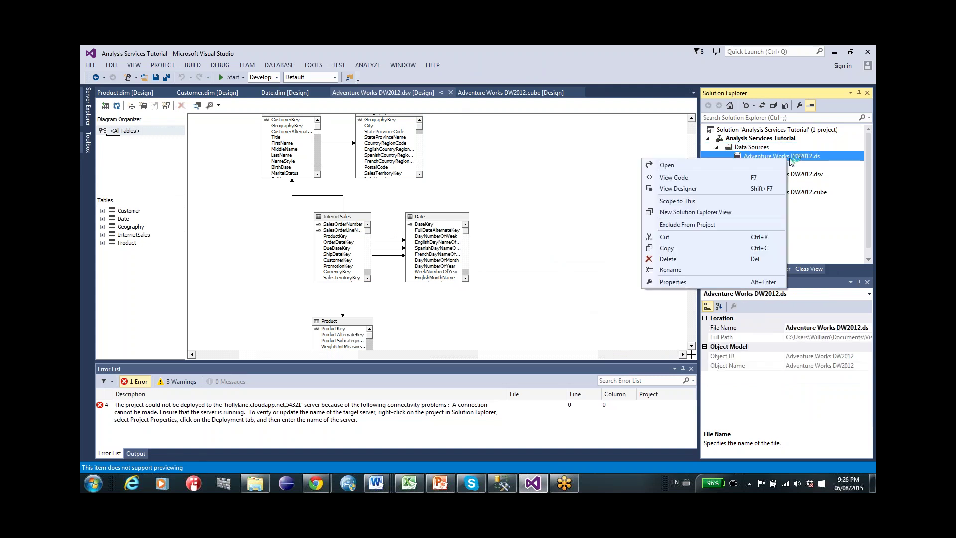
pyautogui.click(679, 282)
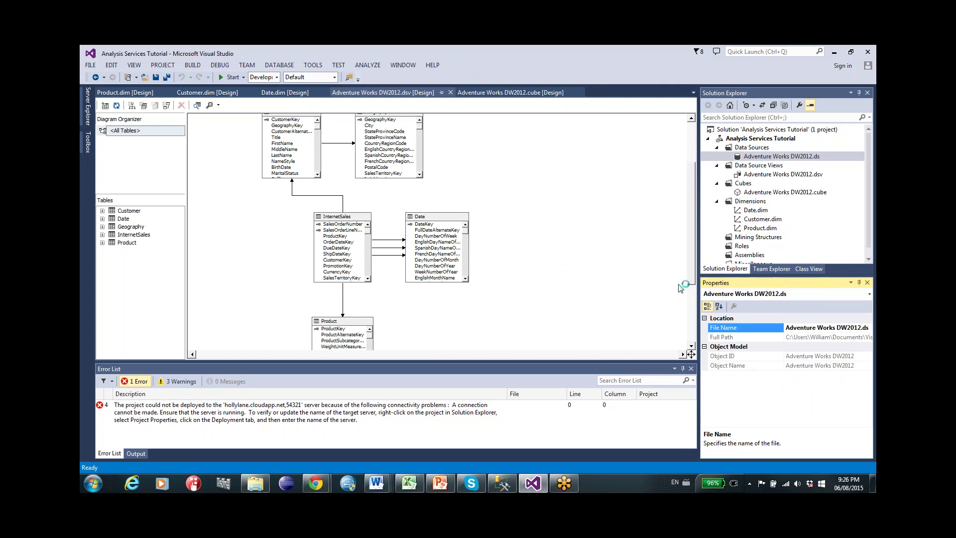
pyautogui.click(759, 159)
pyautogui.doubleClick(759, 158)
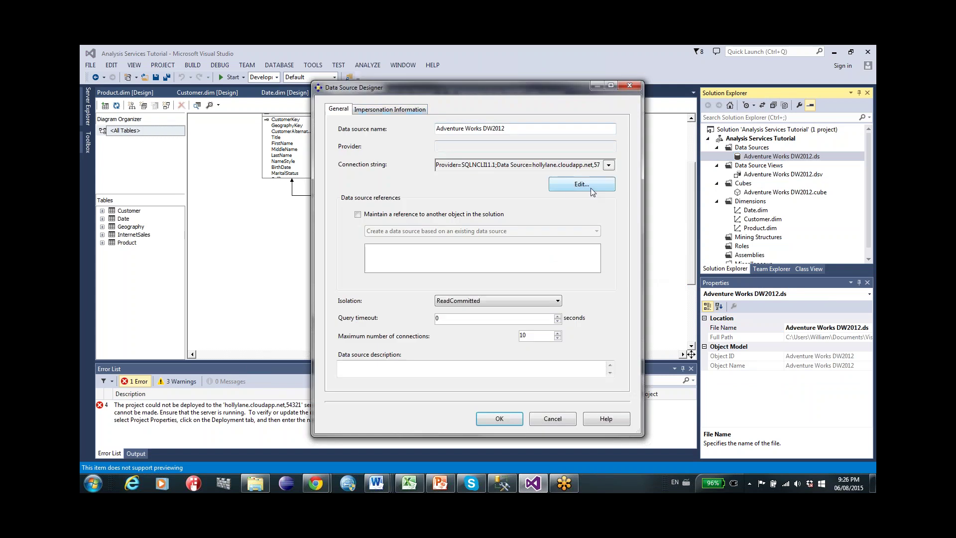
pyautogui.click(590, 185)
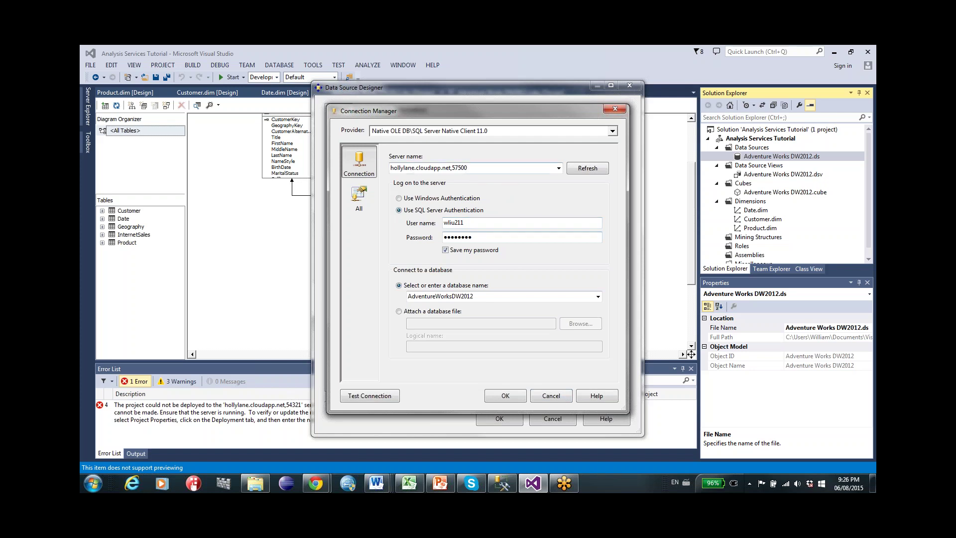
pyautogui.click(561, 399)
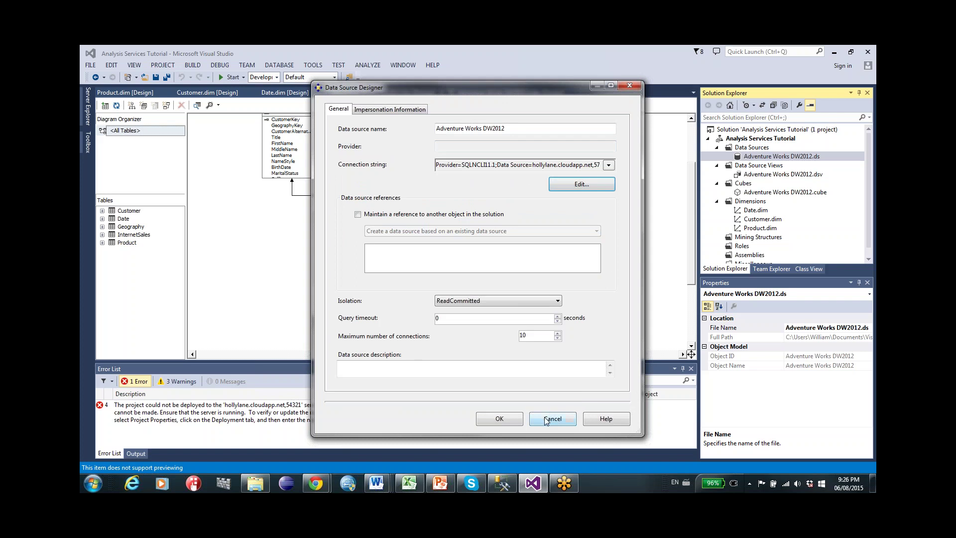
pyautogui.click(576, 188)
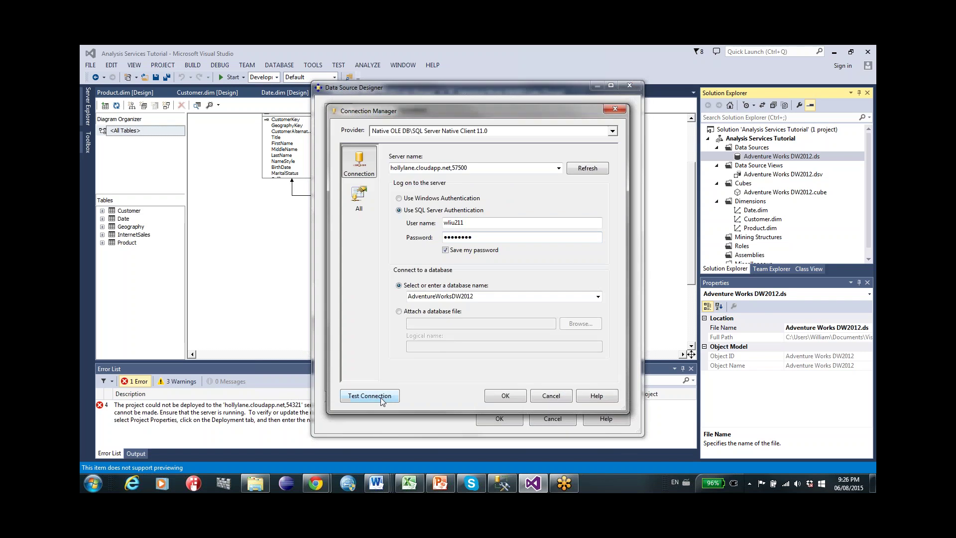
pyautogui.click(380, 397)
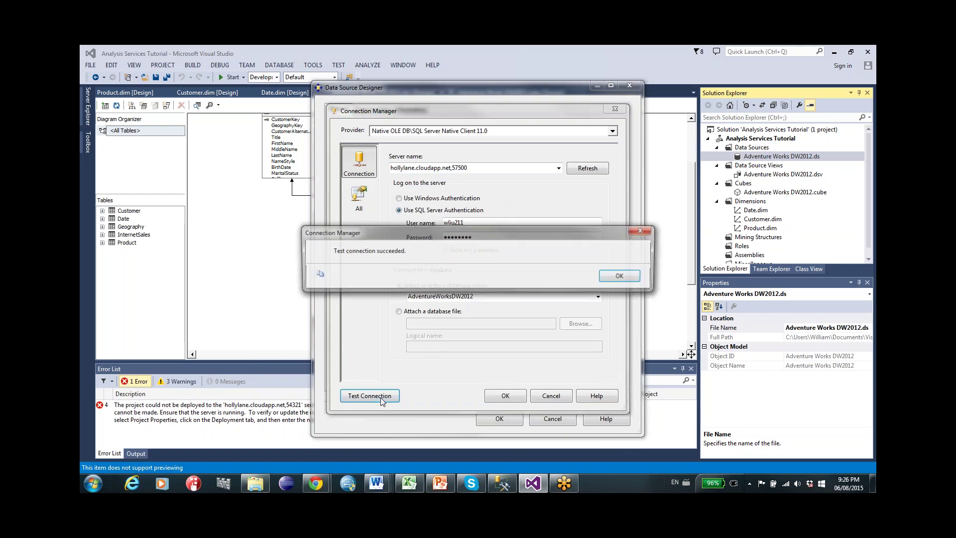
pyautogui.click(616, 271)
pyautogui.click(551, 398)
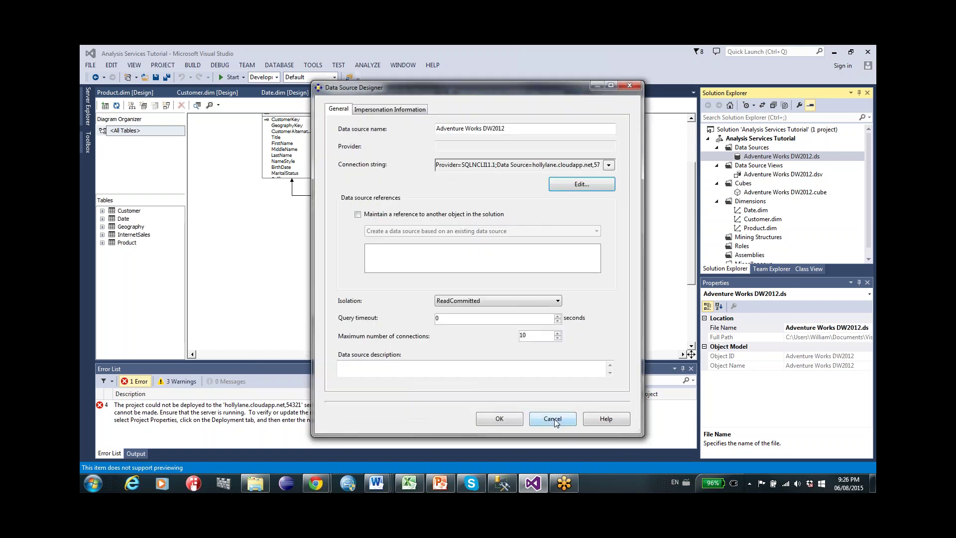
pyautogui.click(552, 419)
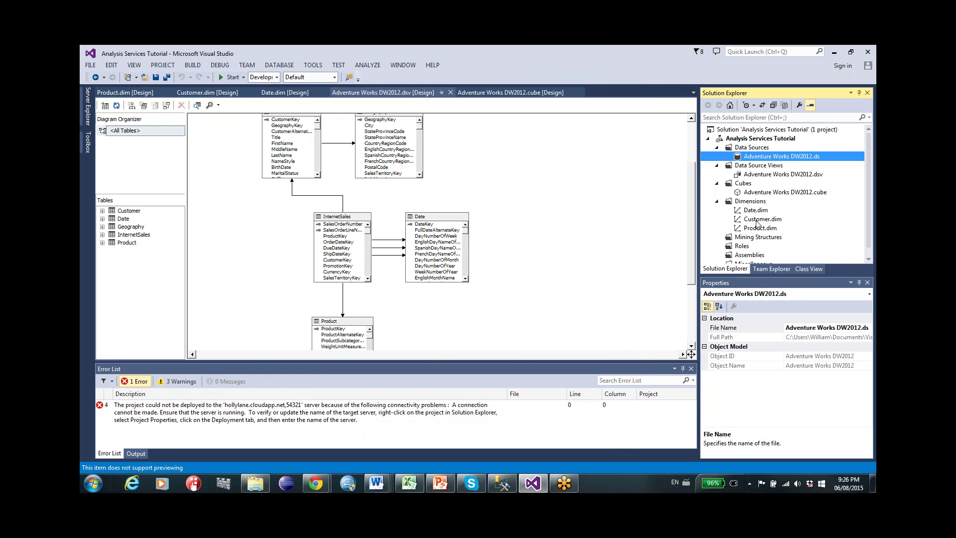
# - Deploy the Analysis Services Tutorial project again and close the failed Deployment Progress window
pyautogui.rightClick(760, 139)
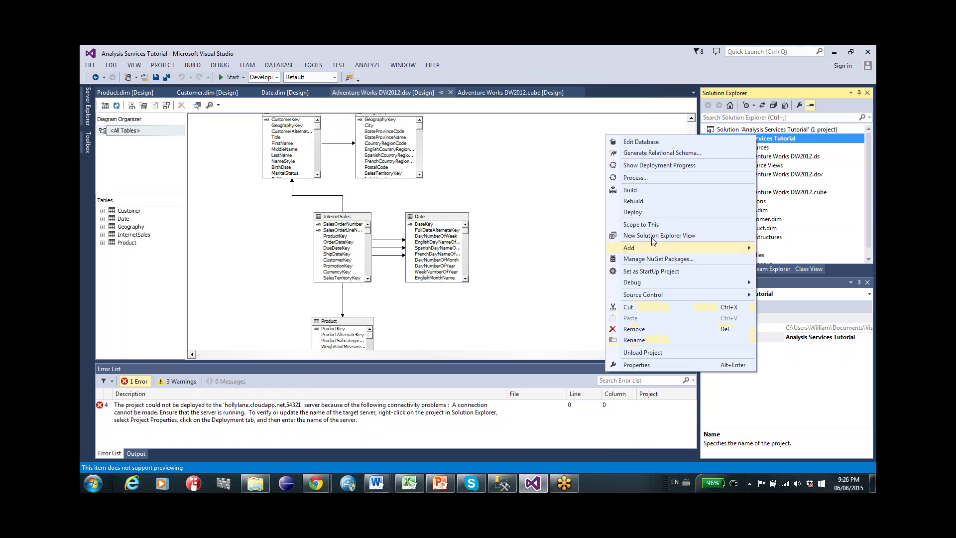
pyautogui.click(647, 212)
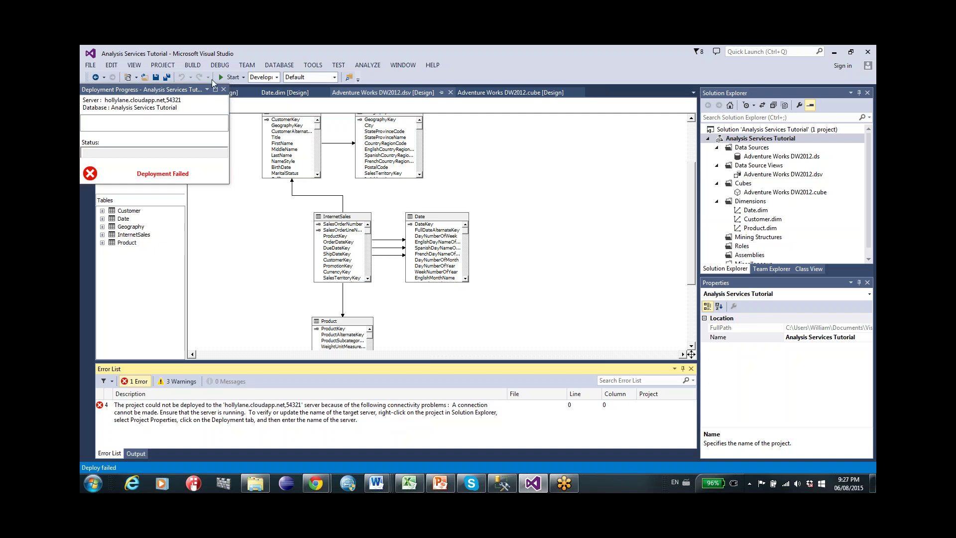
pyautogui.click(223, 90)
pyautogui.click(222, 90)
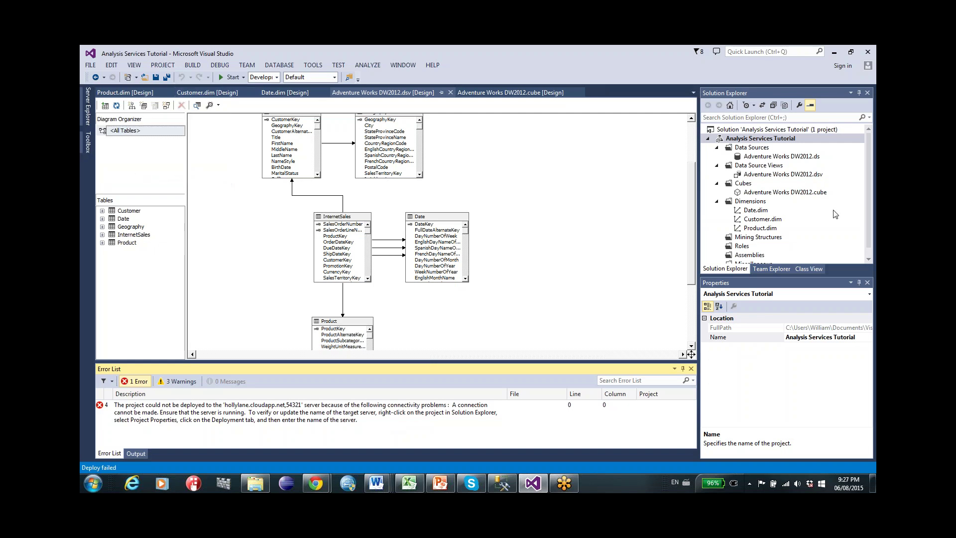
# - Bring up the Windows Explorer file browser from the taskbar
pyautogui.click(870, 249)
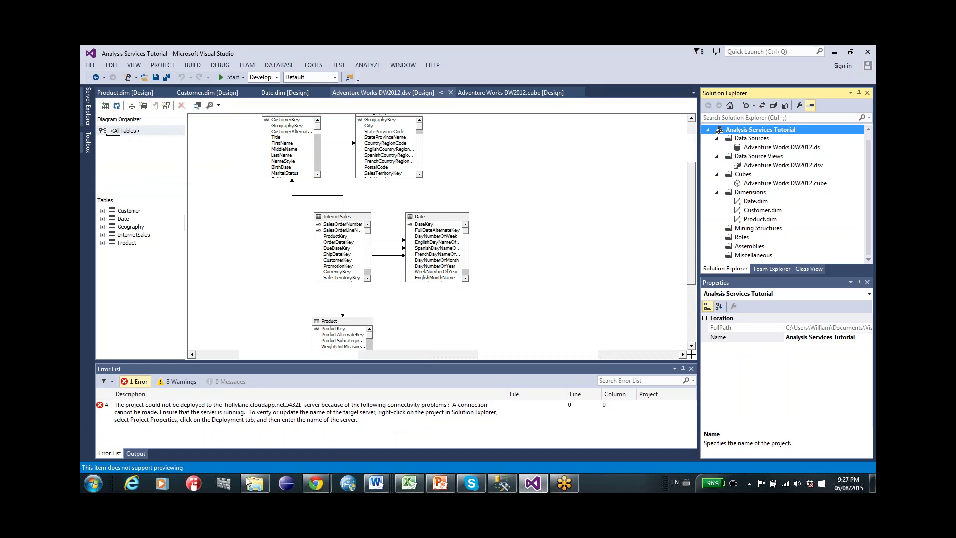
pyautogui.click(93, 484)
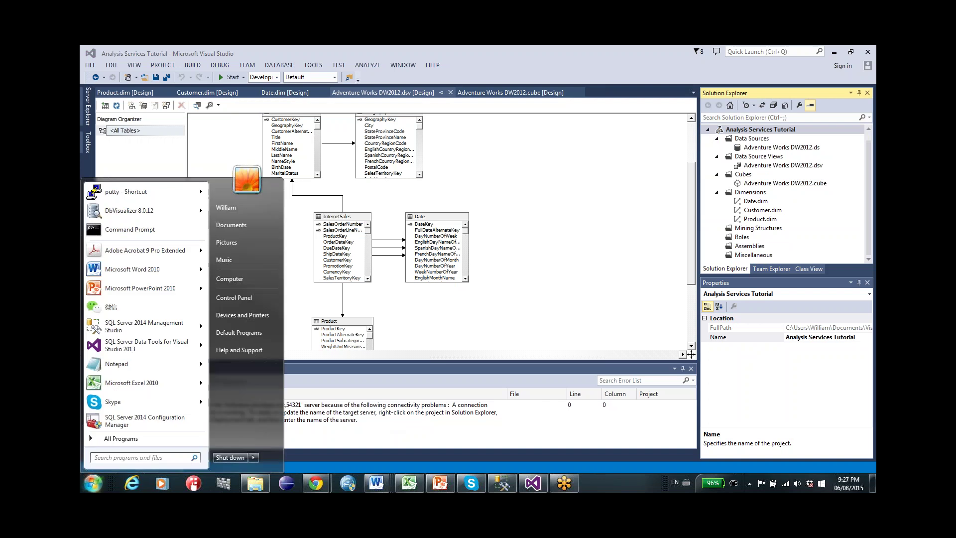
pyautogui.click(258, 488)
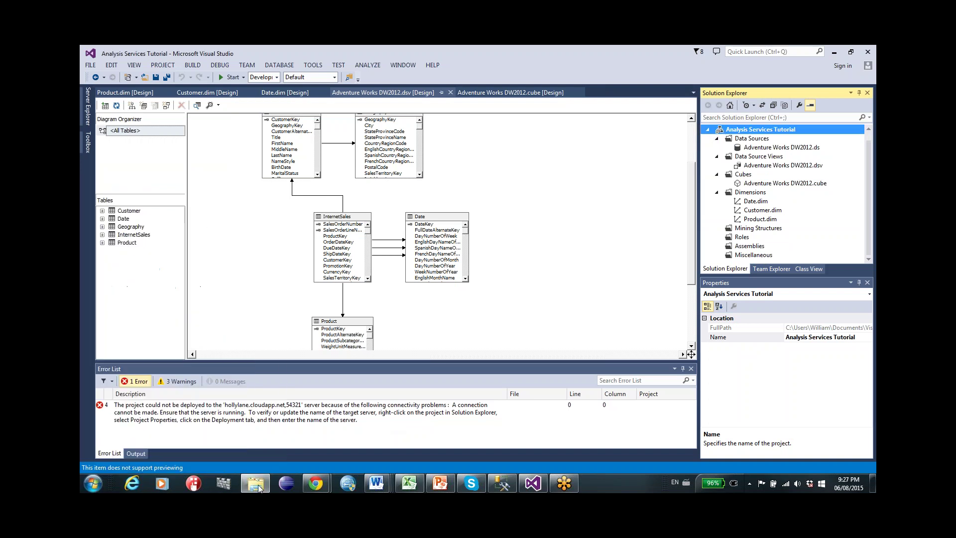
pyautogui.click(259, 487)
pyautogui.click(259, 488)
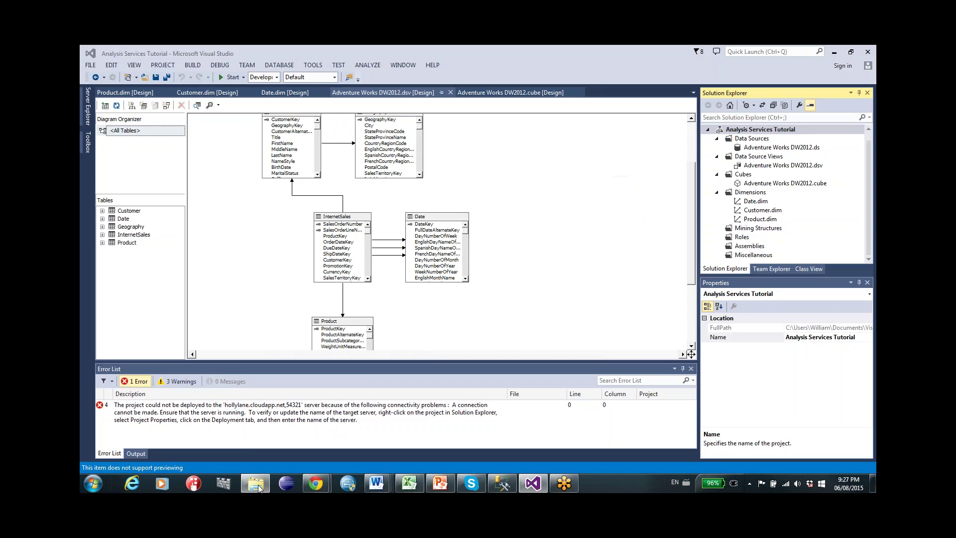
pyautogui.click(259, 488)
# - Browse to My Documents > Stanford > MS BI and open the hollylane remote desktop file
pyautogui.scroll(-2, 269, 375)
pyautogui.scroll(-2, 268, 376)
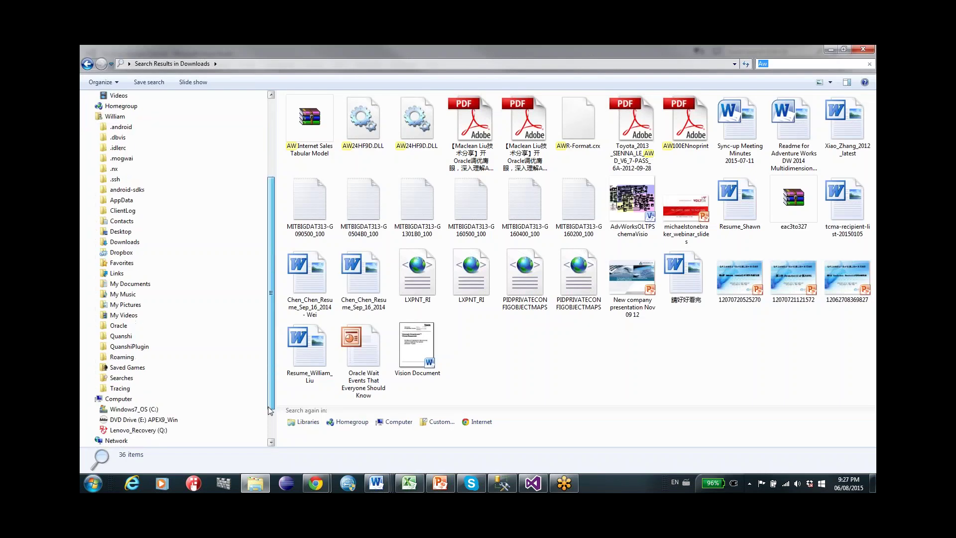
pyautogui.moveTo(269, 409); pyautogui.dragTo(270, 339)
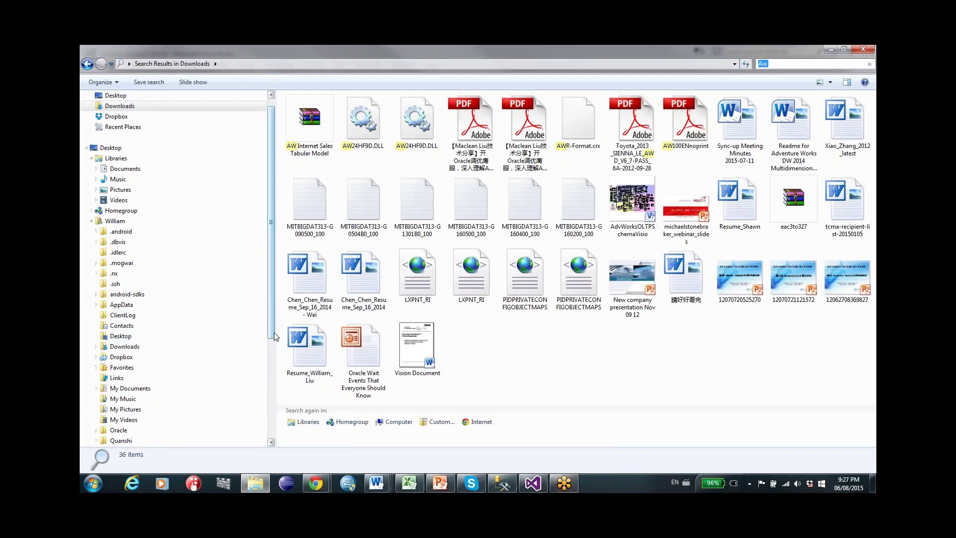
pyautogui.moveTo(273, 340); pyautogui.dragTo(275, 363)
pyautogui.click(130, 346)
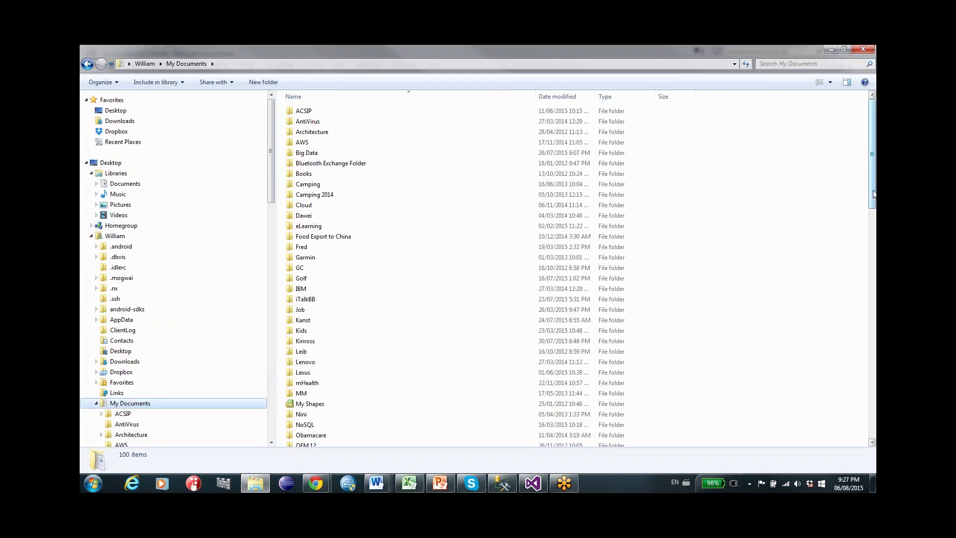
pyautogui.moveTo(871, 205); pyautogui.dragTo(871, 297)
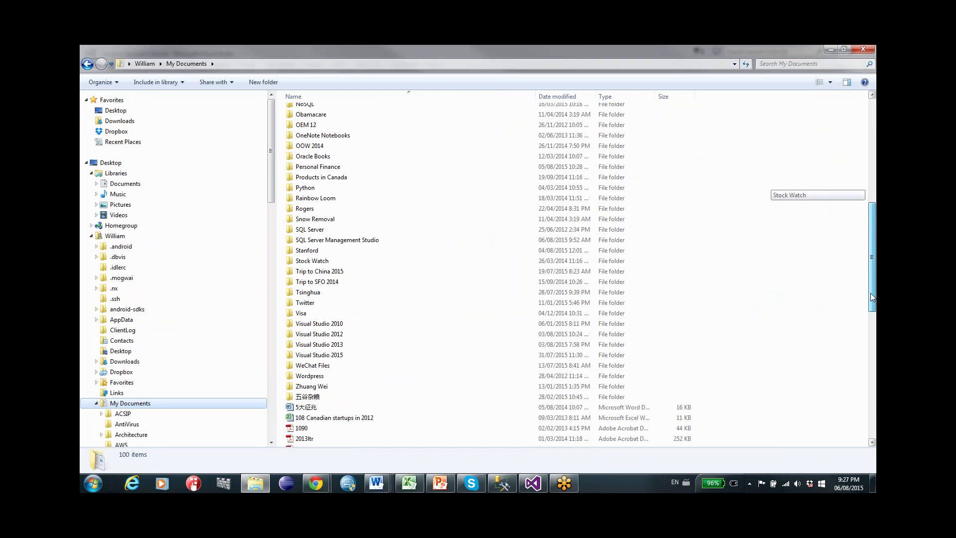
pyautogui.doubleClick(342, 250)
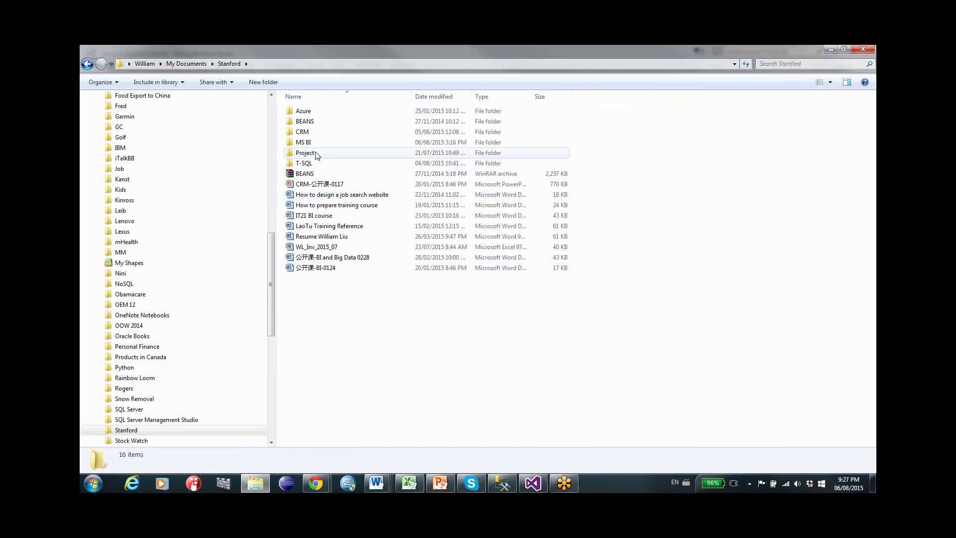
pyautogui.doubleClick(304, 142)
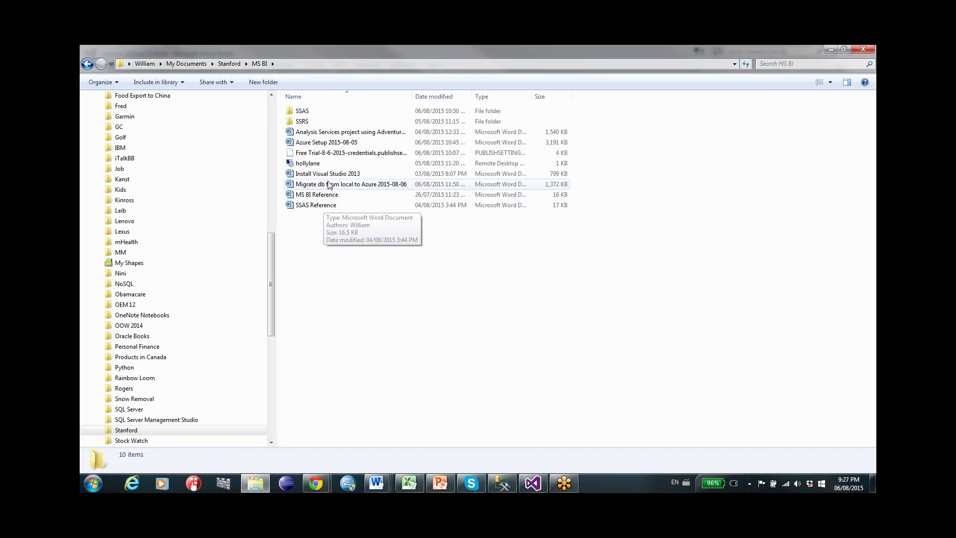
pyautogui.doubleClick(321, 166)
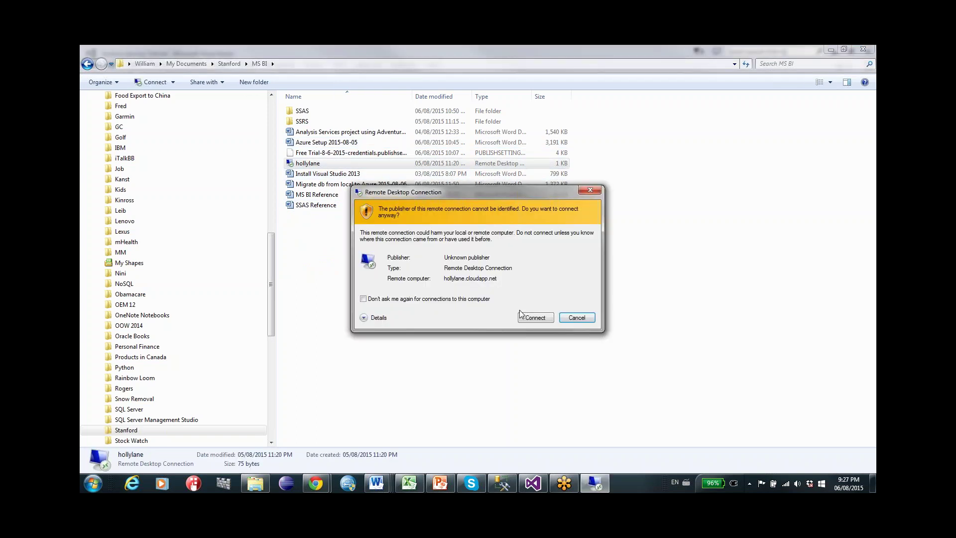
pyautogui.click(535, 318)
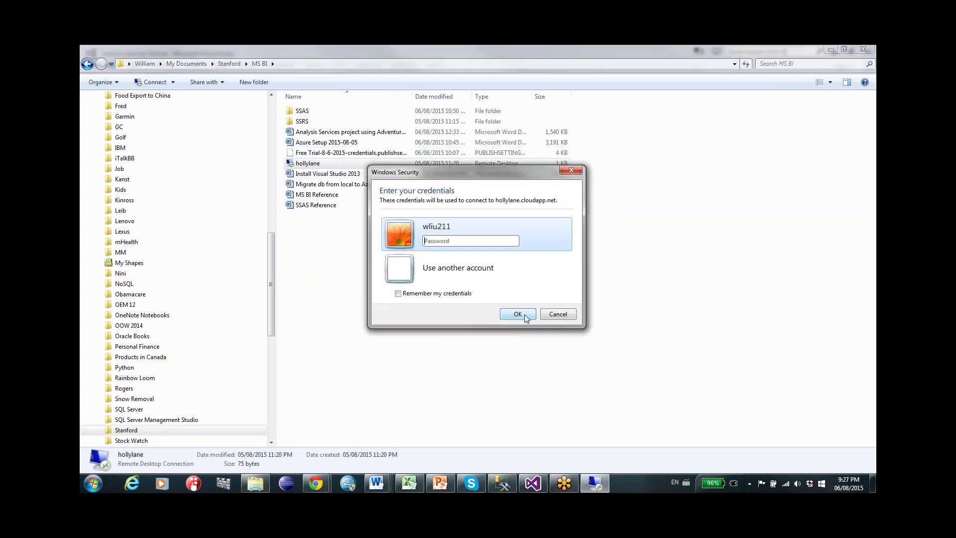
pyautogui.write('********')
pyautogui.press('Return')
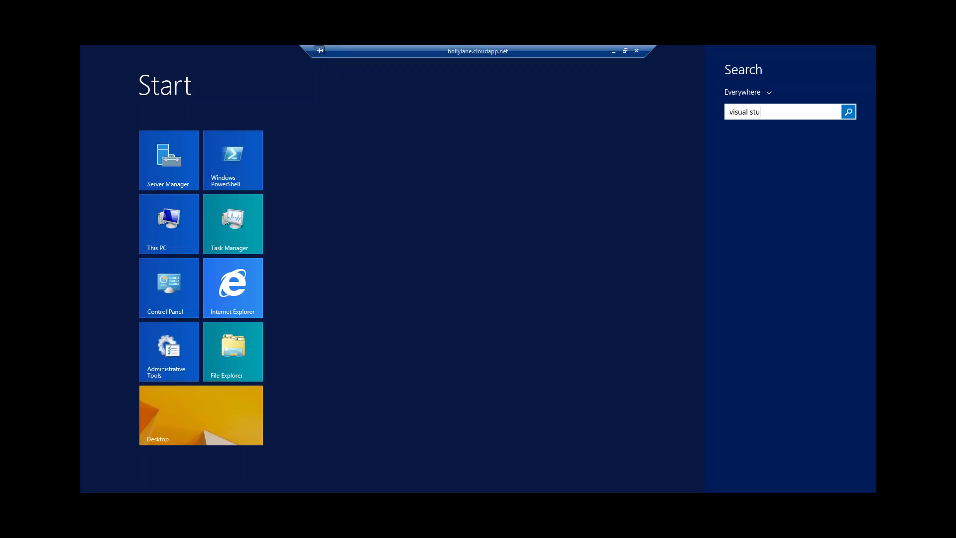
pyautogui.press('BackSpace')
pyautogui.press('BackSpace')
pyautogui.press('BackSpace')
pyautogui.press('BackSpace')
pyautogui.press('BackSpace')
pyautogui.press('BackSpace')
pyautogui.press('BackSpace')
pyautogui.press('BackSpace')
pyautogui.press('BackSpace')
pyautogui.press('BackSpace')
pyautogui.click(613, 51)
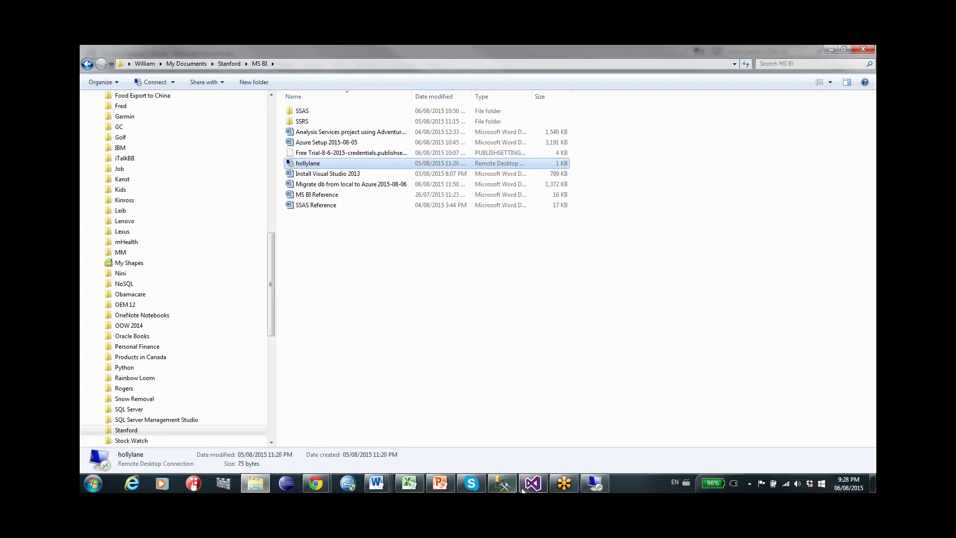
pyautogui.click(593, 481)
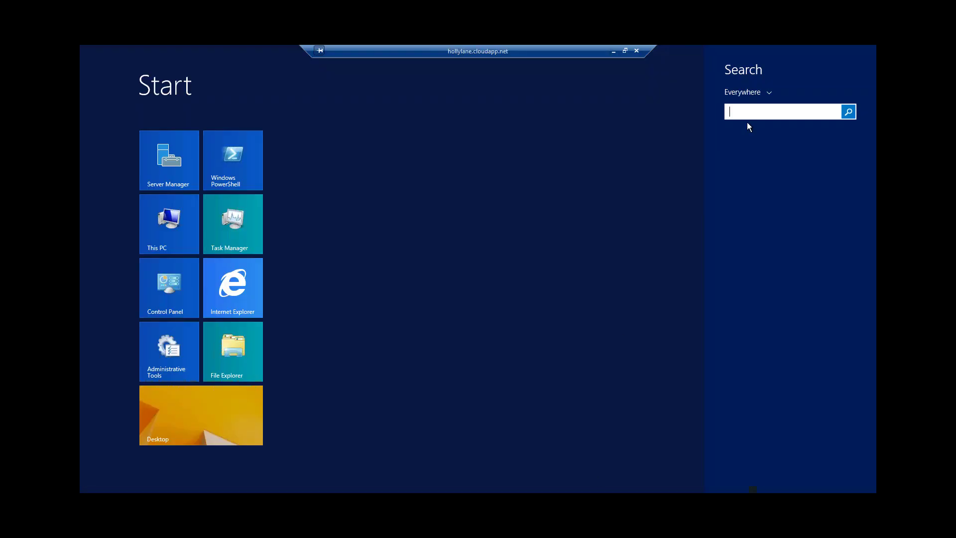
pyautogui.write('vi')
pyautogui.press('BackSpace')
pyautogui.press('BackSpace')
pyautogui.press('BackSpace')
pyautogui.press('BackSpace')
pyautogui.press('BackSpace')
pyautogui.press('BackSpace')
pyautogui.press('BackSpace')
pyautogui.press('BackSpace')
pyautogui.press('BackSpace')
pyautogui.press('BackSpace')
pyautogui.write('stud')
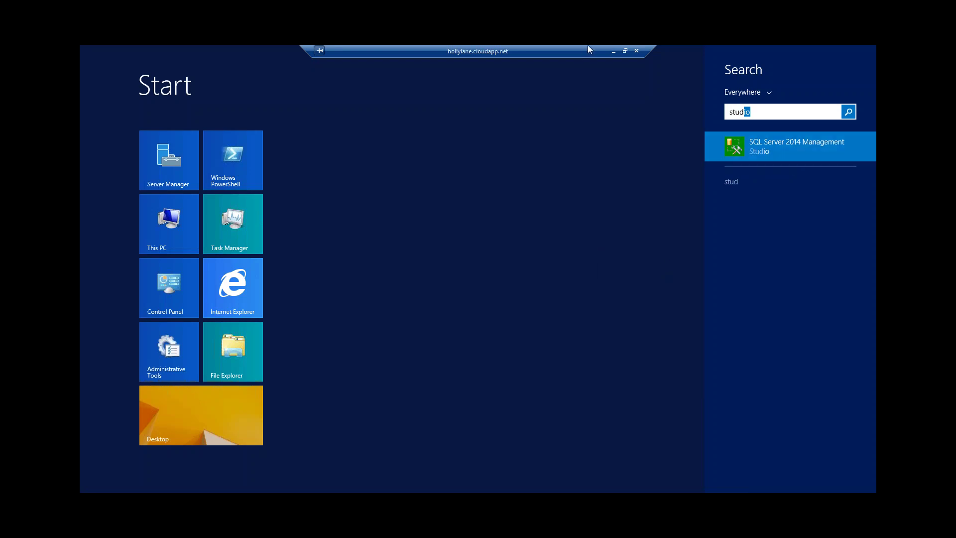
pyautogui.click(612, 51)
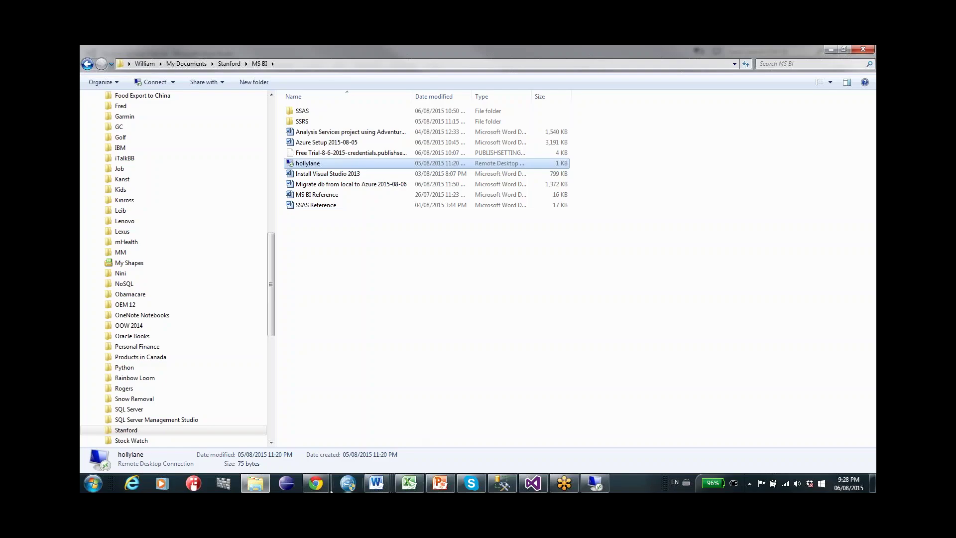
pyautogui.moveTo(328, 490)
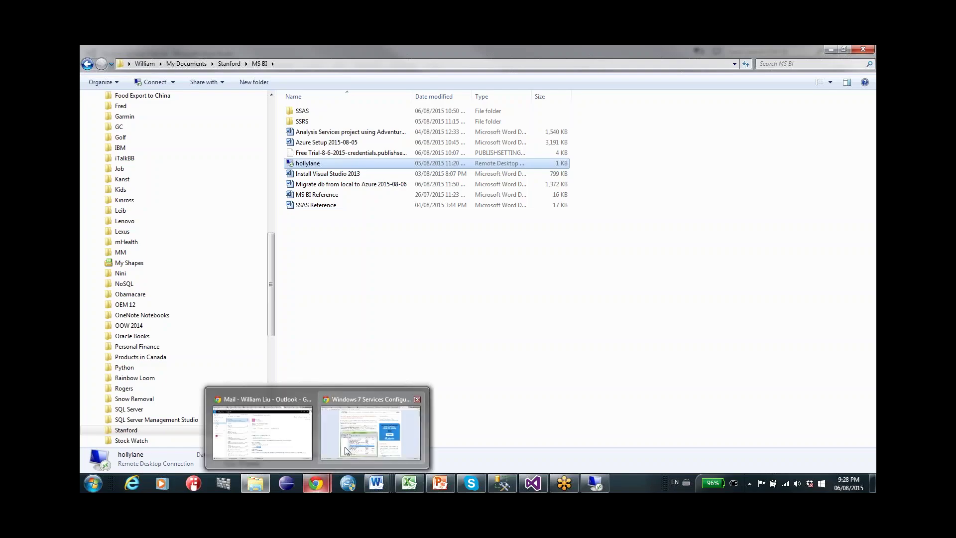
# - In a new Chrome tab, load the account.windowsazure.com Subscriptions page from the 'az' suggestions
pyautogui.click(371, 431)
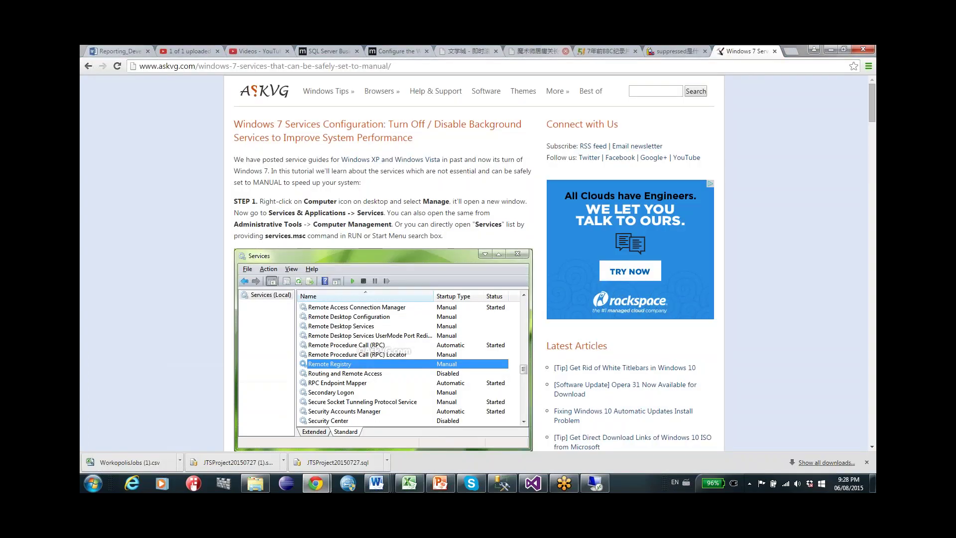
pyautogui.click(791, 52)
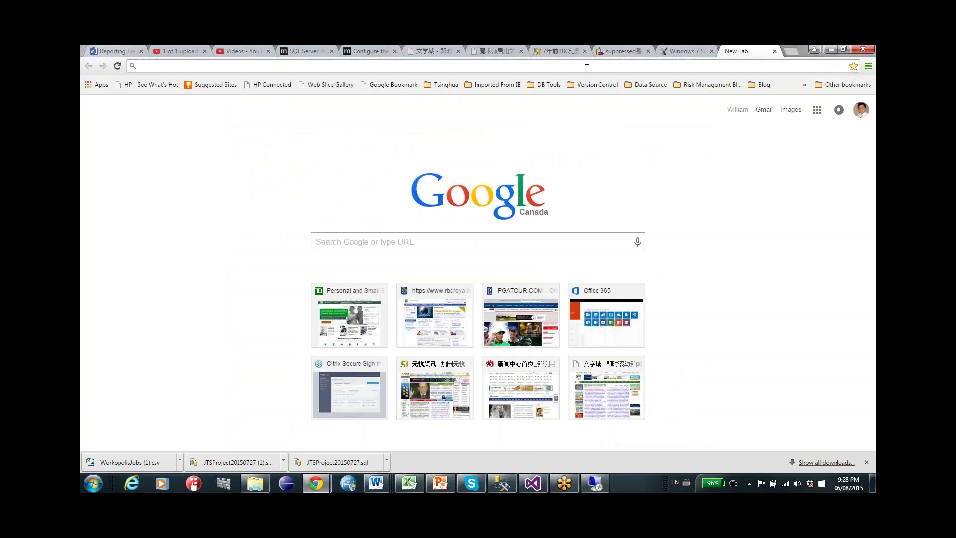
pyautogui.write('azure.com')
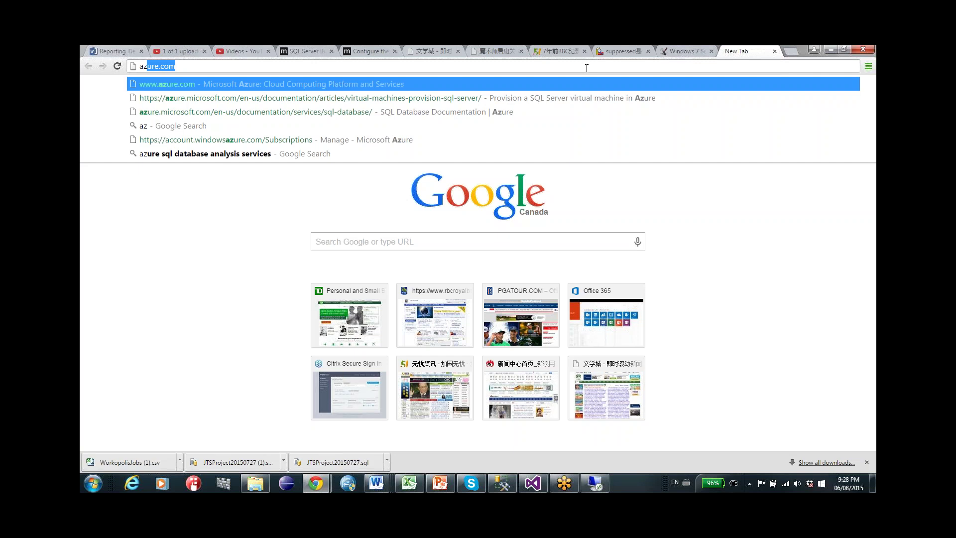
pyautogui.press('Down')
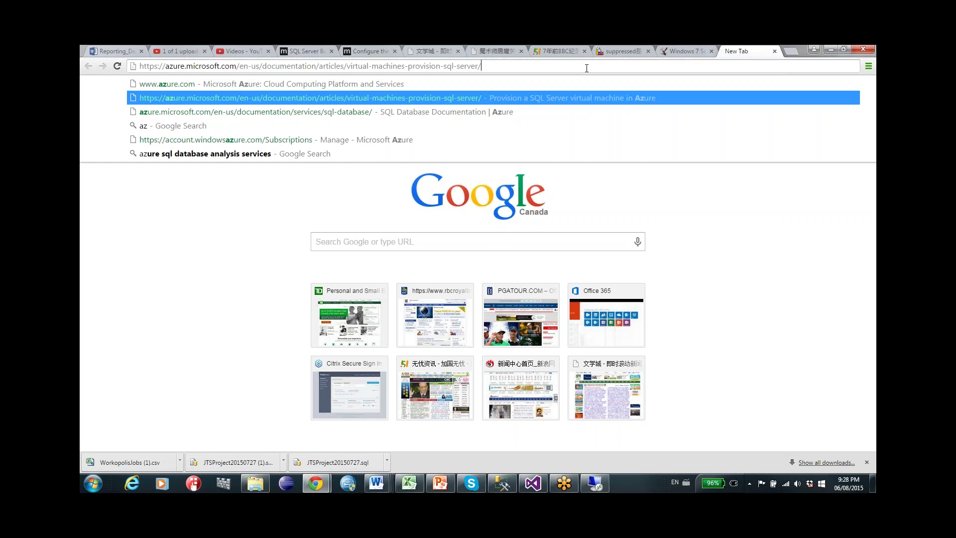
pyautogui.press('Down')
pyautogui.press('Down')
pyautogui.press('Down')
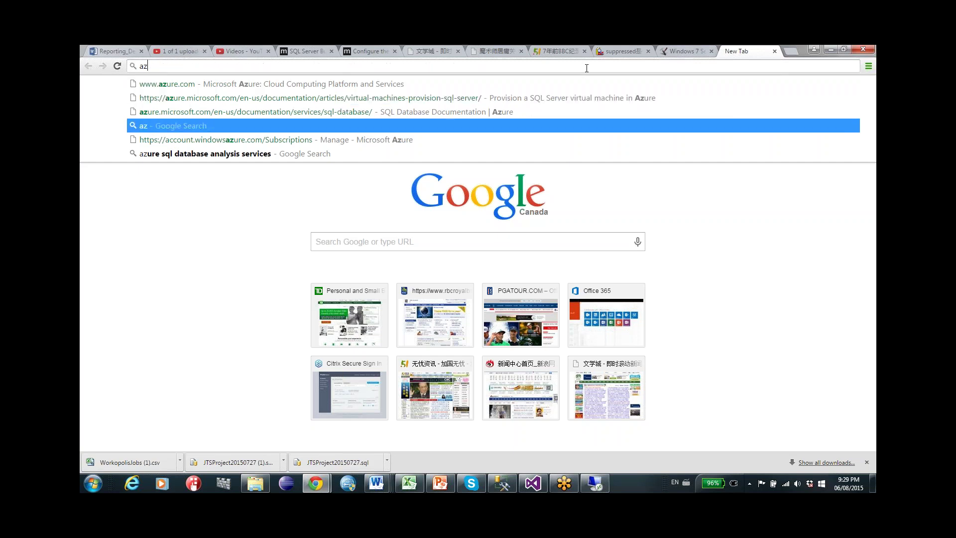
pyautogui.press('Return')
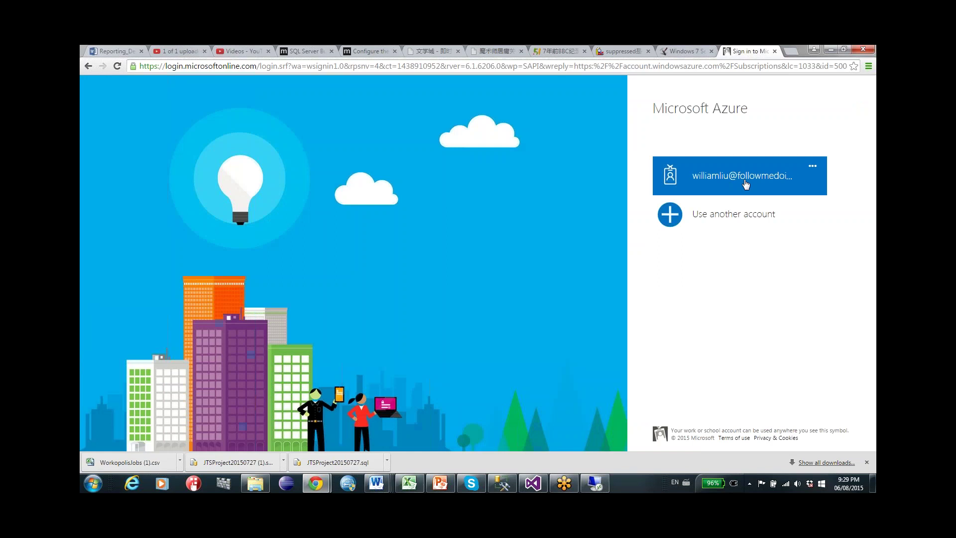
# - Sign in with the work account and its password, declining to save the password
pyautogui.click(744, 185)
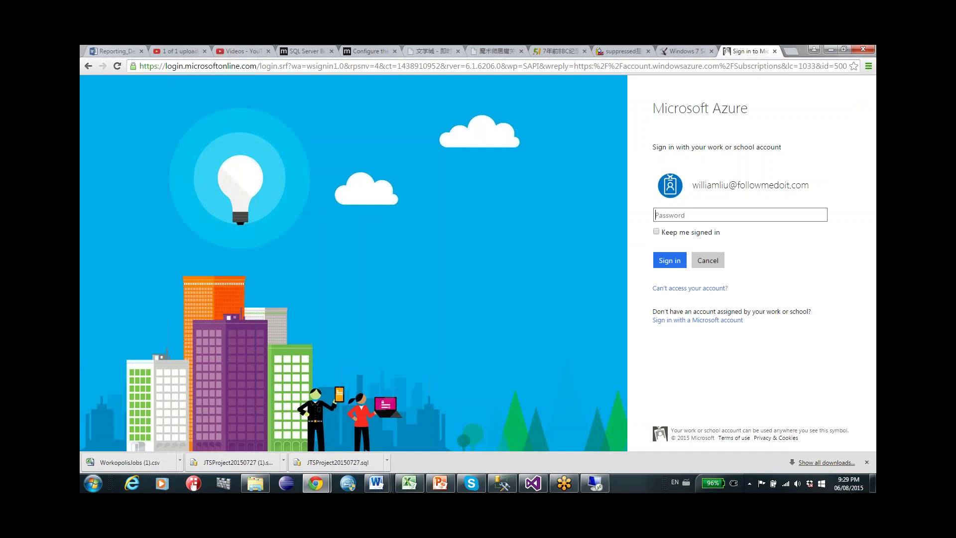
pyautogui.write('••••••••')
pyautogui.click(679, 258)
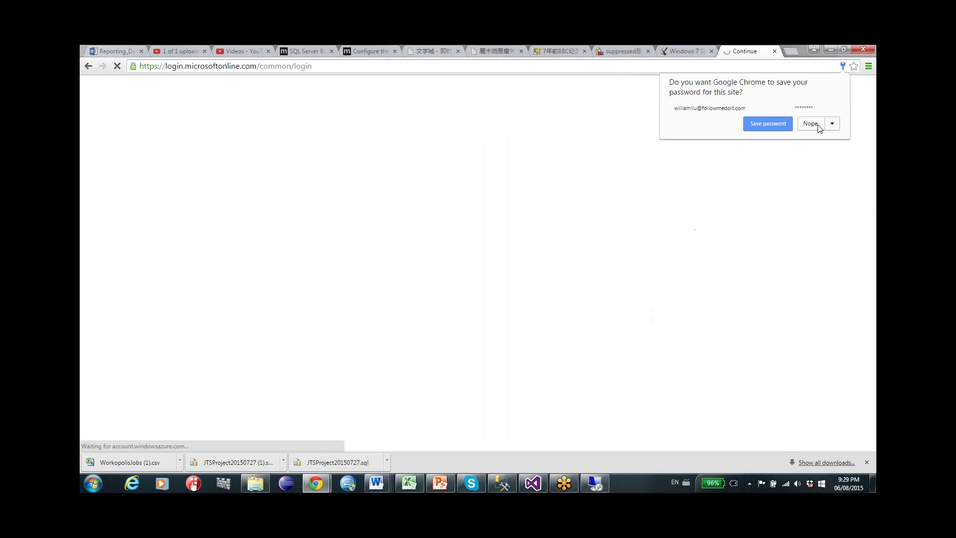
pyautogui.click(819, 129)
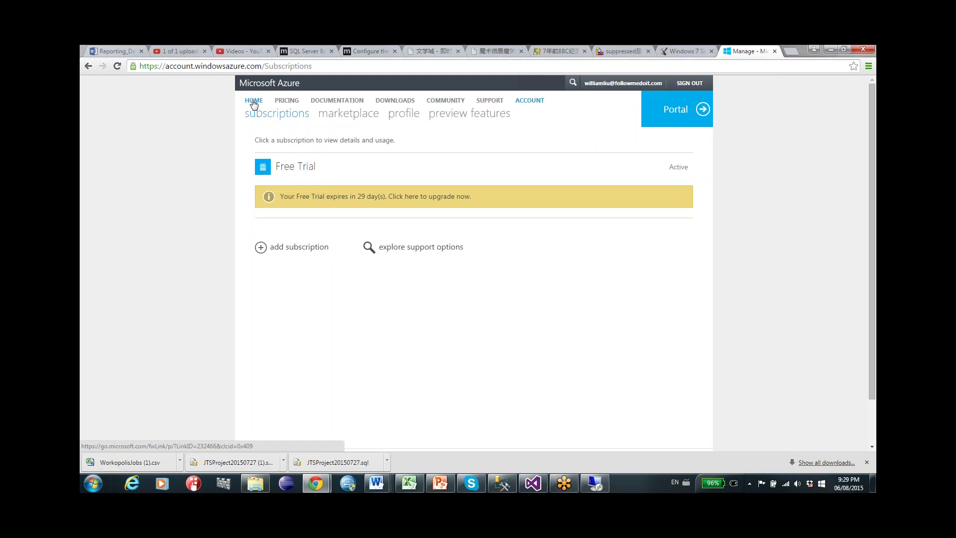
# - Open the hollylane VM dashboard in the Azure portal, dismissing the survey, then start creating a new virtual machine
pyautogui.click(688, 117)
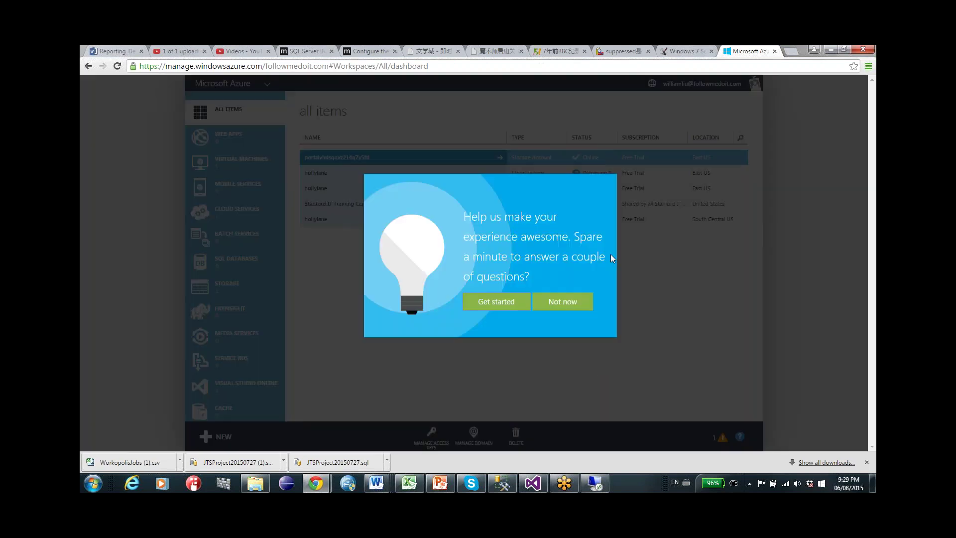
pyautogui.click(558, 312)
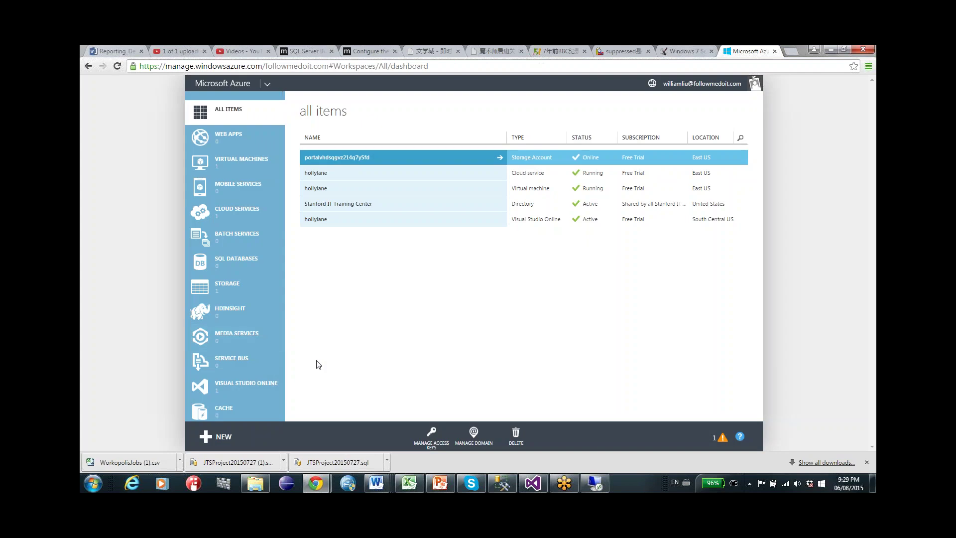
pyautogui.click(321, 192)
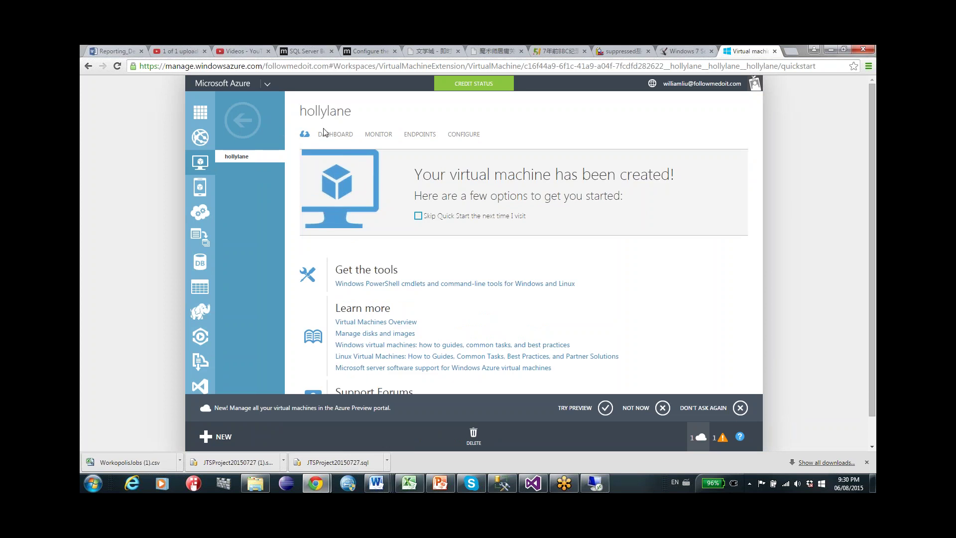
pyautogui.click(324, 134)
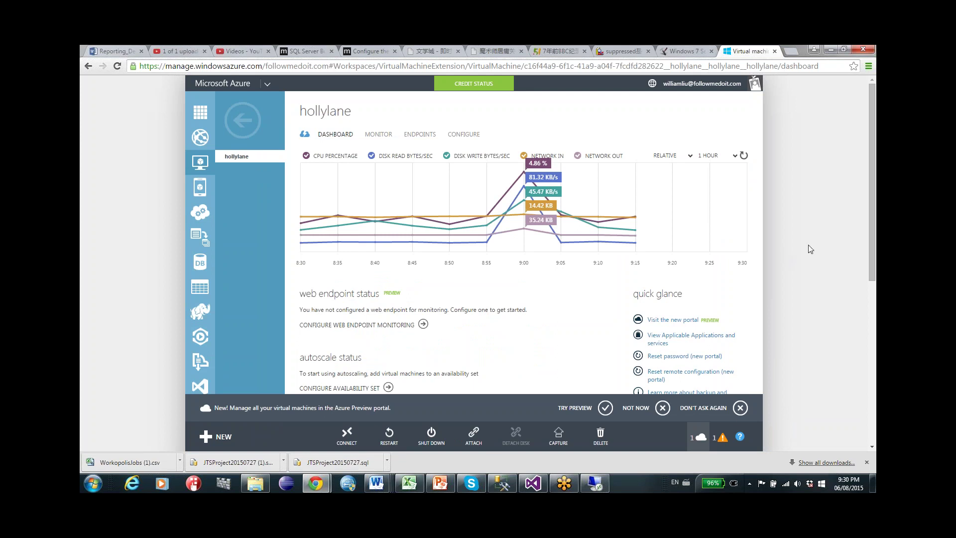
pyautogui.moveTo(871, 268); pyautogui.dragTo(871, 317)
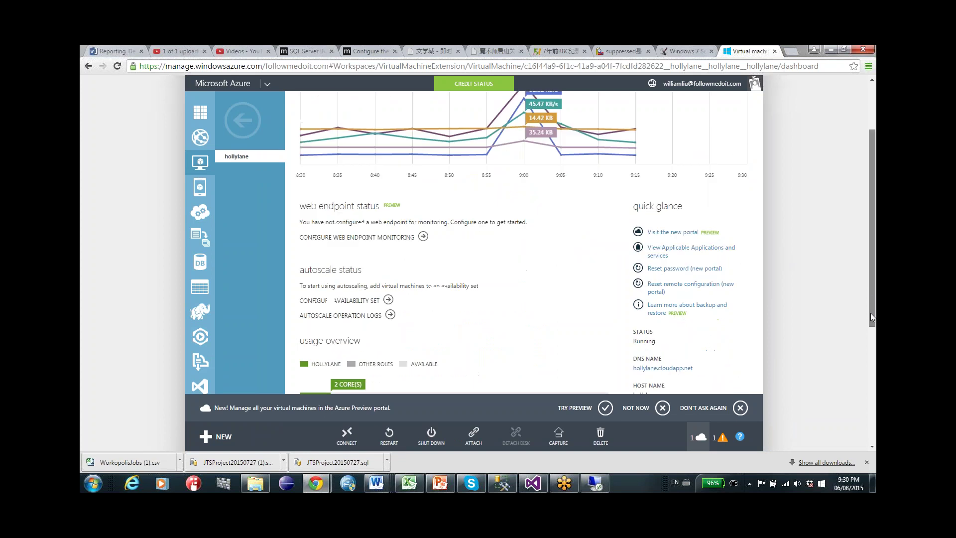
pyautogui.click(214, 436)
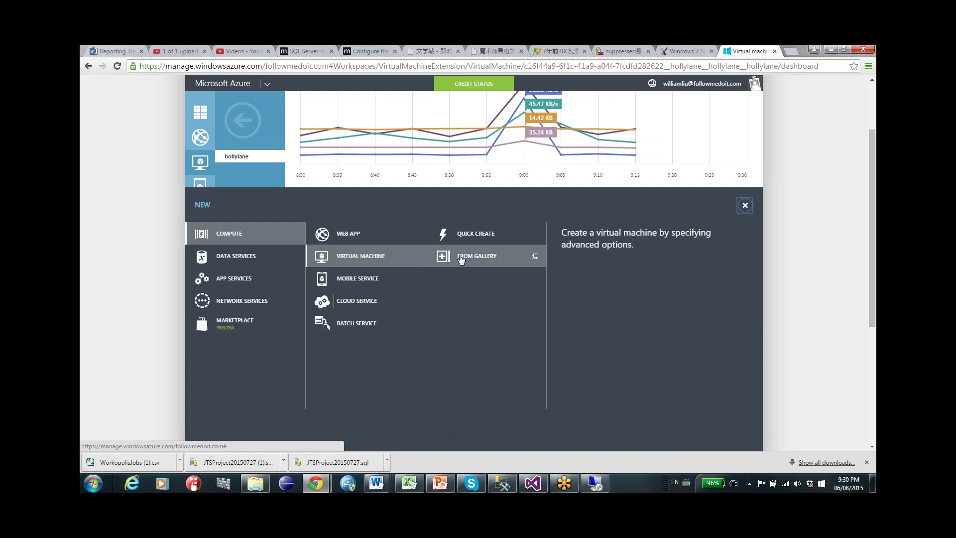
# - Choose From Gallery and filter to the VISUAL STUDIO category, browsing its Windows Server 2012 R2 images
pyautogui.click(489, 267)
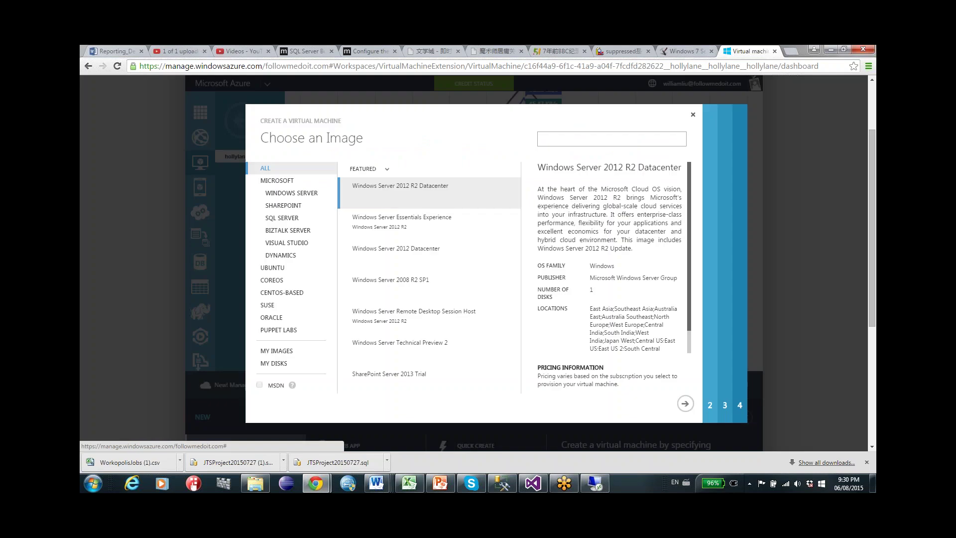
pyautogui.scroll(-3, 477, 290)
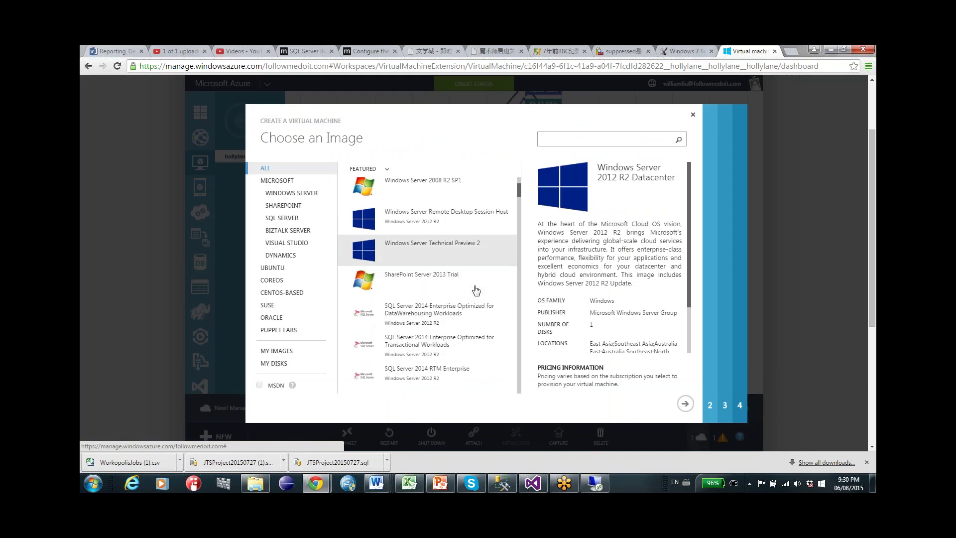
pyautogui.click(305, 246)
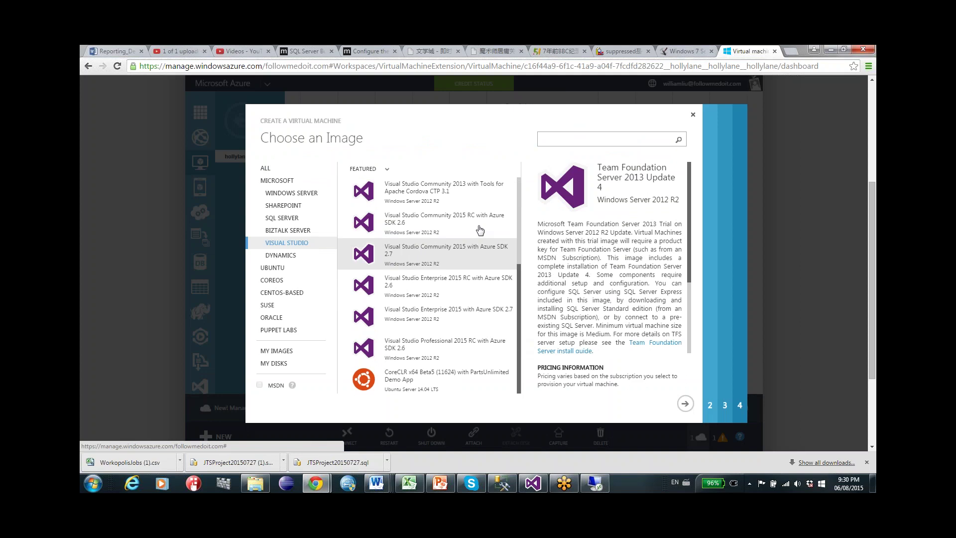
pyautogui.scroll(2, 473, 250)
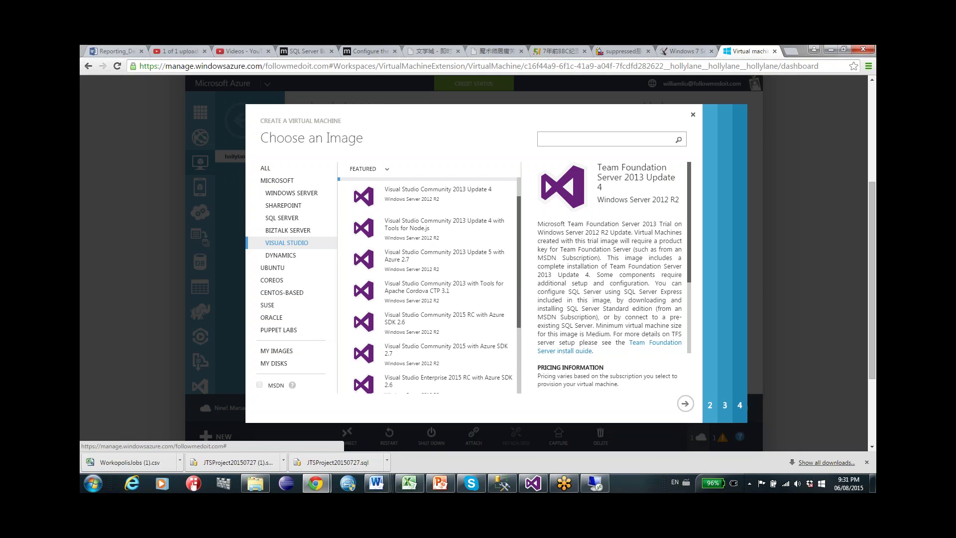
pyautogui.scroll(-1, 521, 343)
pyautogui.scroll(-3, 522, 343)
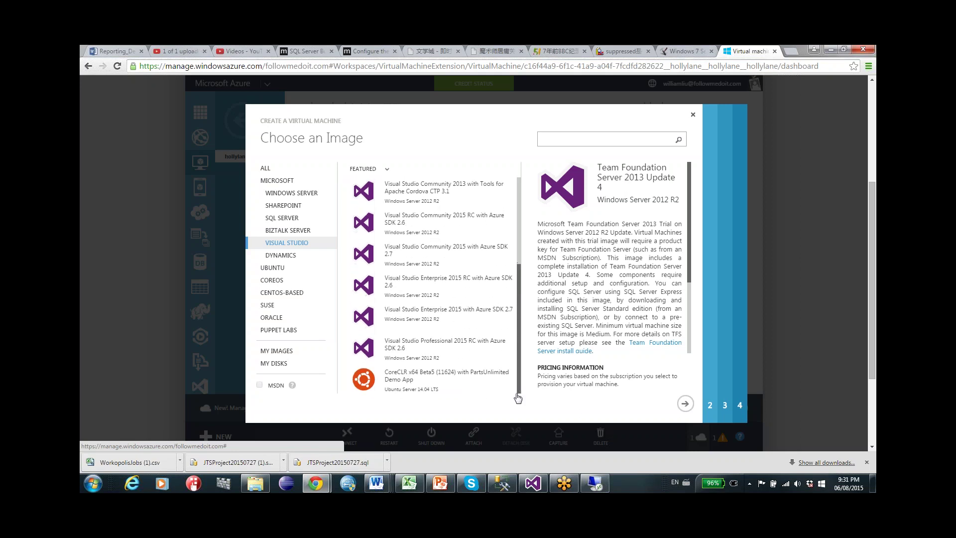
pyautogui.moveTo(518, 395); pyautogui.dragTo(522, 315)
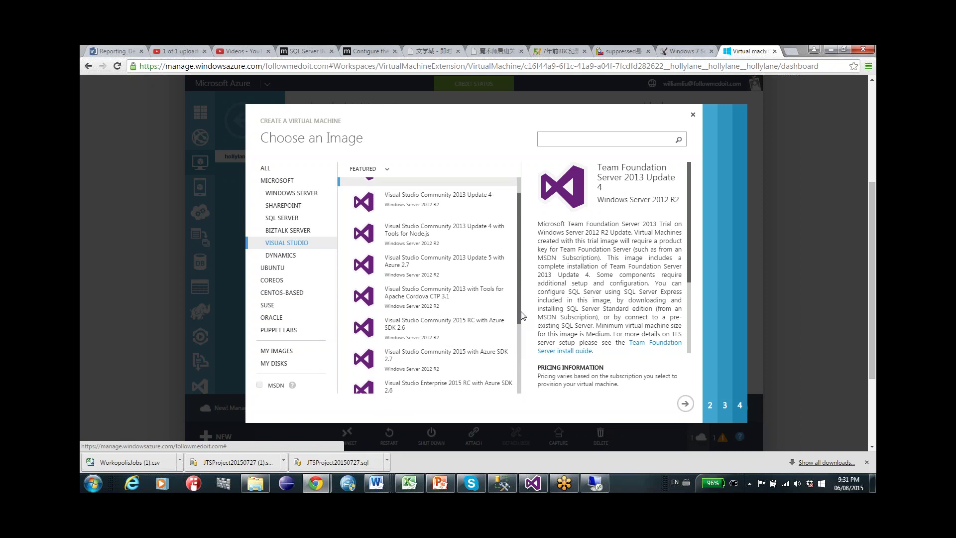
pyautogui.moveTo(523, 315)
pyautogui.mouseDown()
pyautogui.moveTo(515, 379)
pyautogui.moveTo(523, 333)
pyautogui.mouseUp()
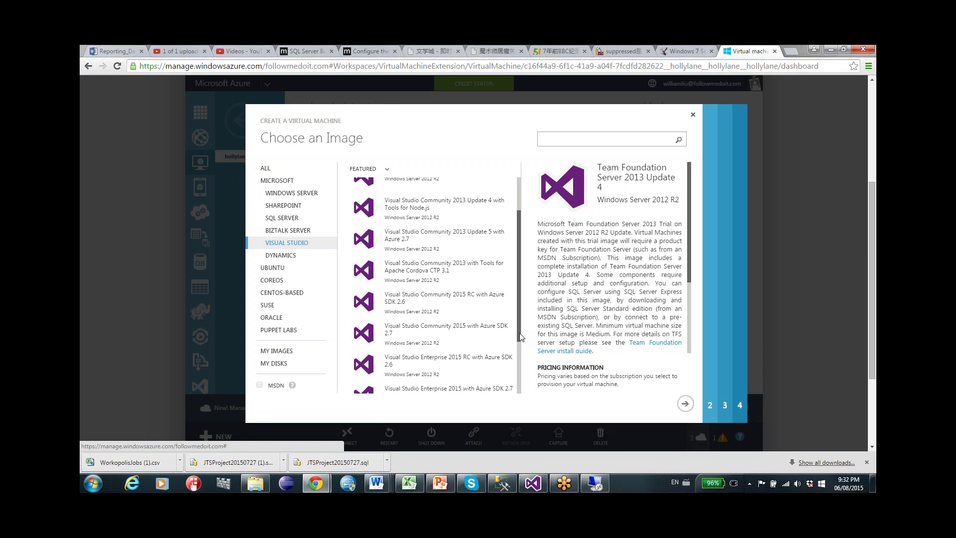
# - Scroll the Visual Studio image list, then switch to the hollylane.cloudapp.net remote desktop session
pyautogui.scroll(2, 517, 304)
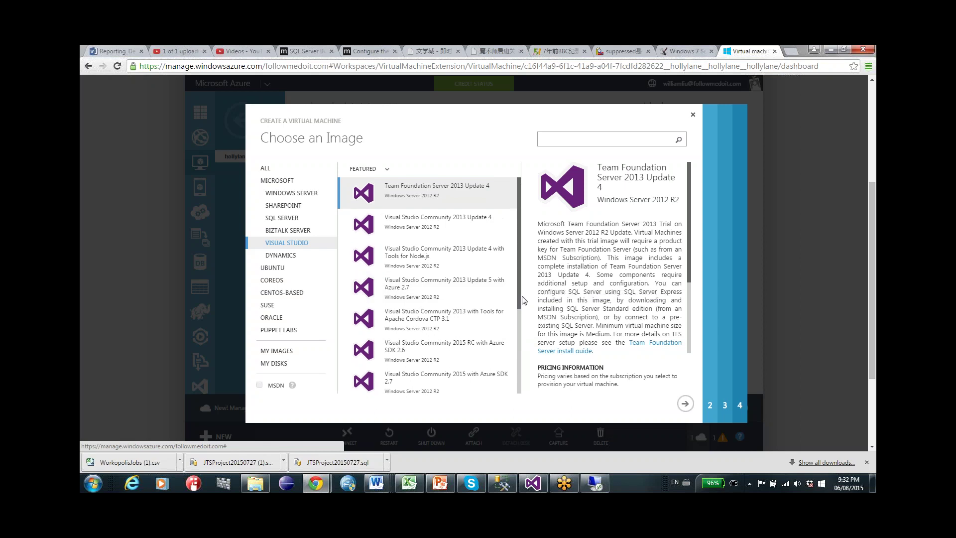
pyautogui.moveTo(518, 304); pyautogui.dragTo(520, 327)
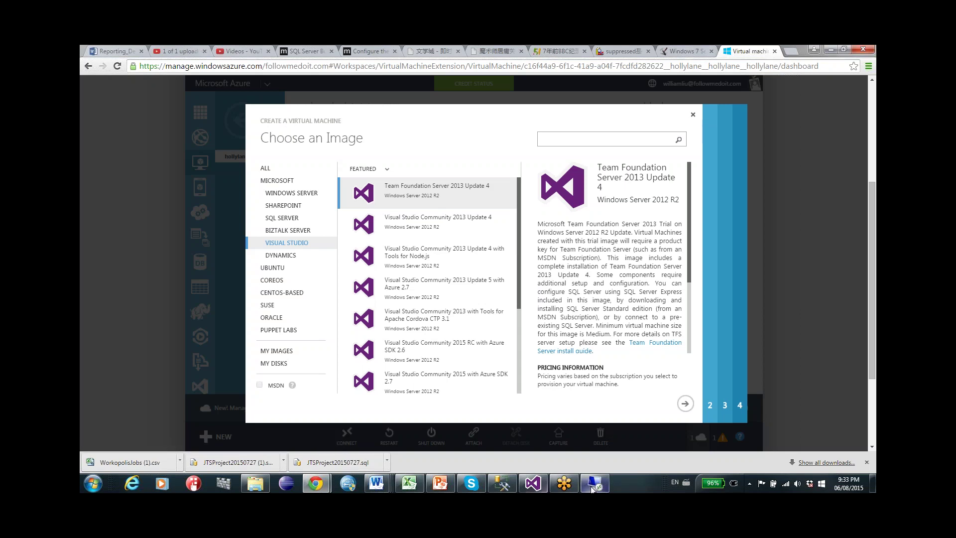
pyautogui.moveTo(593, 489)
pyautogui.click(596, 422)
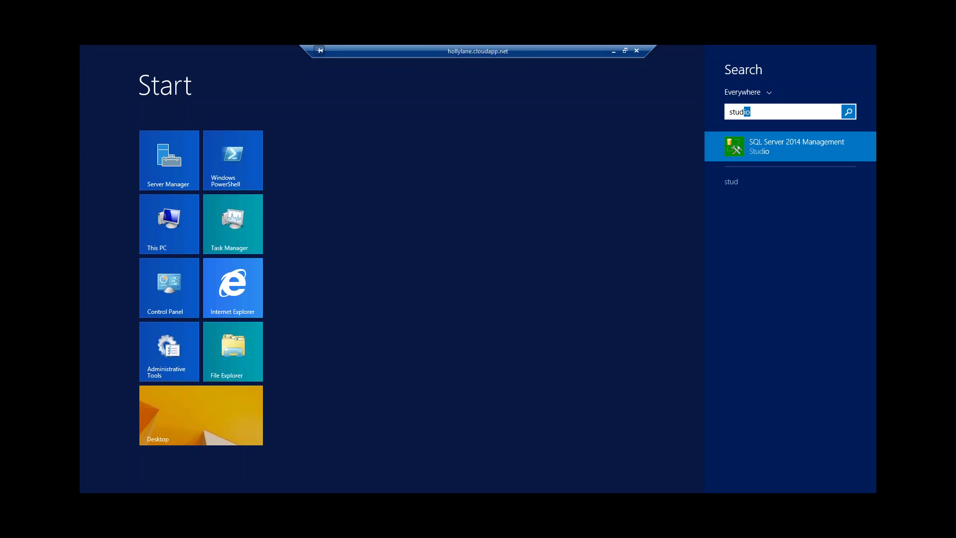
# - Dismiss the 'studio' search results on the remote server's Start screen
pyautogui.click(564, 290)
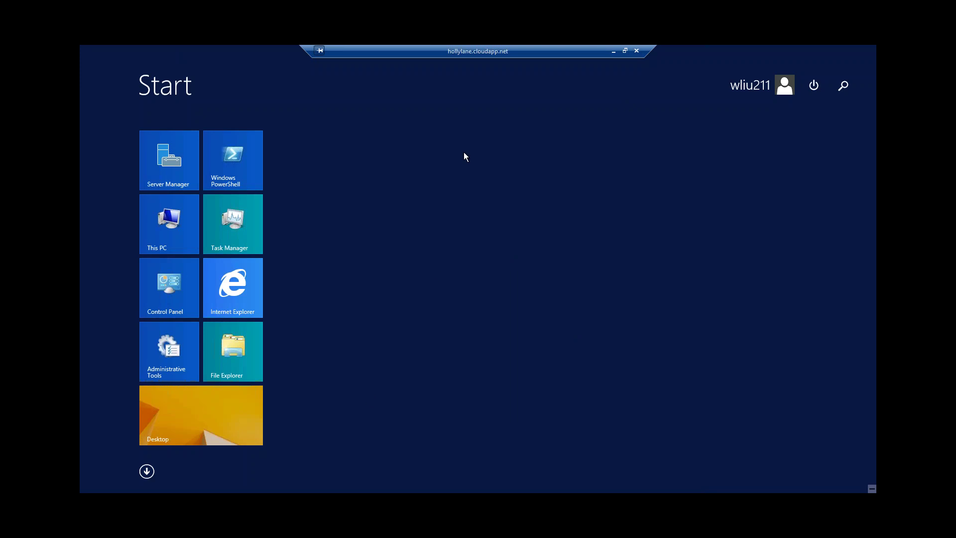
# - Minimize the remote session and scroll further down the Visual Studio images in Choose an Image
pyautogui.click(613, 52)
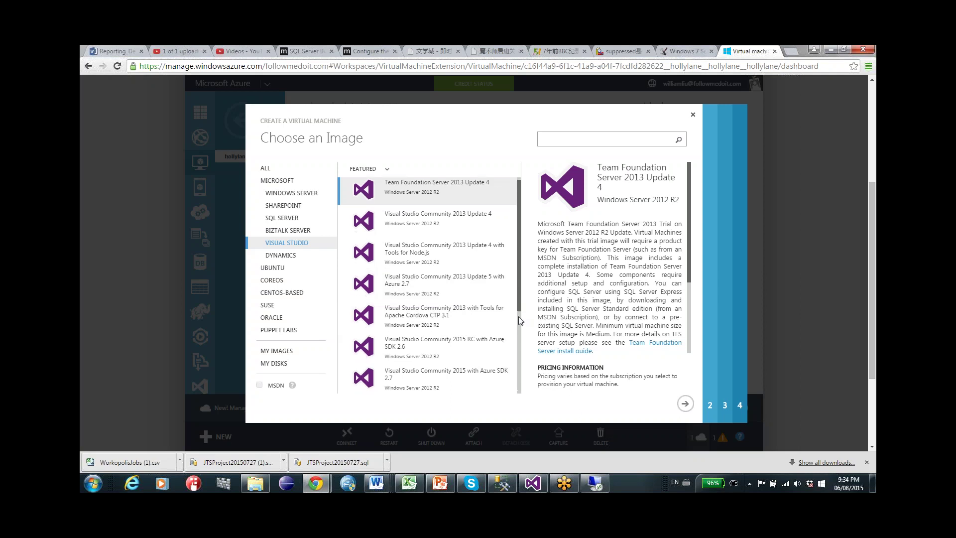
pyautogui.scroll(-2, 518, 316)
pyautogui.scroll(2, 520, 323)
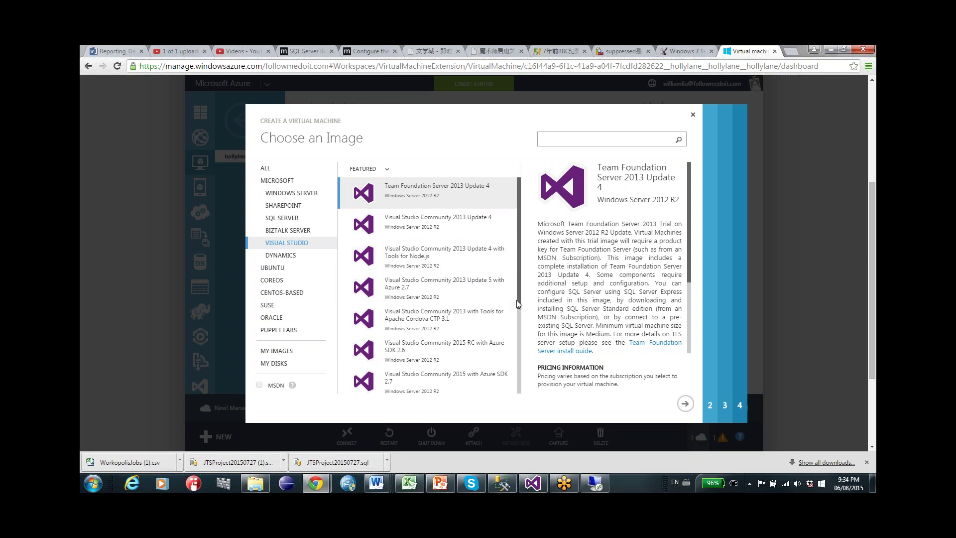
pyautogui.moveTo(518, 307); pyautogui.dragTo(519, 378)
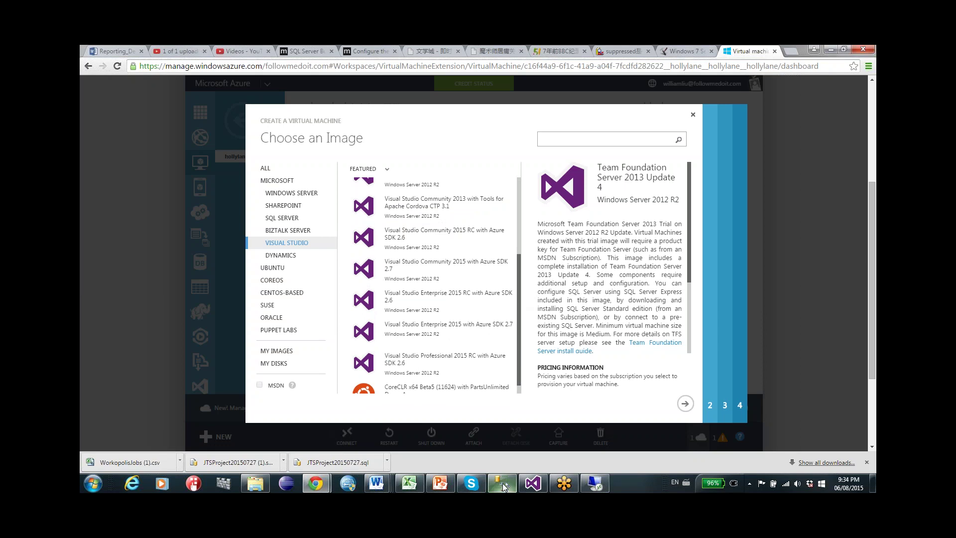
# - Review the Analysis Services Tutorial project's deployment server address, closing Properties unchanged
pyautogui.click(534, 484)
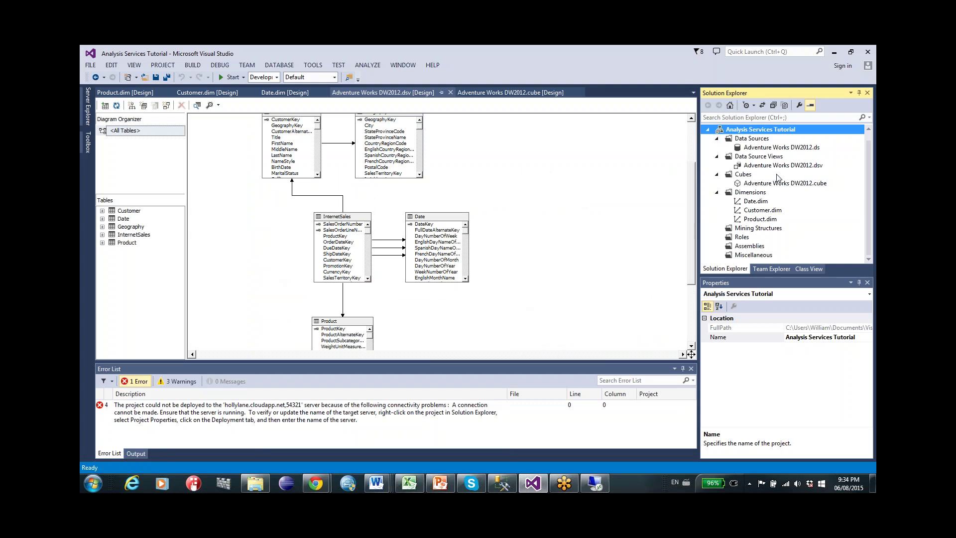
pyautogui.rightClick(747, 133)
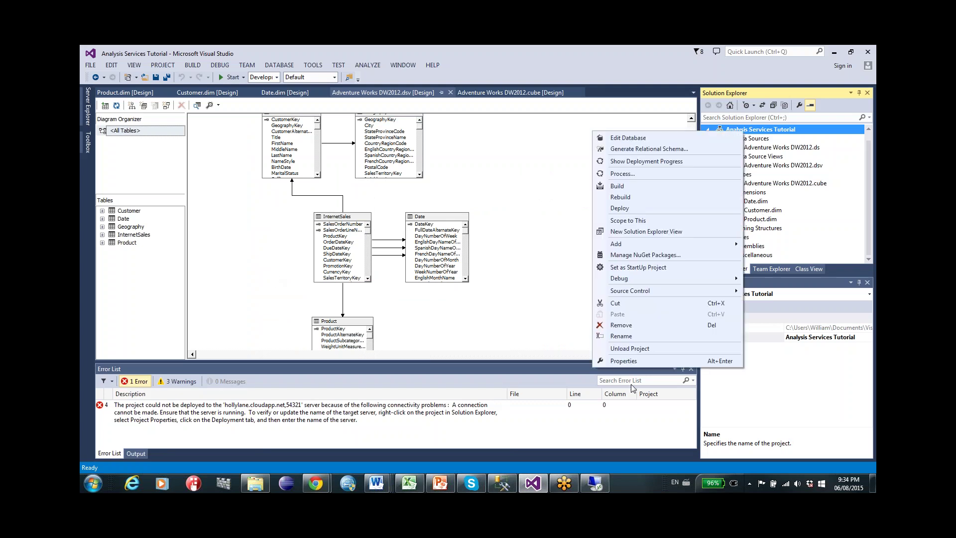
pyautogui.click(633, 367)
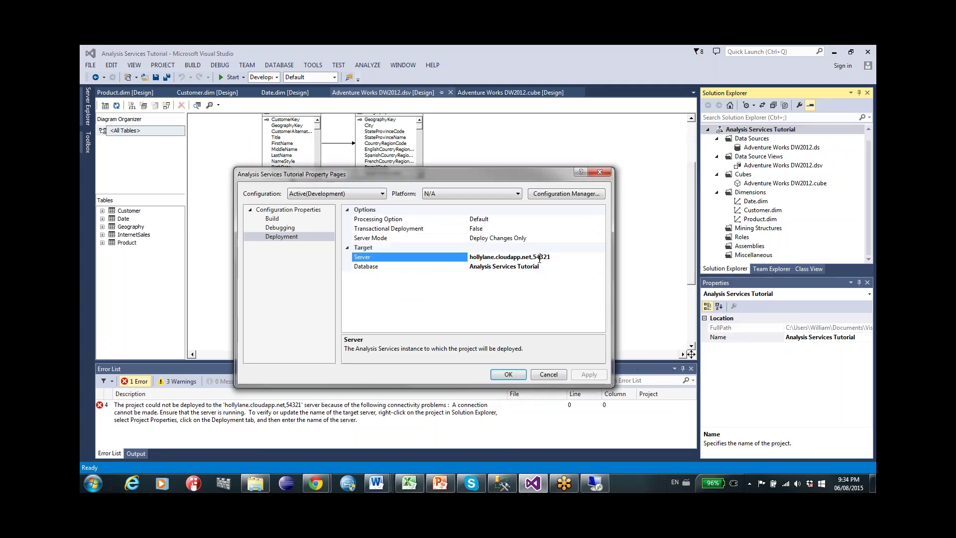
pyautogui.click(470, 256)
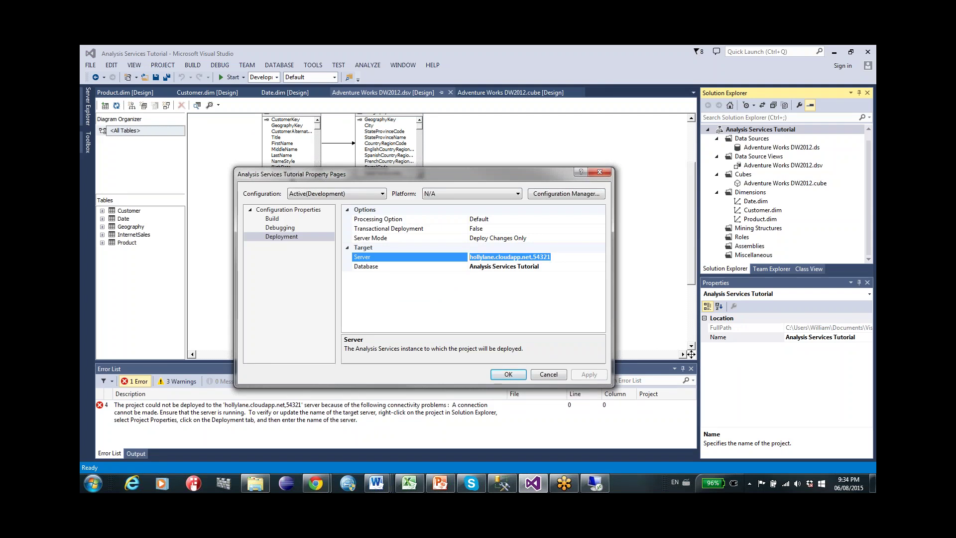
pyautogui.click(543, 256)
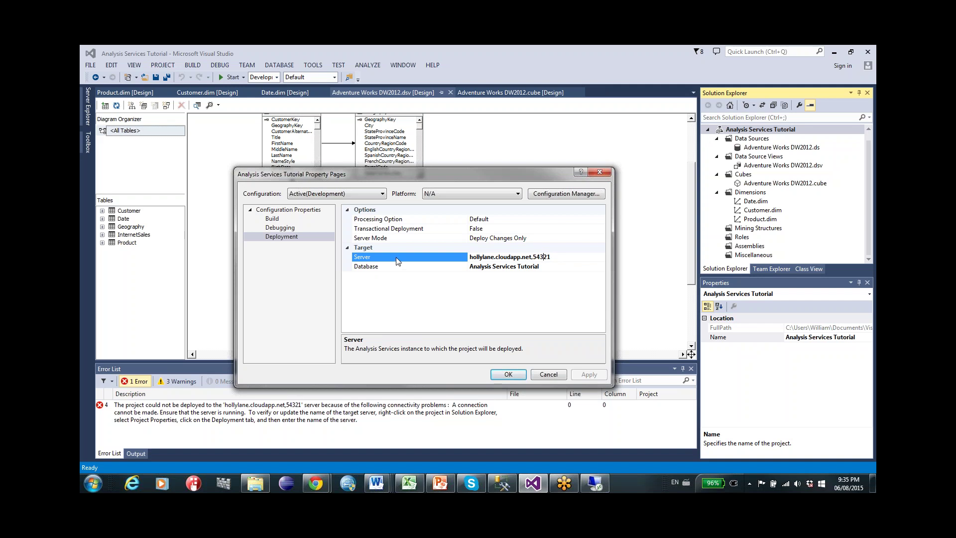
pyautogui.click(548, 374)
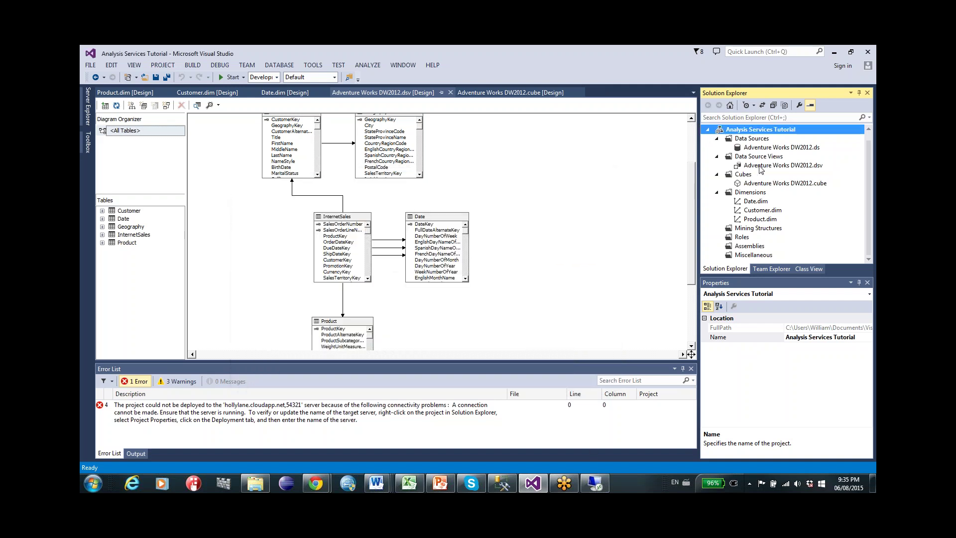
# - Review the Adventure Works DW2012 data source's connection details, cancelling both dialogs unchanged
pyautogui.rightClick(760, 140)
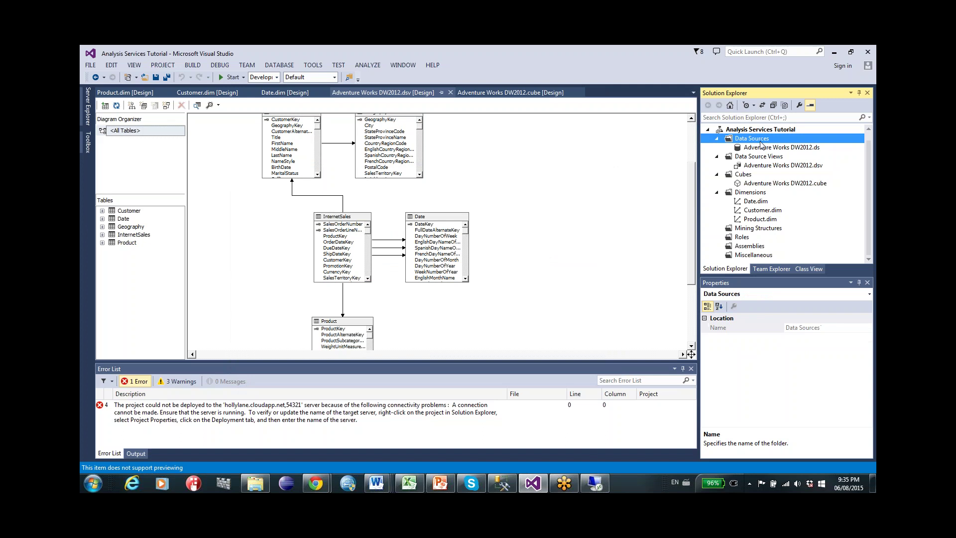
pyautogui.click(792, 148)
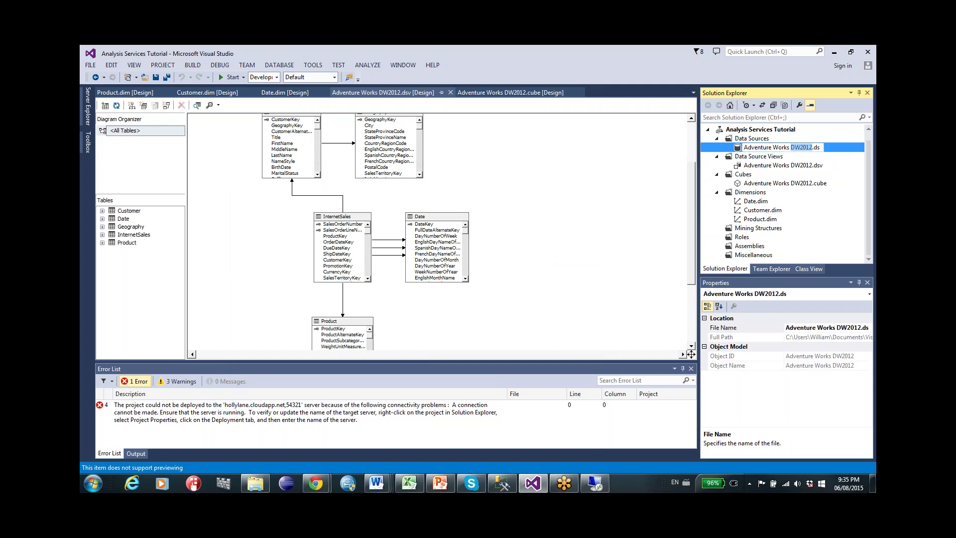
pyautogui.doubleClick(738, 149)
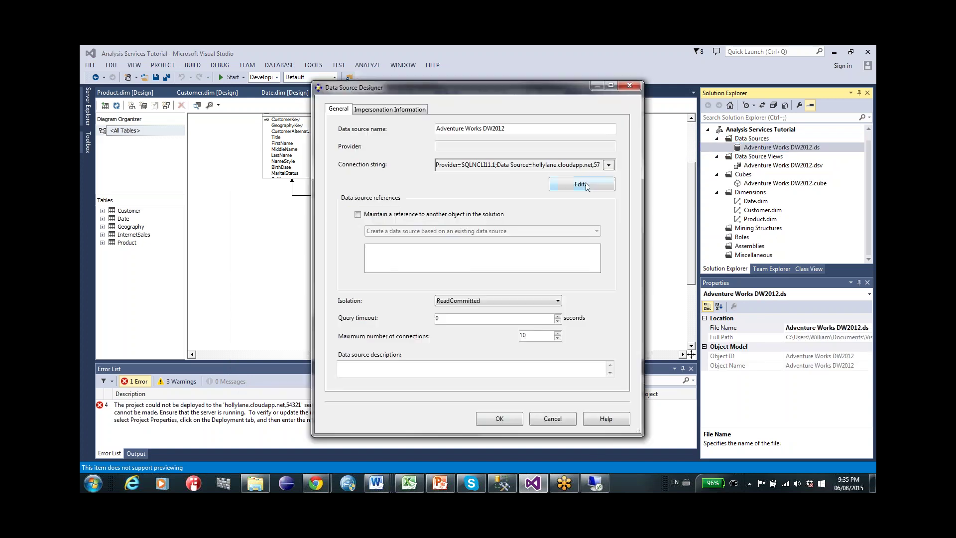
pyautogui.click(581, 185)
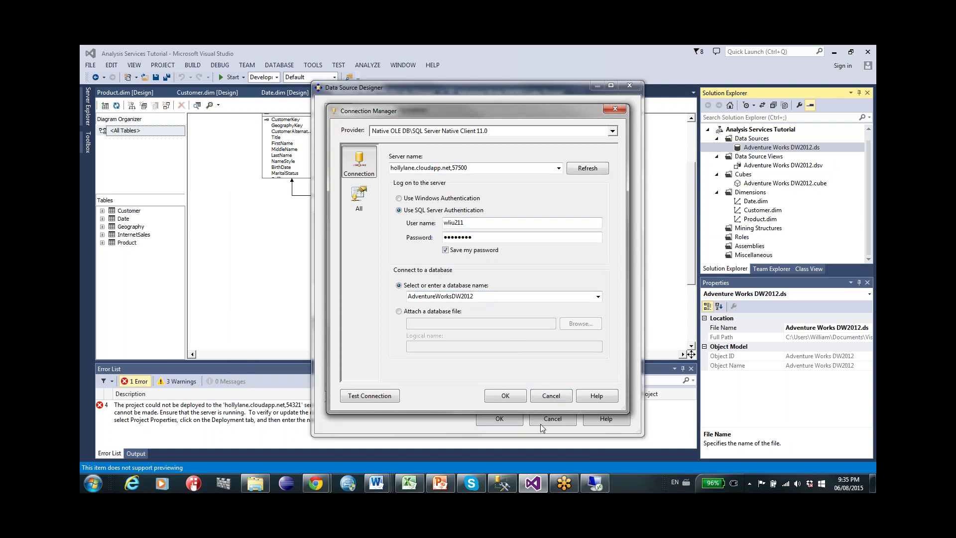
pyautogui.click(553, 398)
pyautogui.click(561, 418)
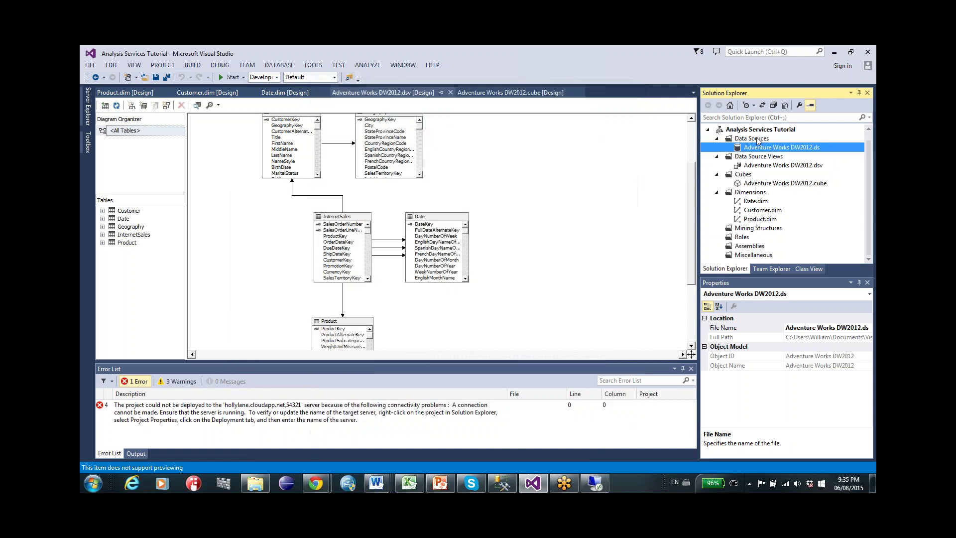
pyautogui.click(757, 139)
pyautogui.click(761, 131)
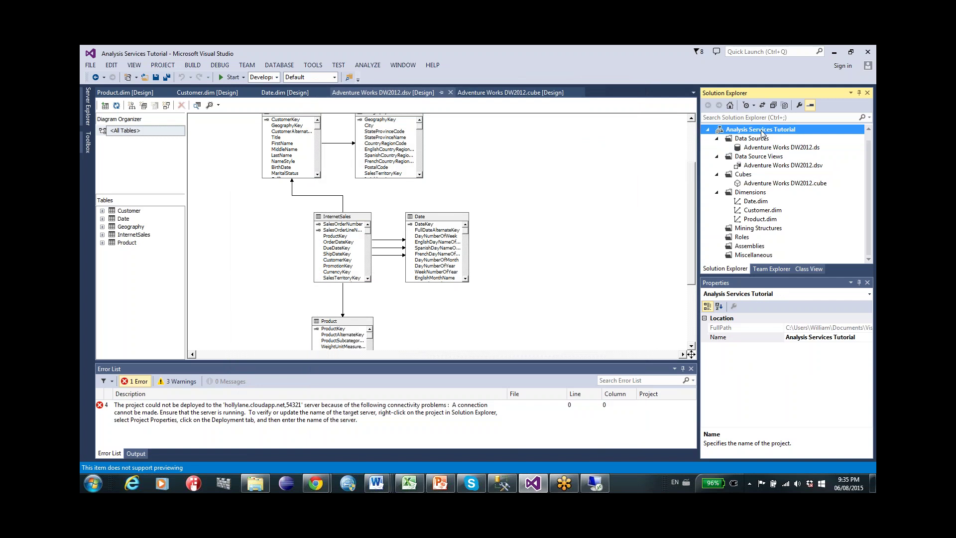
# - Confirm the Deployment Server reads hollylane.cloudapp.net,54321, then switch to the remote session
pyautogui.rightClick(761, 131)
pyautogui.click(652, 359)
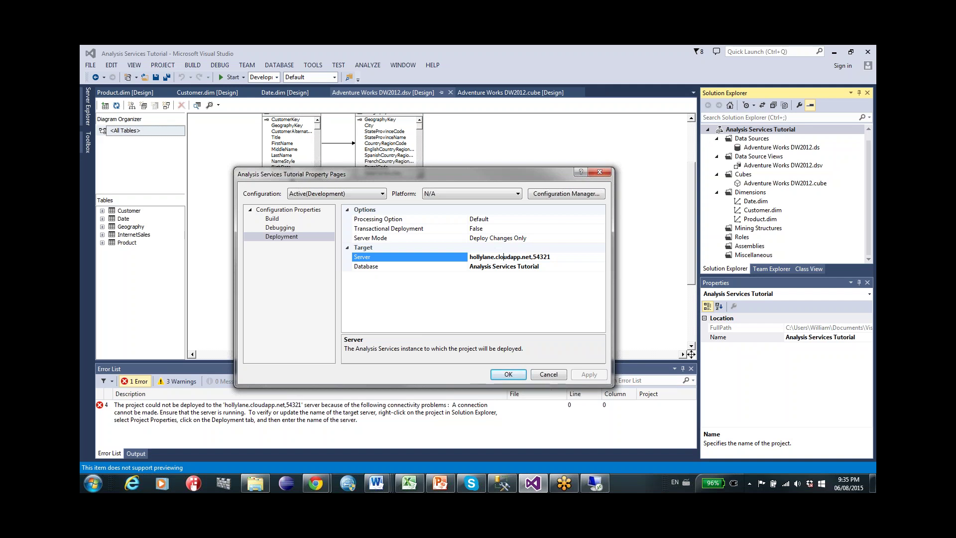
pyautogui.click(549, 375)
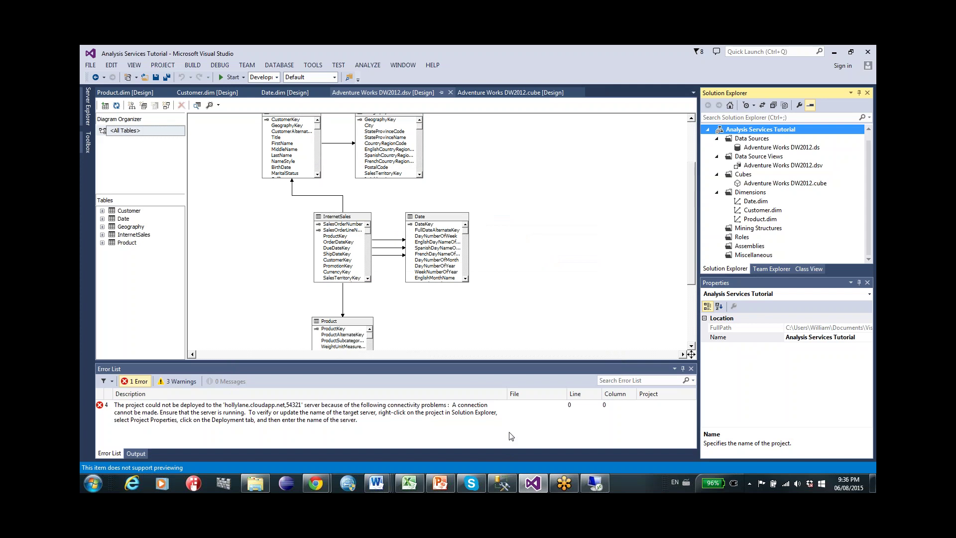
pyautogui.click(595, 483)
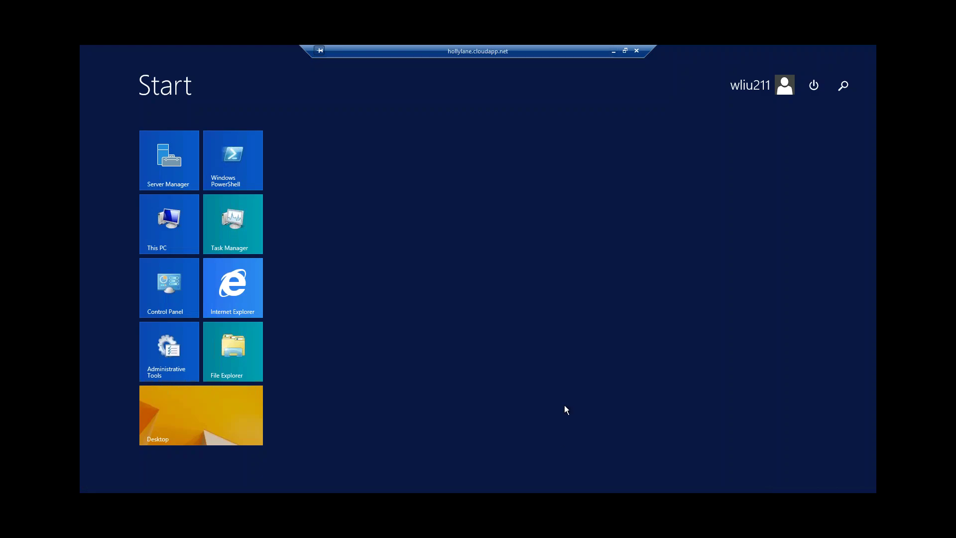
# - Expand HOLLYLANE's Databases in Management Studio to confirm AdventureWorksDW2012, then open Start
pyautogui.press('super')
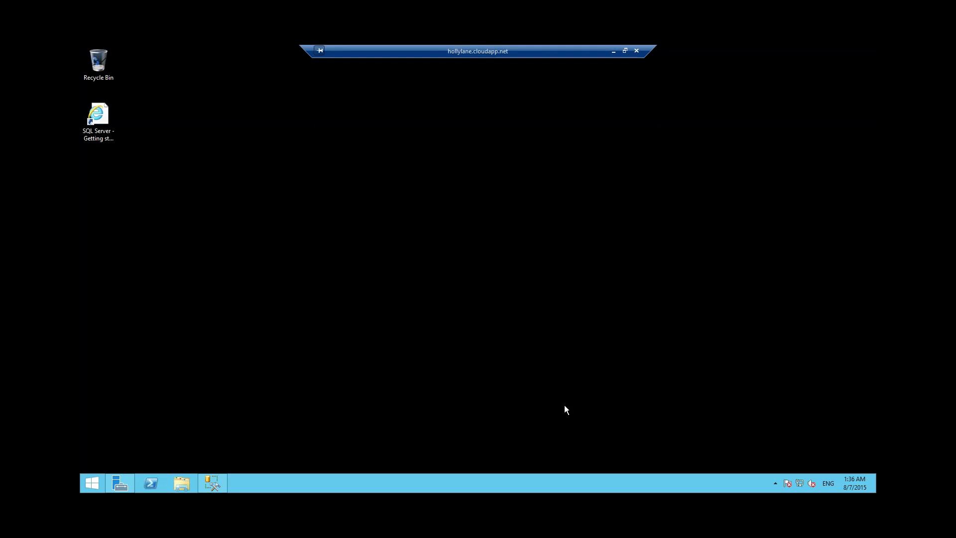
pyautogui.click(214, 484)
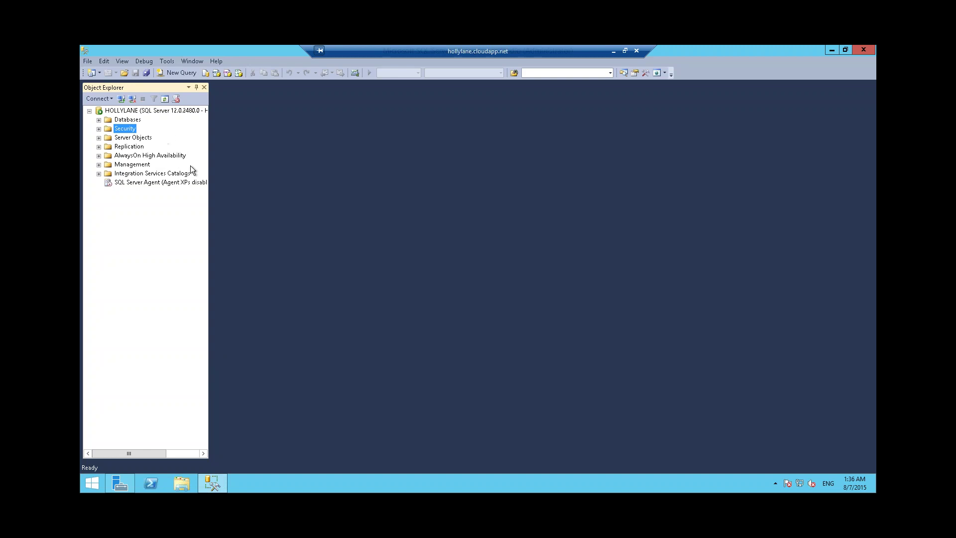
pyautogui.click(99, 120)
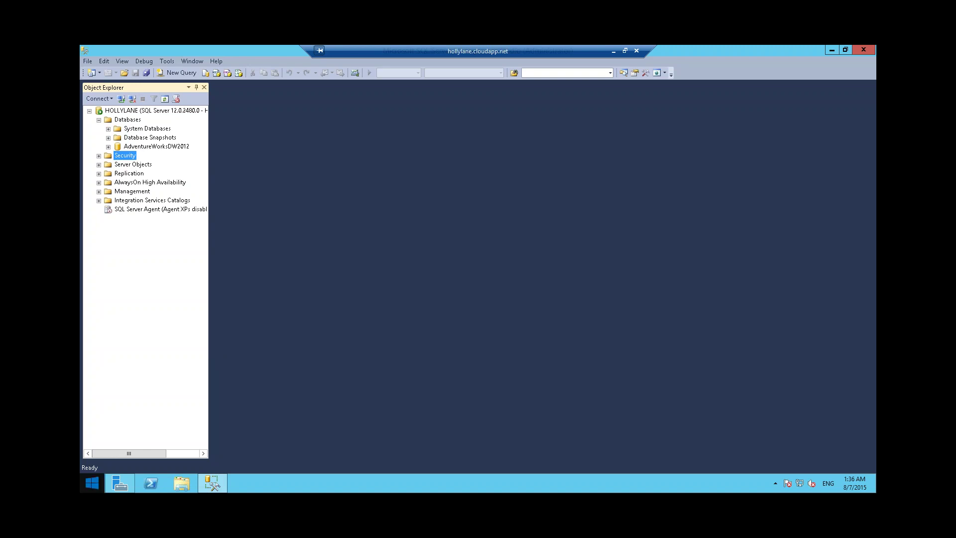
pyautogui.click(93, 481)
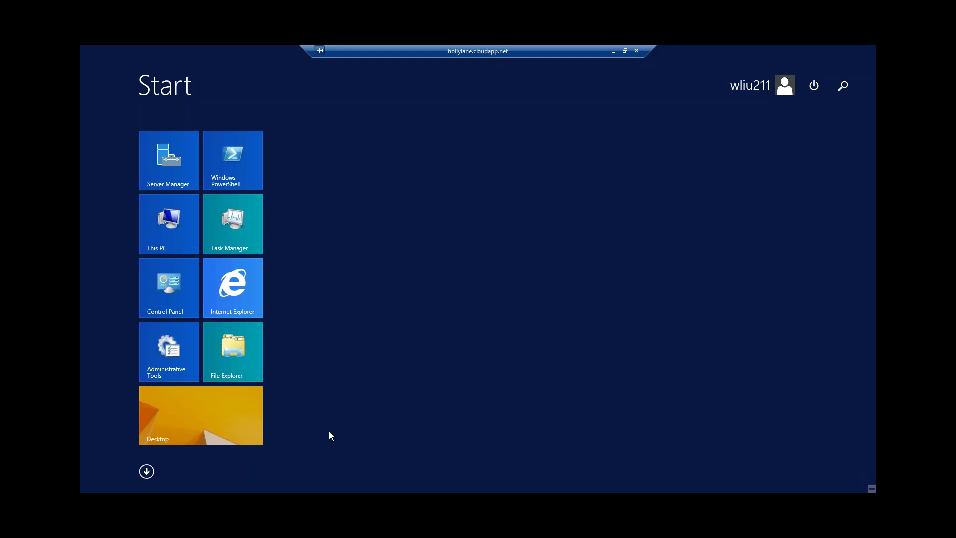
# - Open Server Manager on the remote server via This PC's Manage command
pyautogui.press('Escape')
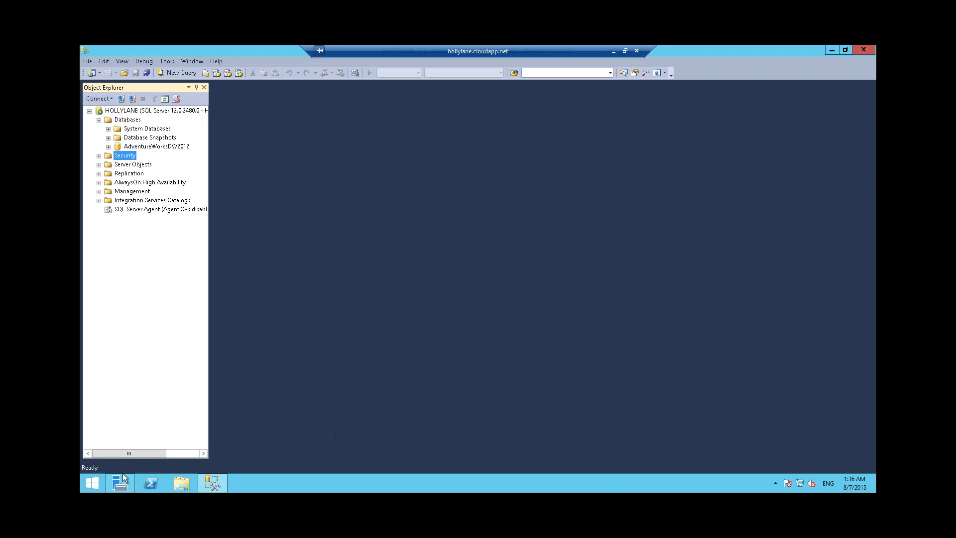
pyautogui.rightClick(96, 486)
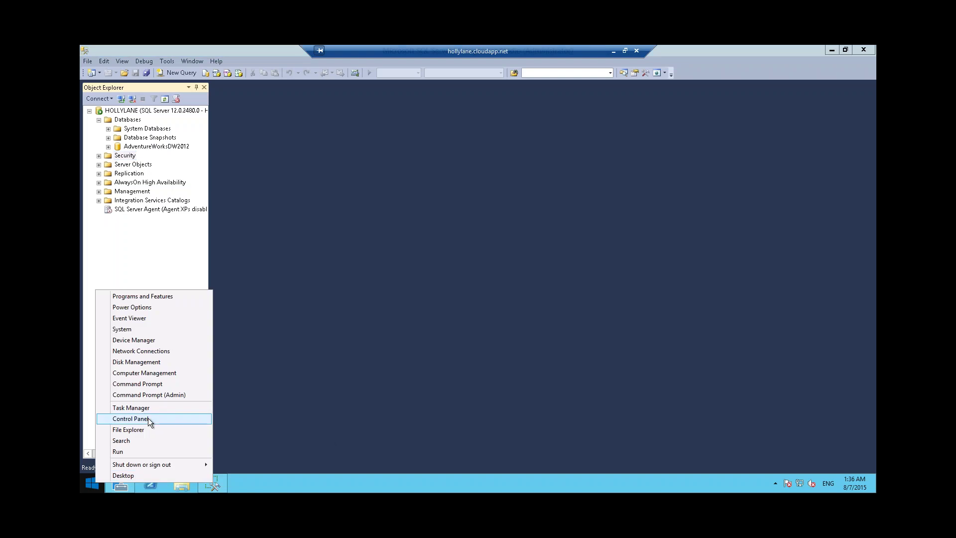
pyautogui.click(416, 432)
pyautogui.rightClick(103, 478)
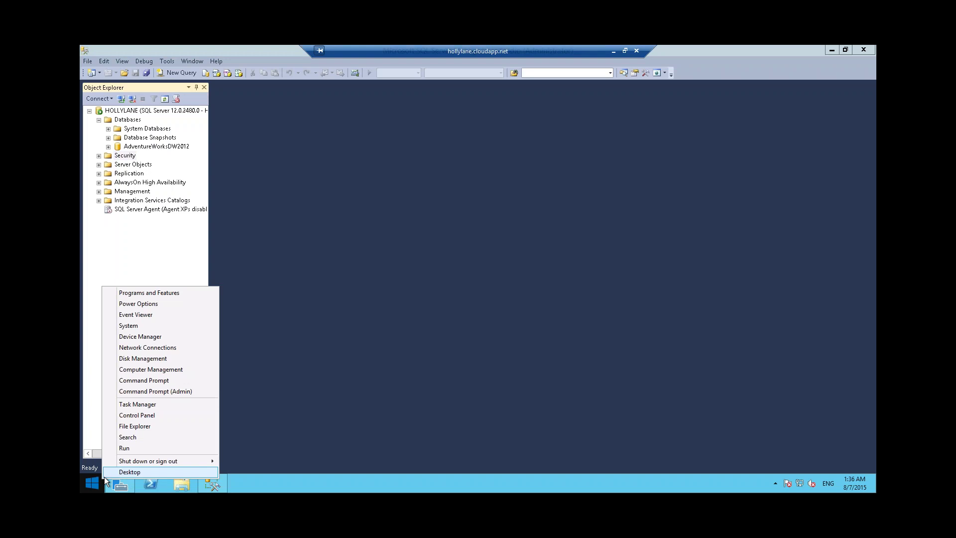
pyautogui.click(267, 450)
pyautogui.click(192, 485)
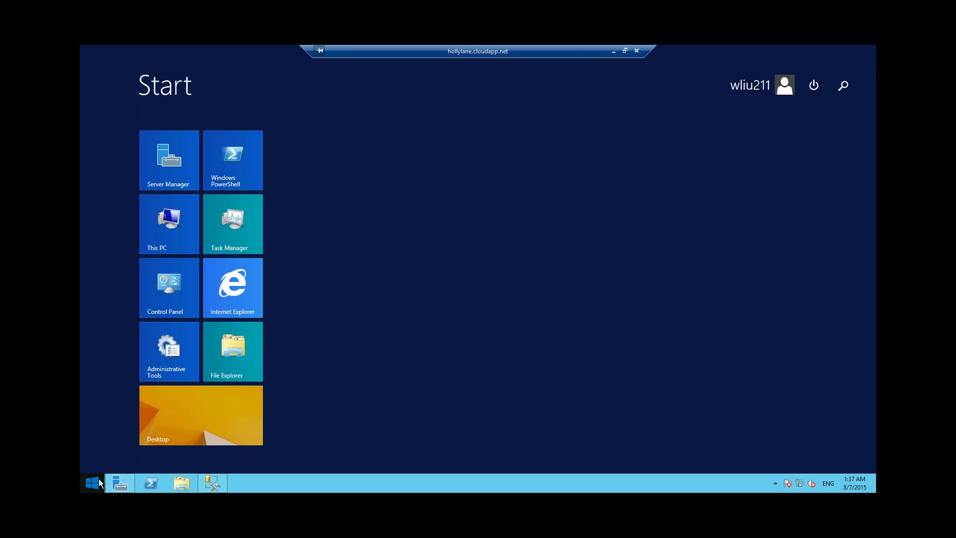
pyautogui.click(101, 481)
pyautogui.click(93, 481)
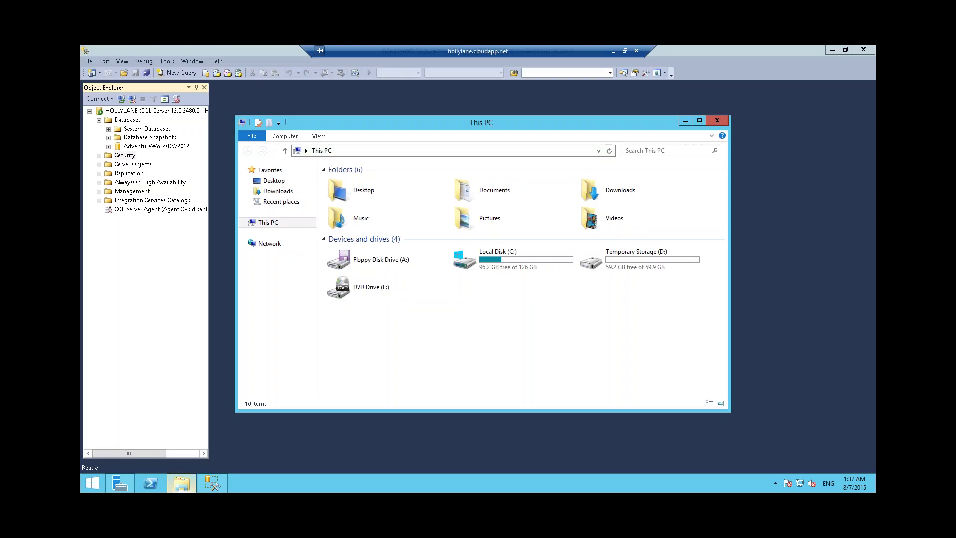
pyautogui.rightClick(288, 226)
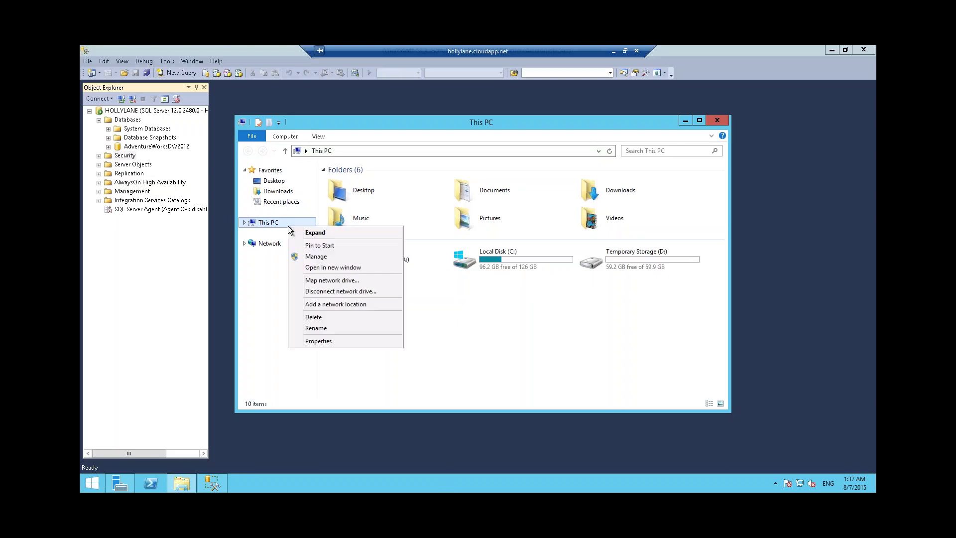
pyautogui.click(348, 256)
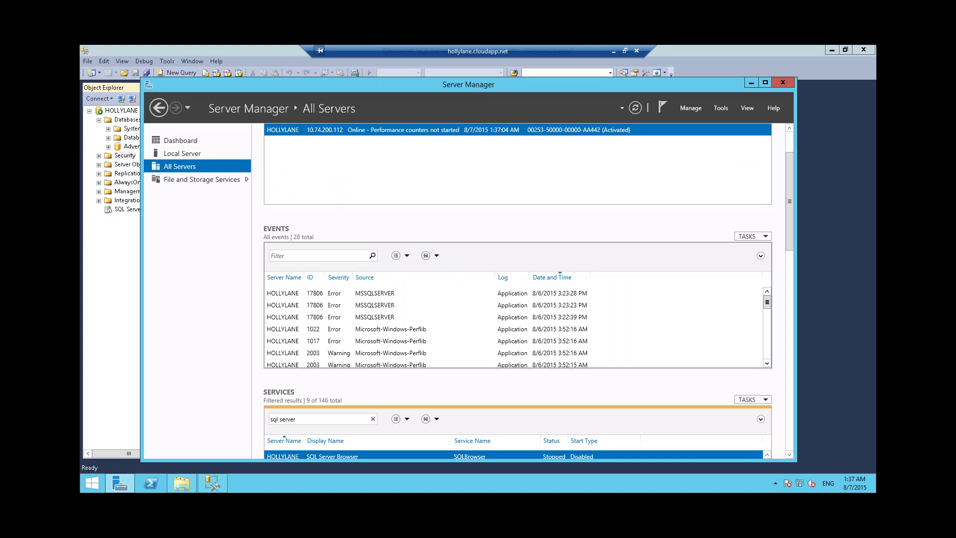
# - Select the Analysis Services, SQL Server Browser and Cloud Adapter service rows to check status
pyautogui.scroll(-10, 788, 282)
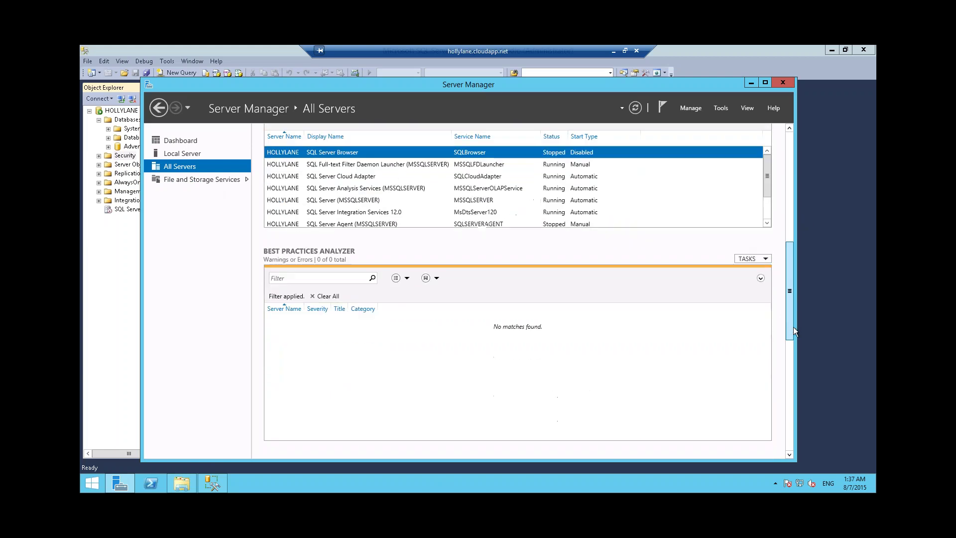
pyautogui.moveTo(793, 318); pyautogui.dragTo(735, 309)
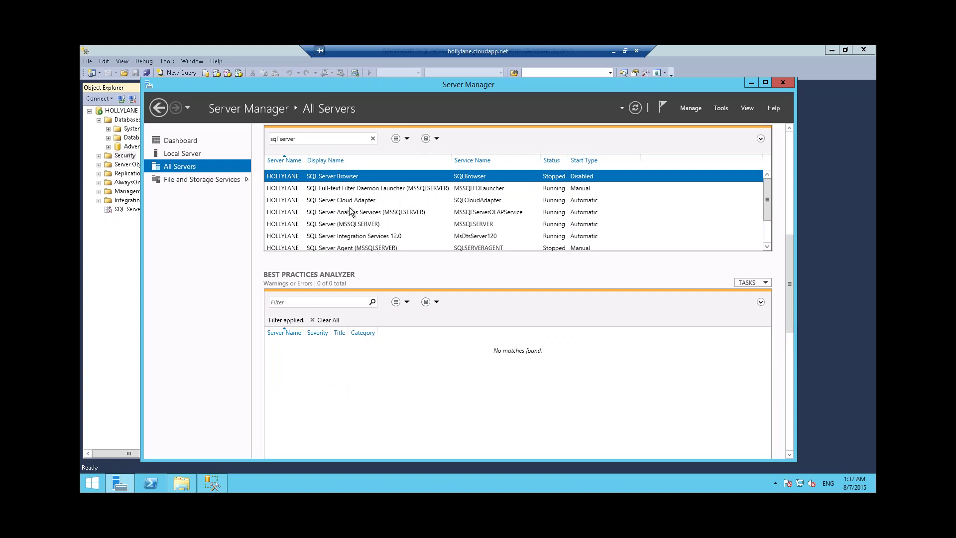
pyautogui.click(479, 213)
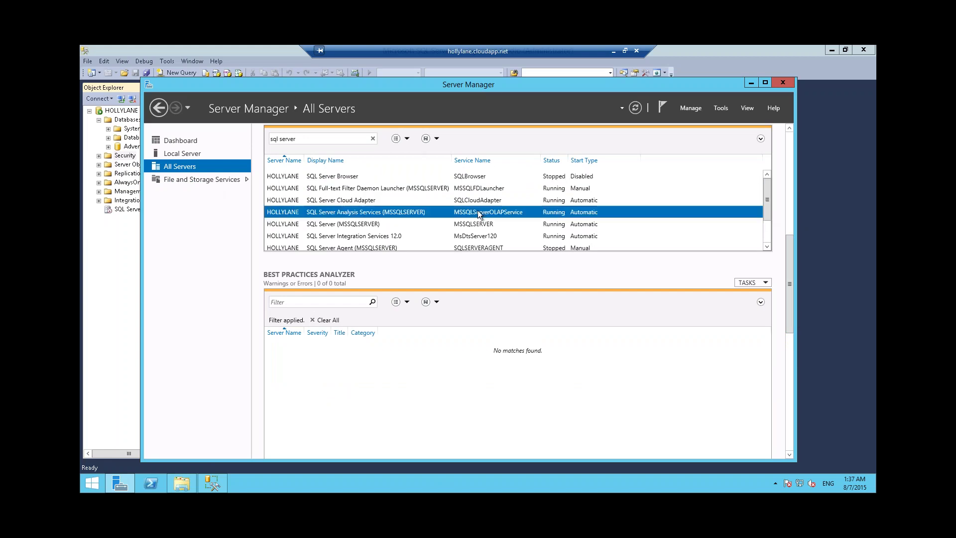
pyautogui.click(378, 181)
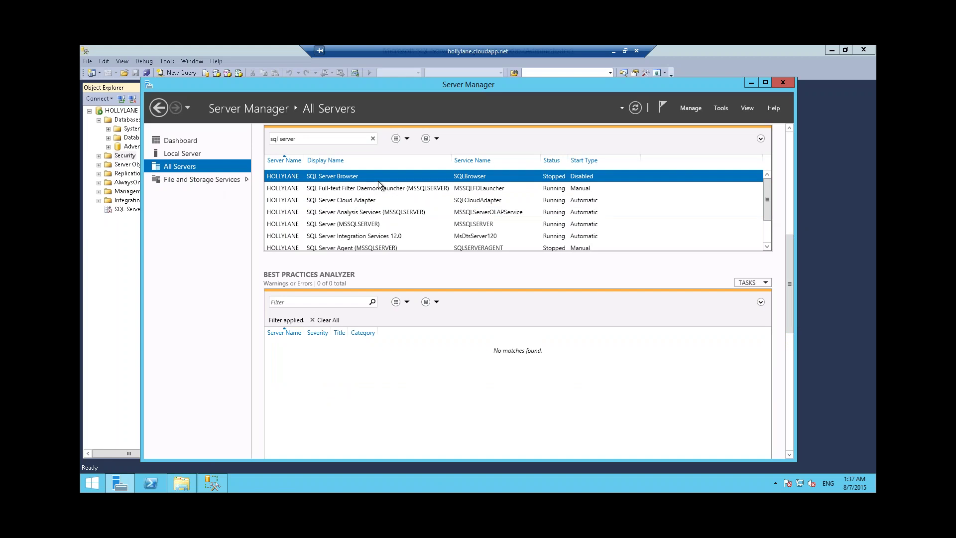
pyautogui.click(368, 202)
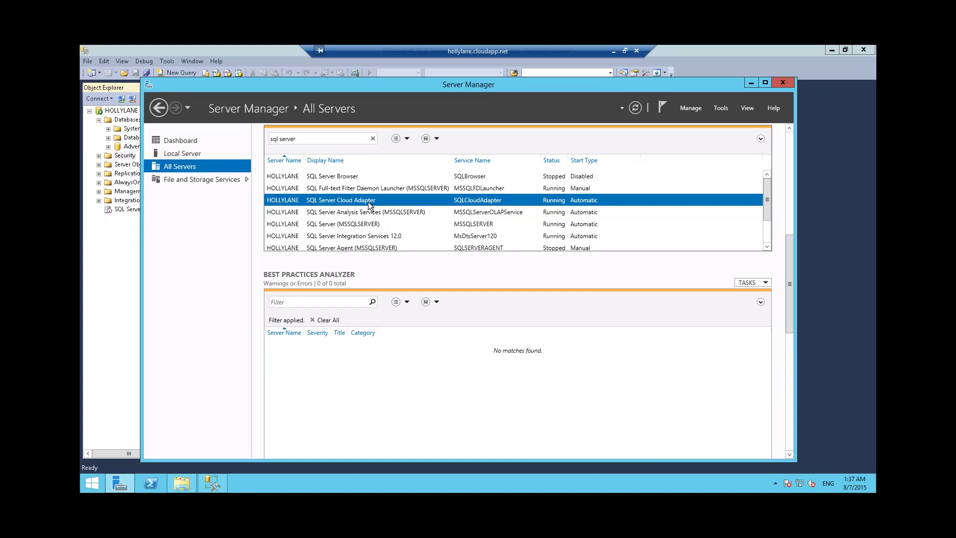
# - Step through MSSQLSERVER, Integration and Reporting Services statuses, then show the remaining services
pyautogui.press('Down')
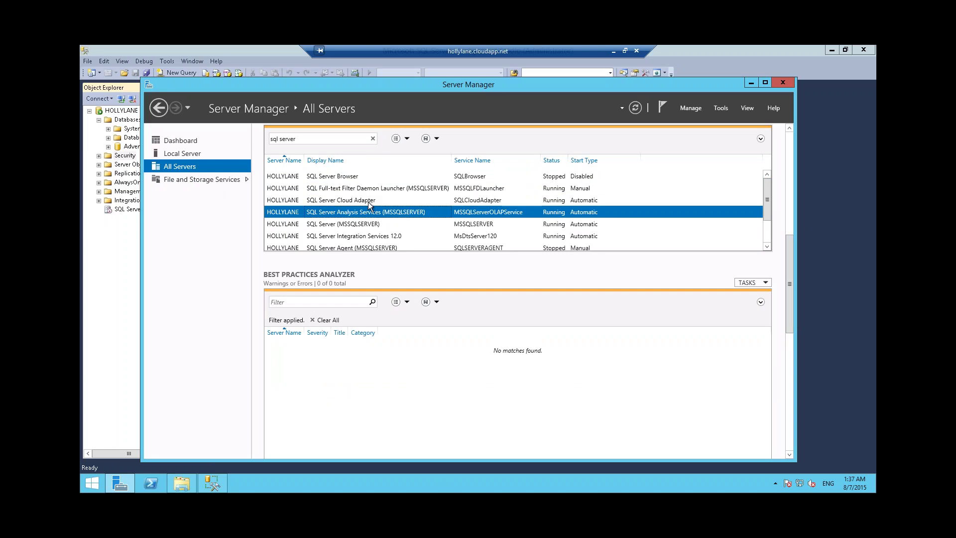
pyautogui.press('Down')
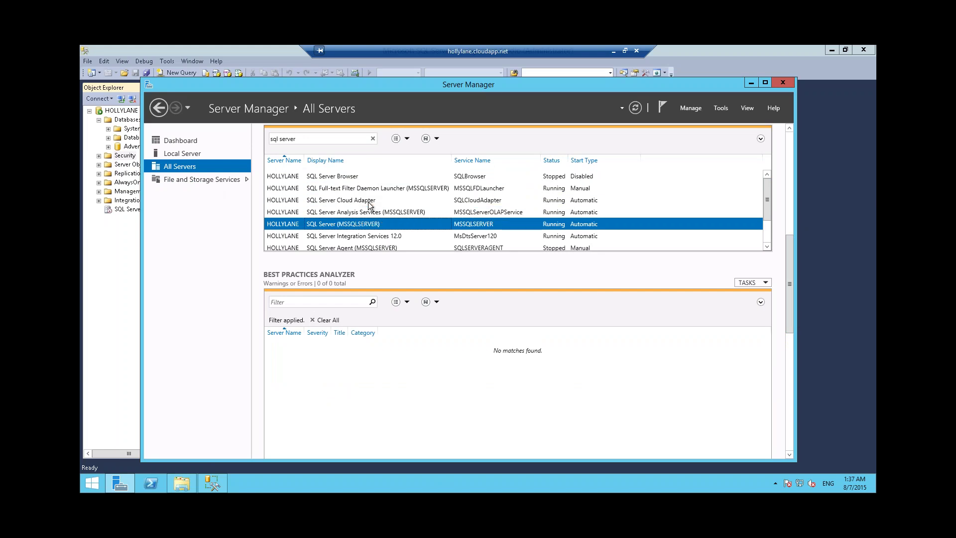
pyautogui.press('Down')
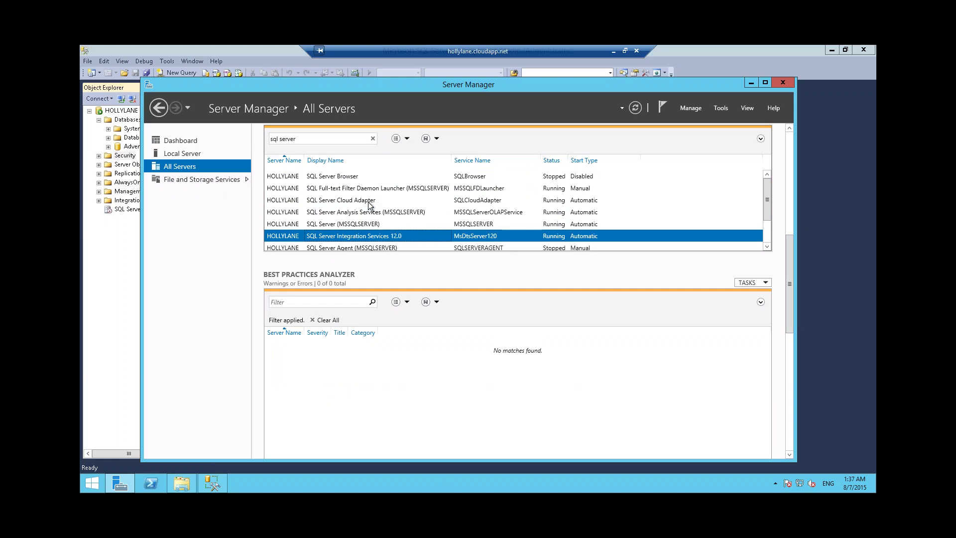
pyautogui.press('Down')
pyautogui.press('Down')
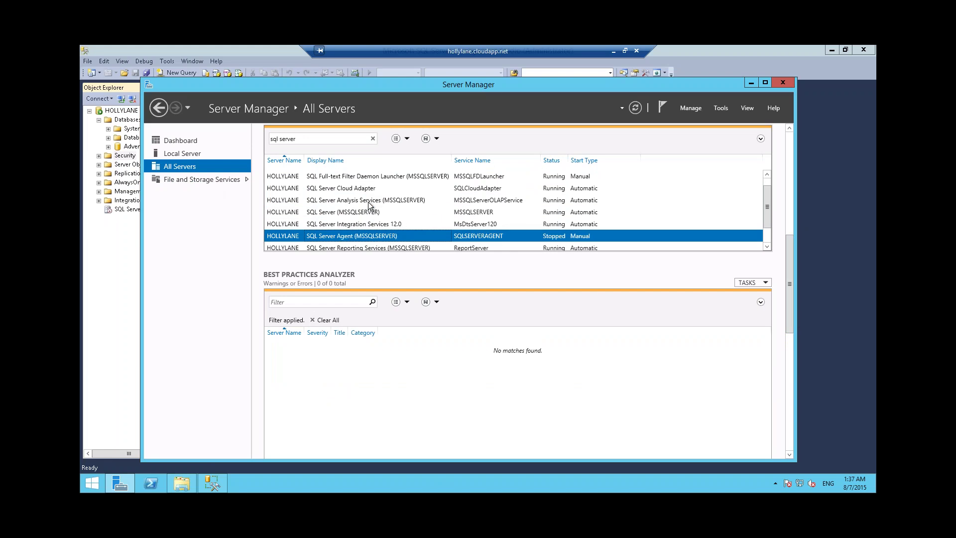
pyautogui.press('Up')
pyautogui.press('Up')
pyautogui.press('Up')
pyautogui.press('Up')
pyautogui.press('Up')
pyautogui.press('Up')
pyautogui.press('Up')
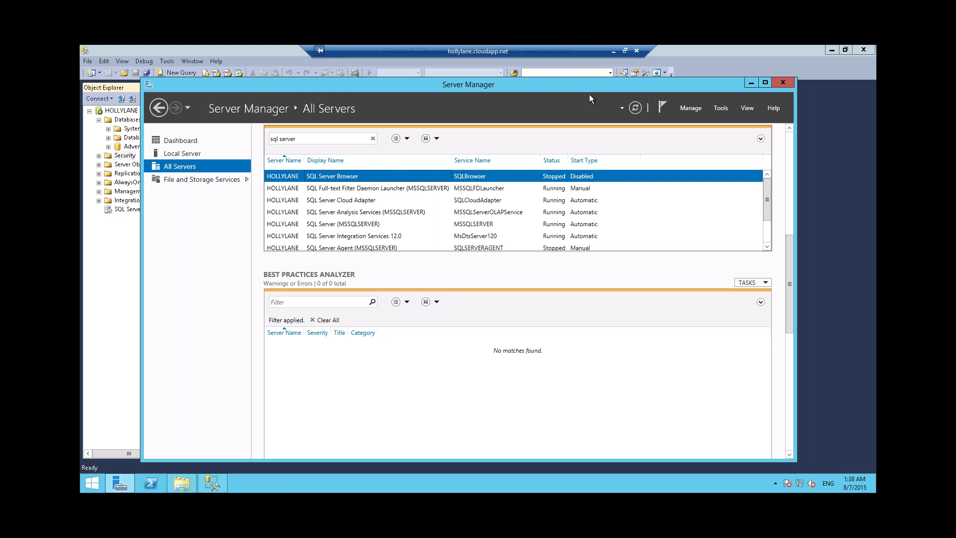
pyautogui.click(768, 224)
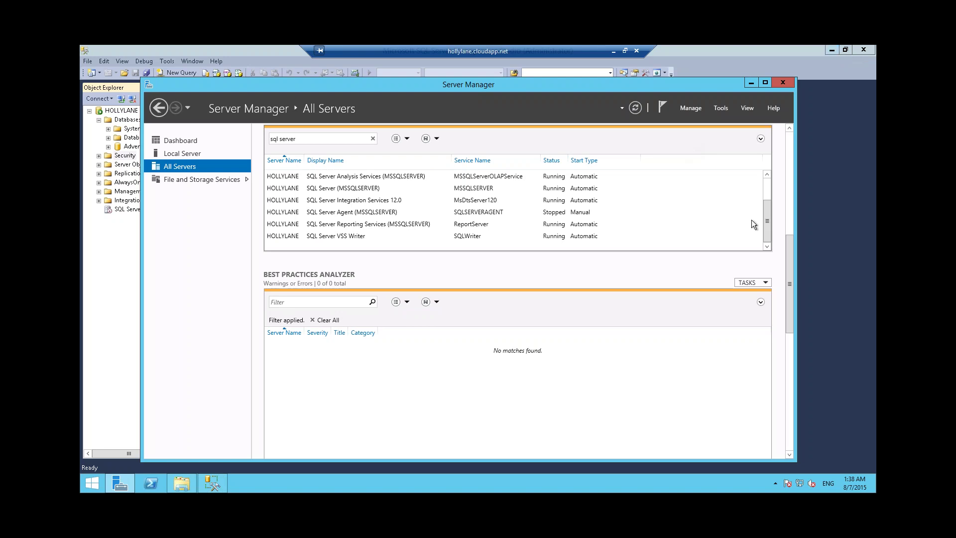
pyautogui.moveTo(765, 239); pyautogui.dragTo(764, 188)
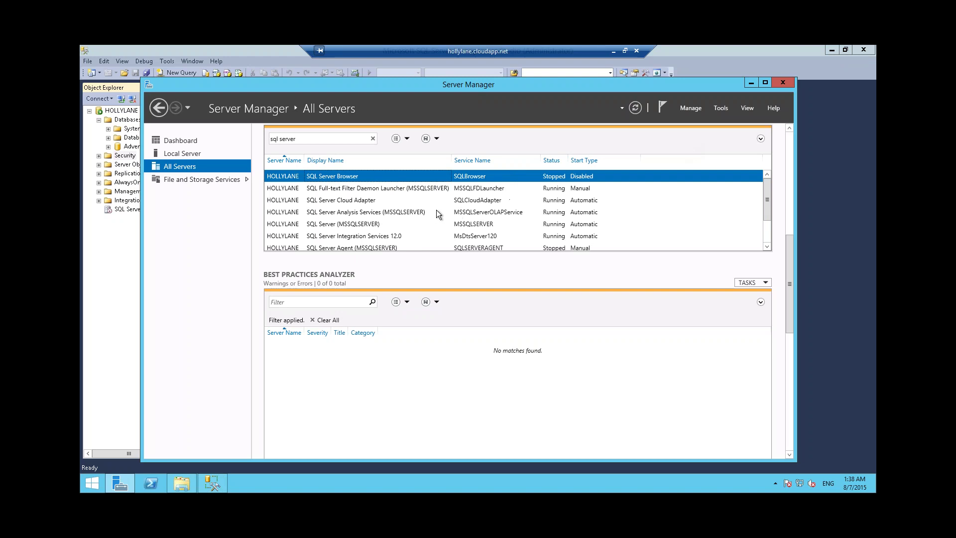
# - Minimize the remote session, switch to the Azure window in Chrome and close the image chooser
pyautogui.click(613, 50)
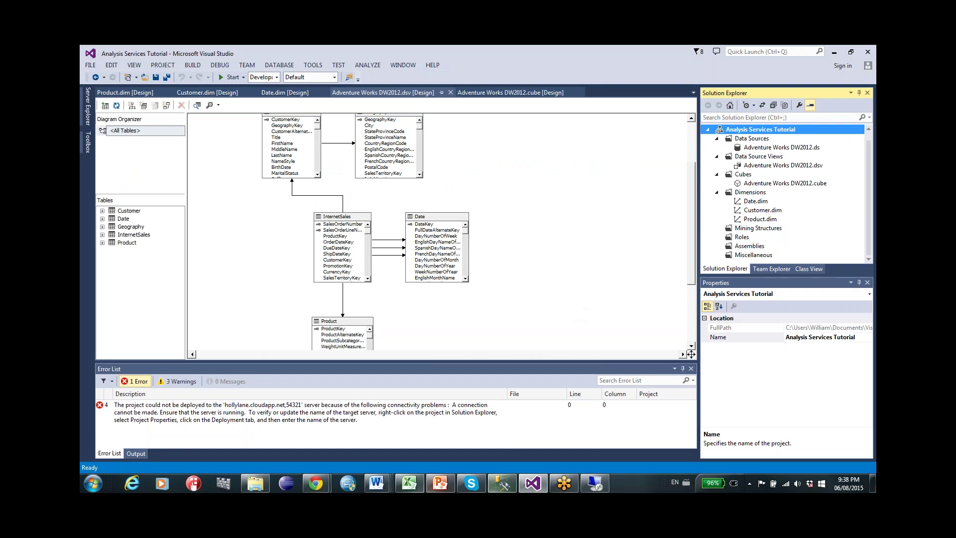
pyautogui.click(325, 485)
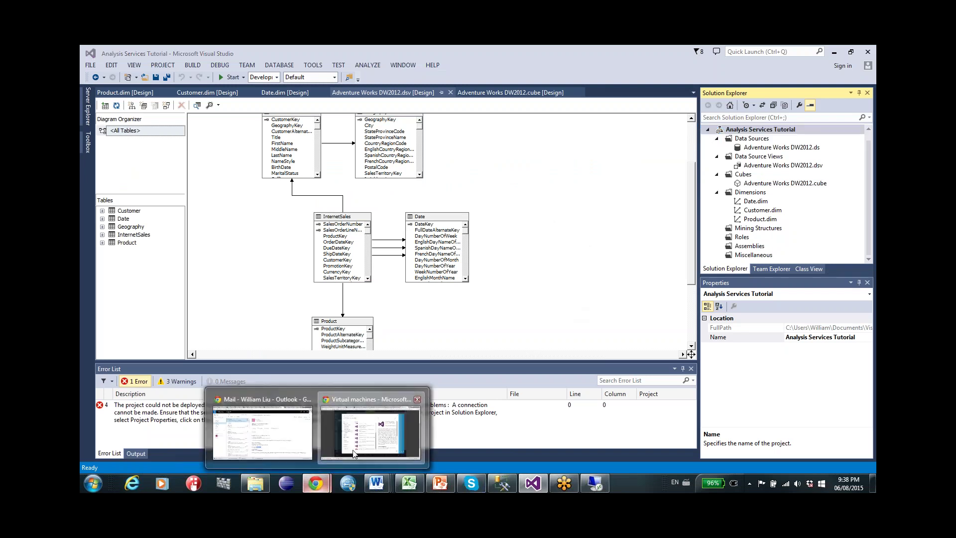
pyautogui.click(355, 453)
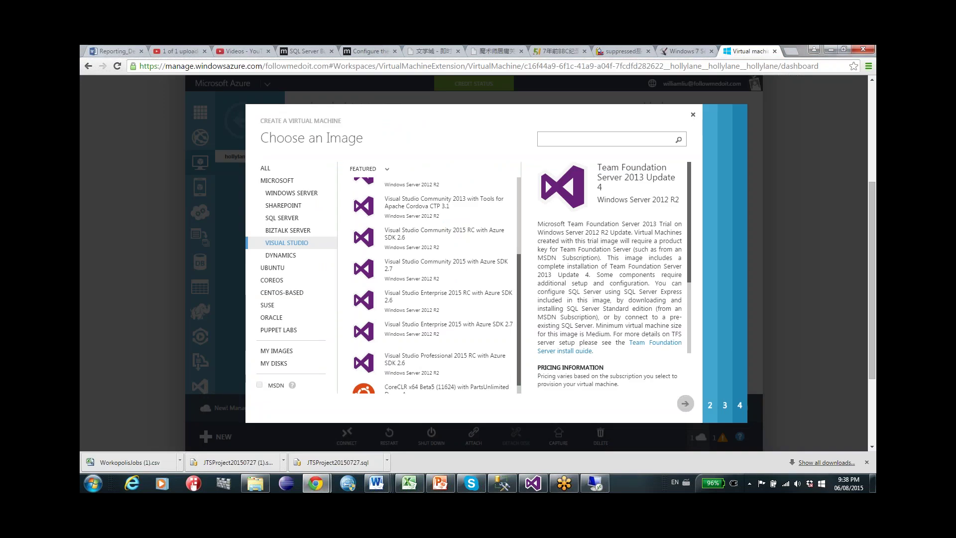
pyautogui.click(692, 119)
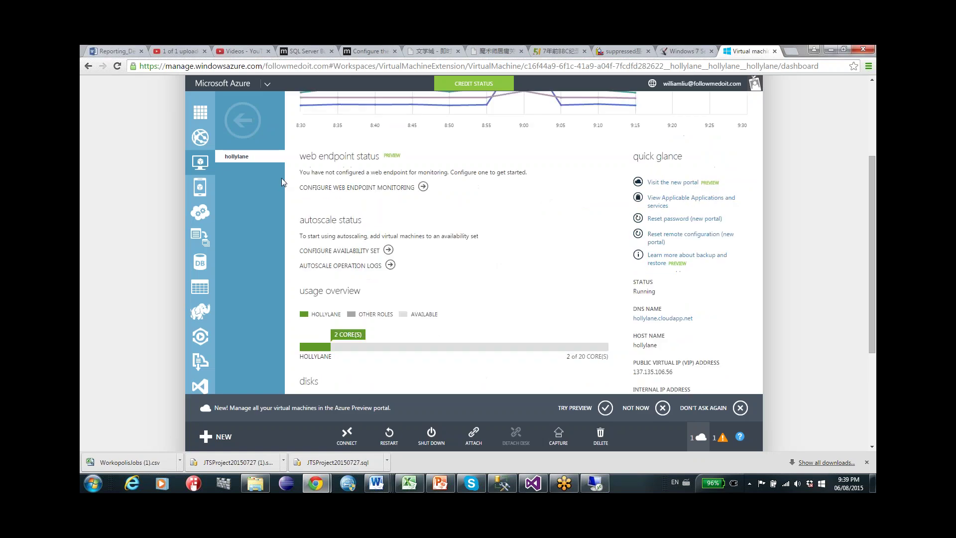
# - Show hollylane's endpoints and select SSAS (public 54321, private 2383), then return to Visual Studio
pyautogui.scroll(4, 281, 178)
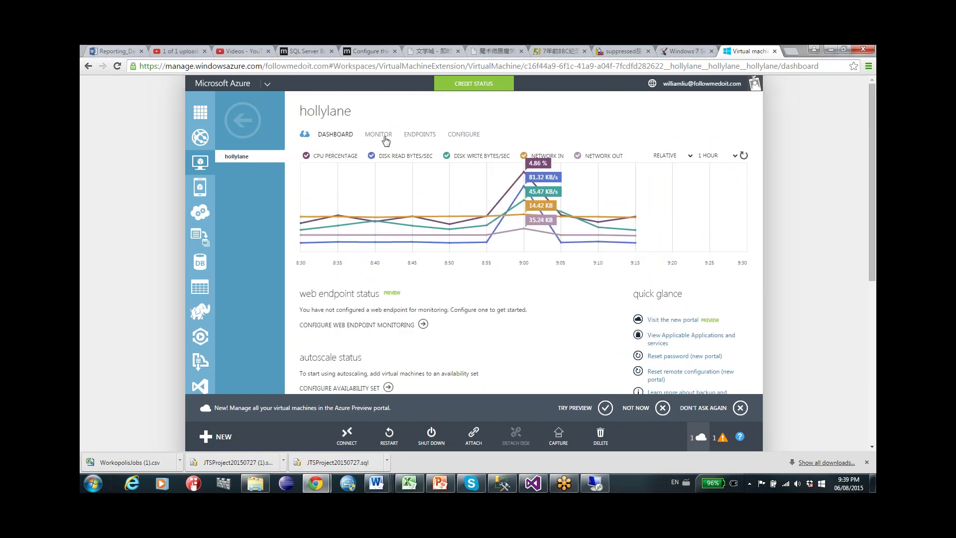
pyautogui.click(405, 134)
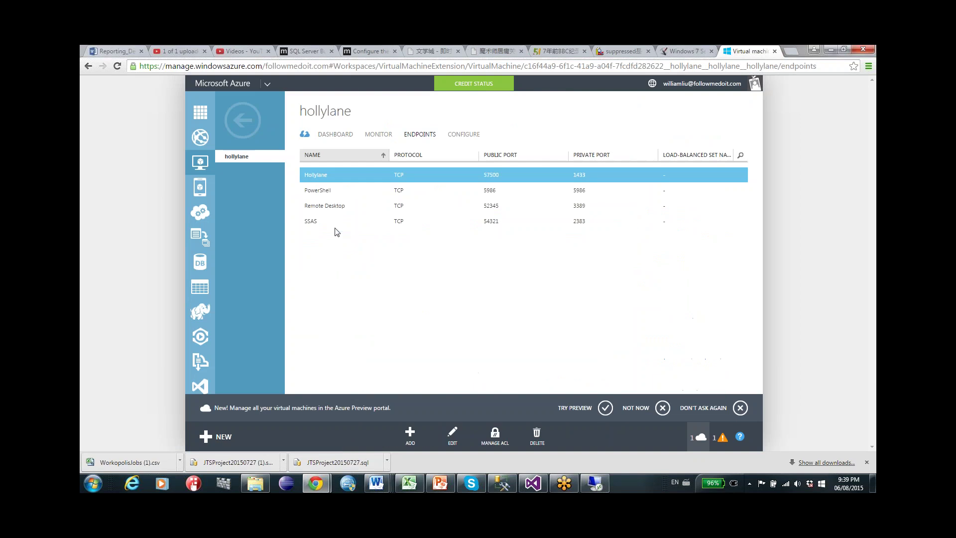
pyautogui.click(332, 225)
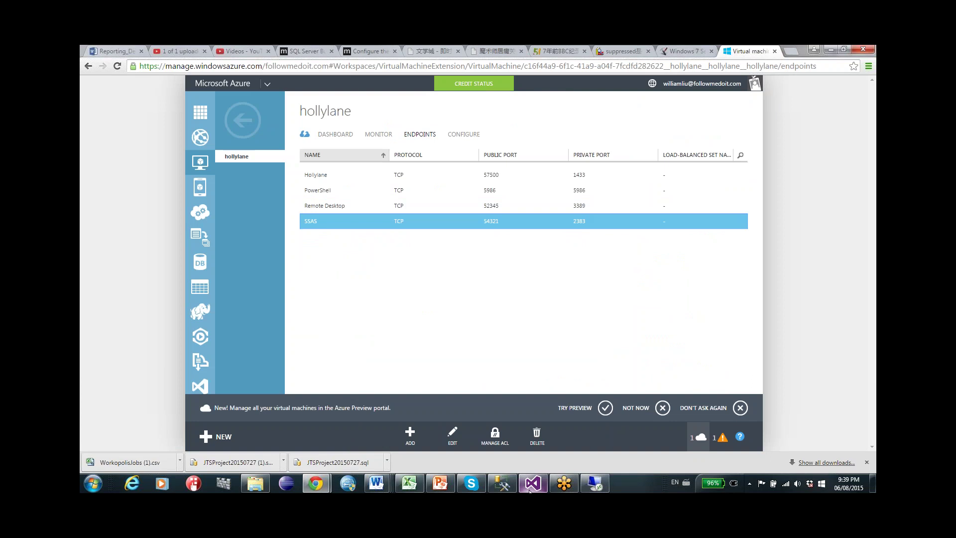
pyautogui.moveTo(533, 483)
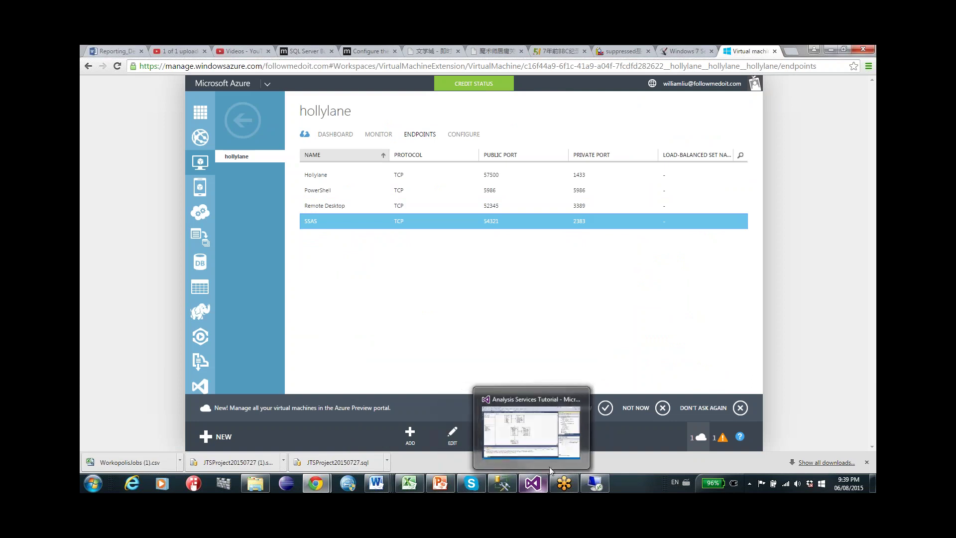
pyautogui.click(566, 441)
# - Check Deployment > Server in project properties without changes, then return to the Azure endpoints page
pyautogui.rightClick(765, 129)
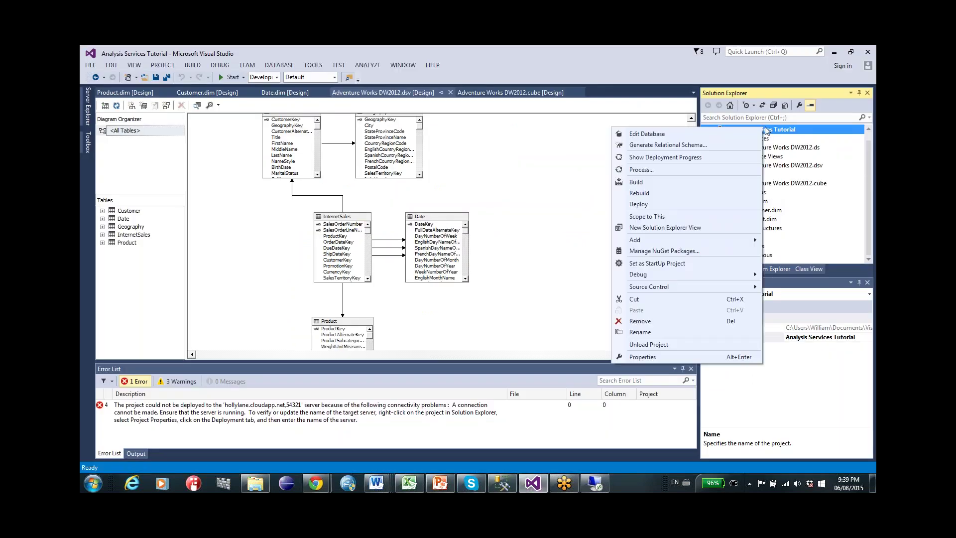
pyautogui.click(642, 357)
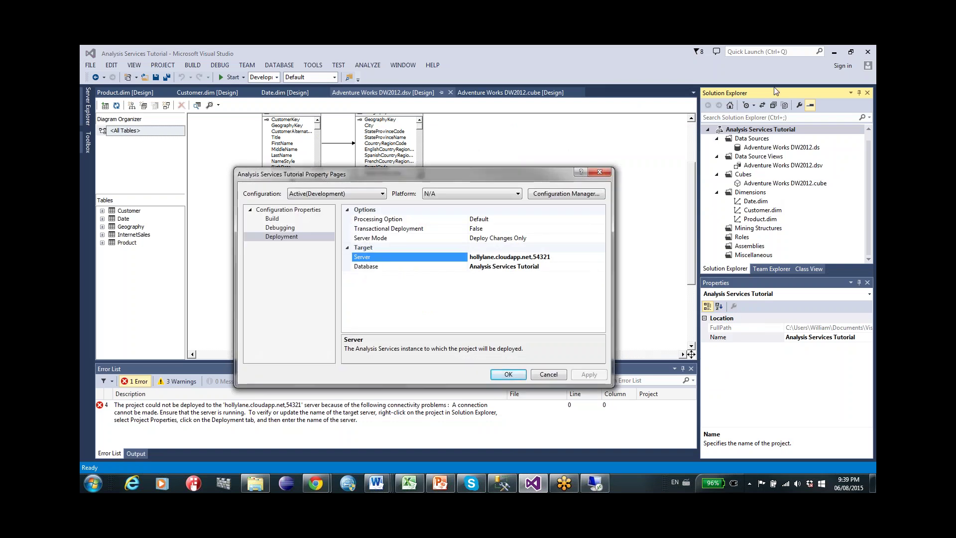
pyautogui.click(555, 375)
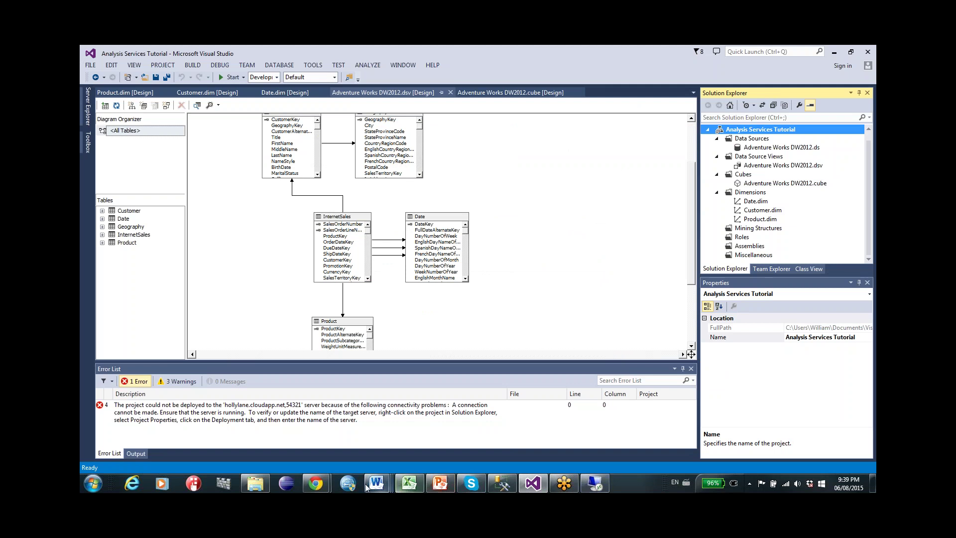
pyautogui.click(323, 488)
pyautogui.click(371, 440)
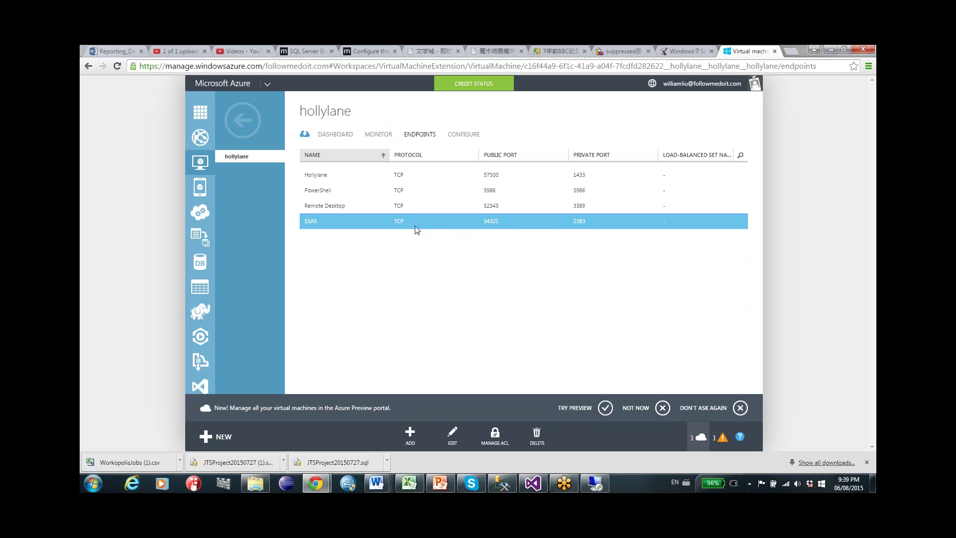
pyautogui.click(420, 179)
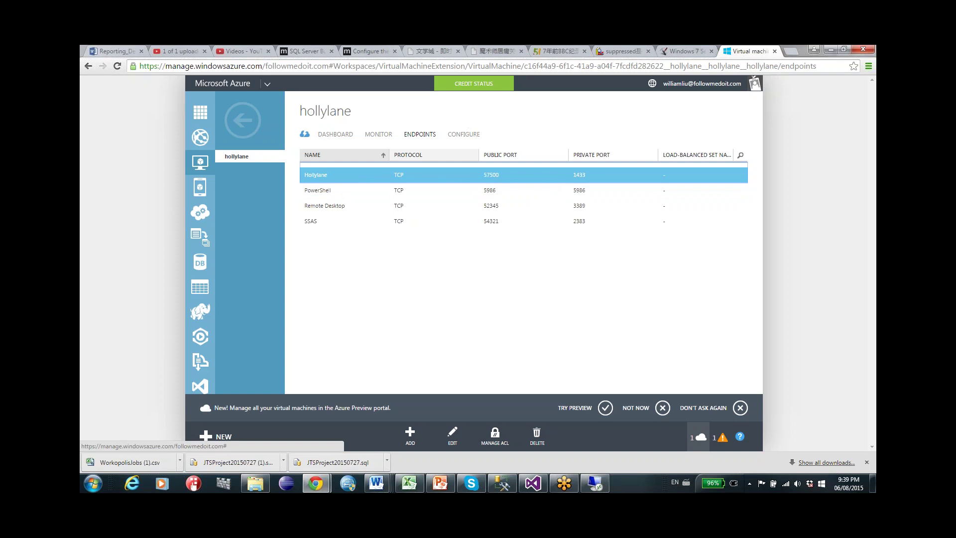
pyautogui.click(501, 227)
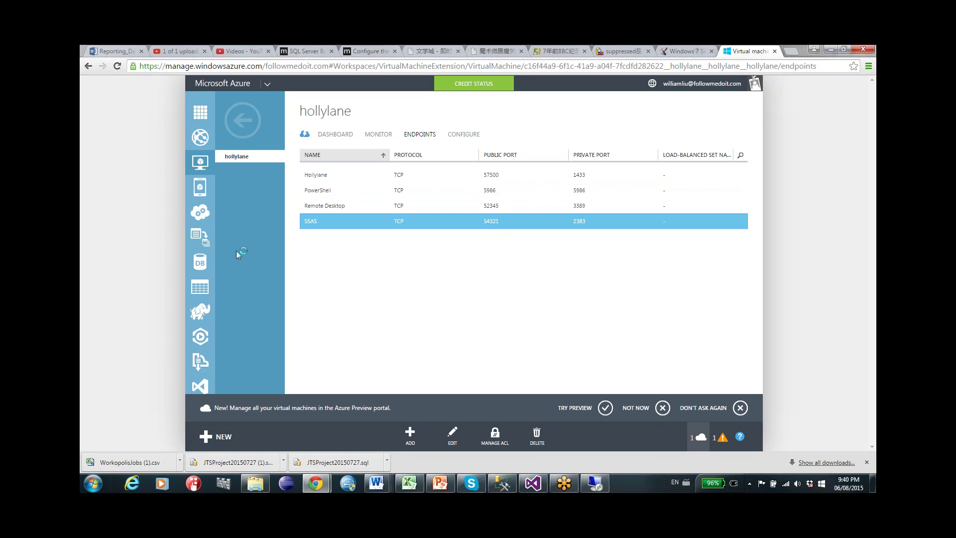
pyautogui.scroll(-5, 205, 258)
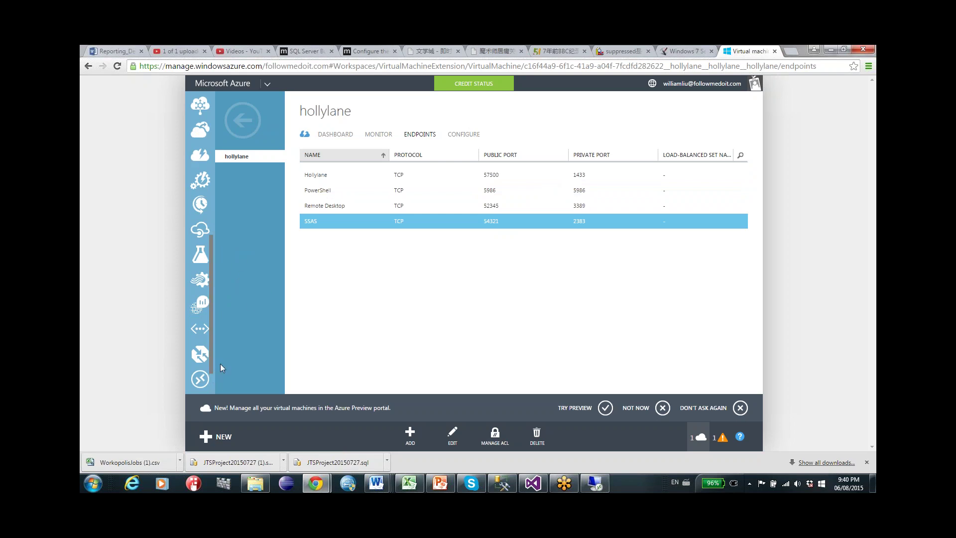
pyautogui.moveTo(211, 350); pyautogui.dragTo(216, 308)
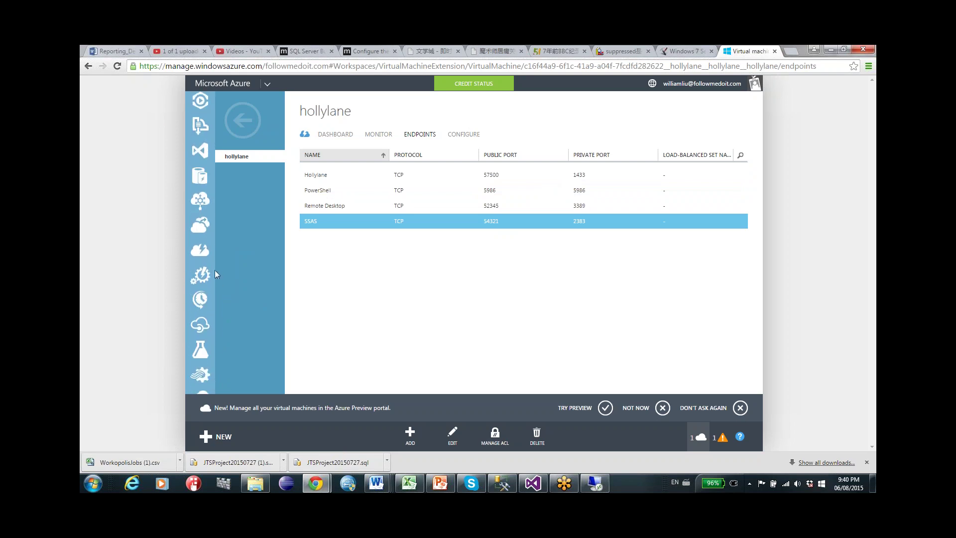
pyautogui.moveTo(213, 225); pyautogui.dragTo(225, 172)
pyautogui.scroll(2, 205, 172)
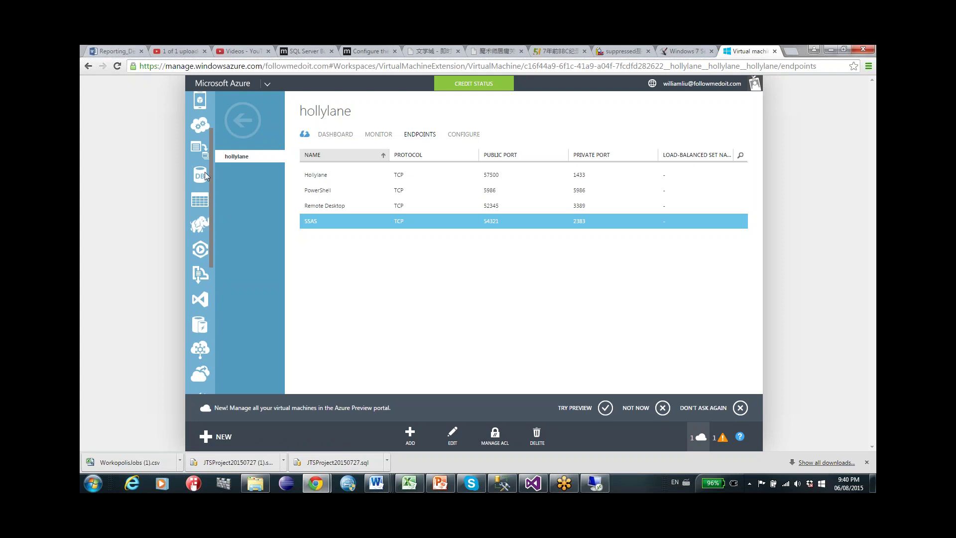
# - Go back from the VM page to the empty SQL Databases list, then return to the hollylane remote desktop
pyautogui.click(251, 126)
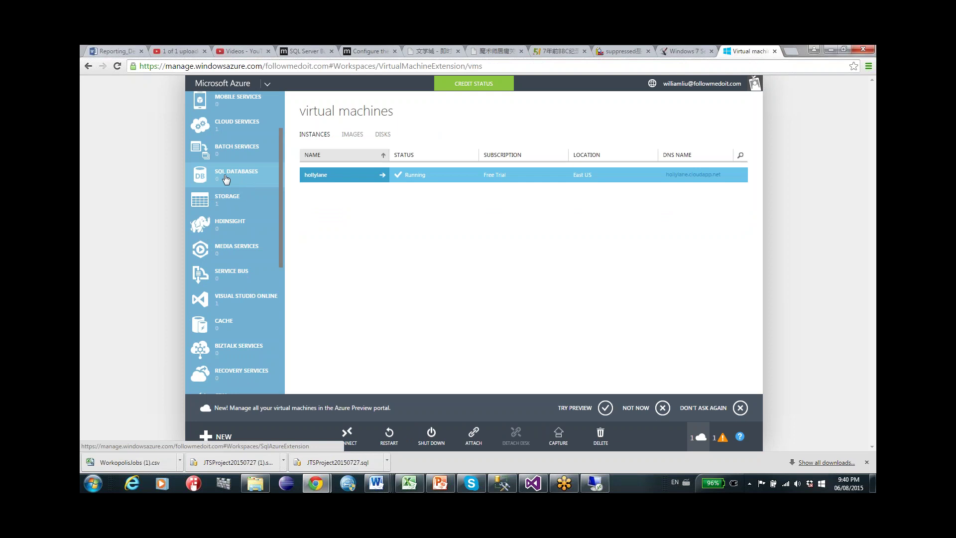
pyautogui.click(225, 179)
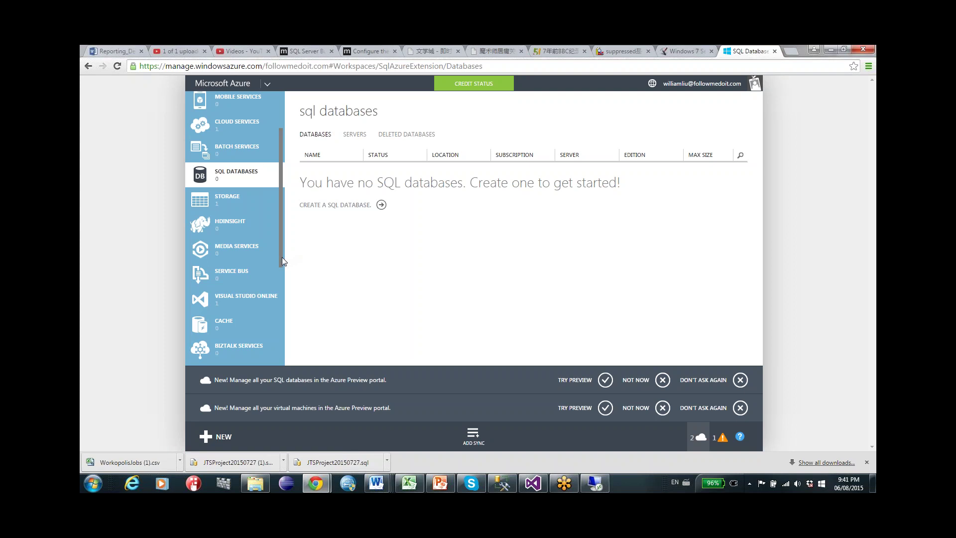
pyautogui.moveTo(282, 256); pyautogui.dragTo(270, 234)
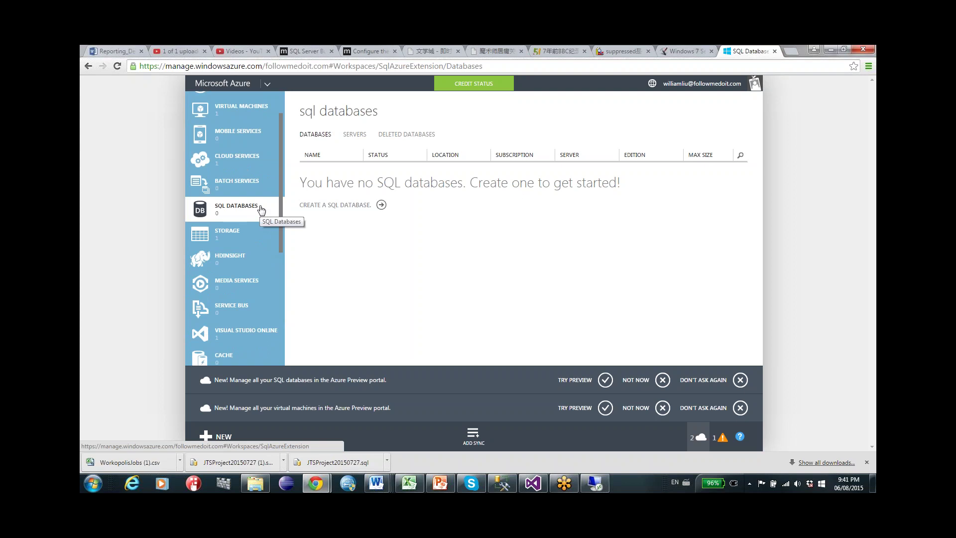
pyautogui.click(595, 483)
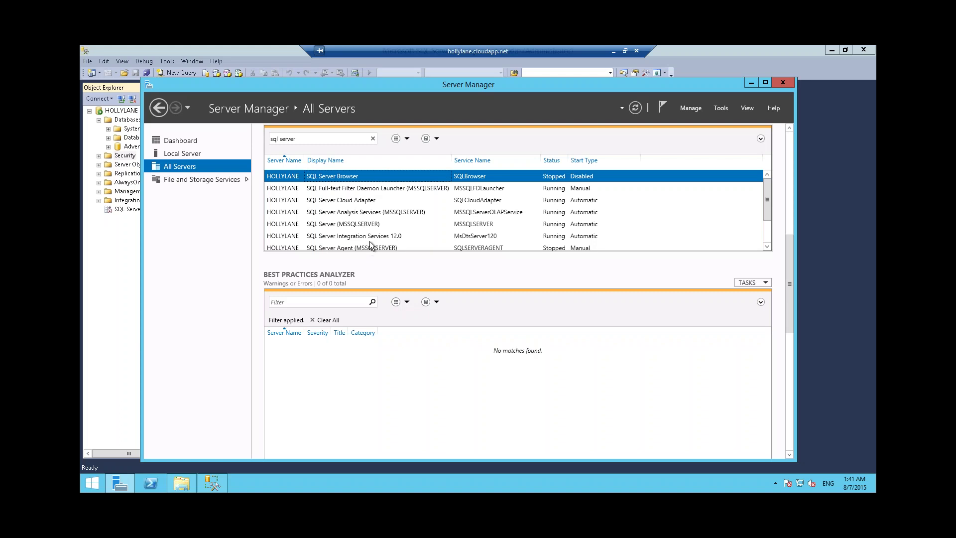
pyautogui.click(613, 50)
# - Check the HOLLYLANE Databases folder's actions in SSMS, then minimise the remote session to the local portal
pyautogui.click(122, 121)
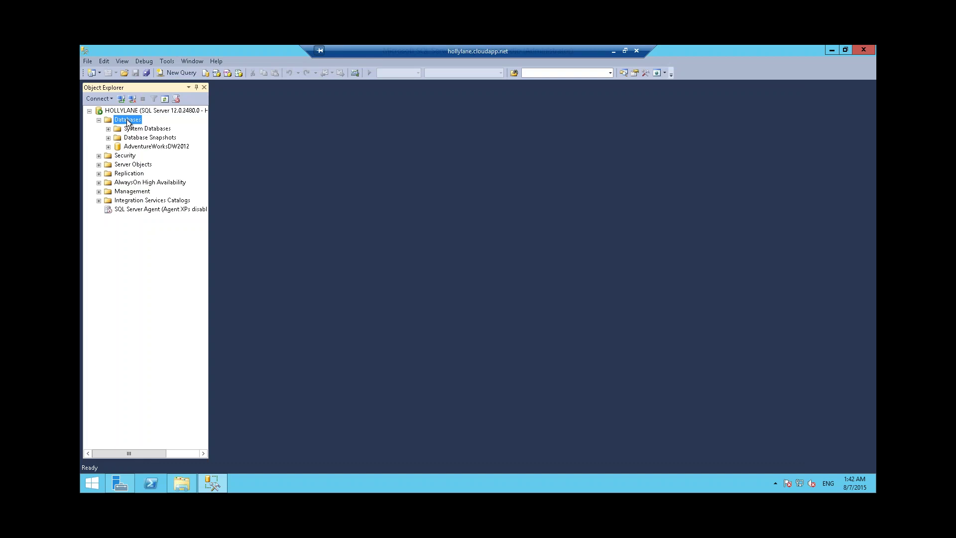
pyautogui.rightClick(127, 122)
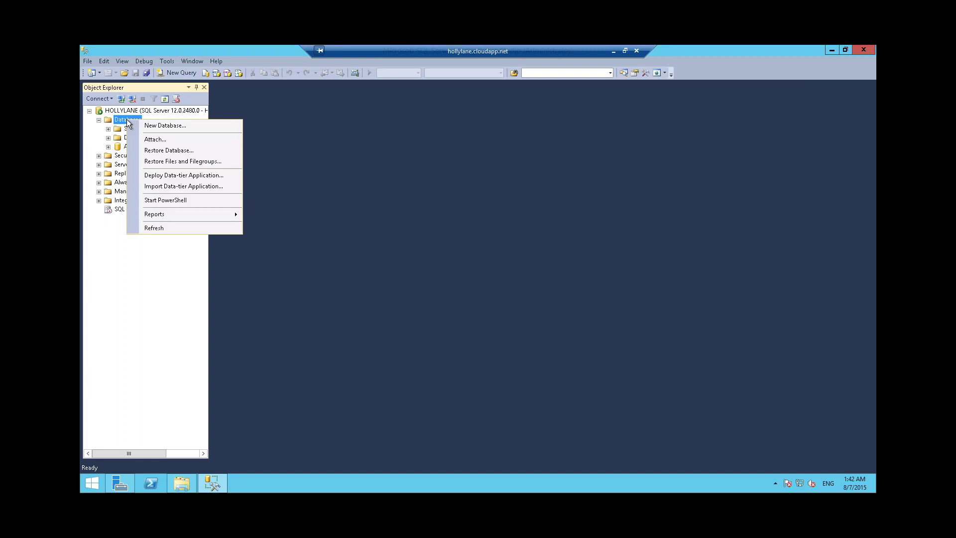
pyautogui.press('Escape')
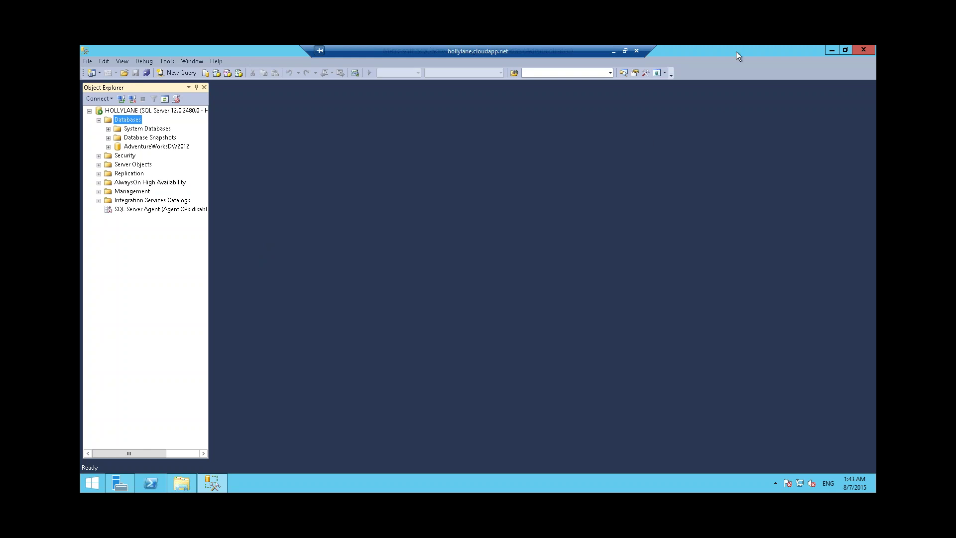
pyautogui.click(615, 52)
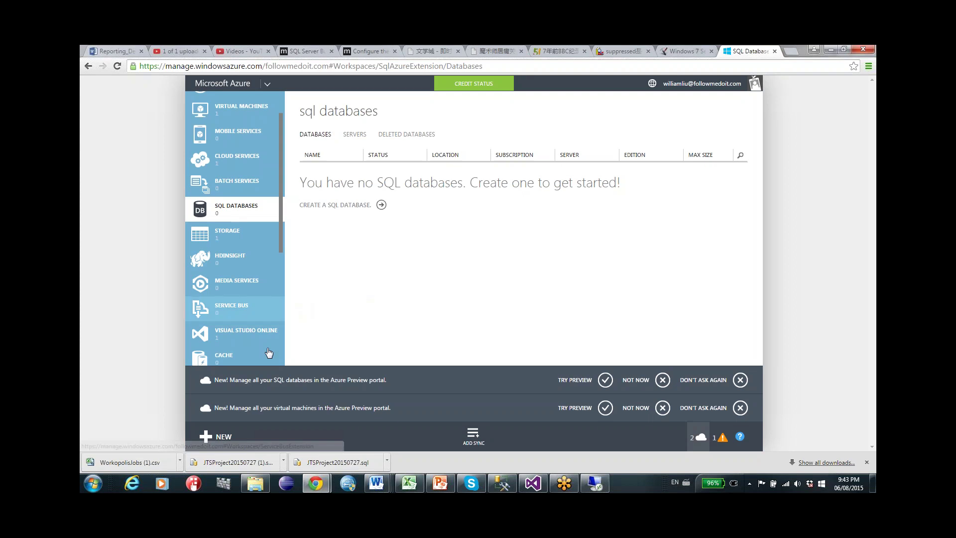
# - Scroll the portal's left navigation and open the Virtual Machines list showing hollylane Running in East US
pyautogui.scroll(-3, 234, 344)
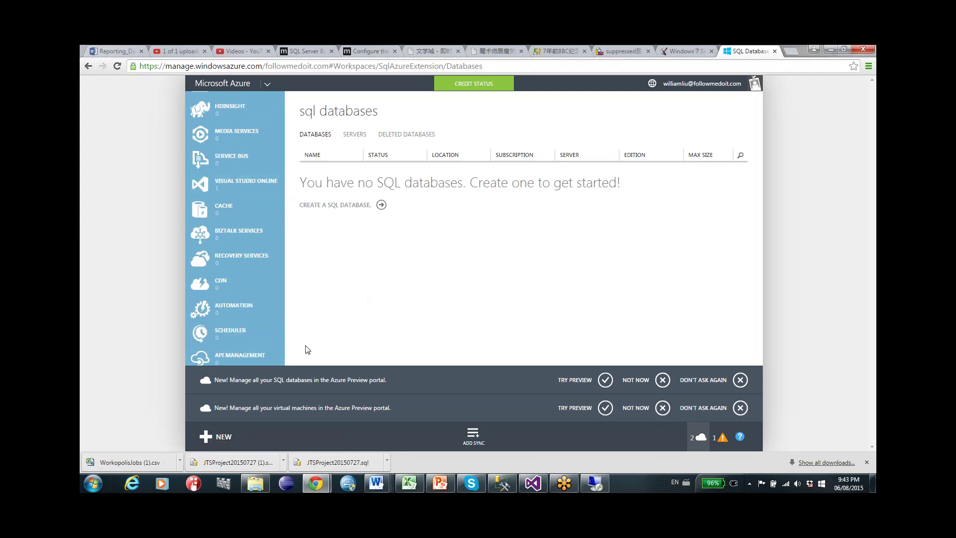
pyautogui.scroll(-2, 277, 336)
pyautogui.scroll(-1, 279, 330)
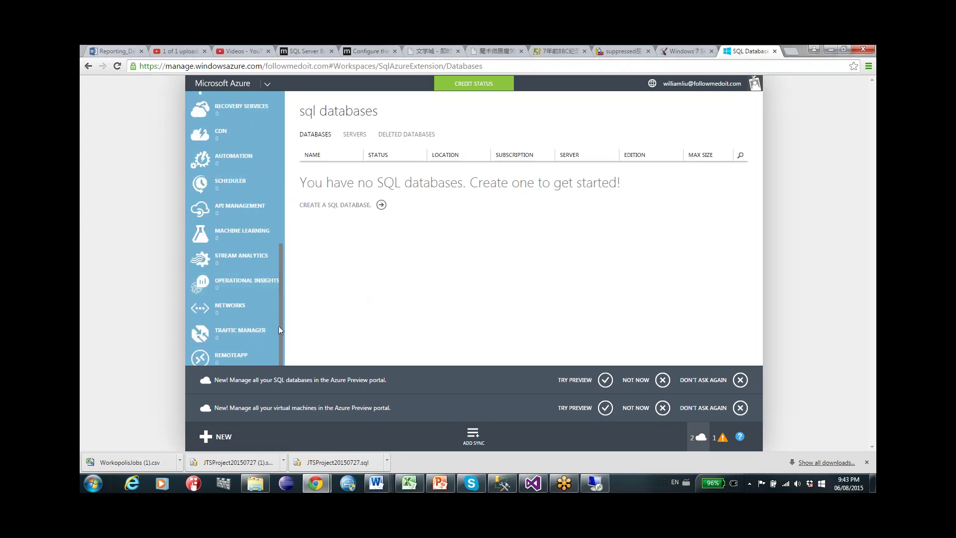
pyautogui.moveTo(281, 291); pyautogui.dragTo(293, 164)
pyautogui.click(264, 162)
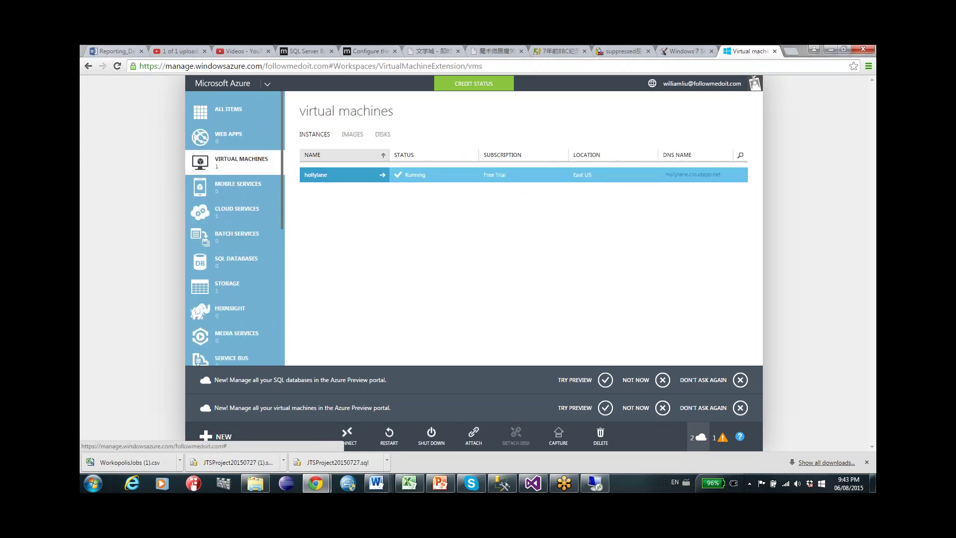
# - Open hollylane's quickstart page and bring up the NEW panel's Virtual Machine options, Quick Create or From Gallery
pyautogui.click(371, 175)
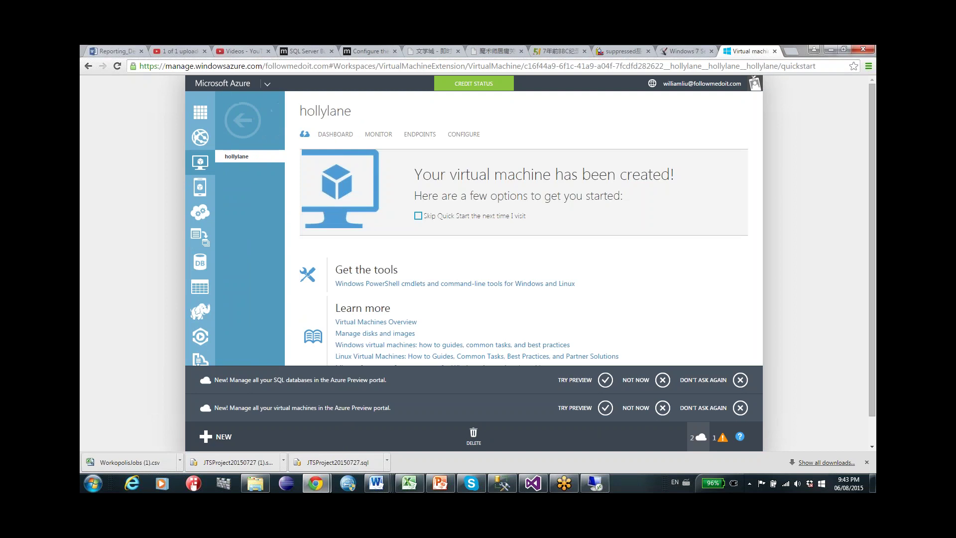
pyautogui.click(205, 436)
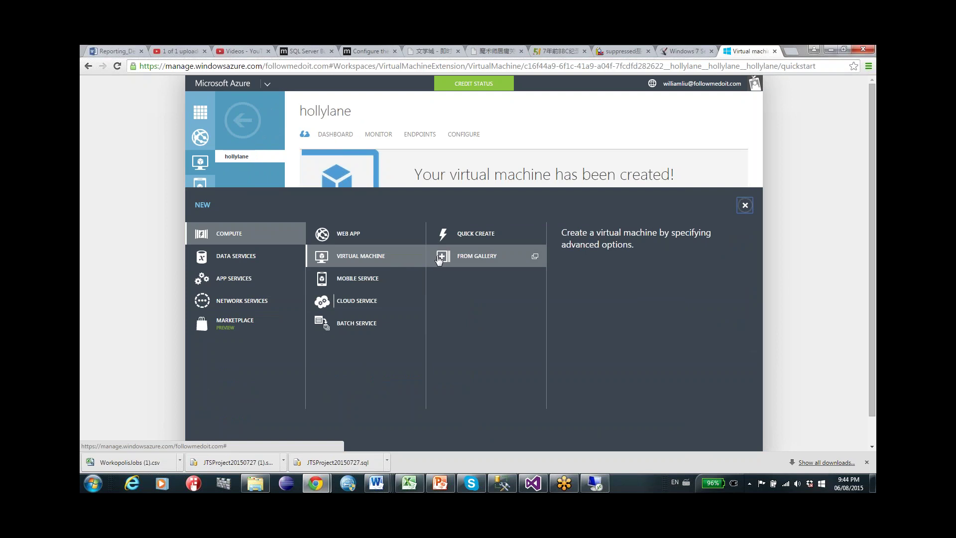
# - Browse the Data, App, Network and Cloud Service categories, then choose Compute > Virtual Machine > From Gallery
pyautogui.click(439, 258)
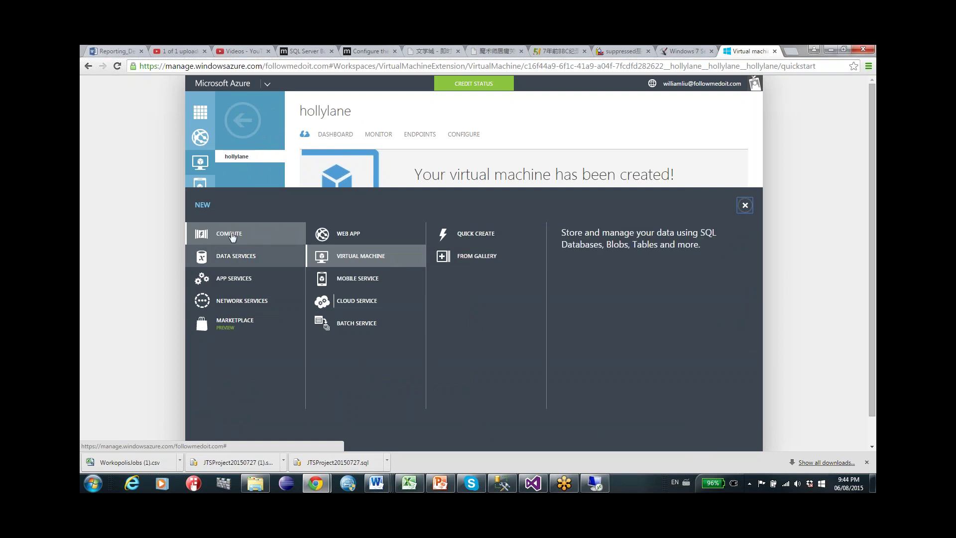
pyautogui.click(242, 258)
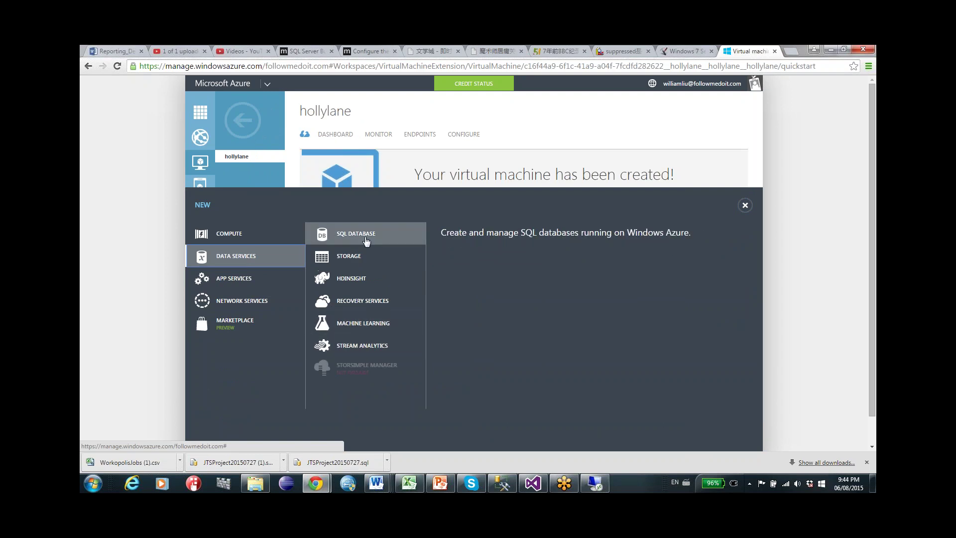
pyautogui.click(238, 279)
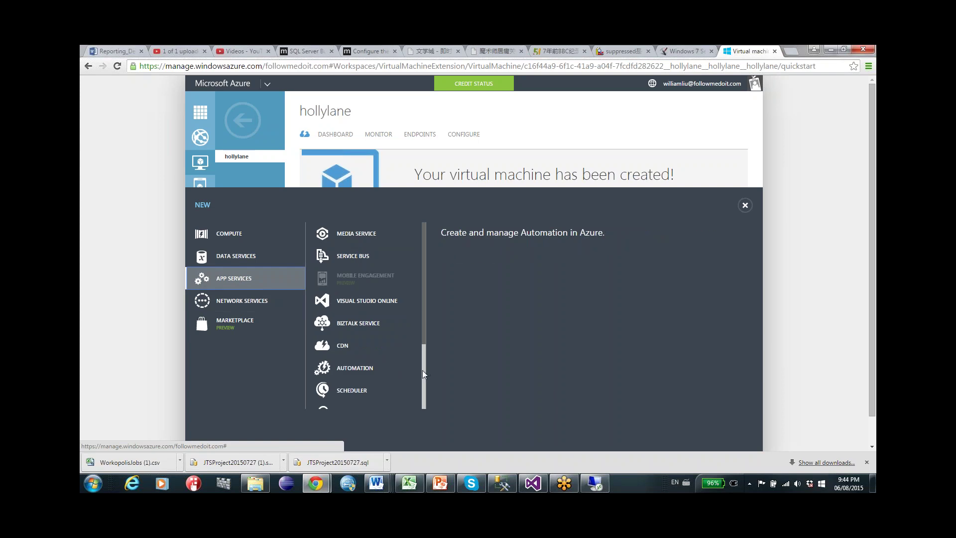
pyautogui.scroll(-2, 422, 369)
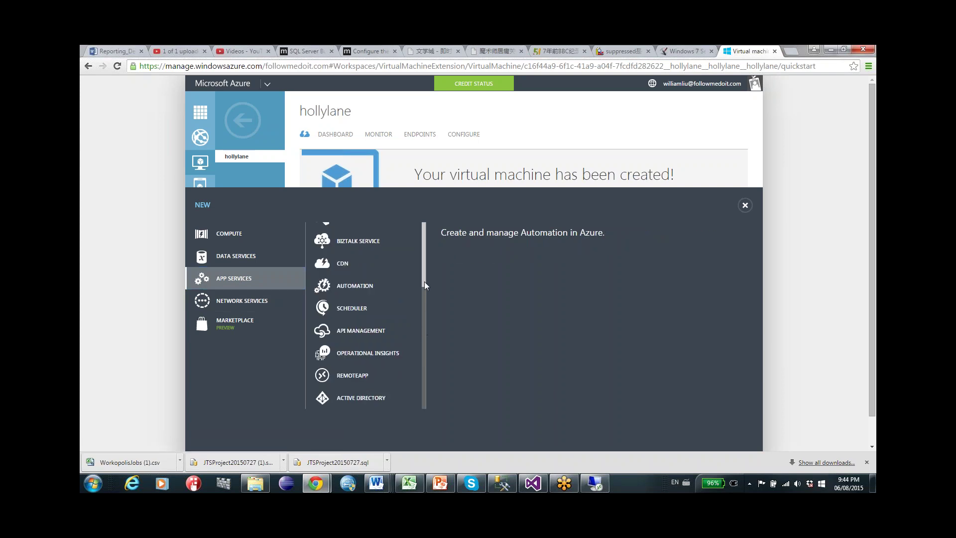
pyautogui.scroll(2, 424, 279)
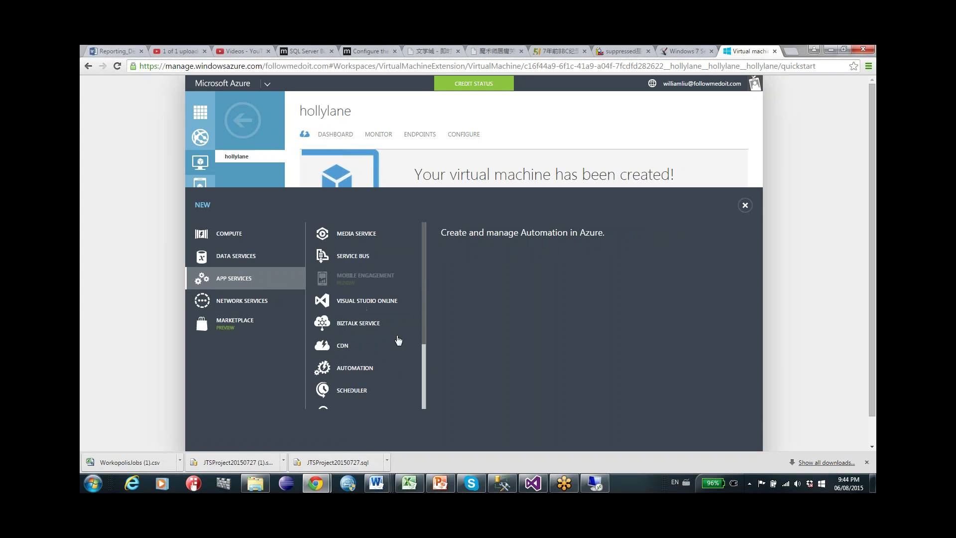
pyautogui.scroll(-1, 399, 340)
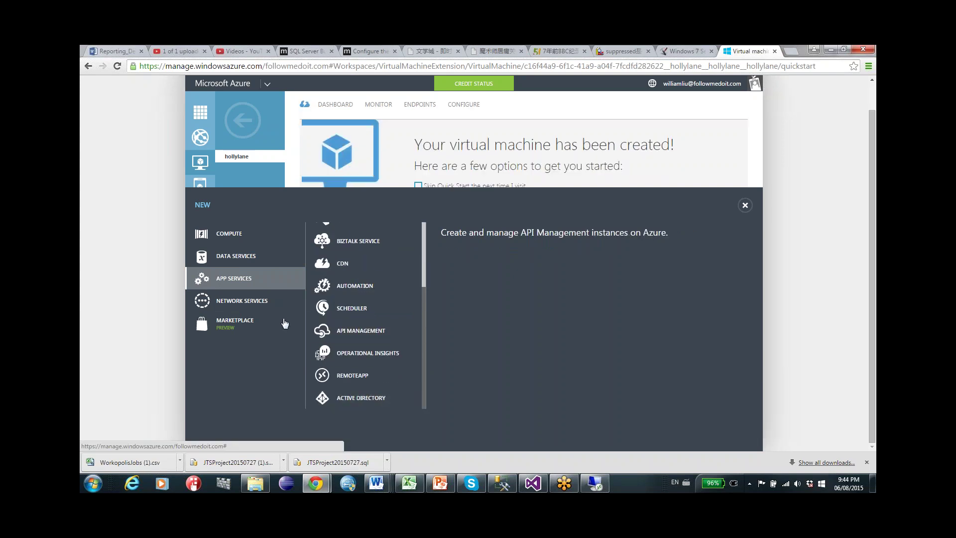
pyautogui.click(254, 301)
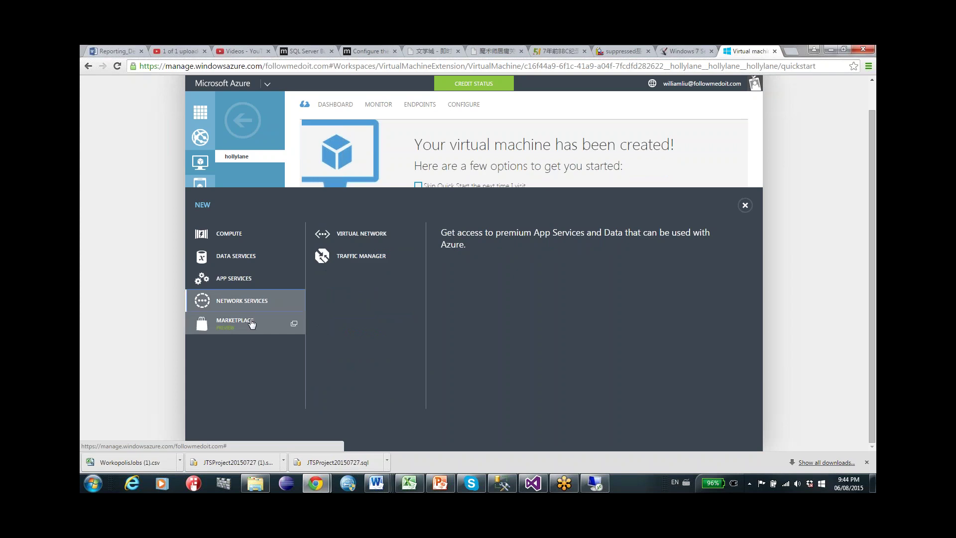
pyautogui.click(262, 235)
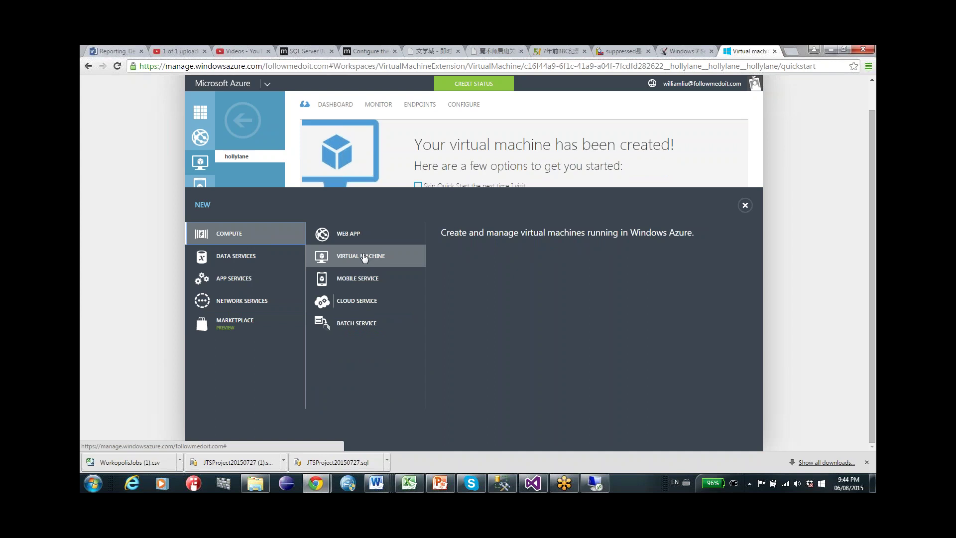
pyautogui.click(363, 301)
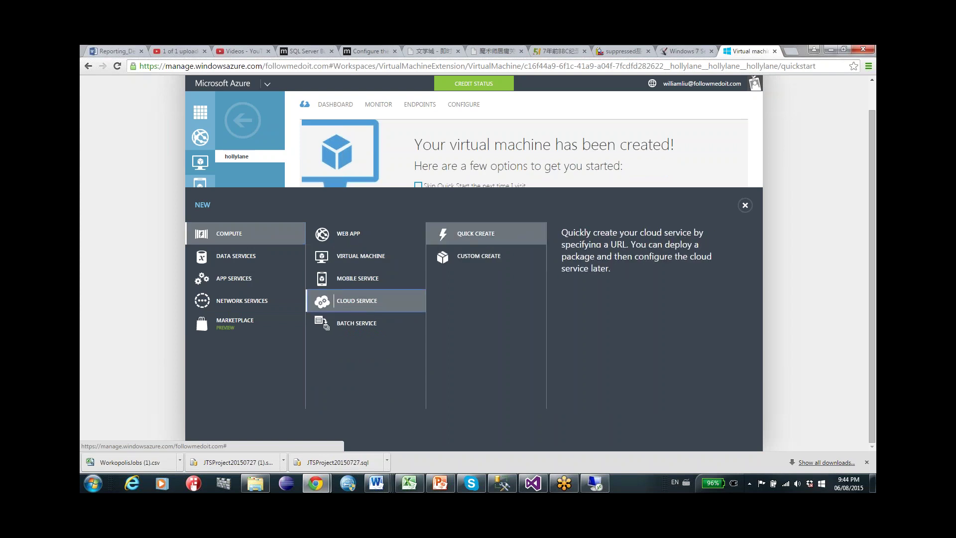
pyautogui.click(375, 261)
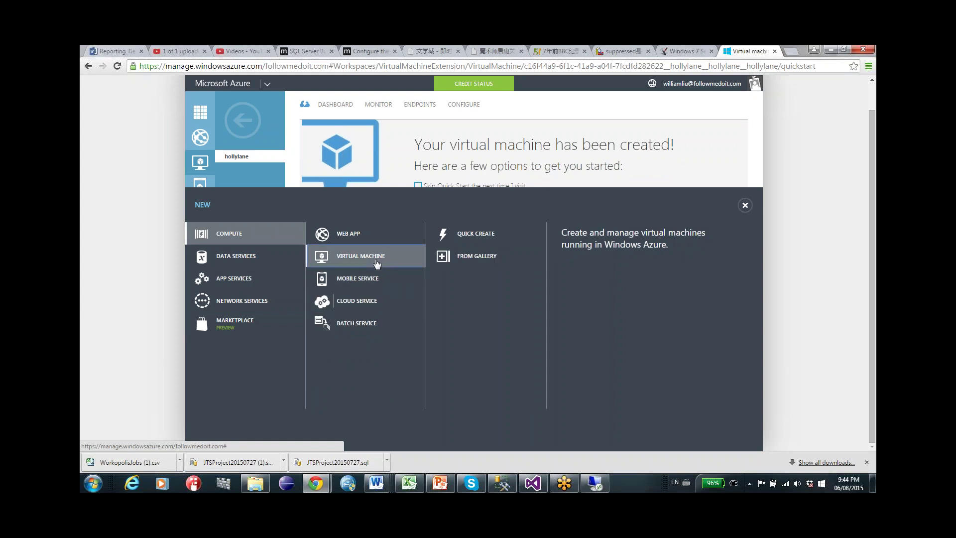
pyautogui.click(473, 257)
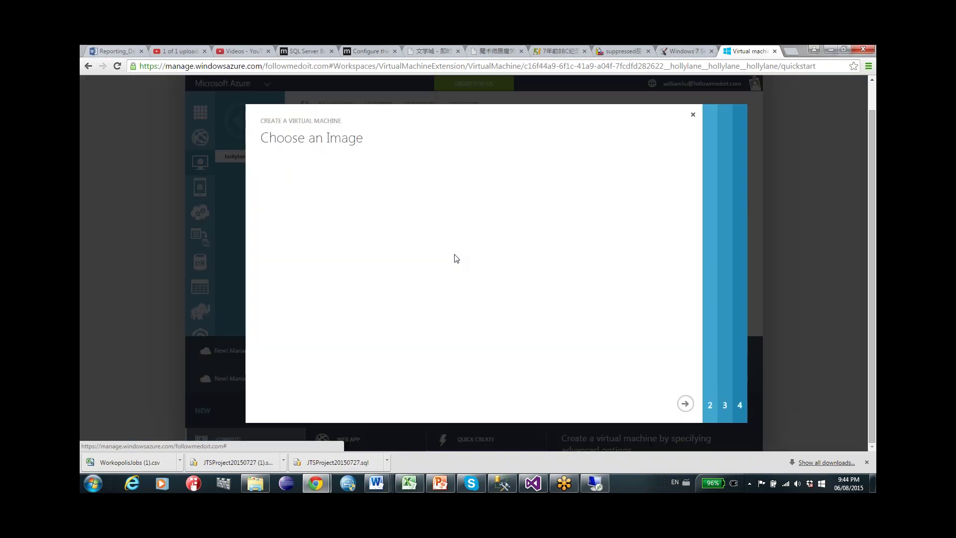
# - Filter the image gallery to SQL Server and select the SQL Server 2014 RTM Standard image
pyautogui.scroll(-1, 348, 261)
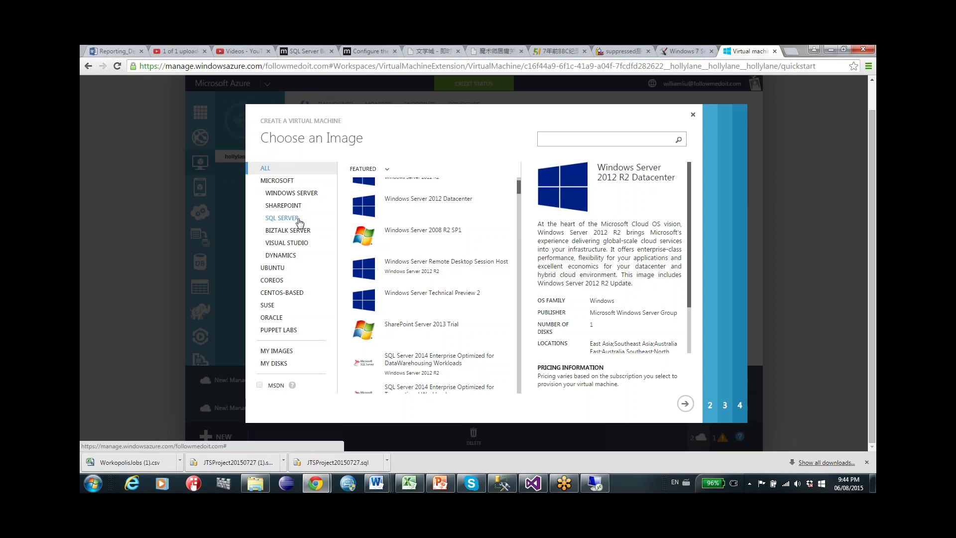
pyautogui.click(298, 220)
pyautogui.scroll(-5, 461, 293)
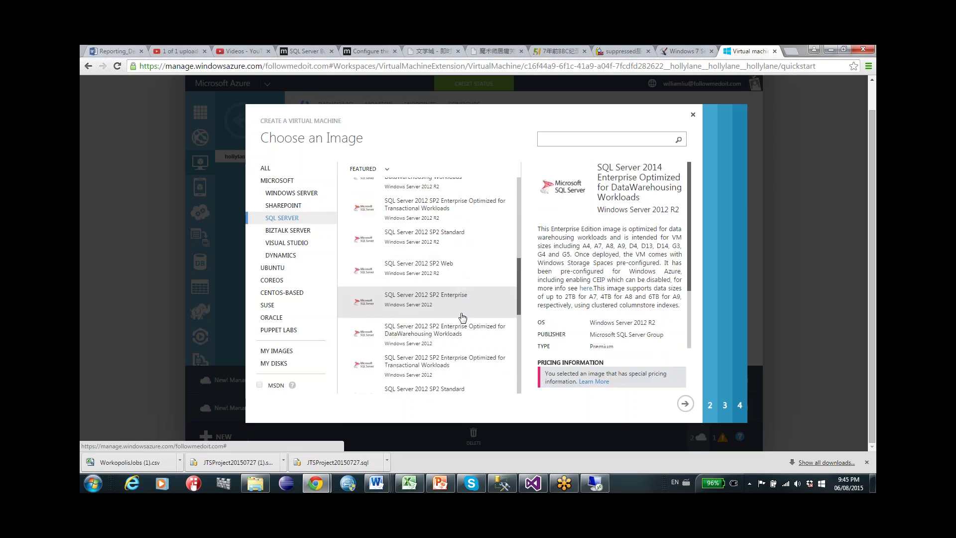
pyautogui.scroll(-4, 462, 308)
pyautogui.scroll(3, 463, 317)
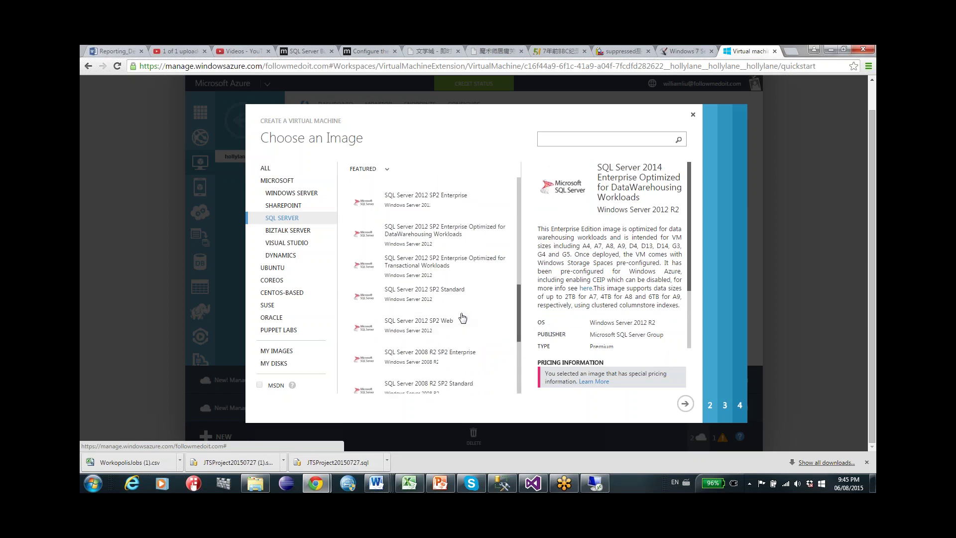
pyautogui.scroll(1, 463, 317)
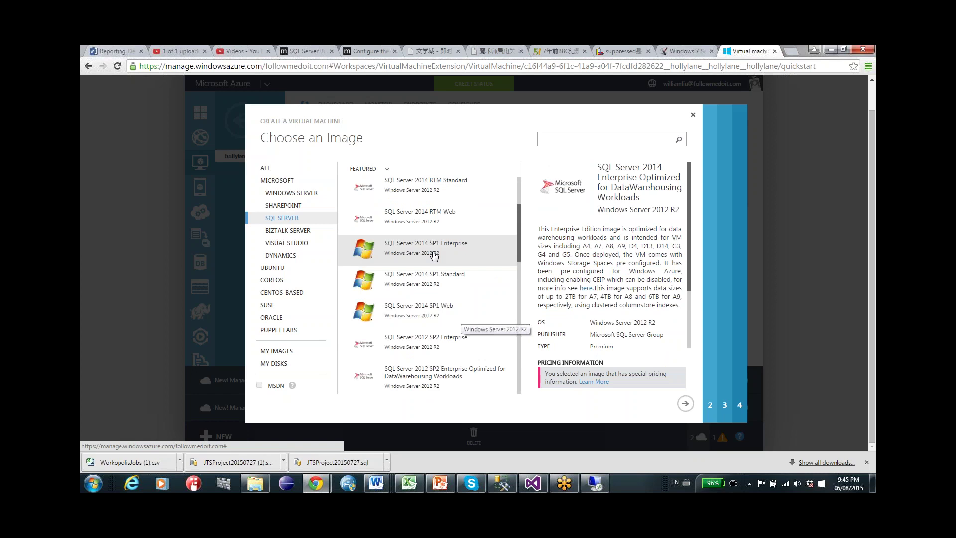
pyautogui.scroll(1, 446, 252)
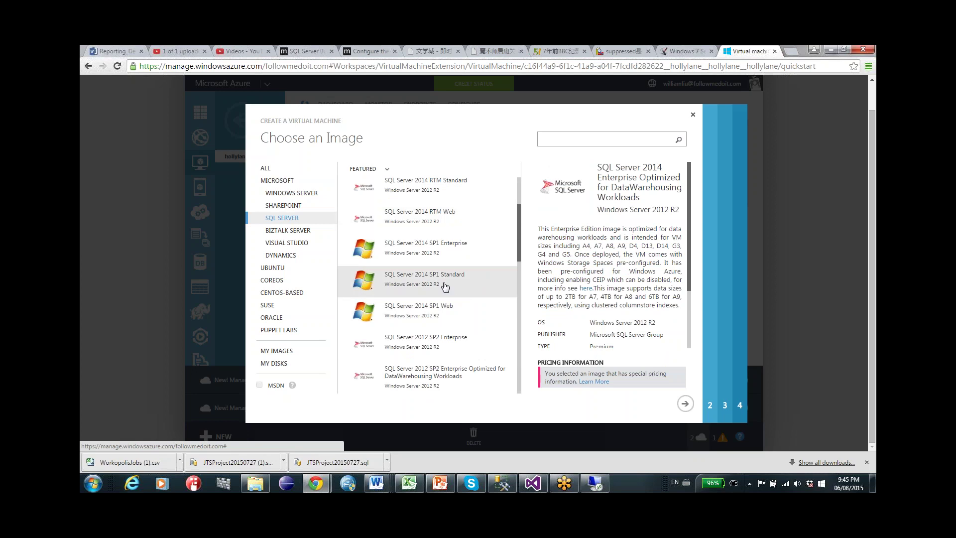
pyautogui.scroll(2, 444, 286)
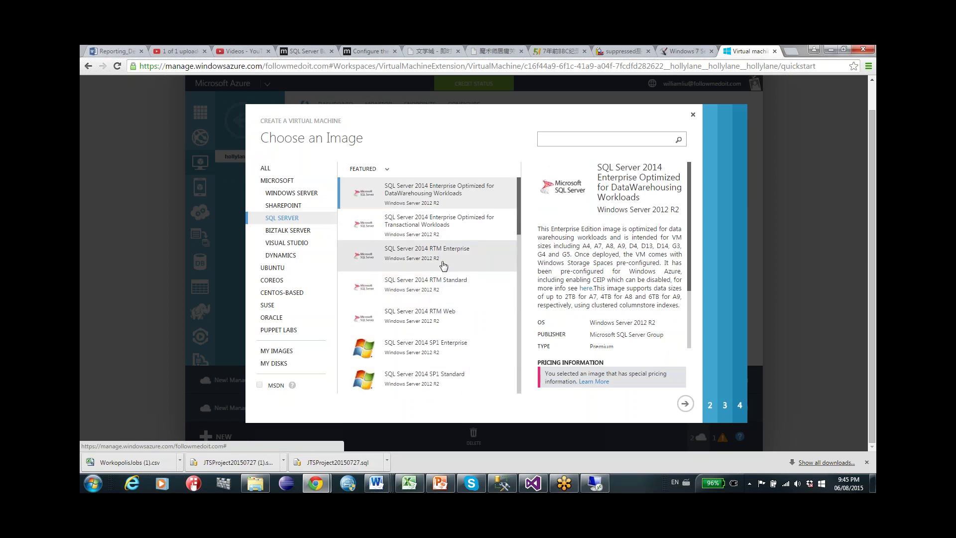
pyautogui.click(440, 294)
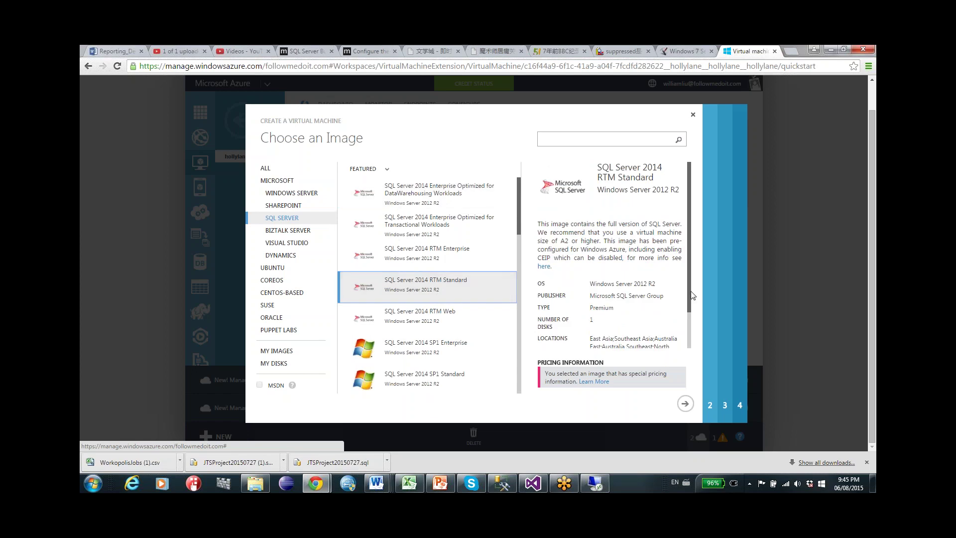
# - Check its recommended A2 size, view the SQL Server 2014 RTM Web image, then close the chooser
pyautogui.moveTo(690, 298); pyautogui.dragTo(686, 333)
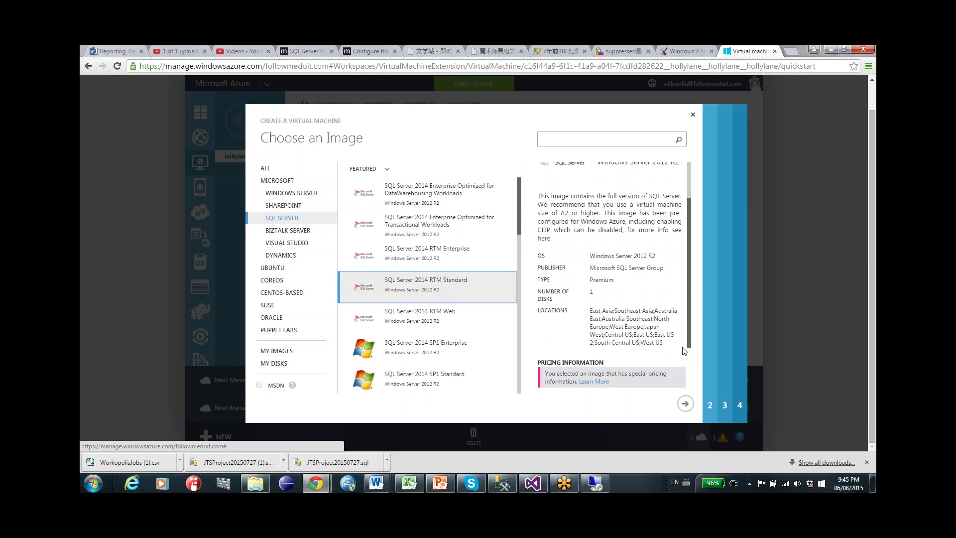
pyautogui.scroll(1, 682, 267)
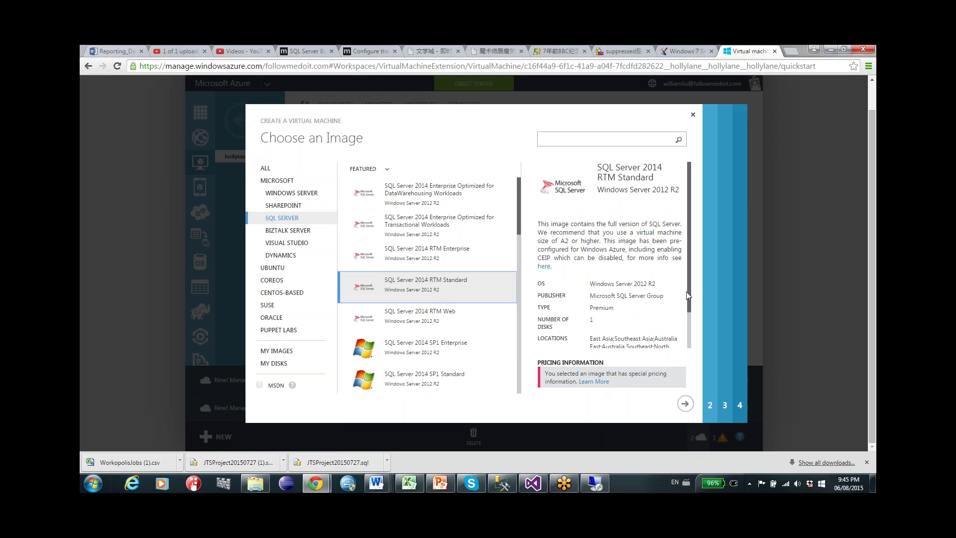
pyautogui.scroll(-1, 690, 301)
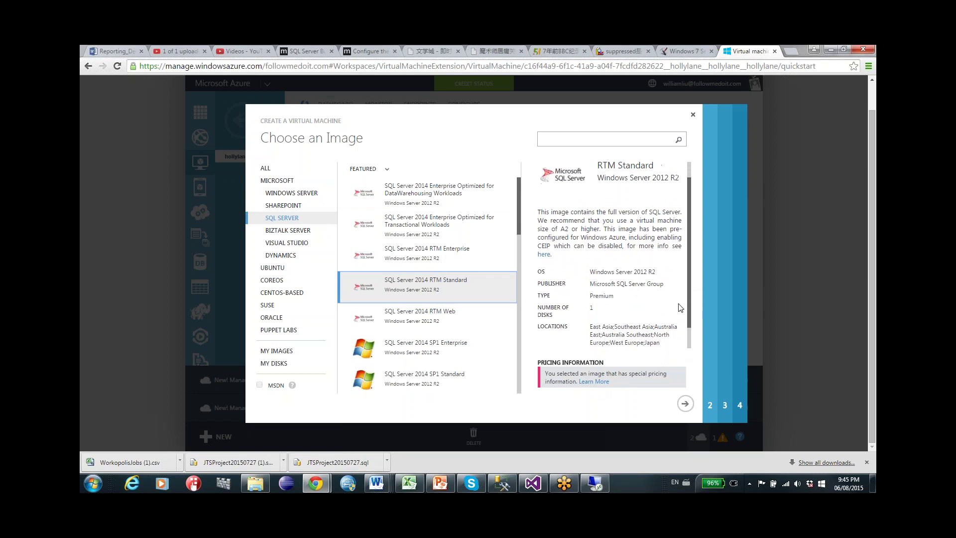
pyautogui.moveTo(564, 229); pyautogui.dragTo(575, 228)
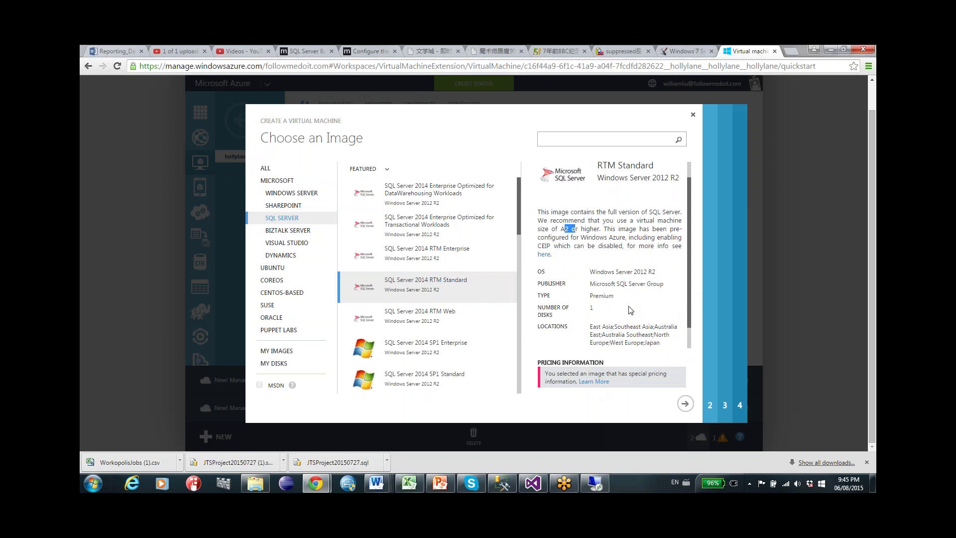
pyautogui.click(575, 229)
pyautogui.click(438, 319)
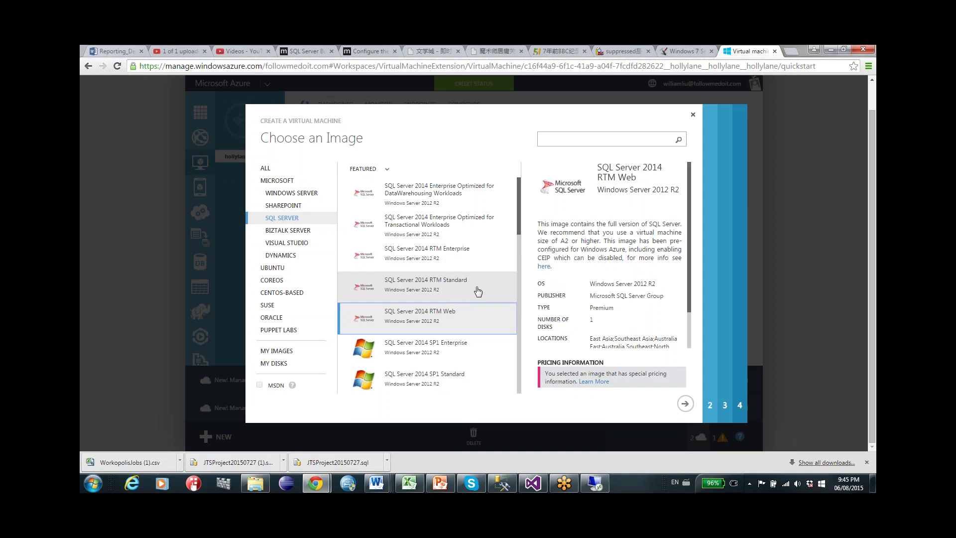
pyautogui.click(693, 116)
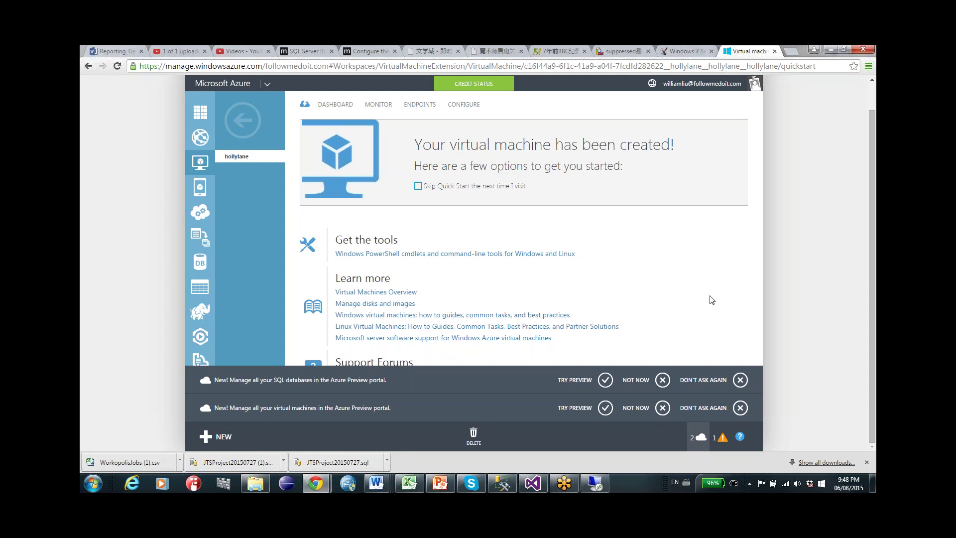
pyautogui.moveTo(597, 488)
pyautogui.click(592, 482)
# - Briefly restore the hollylane remote desktop, minimise it, then switch to Management Studio from the taskbar
pyautogui.moveTo(595, 483)
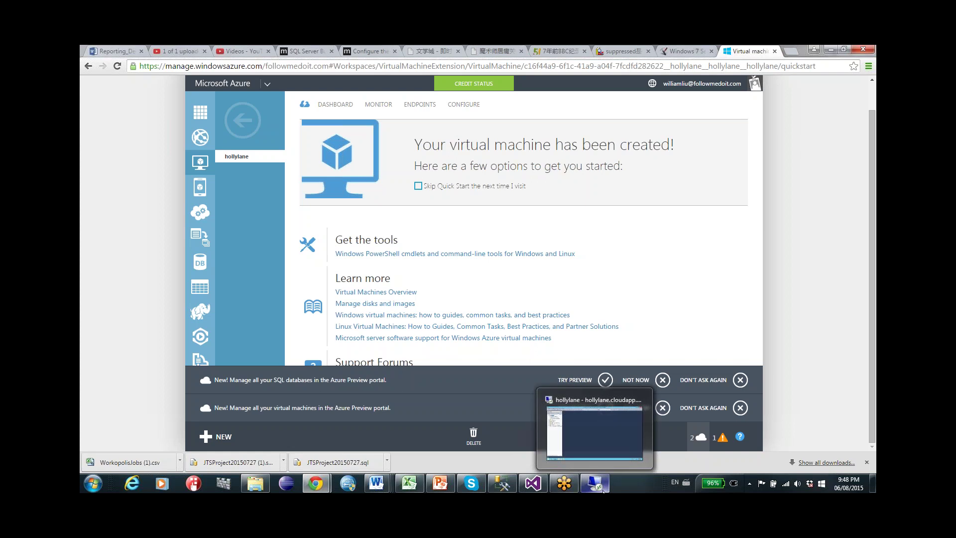
pyautogui.click(611, 432)
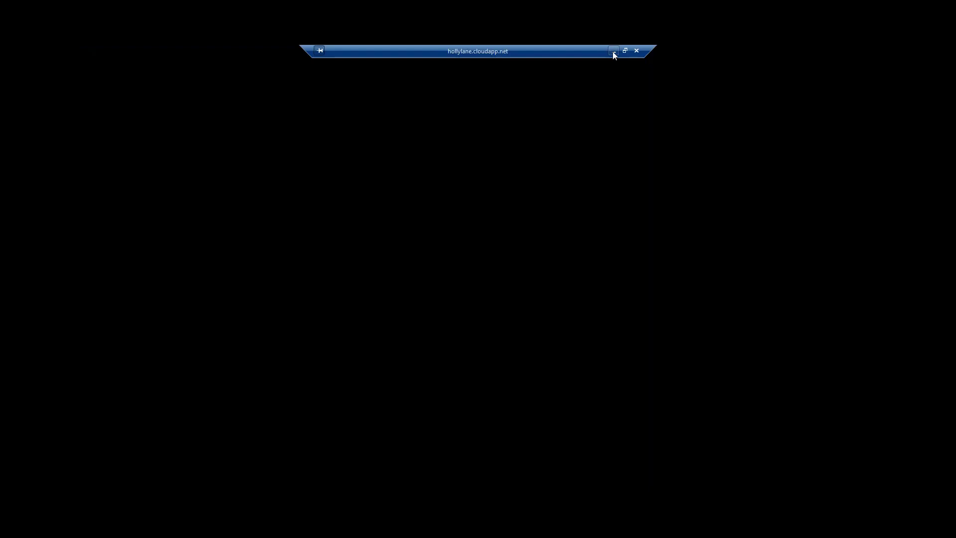
pyautogui.click(612, 50)
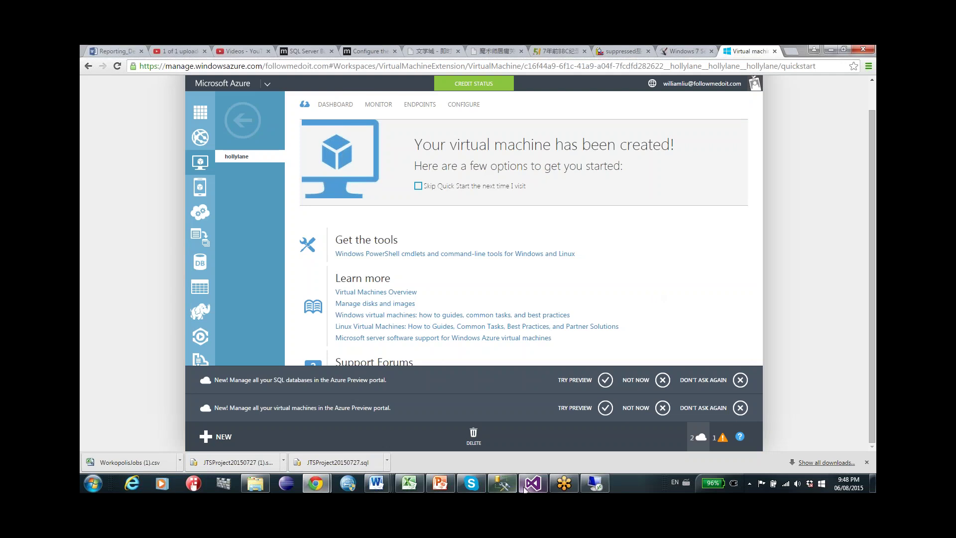
pyautogui.moveTo(530, 487)
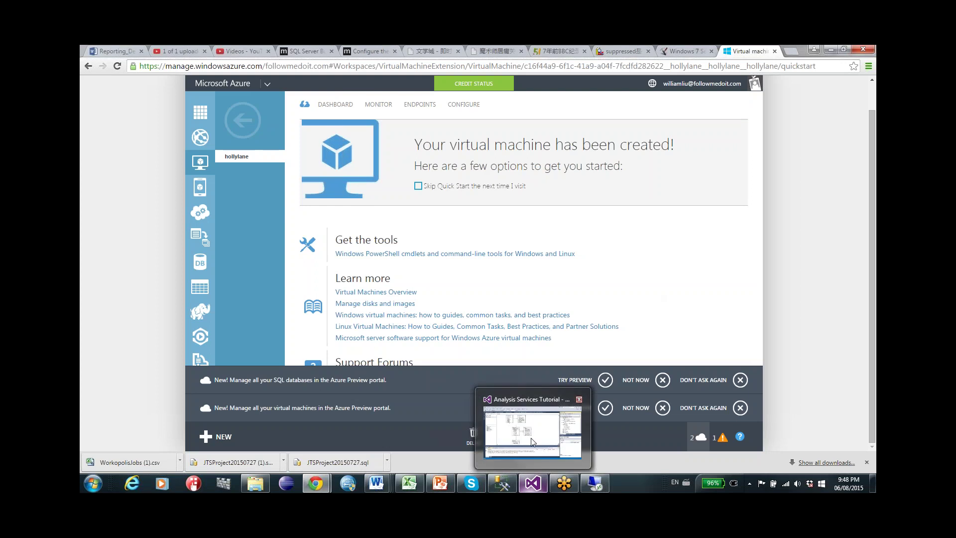
pyautogui.moveTo(530, 436)
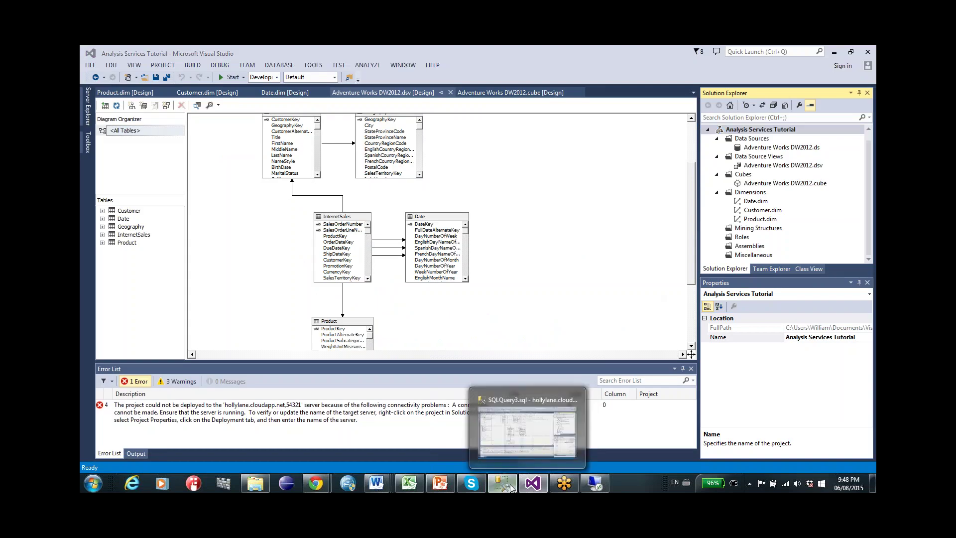
pyautogui.click(510, 487)
# - Select AdventureWorksDW2012 on the hollylane server and review its context-menu actions
pyautogui.click(147, 230)
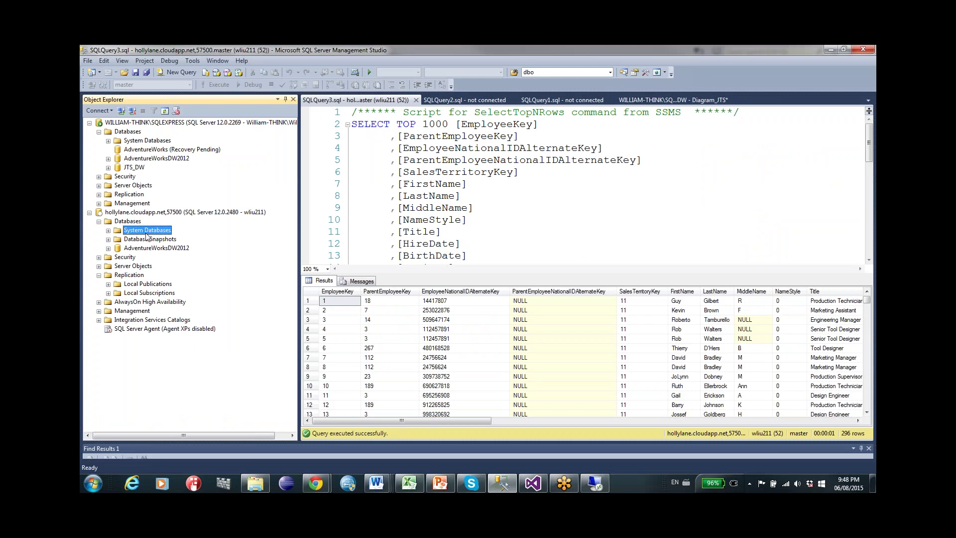
pyautogui.click(148, 249)
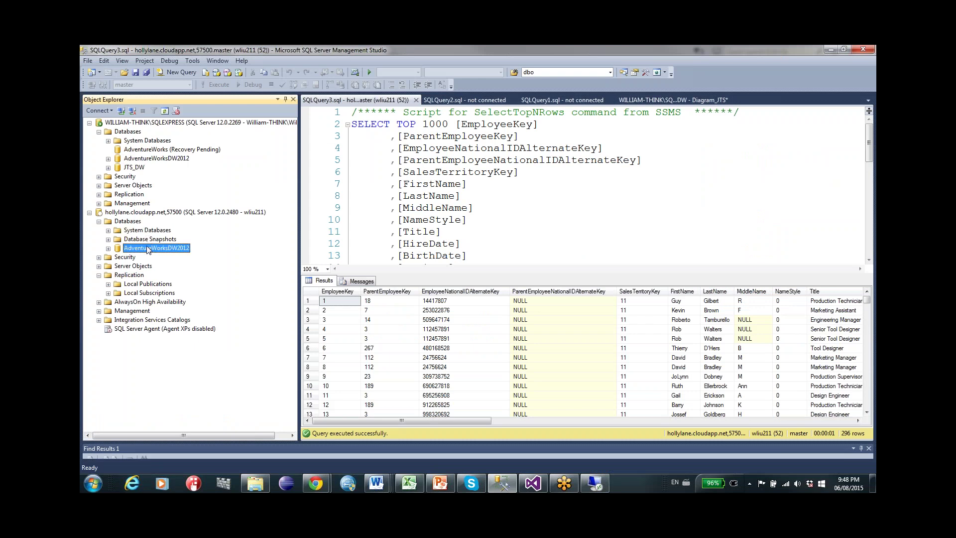
pyautogui.rightClick(149, 249)
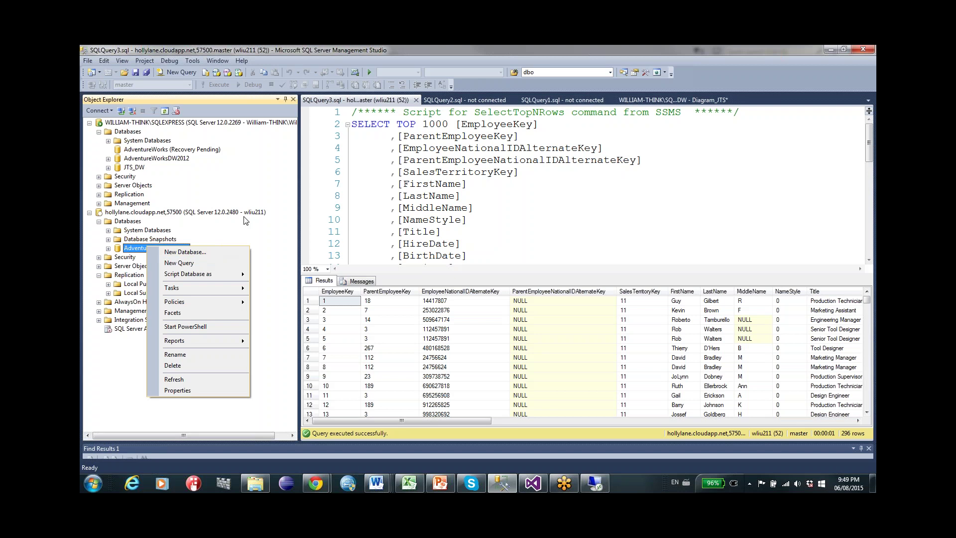
pyautogui.click(234, 232)
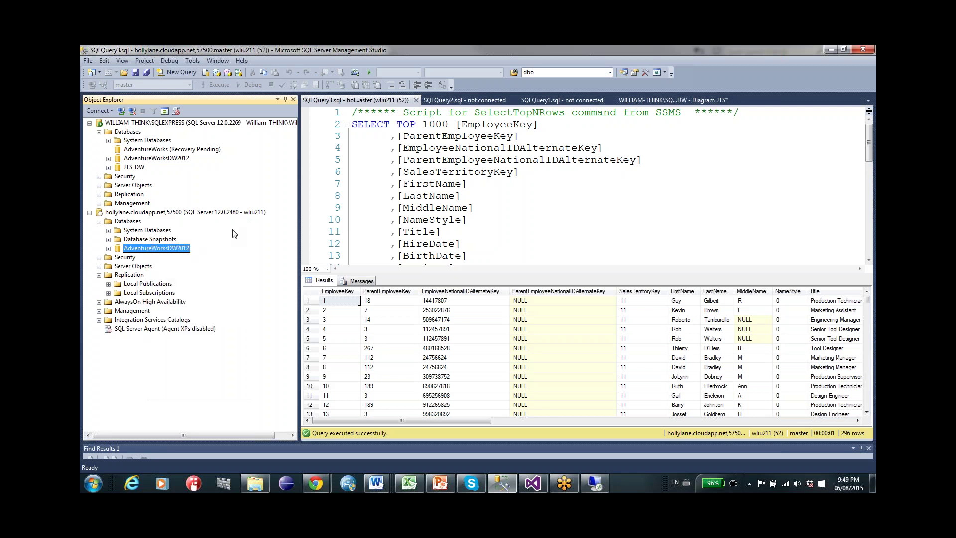
pyautogui.rightClick(167, 253)
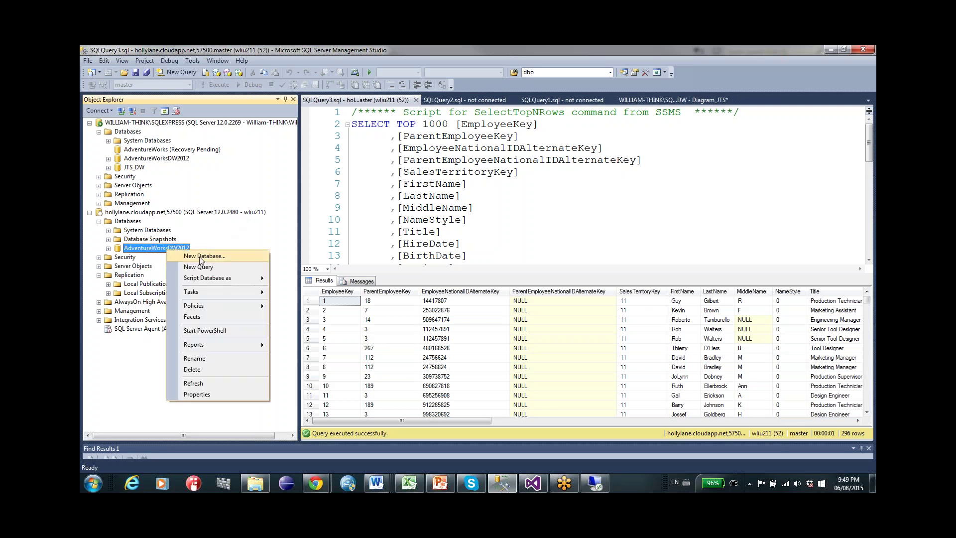
pyautogui.moveTo(170, 277)
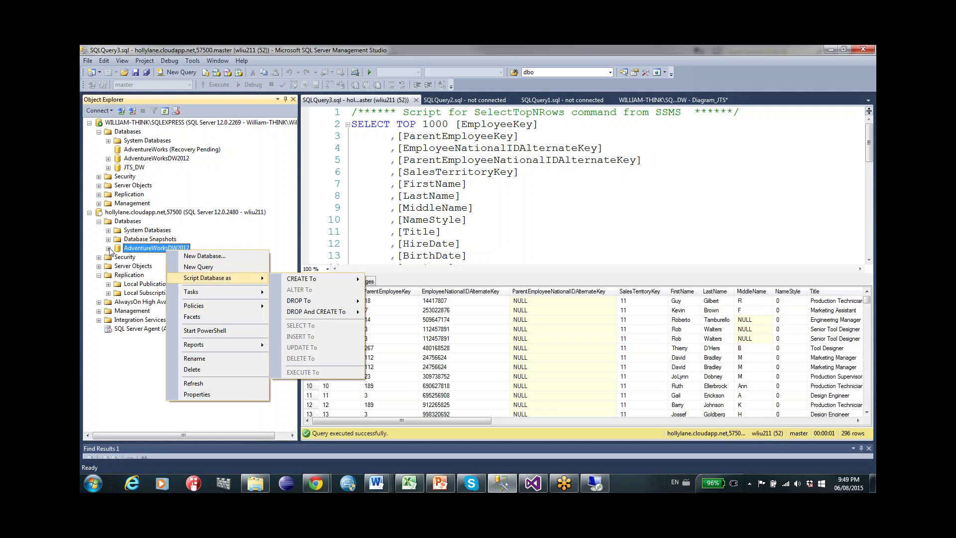
# - Expand its tables, check dbo.AdventureWorksDWBuildVersion's actions, then select the hollylane.cloudapp.net,57500 connection
pyautogui.click(109, 248)
pyautogui.click(173, 169)
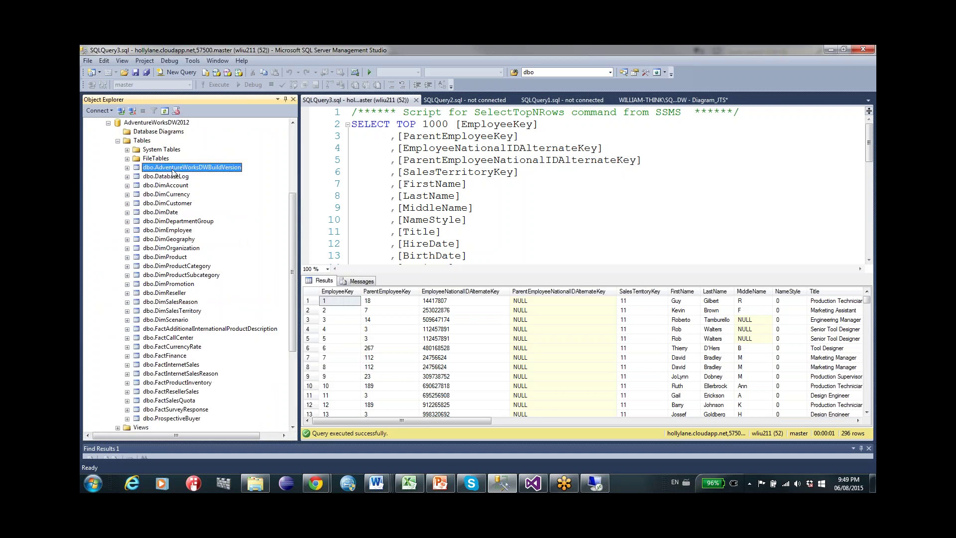
pyautogui.rightClick(173, 171)
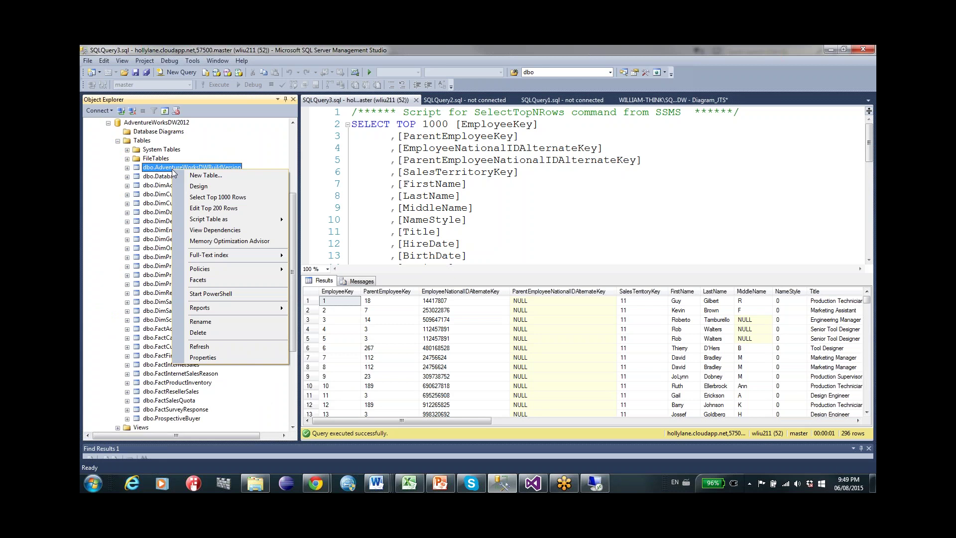
pyautogui.click(146, 169)
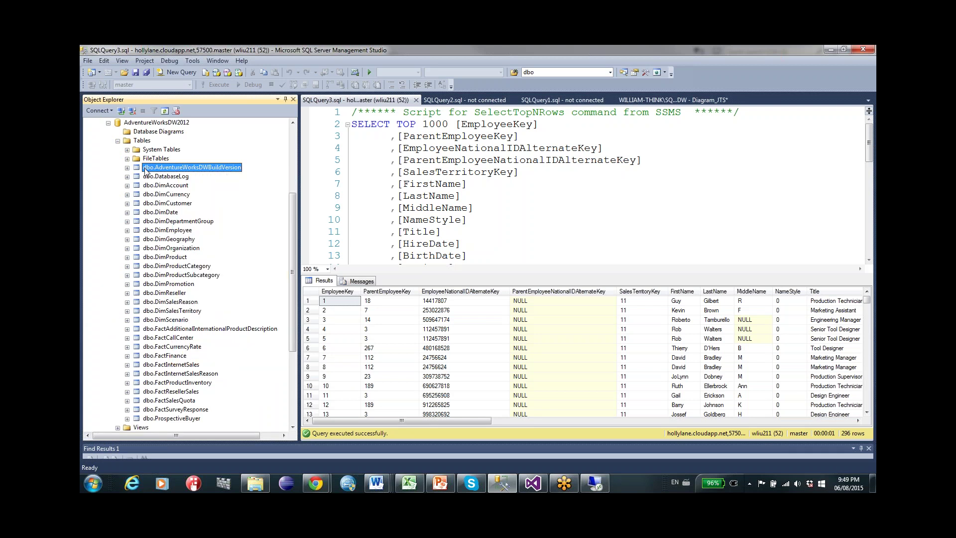
pyautogui.click(118, 142)
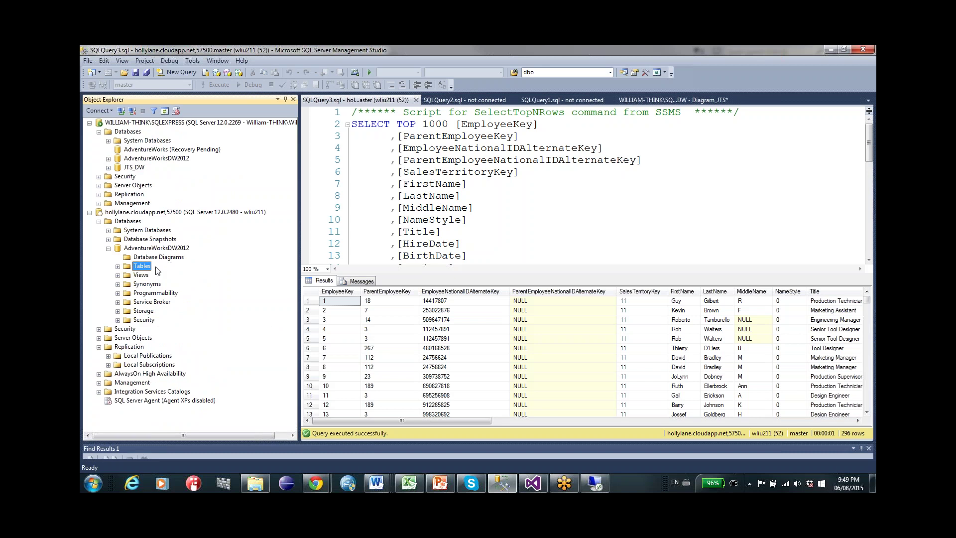
pyautogui.click(193, 211)
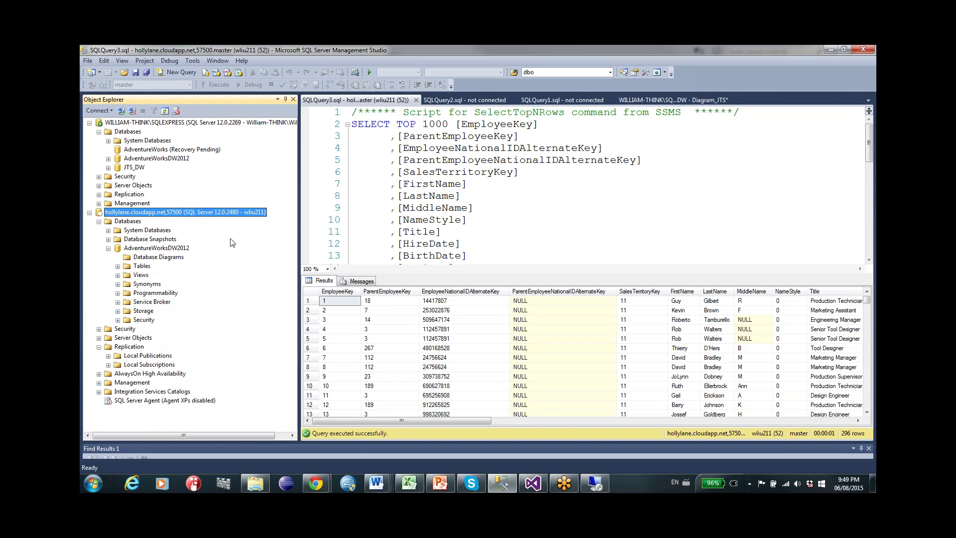
# - Widen Object Explorer in the hollylane session to show full database names, then minimise the session
pyautogui.moveTo(608, 490)
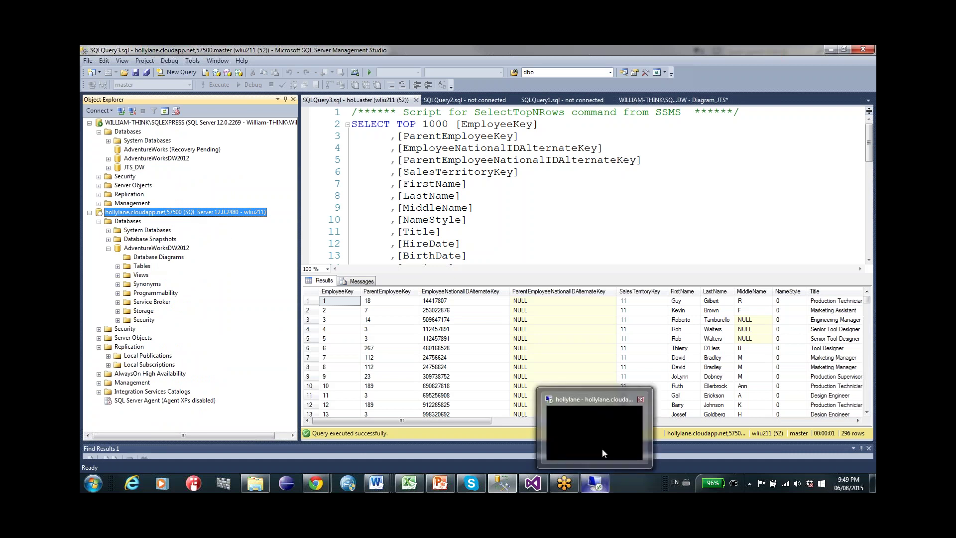
pyautogui.click(602, 449)
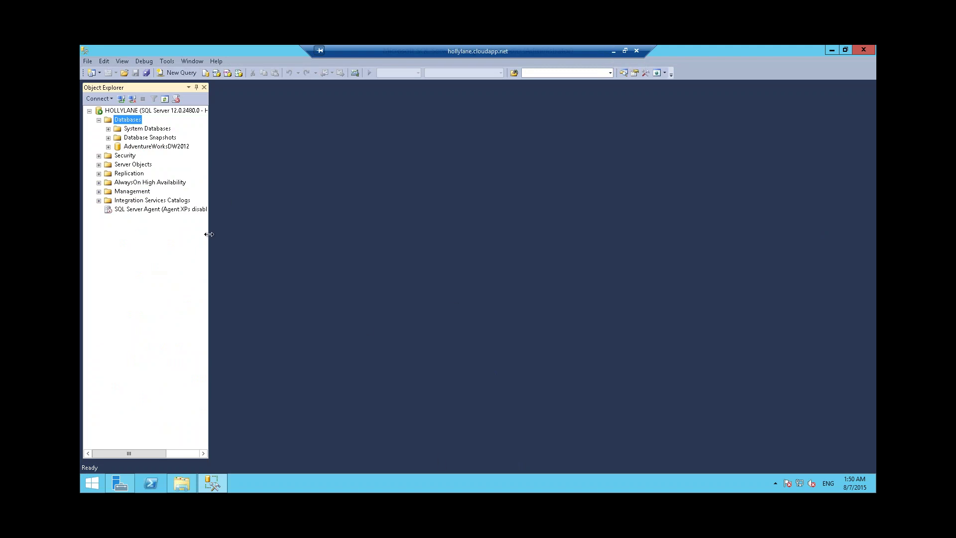
pyautogui.moveTo(211, 231); pyautogui.dragTo(291, 230)
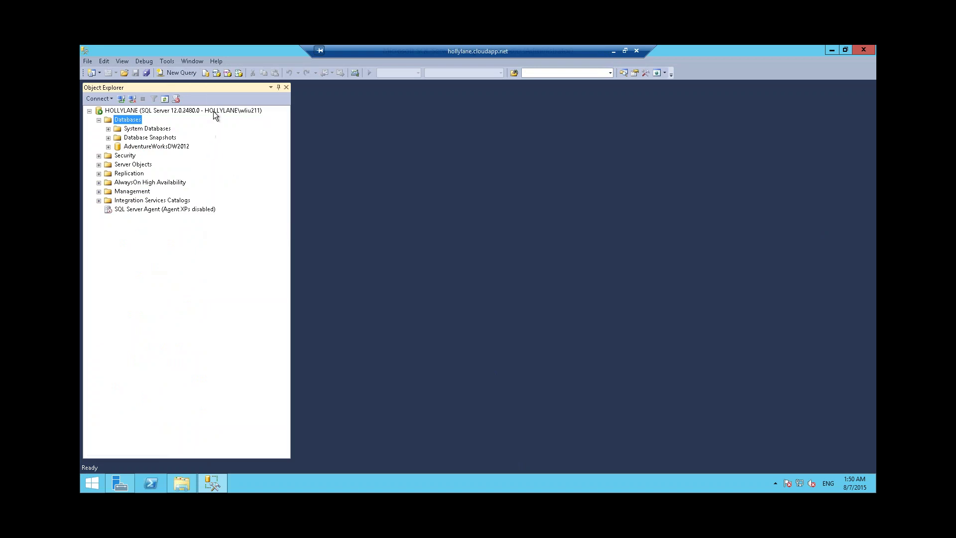
pyautogui.click(612, 51)
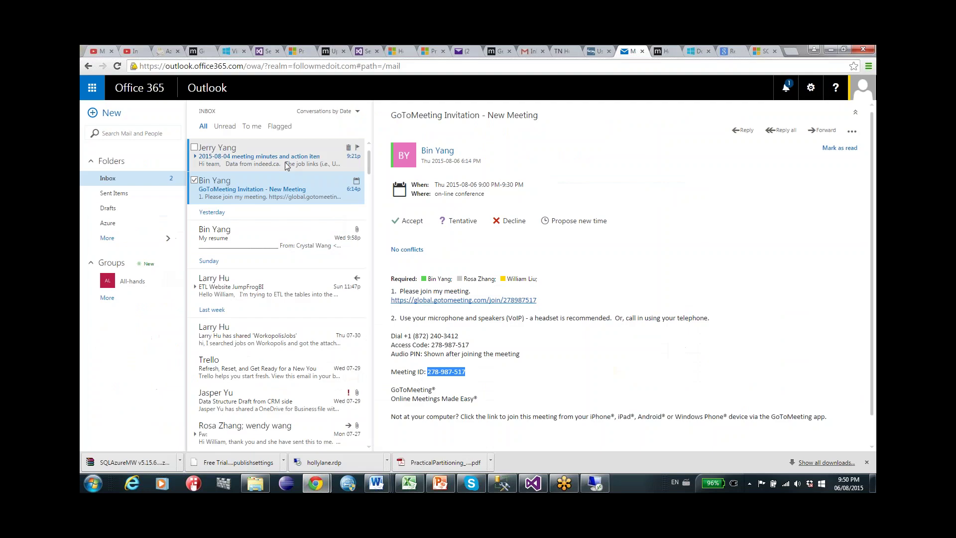
# - Read the 2015-08-04 meeting minutes and action items email, then restore the hollylane remote desktop
pyautogui.click(286, 163)
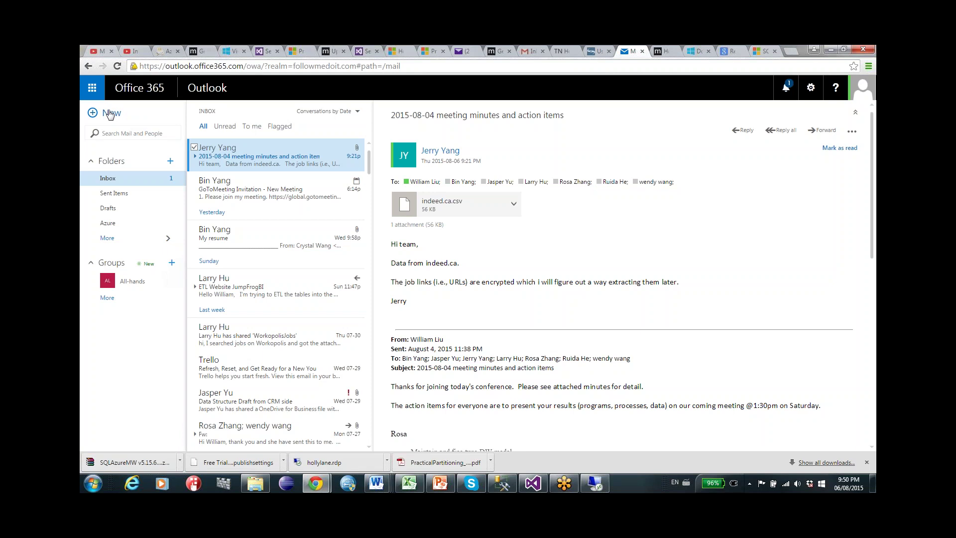
pyautogui.moveTo(587, 489)
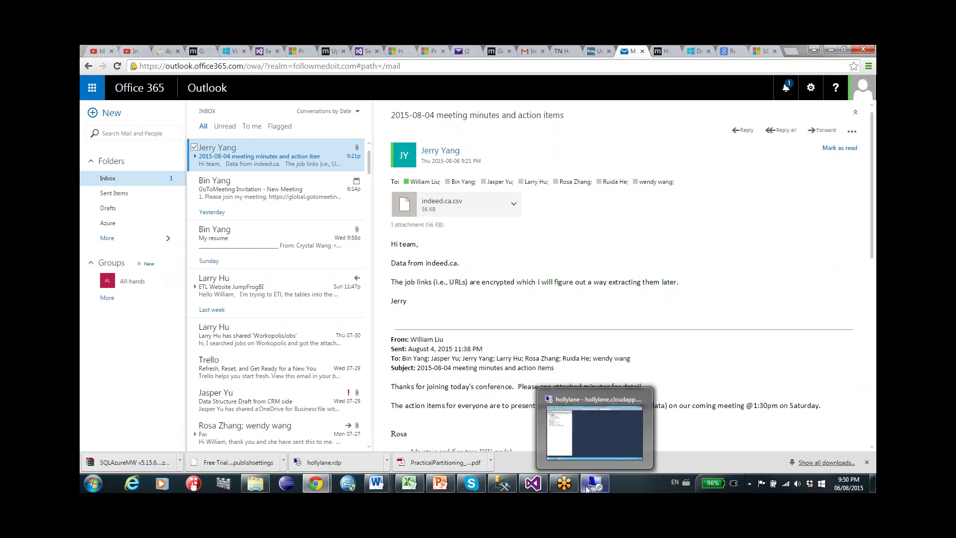
pyautogui.click(601, 432)
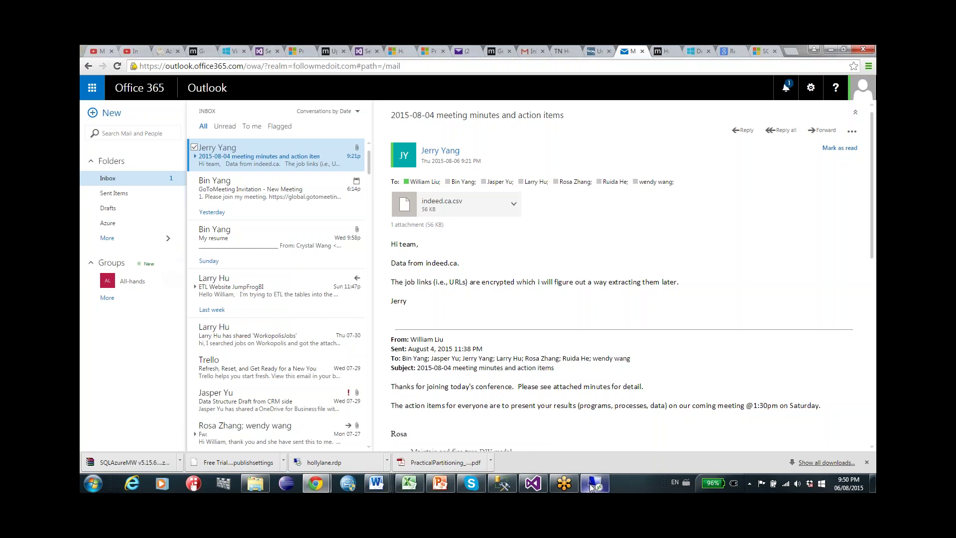
pyautogui.moveTo(592, 485)
pyautogui.click(571, 404)
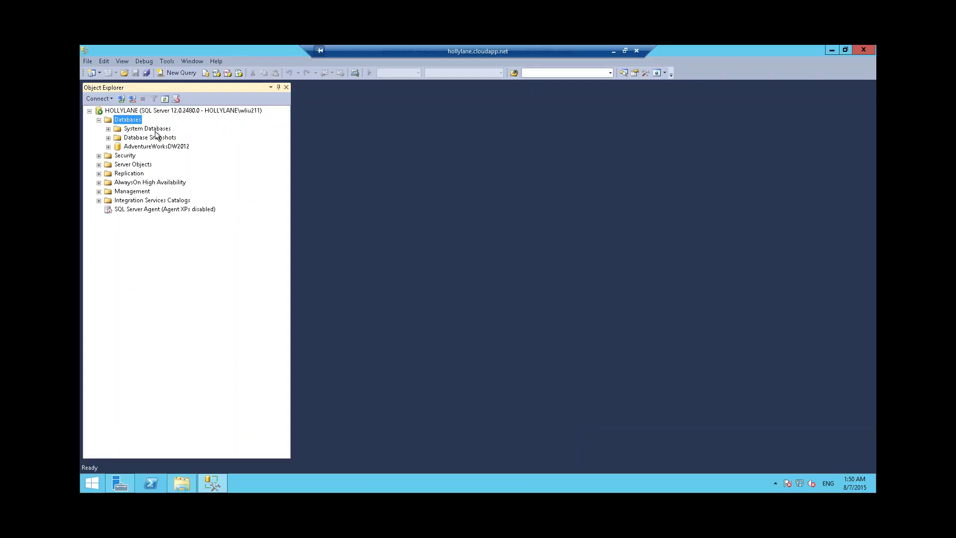
# - Minimize the remote SSMS to show Server Manager, then minimize the hollylane remote session
pyautogui.rightClick(137, 119)
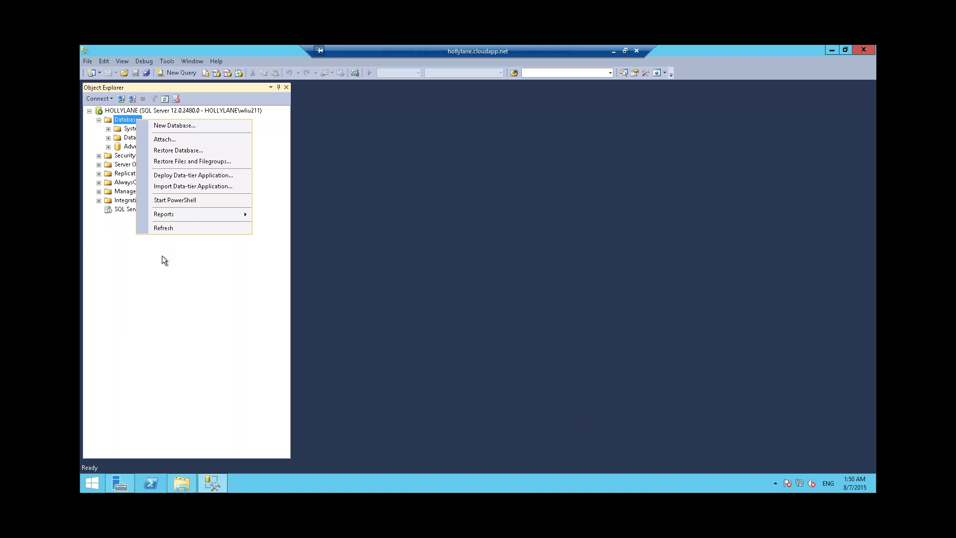
pyautogui.click(832, 52)
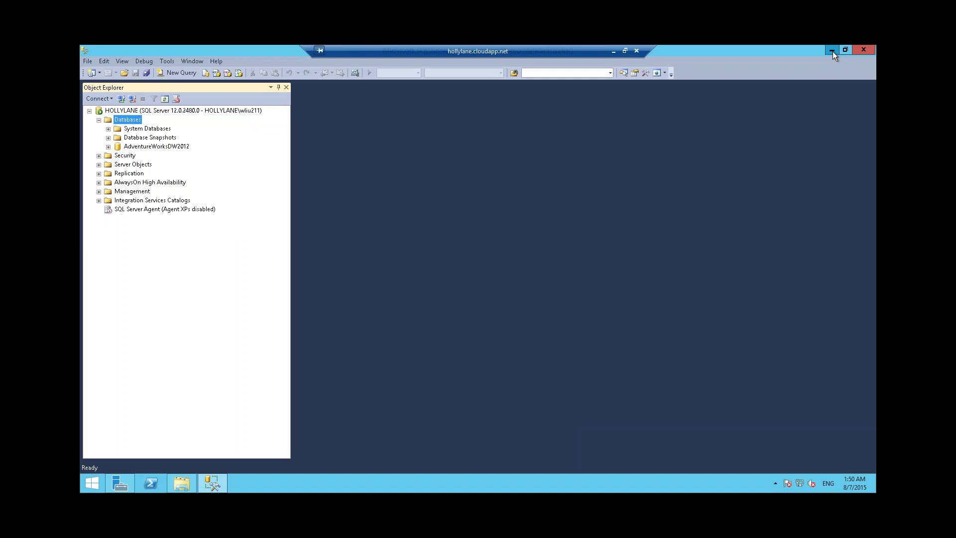
pyautogui.click(832, 51)
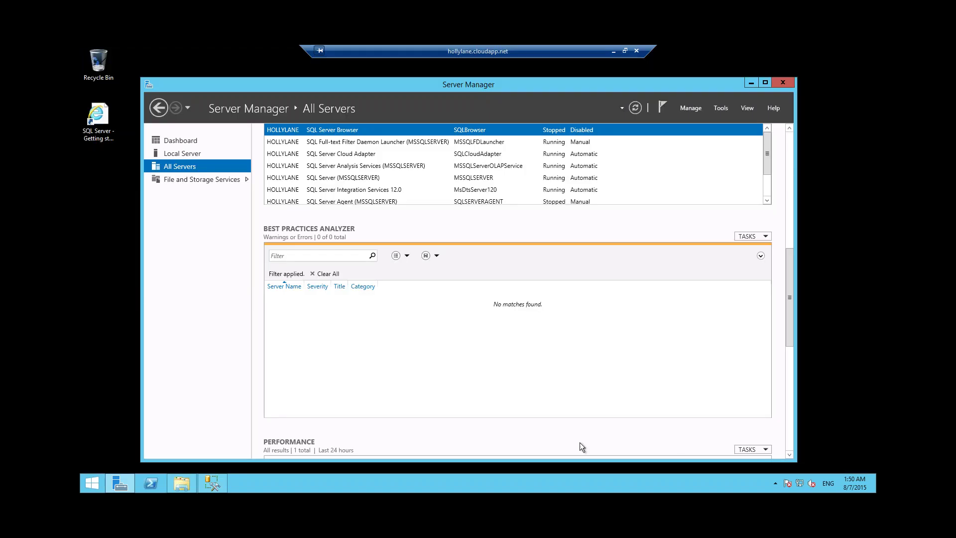
pyautogui.click(613, 51)
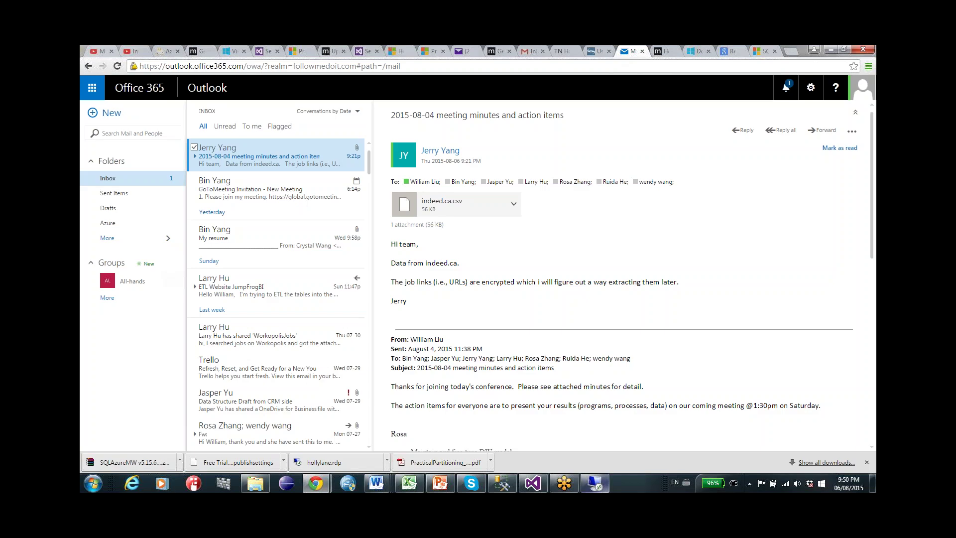
# - Briefly bring up the hollylane remote session and minimize it again
pyautogui.moveTo(598, 487)
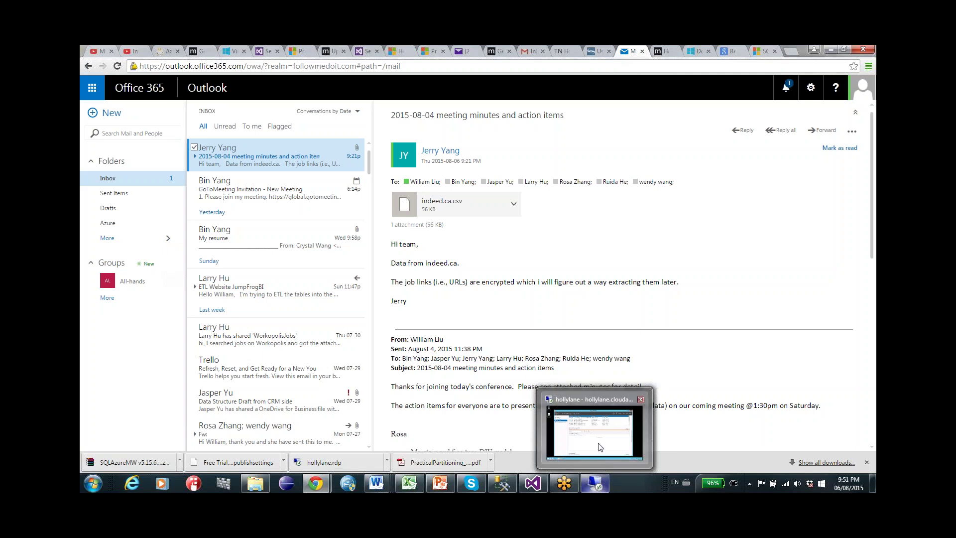
pyautogui.moveTo(599, 443)
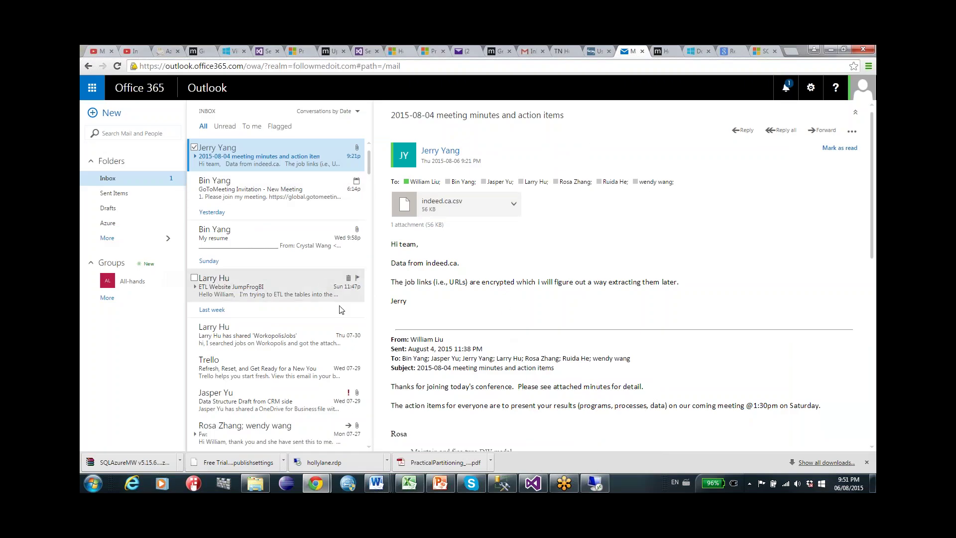
pyautogui.click(595, 484)
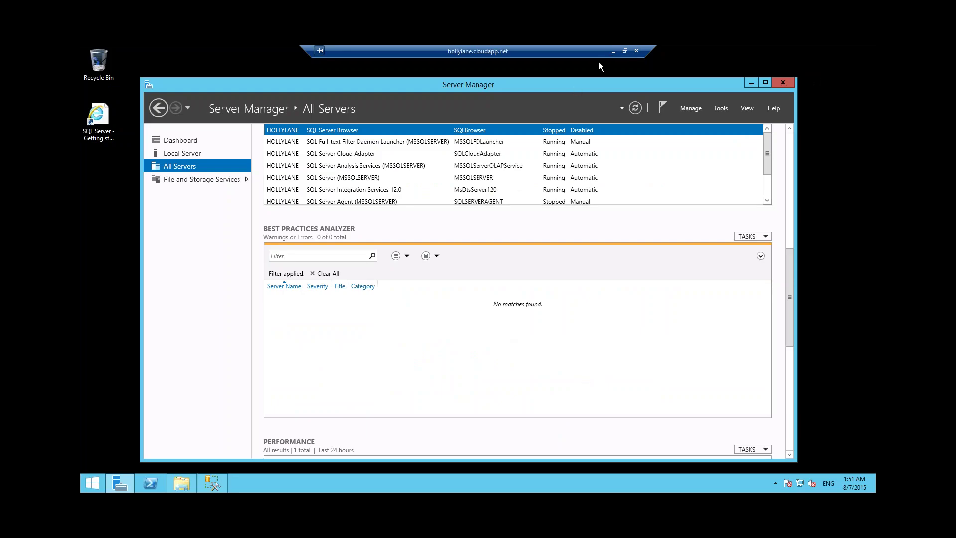
pyautogui.click(613, 50)
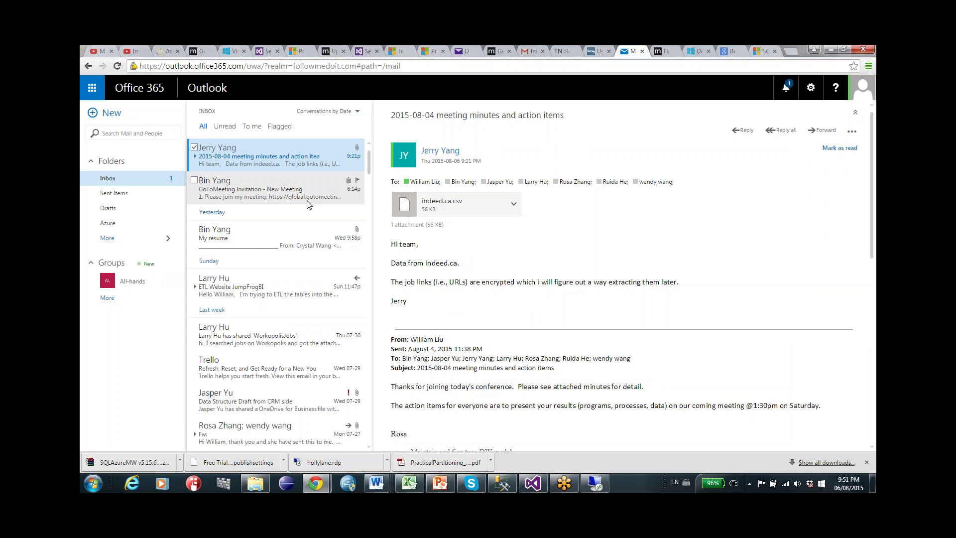
# - Start a new blank Outlook email, then switch via SSMS to the Analysis Services Tutorial project
pyautogui.click(114, 115)
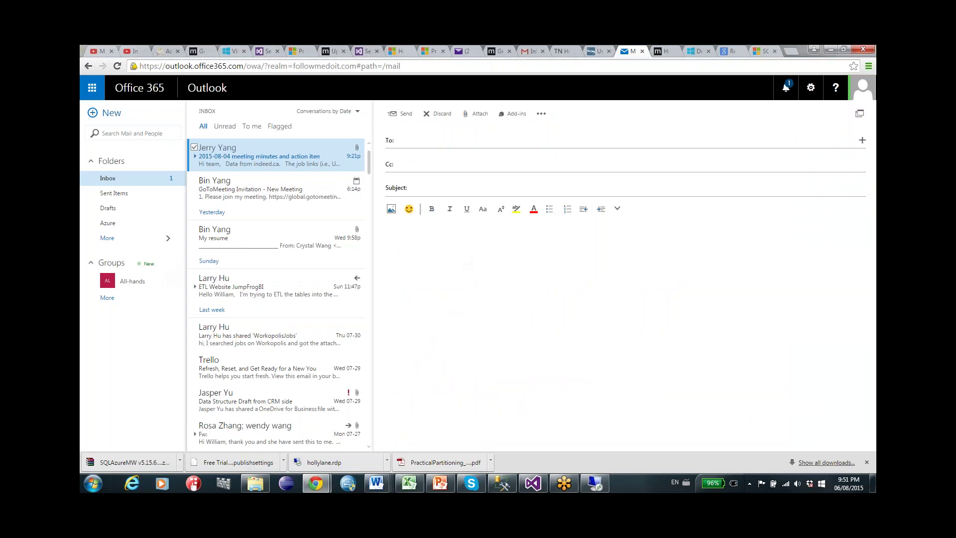
pyautogui.write('hol')
pyautogui.press('BackSpace')
pyautogui.press('Tab')
pyautogui.click(501, 485)
pyautogui.click(533, 483)
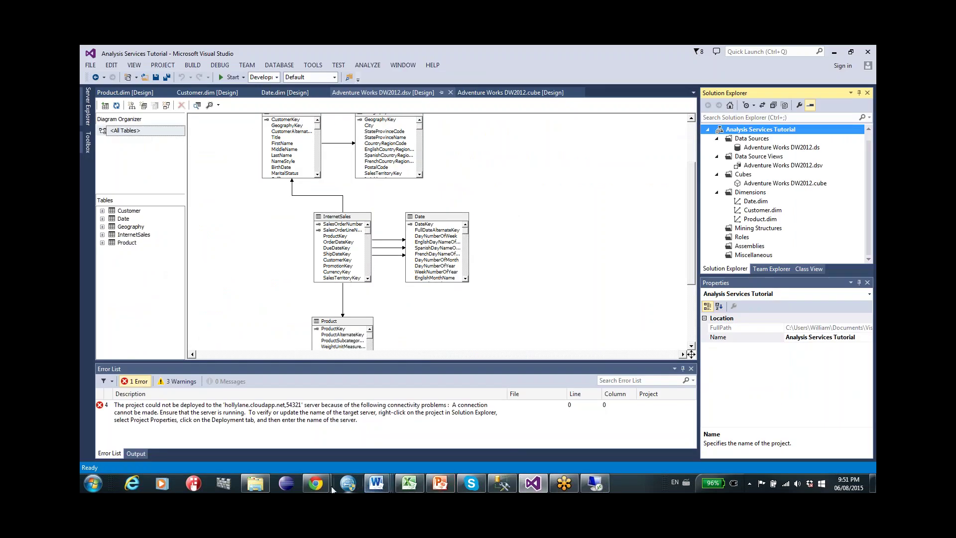
# - Switch from Visual Studio to the Azure Virtual machines page through the Chrome taskbar preview
pyautogui.moveTo(319, 485)
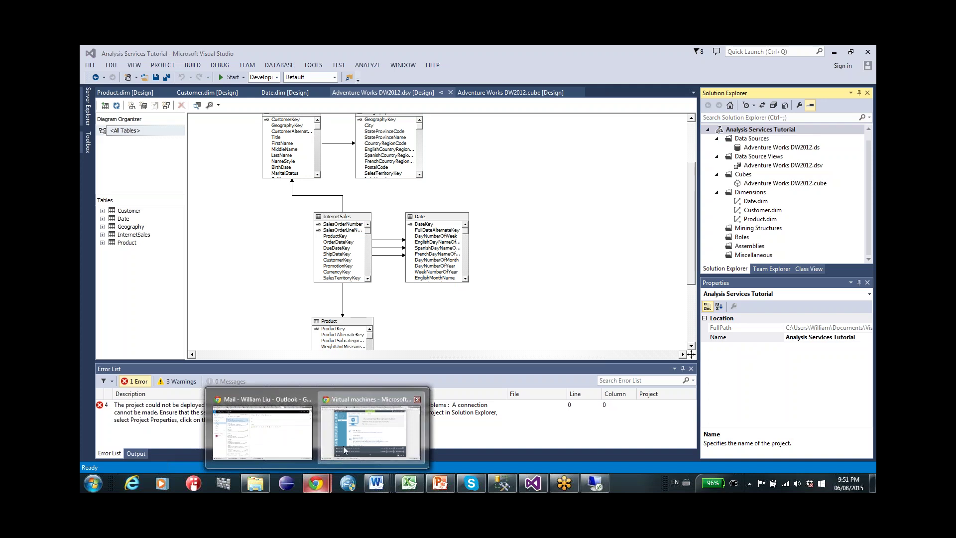
pyautogui.click(343, 446)
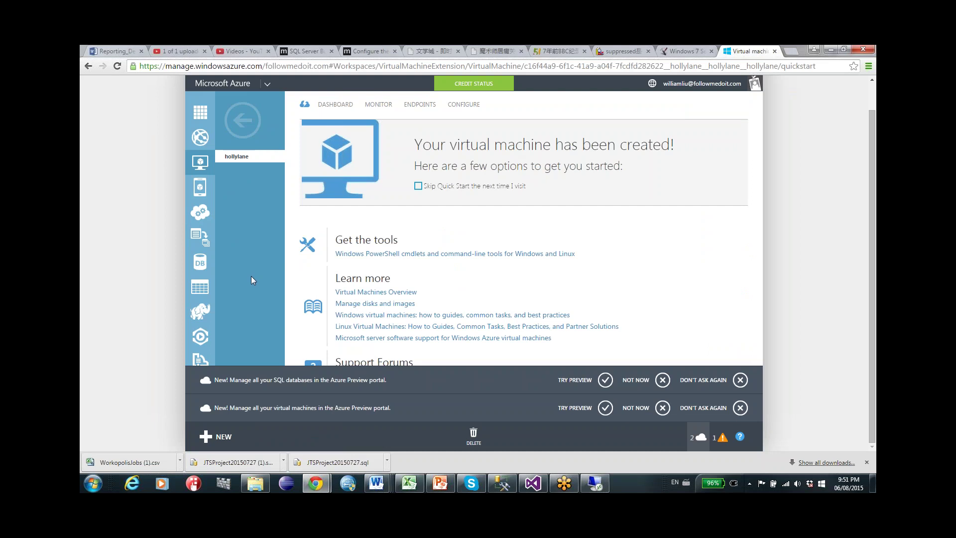
# - Dismiss both preview banners, open the hollylane dashboard and select the DNS name hollylane.cloudapp.net
pyautogui.click(740, 380)
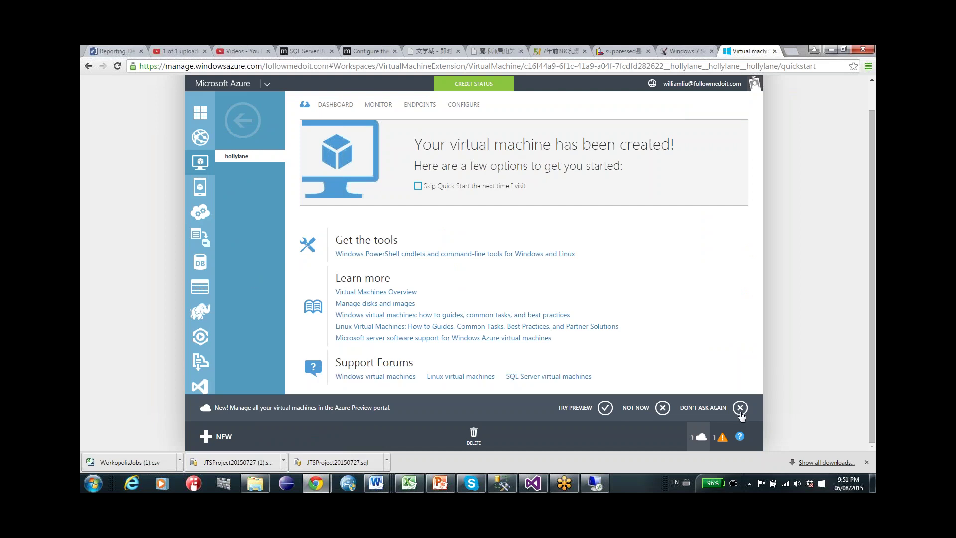
pyautogui.click(739, 407)
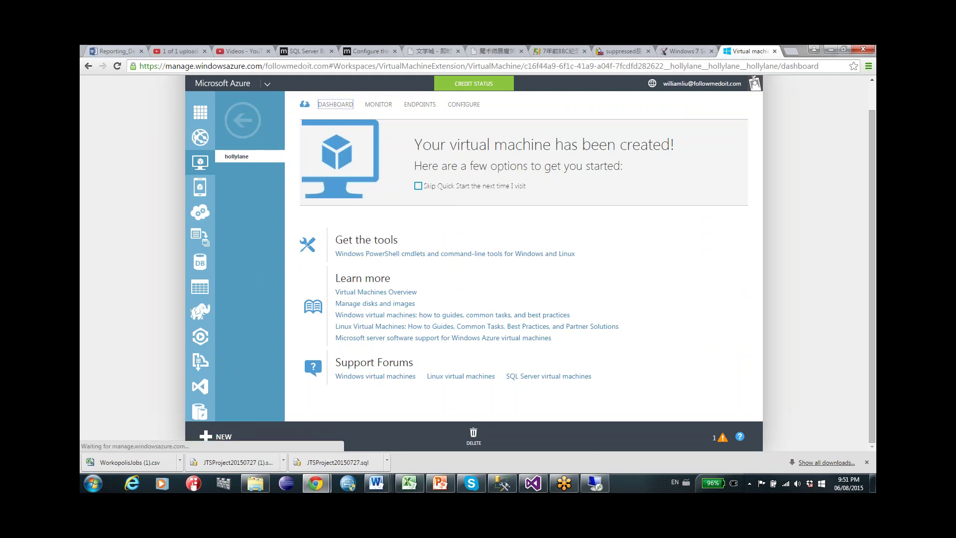
pyautogui.click(335, 104)
pyautogui.scroll(-5, 687, 306)
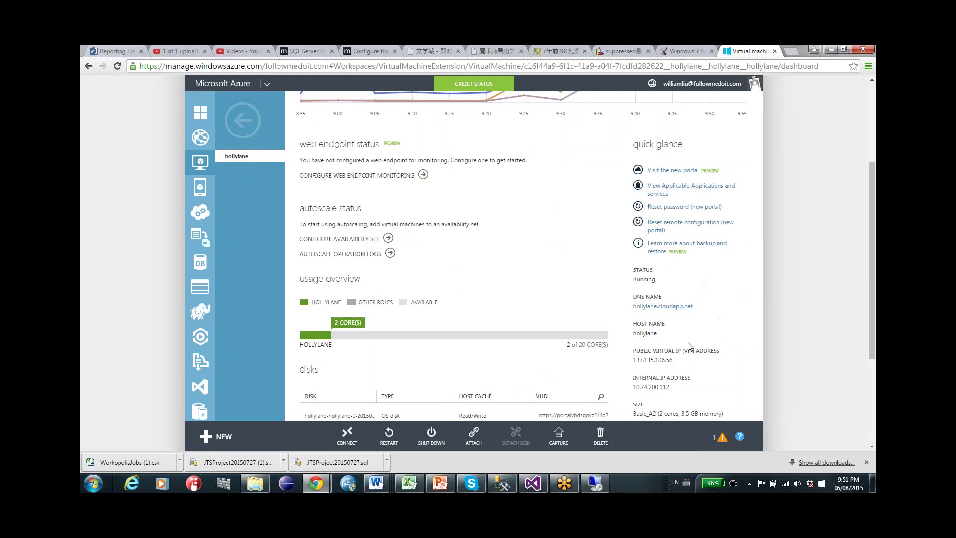
pyautogui.moveTo(634, 197); pyautogui.dragTo(704, 202)
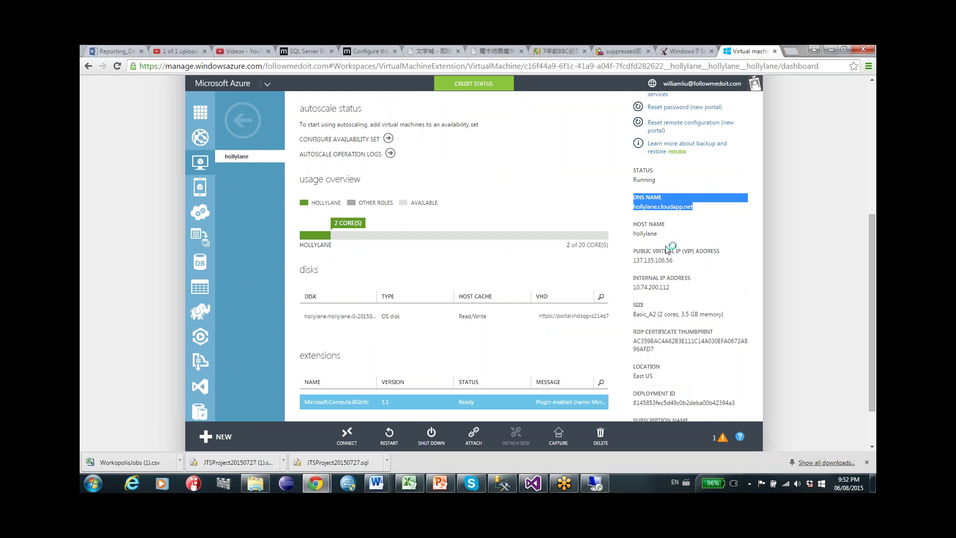
# - Return to SQL Server Management Studio and open the hollylane server connection's context menu
pyautogui.moveTo(594, 487)
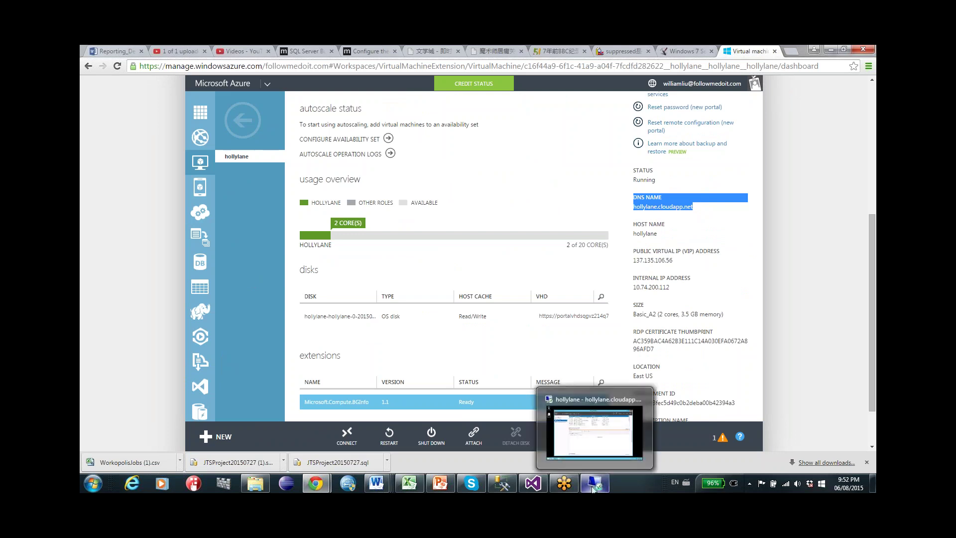
pyautogui.click(515, 490)
pyautogui.rightClick(208, 212)
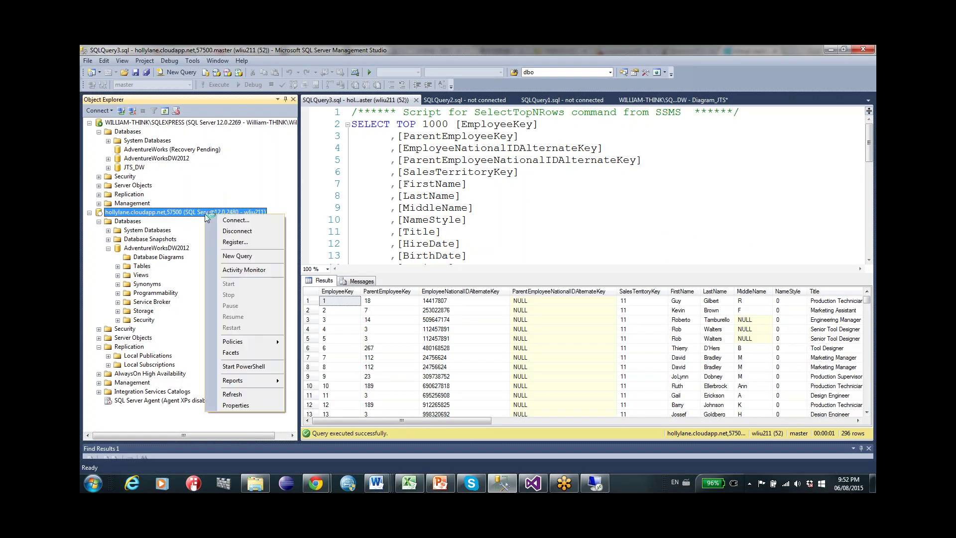
# - Open the hollylane server Properties, cancel out unchanged, and return to the Azure VM dashboard
pyautogui.click(244, 405)
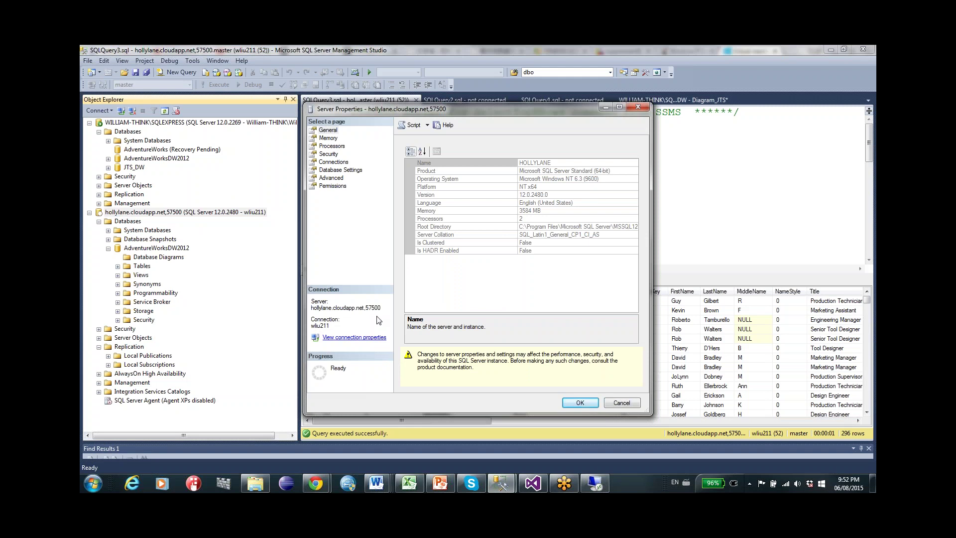
pyautogui.moveTo(526, 491)
pyautogui.click(621, 403)
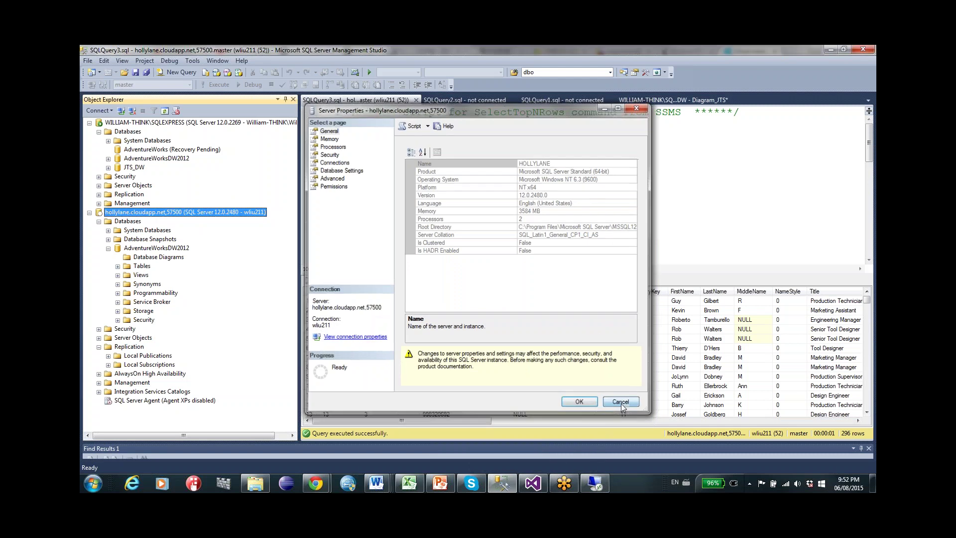
pyautogui.moveTo(315, 484)
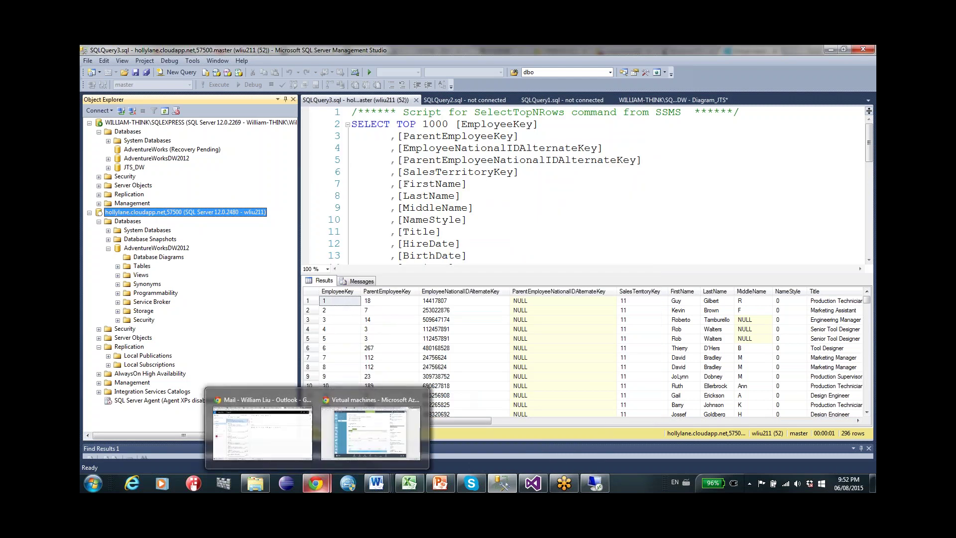
pyautogui.click(369, 450)
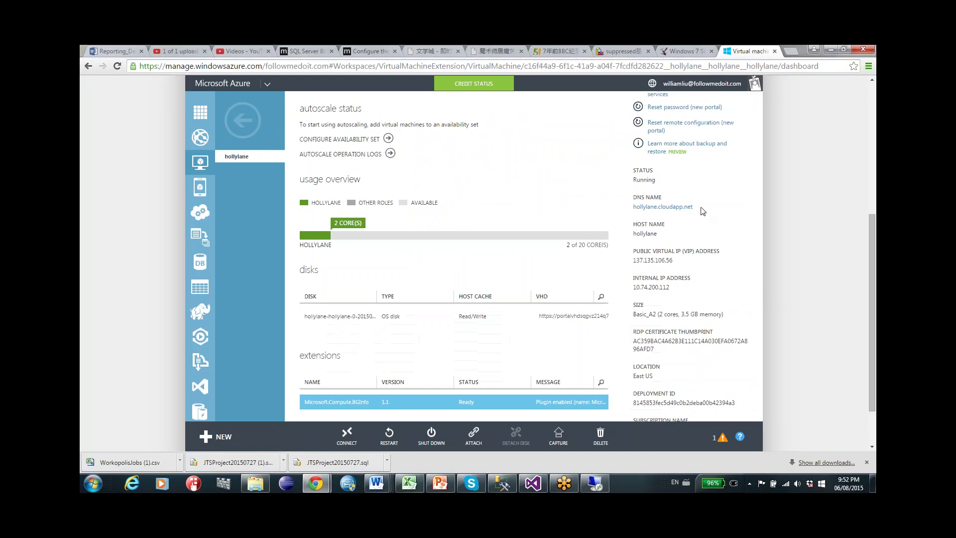
# - Copy hollylane.cloudapp.net from the dashboard and paste it into the Outlook draft body
pyautogui.moveTo(702, 211); pyautogui.dragTo(637, 213)
pyautogui.hotkey('ctrl', 'c')
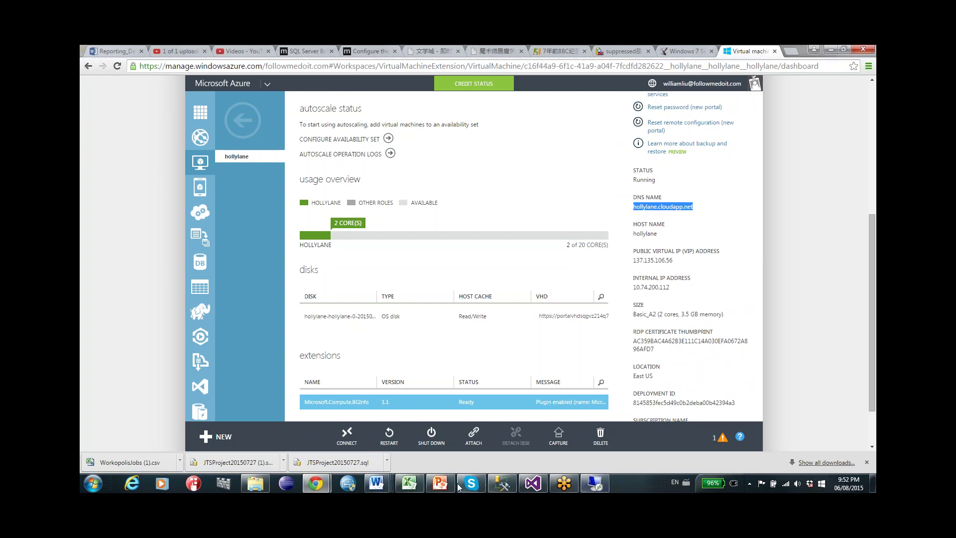
pyautogui.moveTo(316, 484)
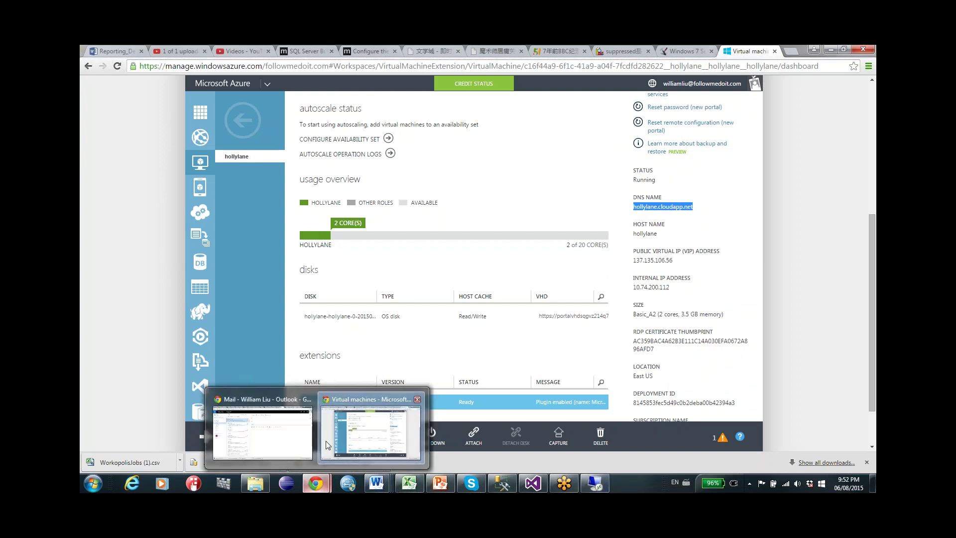
pyautogui.click(296, 440)
pyautogui.hotkey('ctrl', 'v')
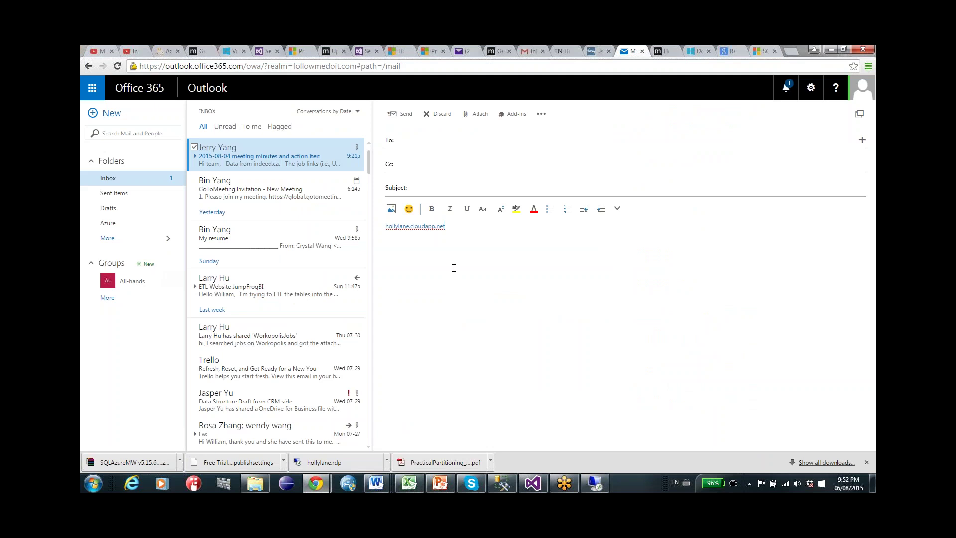
# - Append port 57500 to the address and add a line with the server login name and password
pyautogui.press('BackSpace')
pyautogui.click(460, 190)
pyautogui.moveTo(454, 236); pyautogui.dragTo(414, 236)
pyautogui.click(445, 187)
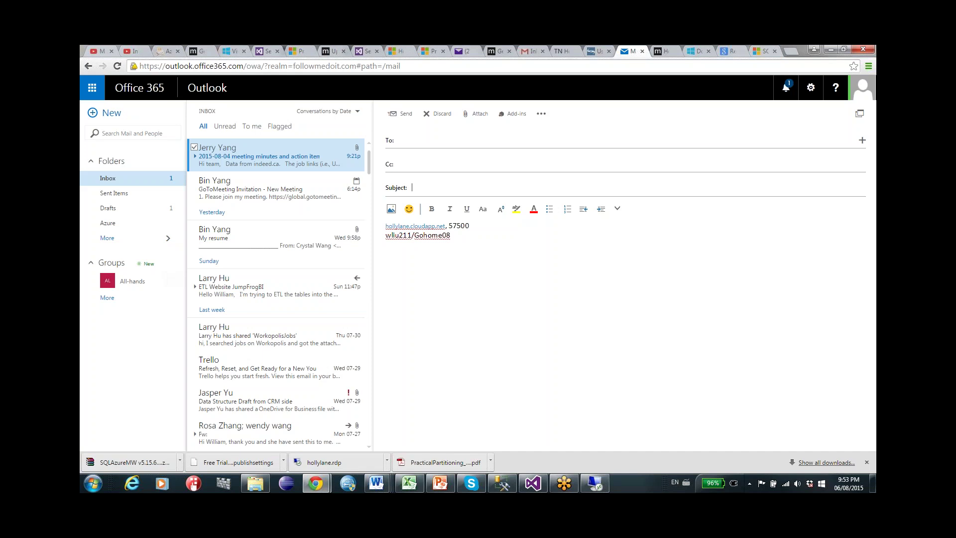
pyautogui.click(435, 152)
# - Address the draft to a colleague chosen from the contact suggestions
pyautogui.click(389, 139)
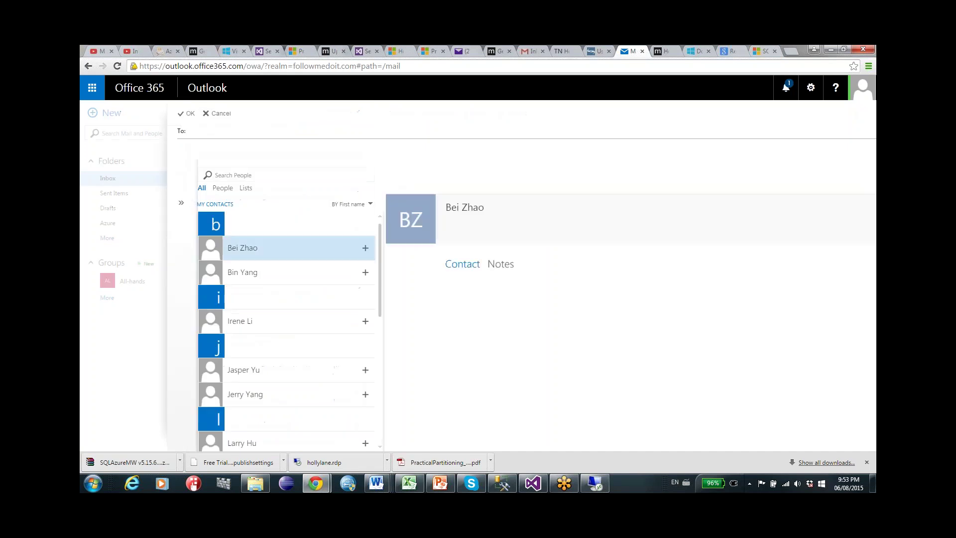
pyautogui.scroll(-10, 348, 275)
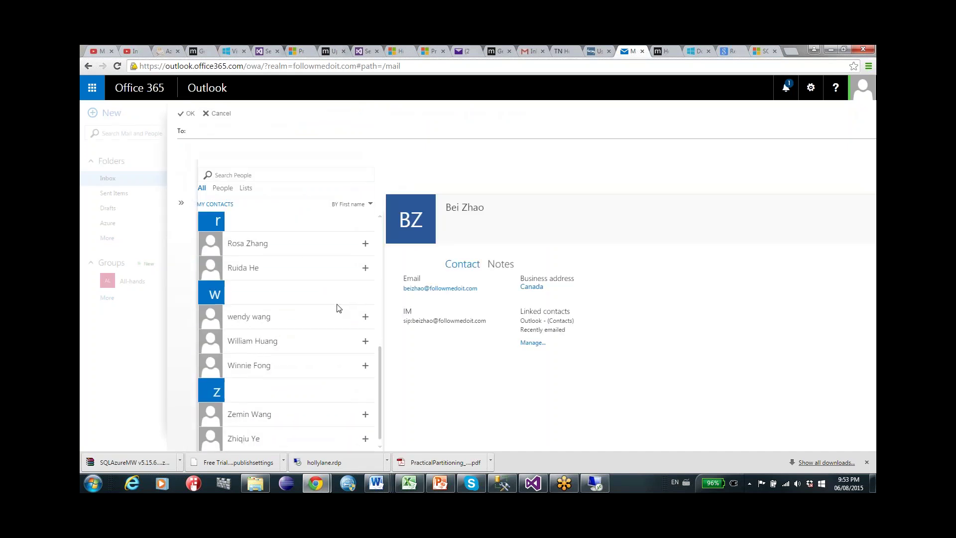
pyautogui.scroll(5, 336, 309)
pyautogui.scroll(-2, 335, 309)
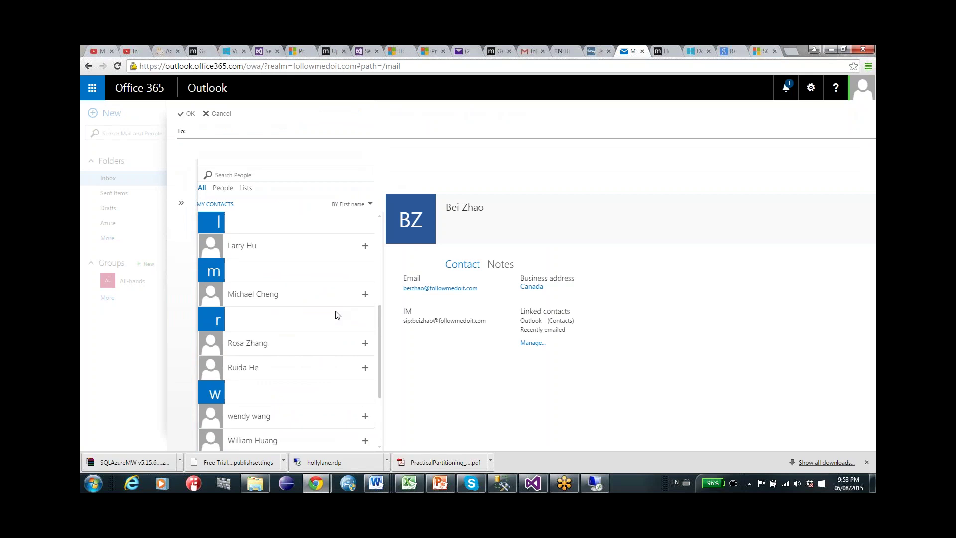
pyautogui.click(253, 345)
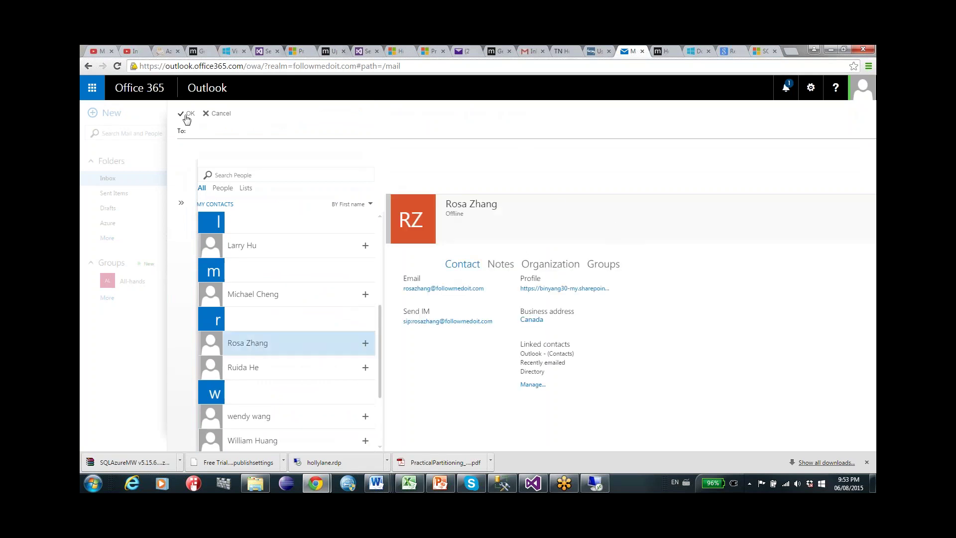
pyautogui.click(186, 119)
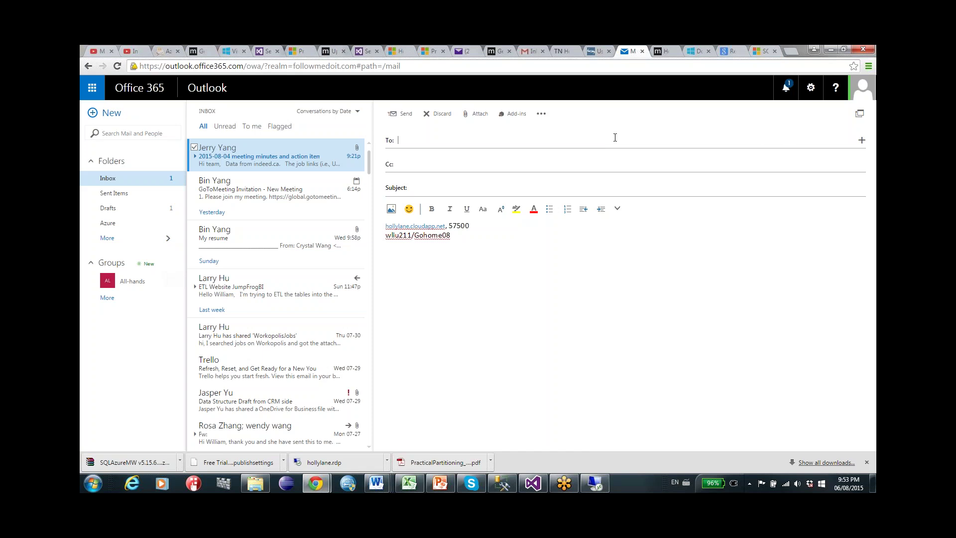
pyautogui.write('ros')
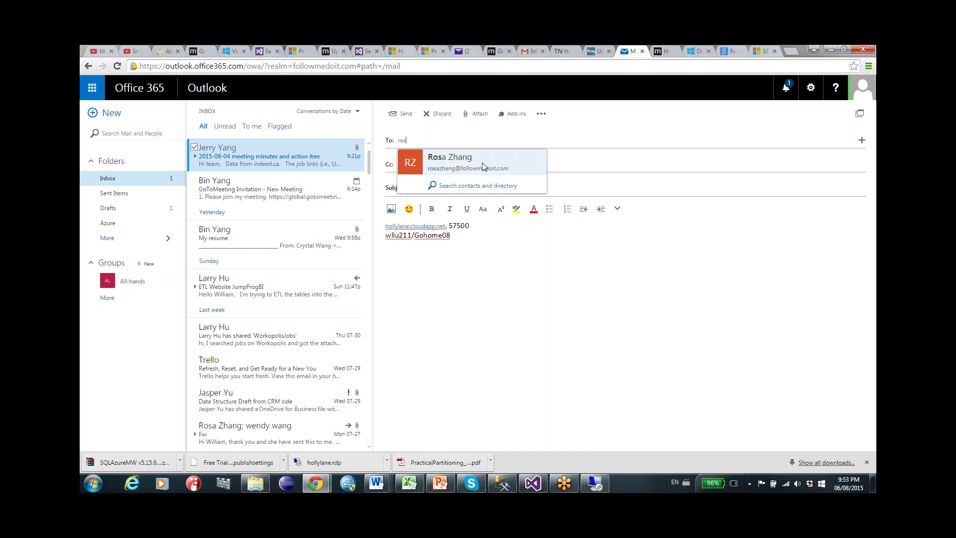
pyautogui.click(482, 163)
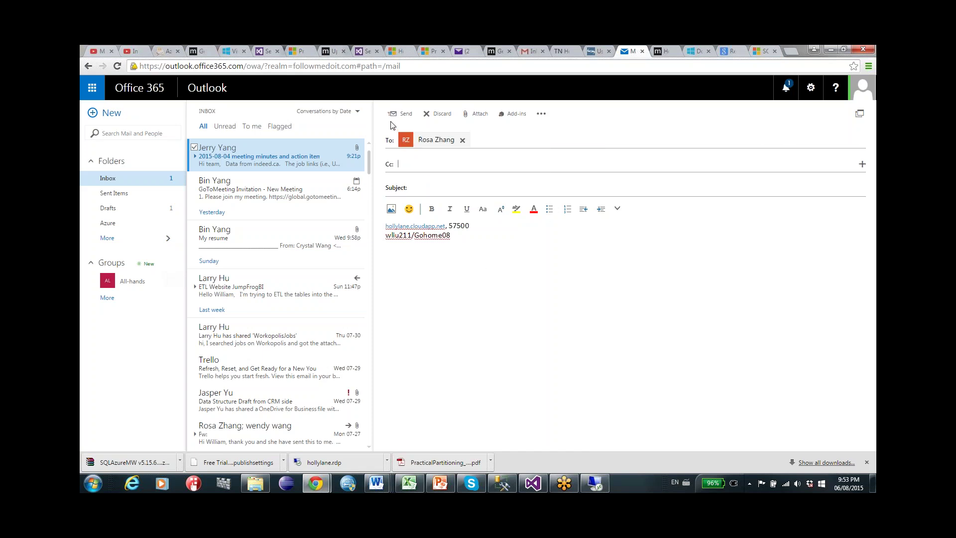
# - Add the subject 'SQL Sever on Azure' after the missing-subject reminder and send the message
pyautogui.click(401, 113)
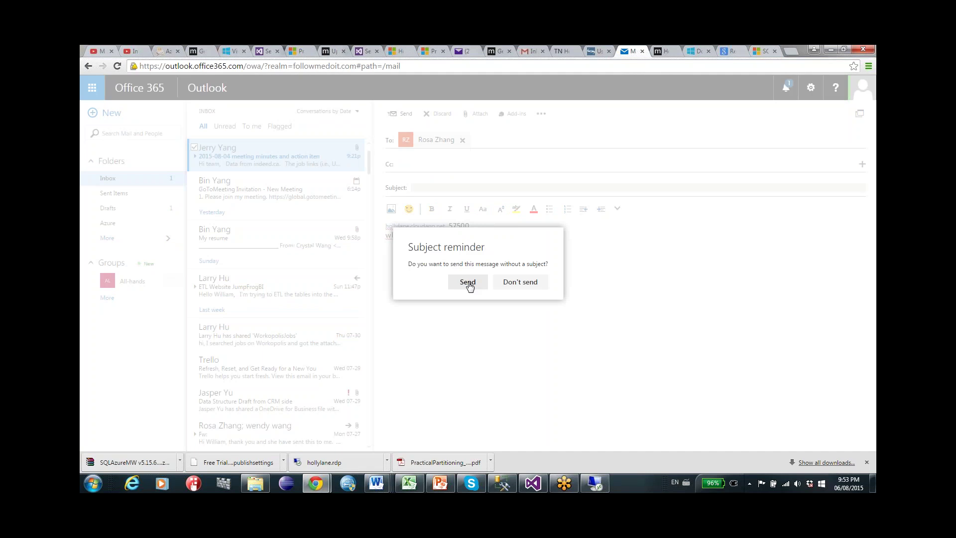
pyautogui.click(534, 282)
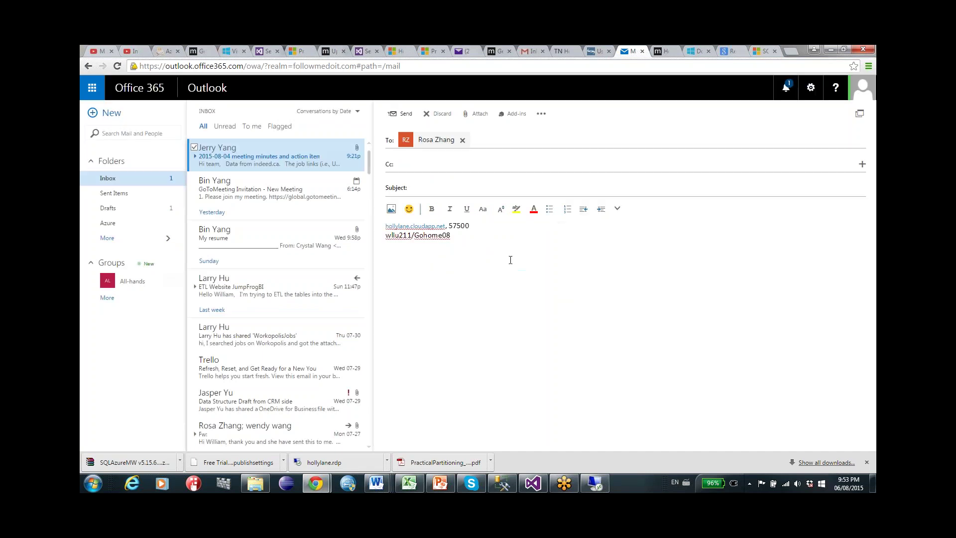
pyautogui.click(462, 187)
pyautogui.write('Sql')
pyautogui.press('BackSpace')
pyautogui.press('BackSpace')
pyautogui.write('Ql')
pyautogui.press('BackSpace')
pyautogui.press('BackSpace')
pyautogui.write('QL Sever on Azure')
pyautogui.click(396, 117)
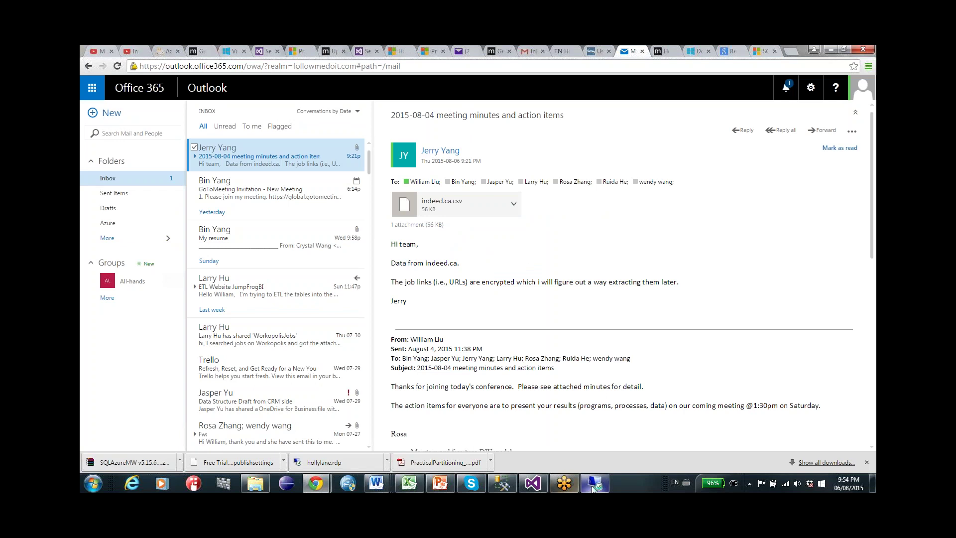
# - Check the hollylane remote desktop, minimize it, and return to the Azure VM dashboard
pyautogui.click(587, 453)
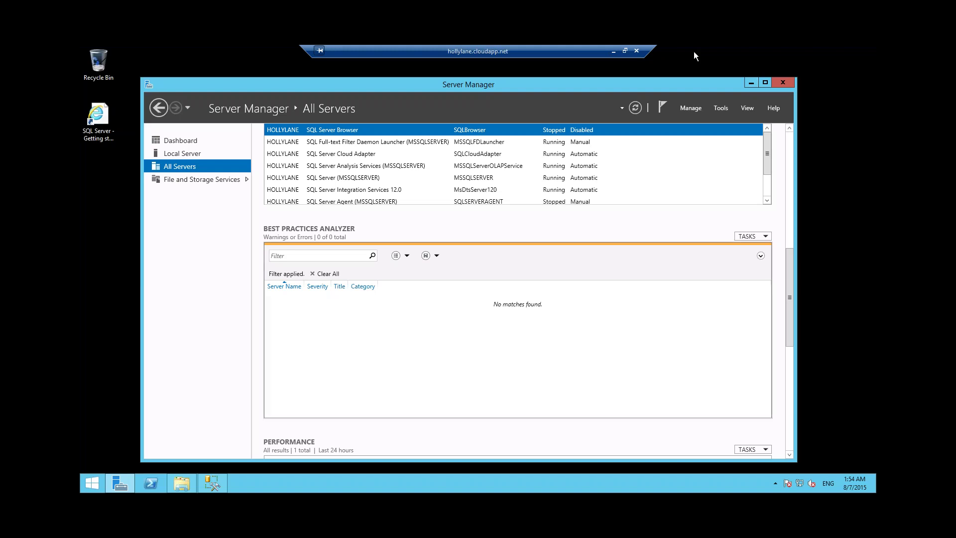
pyautogui.click(617, 52)
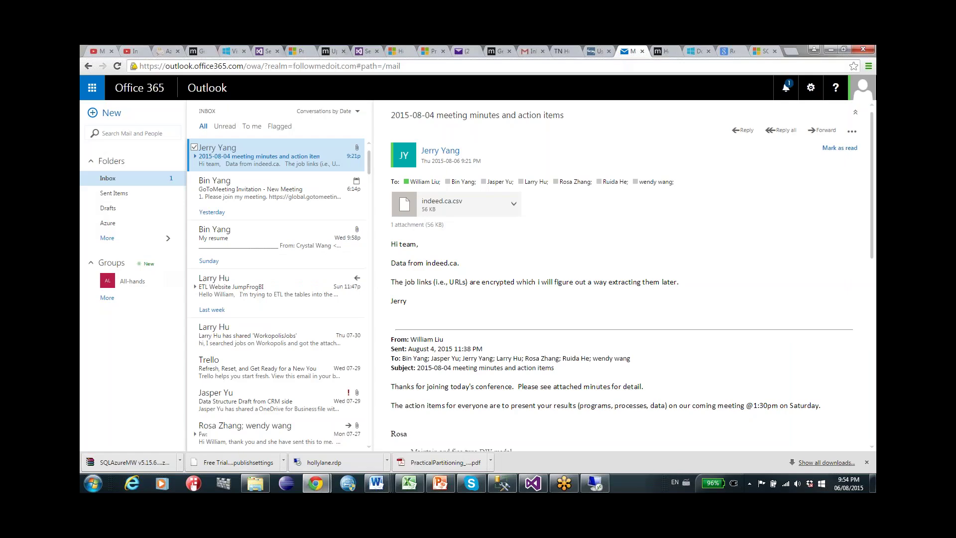
pyautogui.moveTo(507, 490)
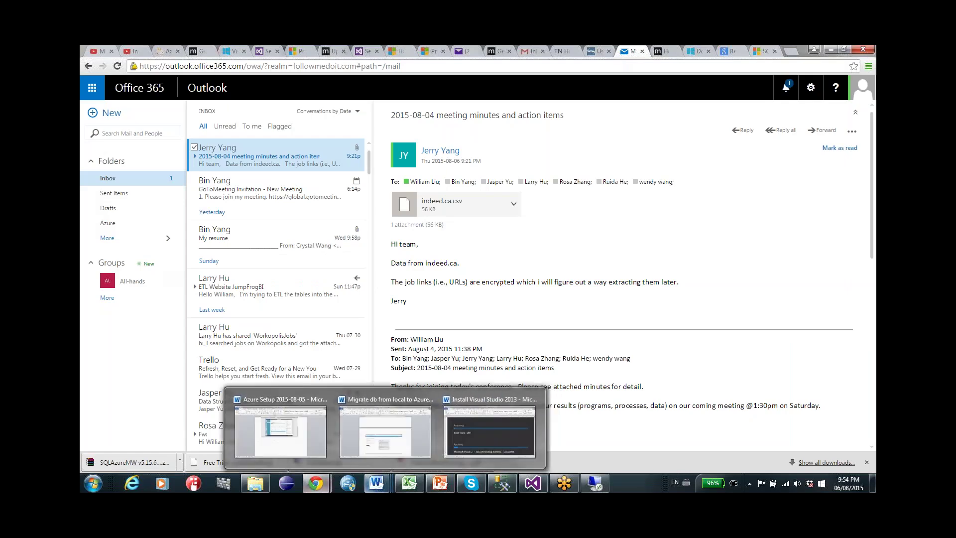
pyautogui.moveTo(315, 484)
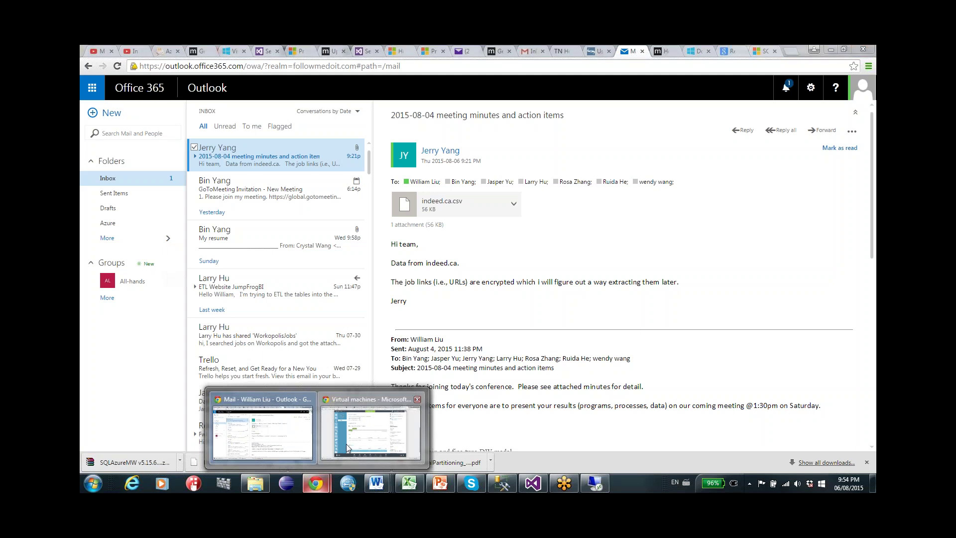
pyautogui.click(371, 431)
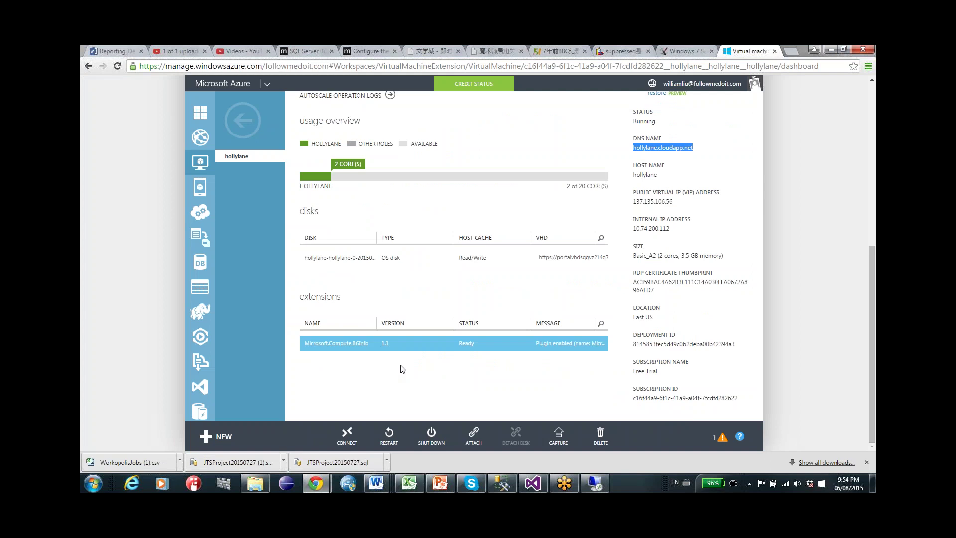
pyautogui.scroll(3, 402, 368)
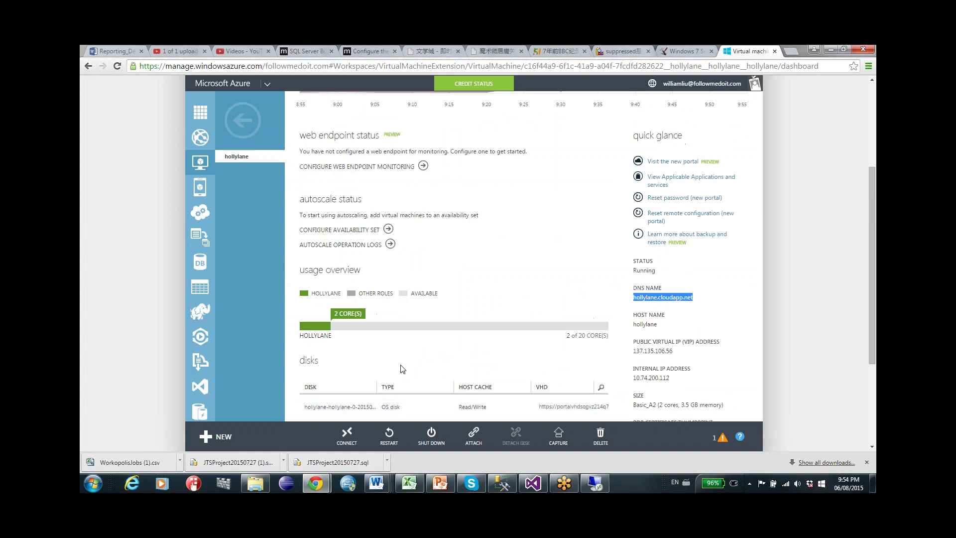
pyautogui.scroll(3, 402, 368)
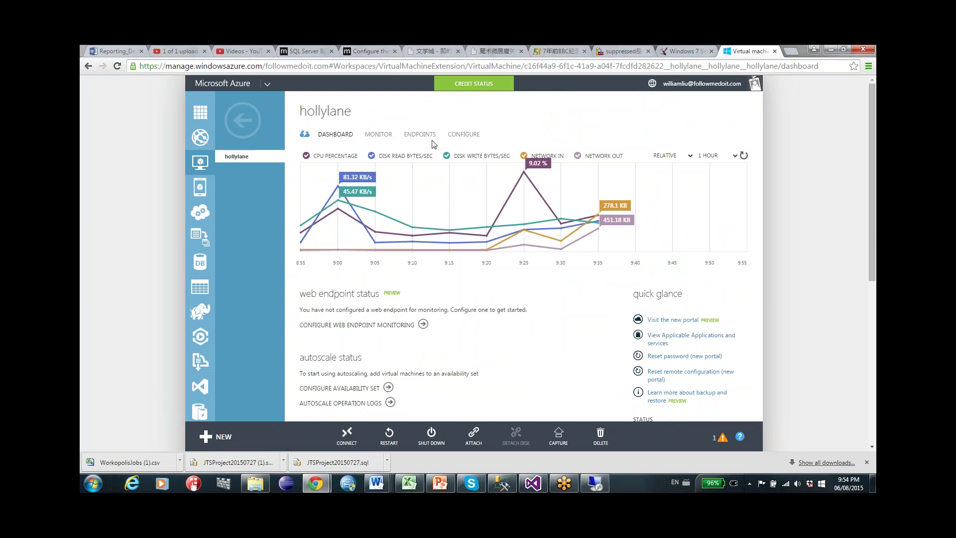
pyautogui.scroll(-5, 435, 174)
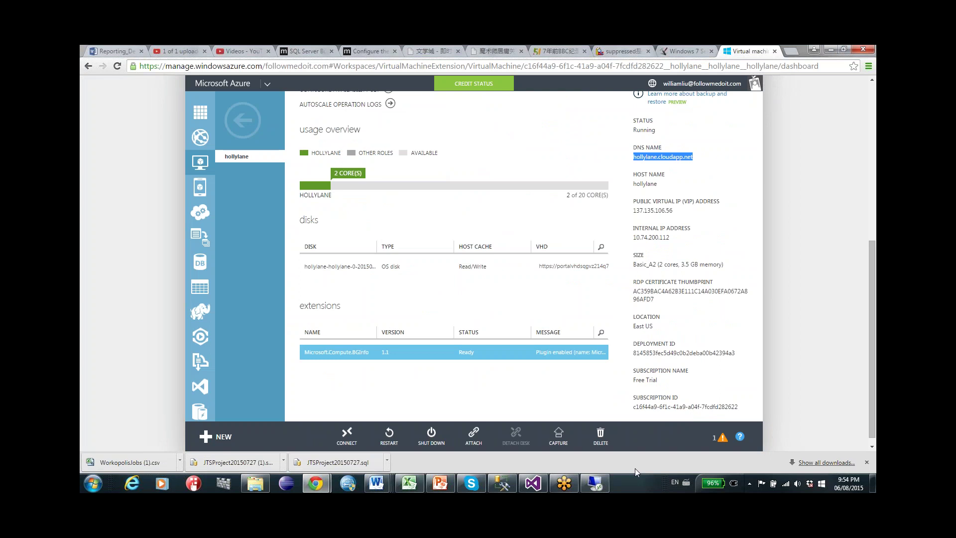
pyautogui.scroll(3, 585, 393)
pyautogui.click(670, 298)
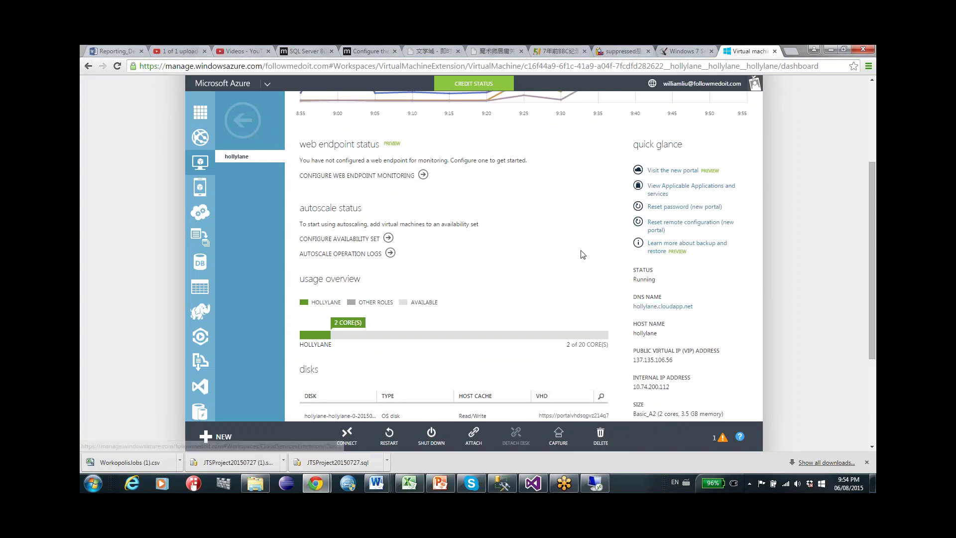
pyautogui.scroll(1, 582, 255)
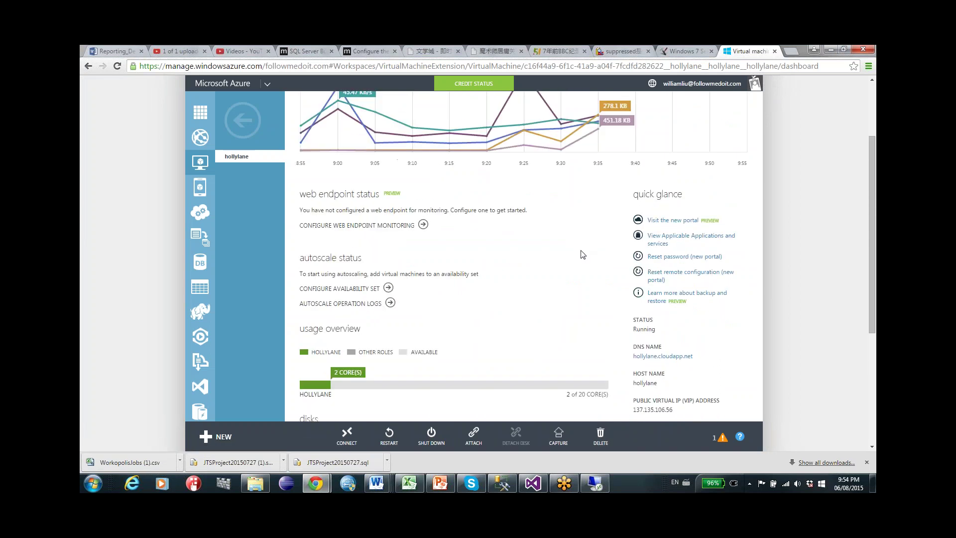
pyautogui.scroll(-1, 583, 254)
pyautogui.scroll(1, 582, 254)
pyautogui.scroll(2, 582, 255)
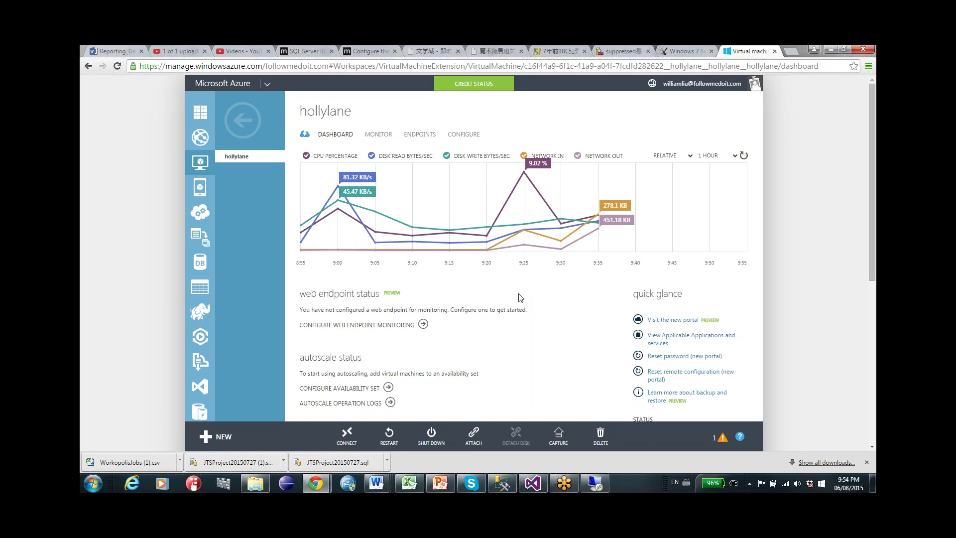
# - Open hollylane's Dashboard and scroll through its chart, usage overview, disks, extensions and quick glance details
pyautogui.click(465, 136)
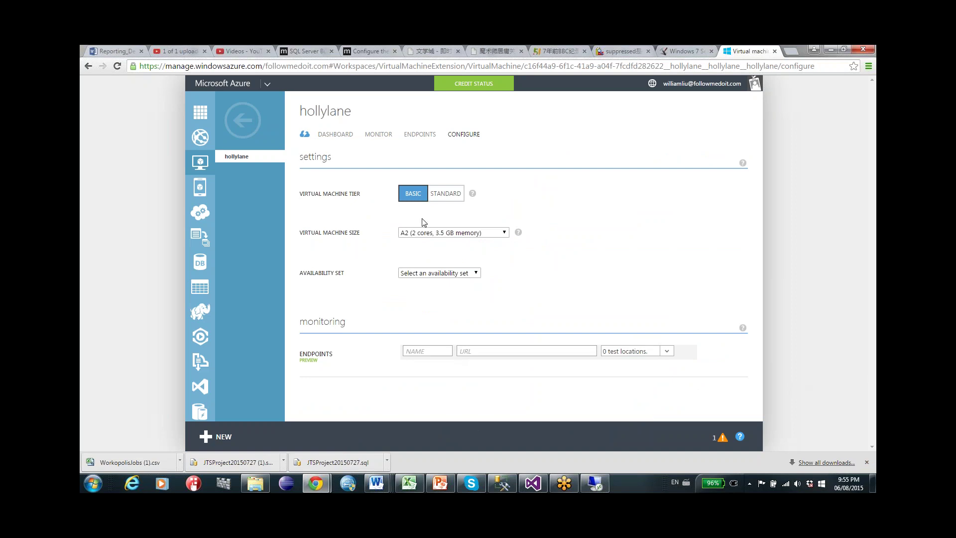
pyautogui.click(336, 134)
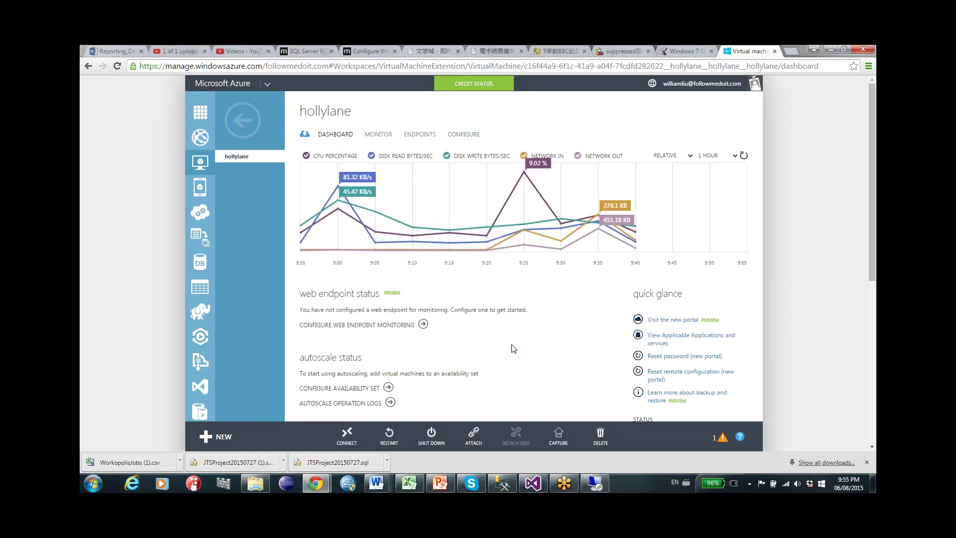
pyautogui.scroll(-2, 786, 334)
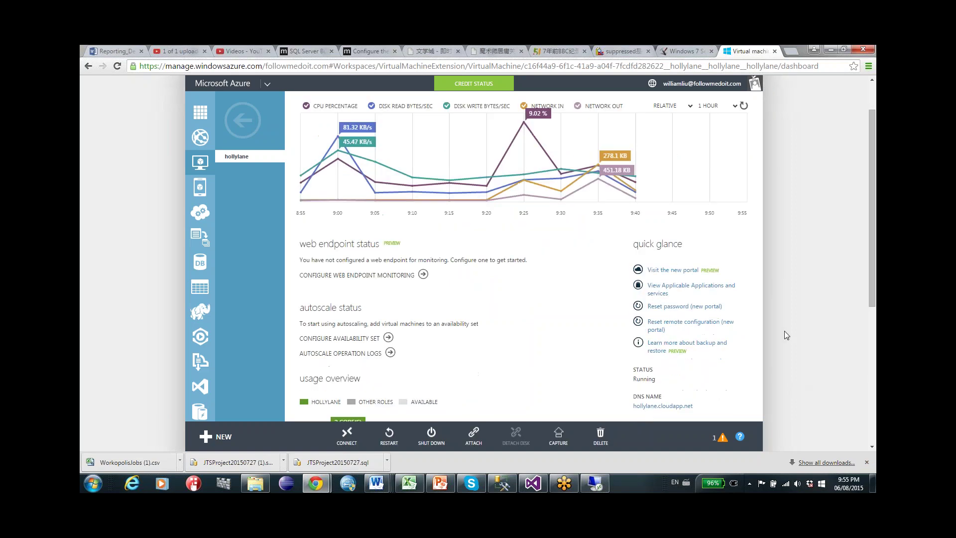
pyautogui.scroll(-2, 784, 332)
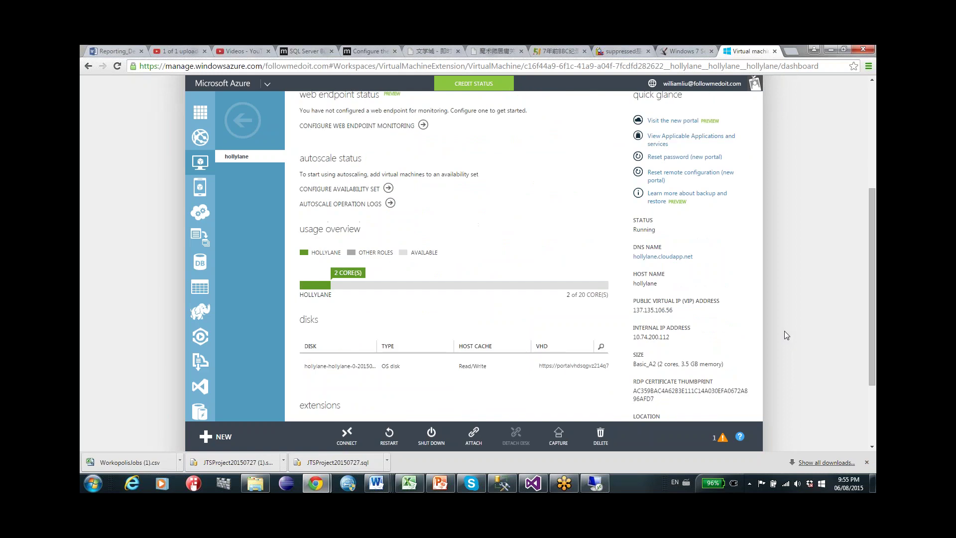
pyautogui.scroll(-1, 784, 334)
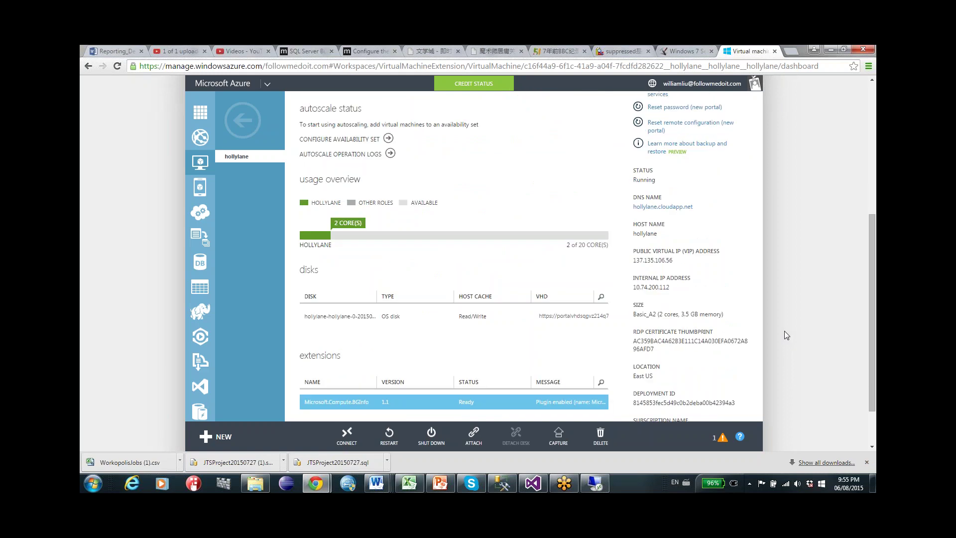
pyautogui.scroll(-1, 784, 334)
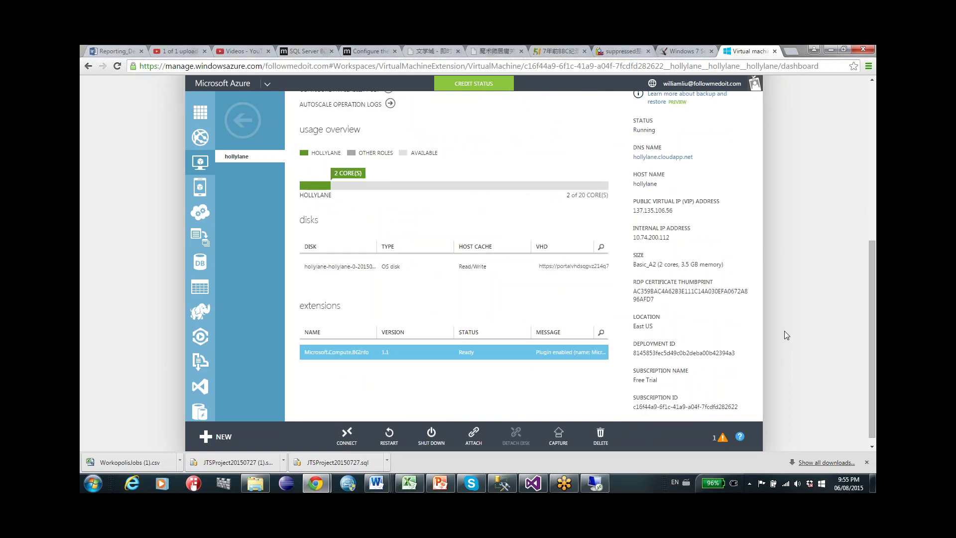
pyautogui.scroll(-1, 784, 331)
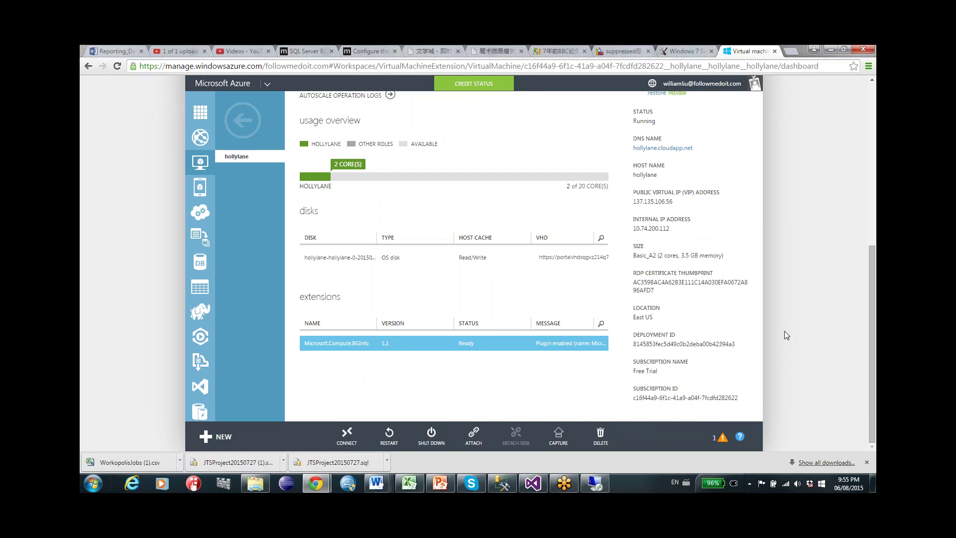
pyautogui.scroll(2, 785, 334)
pyautogui.scroll(3, 784, 330)
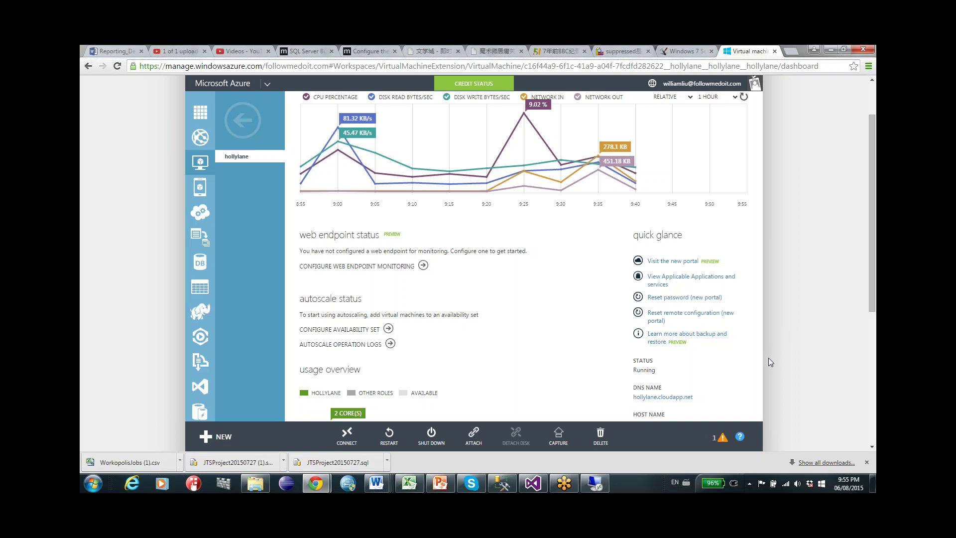
pyautogui.scroll(1, 687, 332)
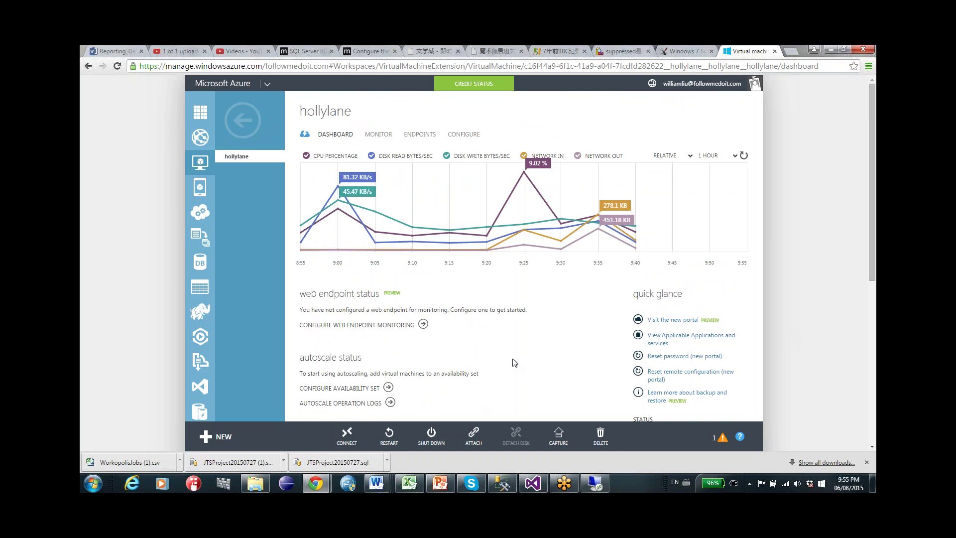
pyautogui.scroll(-1, 584, 348)
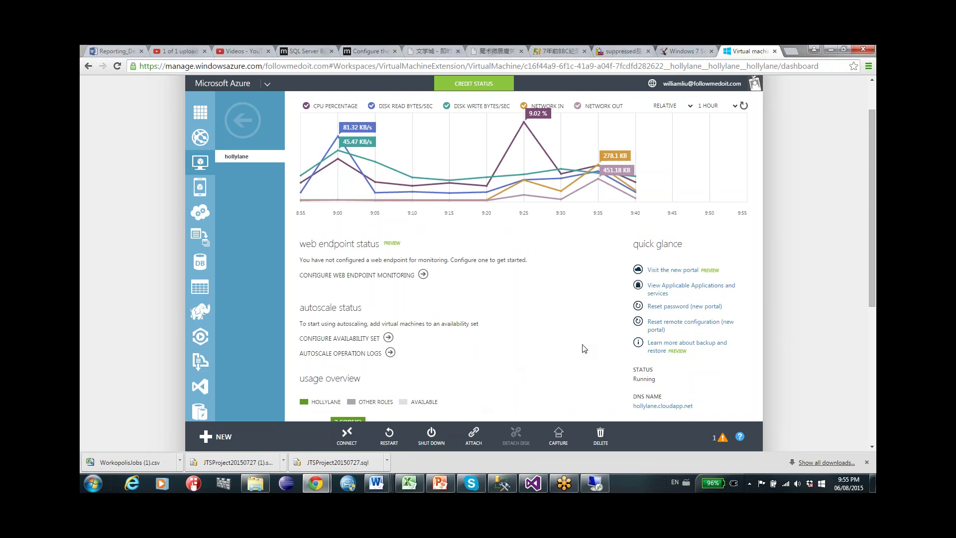
pyautogui.scroll(-1, 583, 348)
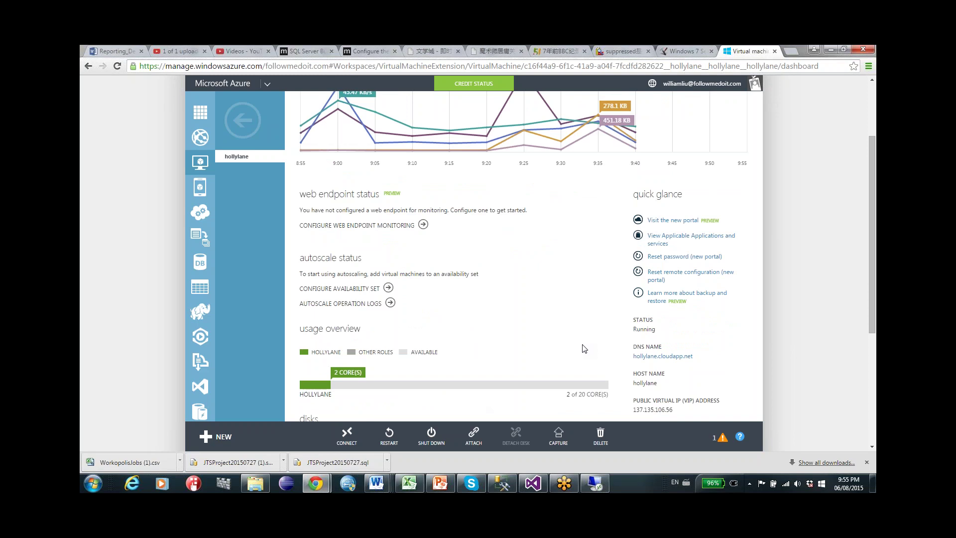
pyautogui.moveTo(594, 481)
# - Open the hollylane server's Properties dialog in SQL Server Management Studio
pyautogui.click(500, 482)
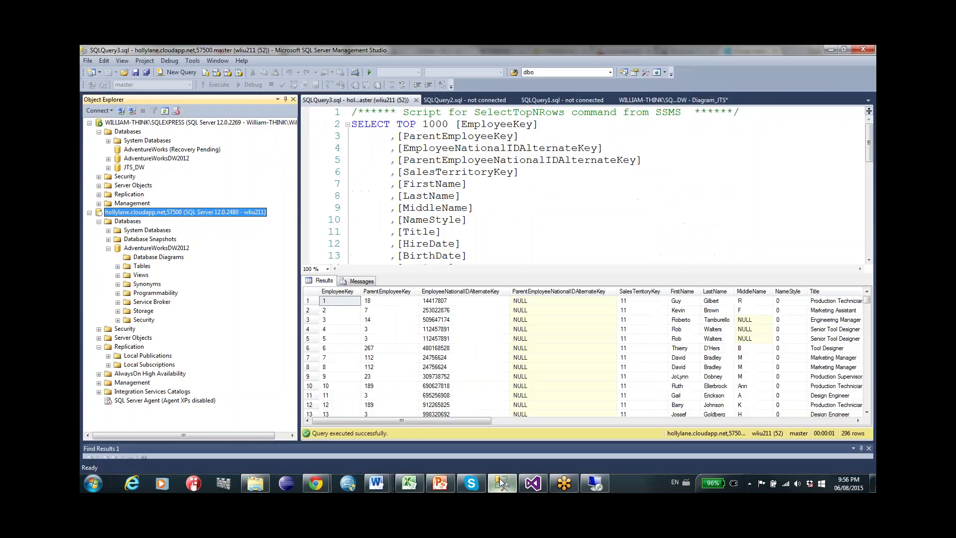
pyautogui.rightClick(211, 207)
pyautogui.rightClick(200, 212)
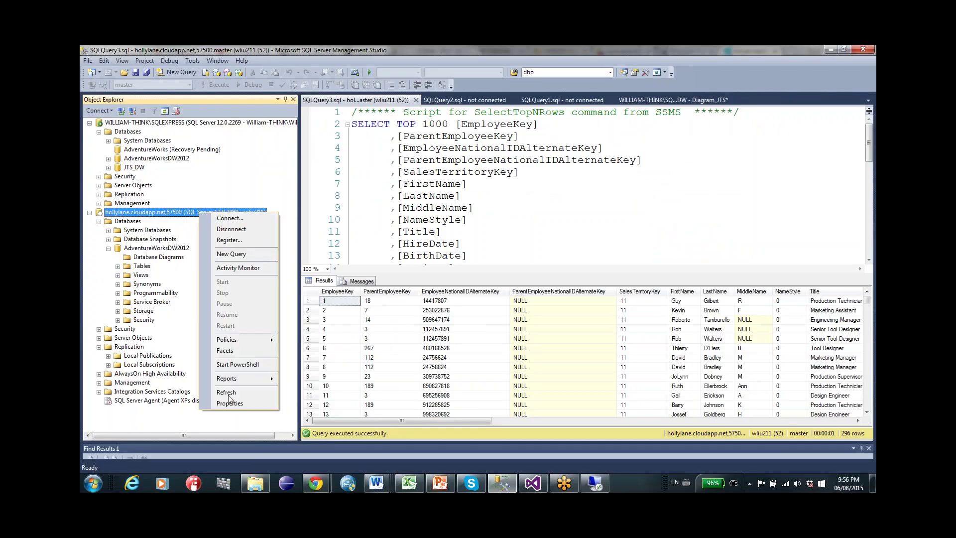
pyautogui.click(236, 405)
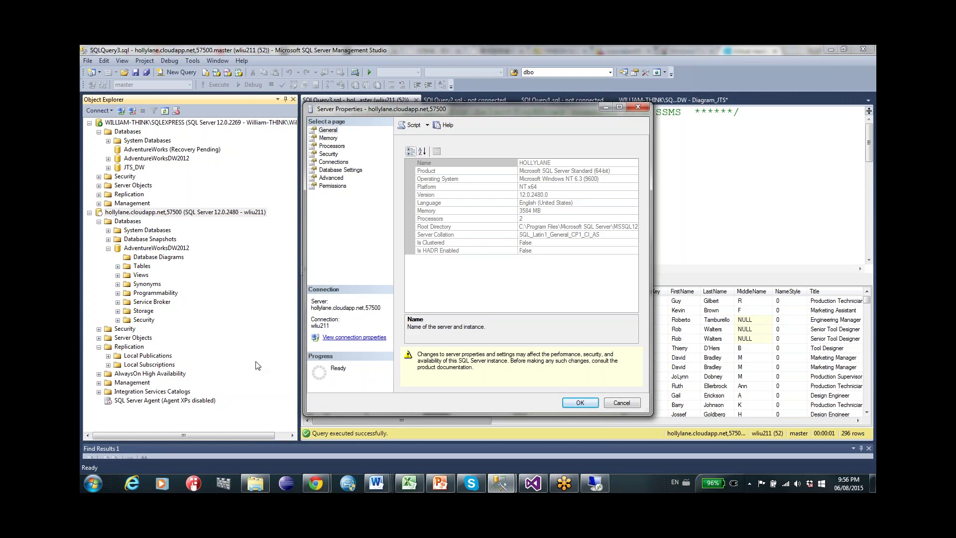
# - Review the server's Security authentication mode and connection properties, then close both dialogs
pyautogui.click(328, 154)
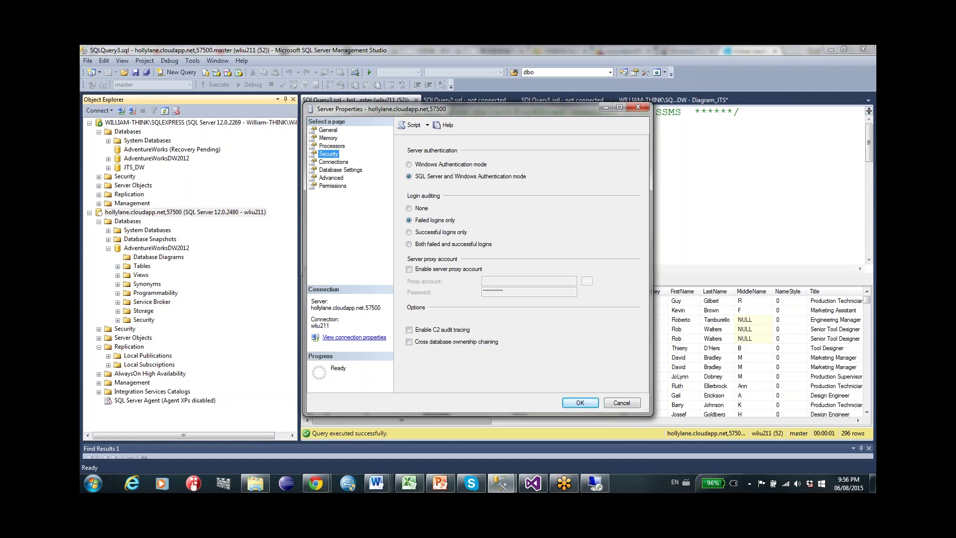
pyautogui.click(354, 337)
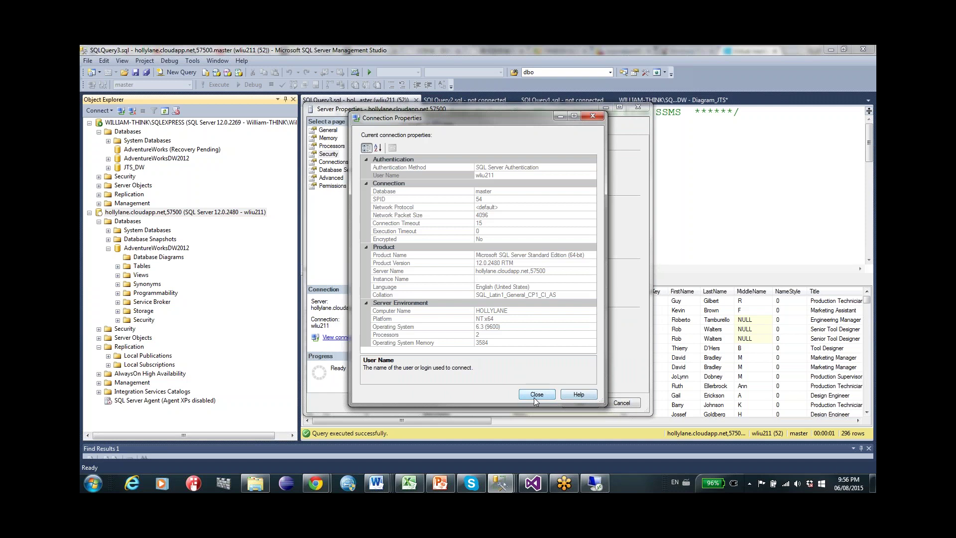
pyautogui.click(536, 394)
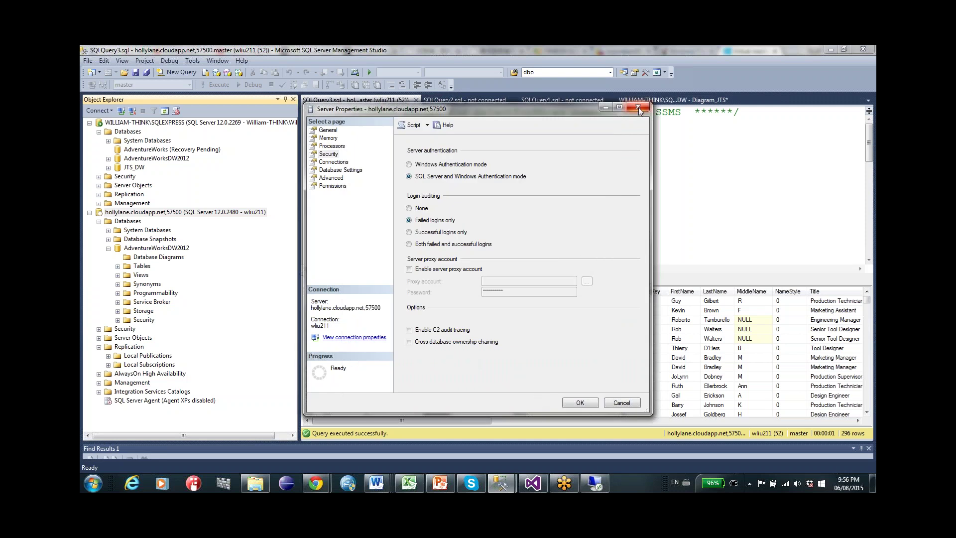
pyautogui.click(638, 108)
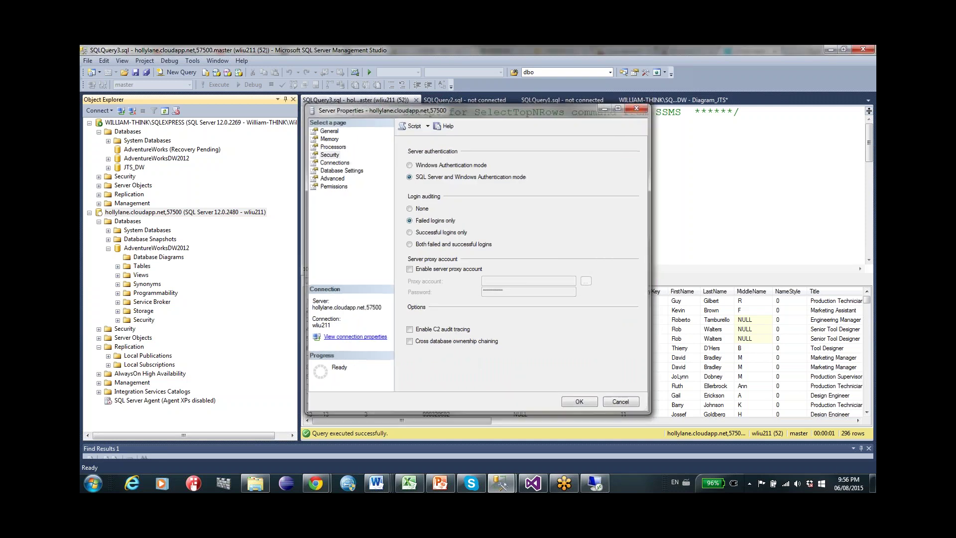
pyautogui.click(587, 463)
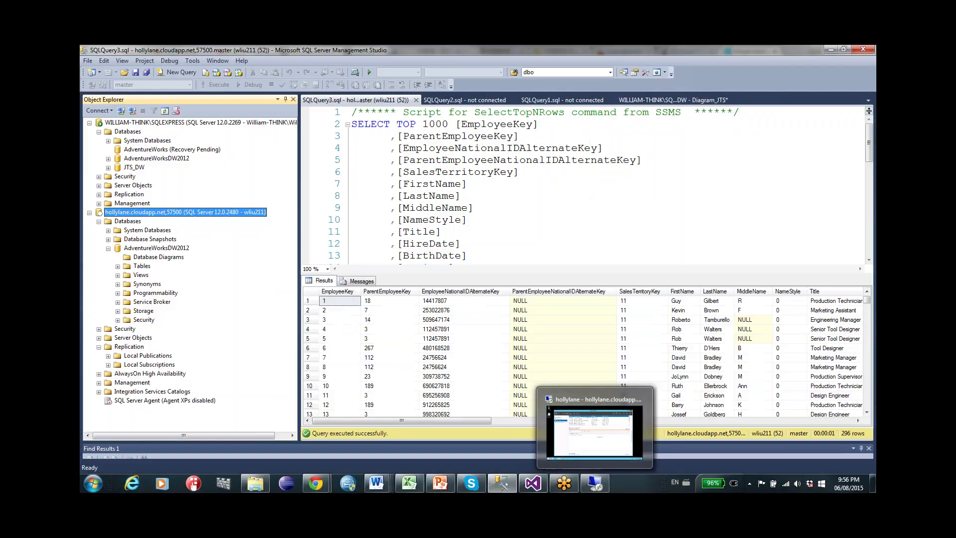
# - Check the Analysis Services Tutorial deployment error in Visual Studio, then return to the Azure hollylane dashboard
pyautogui.moveTo(502, 487)
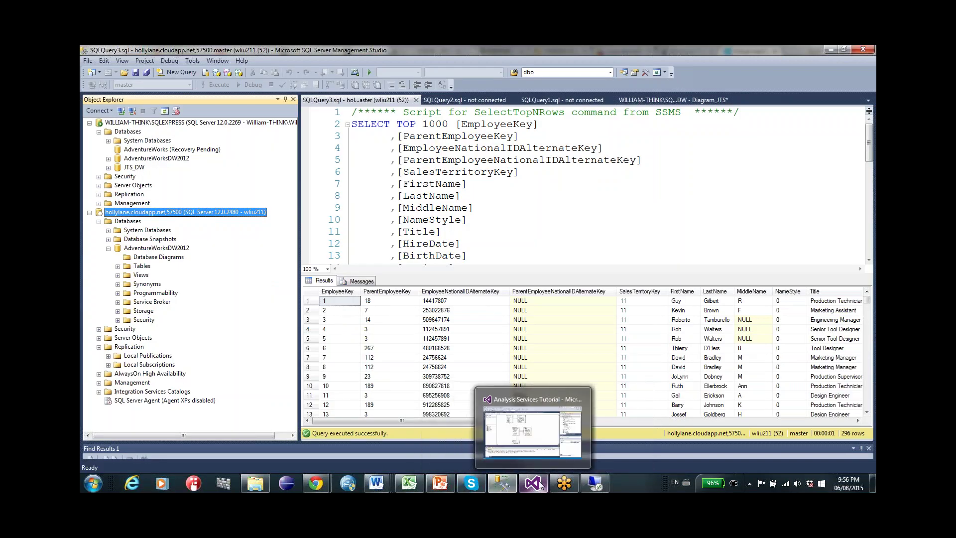
pyautogui.click(536, 446)
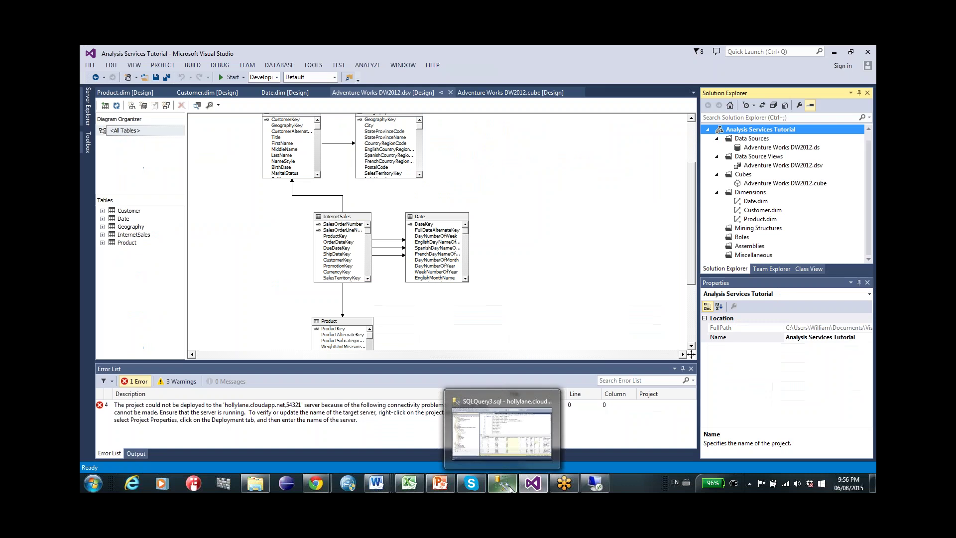
pyautogui.moveTo(589, 489)
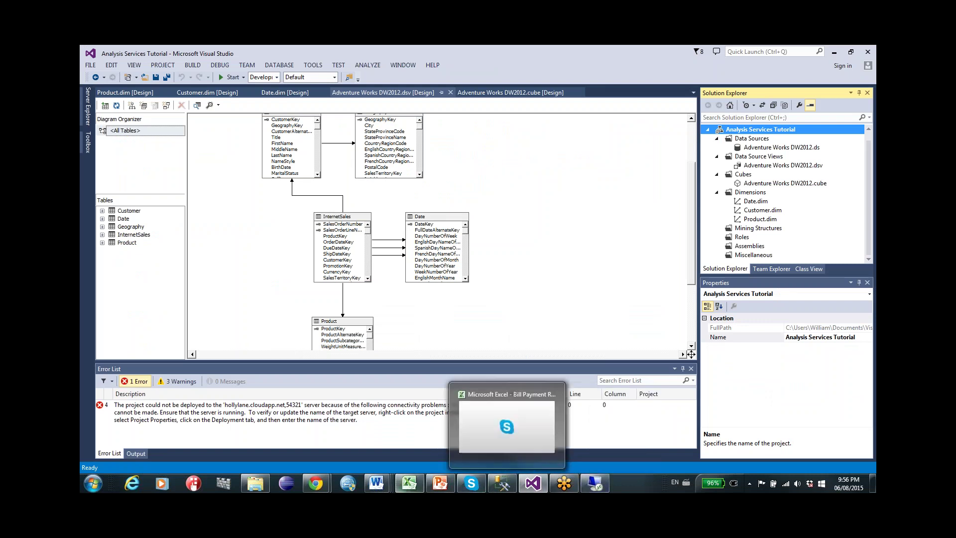
pyautogui.moveTo(316, 483)
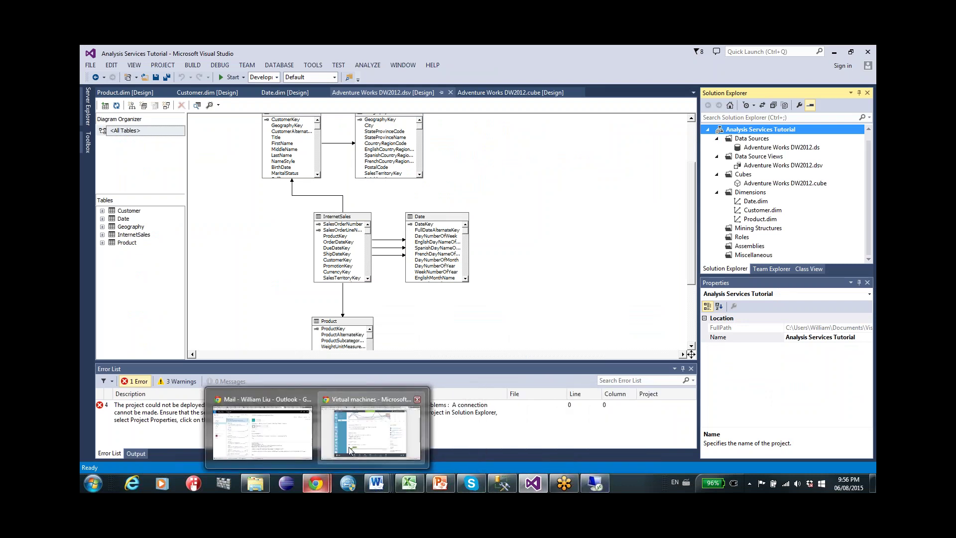
pyautogui.click(349, 450)
pyautogui.scroll(-3, 262, 308)
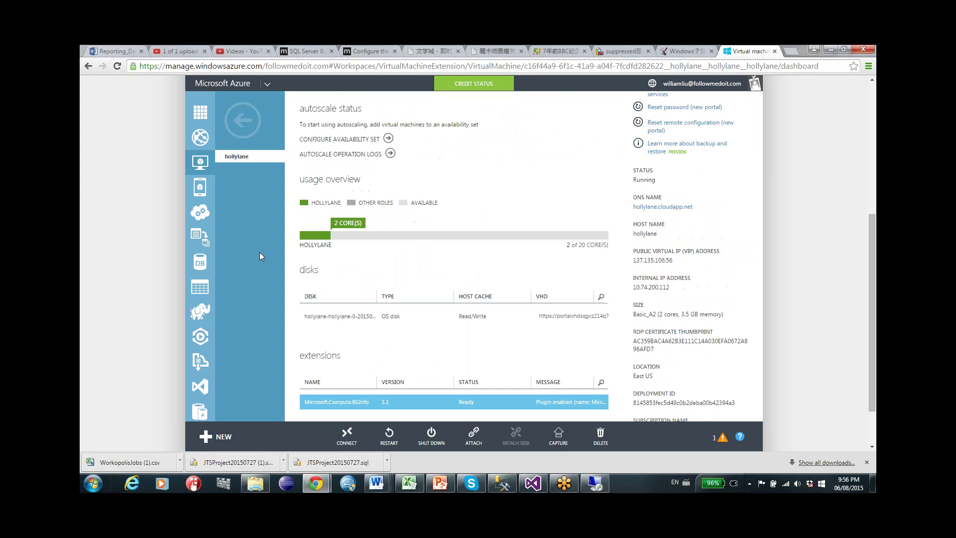
# - Open the portal's NEW panel from the bottom of the hollylane dashboard
pyautogui.scroll(-2, 256, 267)
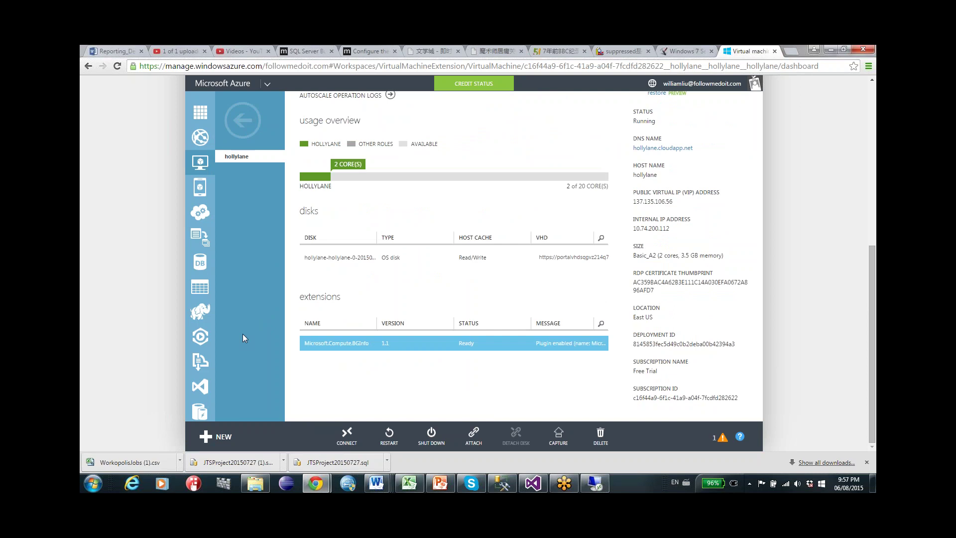
pyautogui.click(220, 436)
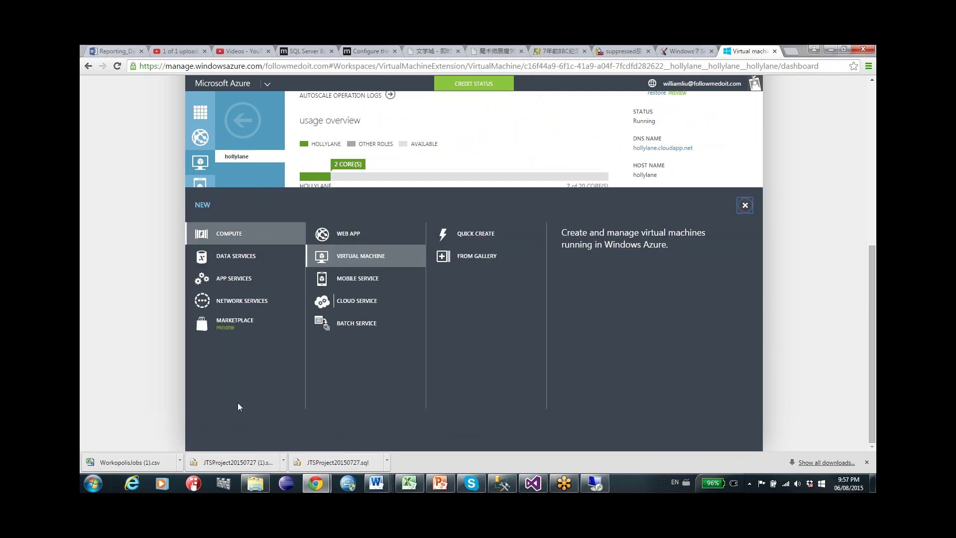
# - Start a Virtual Machine From Gallery and scroll the image list to the SQL Server 2014 entries
pyautogui.click(347, 255)
pyautogui.click(472, 259)
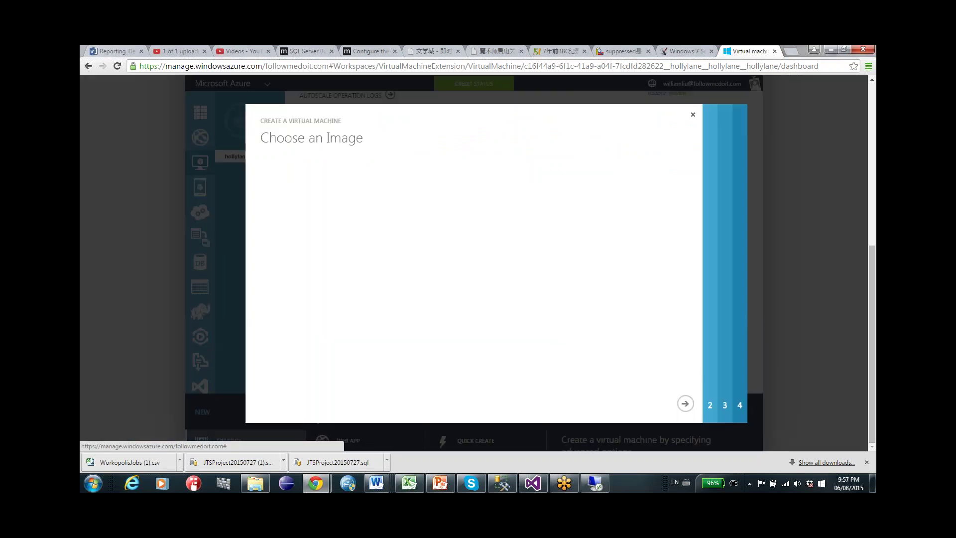
pyautogui.scroll(-4, 465, 275)
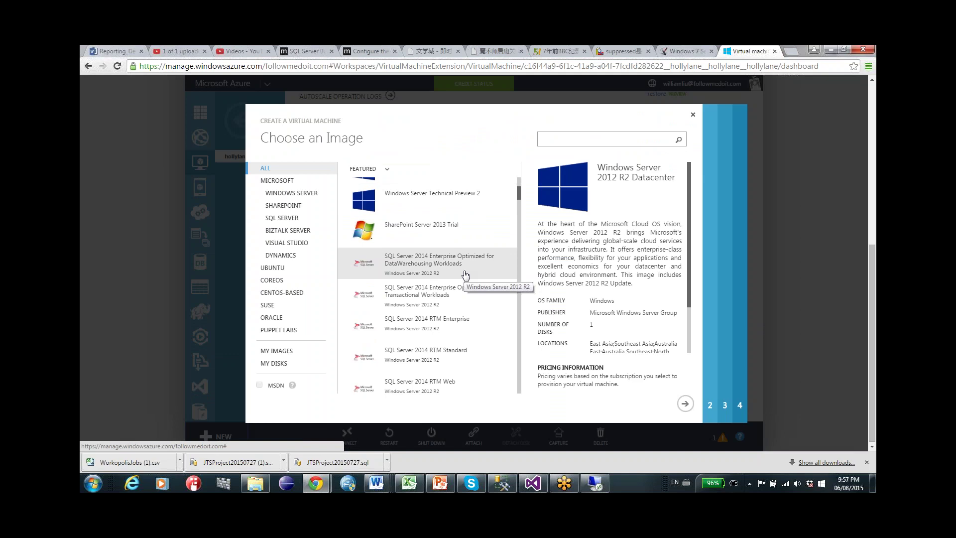
pyautogui.scroll(-1, 465, 276)
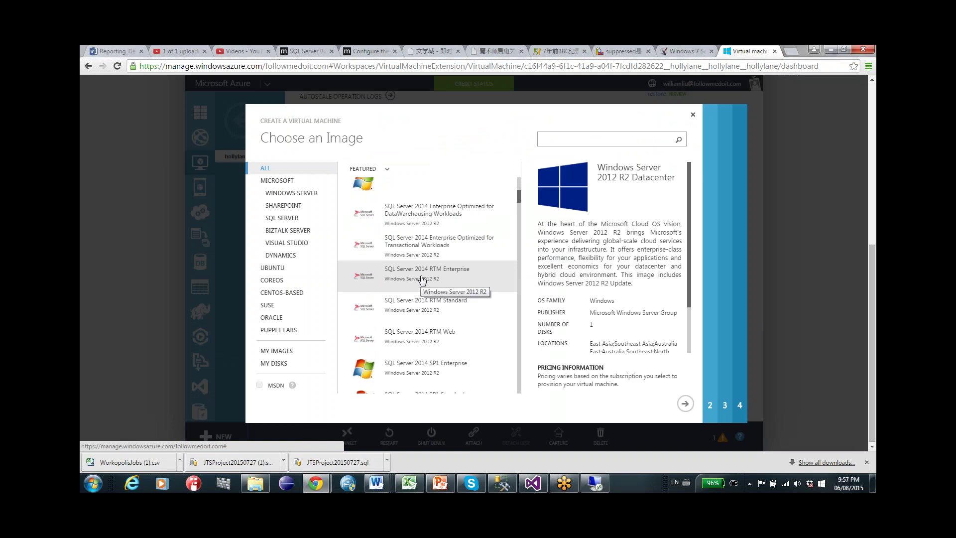
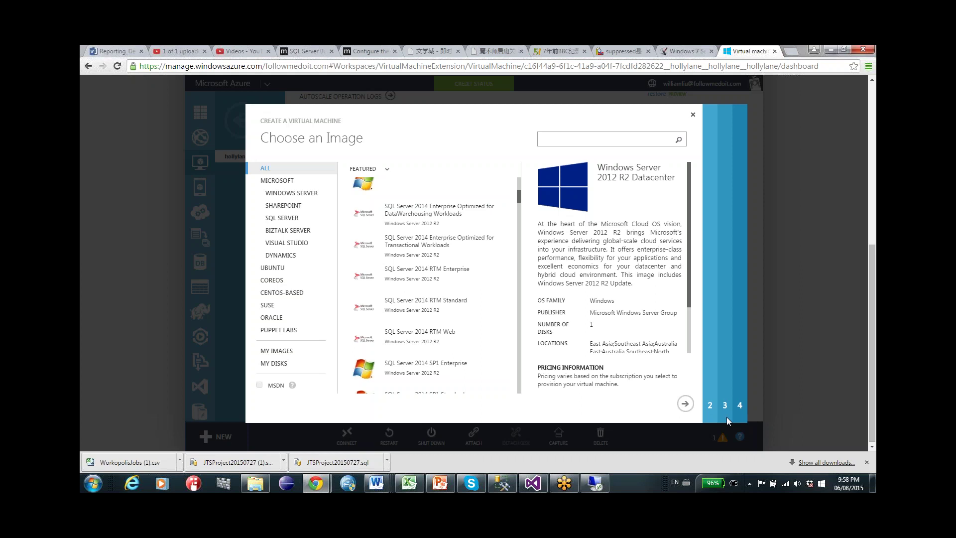
# - Close the Choose an Image dialog without creating a VM and open hollylane's CONFIGURE page
pyautogui.click(692, 115)
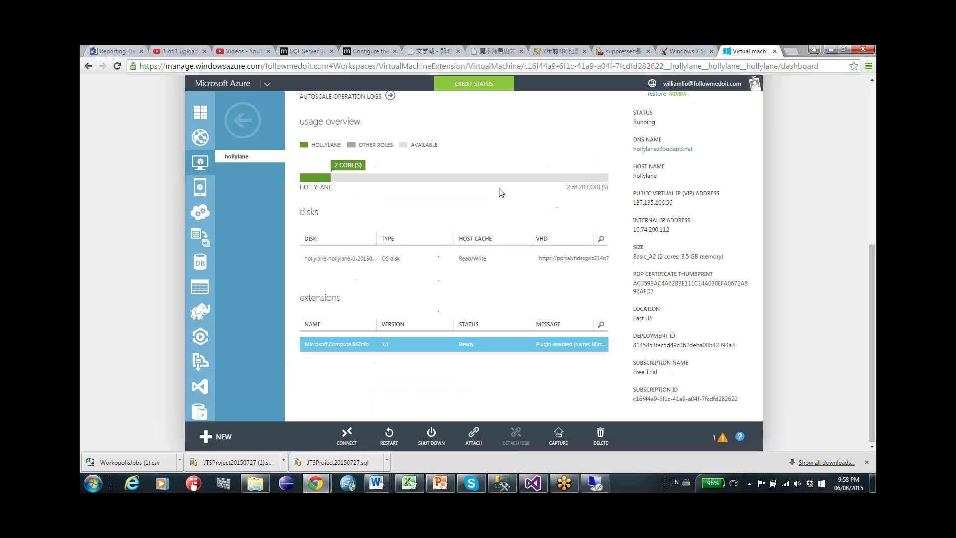
pyautogui.scroll(10, 500, 193)
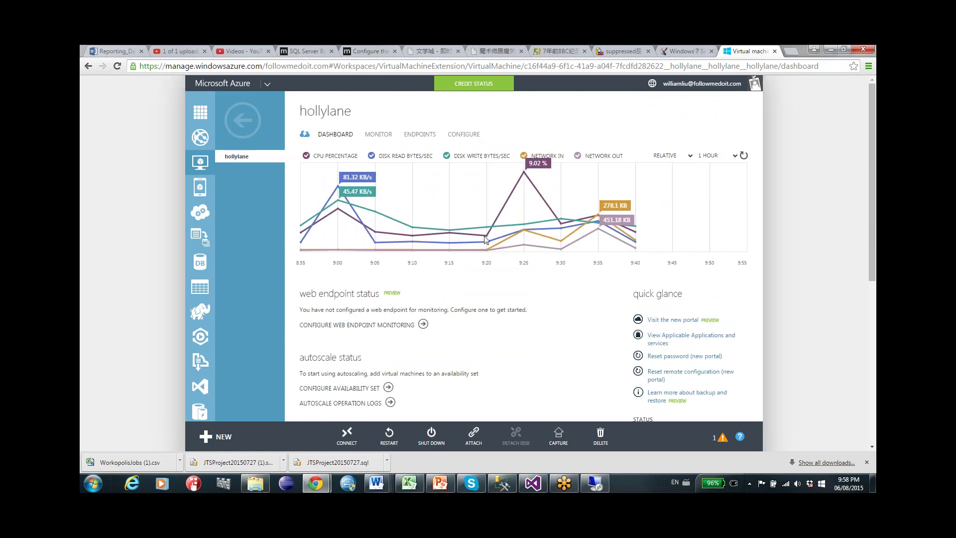
pyautogui.scroll(-1, 486, 241)
pyautogui.scroll(1, 486, 215)
pyautogui.click(464, 136)
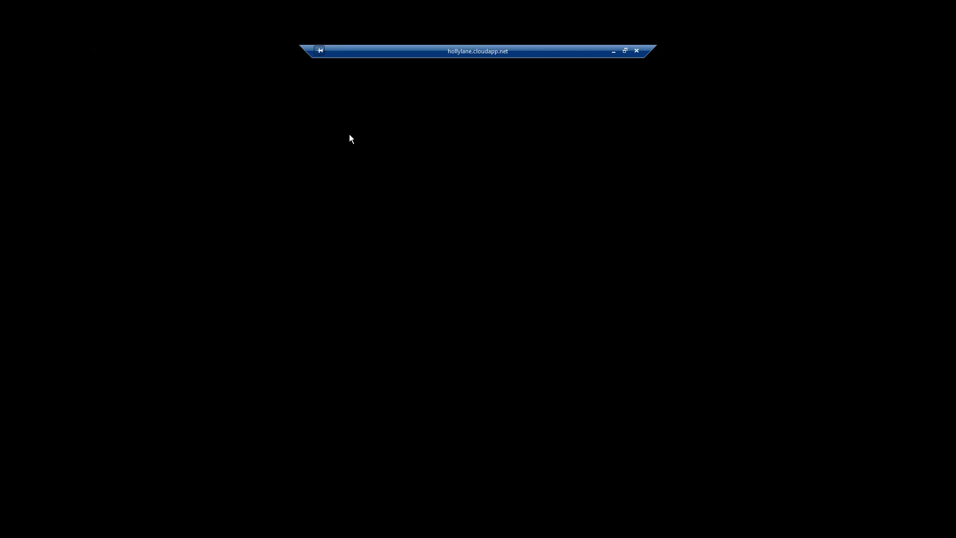
# - Minimize the hollylane remote session to reveal its Azure configure page (Basic tier, size A2)
pyautogui.click(613, 52)
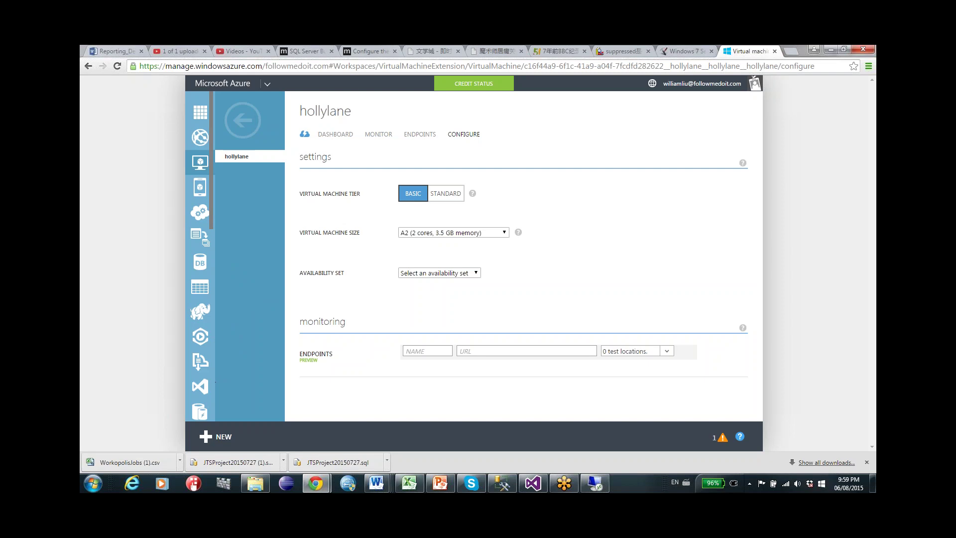
# - Browse the Compute > Virtual Machine options without creating one, then select AdventureWorksDW2012 in SSMS
pyautogui.click(213, 436)
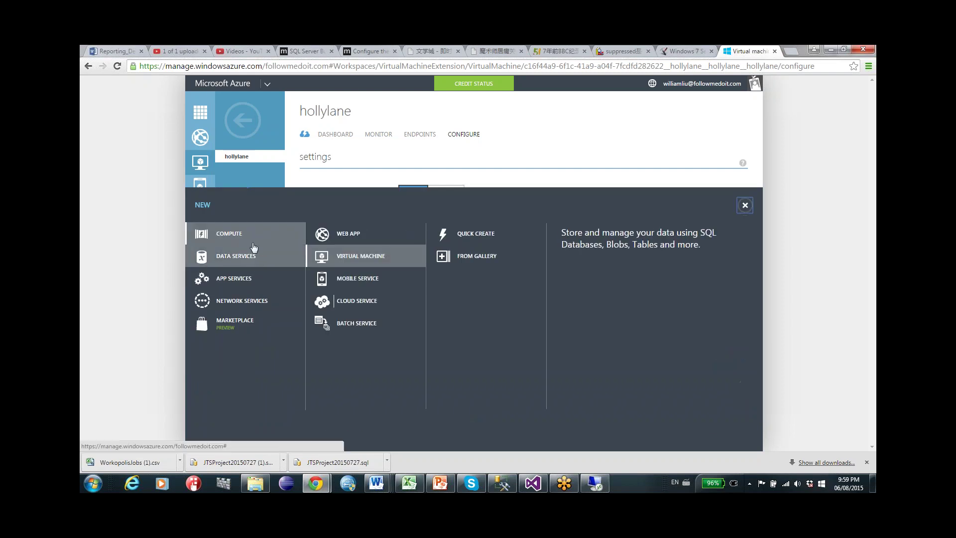
pyautogui.click(366, 257)
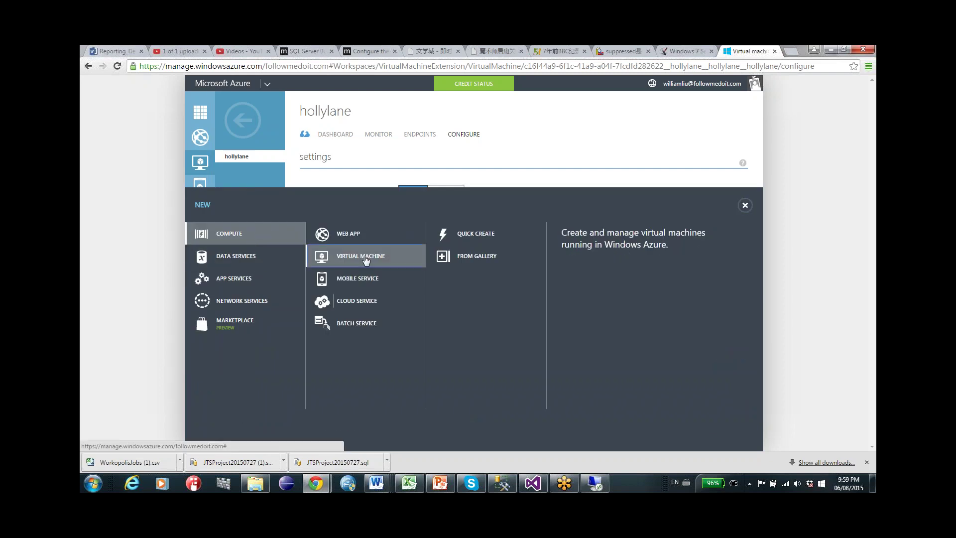
pyautogui.click(442, 162)
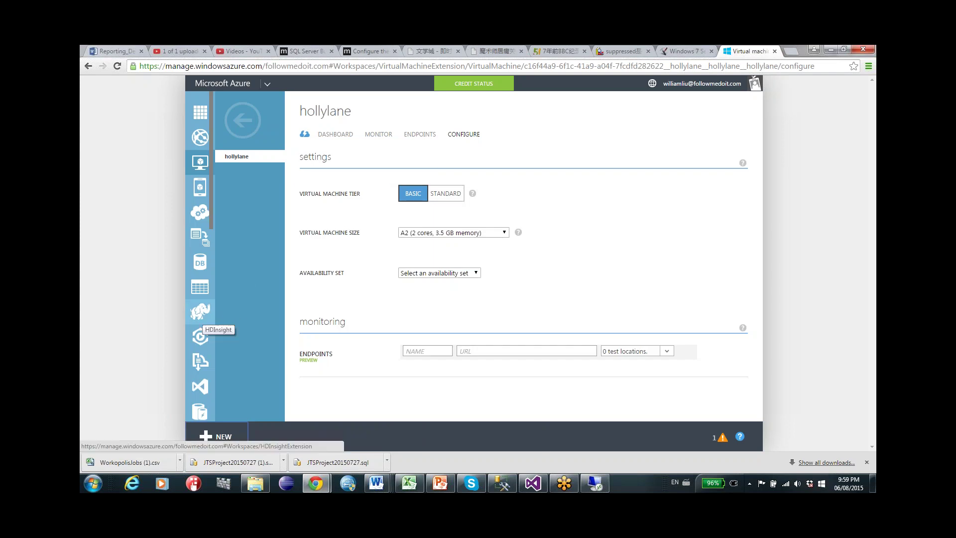
pyautogui.scroll(-4, 200, 306)
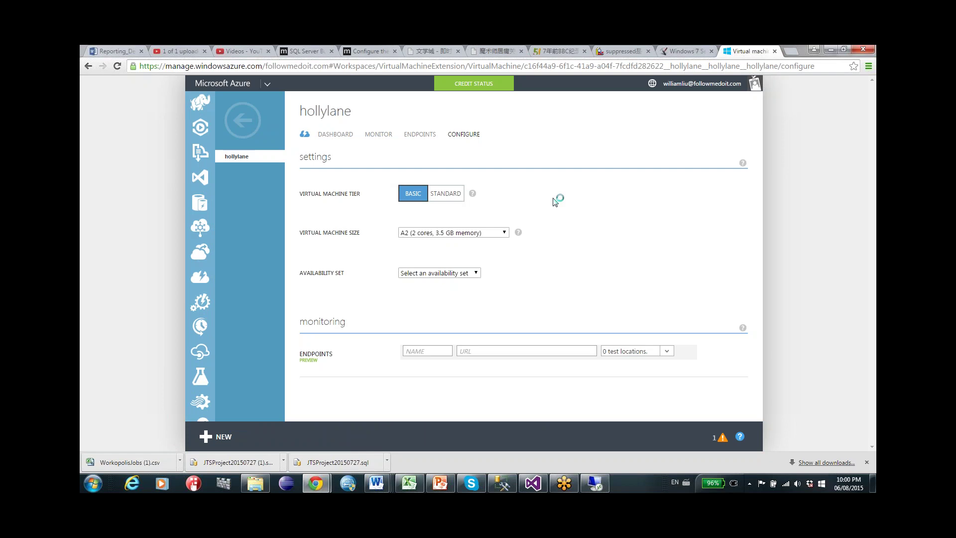
pyautogui.click(501, 486)
pyautogui.click(175, 250)
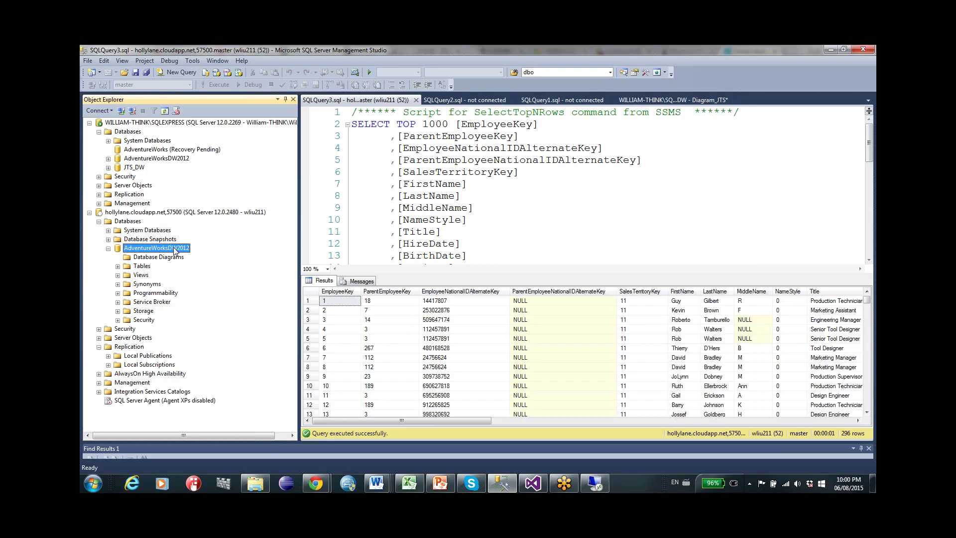
# - Select JTS_DW in Object Explorer, glance at the hollylane remote session, then minimize Management Studio
pyautogui.click(143, 168)
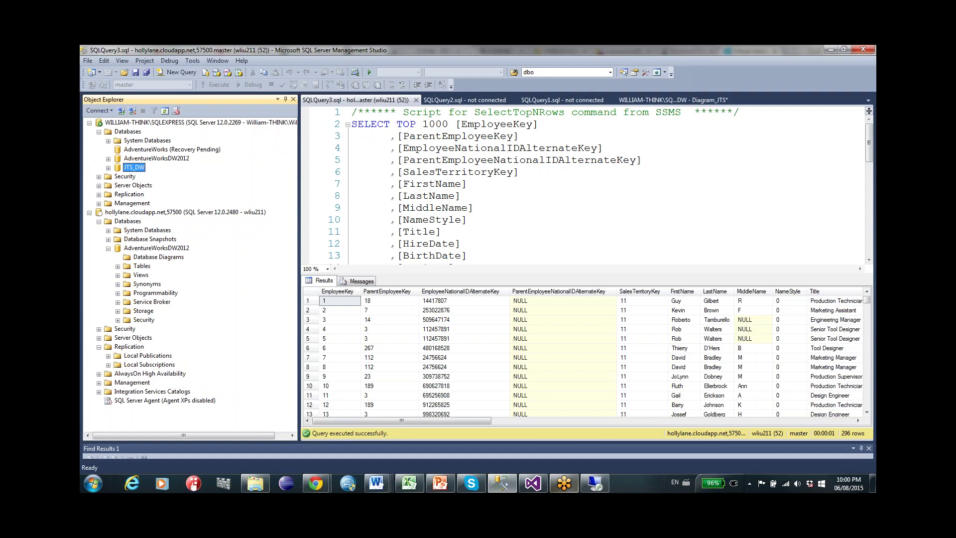
pyautogui.moveTo(593, 488)
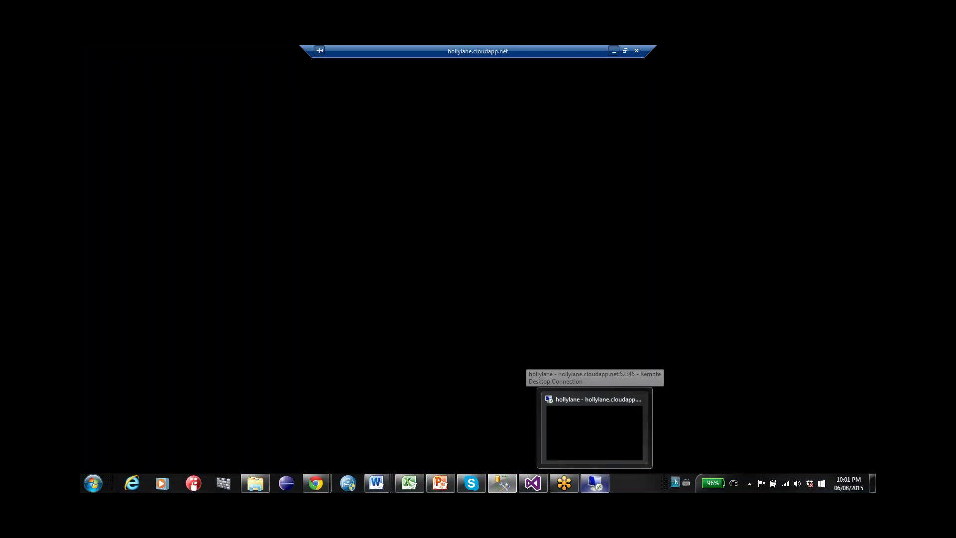
pyautogui.click(596, 433)
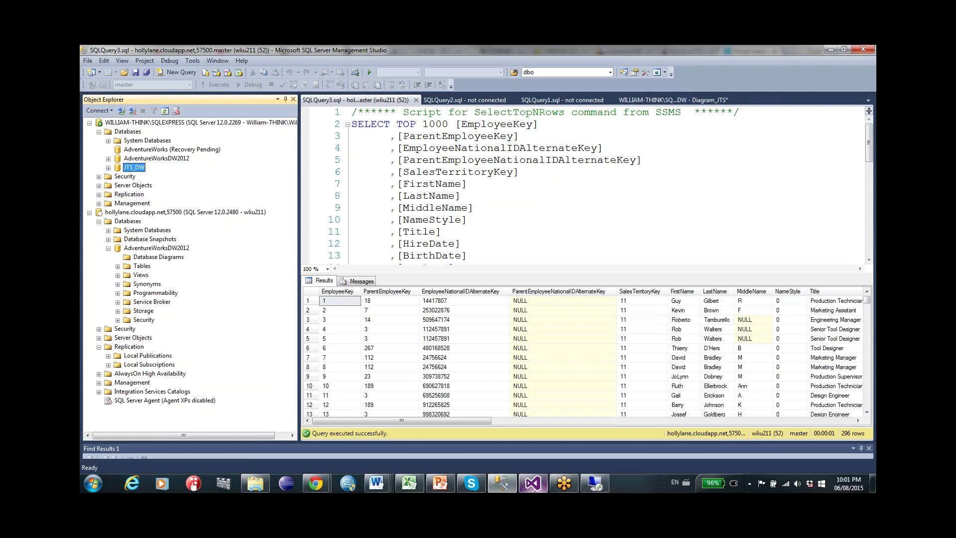
pyautogui.moveTo(595, 483)
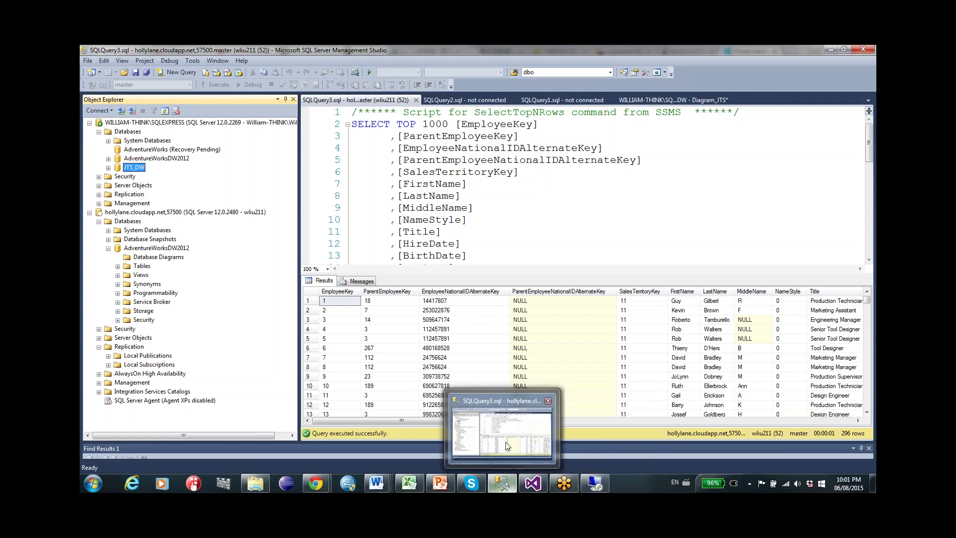
pyautogui.click(639, 491)
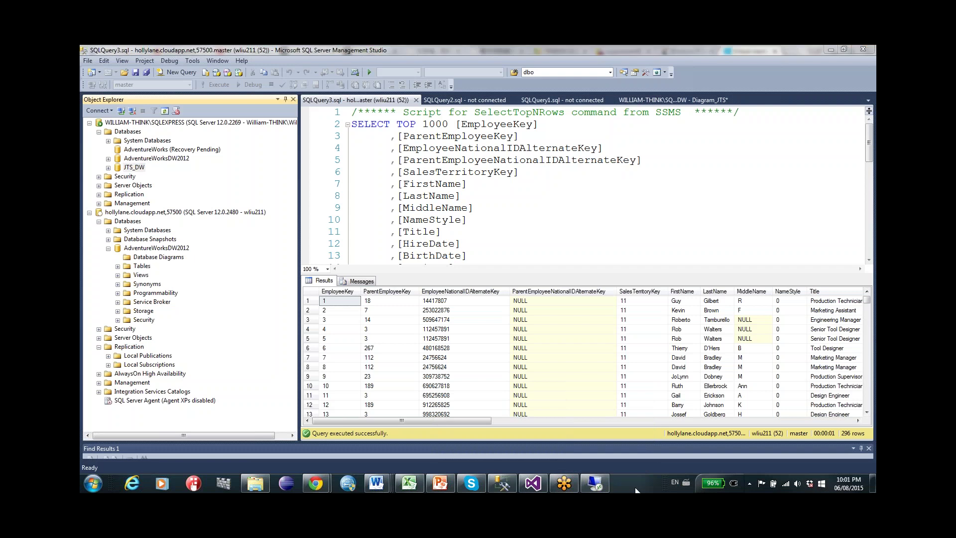
pyautogui.click(828, 49)
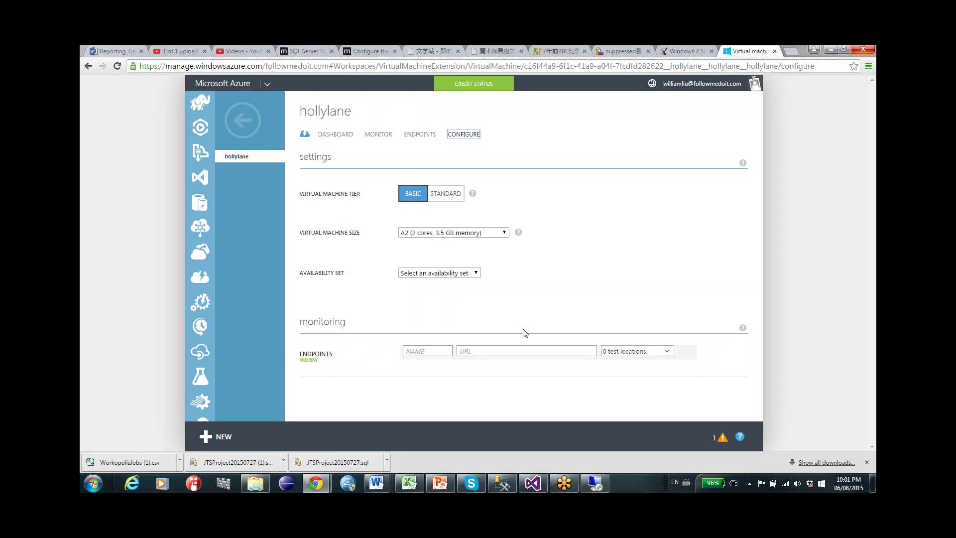
# - Open the endpoint test locations list and close it unchanged
pyautogui.click(430, 355)
pyautogui.click(667, 351)
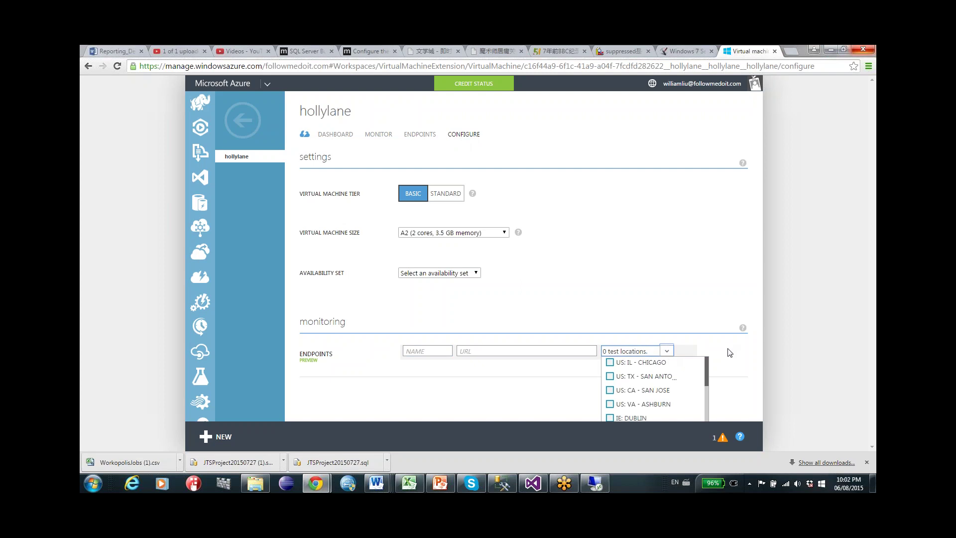
pyautogui.click(711, 295)
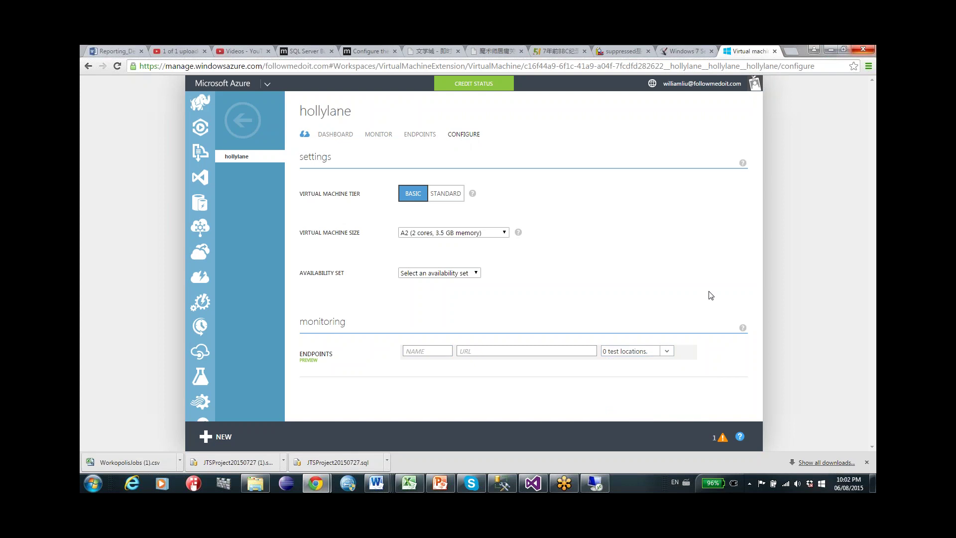
# - Show hollylane's dashboard with its DNS name, public IP and RDP certificate thumbprint
pyautogui.click(342, 138)
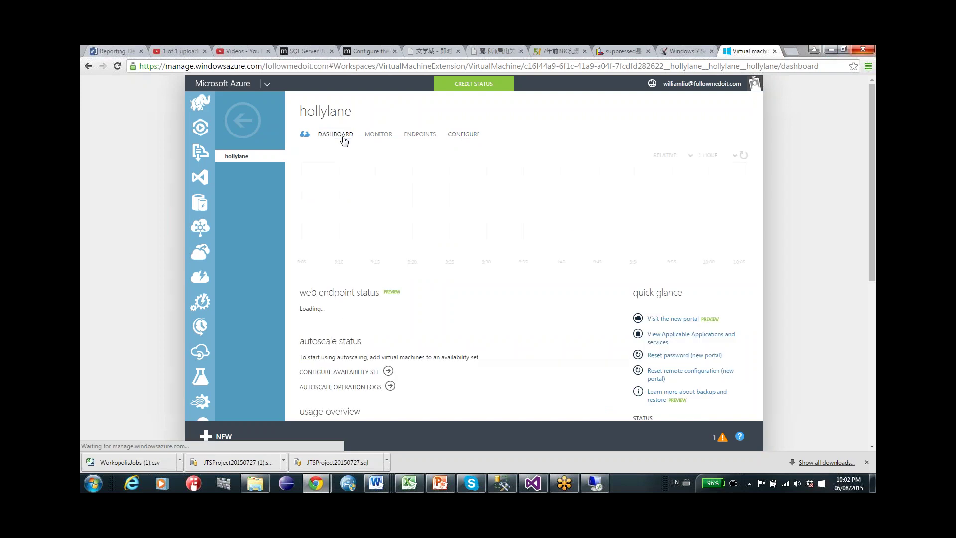
pyautogui.scroll(-3, 559, 326)
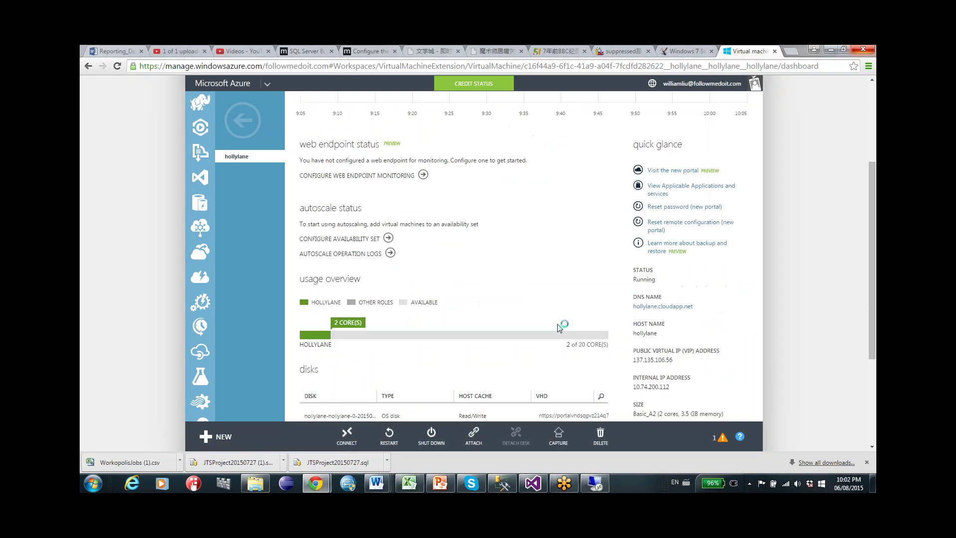
pyautogui.scroll(-3, 560, 326)
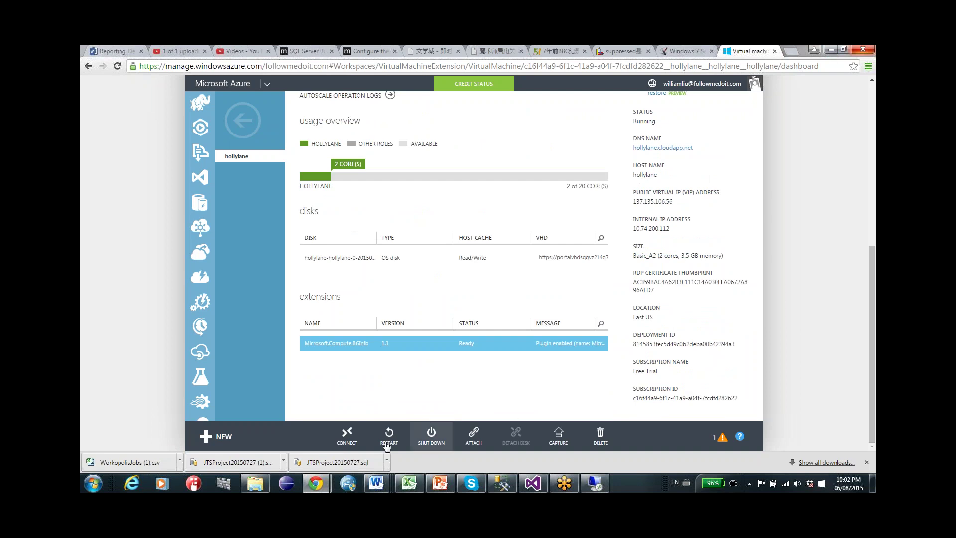
pyautogui.click(259, 488)
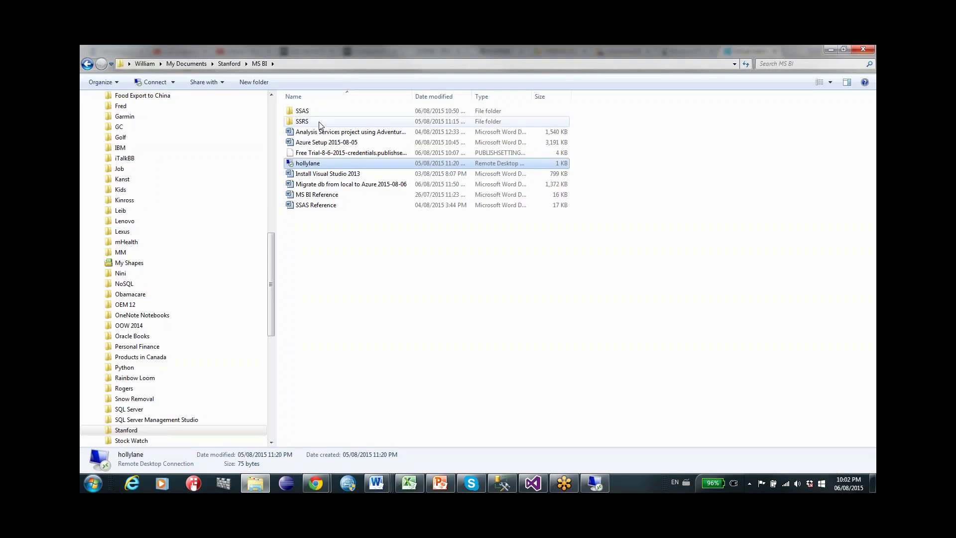
pyautogui.click(830, 49)
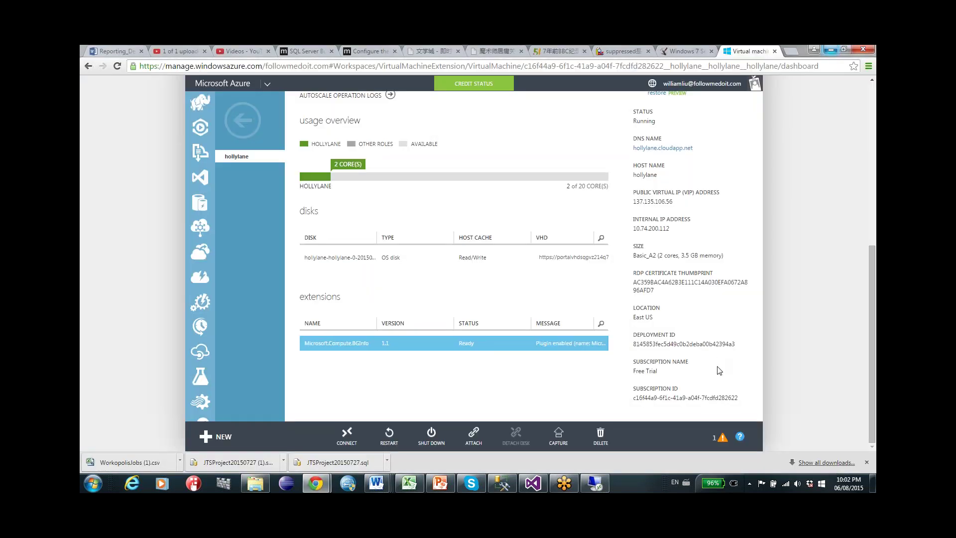
pyautogui.doubleClick(635, 280)
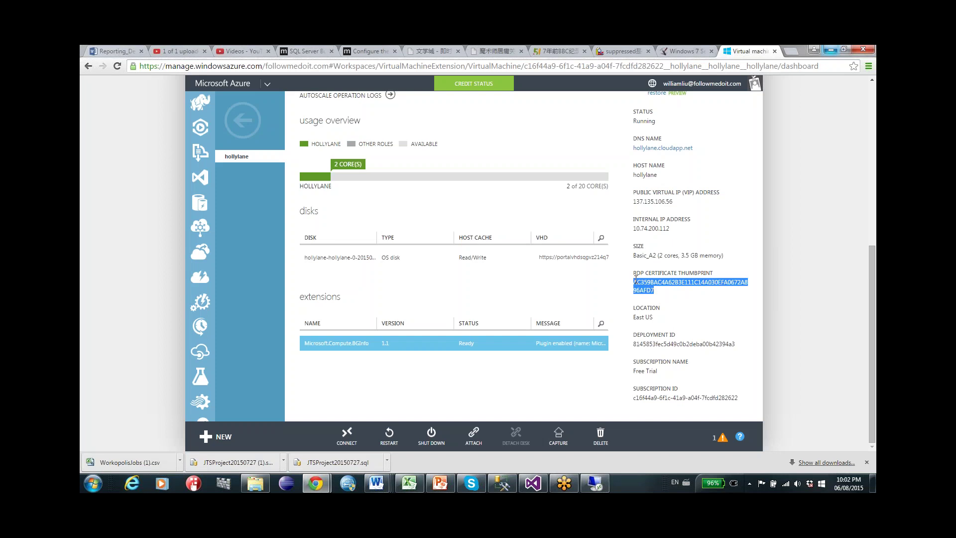
pyautogui.click(623, 289)
pyautogui.scroll(2, 623, 292)
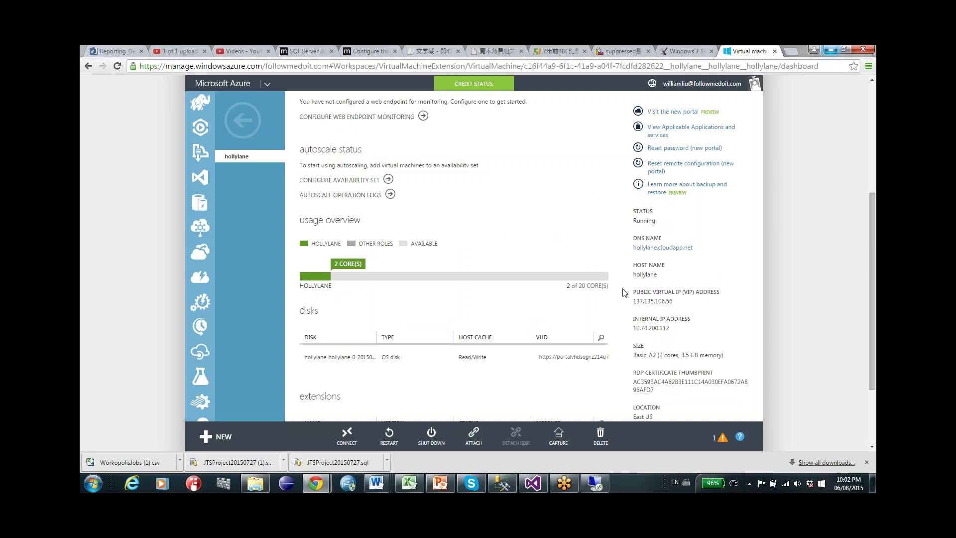
pyautogui.scroll(1, 623, 292)
# - Open Server Properties for hollylane.cloudapp.net from SSMS Object Explorer
pyautogui.click(505, 487)
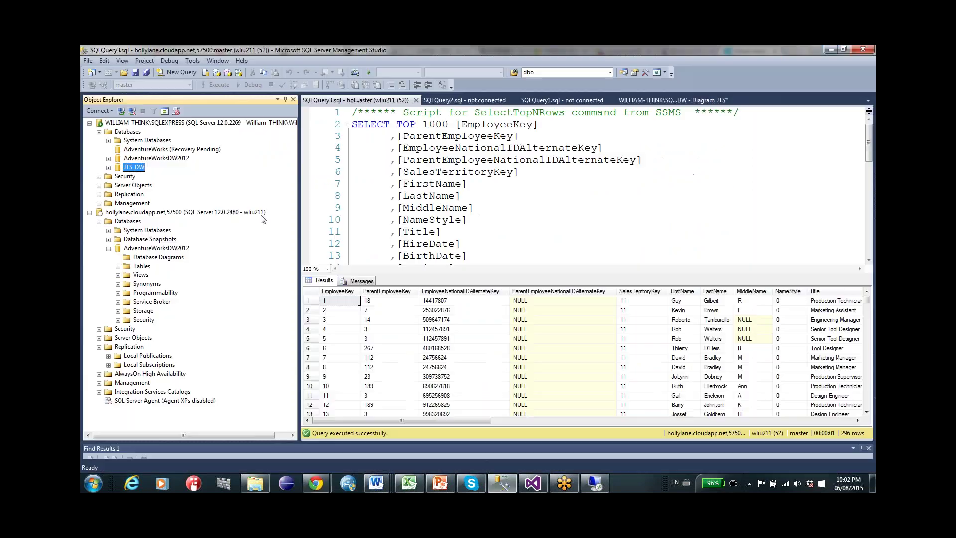
pyautogui.click(169, 212)
pyautogui.rightClick(169, 212)
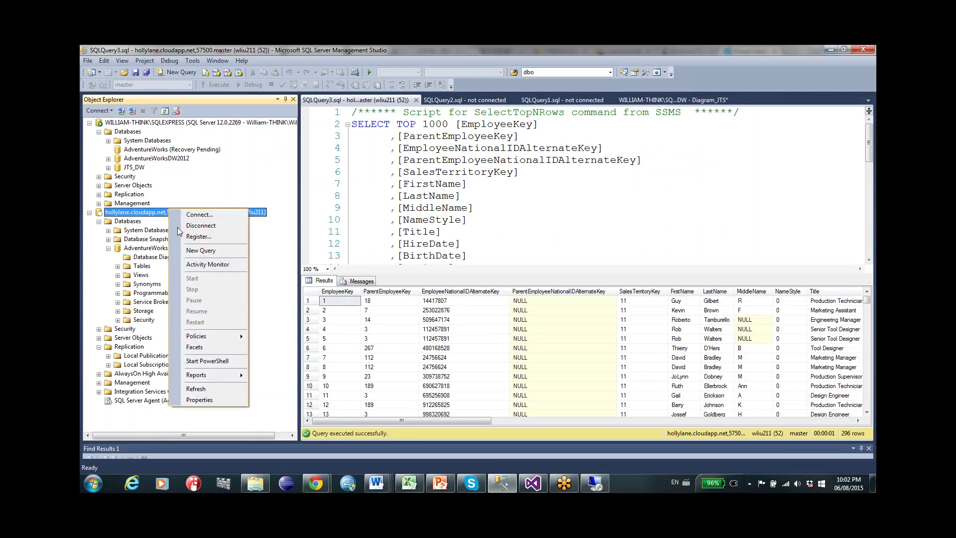
pyautogui.click(199, 400)
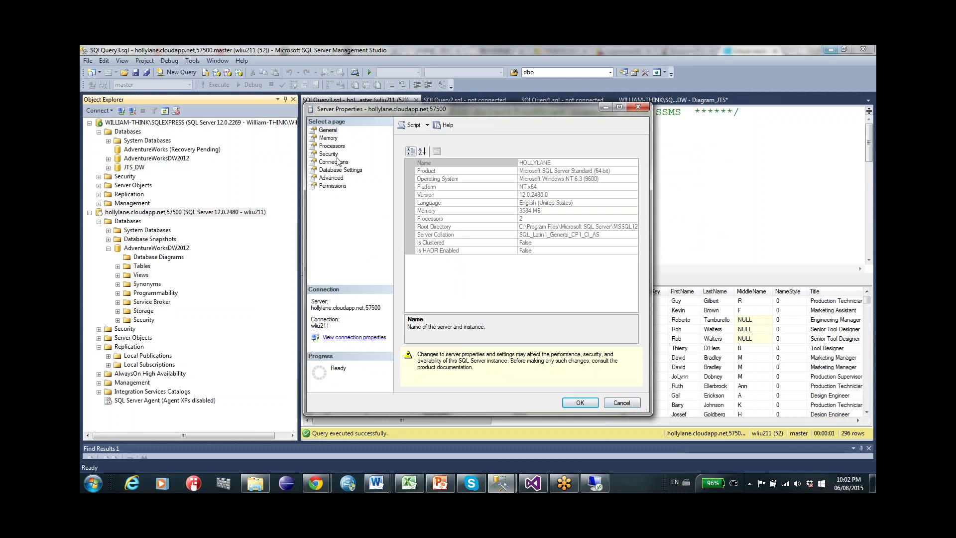
# - Review the Security, Processors and Connections pages, cancel, and switch to the Analysis Services Tutorial project
pyautogui.click(336, 156)
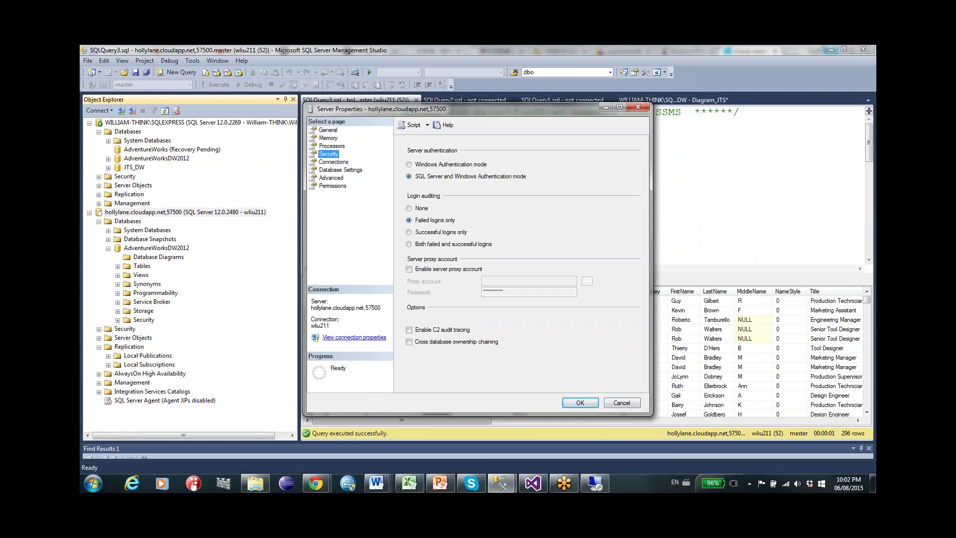
pyautogui.click(334, 146)
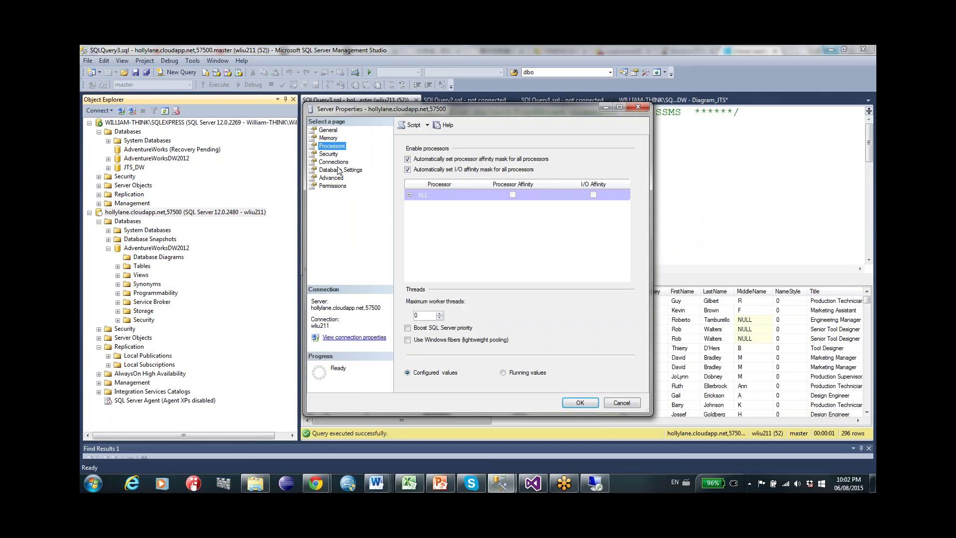
pyautogui.click(334, 162)
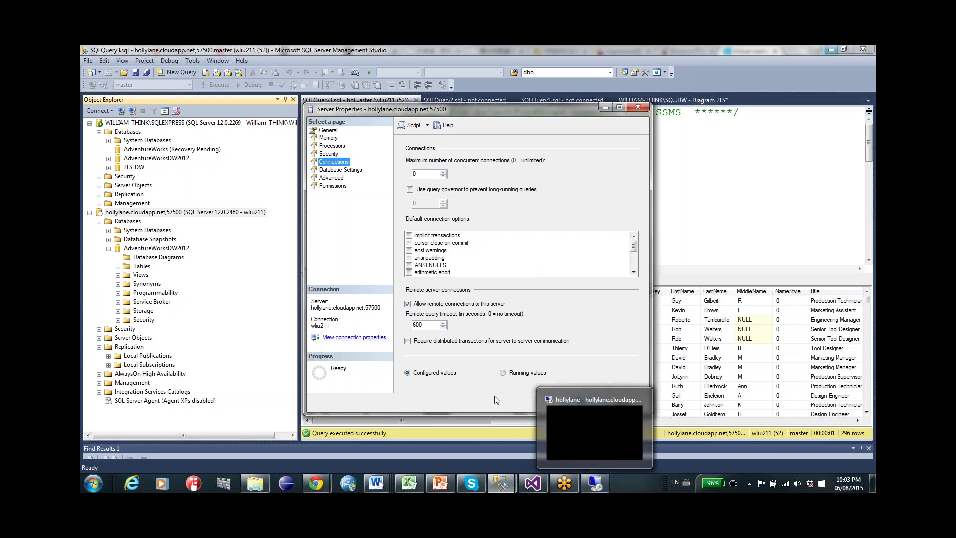
pyautogui.click(626, 402)
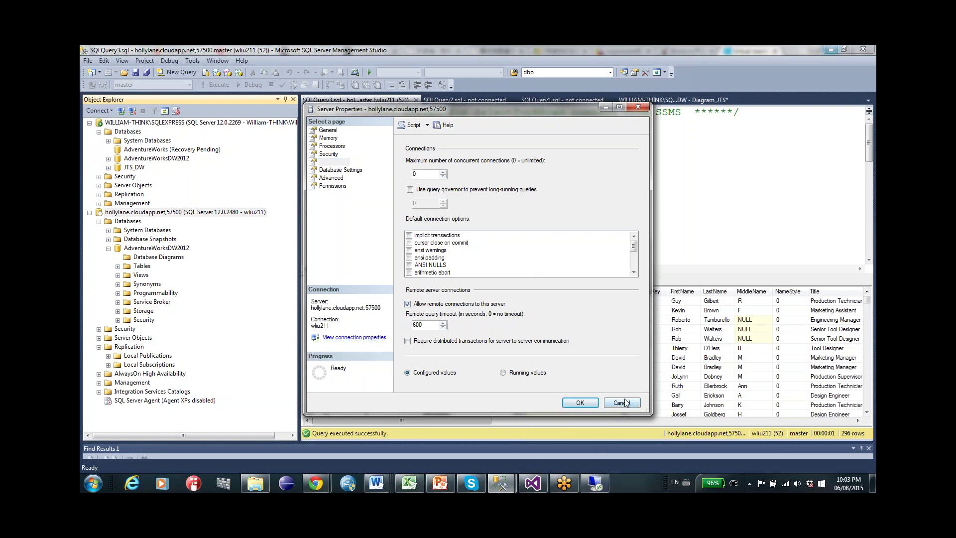
pyautogui.click(532, 483)
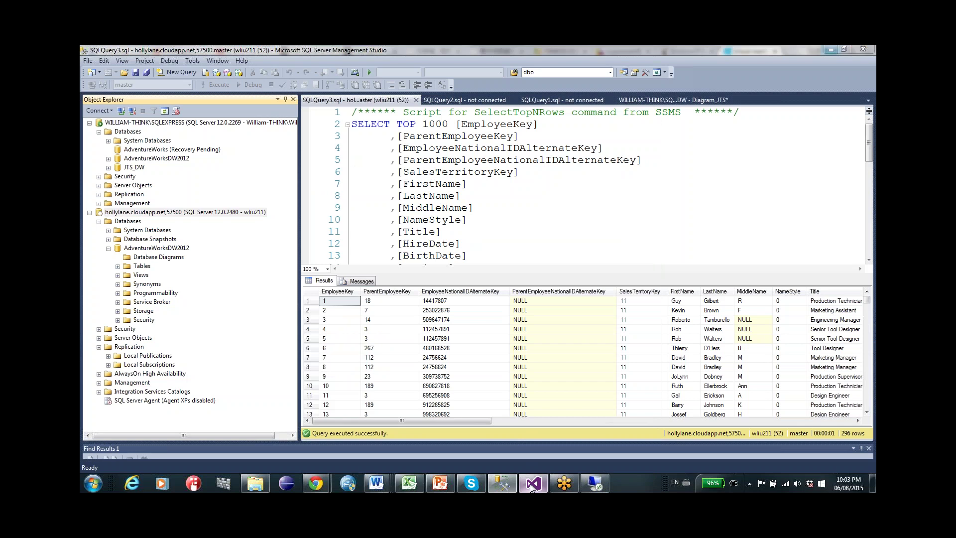
pyautogui.rightClick(757, 131)
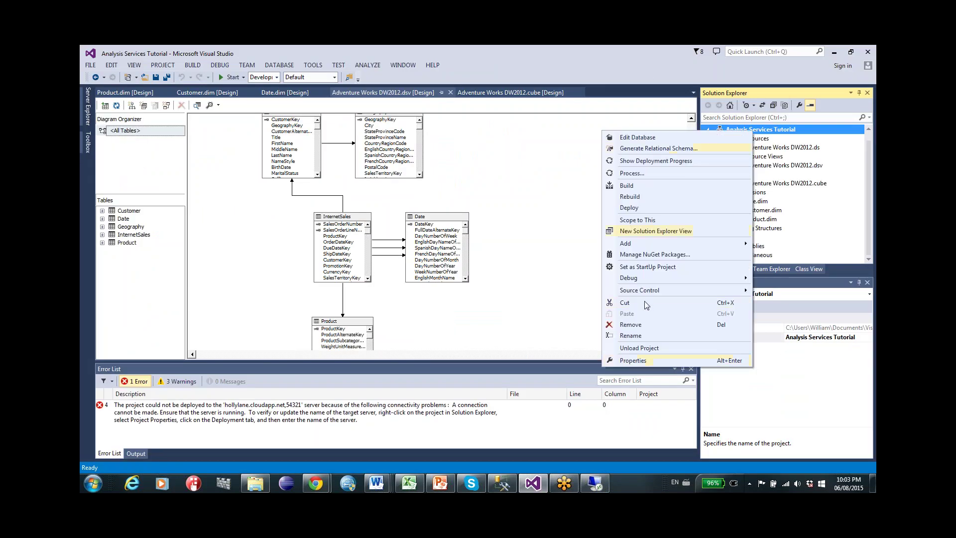
pyautogui.click(642, 364)
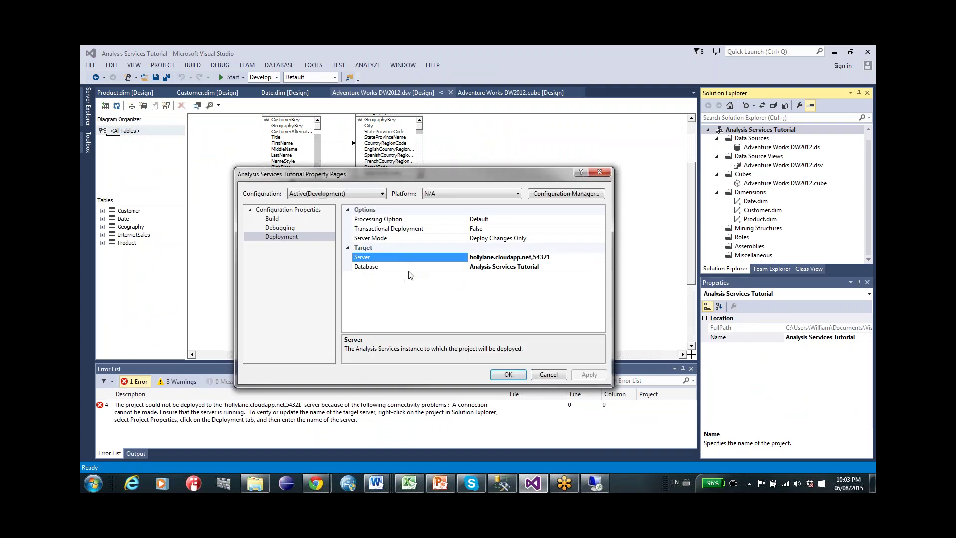
pyautogui.click(407, 267)
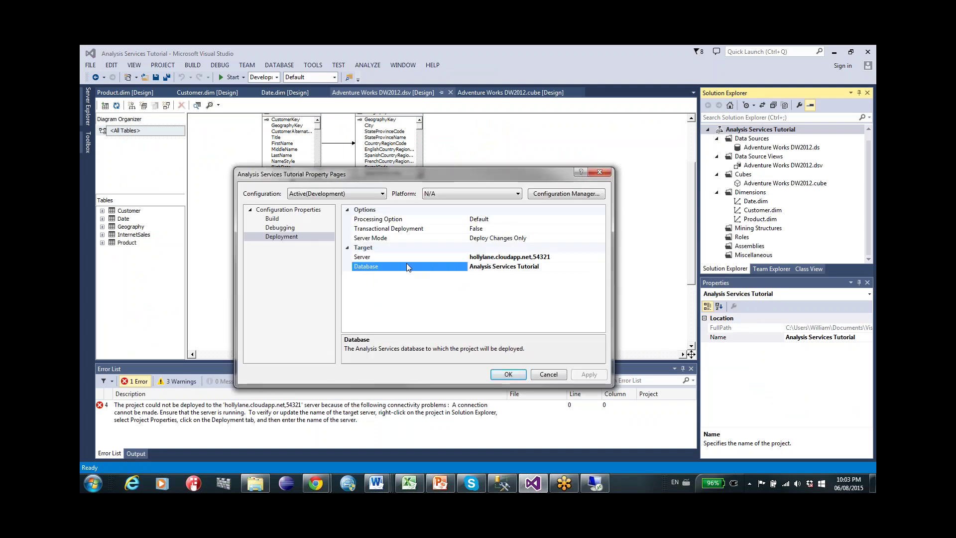
pyautogui.click(446, 258)
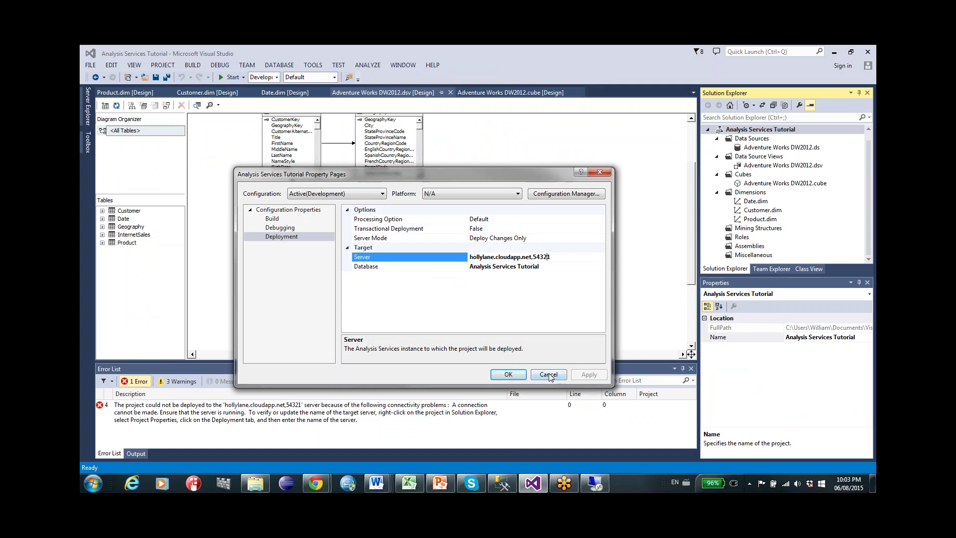
pyautogui.click(300, 220)
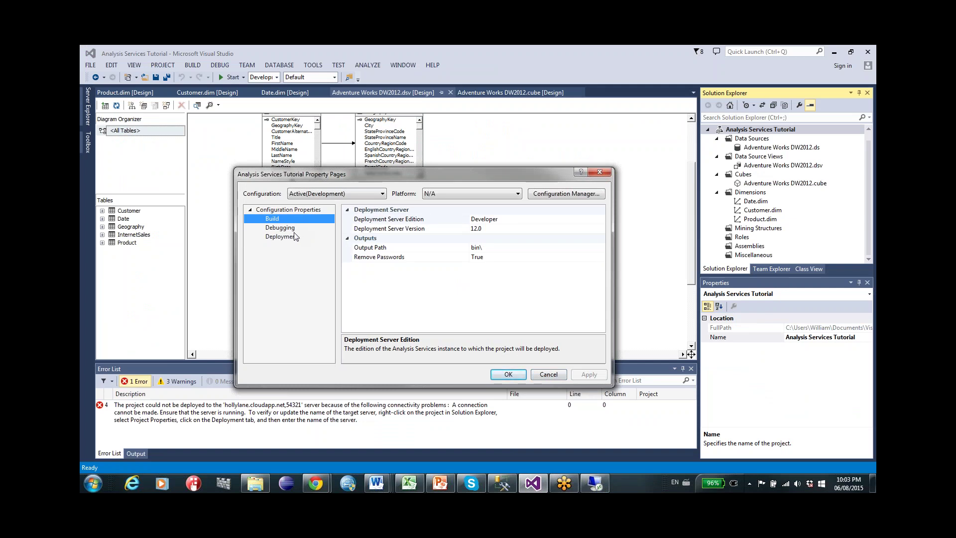
pyautogui.click(295, 236)
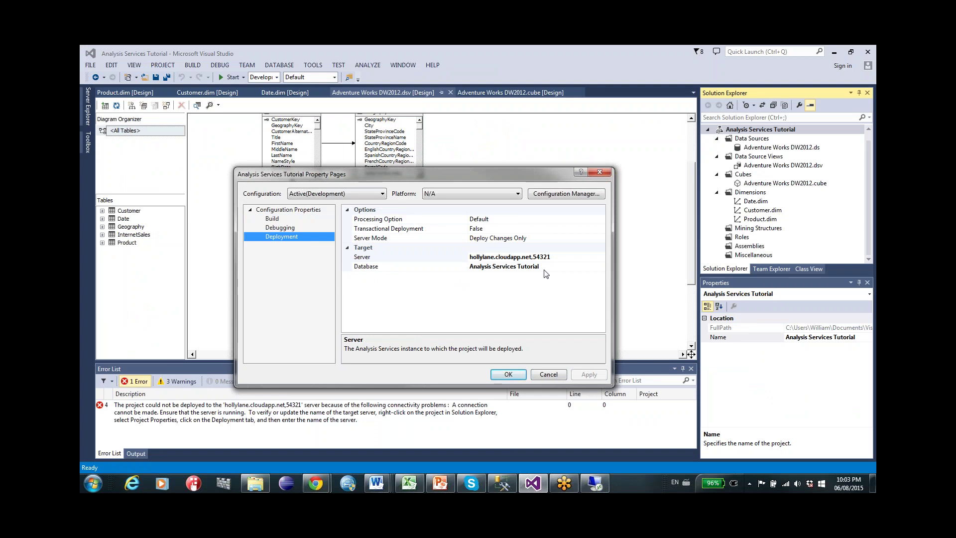
pyautogui.click(550, 374)
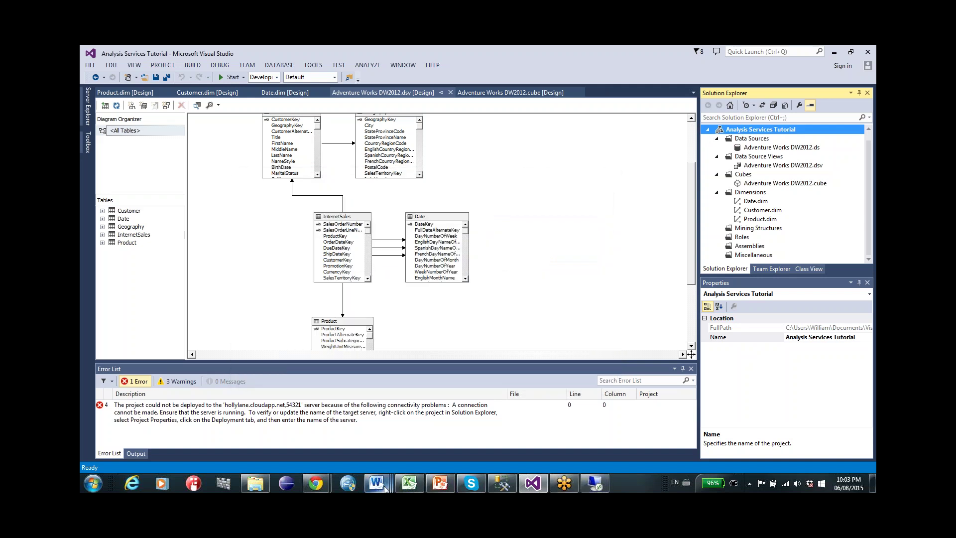
# - Bring the Visual Studio project window forward from the taskbar
pyautogui.moveTo(383, 487)
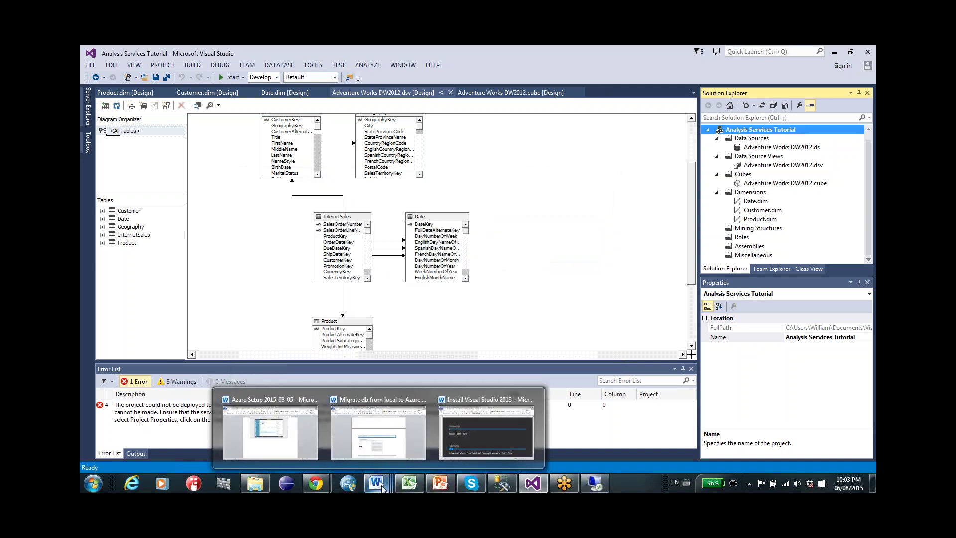
pyautogui.moveTo(478, 480)
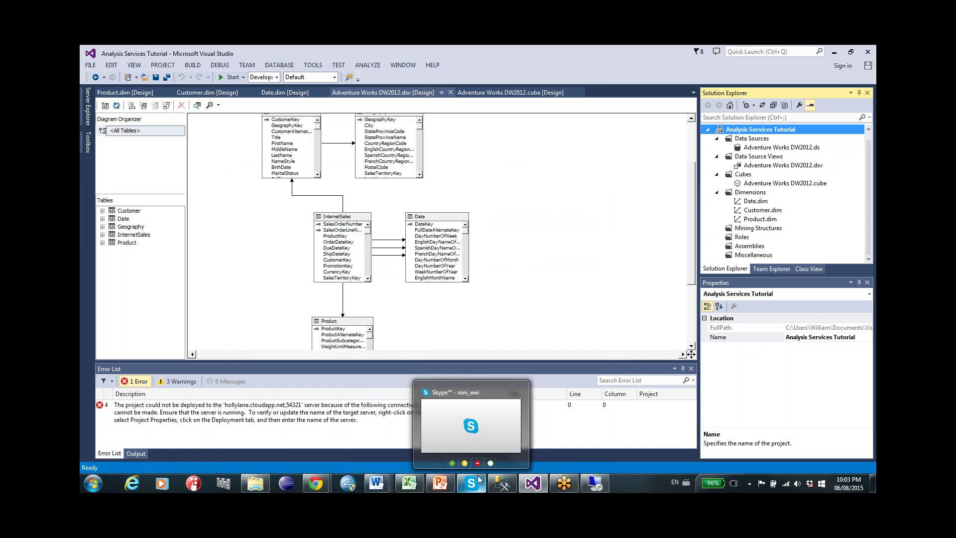
pyautogui.moveTo(532, 482)
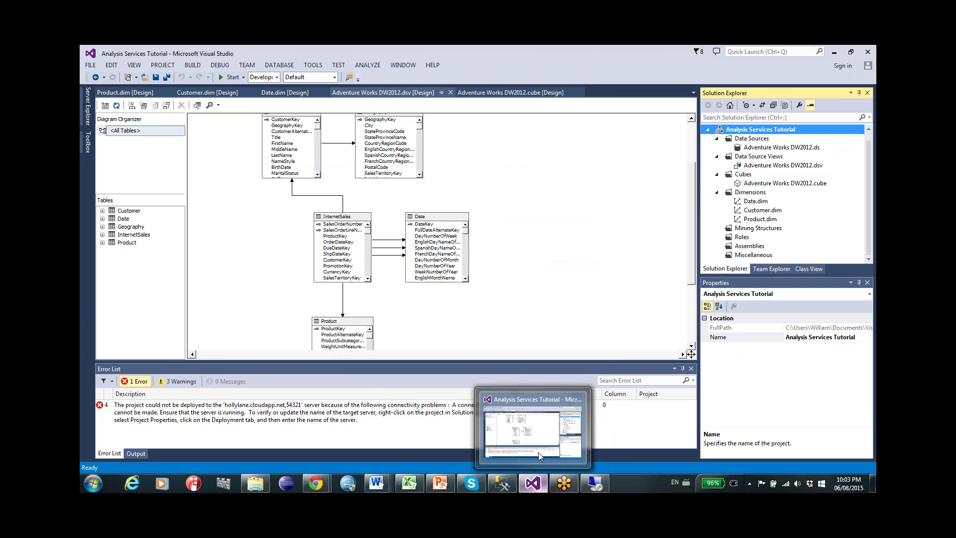
pyautogui.click(533, 441)
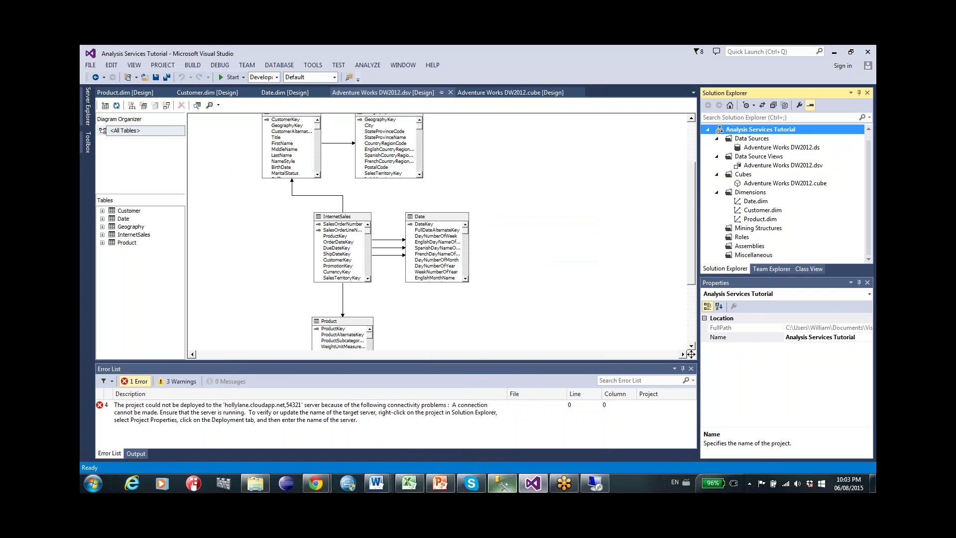
# - Flip to SSMS and hide it again, then open the full-screen hollylane remote session
pyautogui.moveTo(501, 482)
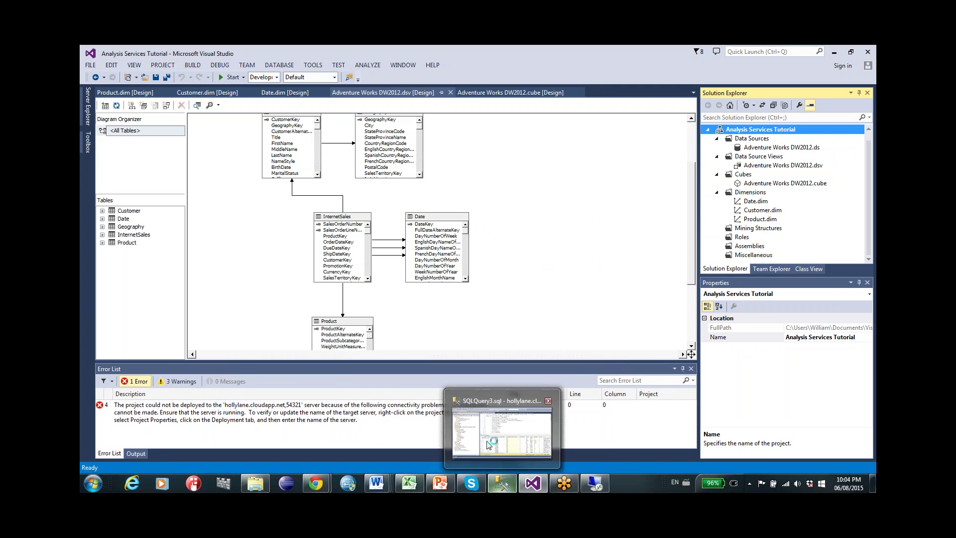
pyautogui.click(502, 482)
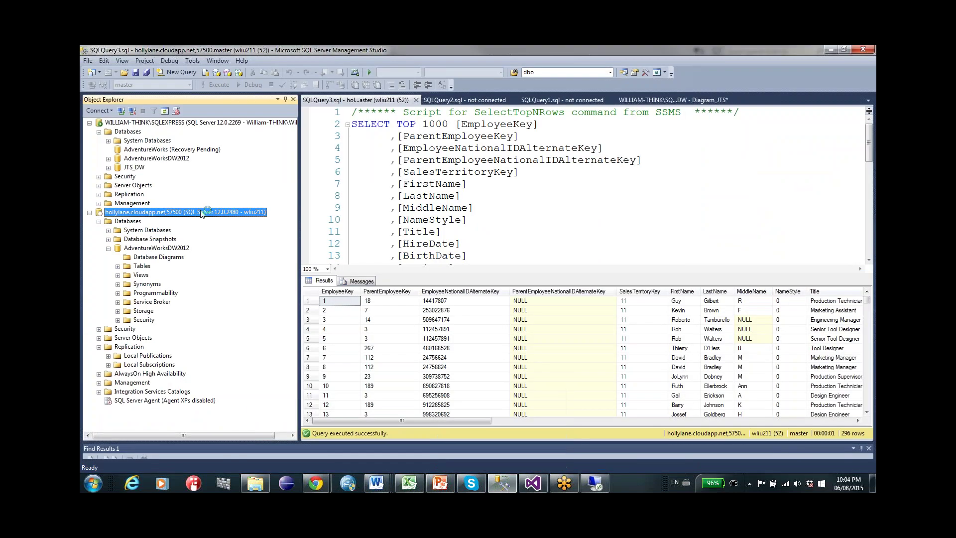
pyautogui.click(832, 49)
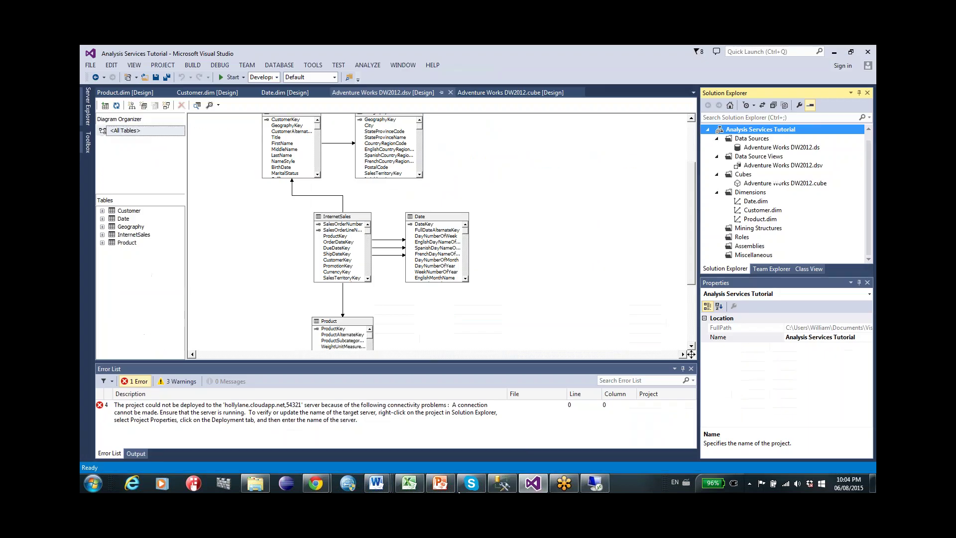
pyautogui.moveTo(578, 488)
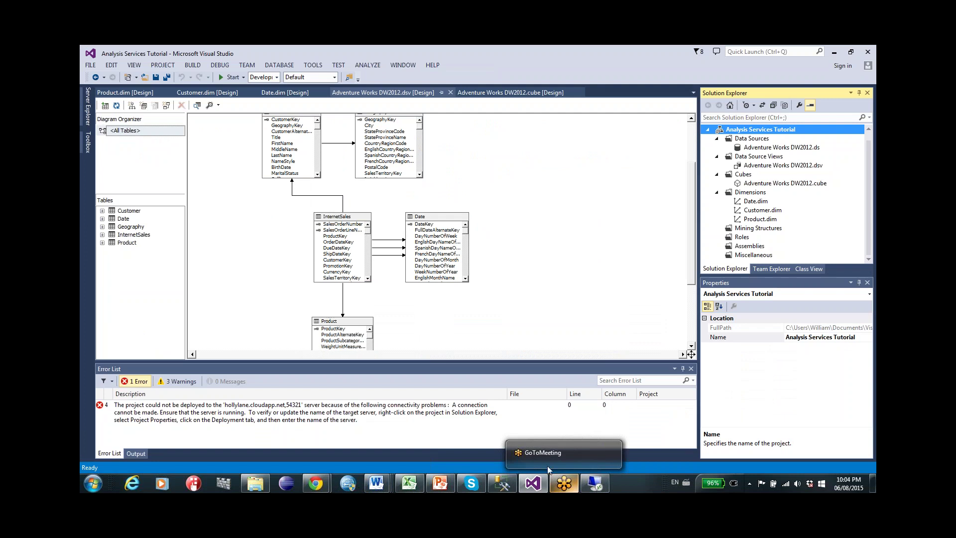
pyautogui.click(591, 441)
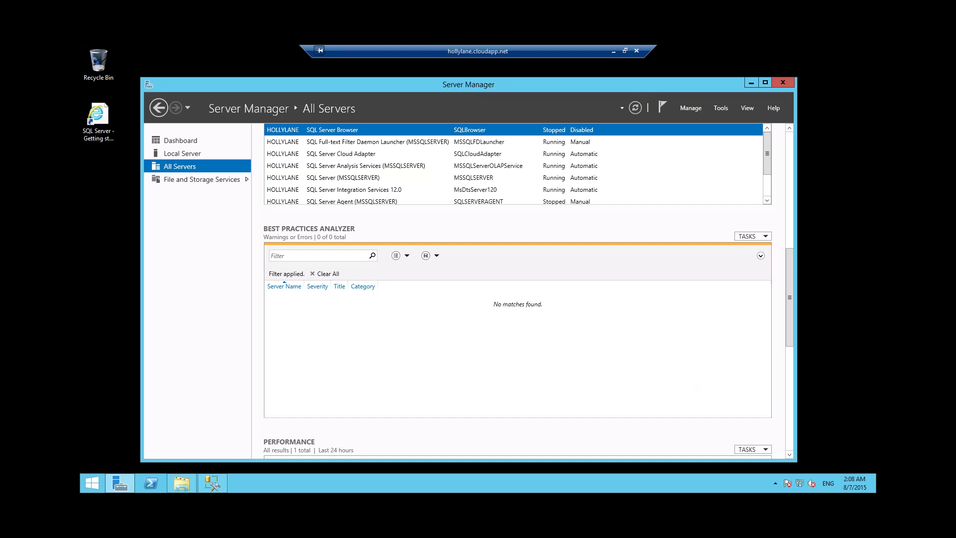
# - Review which SQL Server services are running in Server Manager's All Servers list
pyautogui.moveTo(192, 490)
# - Minimize Server Manager and then the This PC window, leaving the remote desktop empty
pyautogui.click(751, 83)
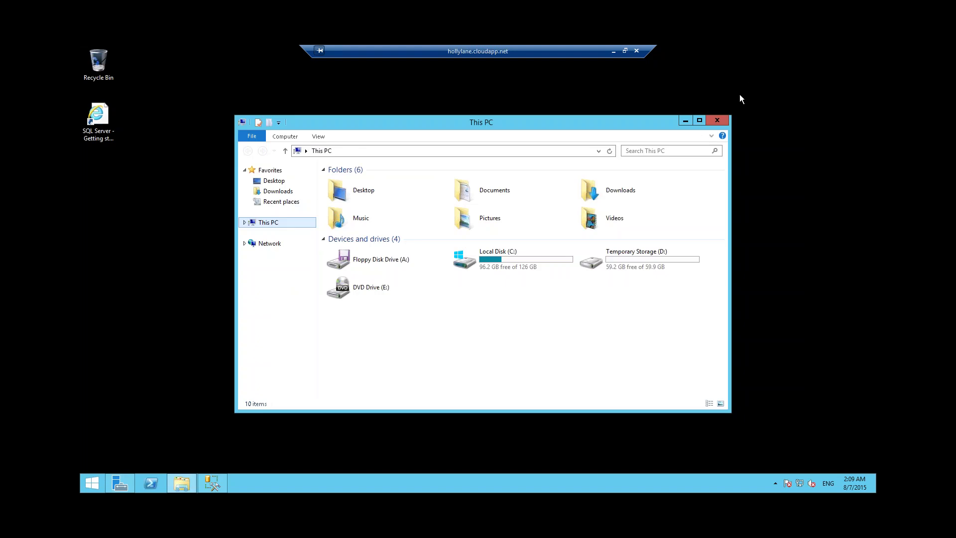
pyautogui.click(685, 121)
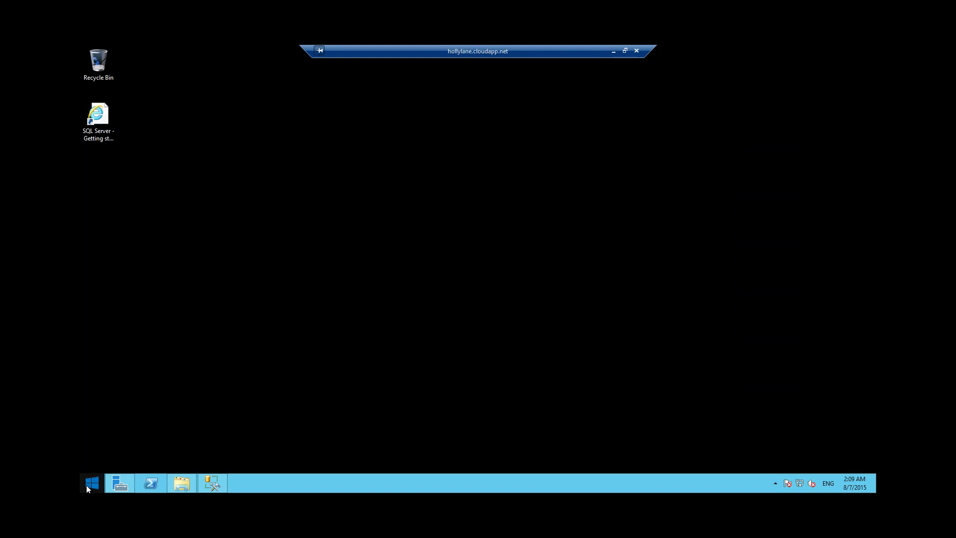
# - Open the remote Start screen, then minimize the remote session and Visual Studio to show hollylane's Azure dashboard
pyautogui.click(100, 484)
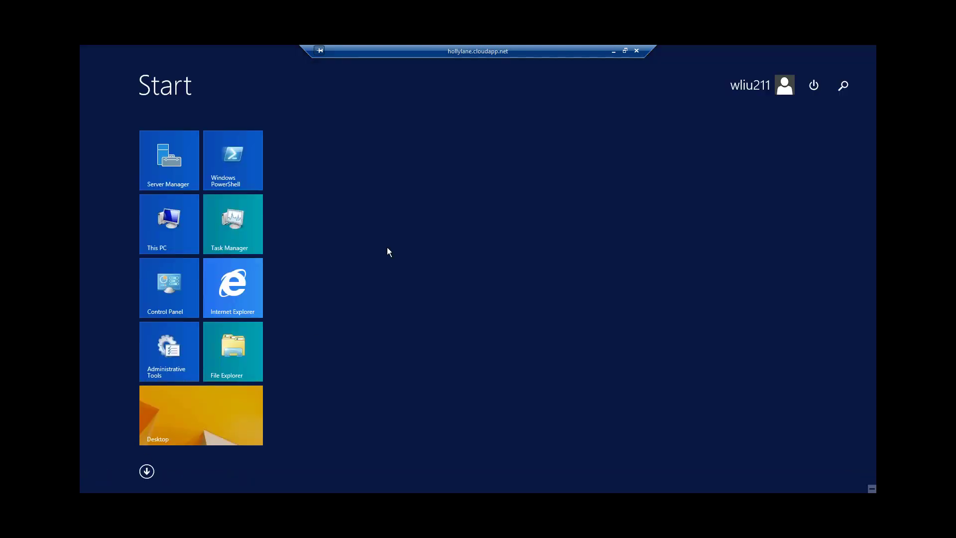
pyautogui.click(614, 53)
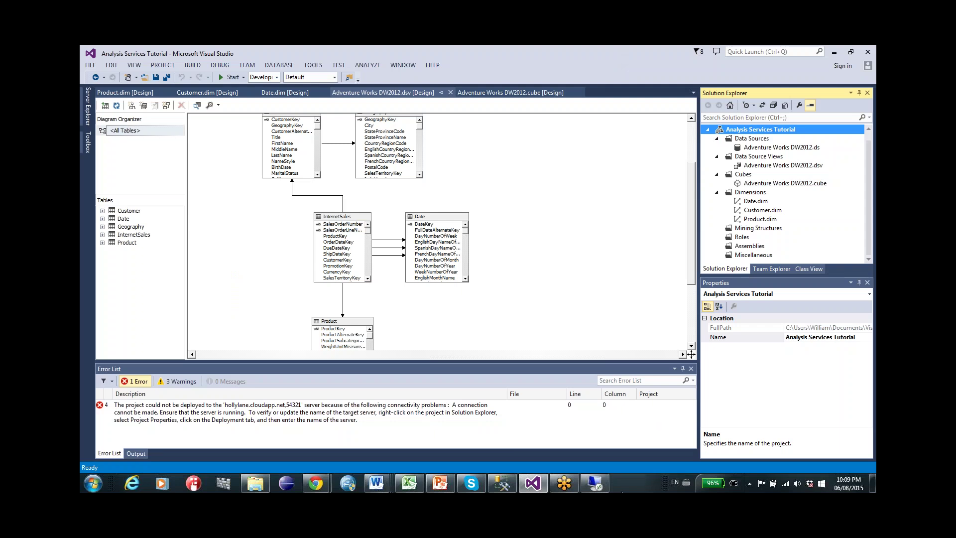
pyautogui.click(834, 53)
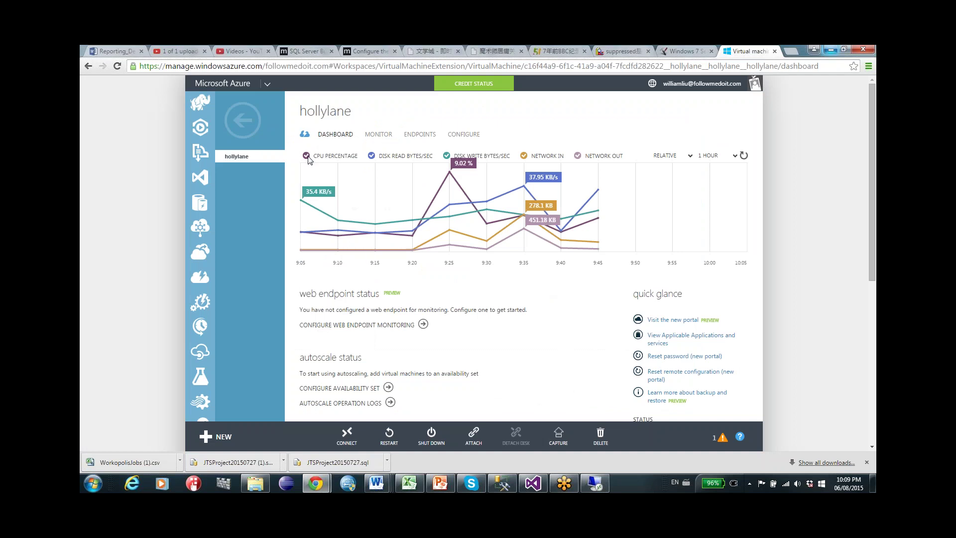
# - From hollylane's Endpoints list, begin adding a new stand-alone endpoint
pyautogui.click(420, 133)
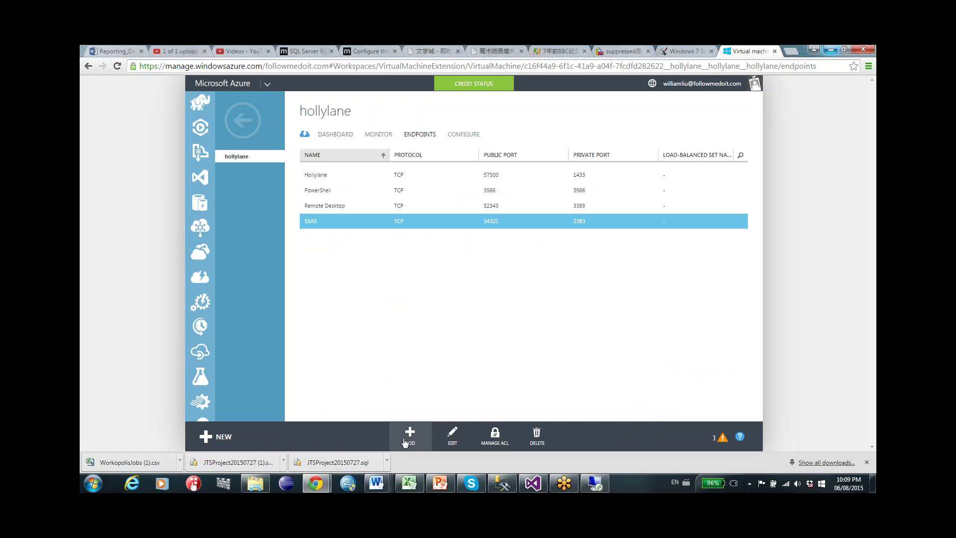
pyautogui.click(409, 432)
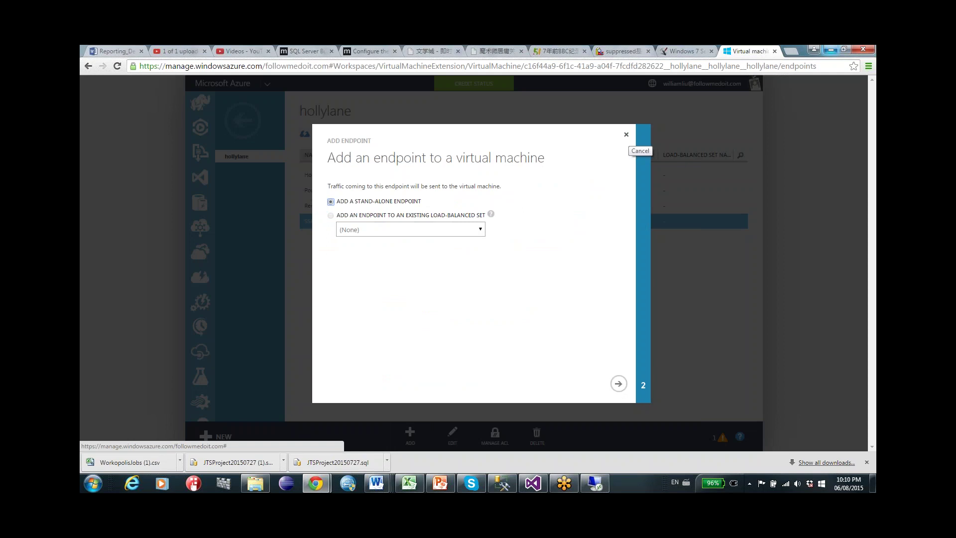
# - Cancel the new endpoint, leaving the list with SSAS on public port 54321
pyautogui.click(626, 134)
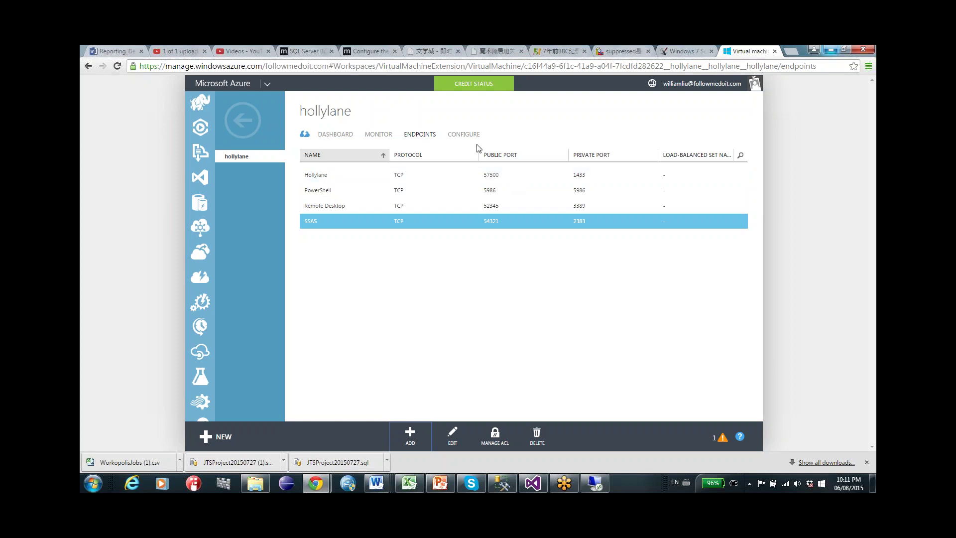
# - Return to hollylane's dashboard and select its DNS name, hollylane.cloudapp.net
pyautogui.click(331, 137)
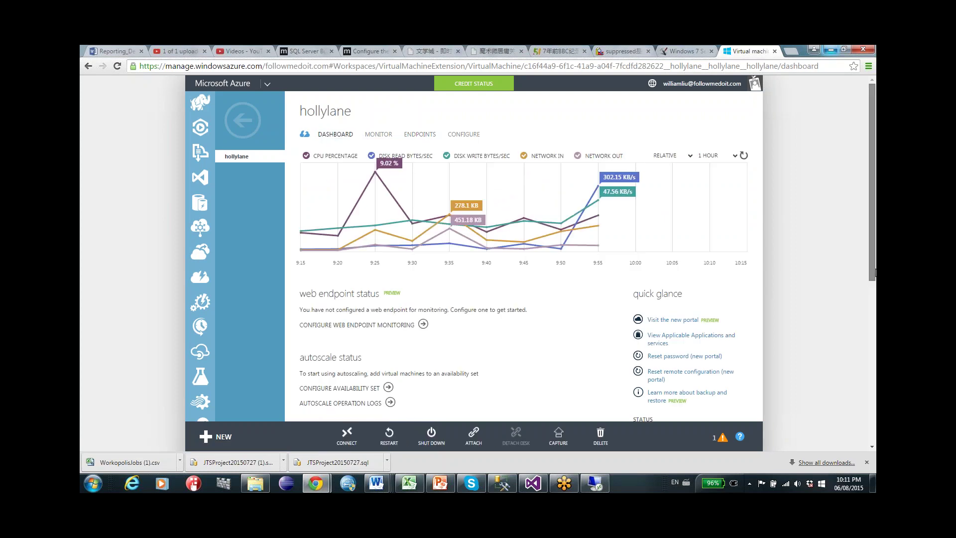
pyautogui.scroll(-3, 676, 327)
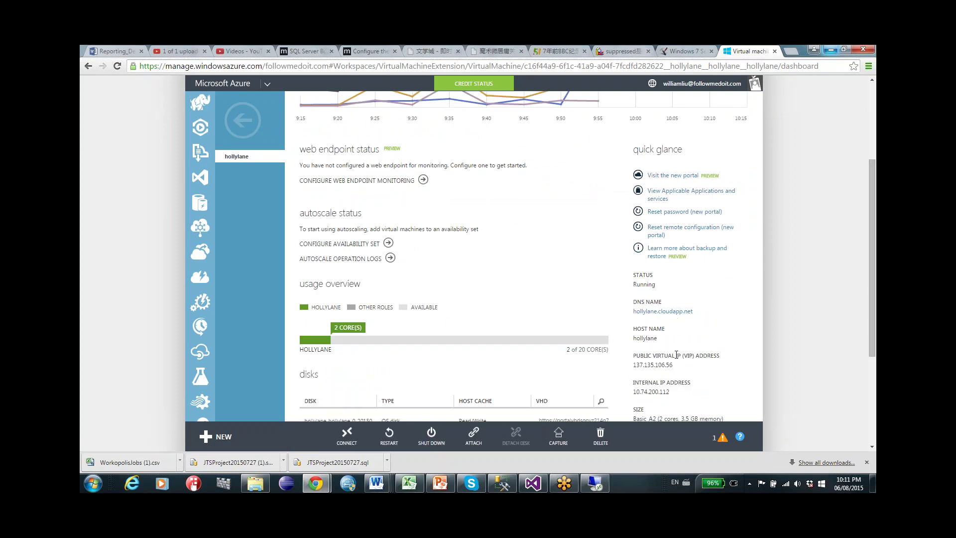
pyautogui.scroll(-1, 677, 327)
pyautogui.moveTo(694, 261)
pyautogui.mouseDown()
pyautogui.moveTo(635, 262)
pyautogui.moveTo(617, 100)
pyautogui.moveTo(747, 269)
pyautogui.moveTo(700, 269)
pyautogui.mouseUp()
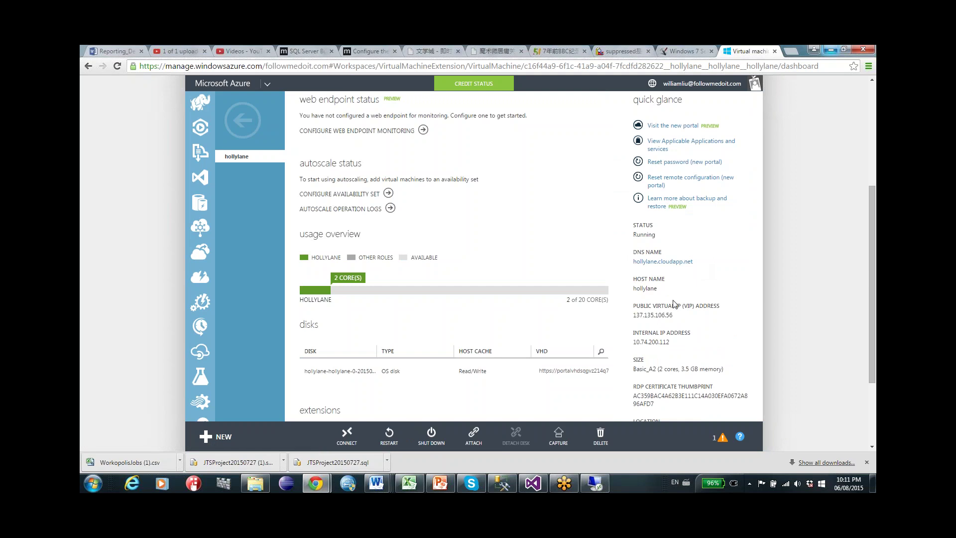
pyautogui.moveTo(596, 489)
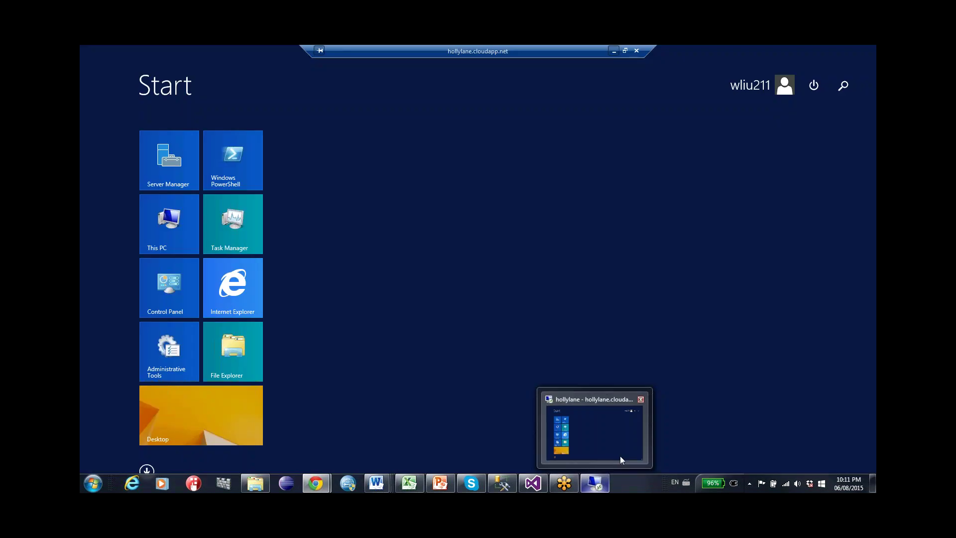
# - Bring the hollylane remote session full screen, then minimize it back to the Azure dashboard
pyautogui.click(619, 452)
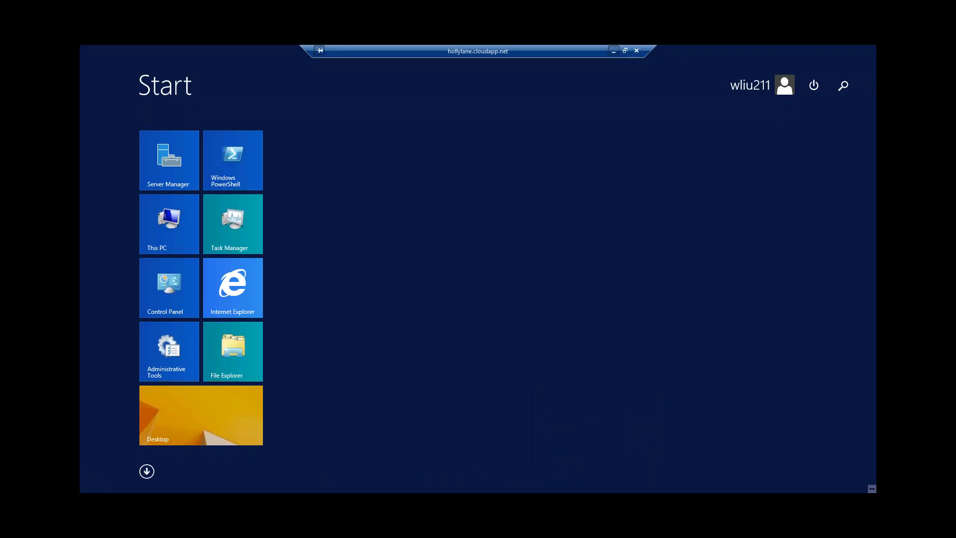
pyautogui.click(612, 50)
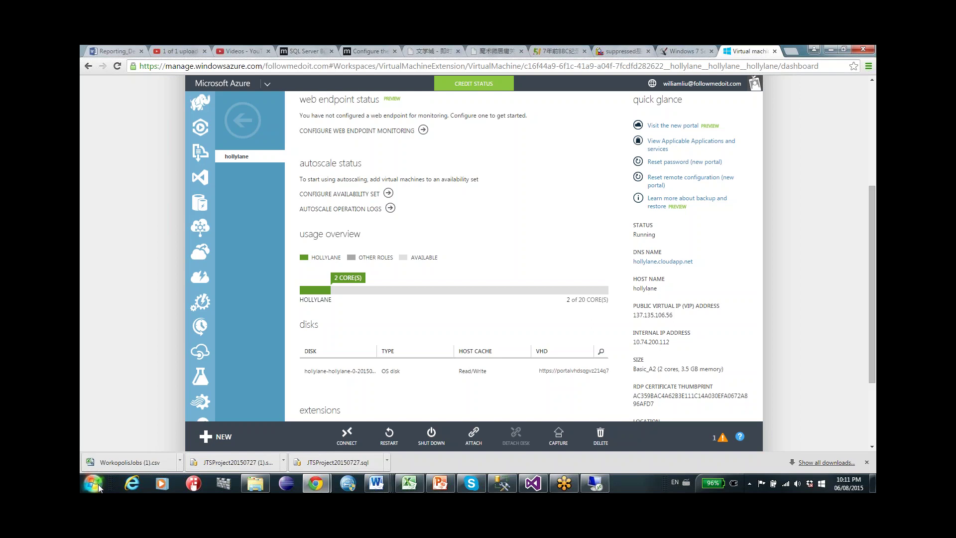
pyautogui.scroll(4, 532, 238)
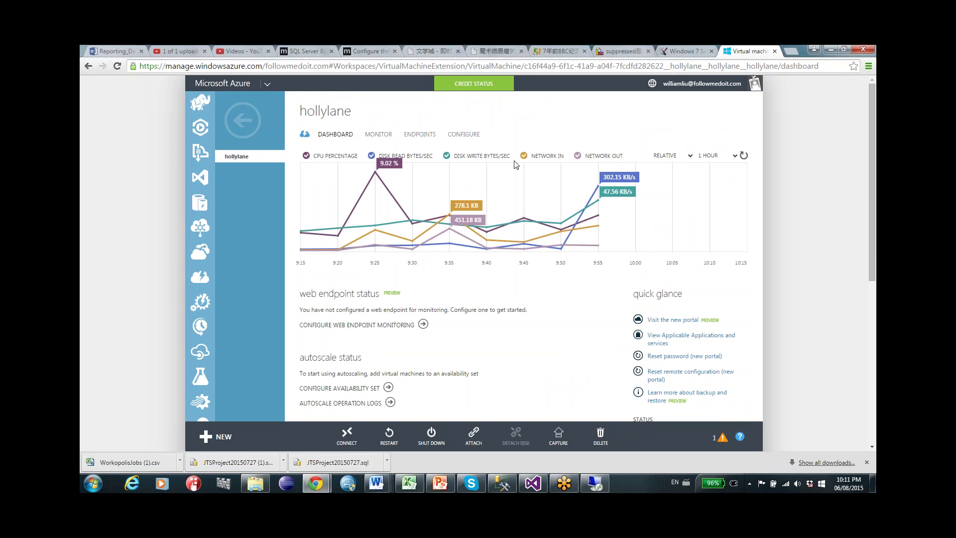
pyautogui.scroll(-6, 518, 169)
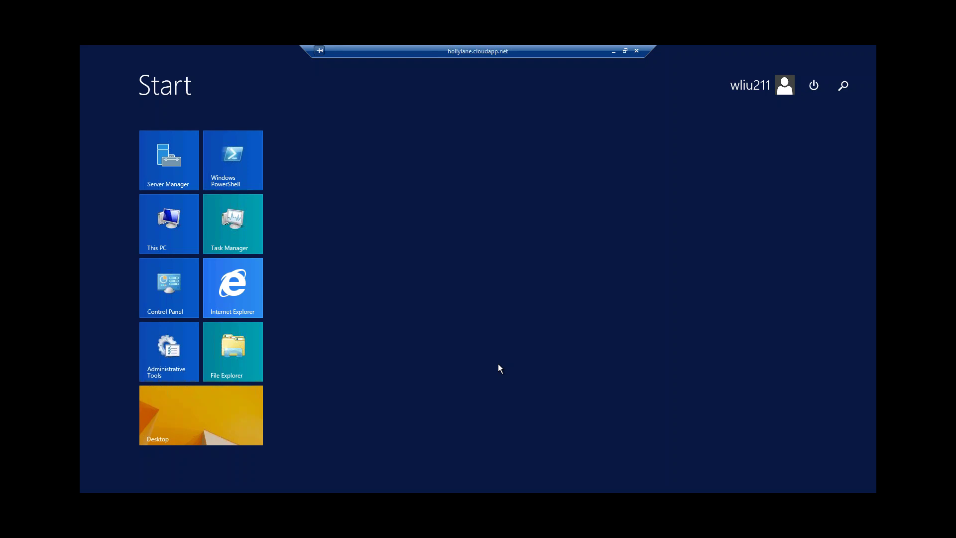
pyautogui.click(613, 50)
pyautogui.scroll(3, 686, 356)
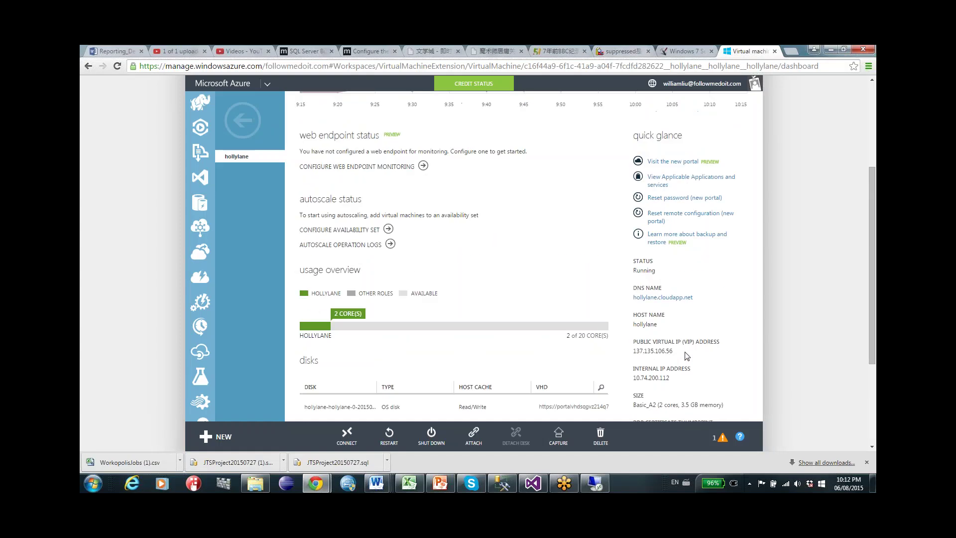
pyautogui.scroll(3, 685, 355)
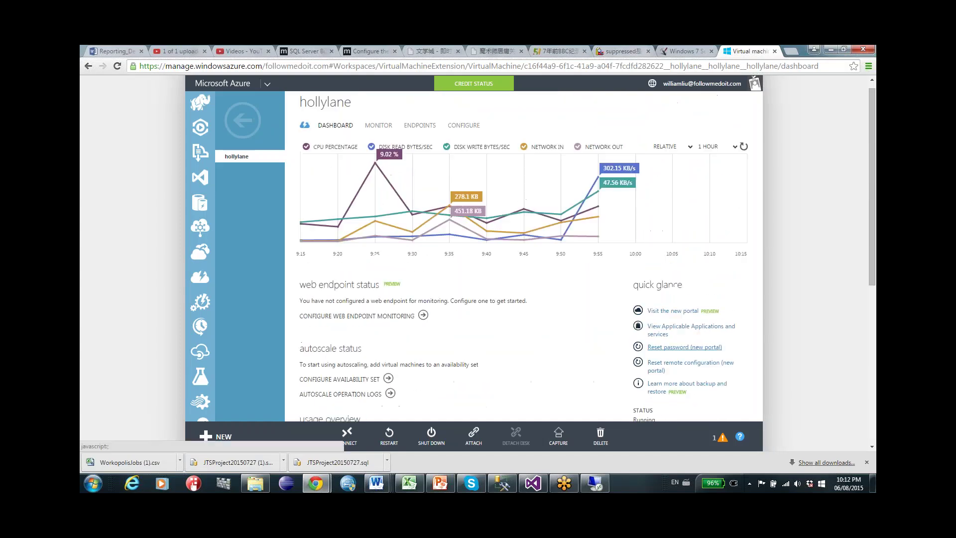
# - Open hollylane in the new Azure Portal and show its All settings list
pyautogui.click(688, 368)
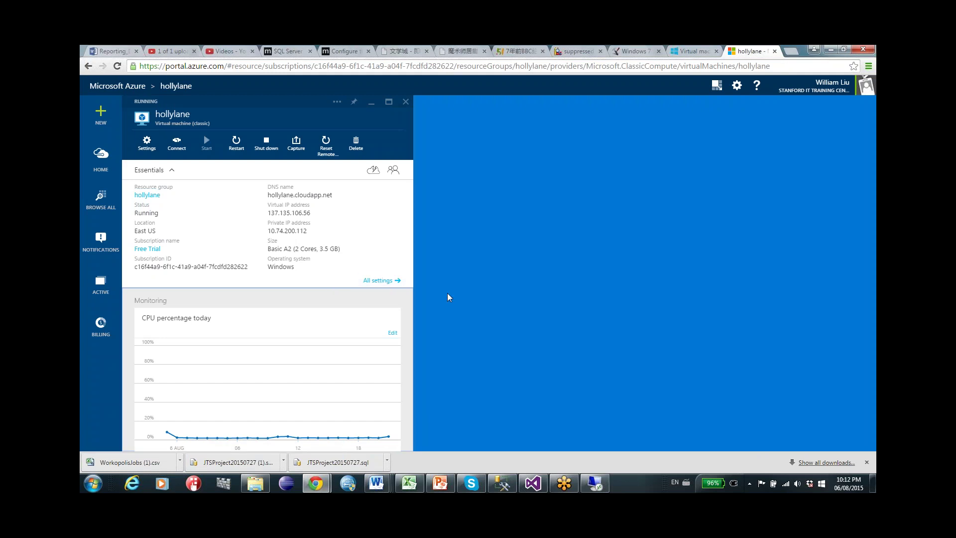
pyautogui.click(390, 279)
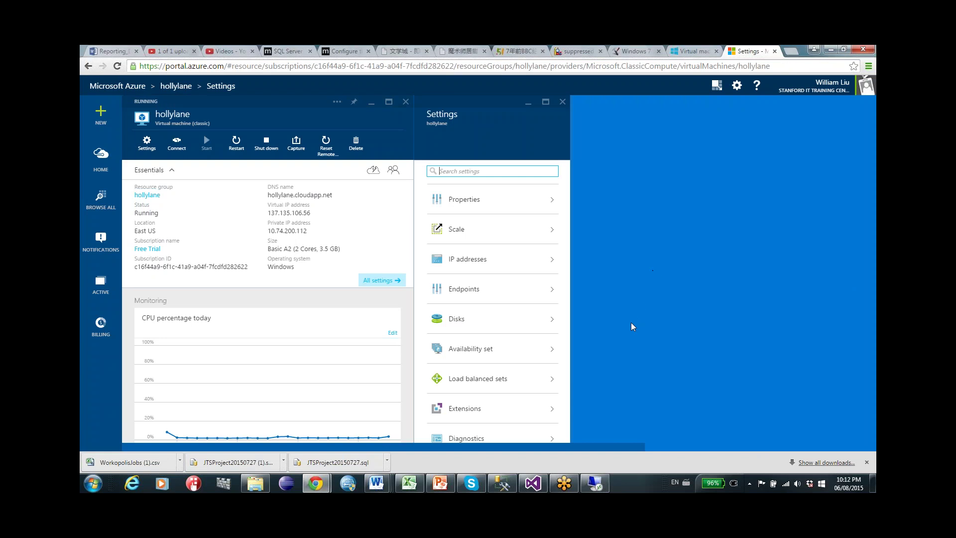
# - Review hollylane's IP address settings, then switch to SQL Server Management Studio
pyautogui.click(473, 259)
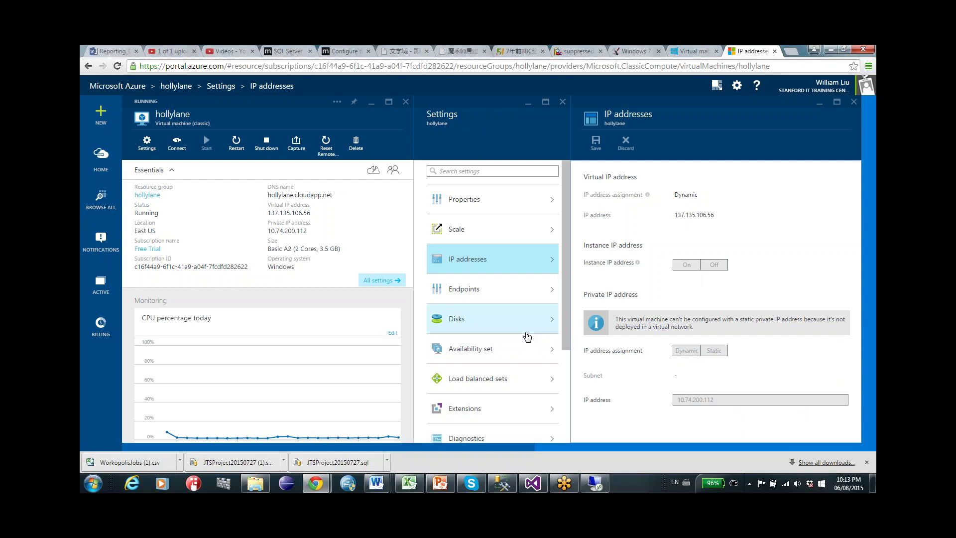
pyautogui.scroll(-2, 526, 337)
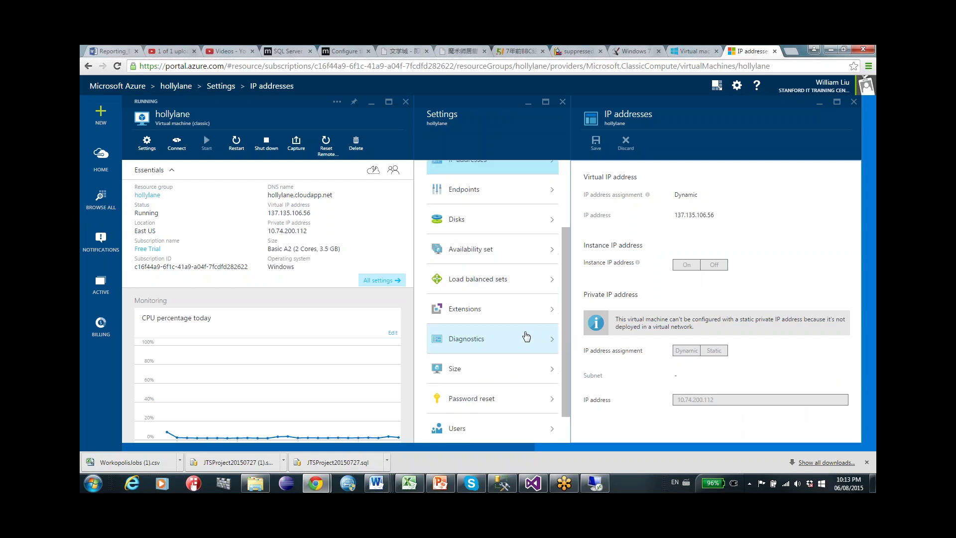
pyautogui.scroll(-1, 526, 336)
pyautogui.scroll(3, 526, 329)
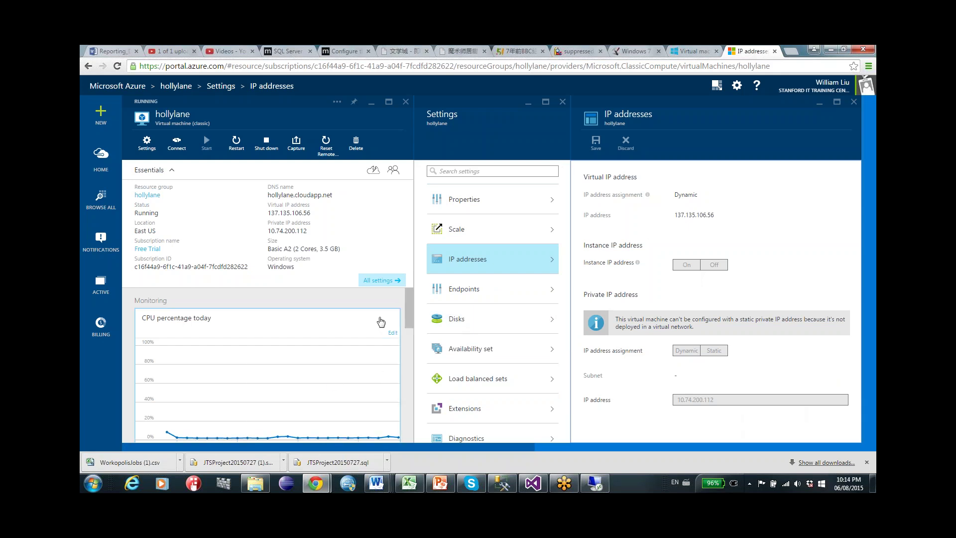
pyautogui.scroll(-2, 380, 321)
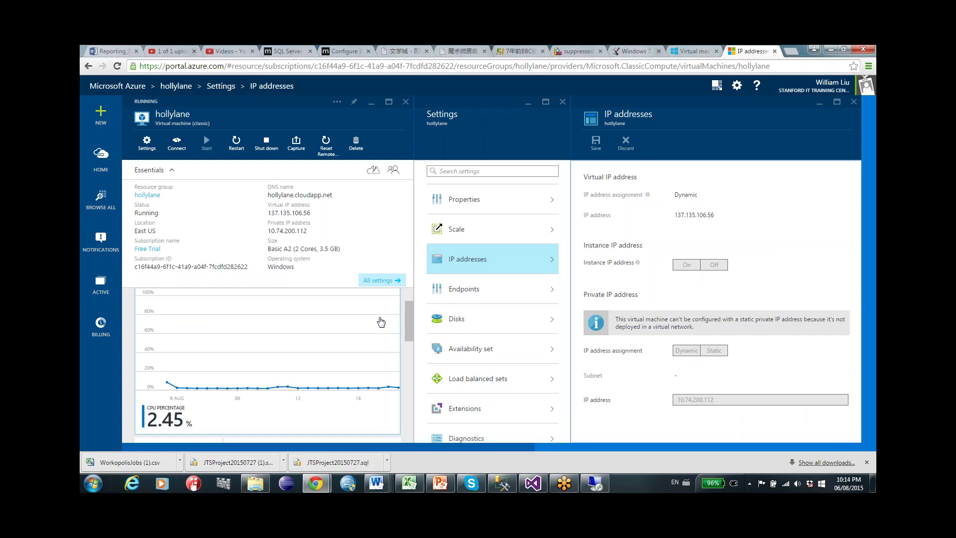
pyautogui.scroll(-3, 517, 349)
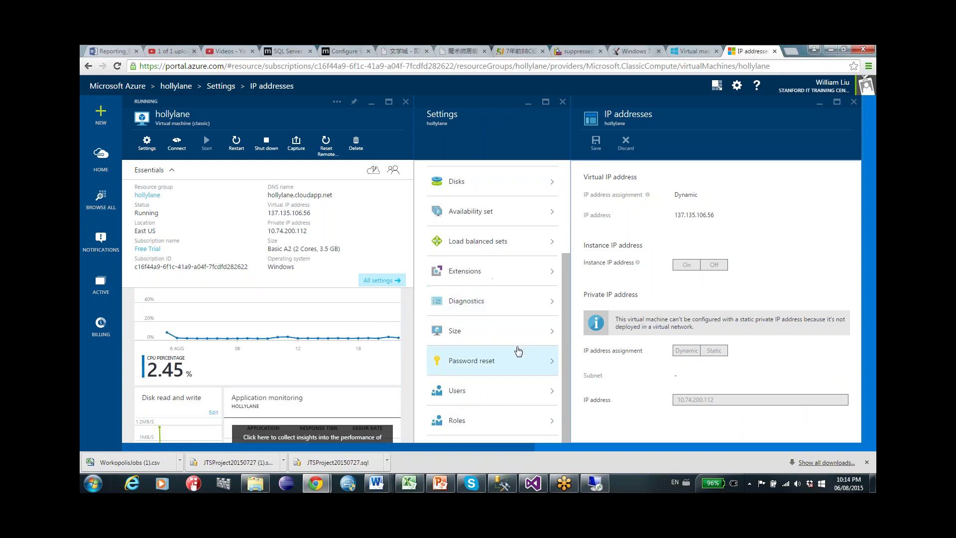
pyautogui.scroll(3, 518, 351)
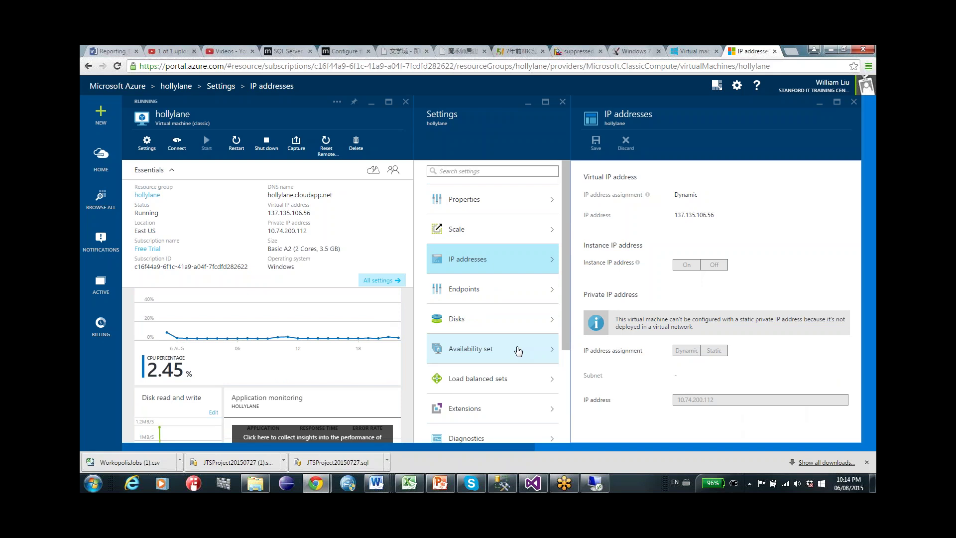
pyautogui.scroll(-3, 518, 351)
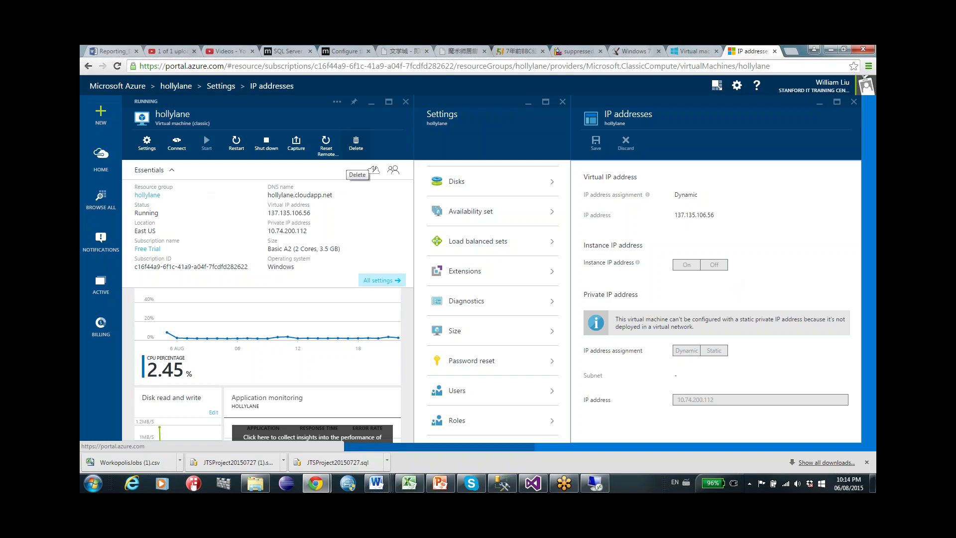
pyautogui.click(501, 484)
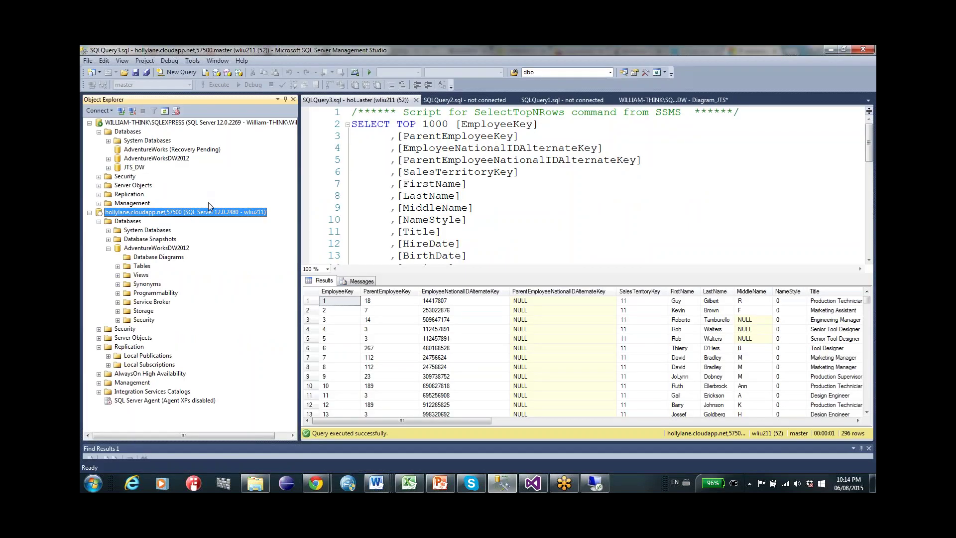
# - Refresh the hollylane server, close its properties unchanged, and switch to Visual Studio
pyautogui.rightClick(196, 213)
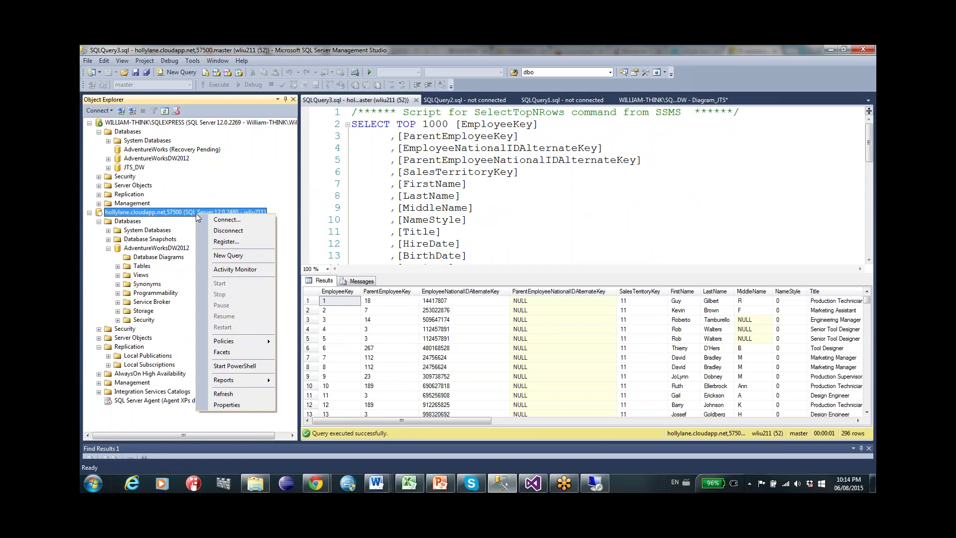
pyautogui.click(175, 213)
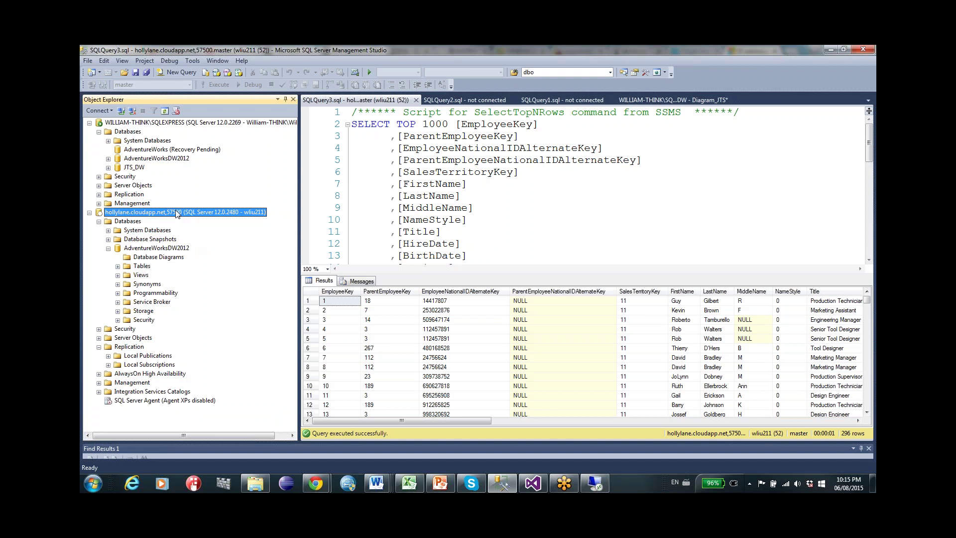
pyautogui.rightClick(175, 213)
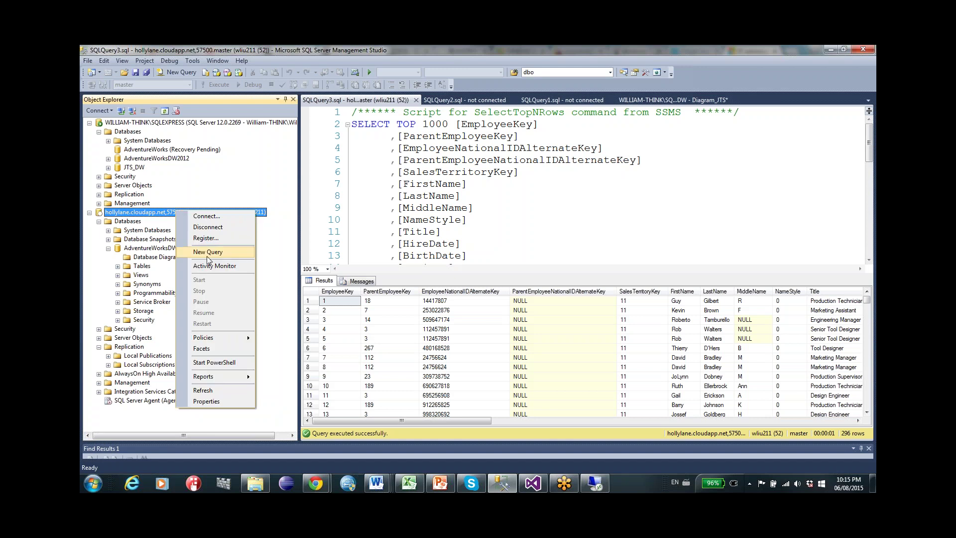
pyautogui.press('Escape')
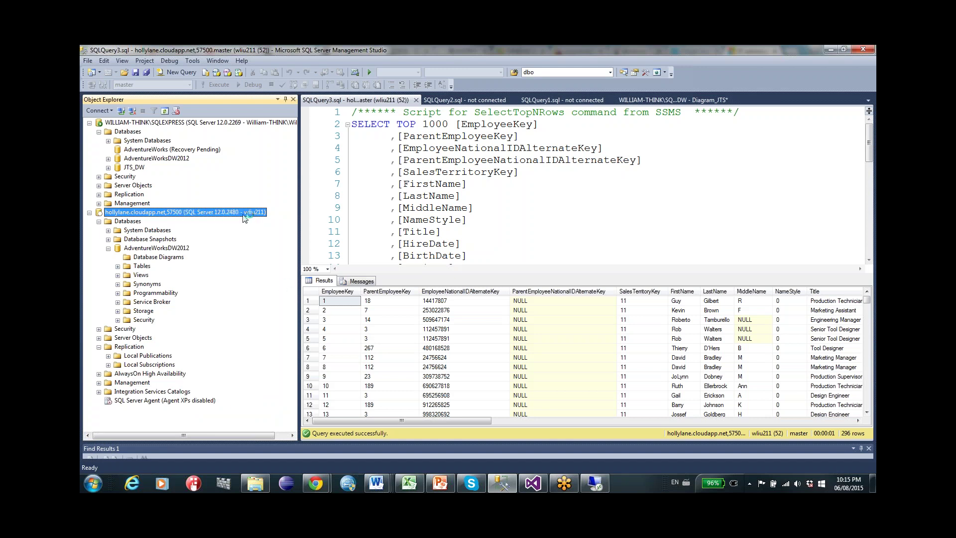
pyautogui.rightClick(244, 213)
pyautogui.click(271, 397)
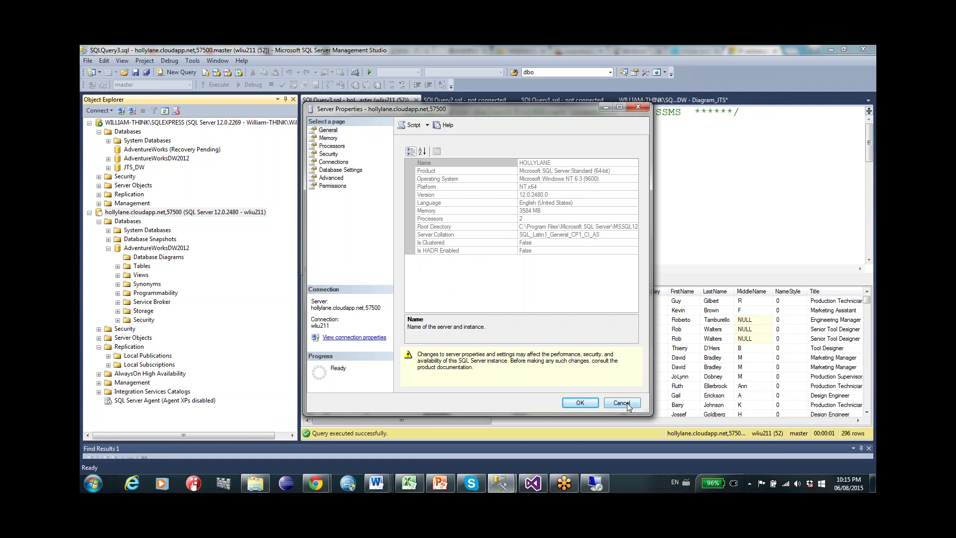
pyautogui.click(621, 403)
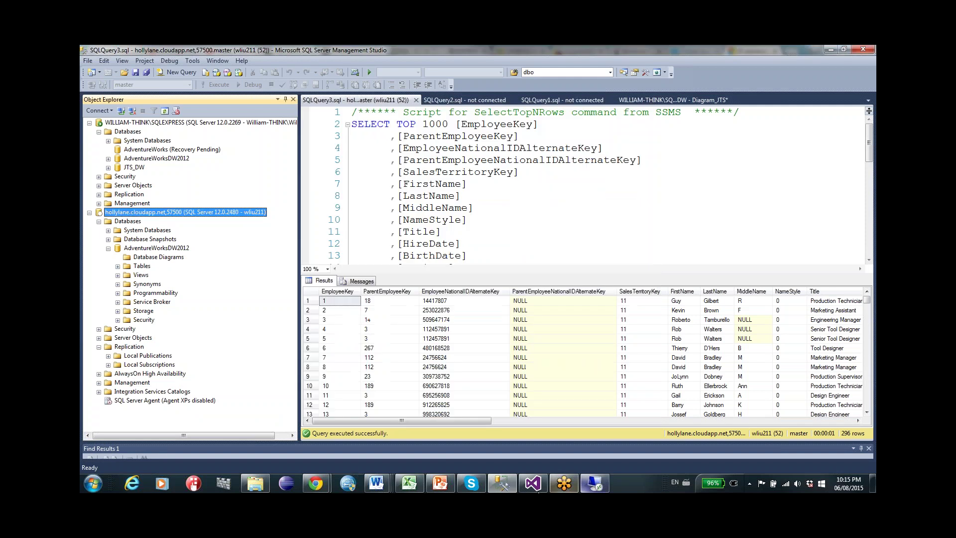
pyautogui.click(532, 482)
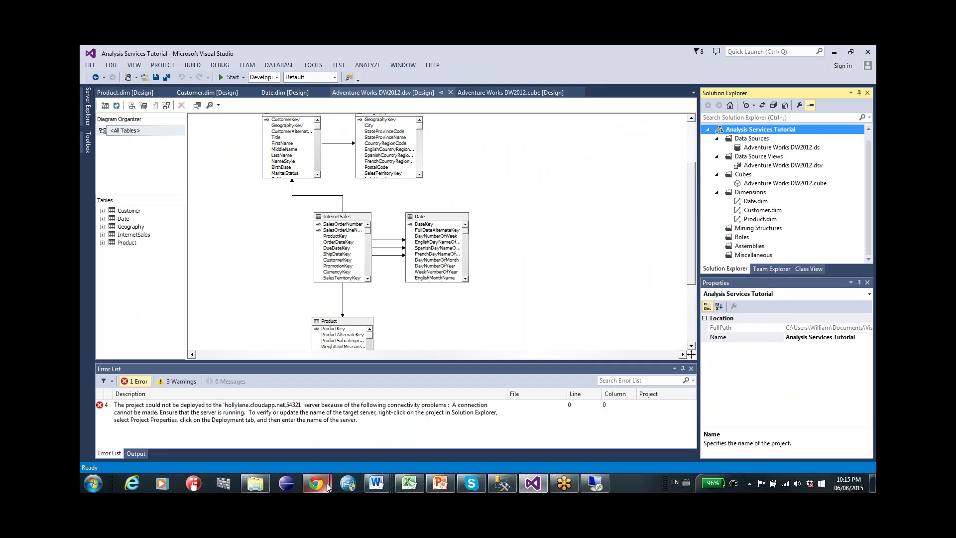
pyautogui.moveTo(328, 487)
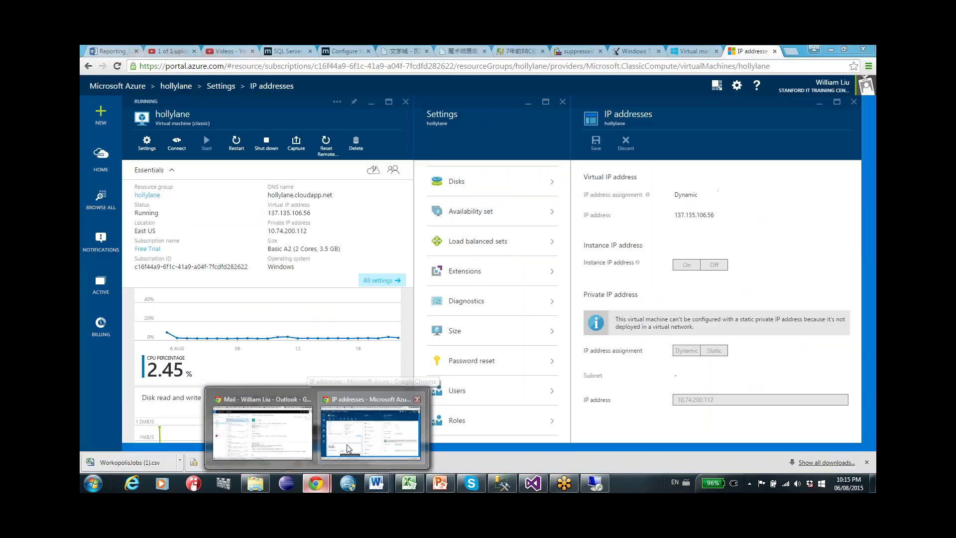
pyautogui.click(347, 447)
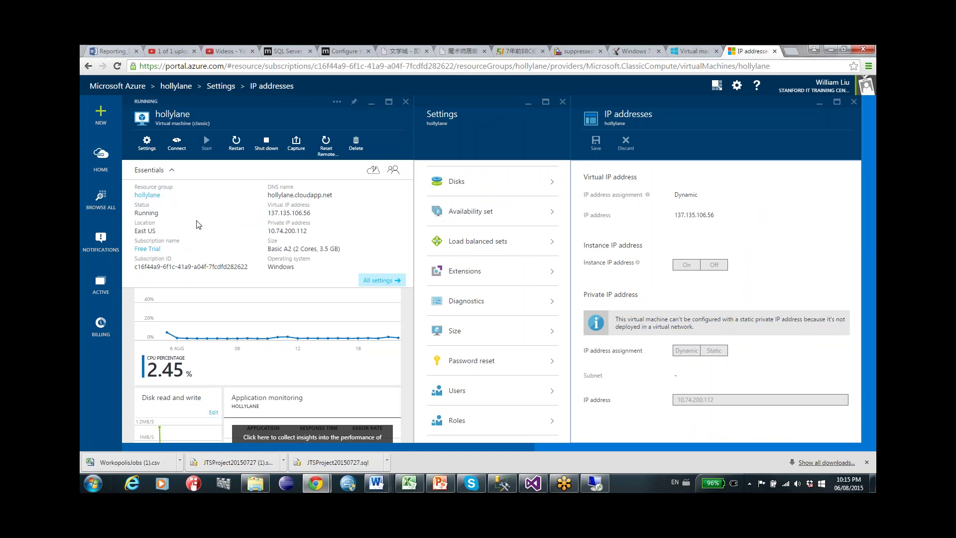
pyautogui.click(690, 53)
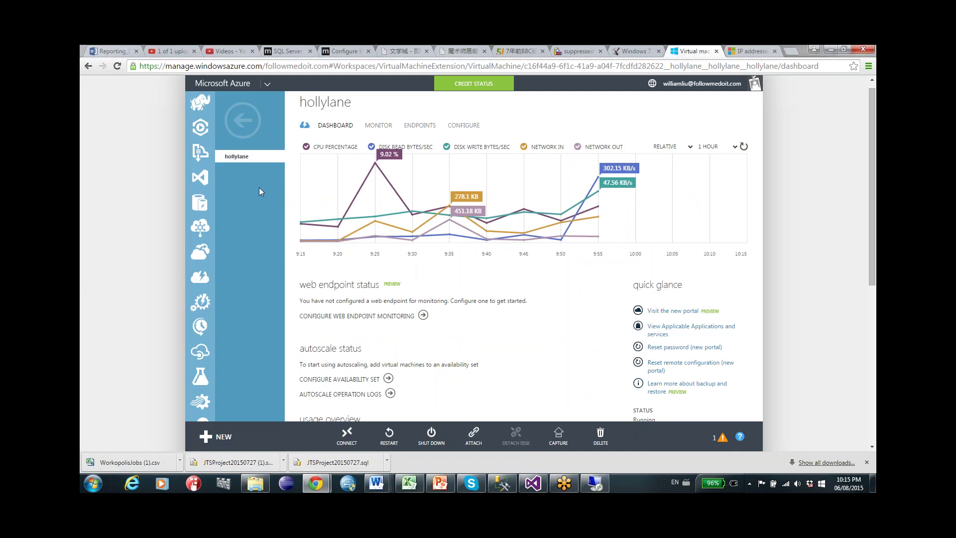
pyautogui.scroll(-6, 434, 300)
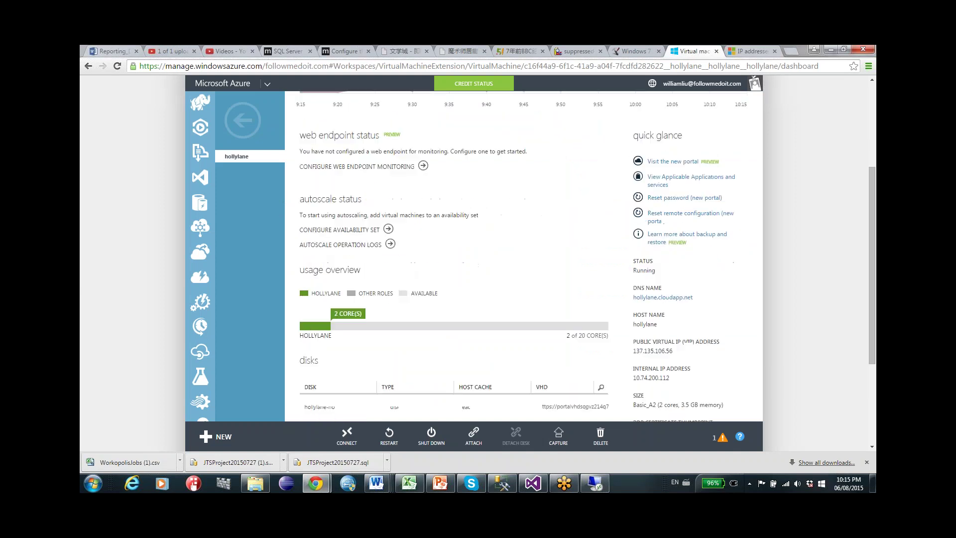
pyautogui.scroll(6, 435, 300)
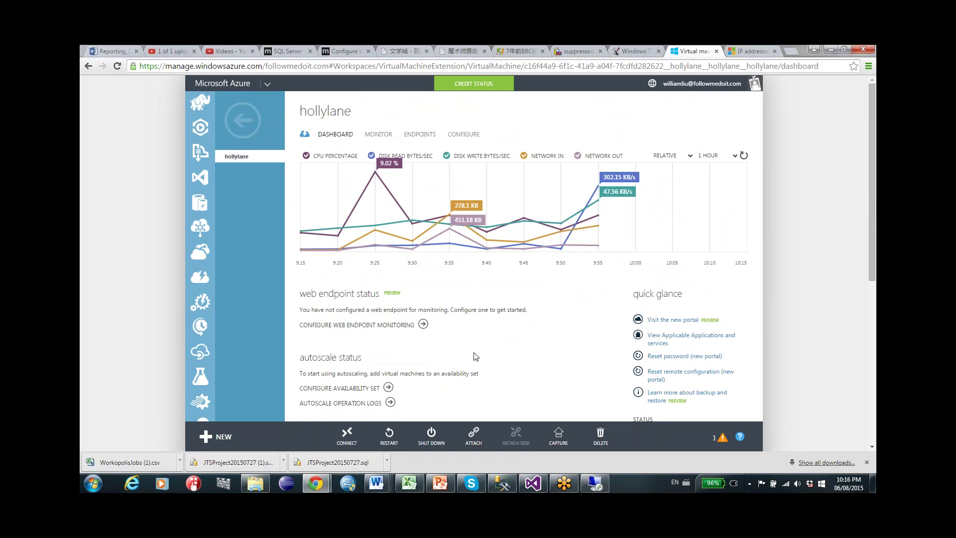
# - Launch SQL Server 2014 Management Studio on hollylane via 'management' search, then minimize the session
pyautogui.click(594, 483)
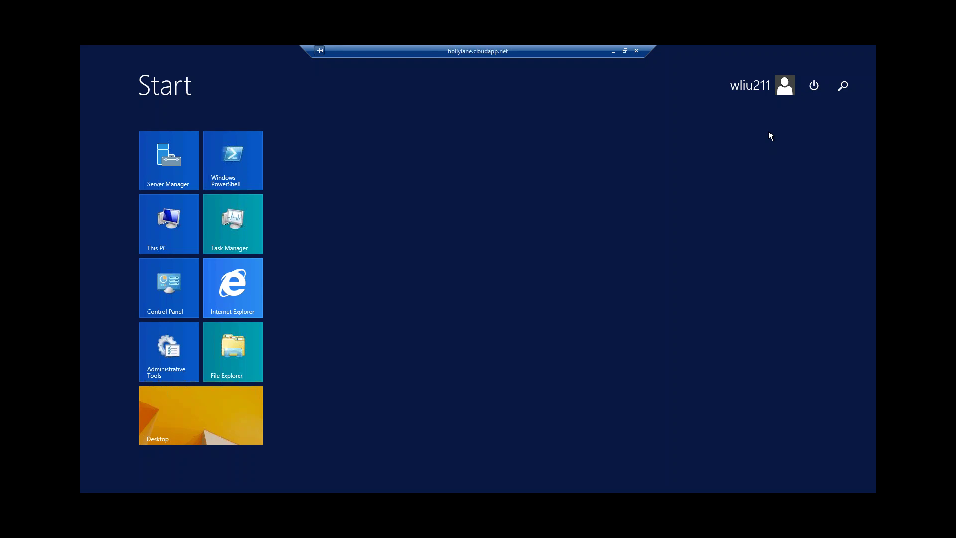
pyautogui.write('v')
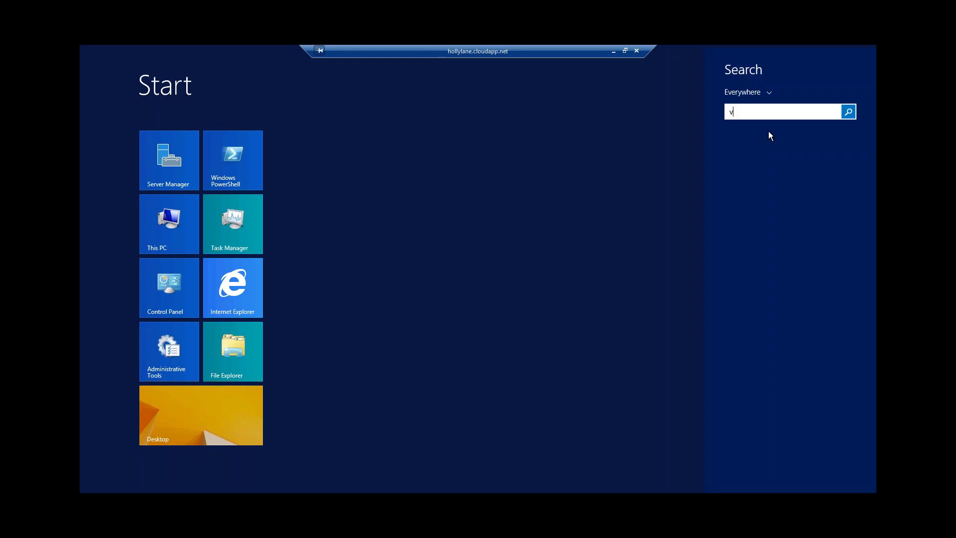
pyautogui.press('BackSpace')
pyautogui.write('m')
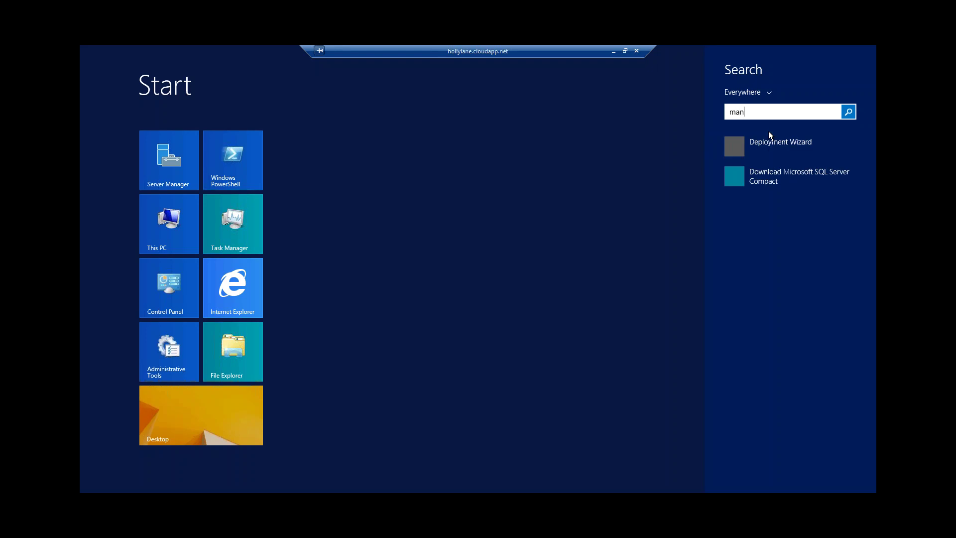
pyautogui.write('anagement')
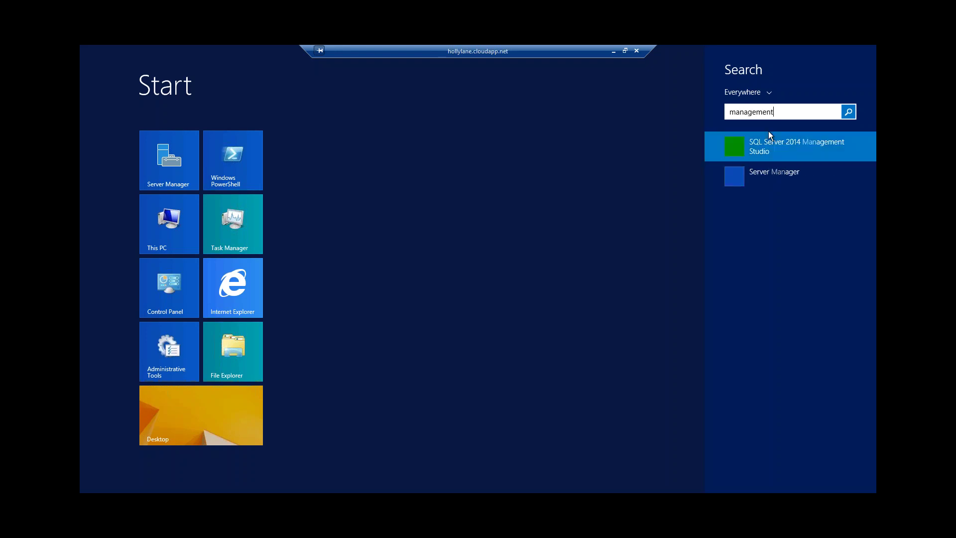
pyautogui.click(766, 144)
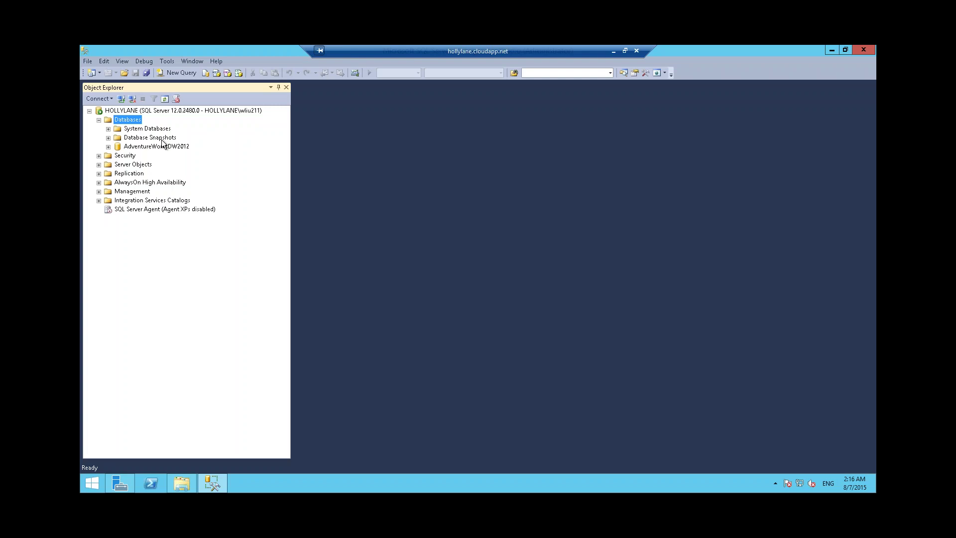
pyautogui.click(614, 50)
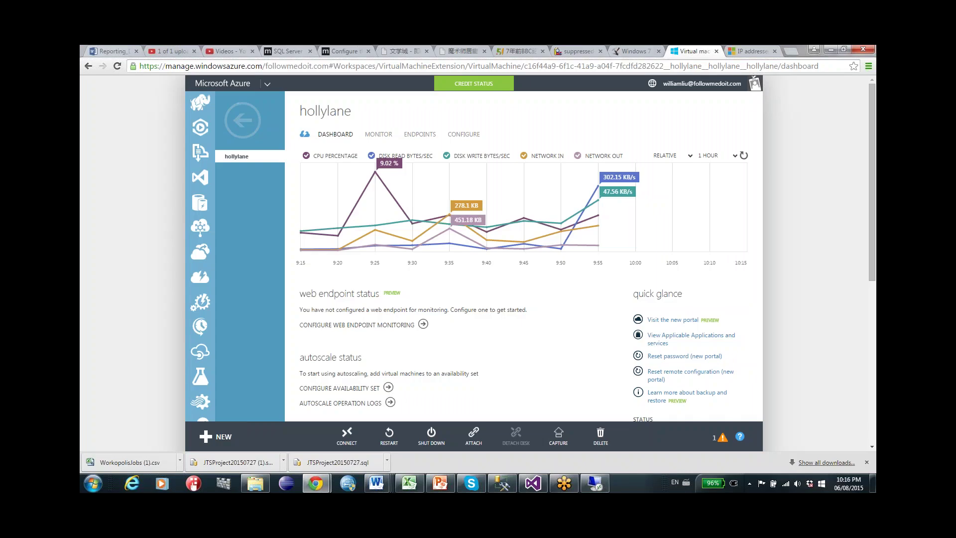
pyautogui.scroll(-1, 512, 373)
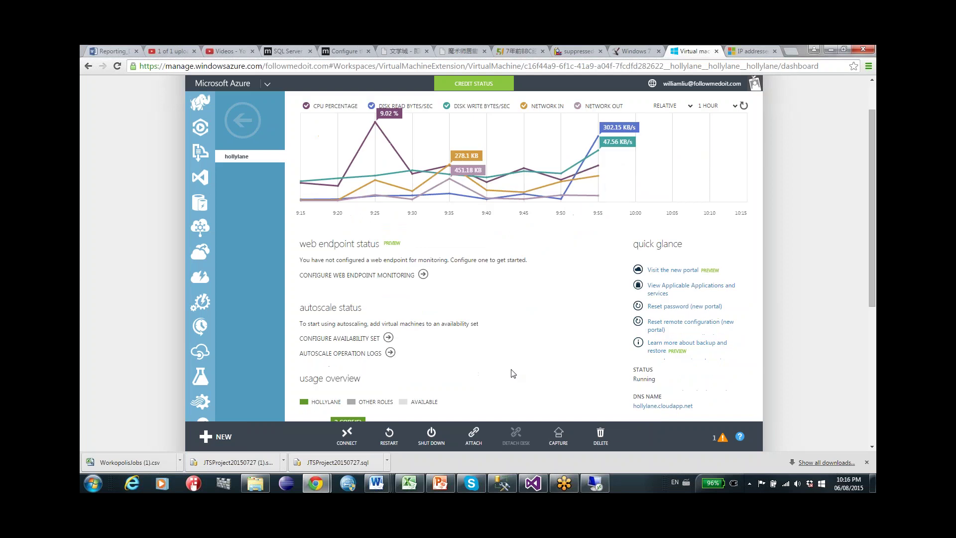
pyautogui.scroll(-1, 513, 373)
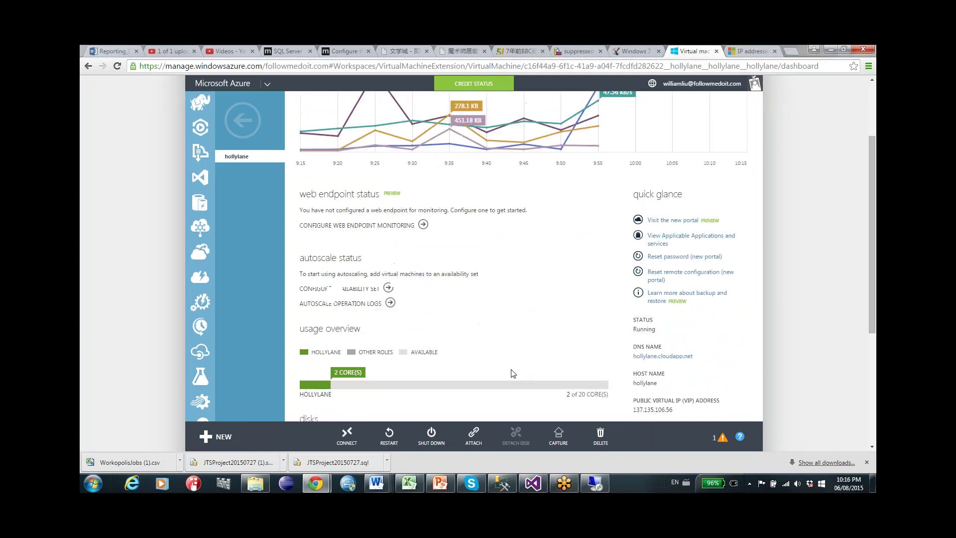
pyautogui.scroll(2, 513, 374)
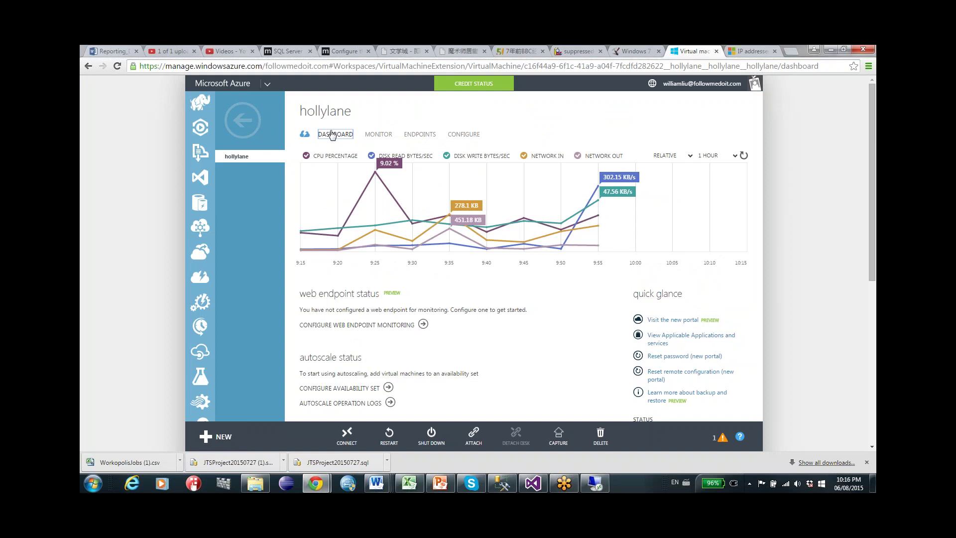
pyautogui.scroll(-1, 488, 279)
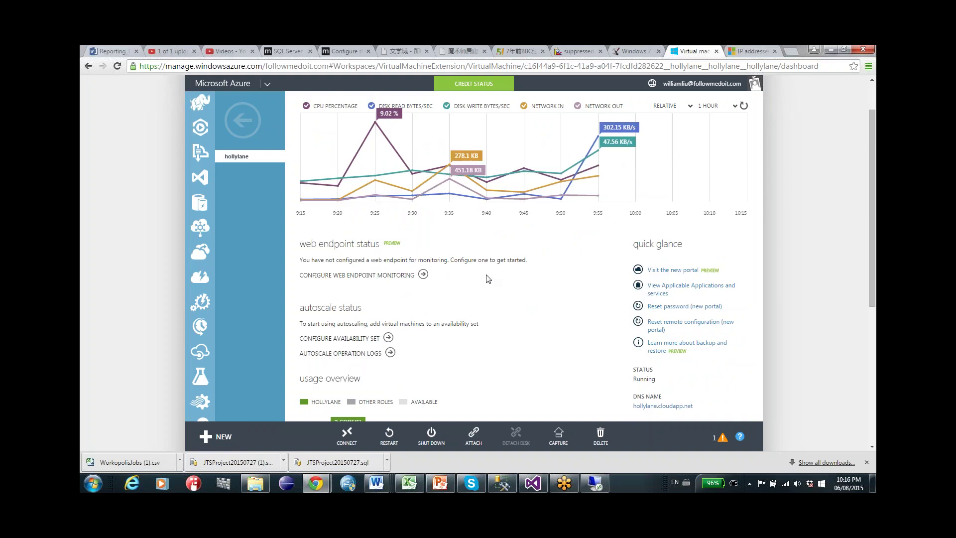
pyautogui.scroll(-1, 488, 279)
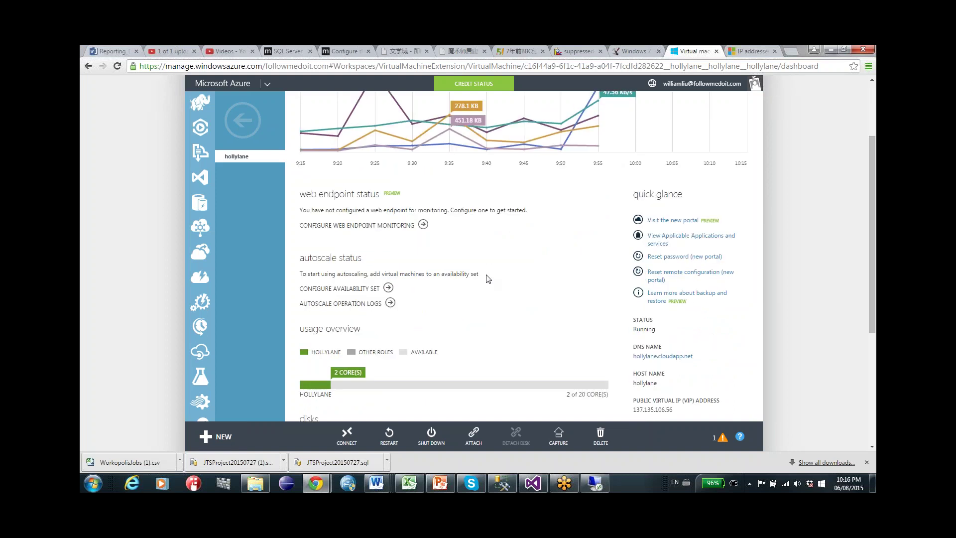
pyautogui.scroll(-1, 488, 279)
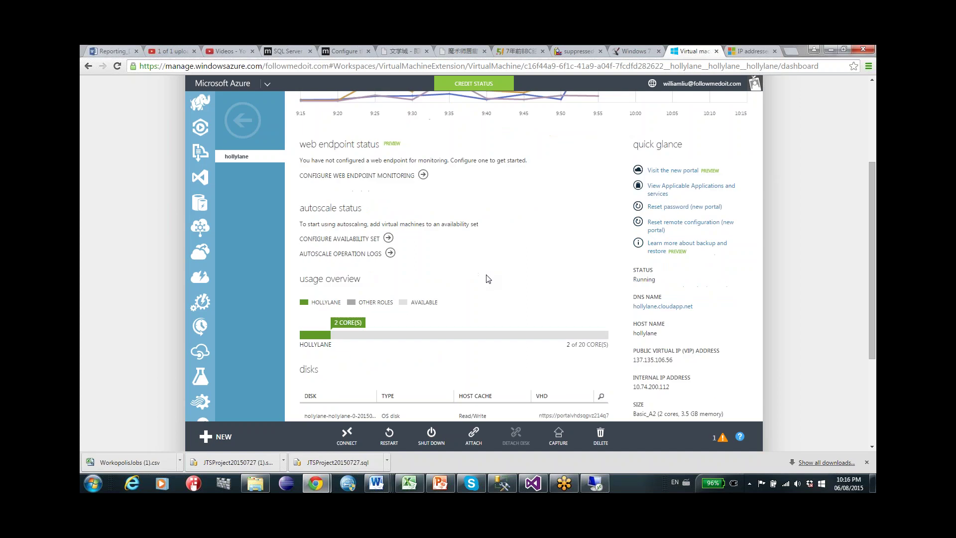
pyautogui.scroll(-1, 488, 279)
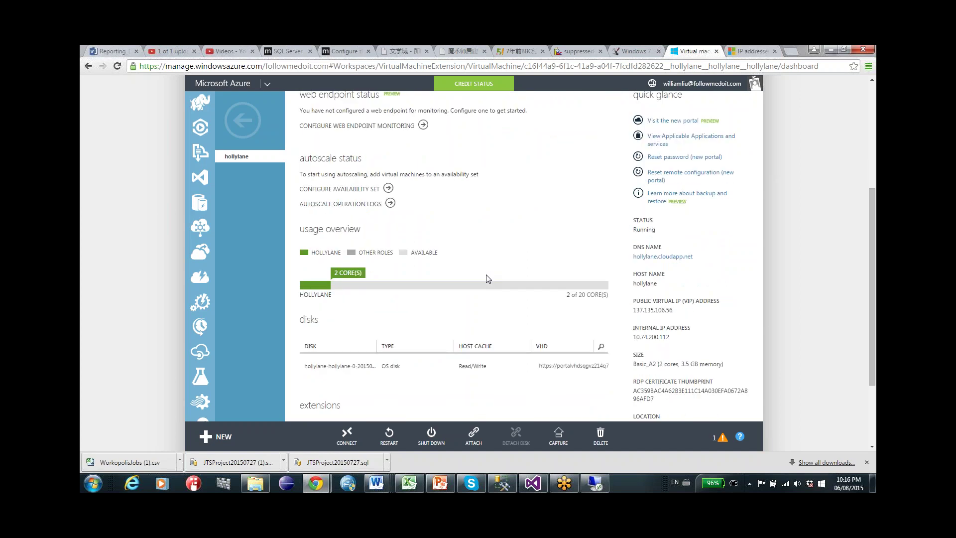
pyautogui.scroll(-2, 487, 279)
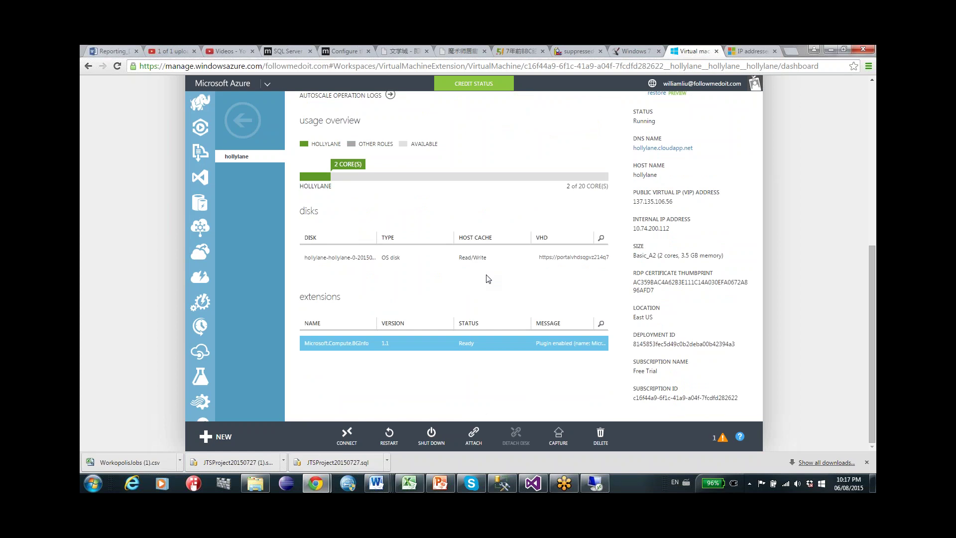
pyautogui.scroll(4, 488, 279)
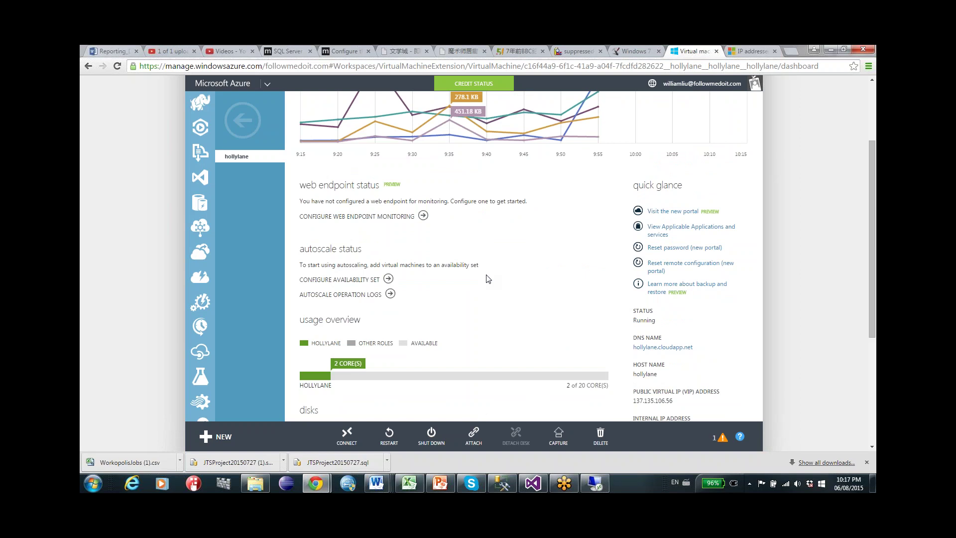
pyautogui.scroll(2, 488, 279)
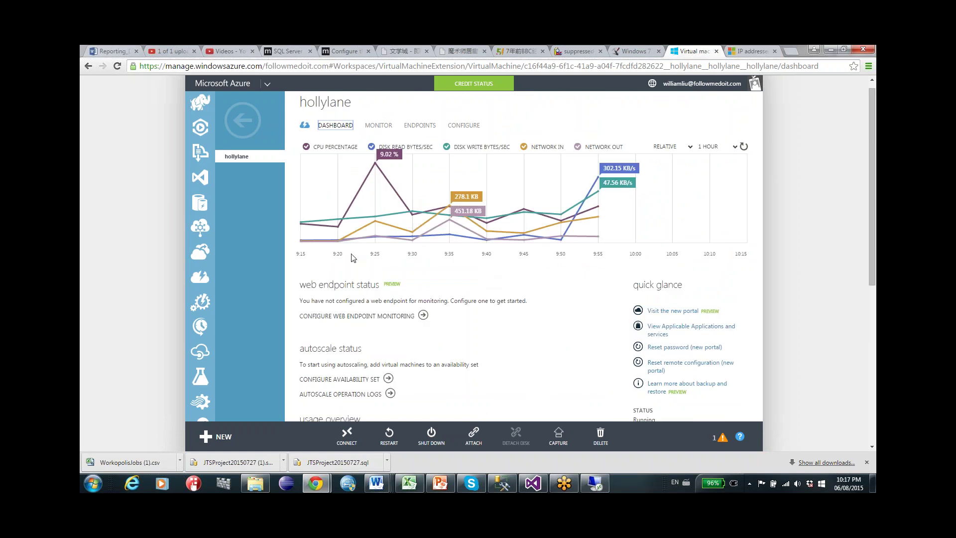
# - Look over hollylane's Configure tab and dashboard, then return to the virtual machines list
pyautogui.click(455, 126)
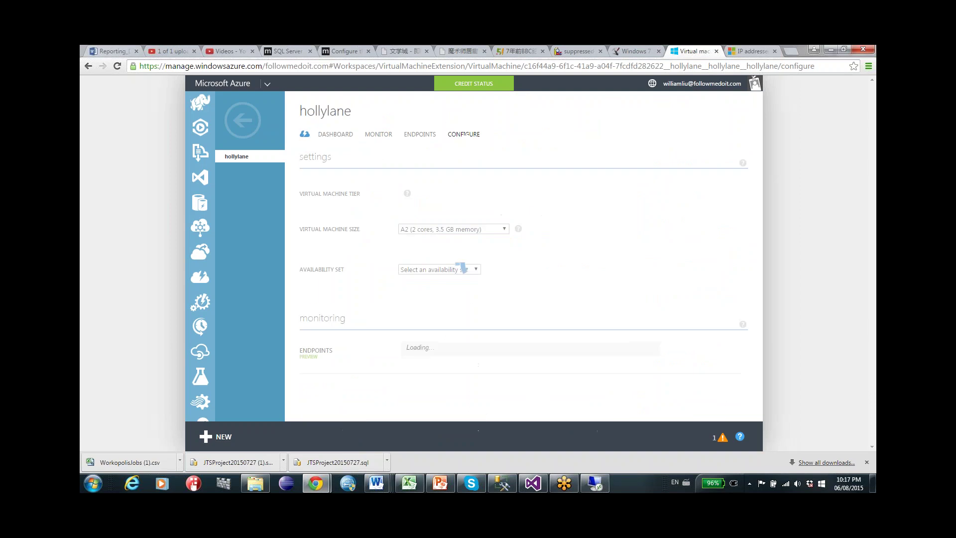
pyautogui.click(434, 354)
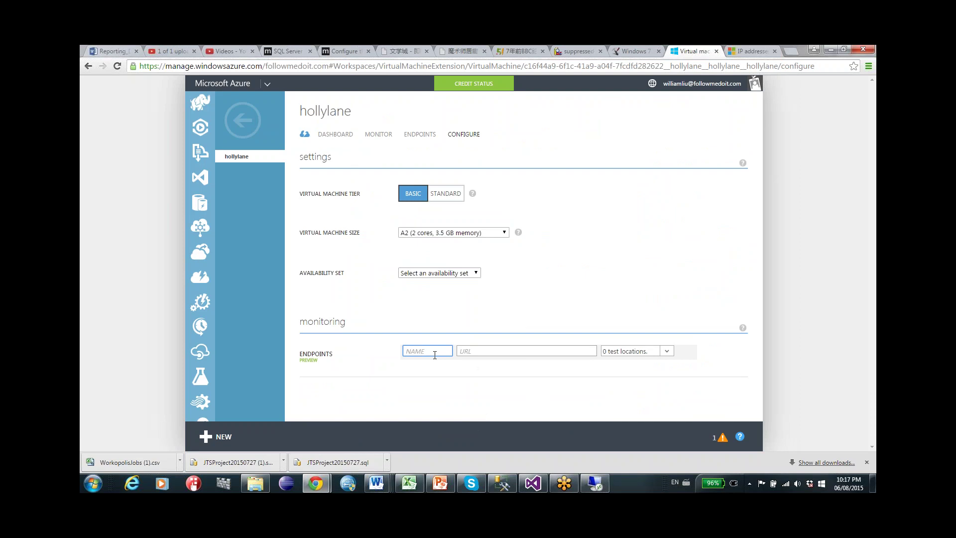
pyautogui.click(235, 157)
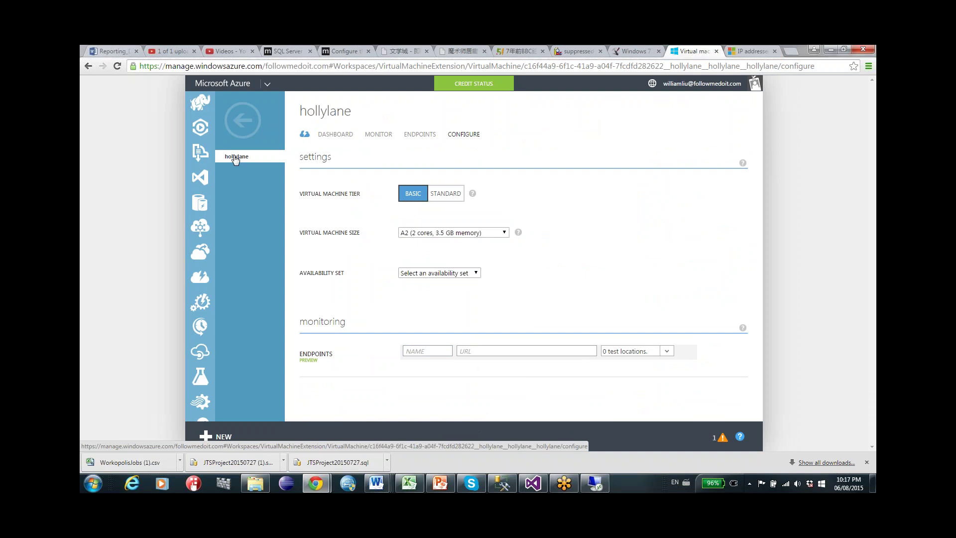
pyautogui.click(257, 156)
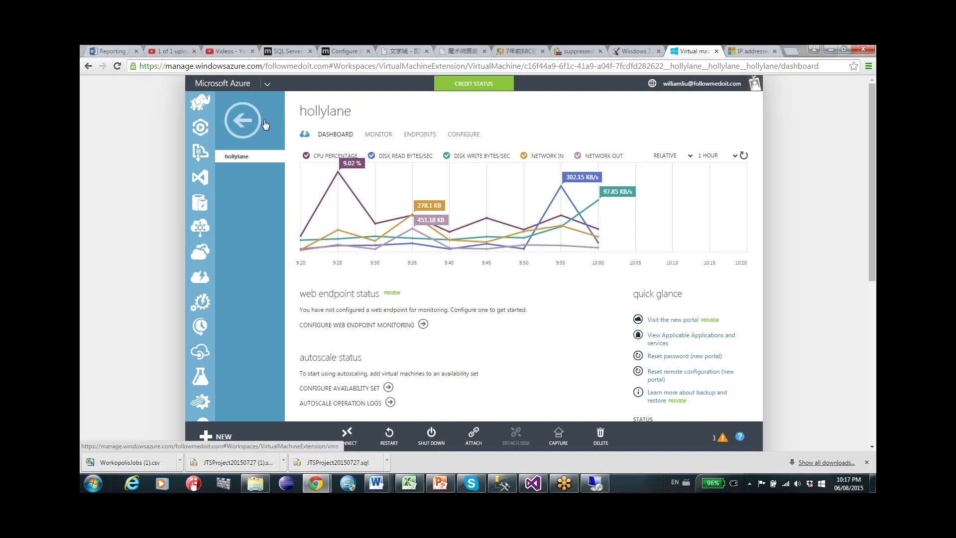
pyautogui.click(248, 122)
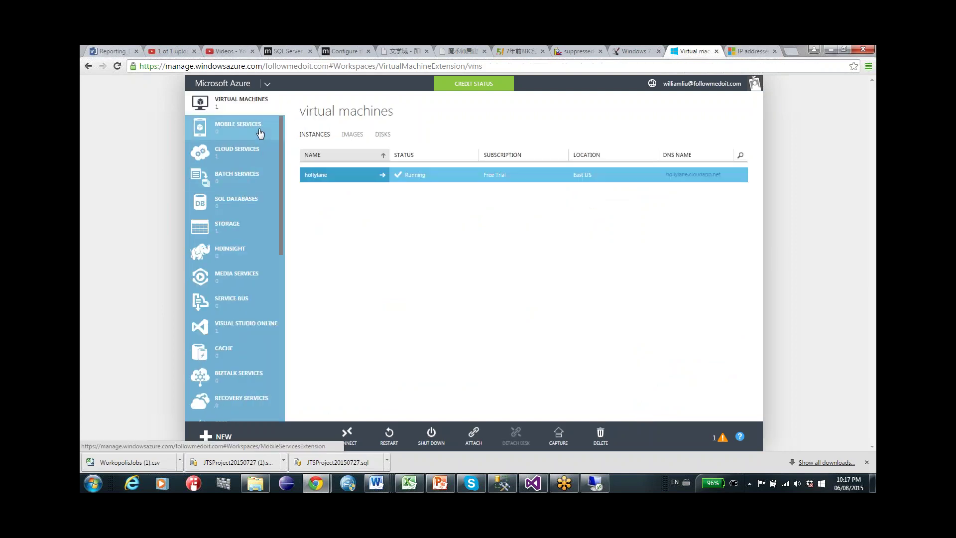
# - Show all subscription items, then restore the remote session showing AdventureWorksDW2012 in Management Studio
pyautogui.click(242, 121)
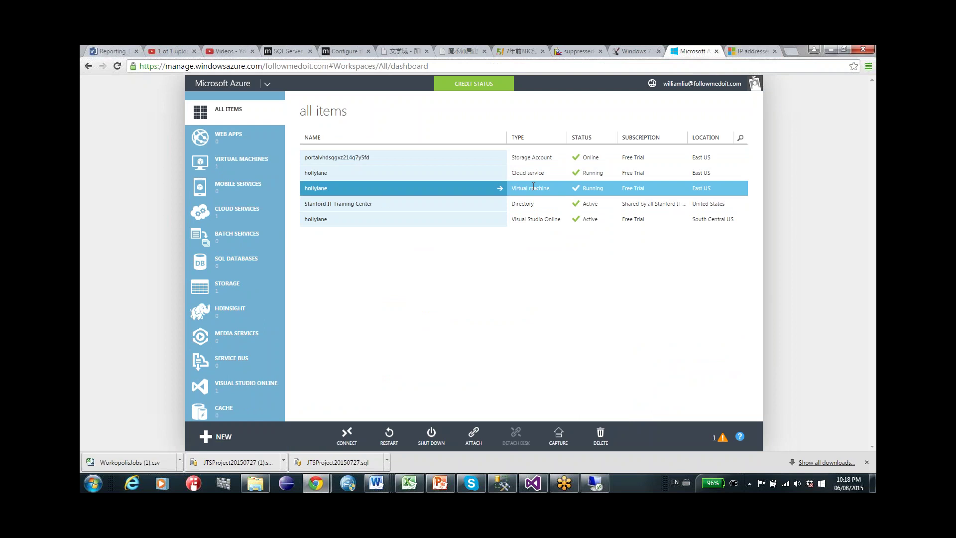
pyautogui.click(594, 483)
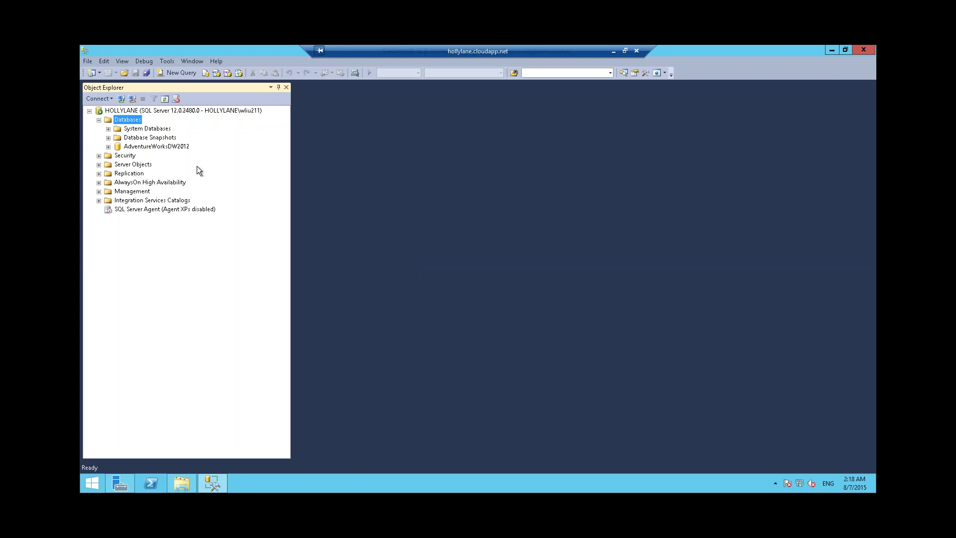
# - View the HOLLYLANE server's Properties, then minimize the Remote Desktop session
pyautogui.rightClick(175, 110)
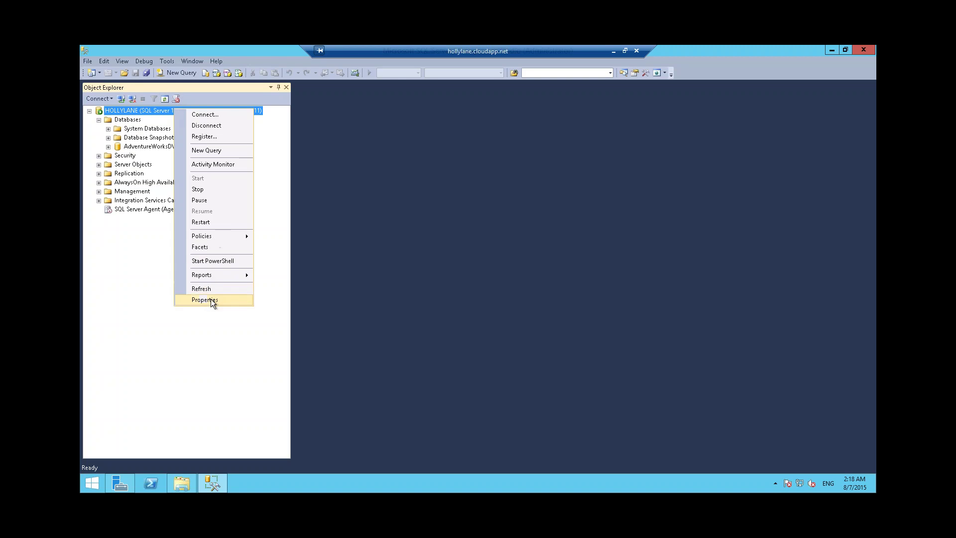
pyautogui.click(211, 299)
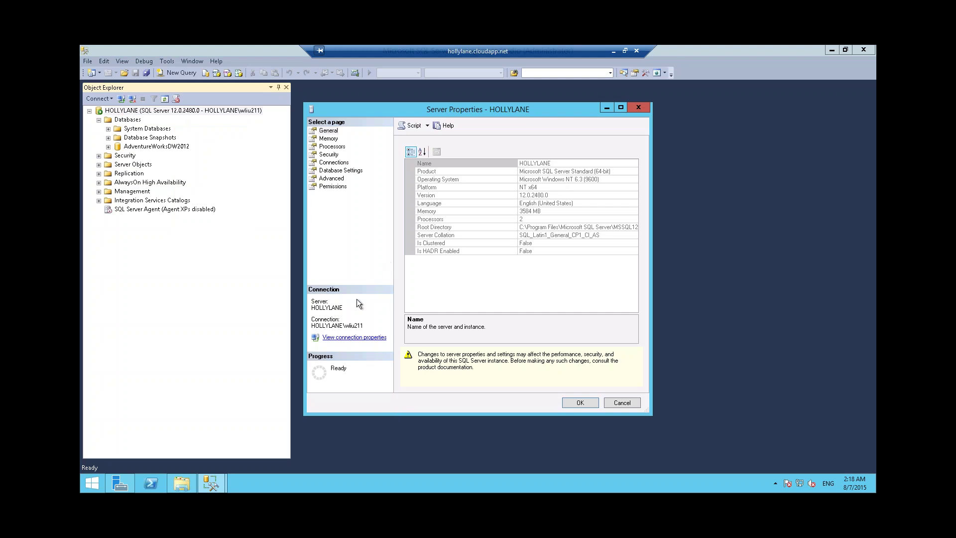
pyautogui.click(613, 50)
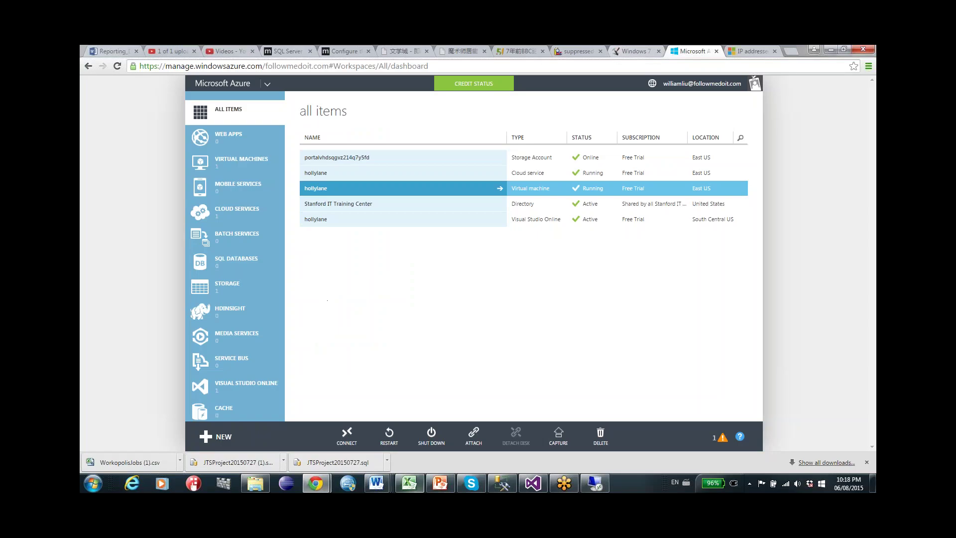
# - In local Management Studio, review the hollylane server's Properties and cancel them
pyautogui.click(502, 484)
pyautogui.rightClick(199, 212)
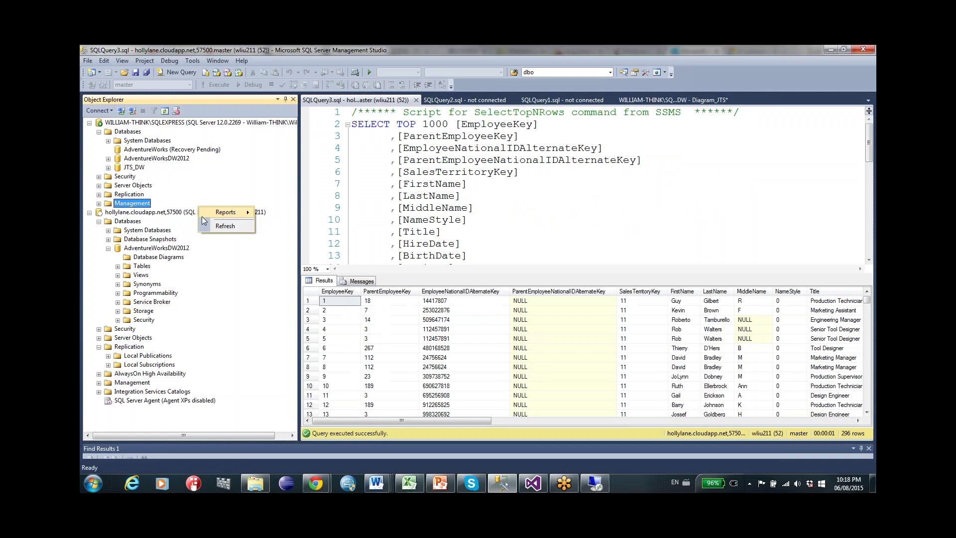
pyautogui.click(188, 213)
pyautogui.rightClick(188, 215)
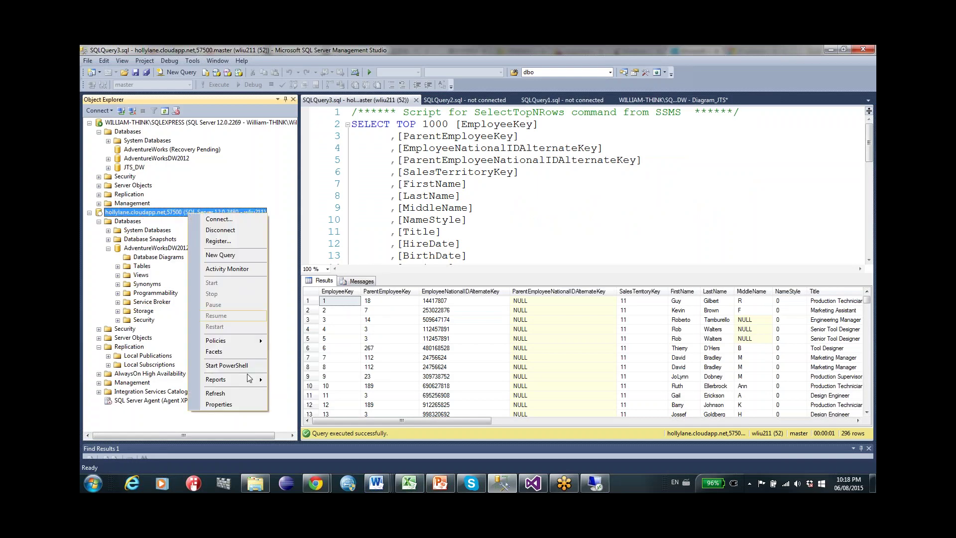
pyautogui.click(230, 408)
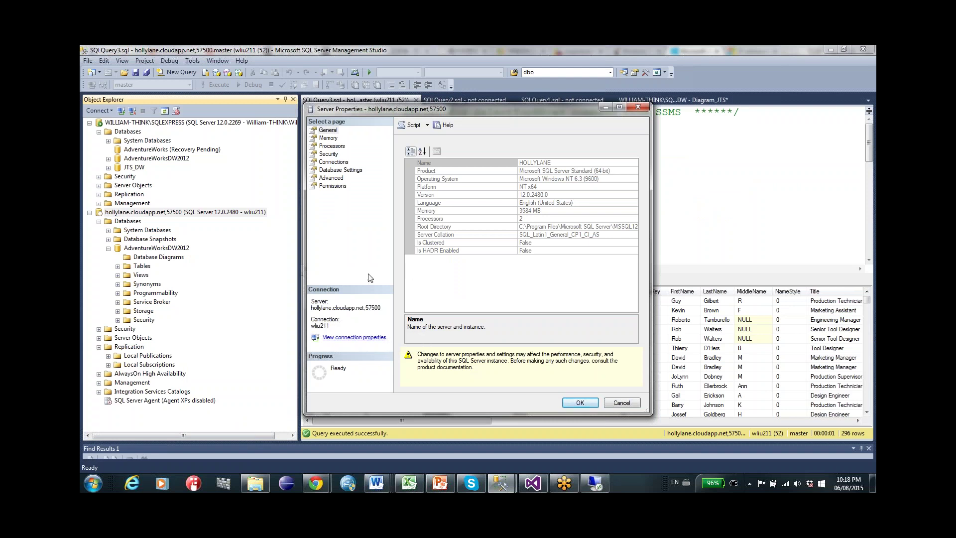
pyautogui.click(621, 403)
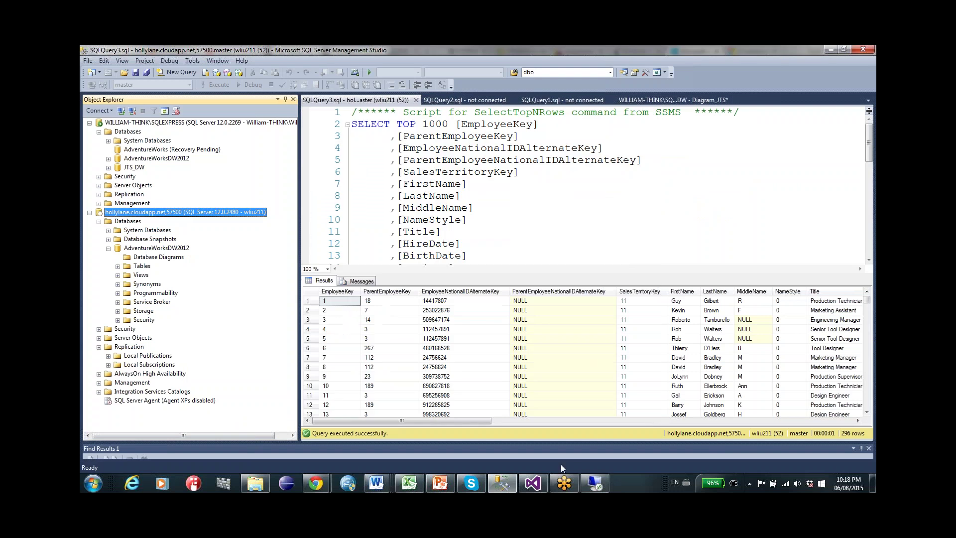
# - Bring up the hollylane Remote Desktop session from the taskbar, then minimize it
pyautogui.moveTo(598, 488)
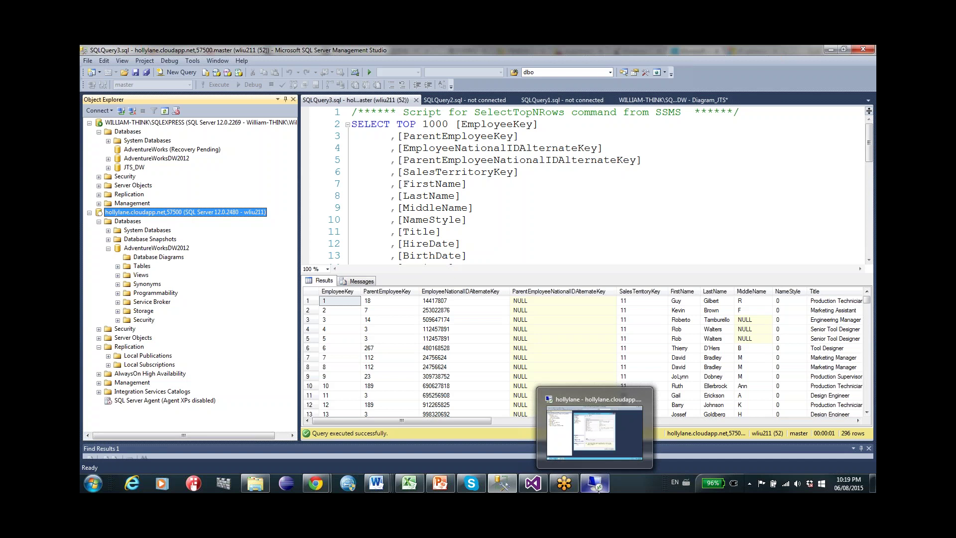
pyautogui.click(594, 431)
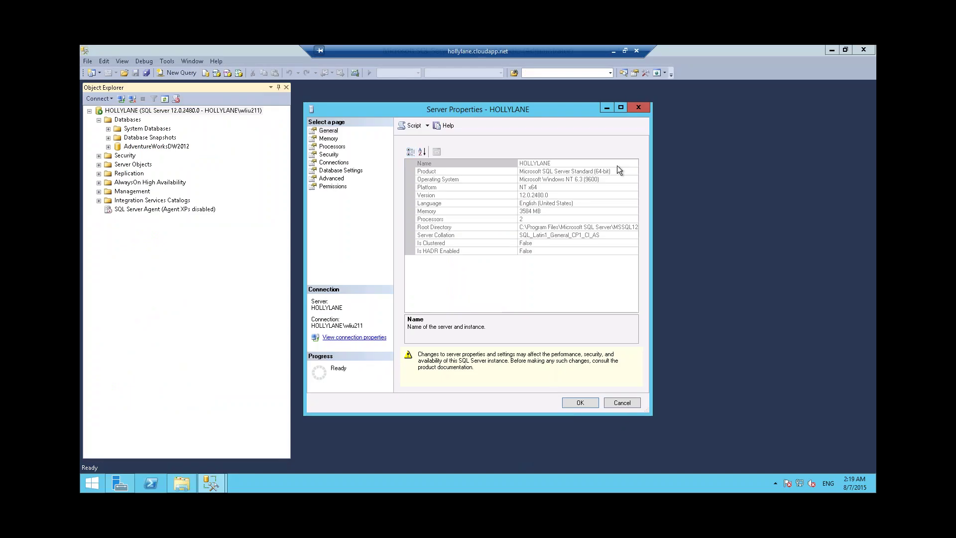
pyautogui.click(614, 49)
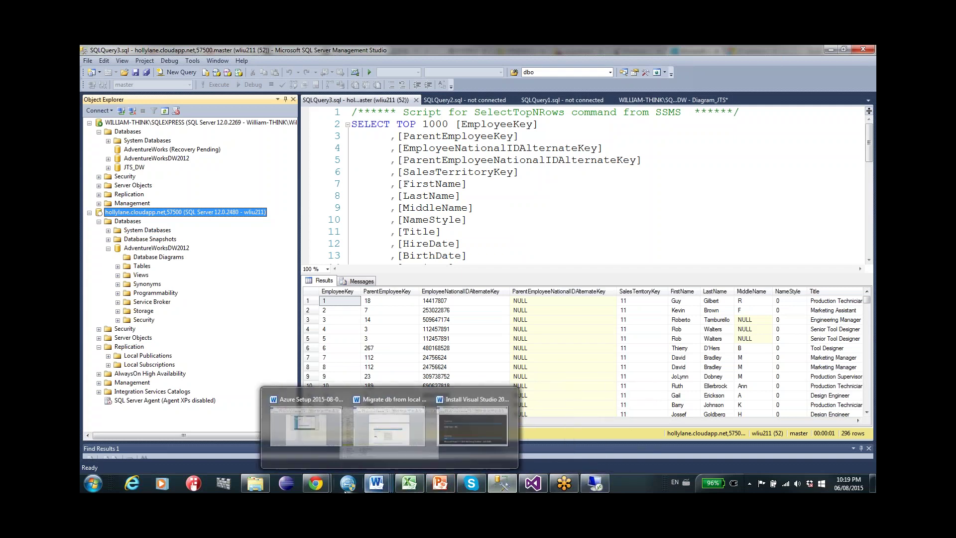
# - Switch to the Azure portal and scroll the service sidebar over the all items list
pyautogui.moveTo(316, 483)
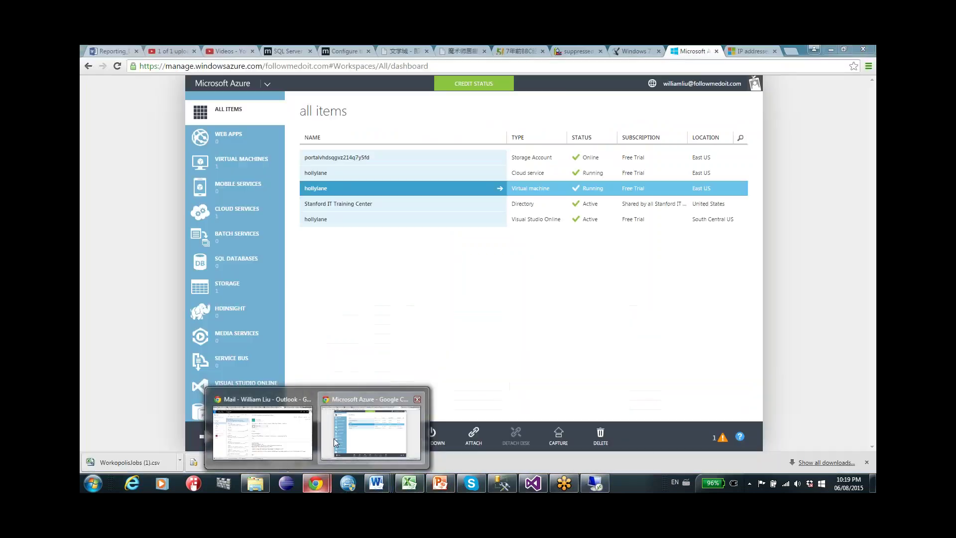
pyautogui.click(334, 442)
pyautogui.scroll(-1, 229, 297)
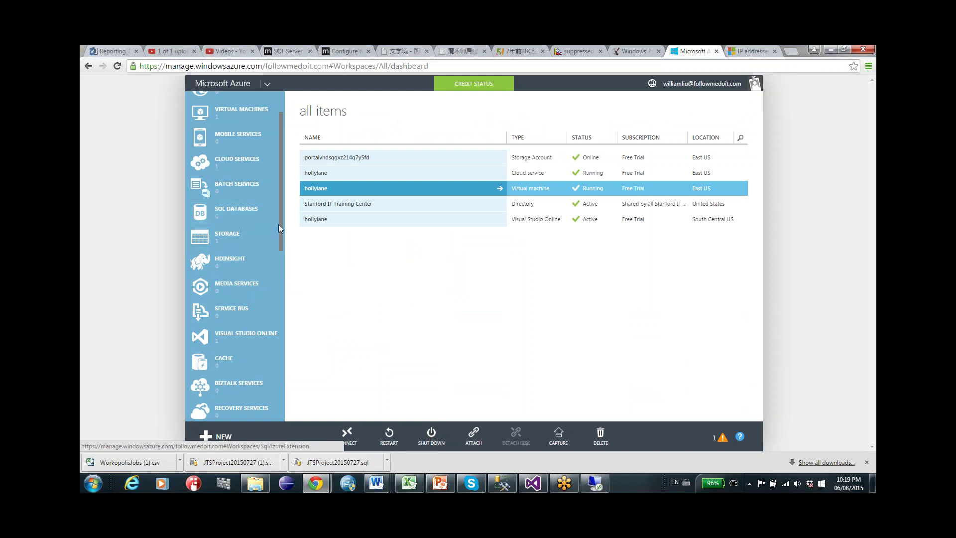
pyautogui.scroll(-2, 281, 229)
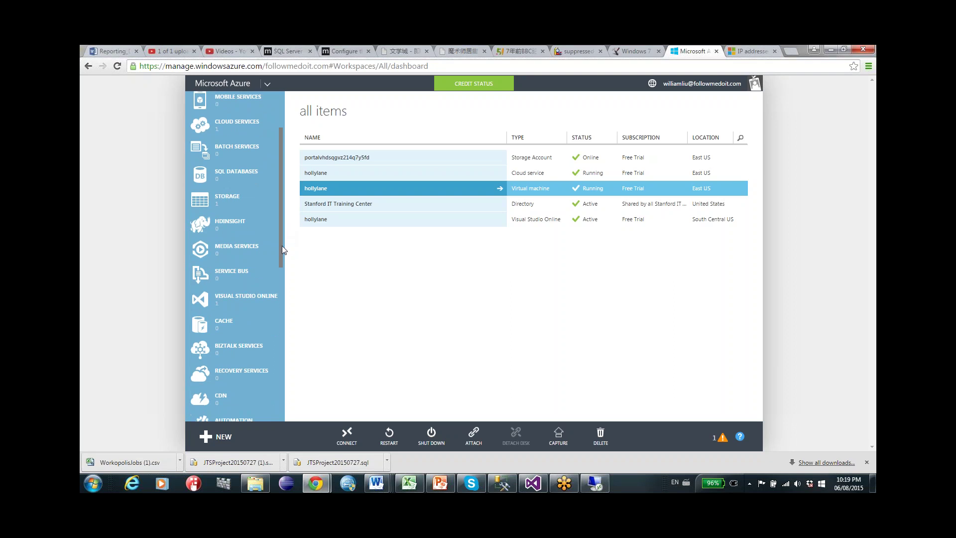
pyautogui.scroll(3, 280, 224)
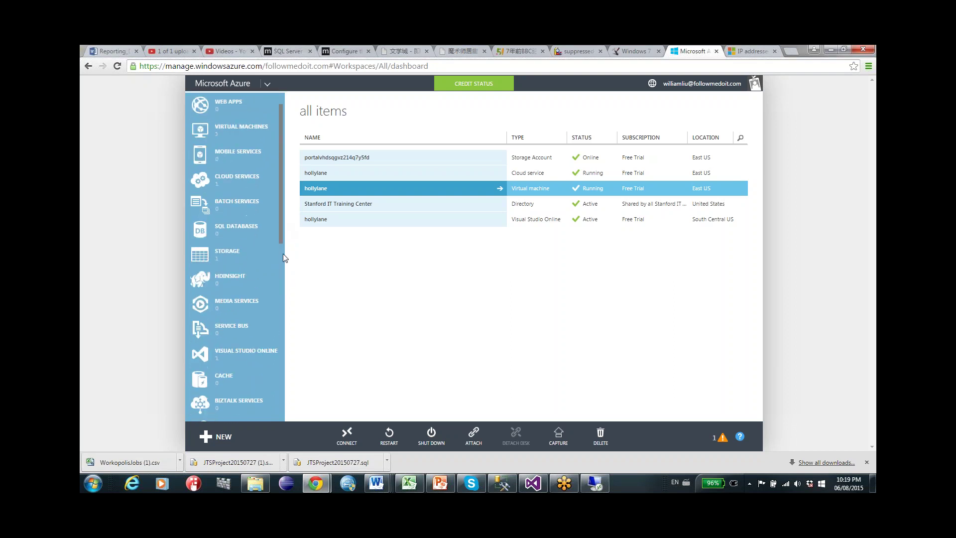
pyautogui.scroll(-5, 278, 316)
pyautogui.scroll(-3, 278, 321)
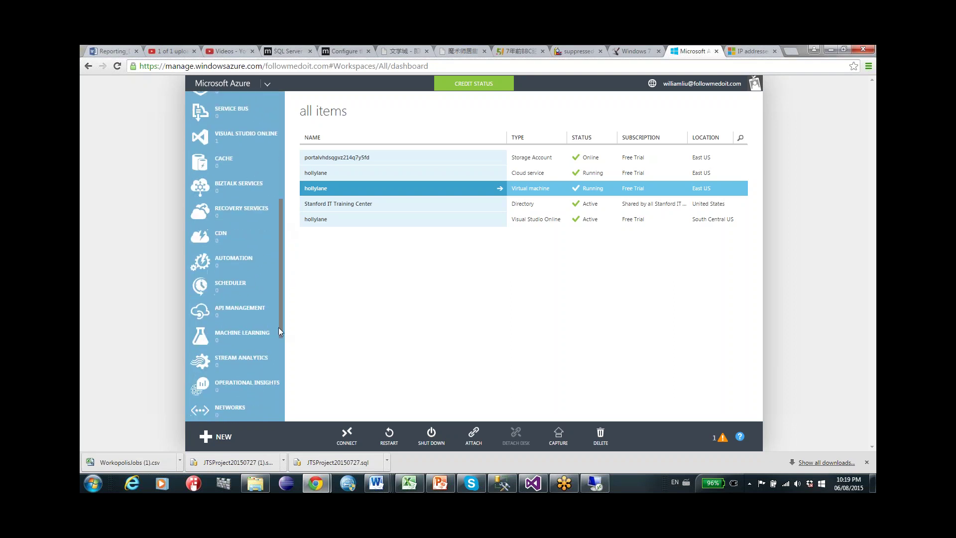
# - Start a NEW > Compute > Virtual Machine From Gallery and scroll to the SQL Server 2014 images
pyautogui.click(222, 438)
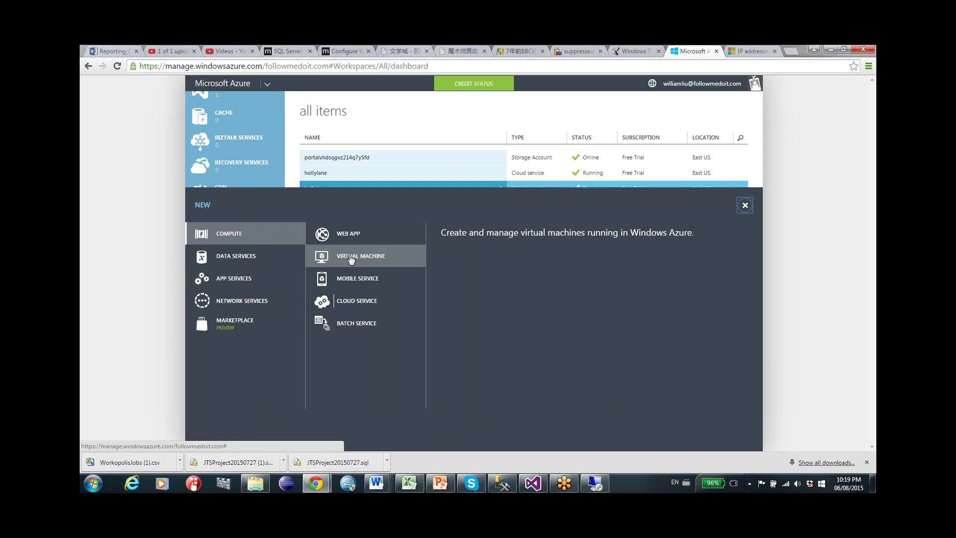
pyautogui.click(221, 239)
pyautogui.click(367, 259)
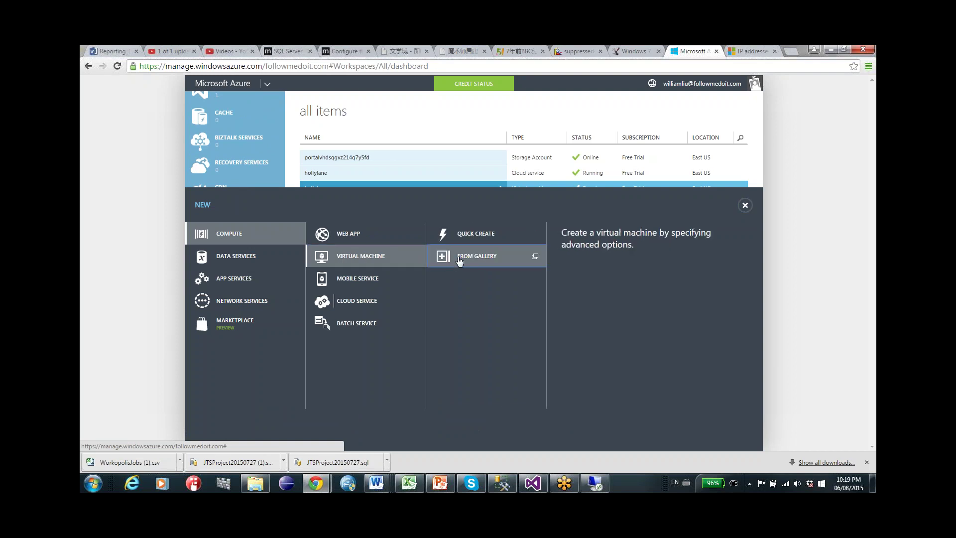
pyautogui.click(459, 259)
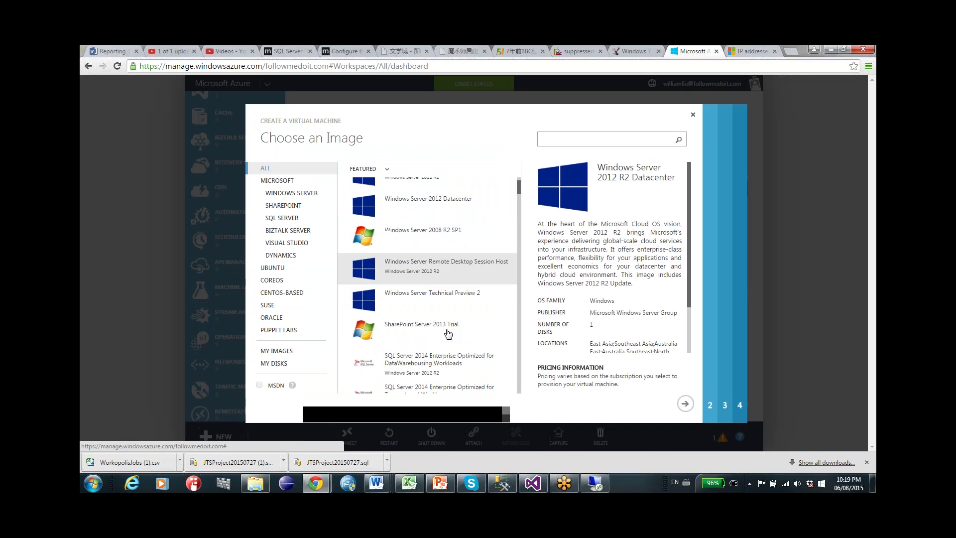
pyautogui.scroll(-3, 448, 334)
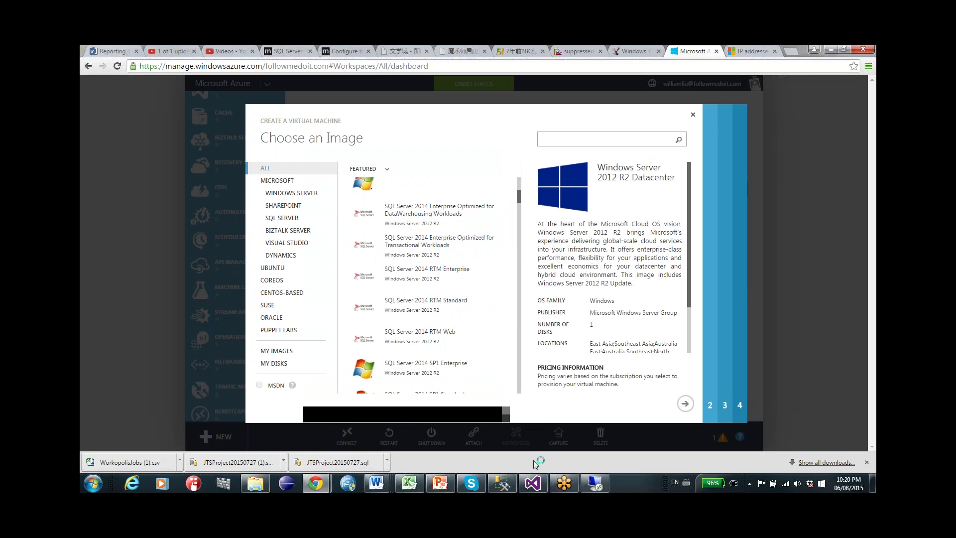
pyautogui.moveTo(602, 487)
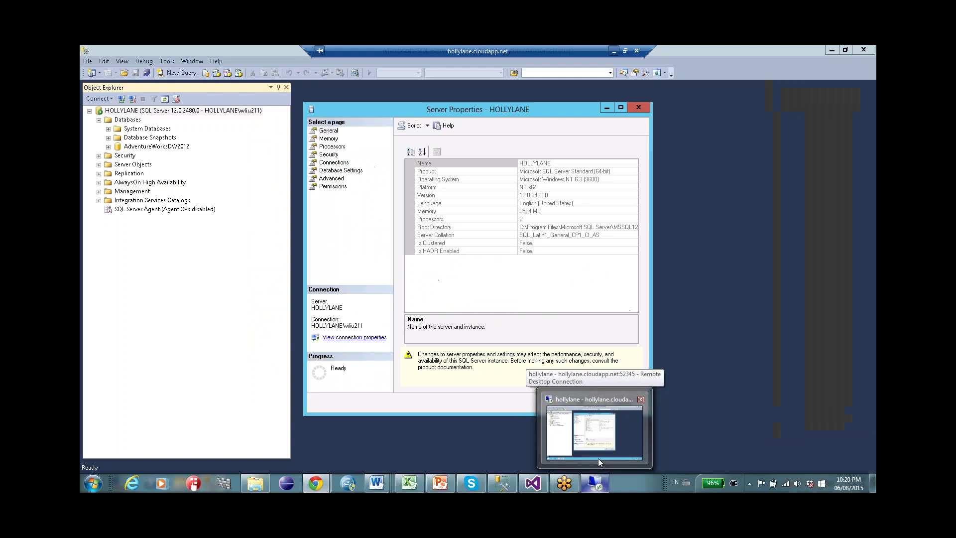
# - Check the remote server's properties in the Remote Desktop session, then minimize it
pyautogui.click(599, 458)
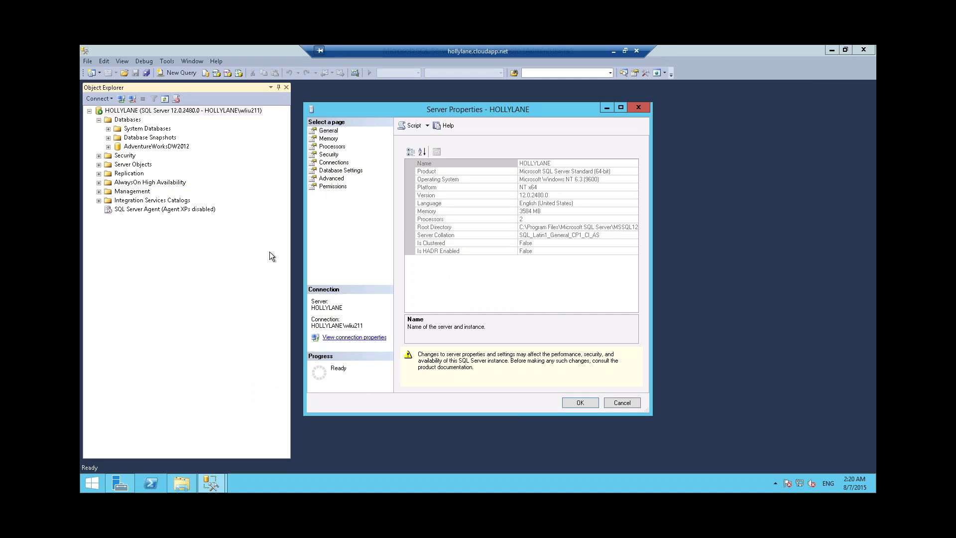
pyautogui.click(613, 50)
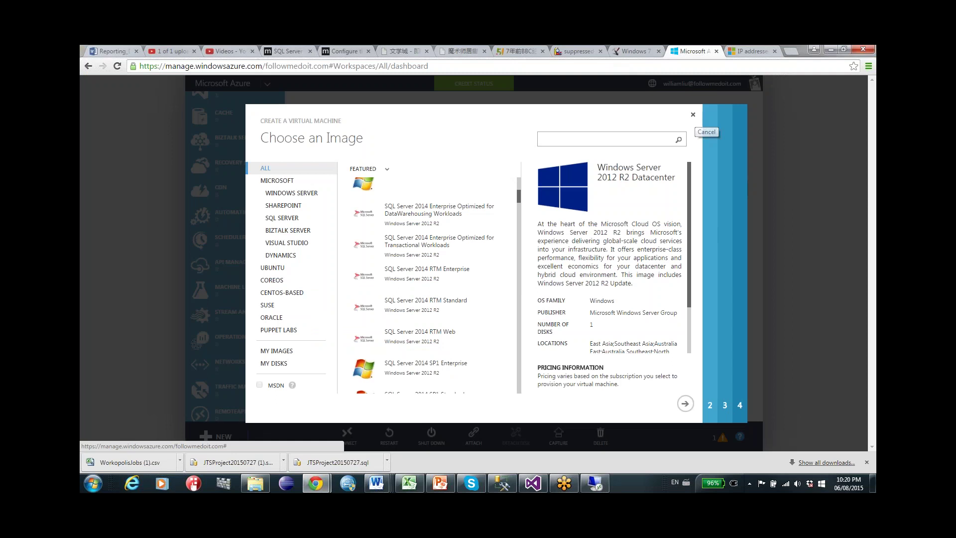
# - Cancel the Create a Virtual Machine wizard and scroll back up the portal
pyautogui.click(693, 115)
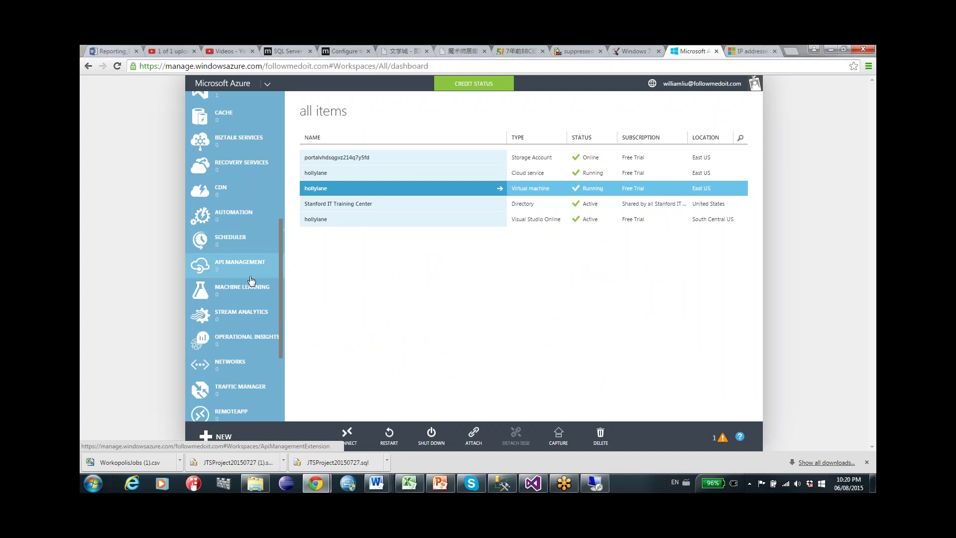
pyautogui.scroll(-2, 249, 260)
pyautogui.scroll(2, 245, 305)
pyautogui.scroll(2, 244, 270)
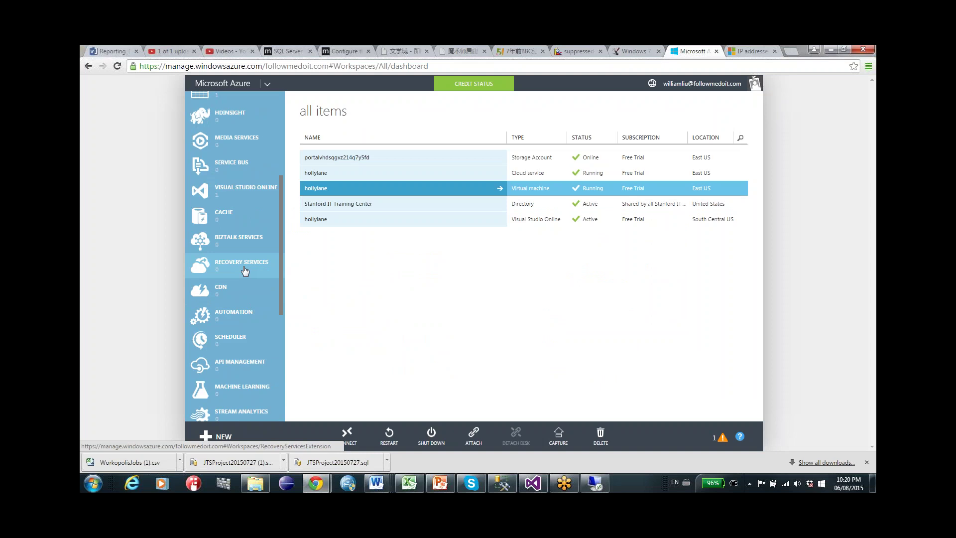
pyautogui.scroll(1, 245, 270)
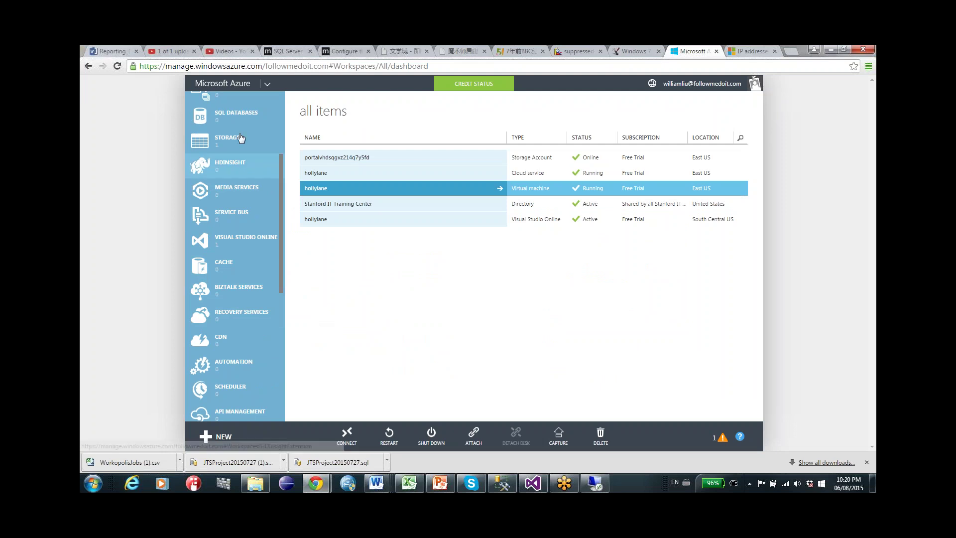
# - Confirm the SQL DATABASES page is empty, then return to the hollylane remote session
pyautogui.click(231, 119)
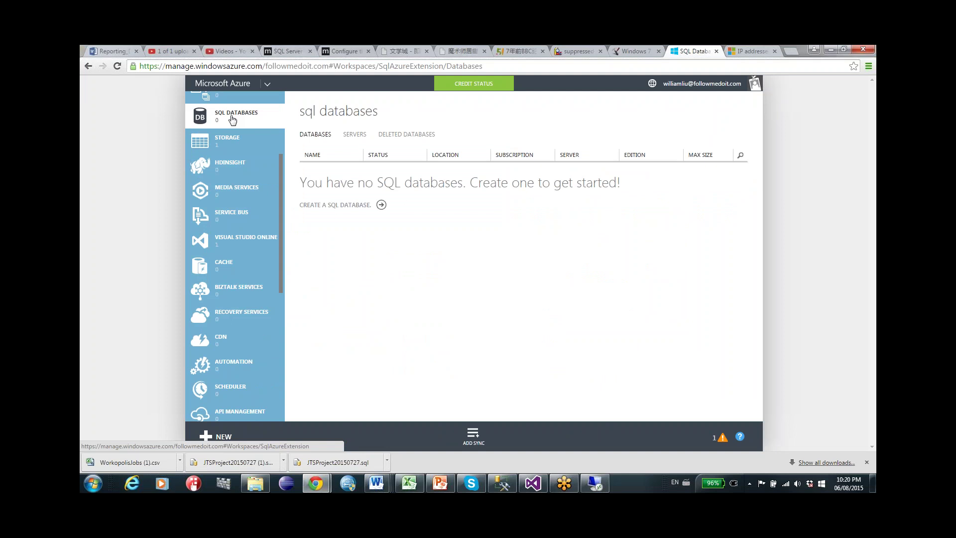
pyautogui.scroll(2, 225, 199)
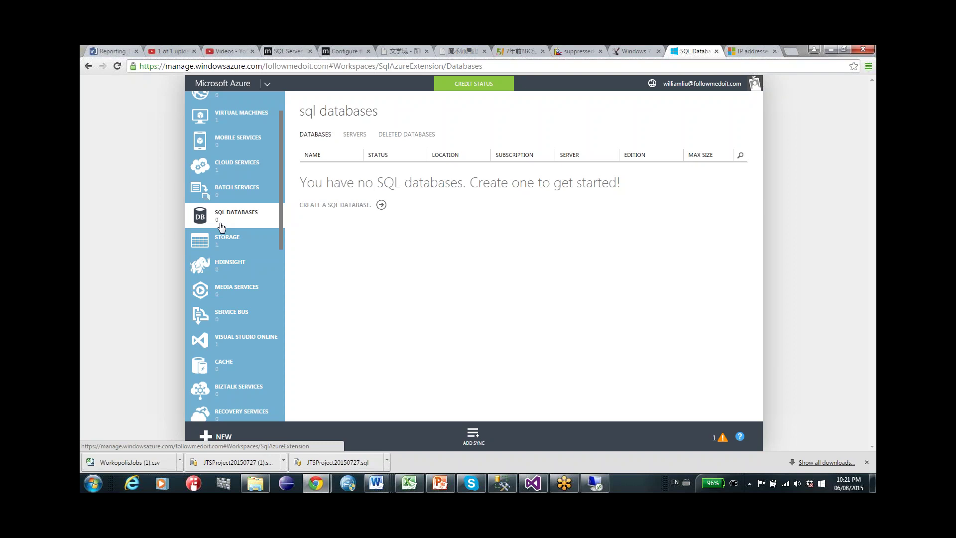
pyautogui.click(595, 483)
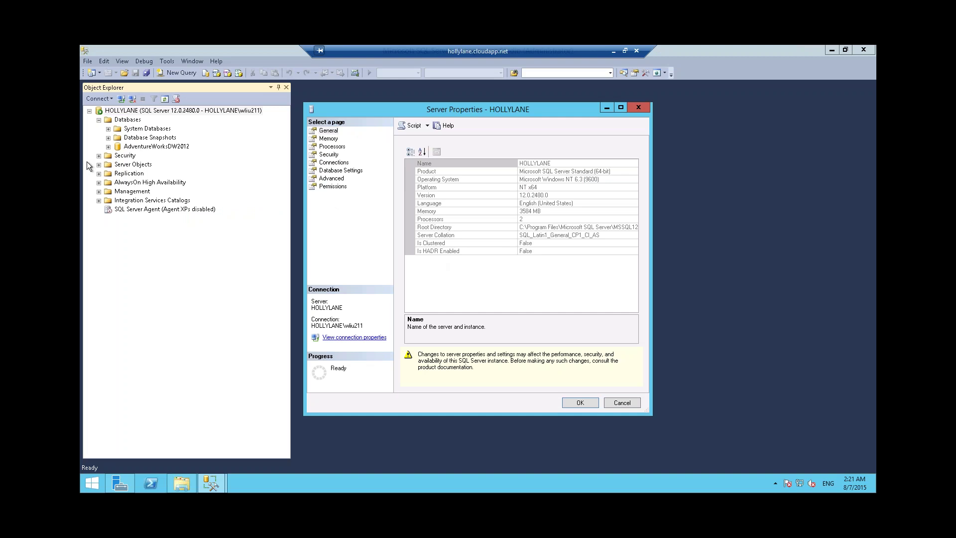
# - Close the server properties and expand AdventureWorksDW2012's Tables folder
pyautogui.press('Escape')
pyautogui.click(108, 147)
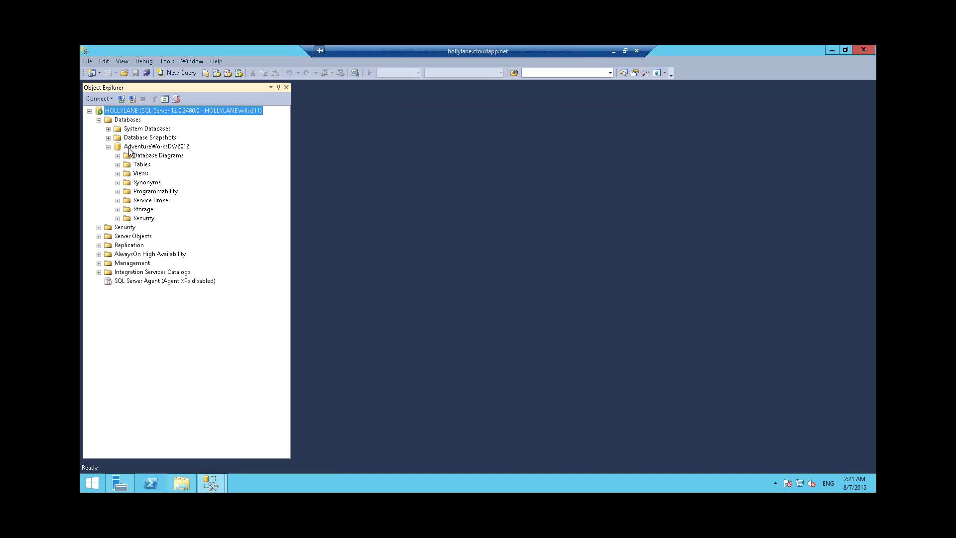
pyautogui.click(142, 165)
pyautogui.rightClick(144, 172)
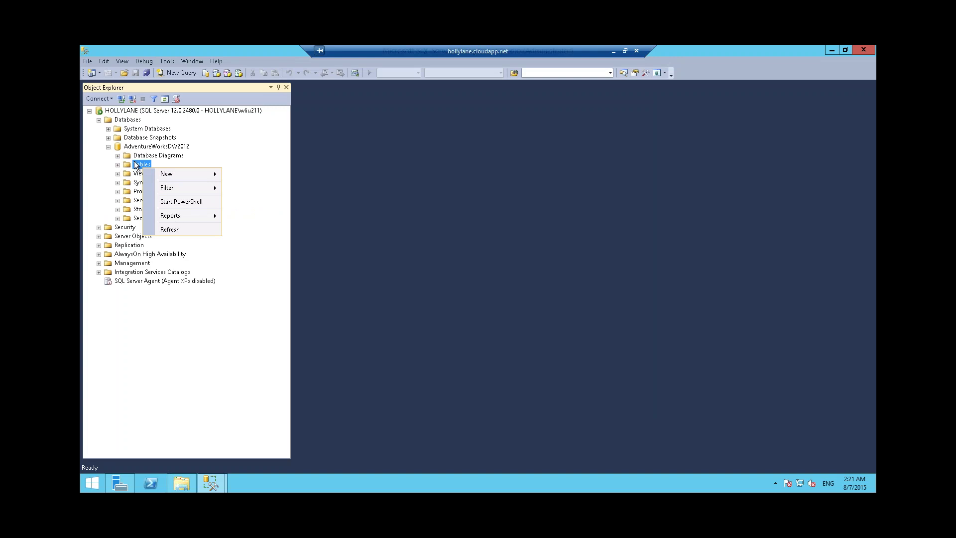
pyautogui.click(147, 157)
pyautogui.click(141, 147)
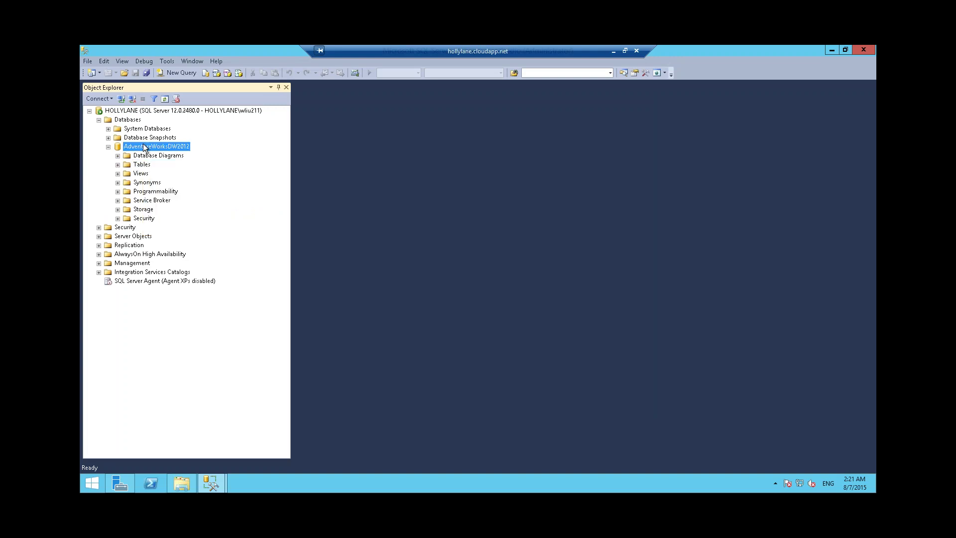
pyautogui.click(117, 165)
# - Look at the dbo.DatabaseLog table's shortcut menu, then minimize the remote session
pyautogui.click(165, 201)
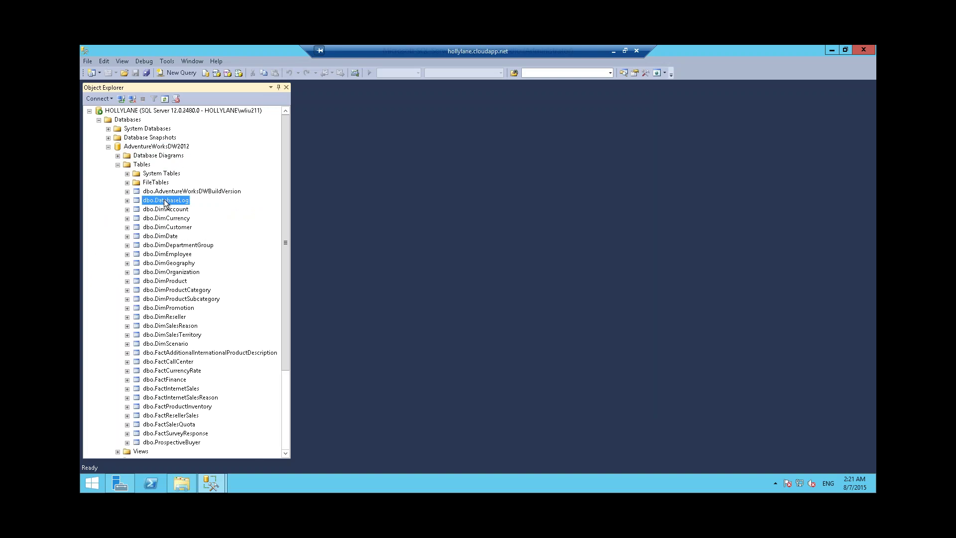
pyautogui.rightClick(165, 202)
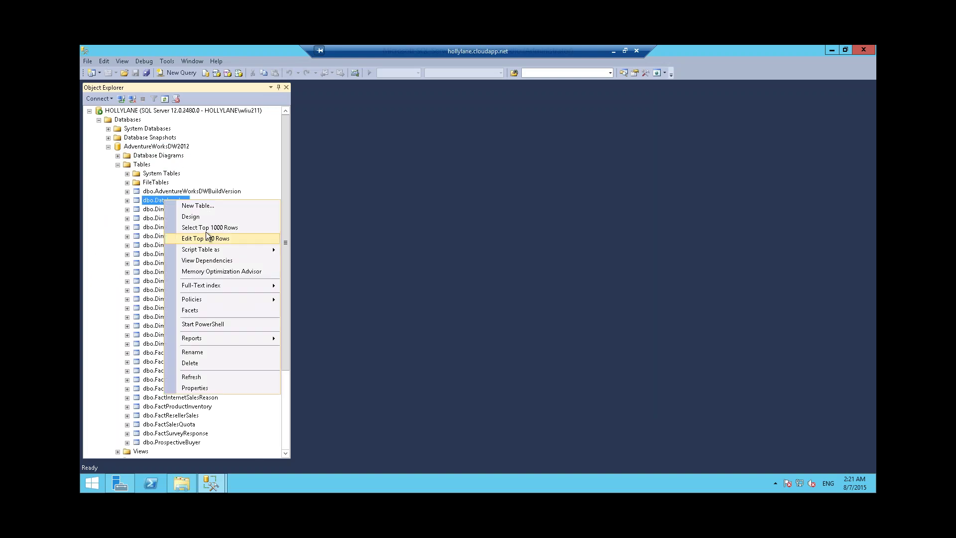
pyautogui.click(352, 345)
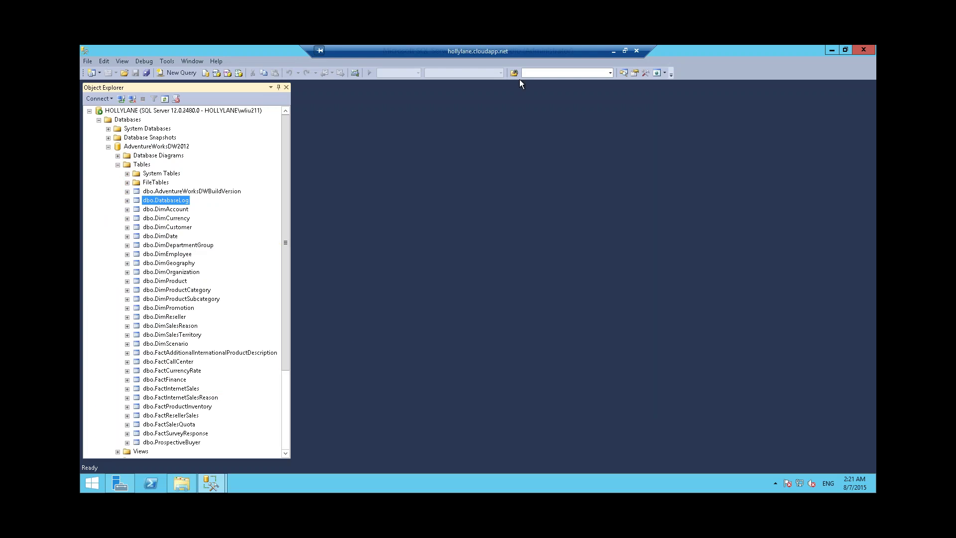
pyautogui.click(613, 52)
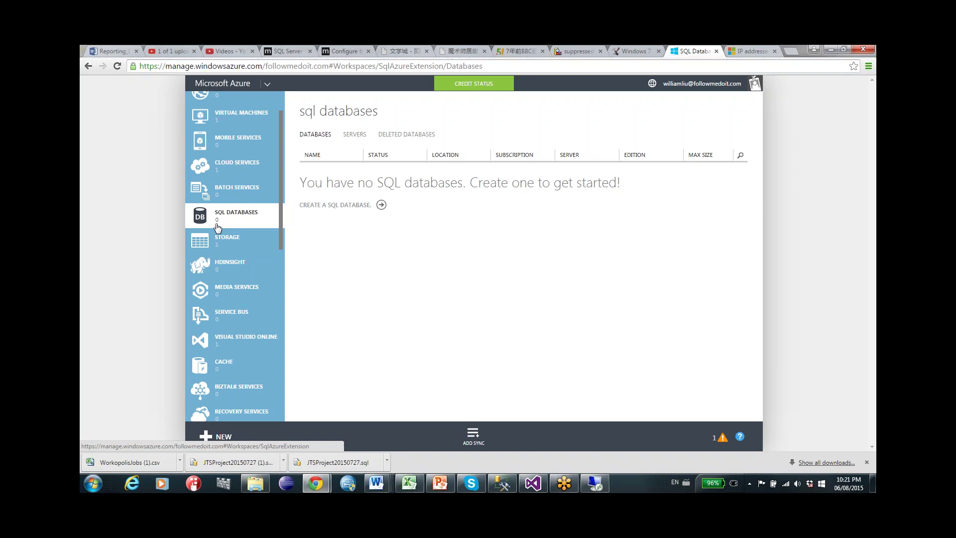
pyautogui.click(592, 481)
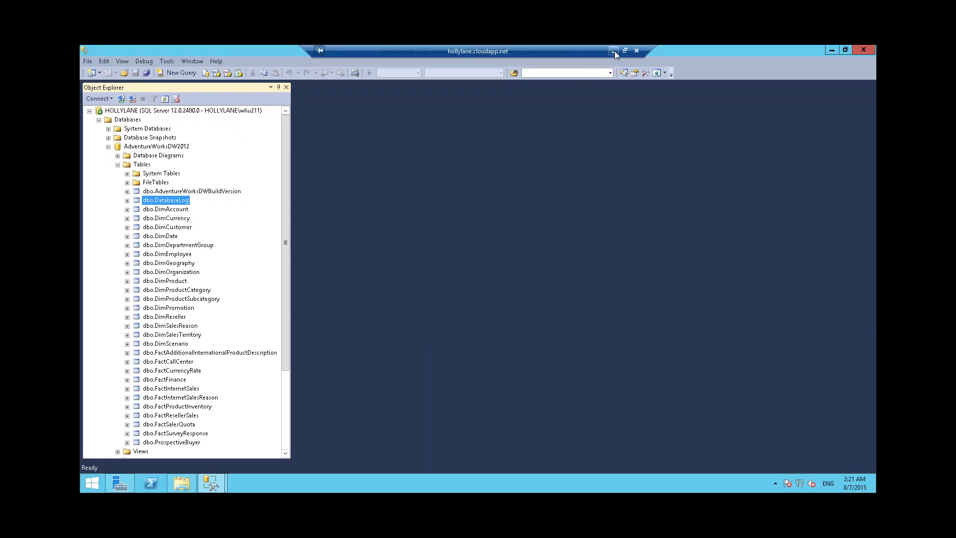
pyautogui.click(613, 51)
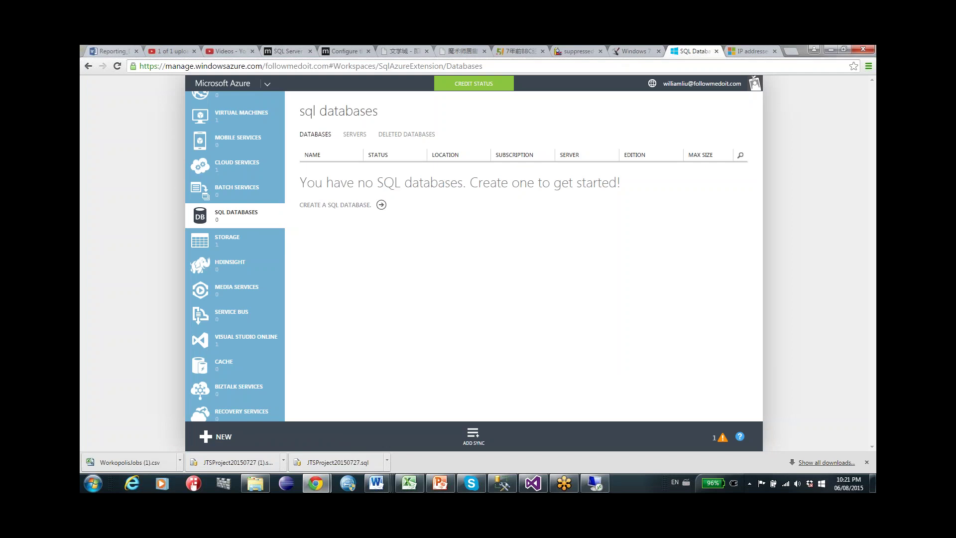
pyautogui.moveTo(595, 483)
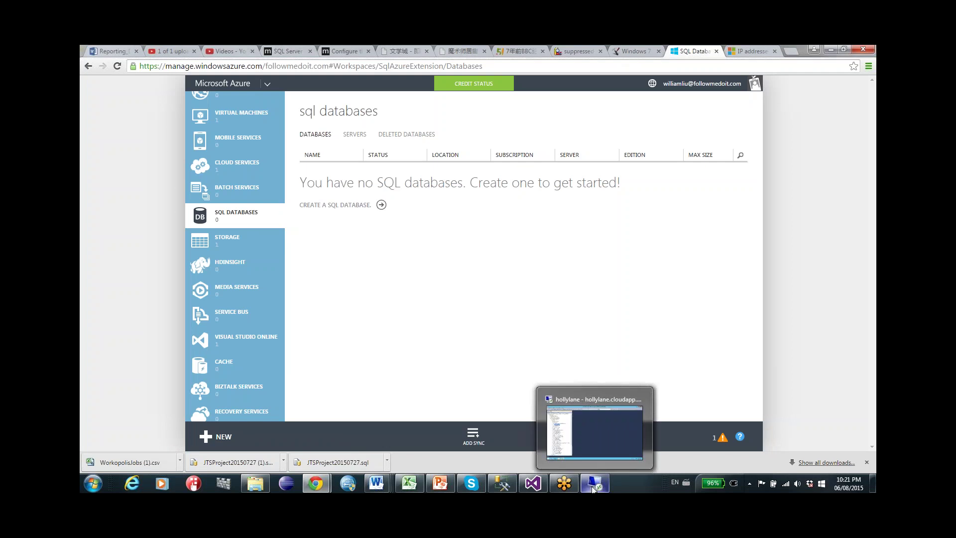
pyautogui.click(598, 445)
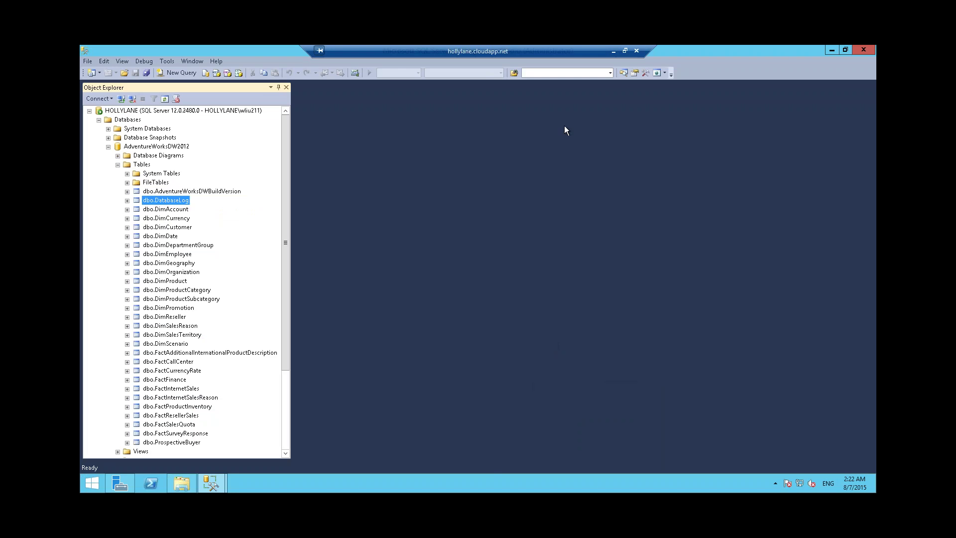
pyautogui.click(617, 50)
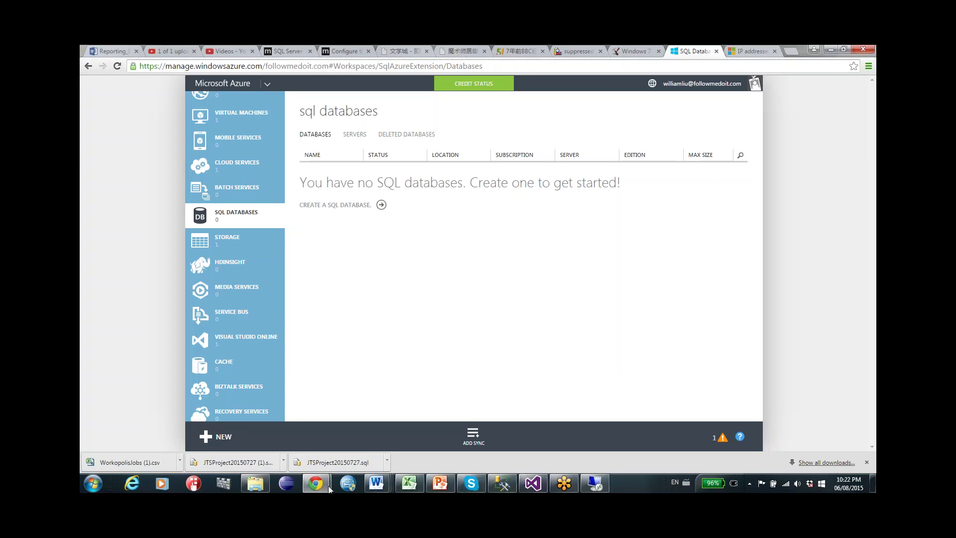
pyautogui.click(306, 487)
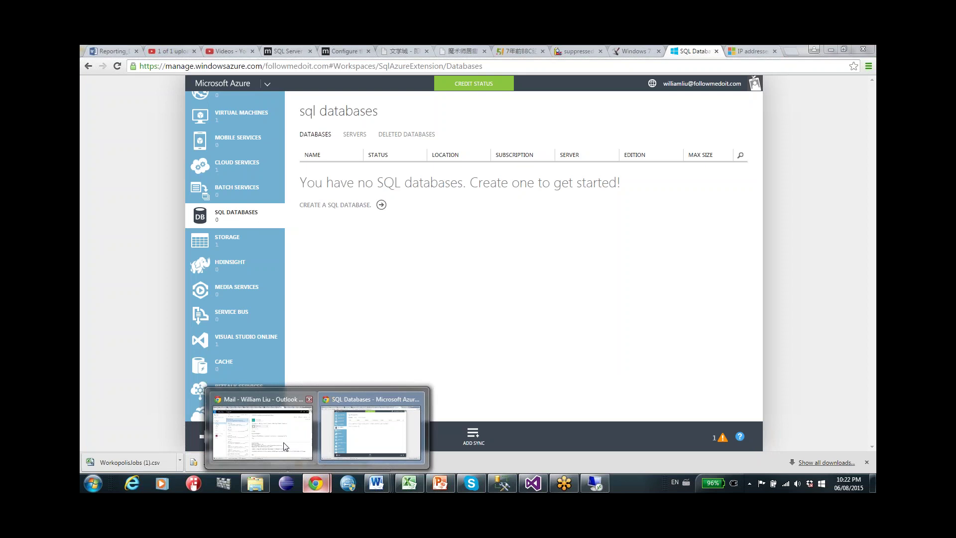
# - Switch to Outlook Web App and open the Sent Items folder
pyautogui.click(285, 445)
pyautogui.click(127, 194)
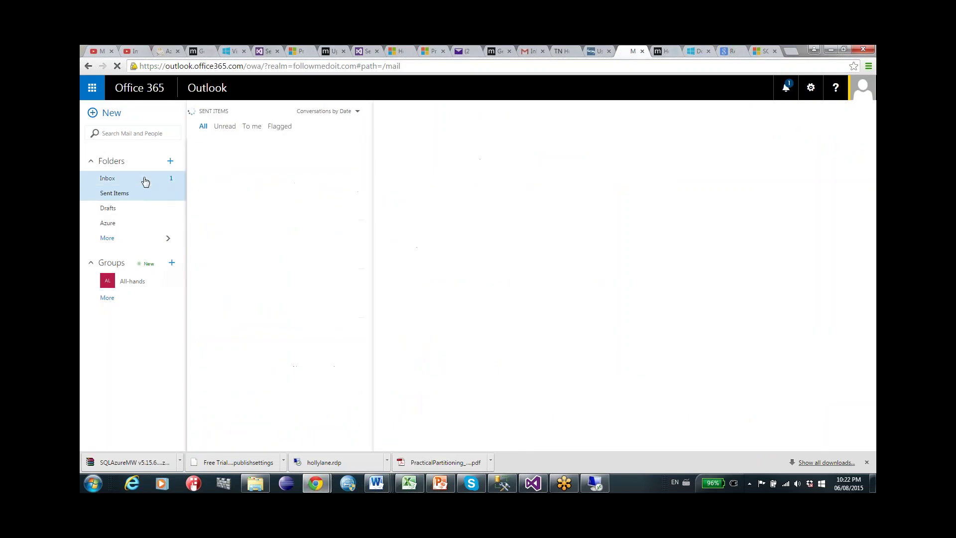
pyautogui.click(145, 181)
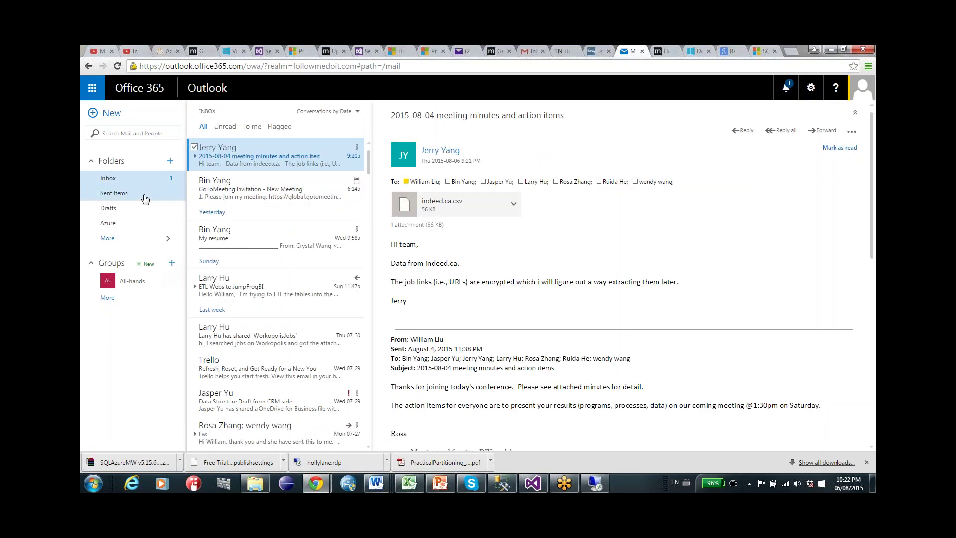
pyautogui.click(145, 196)
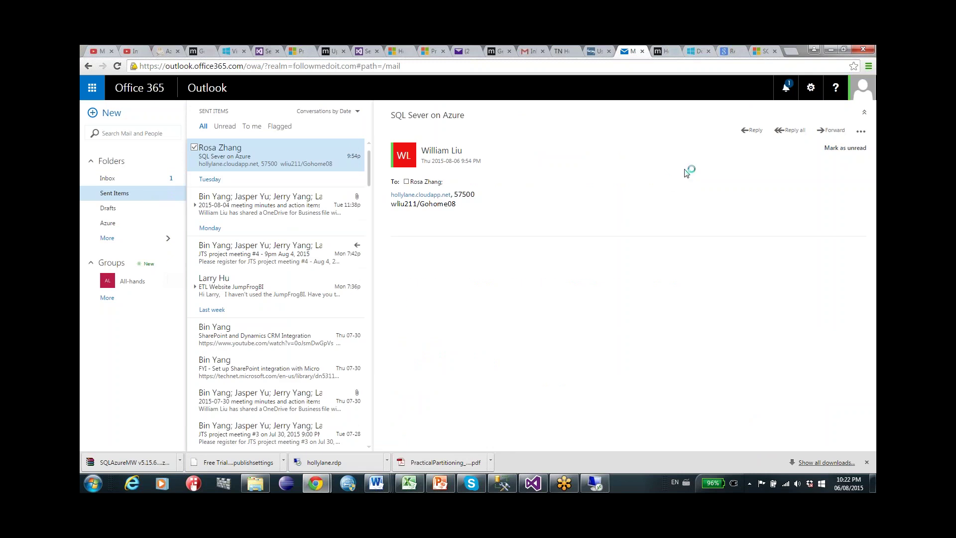
# - Forward the 'SQL Sever on Azure' message to a colleague chosen from suggestions and send it
pyautogui.click(834, 132)
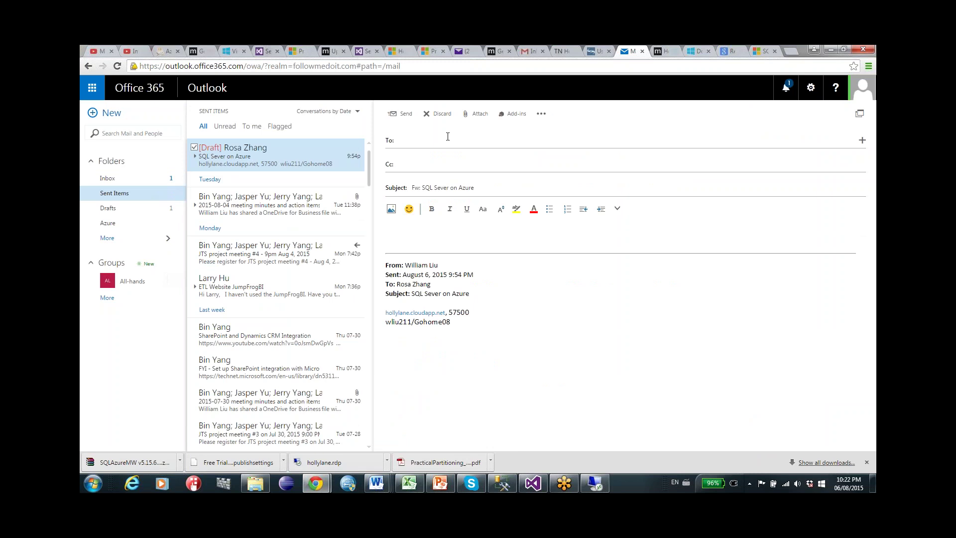
pyautogui.write('jeff')
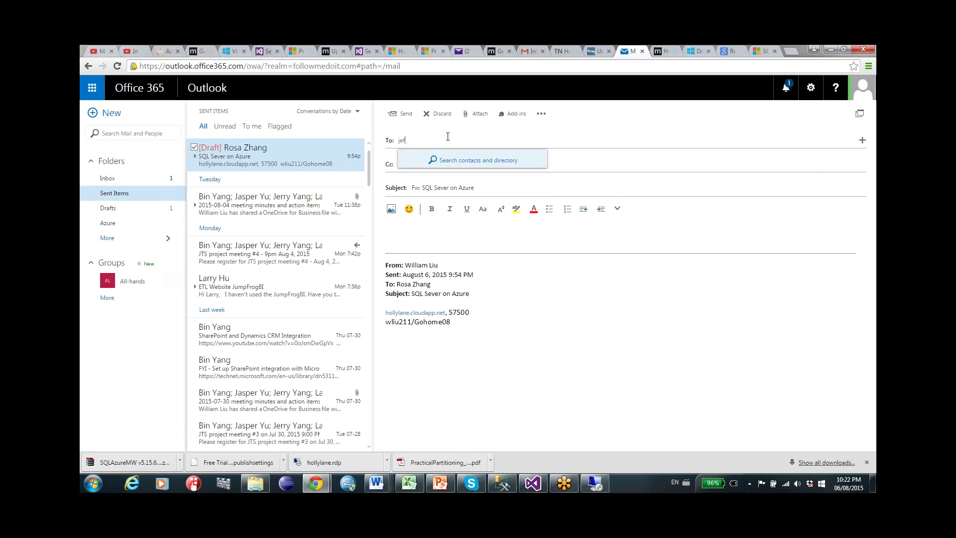
pyautogui.press('BackSpace')
pyautogui.write('r')
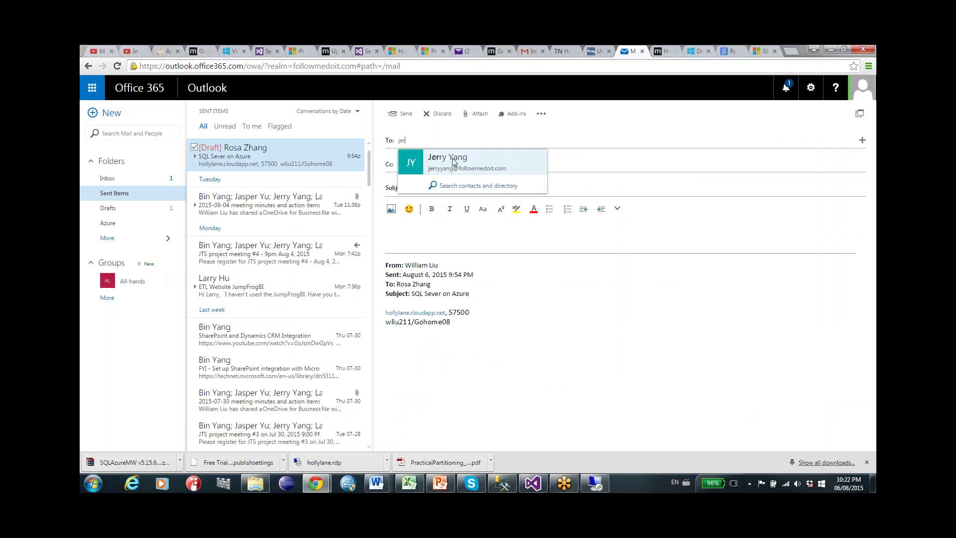
pyautogui.press('Return')
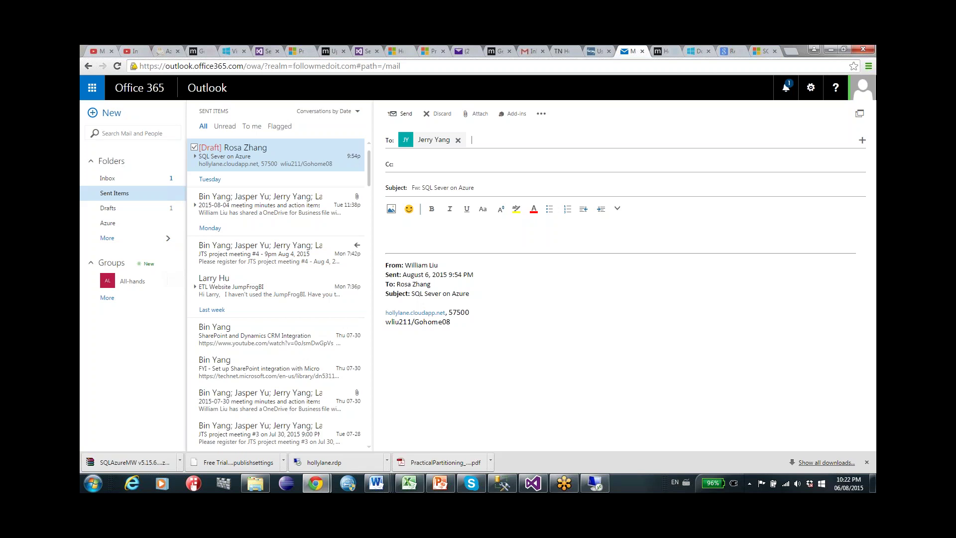
pyautogui.hotkey('ctrl', 'Return')
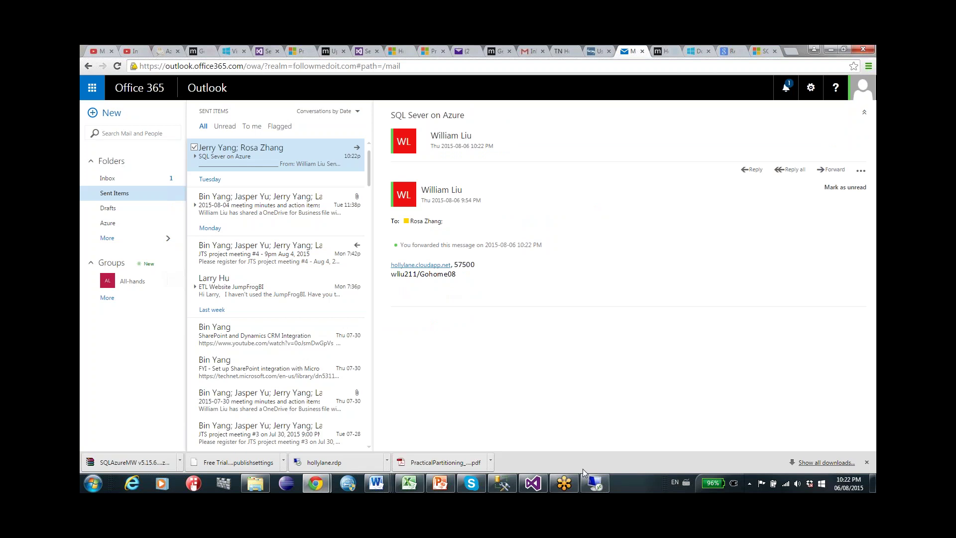
pyautogui.moveTo(600, 488)
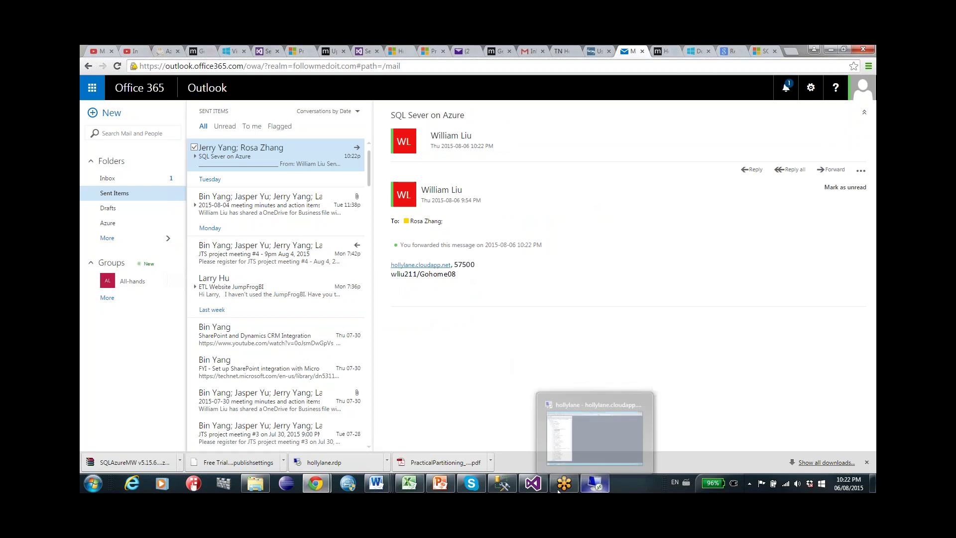
# - Switch from the mail message to the MS BI folder in Windows Explorer
pyautogui.click(94, 484)
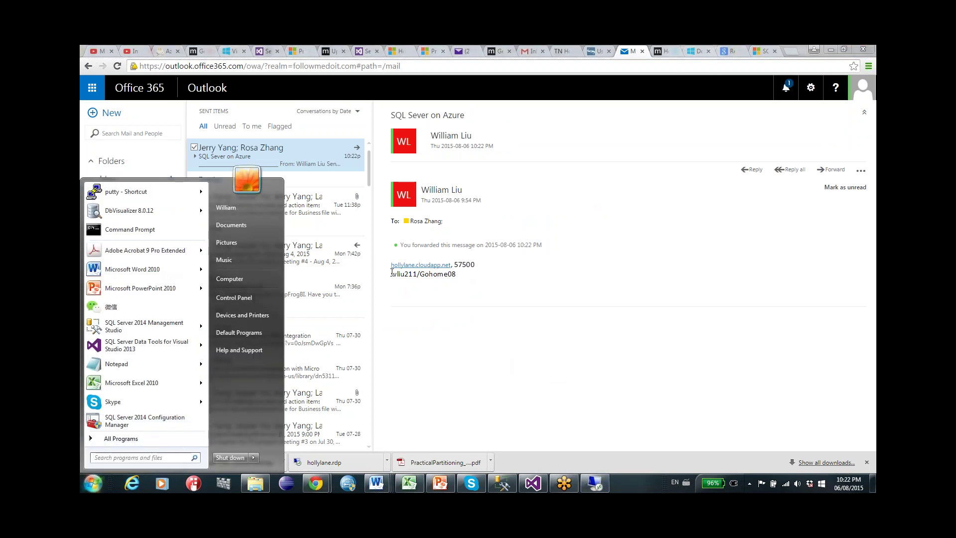
pyautogui.moveTo(393, 279); pyautogui.dragTo(407, 275)
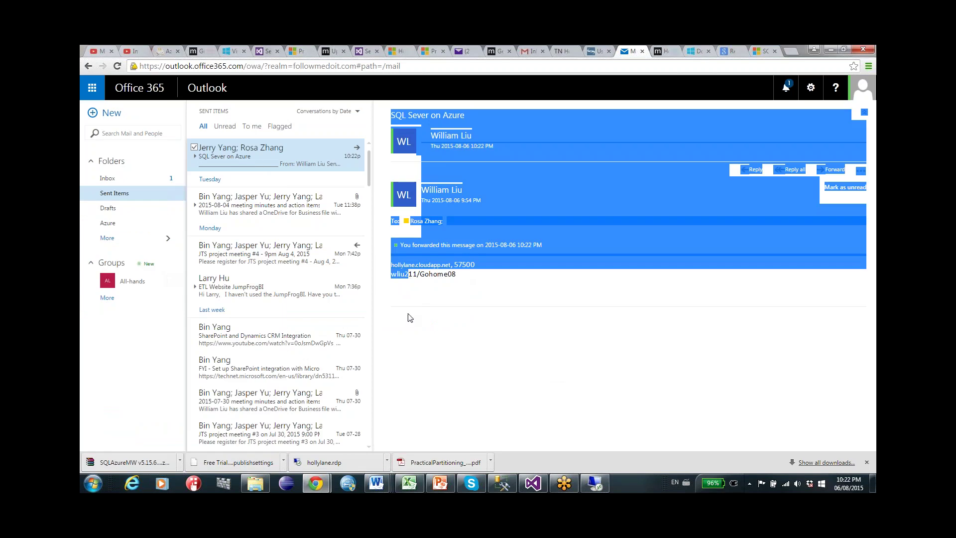
pyautogui.click(407, 315)
pyautogui.click(92, 483)
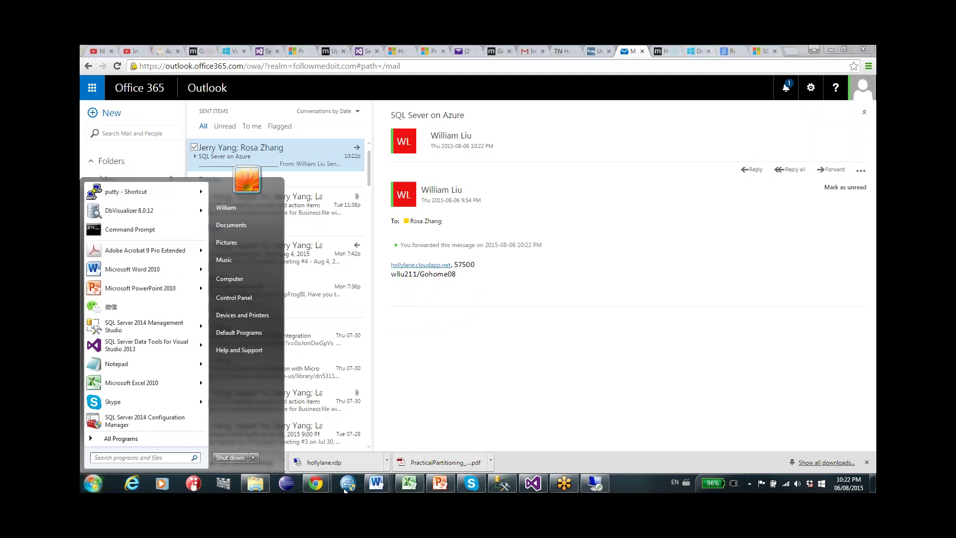
pyautogui.click(265, 487)
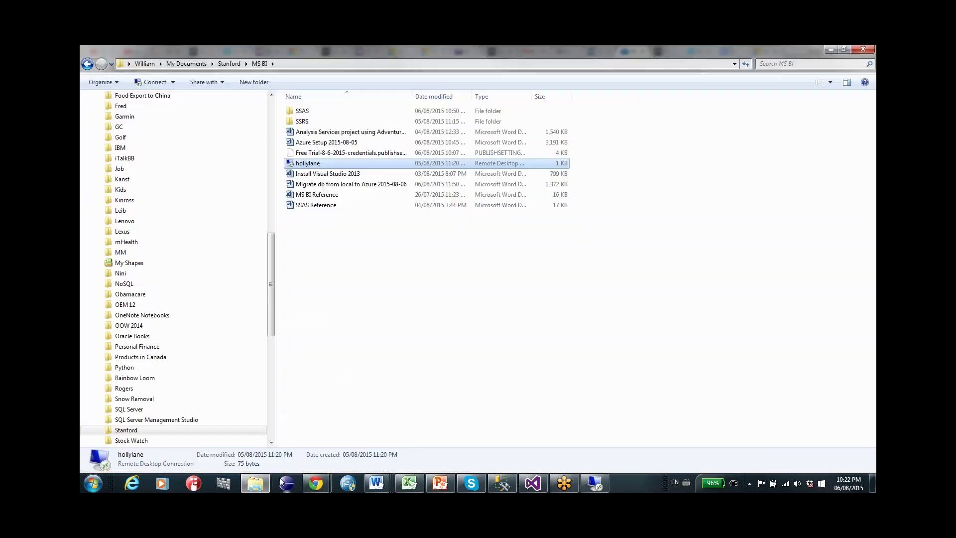
# - Connect using hollylane.rdp, accept the publisher warning, then cancel the credentials prompt
pyautogui.rightClick(332, 167)
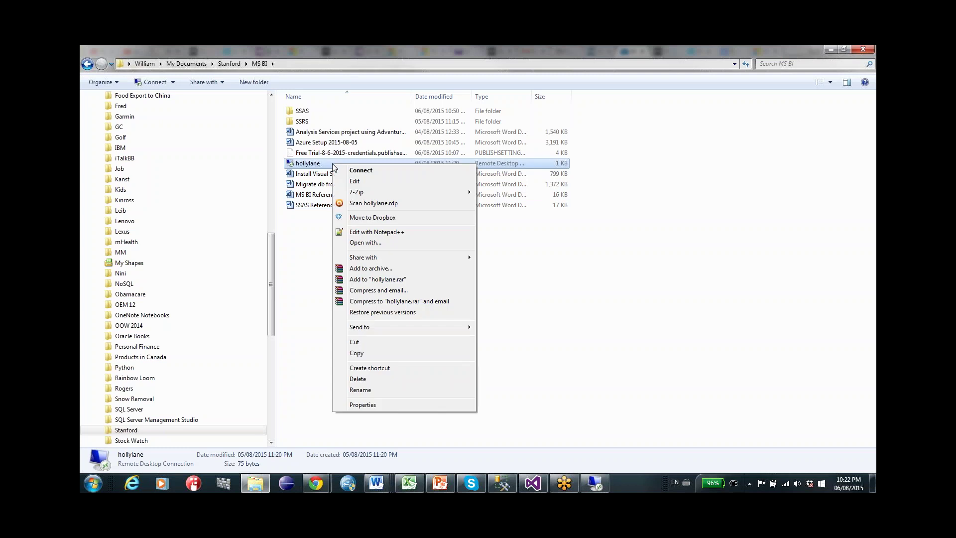
pyautogui.click(354, 169)
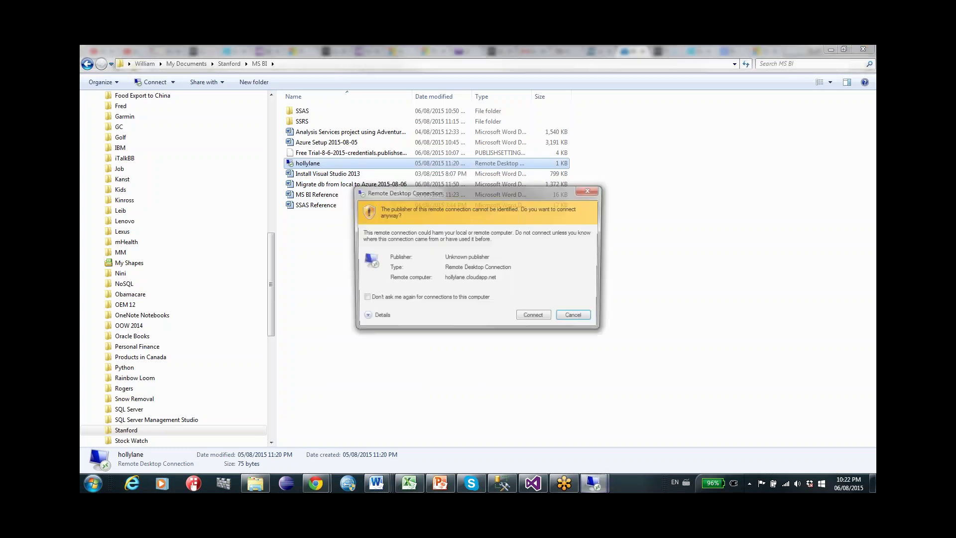
pyautogui.click(534, 317)
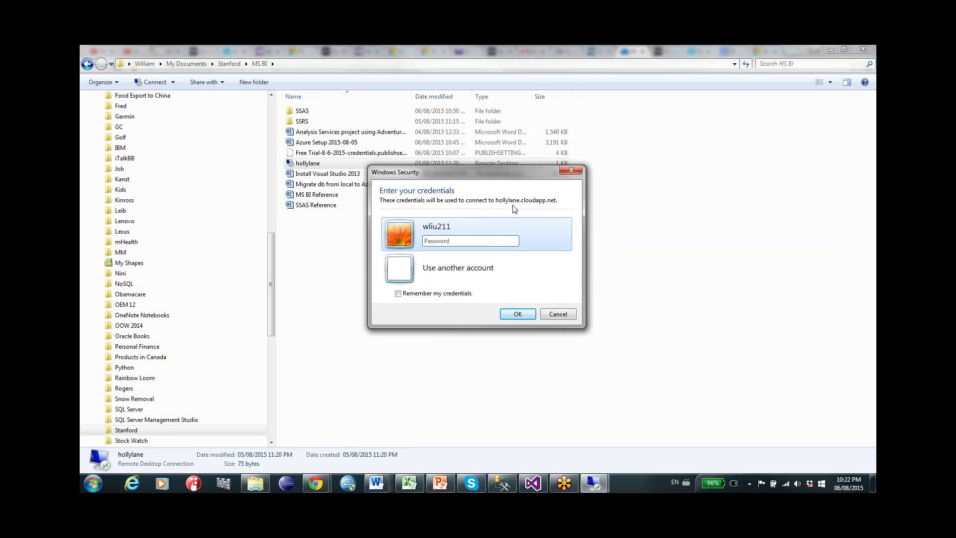
pyautogui.click(458, 241)
pyautogui.click(558, 313)
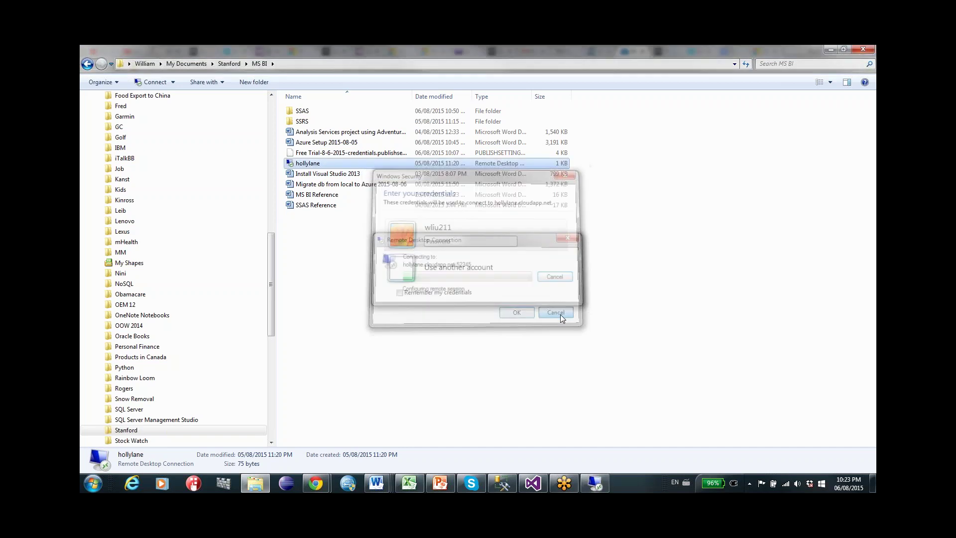
# - Return to the already open hollylane session showing AdventureWorksDW2012's tables
pyautogui.click(595, 481)
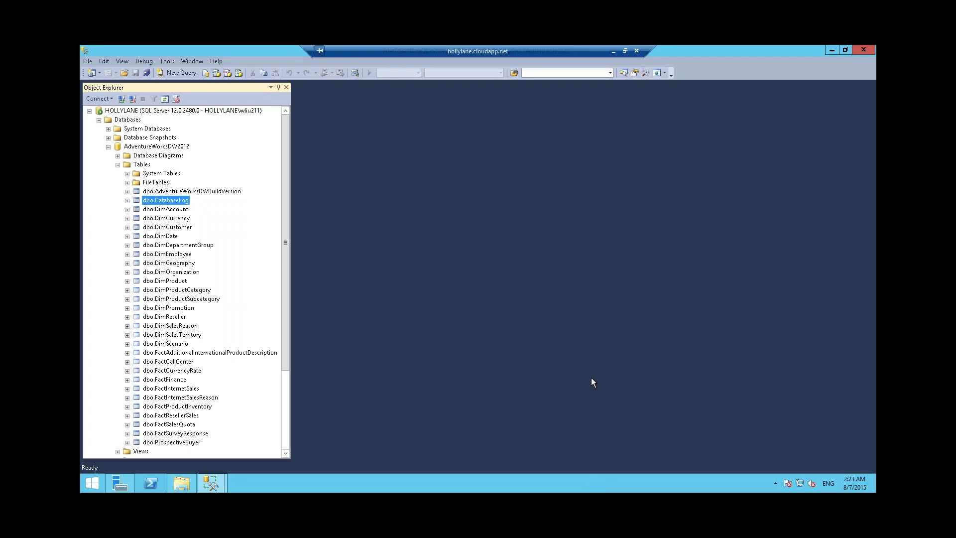
pyautogui.click(612, 50)
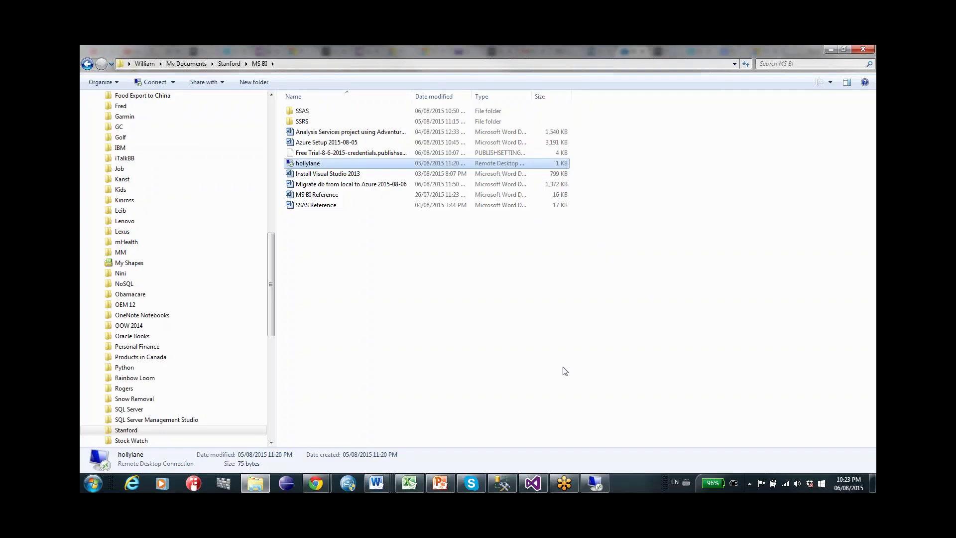
pyautogui.click(595, 482)
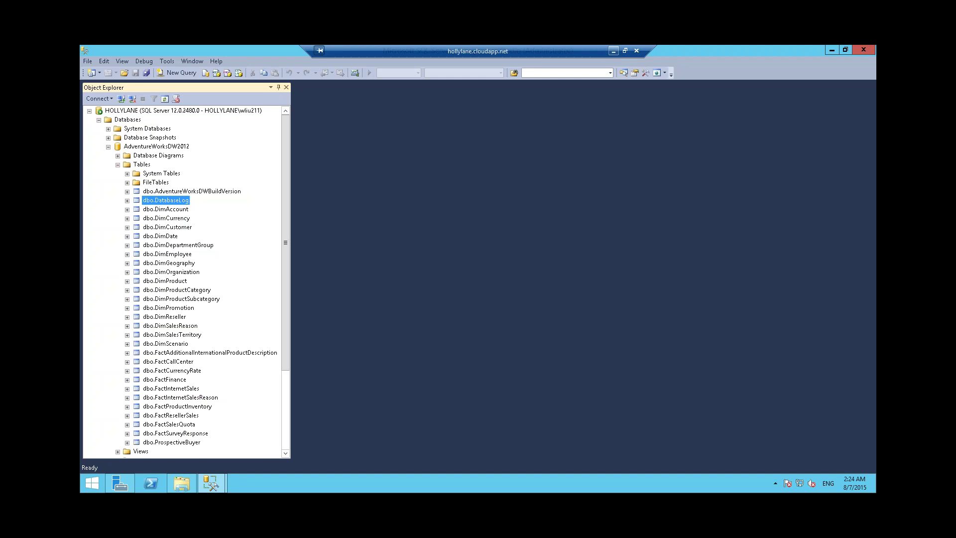
# - Minimize the remote session and check the hollylane server's Properties in local Management Studio
pyautogui.click(613, 50)
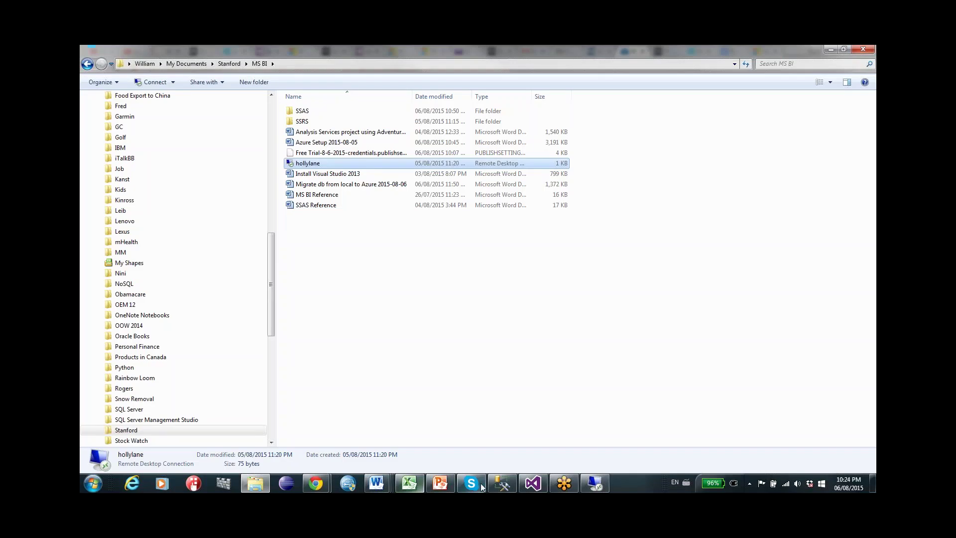
pyautogui.click(507, 484)
pyautogui.rightClick(244, 212)
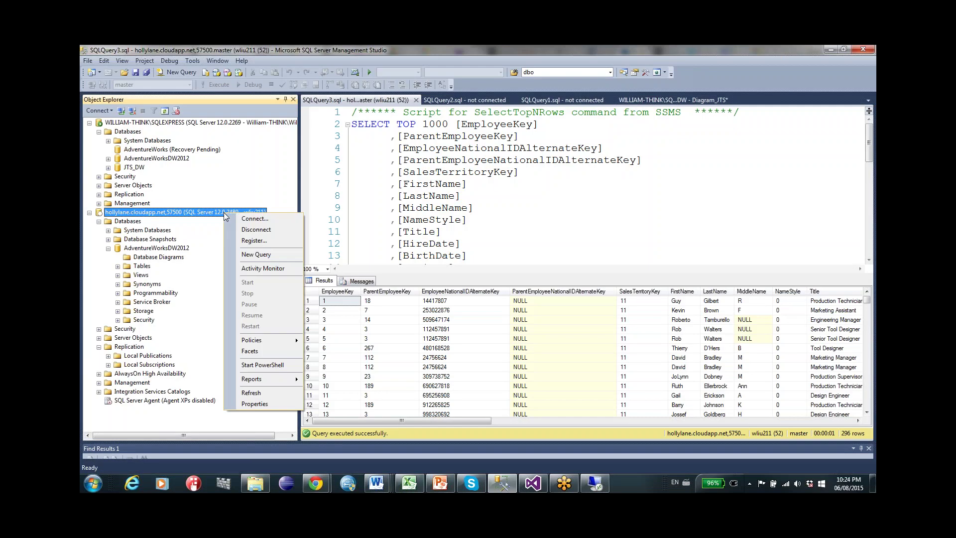
pyautogui.press('Escape')
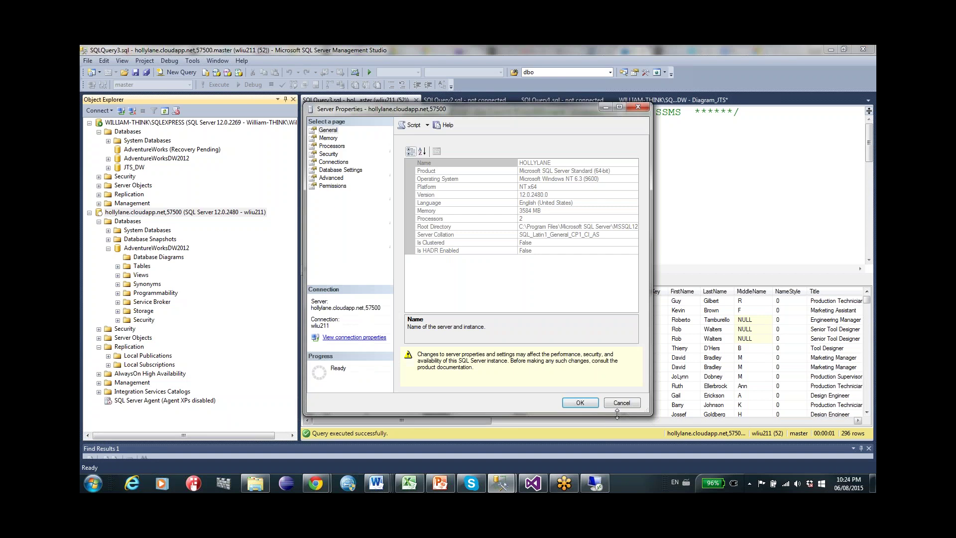
pyautogui.click(619, 401)
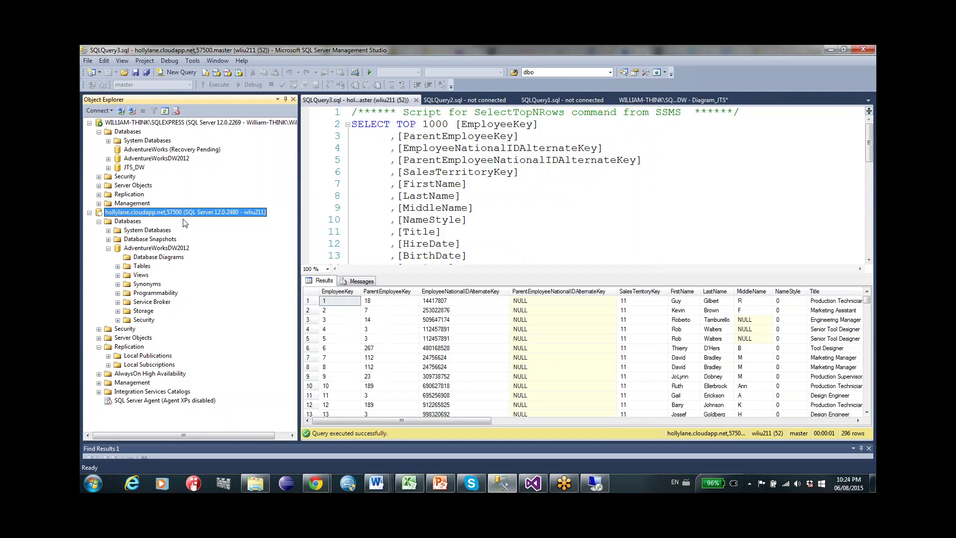
# - Review hollylane's Properties again, cancel without changes, and disconnect the hollylane server
pyautogui.rightClick(185, 212)
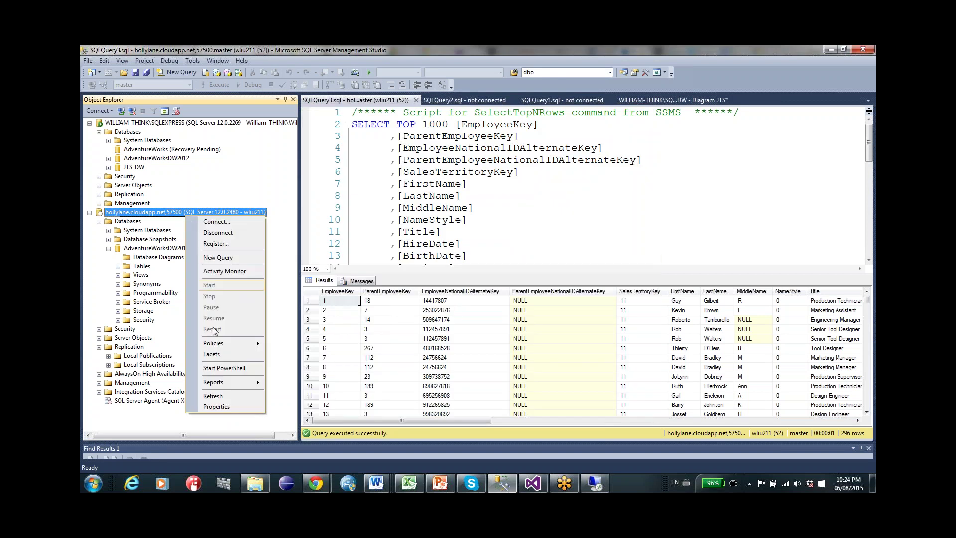
pyautogui.click(217, 406)
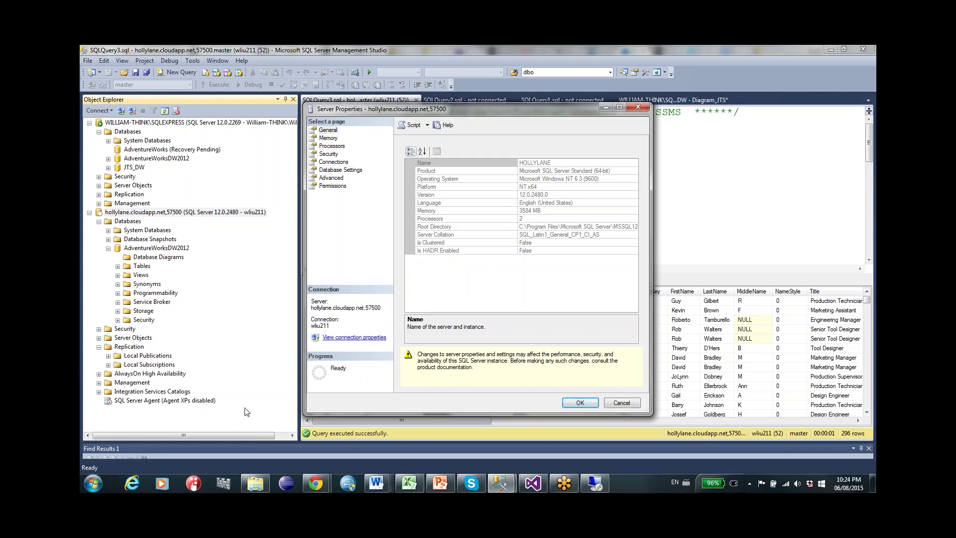
pyautogui.click(621, 402)
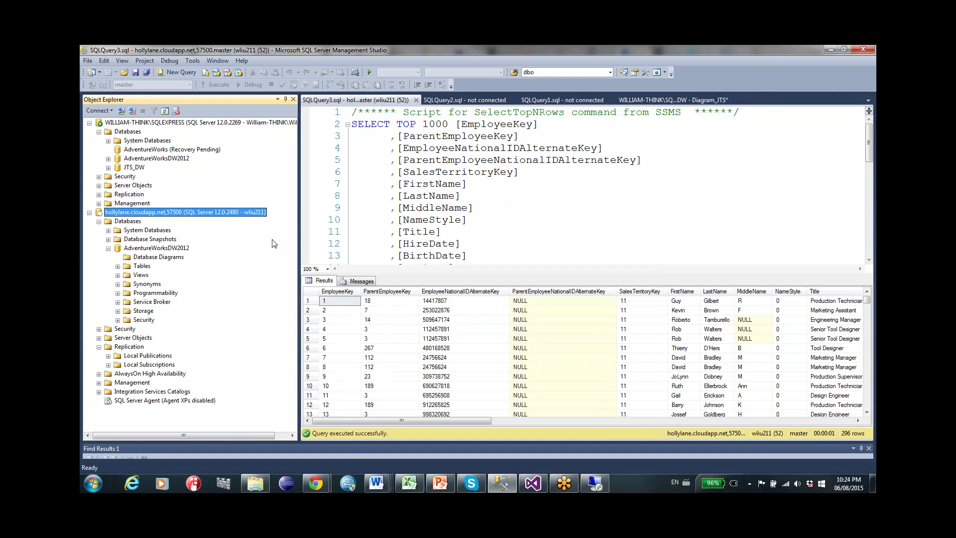
pyautogui.rightClick(214, 214)
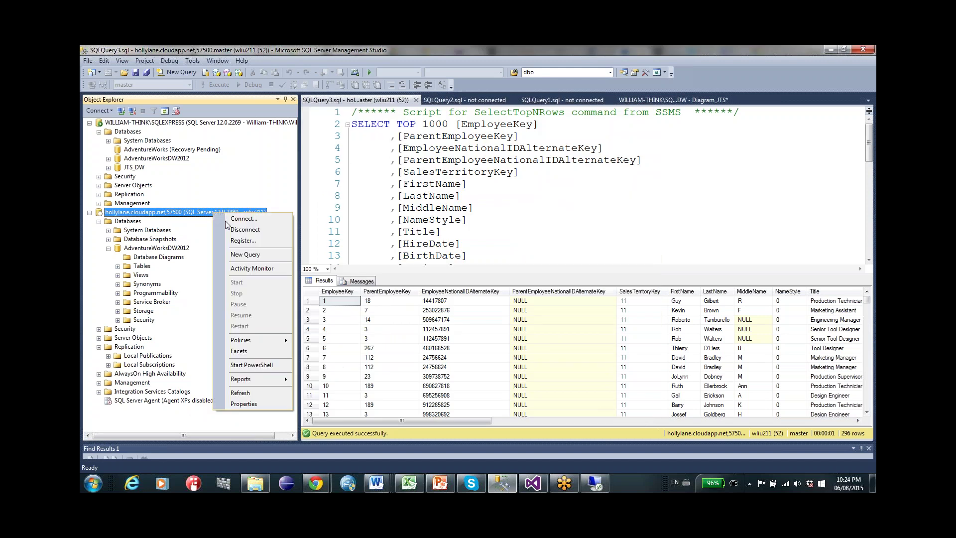
pyautogui.click(256, 231)
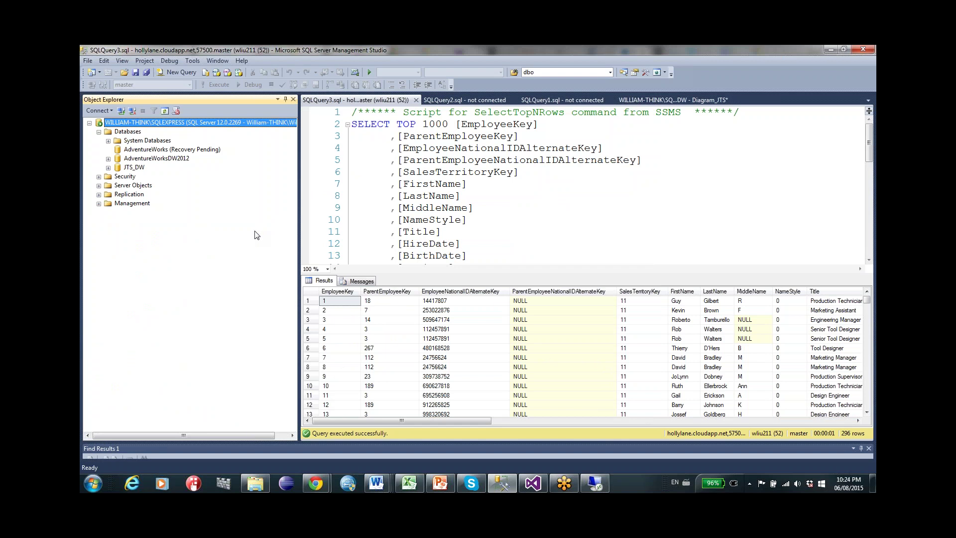
pyautogui.click(592, 480)
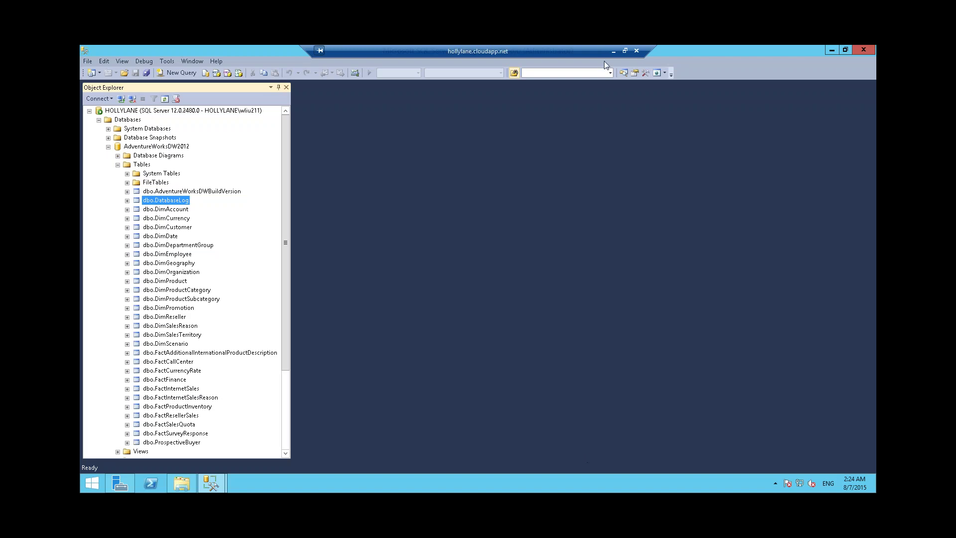
pyautogui.click(636, 51)
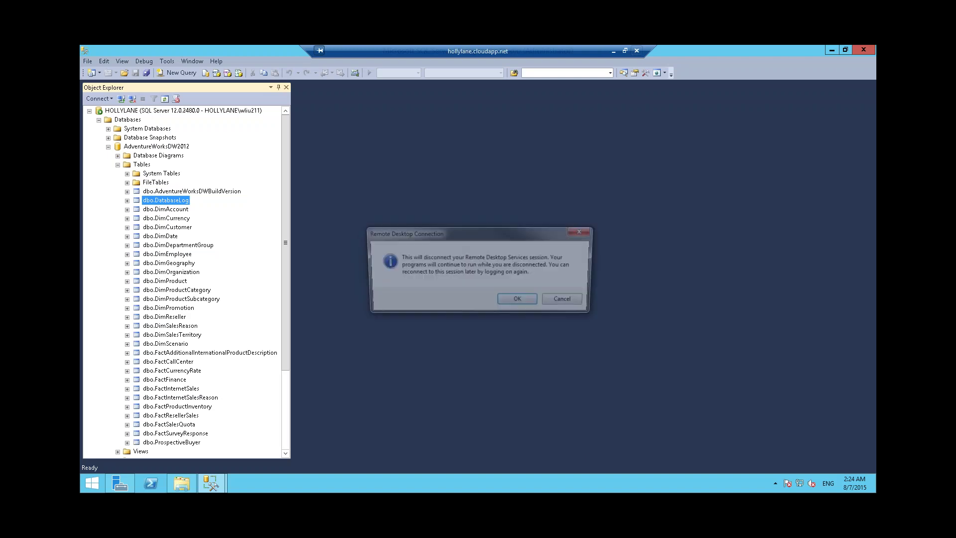
pyautogui.click(581, 305)
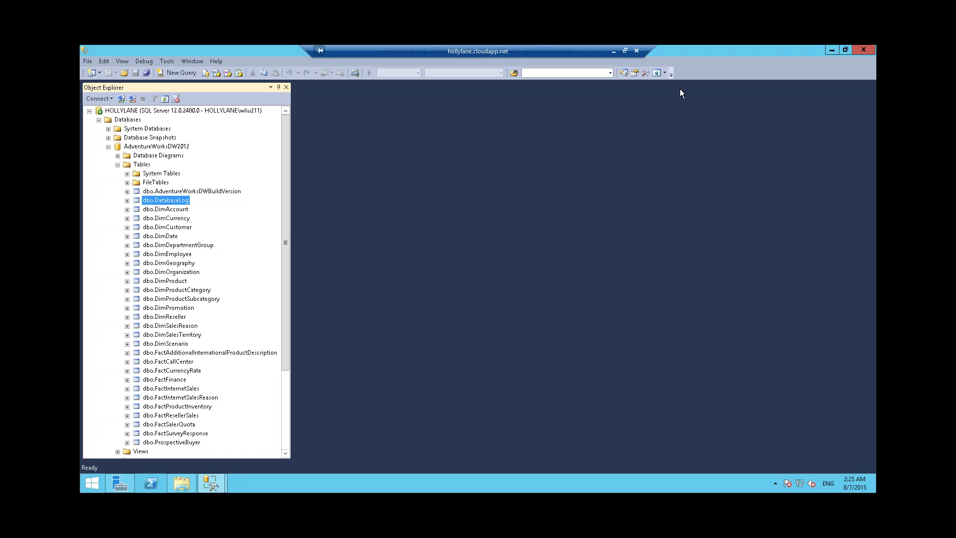
pyautogui.click(612, 51)
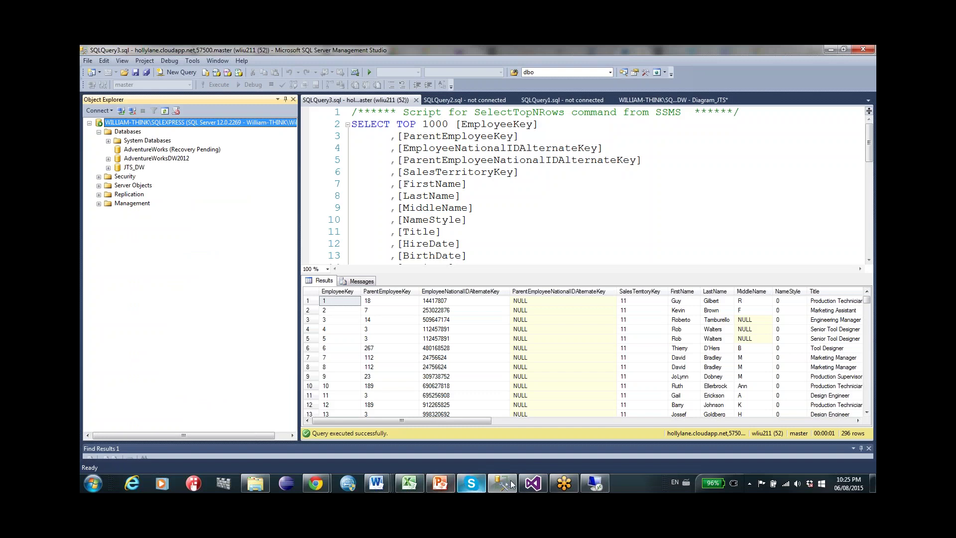
# - In the Outlook window, highlight the hollylane server address in the sent message
pyautogui.click(310, 482)
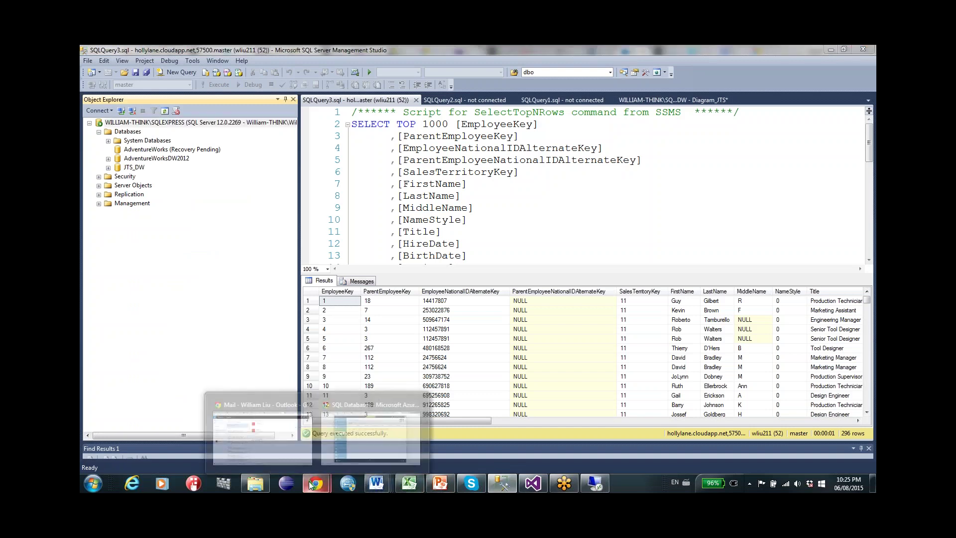
pyautogui.click(300, 446)
pyautogui.moveTo(479, 284); pyautogui.dragTo(391, 274)
pyautogui.moveTo(475, 264); pyautogui.dragTo(389, 272)
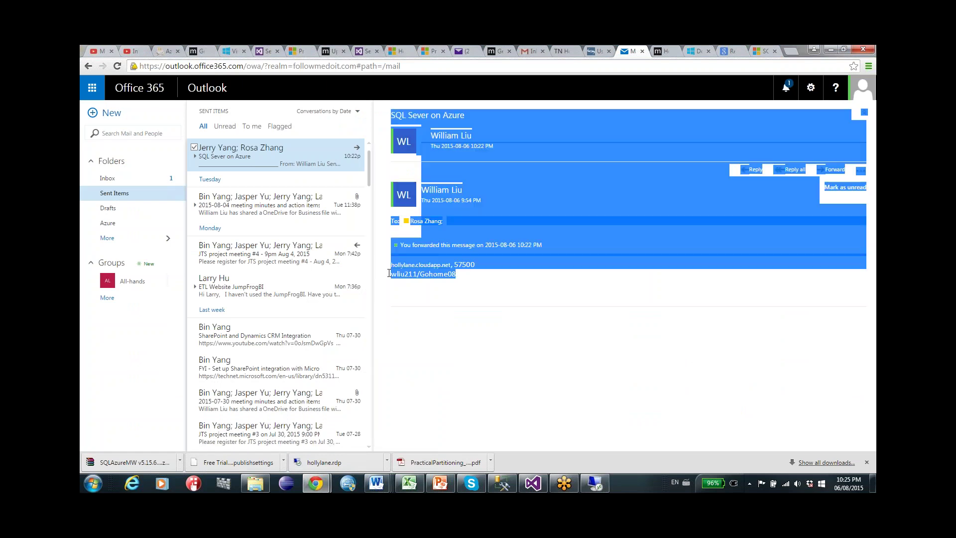
pyautogui.click(407, 291)
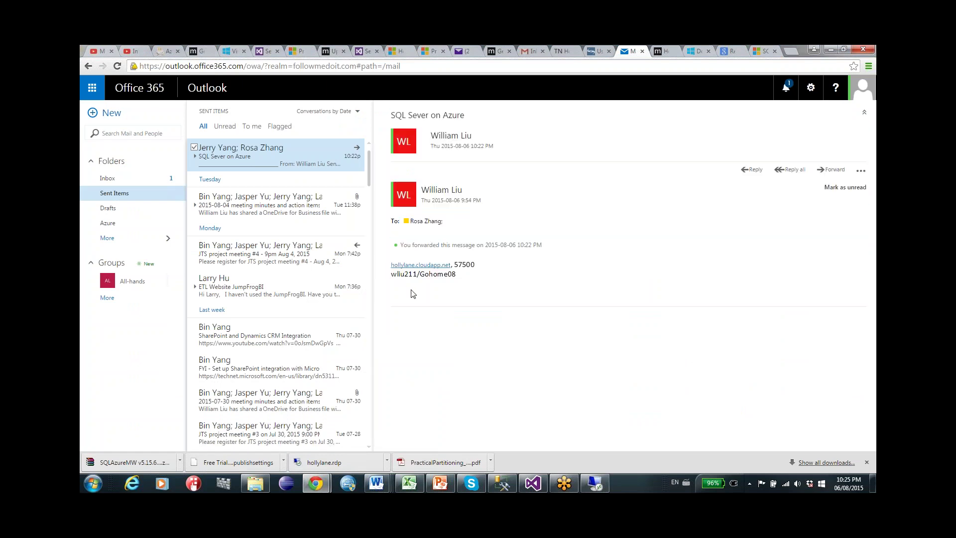
# - Highlight port 57500, then bring the Azure SQL databases page forward
pyautogui.doubleClick(456, 266)
pyautogui.click(495, 273)
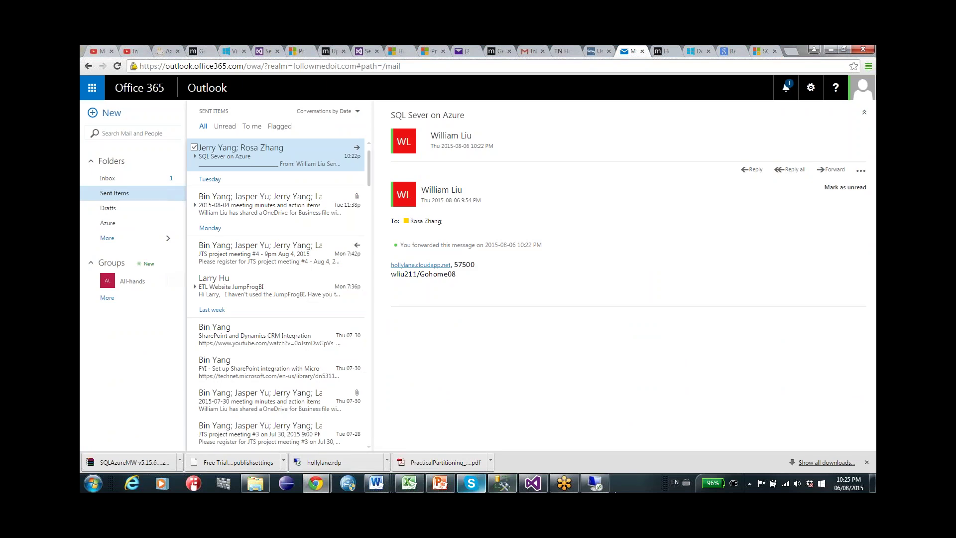
pyautogui.moveTo(317, 482)
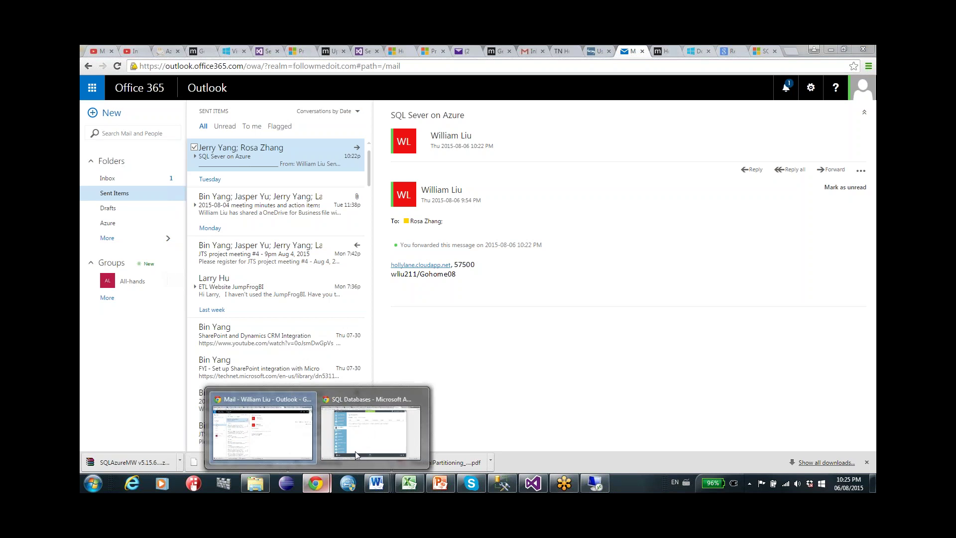
pyautogui.click(358, 444)
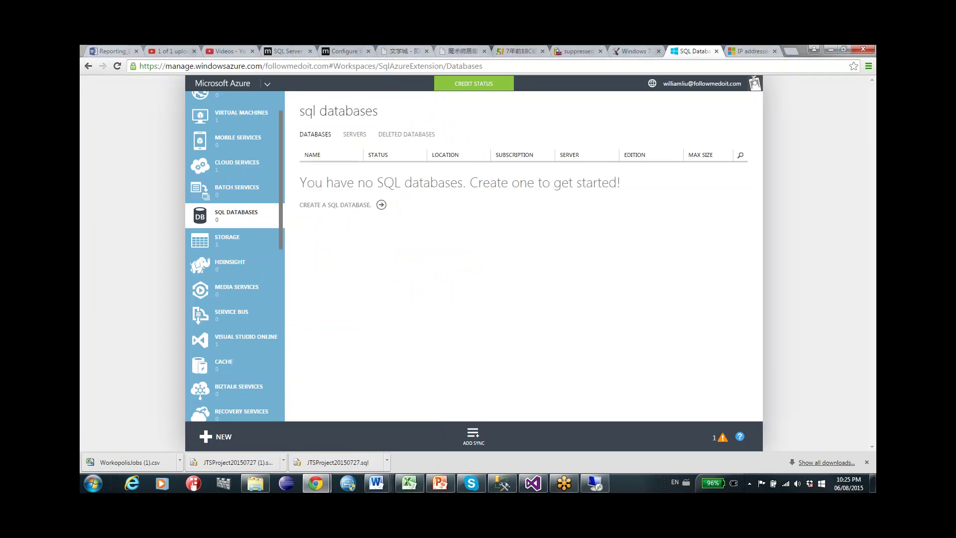
# - Go from Visual Studio Online to the Virtual Machines list and open the hollylane VM
pyautogui.scroll(1, 257, 132)
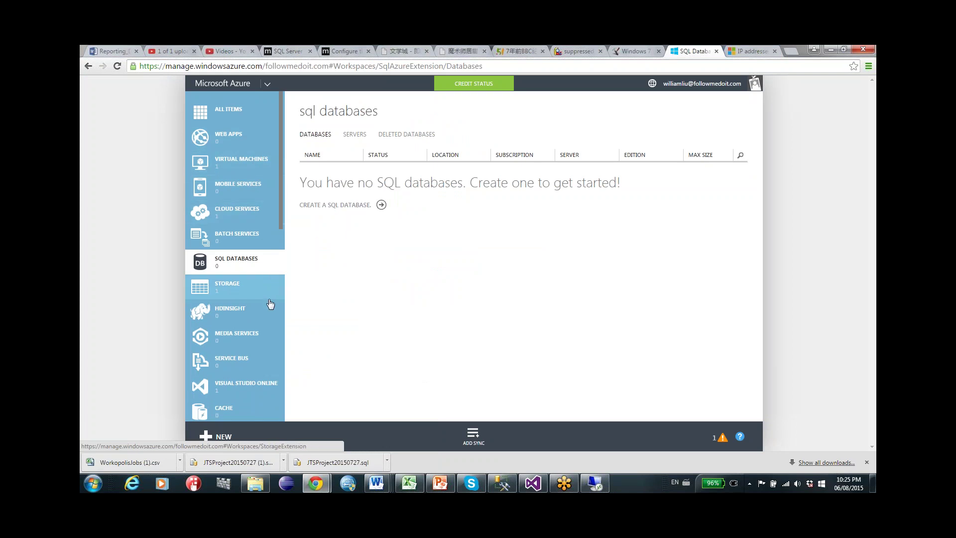
pyautogui.scroll(-1, 269, 304)
pyautogui.click(271, 333)
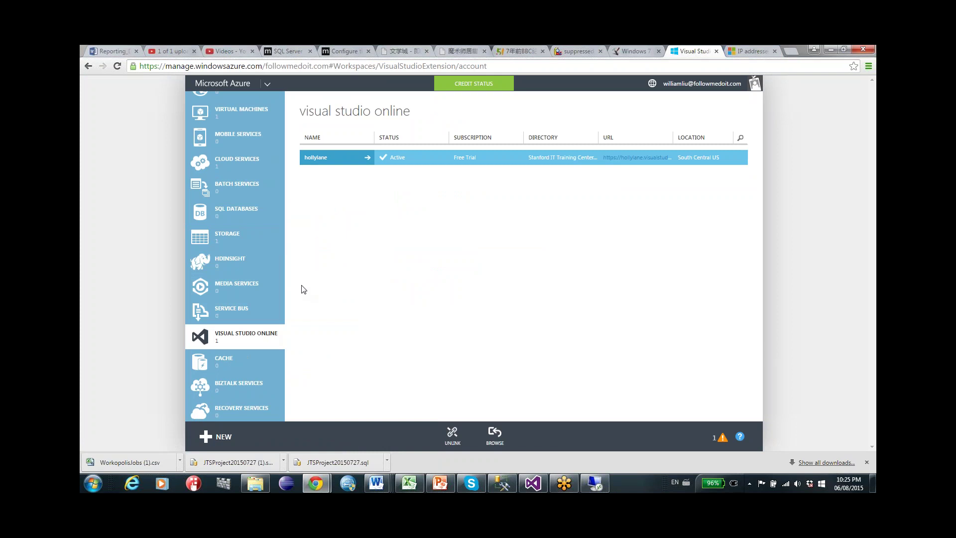
pyautogui.scroll(-6, 274, 257)
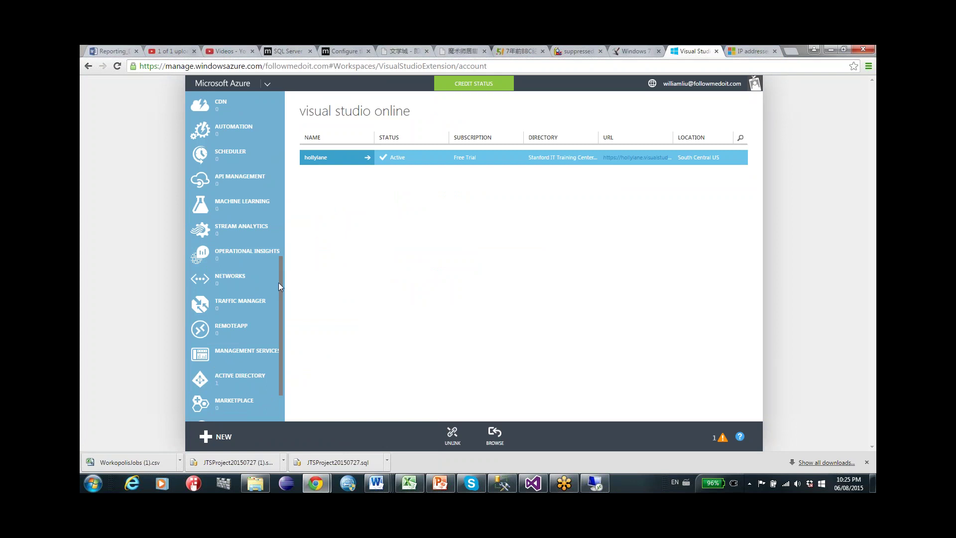
pyautogui.scroll(3, 279, 283)
pyautogui.scroll(5, 251, 155)
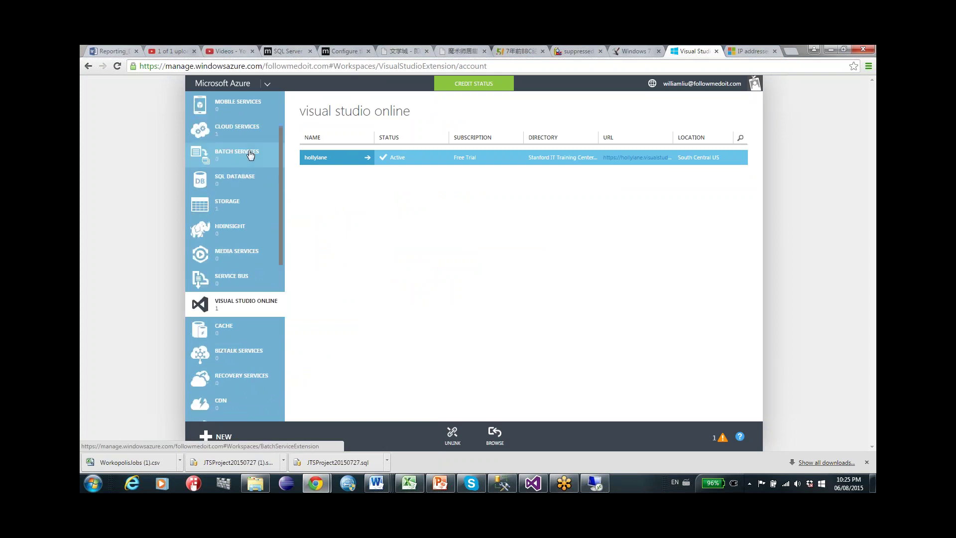
pyautogui.click(247, 170)
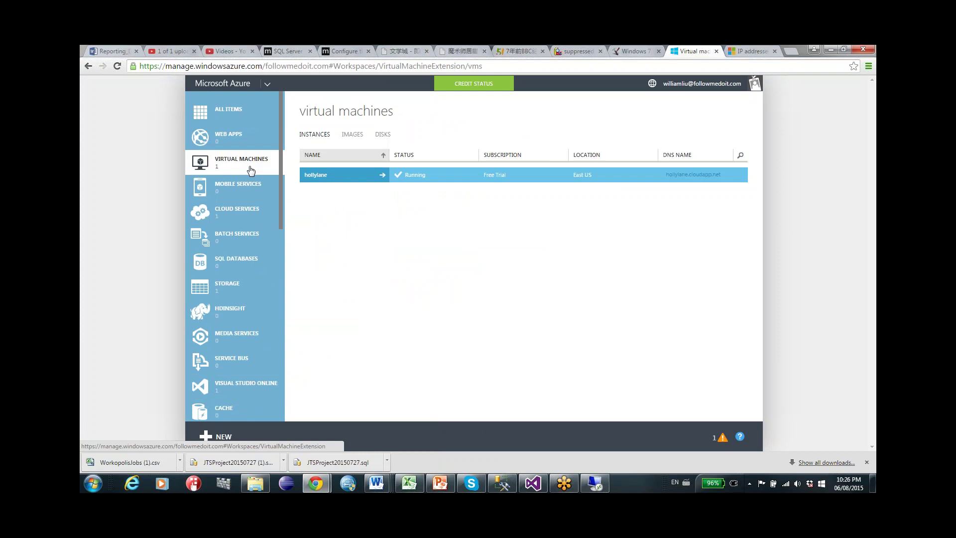
pyautogui.click(334, 176)
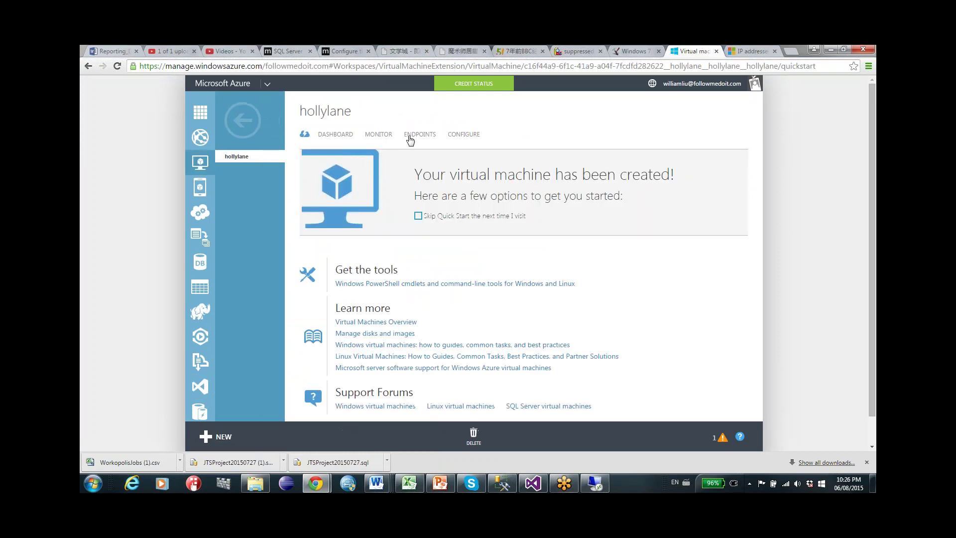
# - Check hollylane's endpoints, noting Hollylane maps port 57500 to 1433, then return to the remote session
pyautogui.click(410, 135)
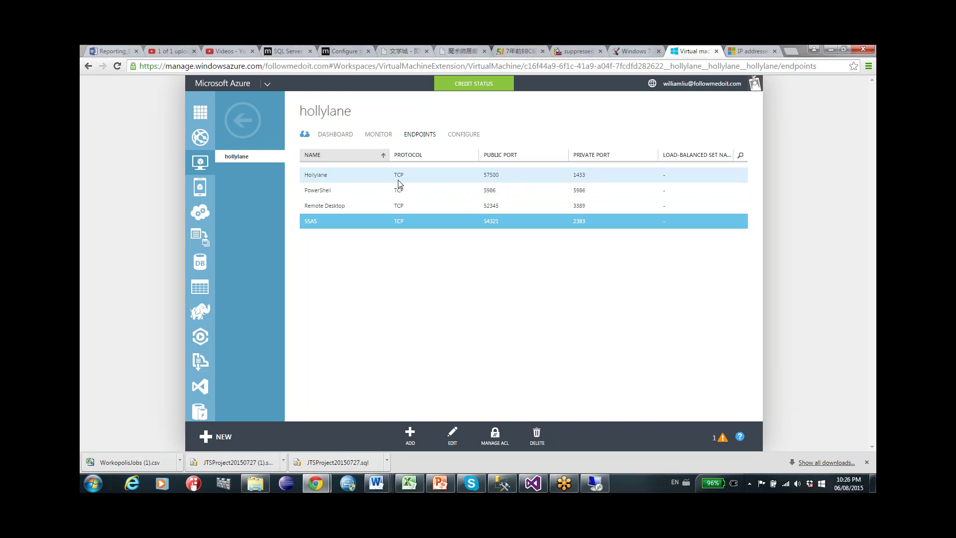
pyautogui.click(332, 178)
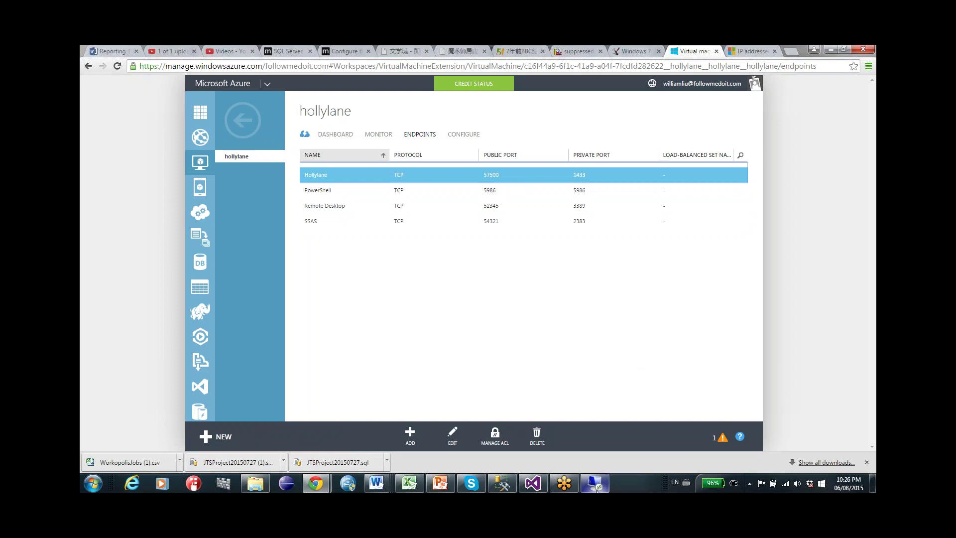
pyautogui.moveTo(595, 484)
pyautogui.click(599, 450)
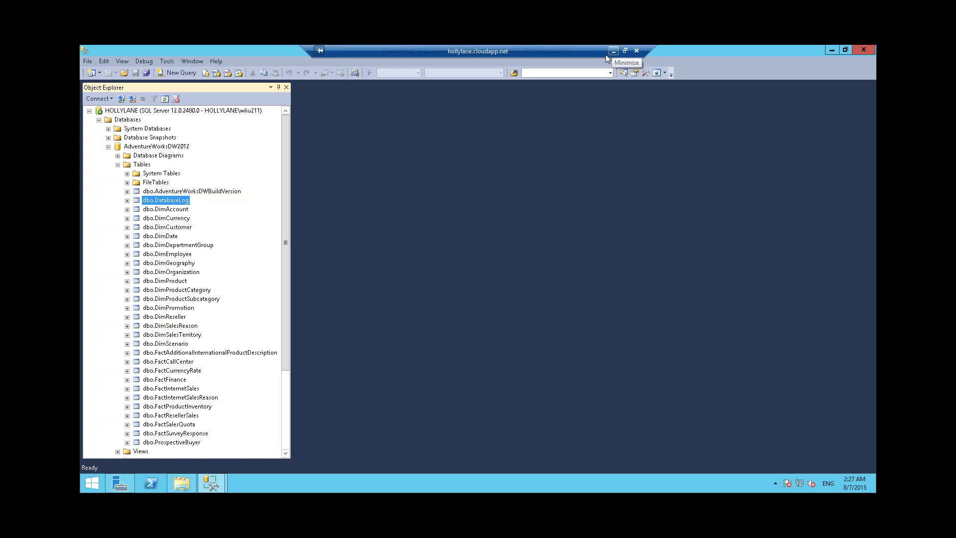
# - Launch Control Panel from the Start screen of the hollylane remote server
pyautogui.moveTo(106, 484)
pyautogui.click(94, 480)
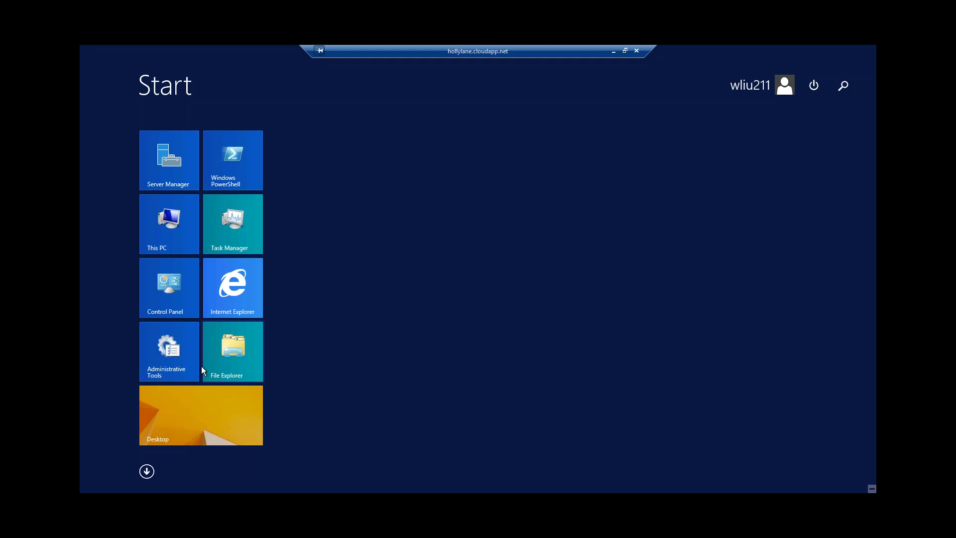
pyautogui.click(178, 308)
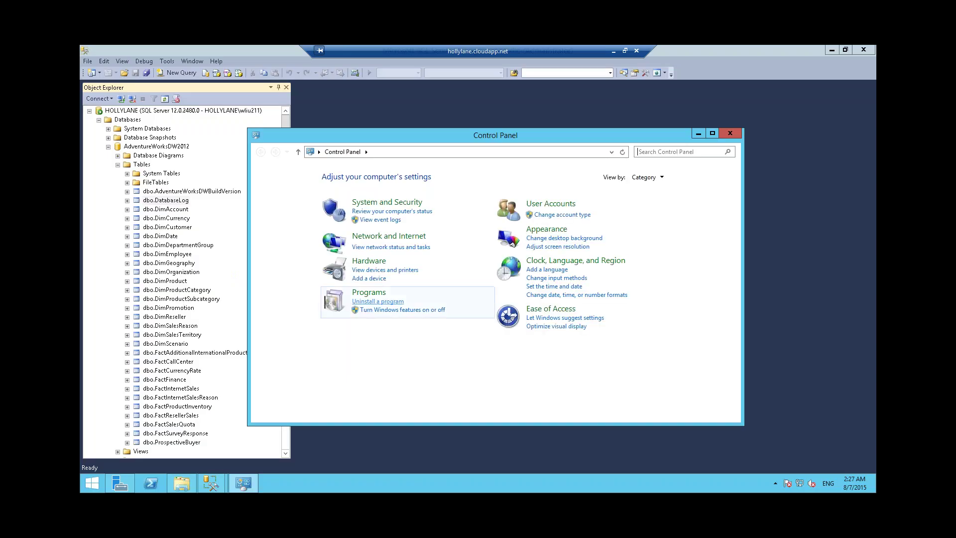
# - Navigate Control Panel through Network and Internet to System and Security
pyautogui.click(405, 237)
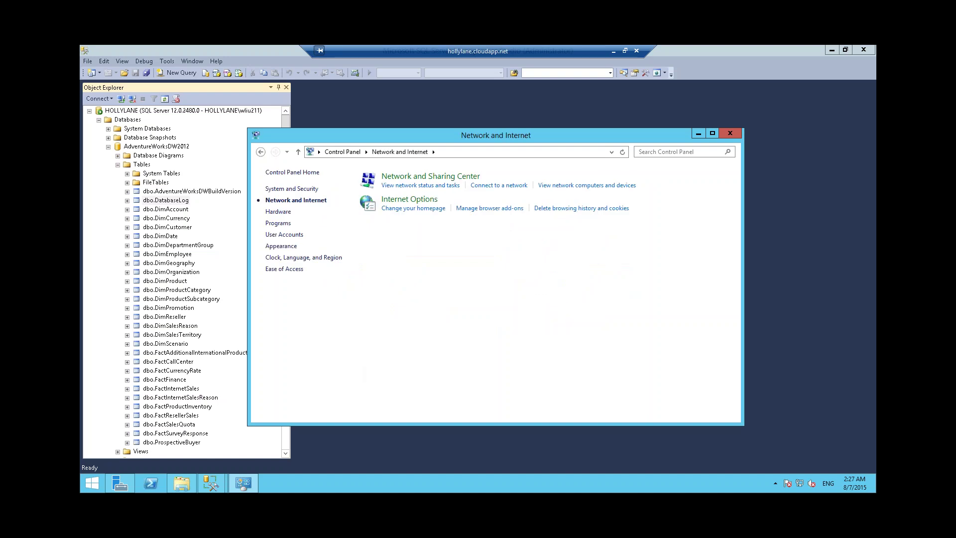
pyautogui.click(286, 189)
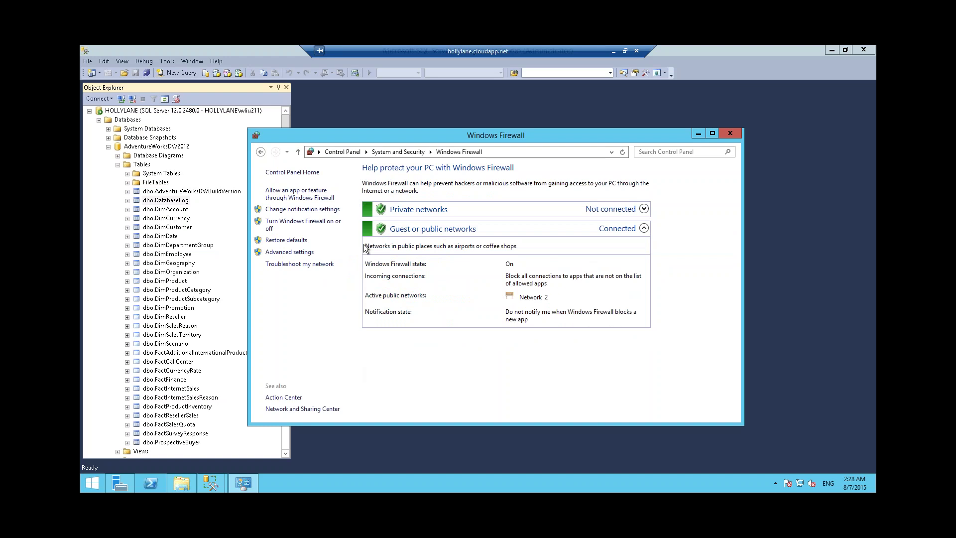
pyautogui.click(260, 153)
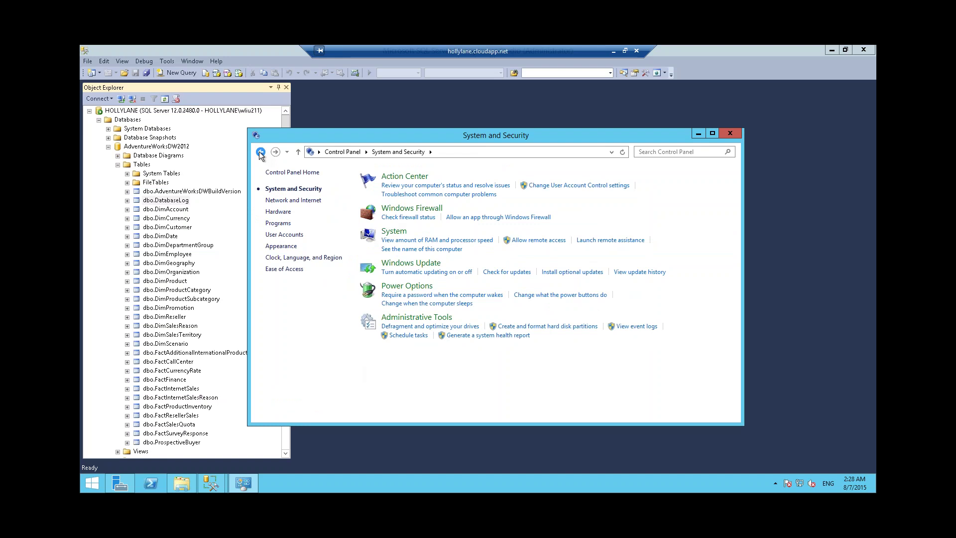
pyautogui.click(497, 217)
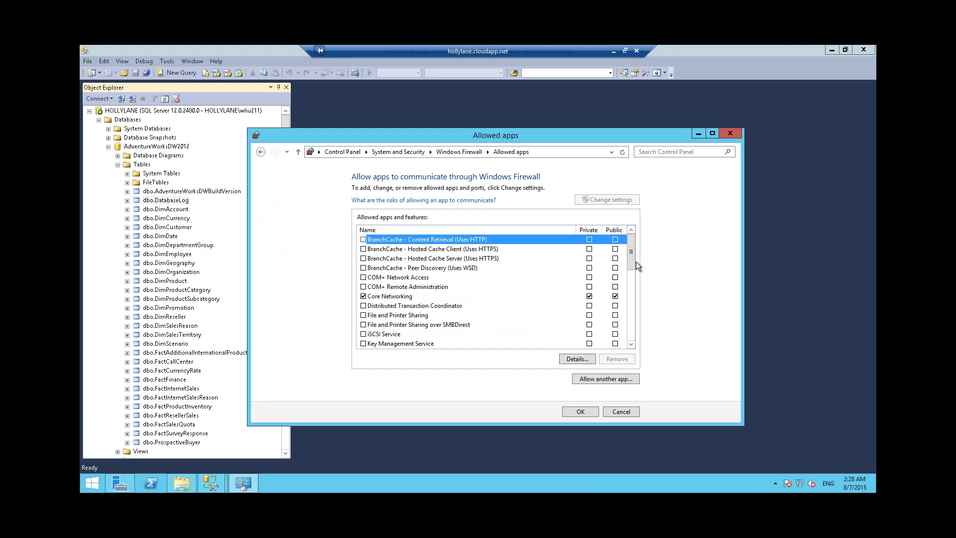
pyautogui.moveTo(632, 262); pyautogui.dragTo(640, 240)
pyautogui.click(621, 411)
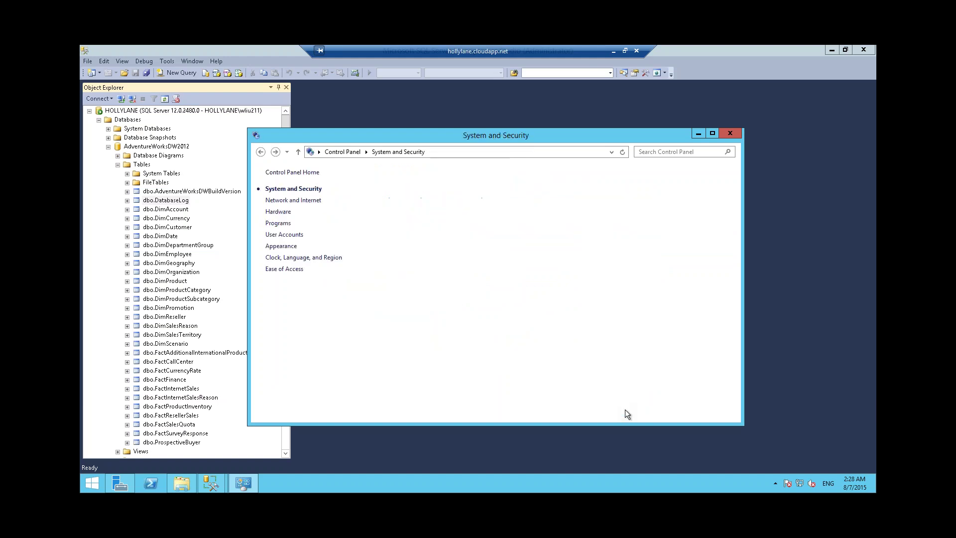
pyautogui.click(408, 217)
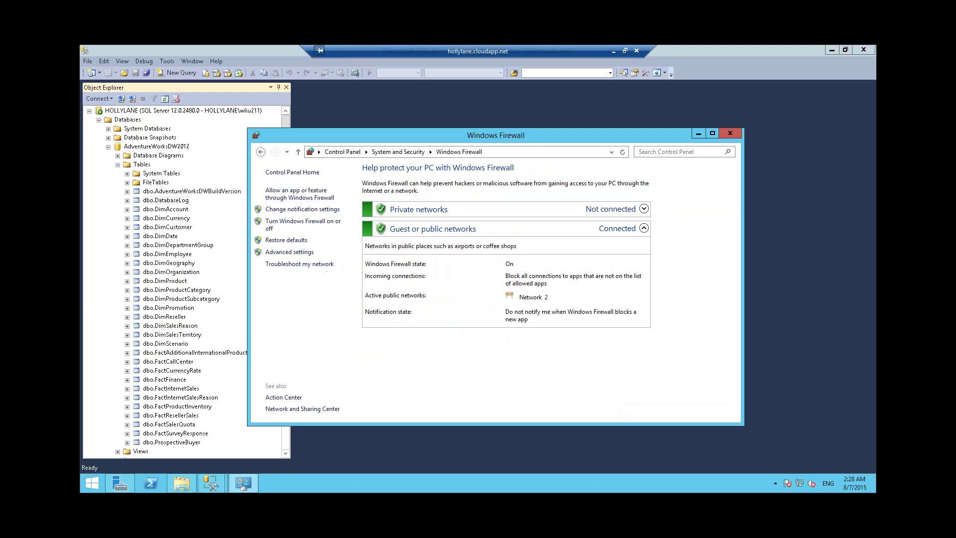
# - Turn off Windows Firewall for both private and public networks and confirm with OK
pyautogui.click(306, 228)
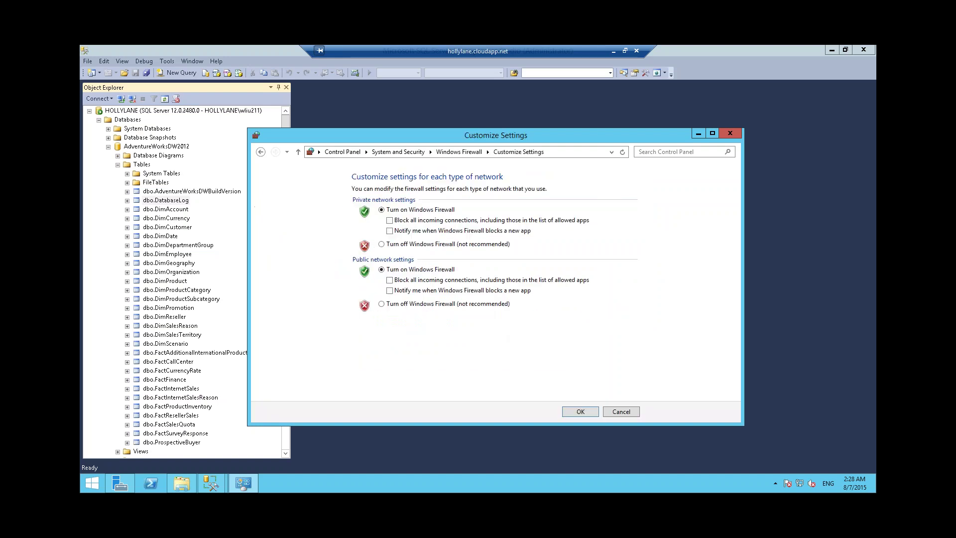
pyautogui.click(384, 246)
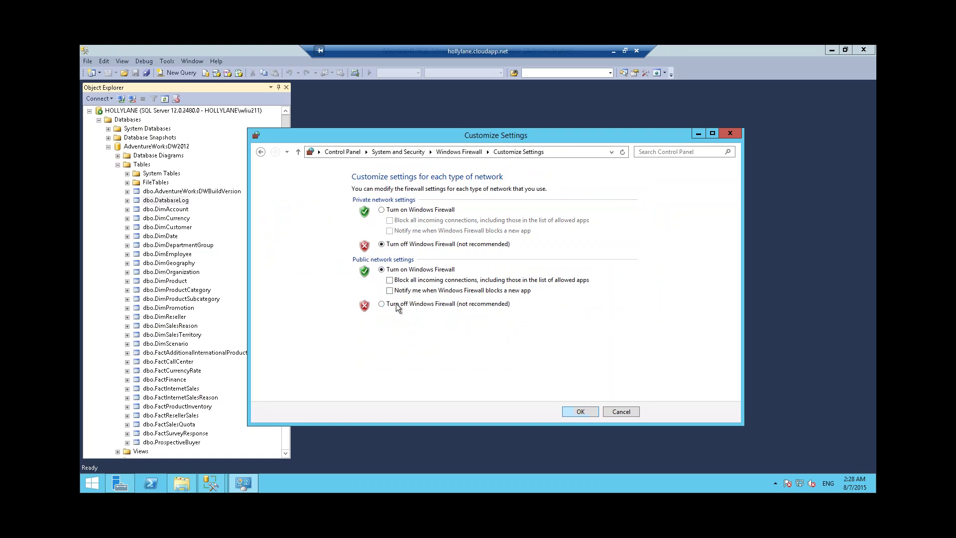
pyautogui.click(382, 303)
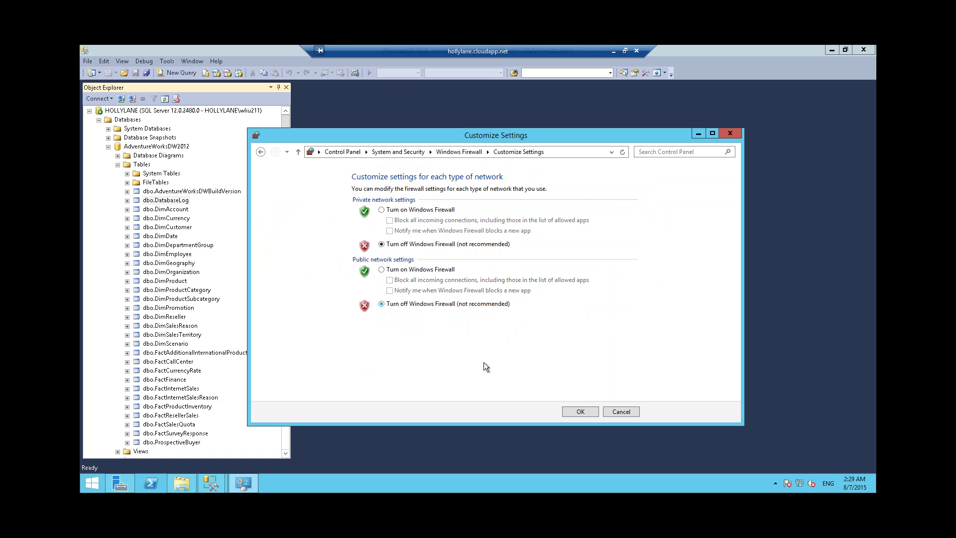
pyautogui.click(580, 412)
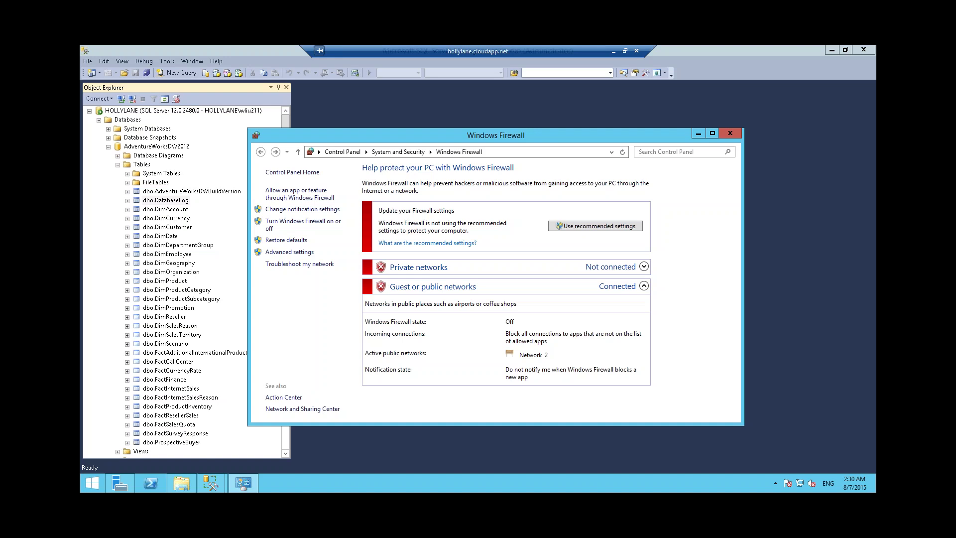
# - After verifying the firewall reads Off, return to Management Studio on hollylane
pyautogui.moveTo(204, 485)
pyautogui.click(288, 88)
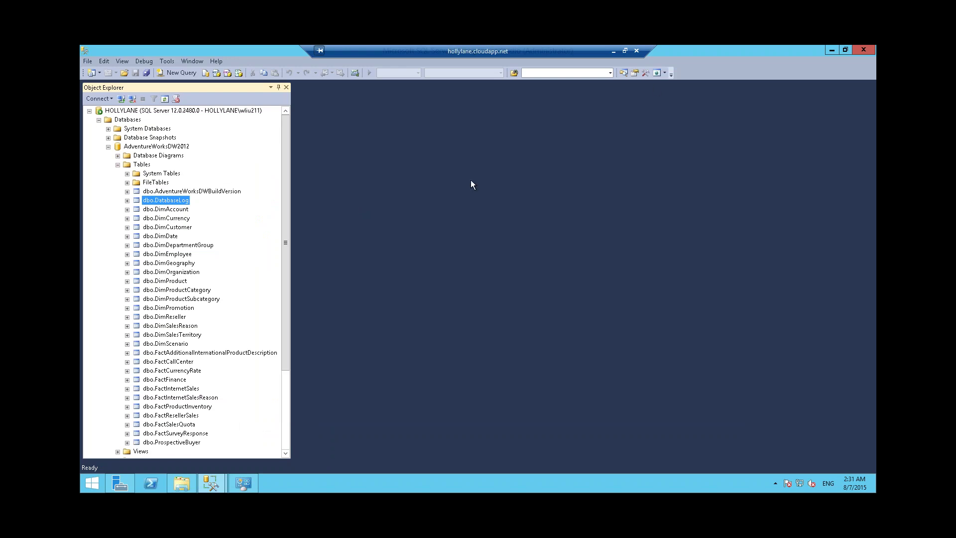
# - Minimize the hollylane remote session and bring forward the local SQLQuery3.sql window
pyautogui.click(614, 52)
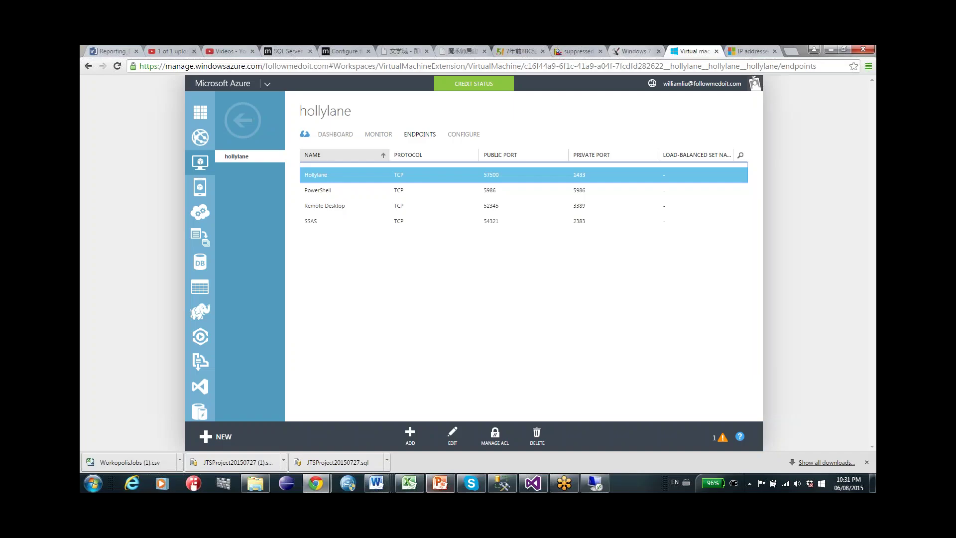
pyautogui.moveTo(502, 487)
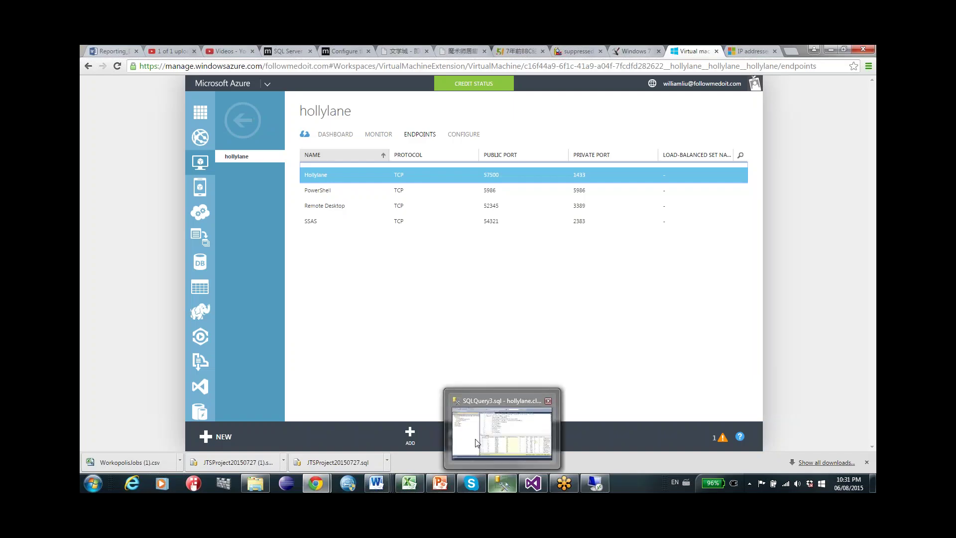
pyautogui.click(502, 428)
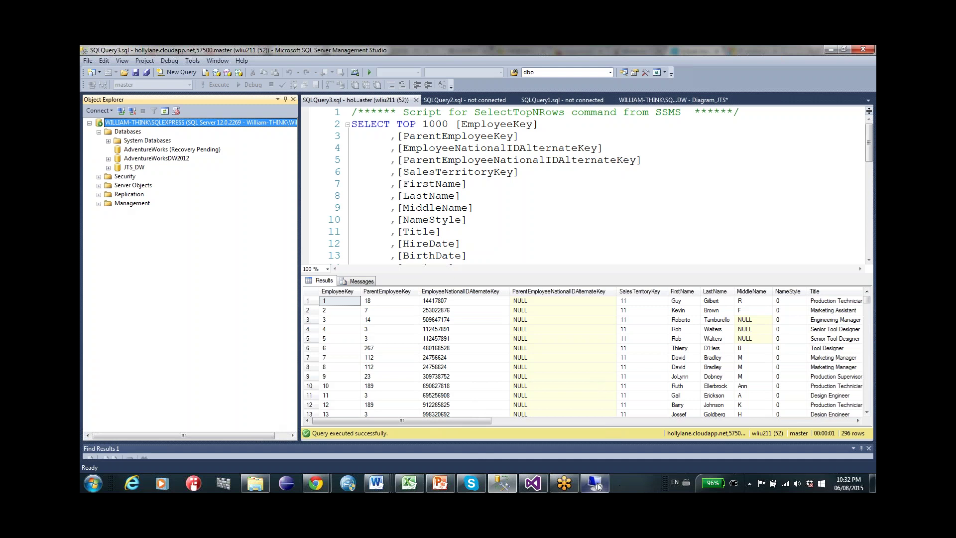
# - Bring the hollylane Remote Desktop session forward, showing AdventureWorksDW2012's tables in its Object Explorer
pyautogui.moveTo(597, 482)
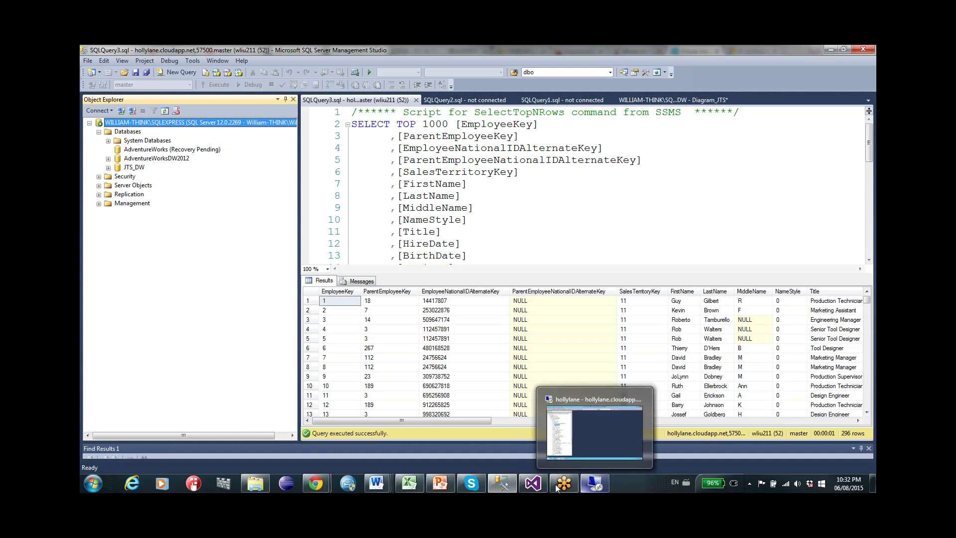
pyautogui.moveTo(517, 491)
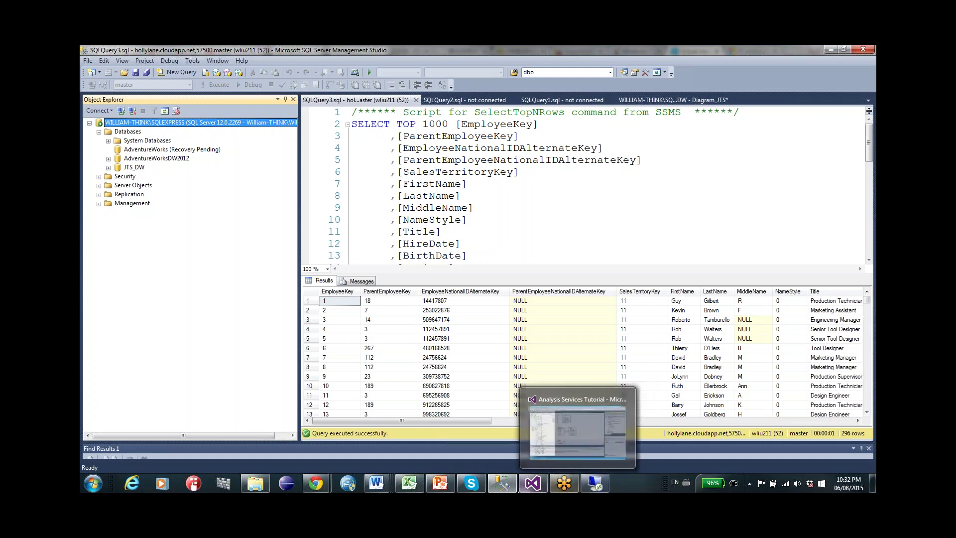
pyautogui.click(595, 484)
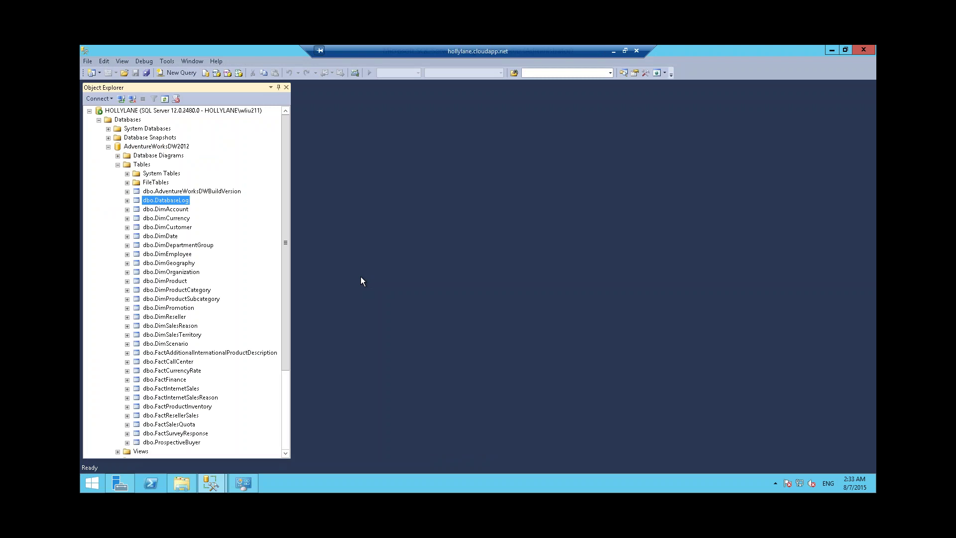
pyautogui.click(198, 111)
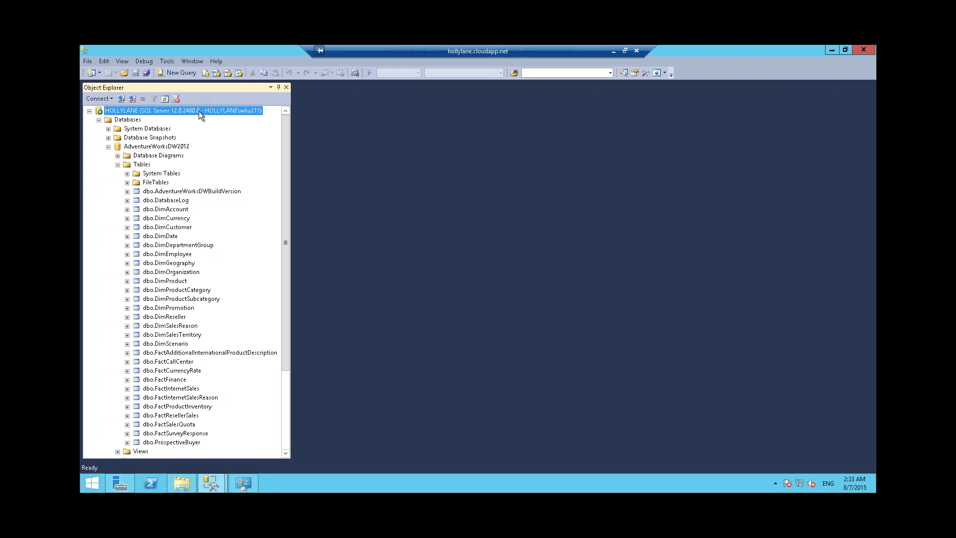
pyautogui.rightClick(199, 111)
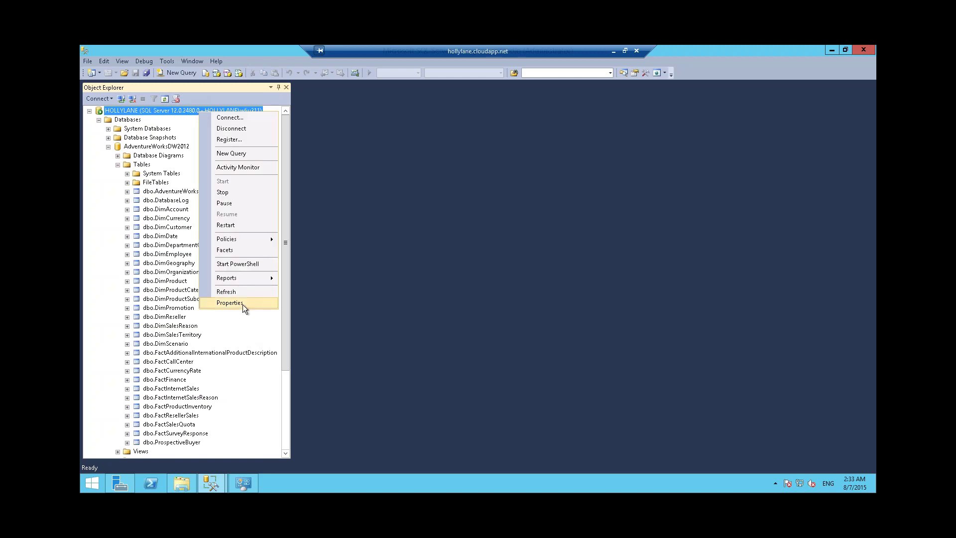
pyautogui.click(243, 305)
pyautogui.click(329, 155)
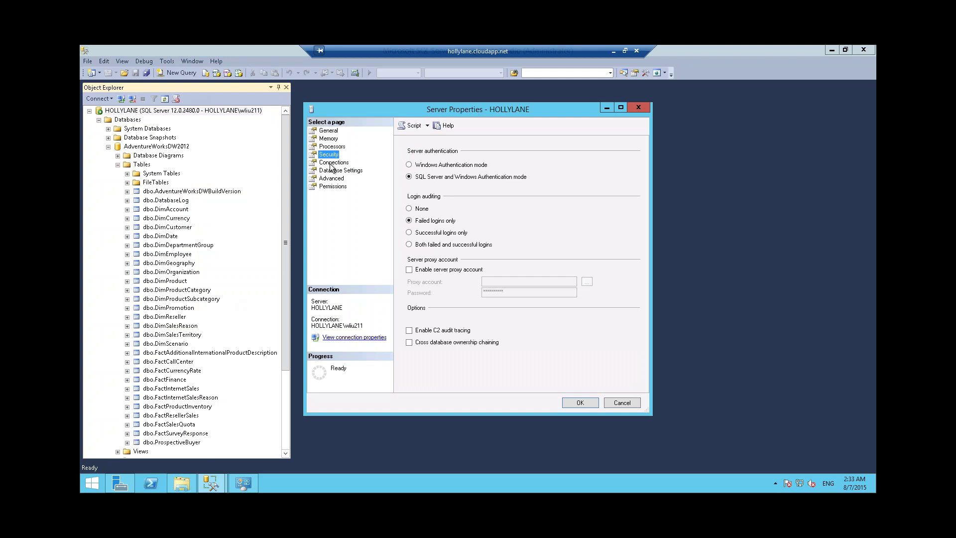
pyautogui.click(331, 165)
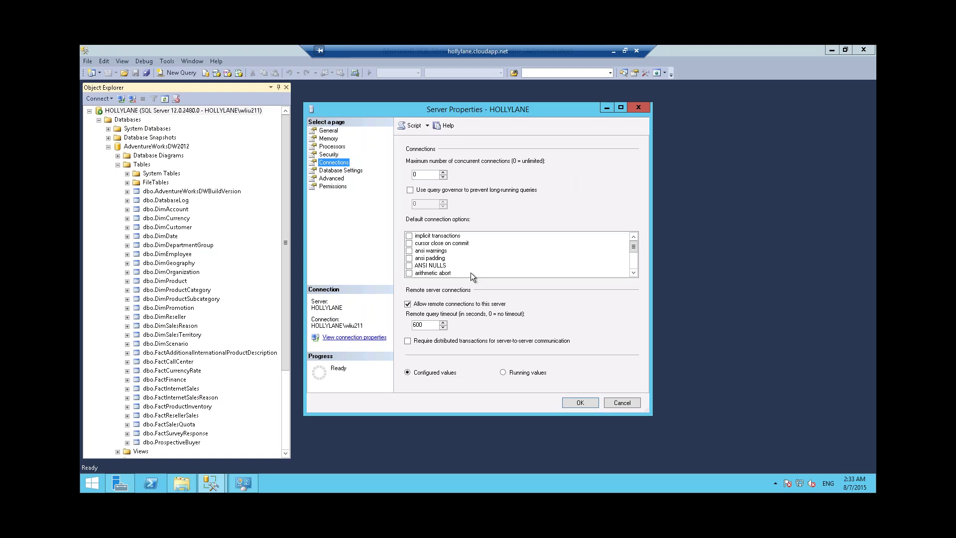
pyautogui.click(620, 403)
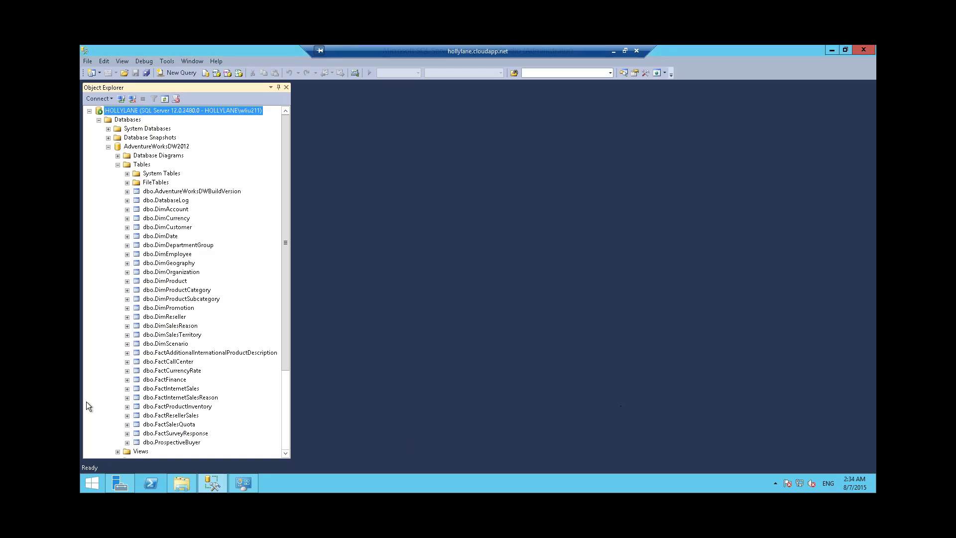
# - Search the Start screen for 'sql' to launch SQL Server Configuration Manager
pyautogui.click(88, 487)
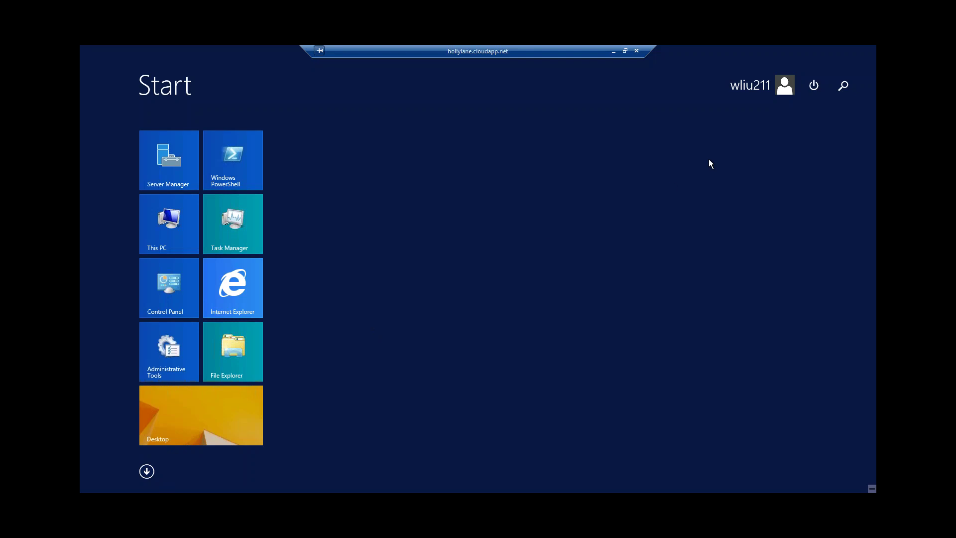
pyautogui.write('sql')
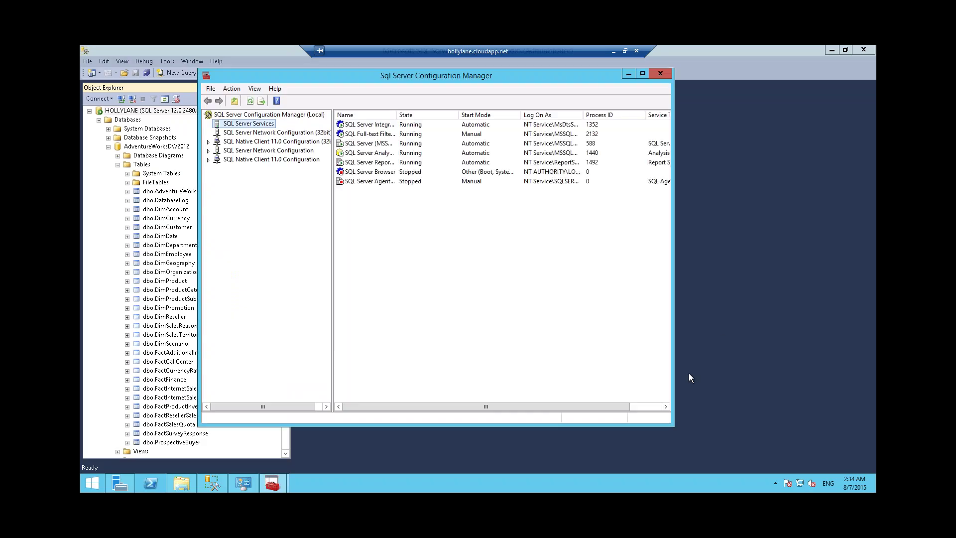
# - Enlarge the window and list the Protocols for MSSQLSERVER, widening the protocol name column
pyautogui.moveTo(671, 425); pyautogui.dragTo(749, 457)
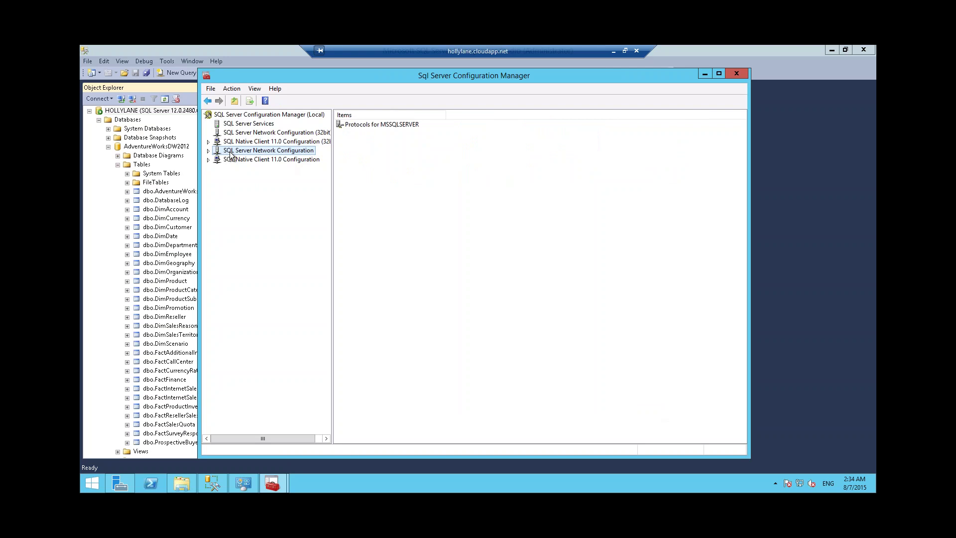
pyautogui.click(208, 151)
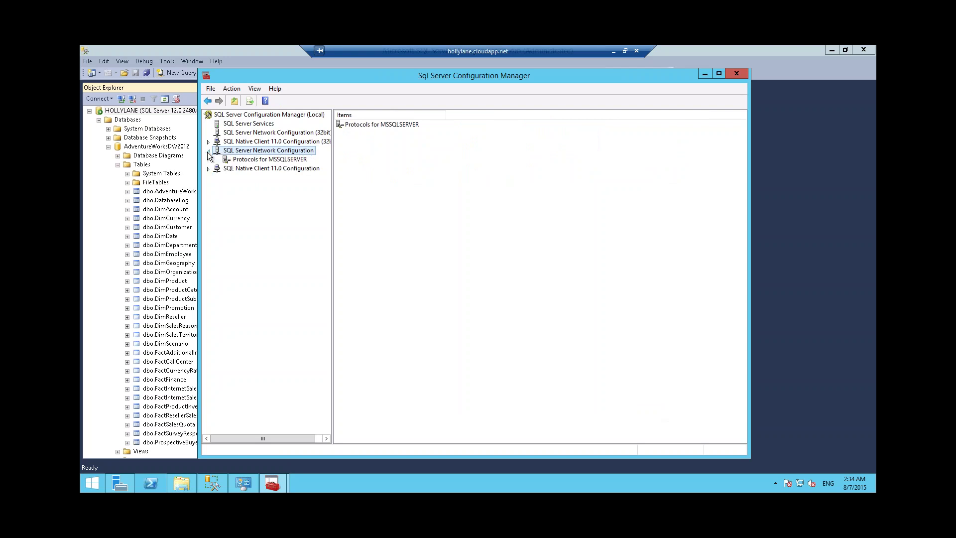
pyautogui.click(249, 160)
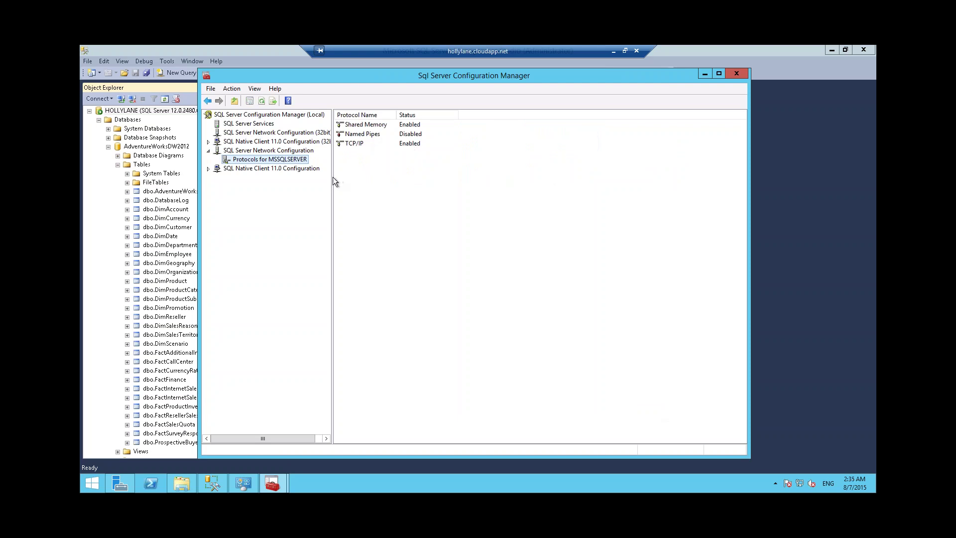
pyautogui.moveTo(396, 115); pyautogui.dragTo(384, 178)
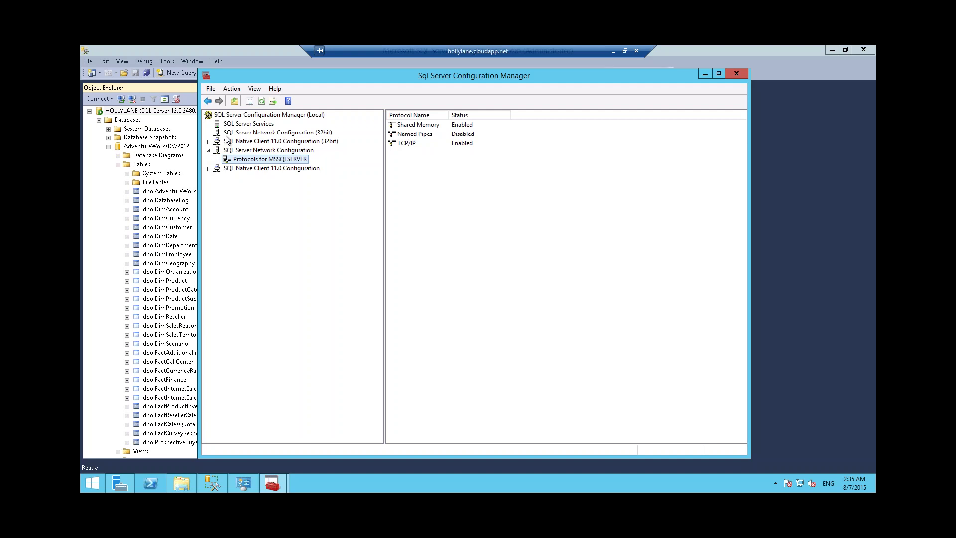
# - Browse the 32-bit configuration nodes, then return to MSSQLSERVER protocols and select TCP/IP
pyautogui.click(280, 133)
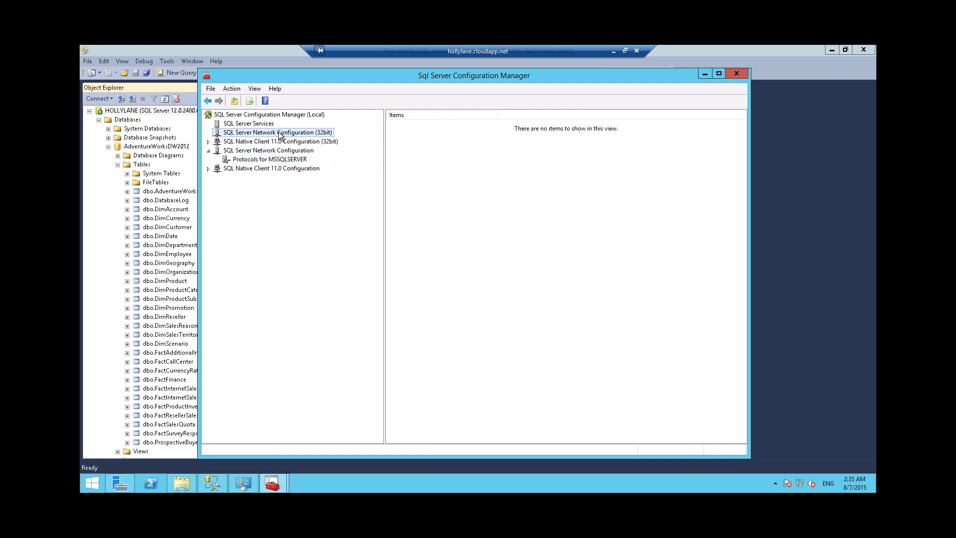
pyautogui.click(278, 143)
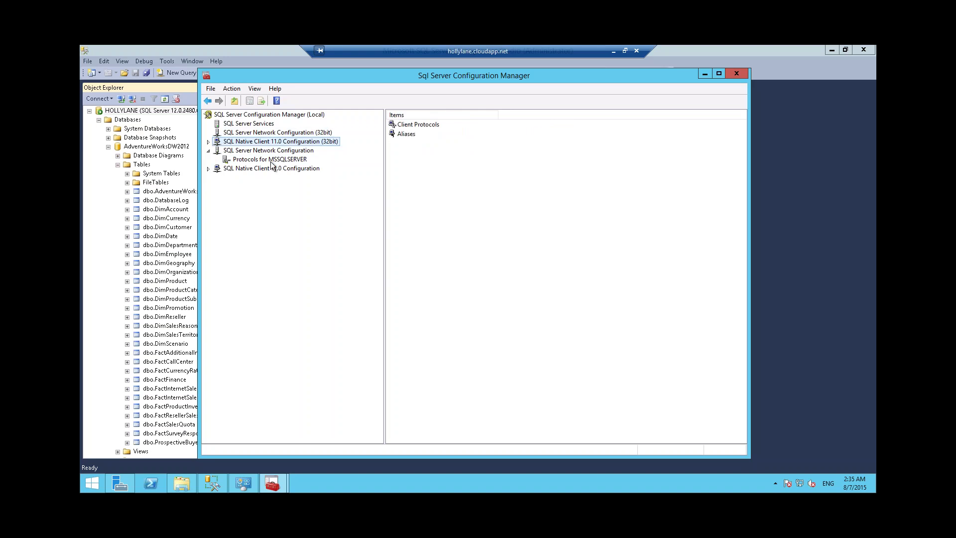
pyautogui.click(270, 160)
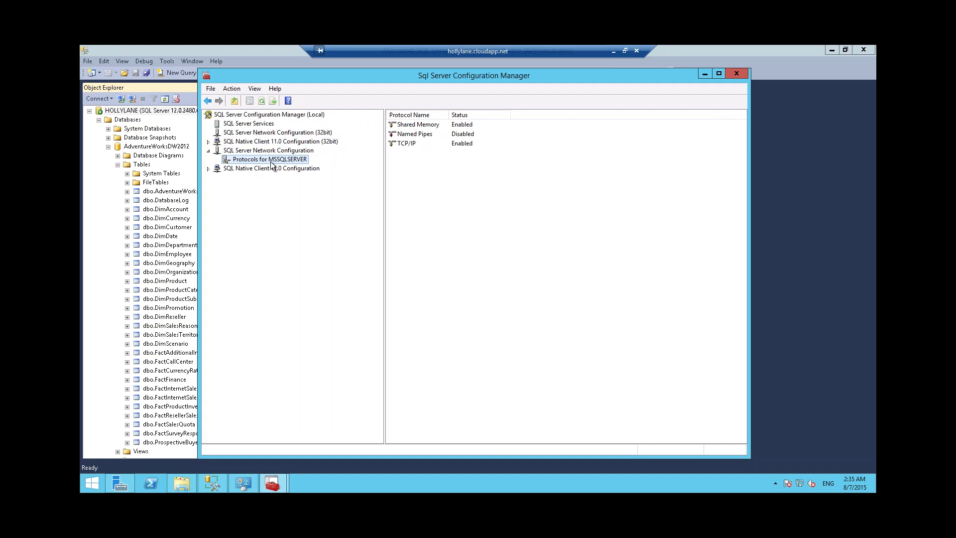
pyautogui.click(502, 130)
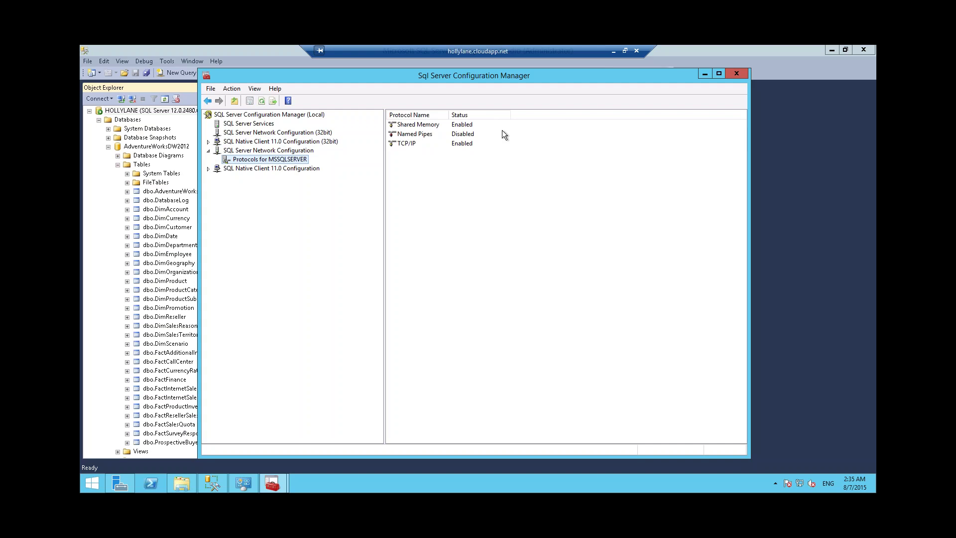
pyautogui.click(407, 146)
pyautogui.doubleClick(406, 145)
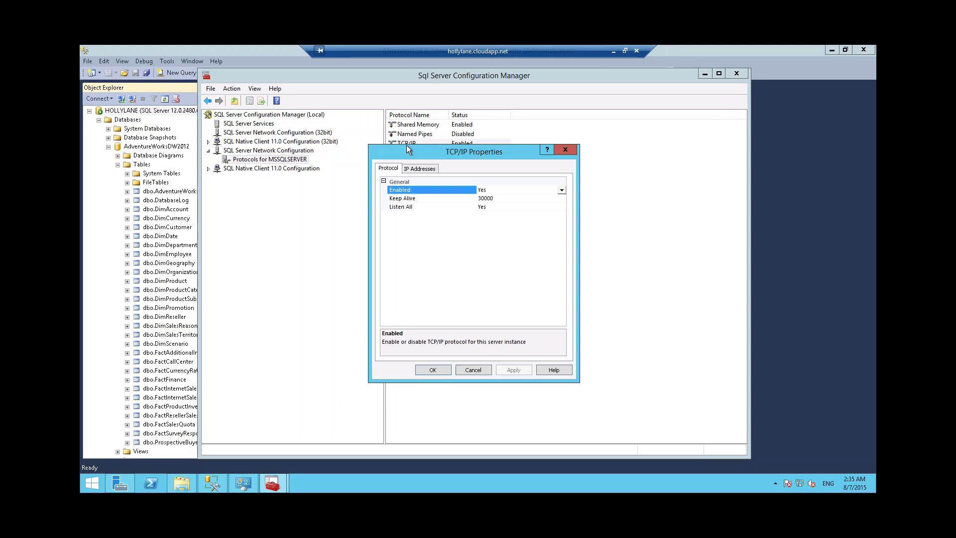
pyautogui.click(421, 169)
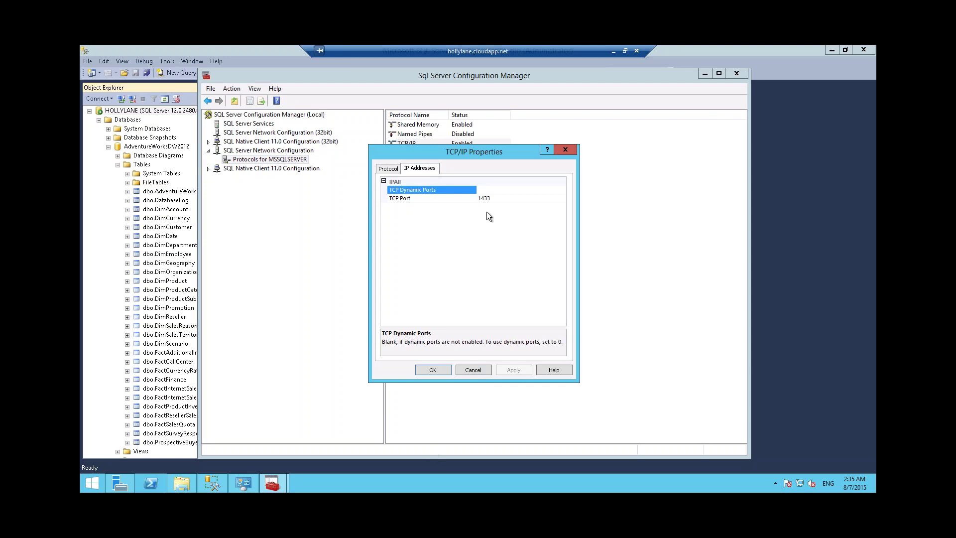
pyautogui.click(467, 369)
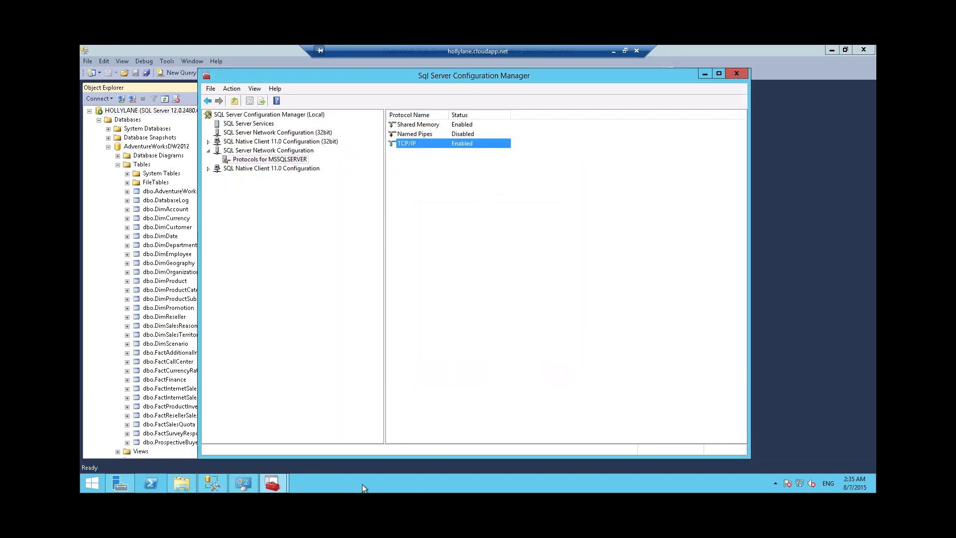
pyautogui.click(614, 51)
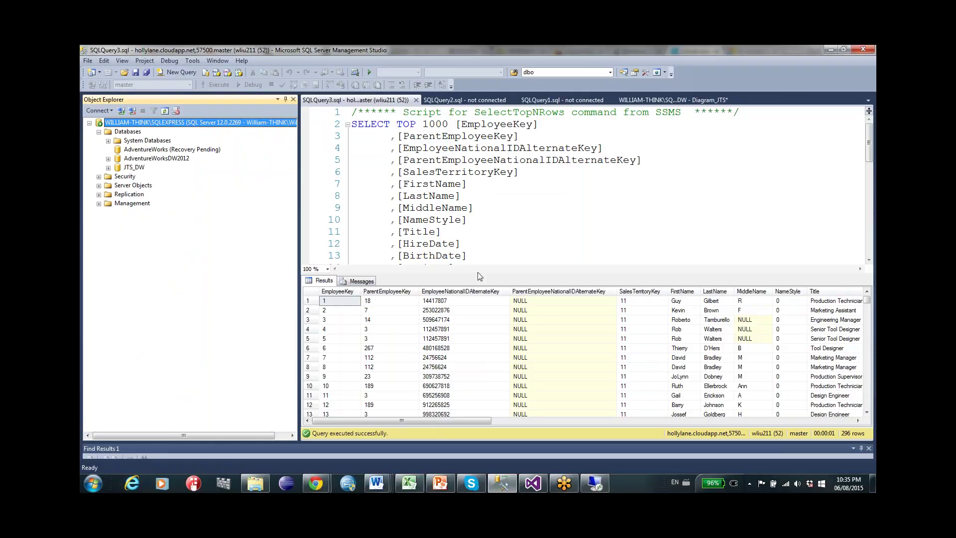
pyautogui.click(322, 483)
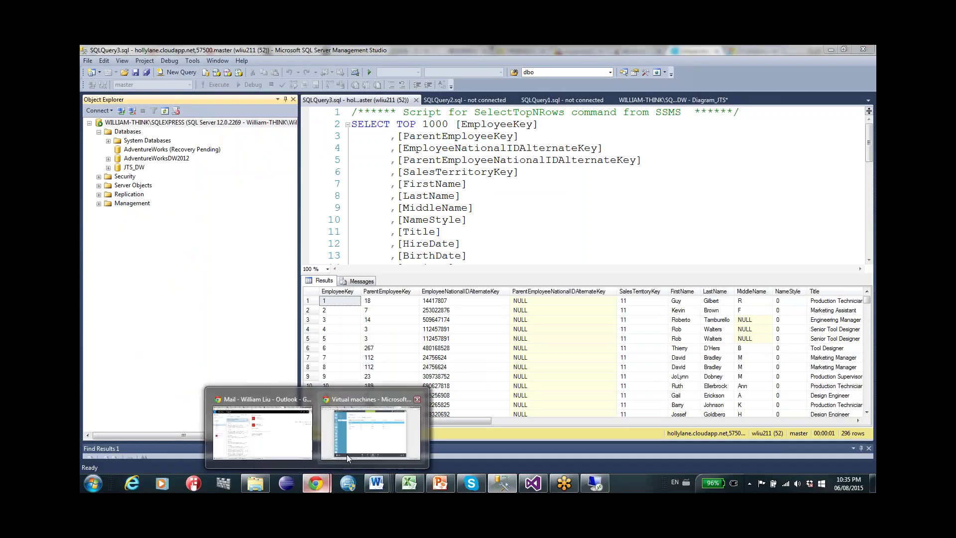
pyautogui.click(349, 450)
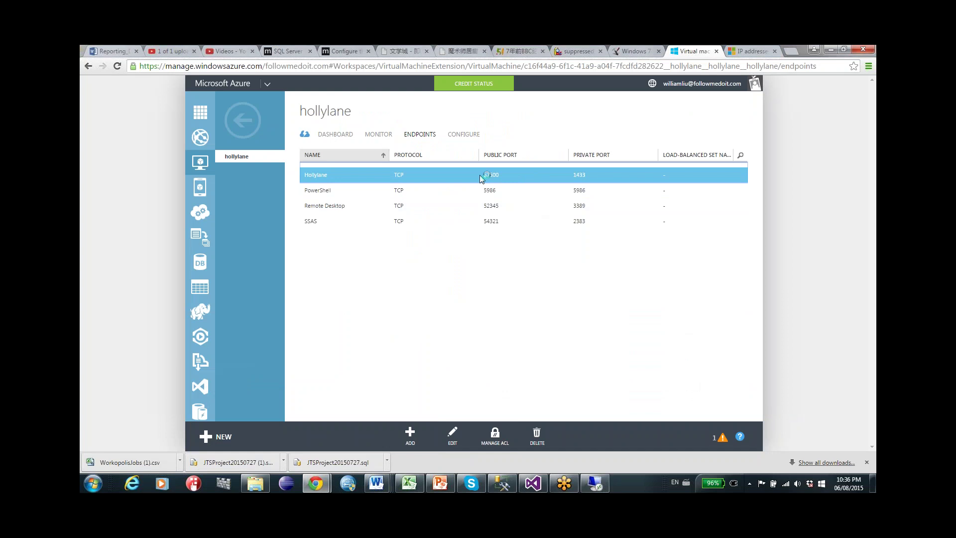
pyautogui.moveTo(596, 485)
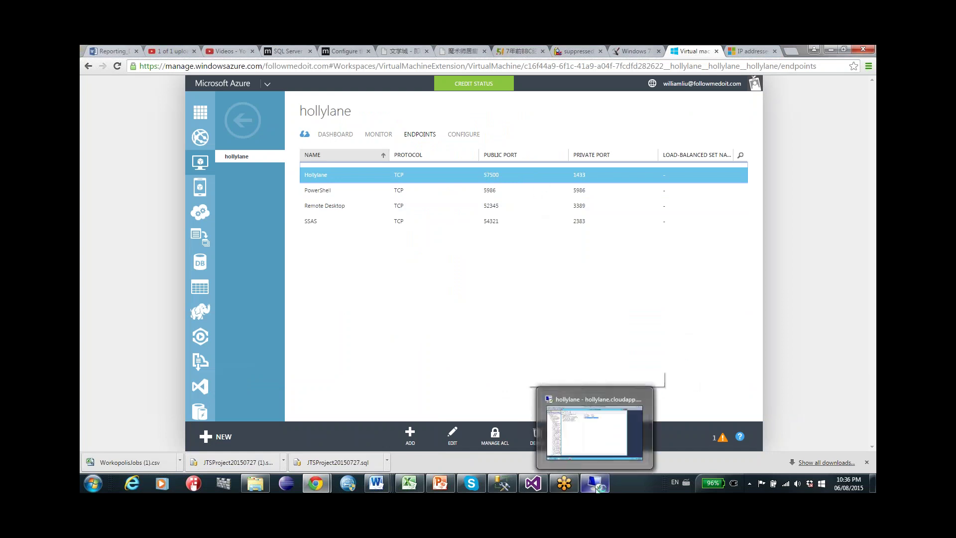
pyautogui.click(592, 428)
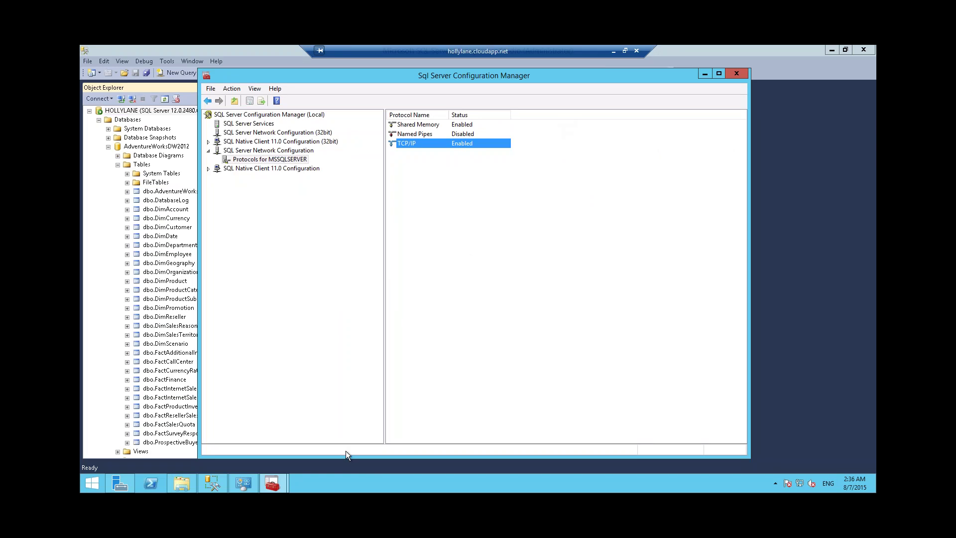
# - Leave the hollylane remote session and bring the Azure portal's endpoints page to the front
pyautogui.click(613, 51)
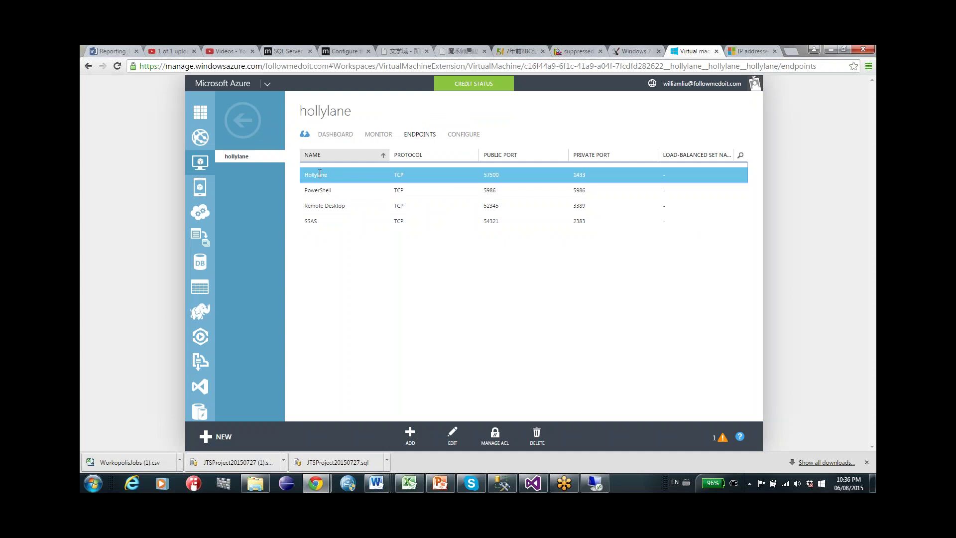
pyautogui.click(595, 483)
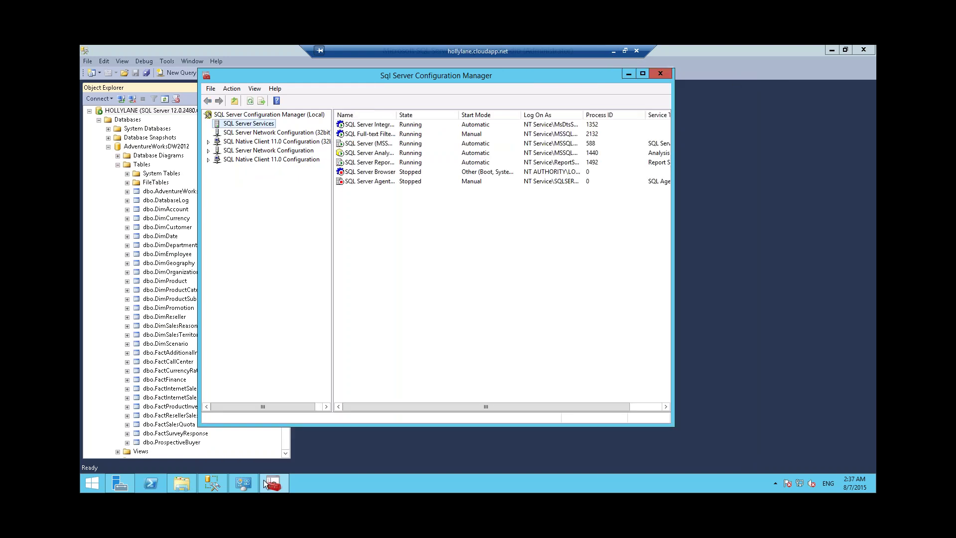
pyautogui.click(614, 50)
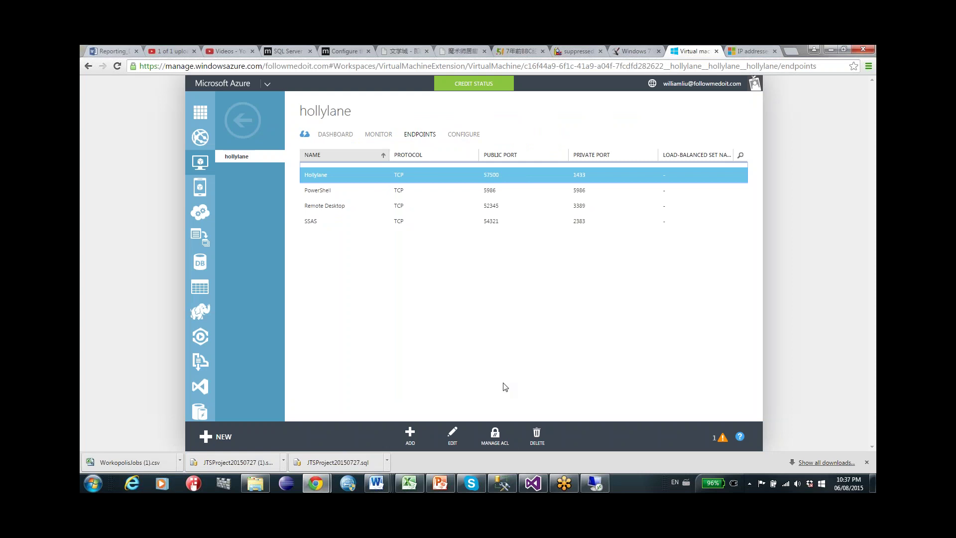
# - Open the Hollylane endpoint's ACL and select the Description and Remote Subnet fields
pyautogui.click(494, 435)
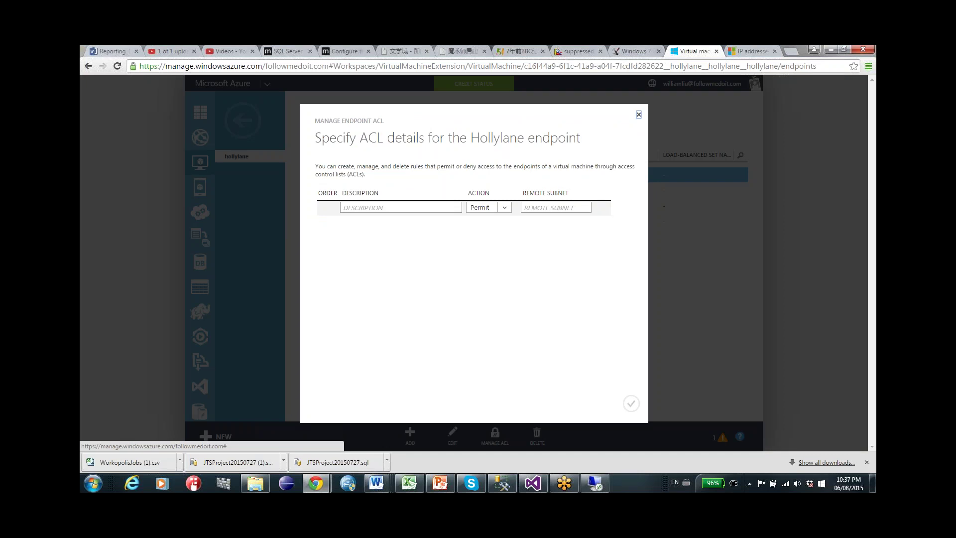
pyautogui.click(445, 212)
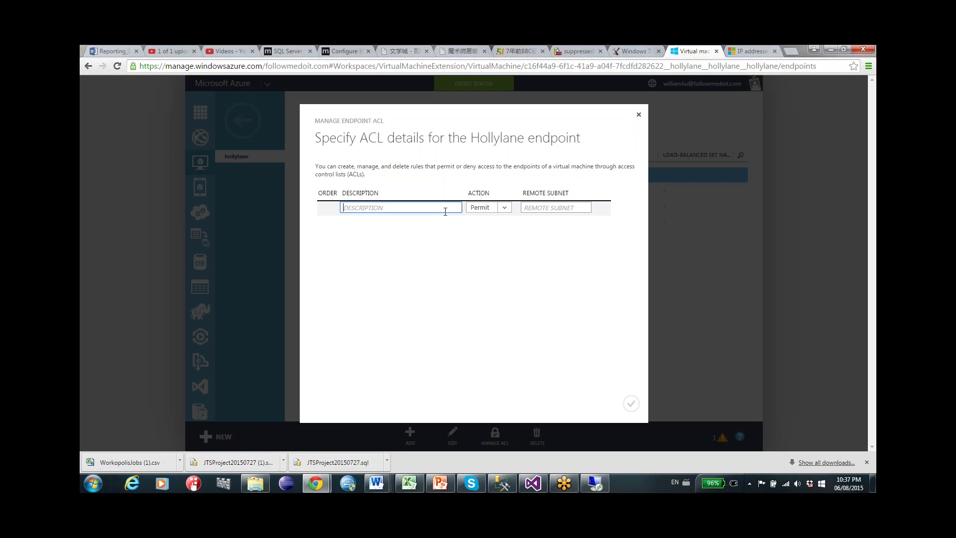
pyautogui.click(556, 209)
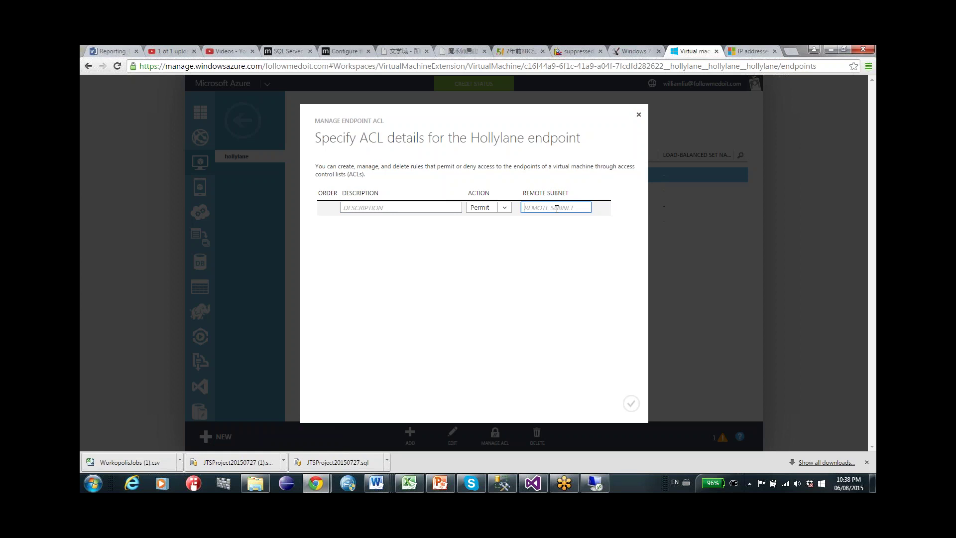
# - Turn Windows Firewall on for private and public networks on hollylane, then minimize it
pyautogui.moveTo(601, 491)
pyautogui.click(594, 482)
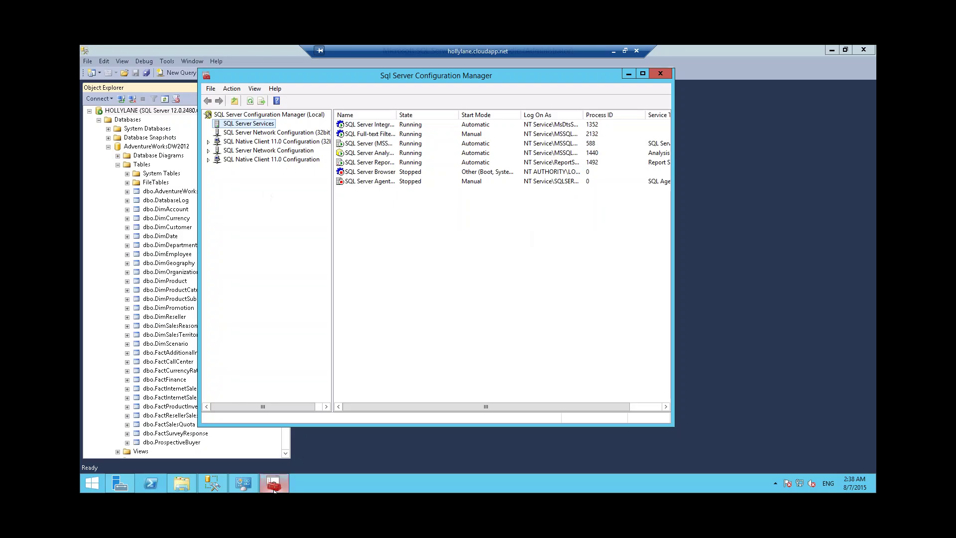
pyautogui.moveTo(261, 490)
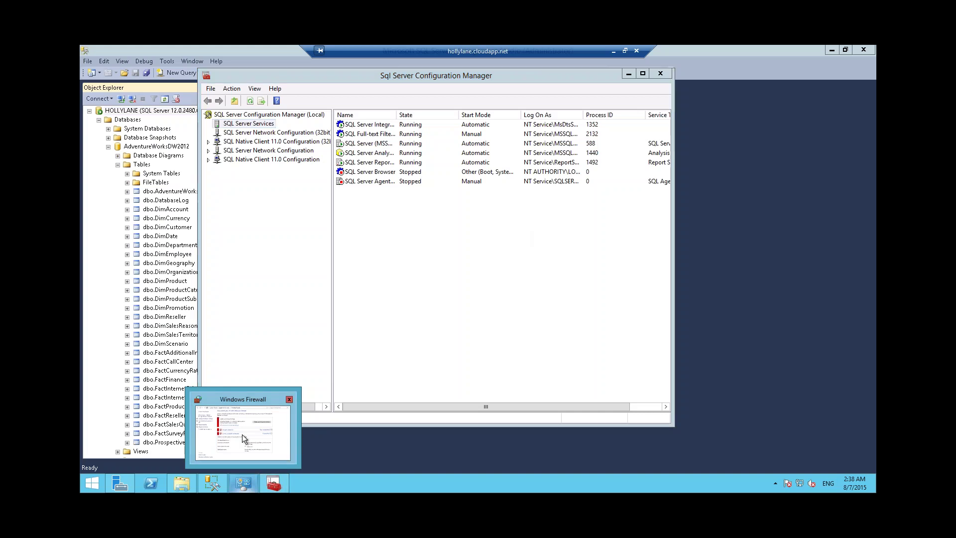
pyautogui.click(242, 434)
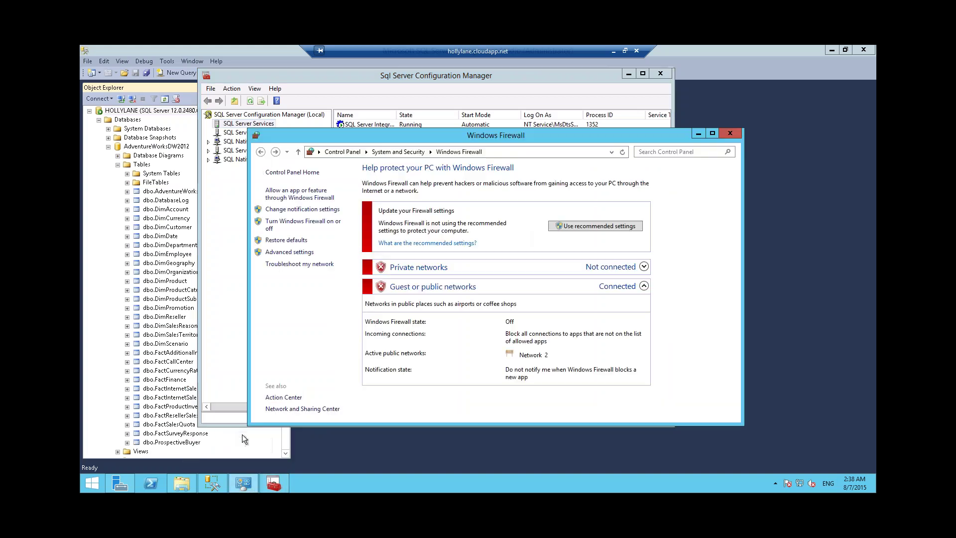
pyautogui.click(320, 264)
pyautogui.click(316, 228)
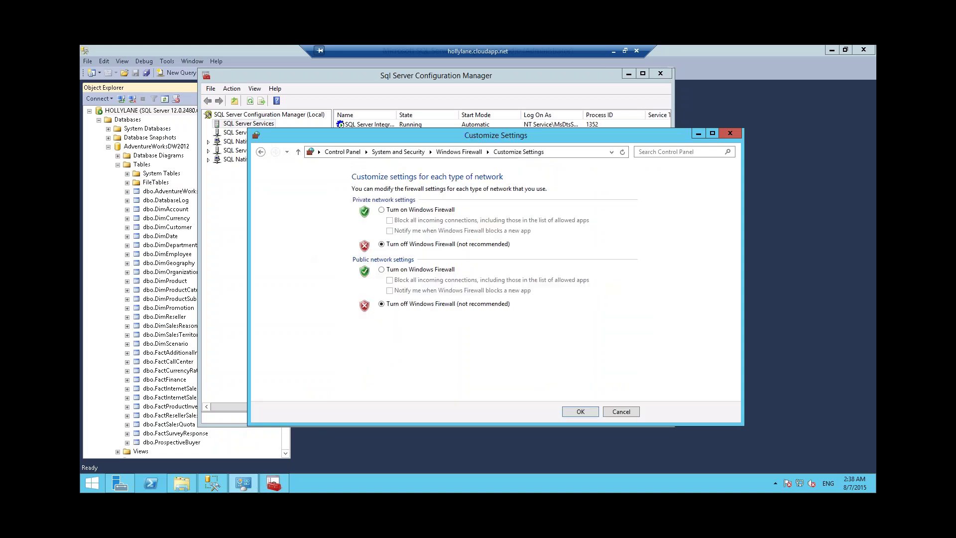
pyautogui.click(381, 209)
pyautogui.click(382, 270)
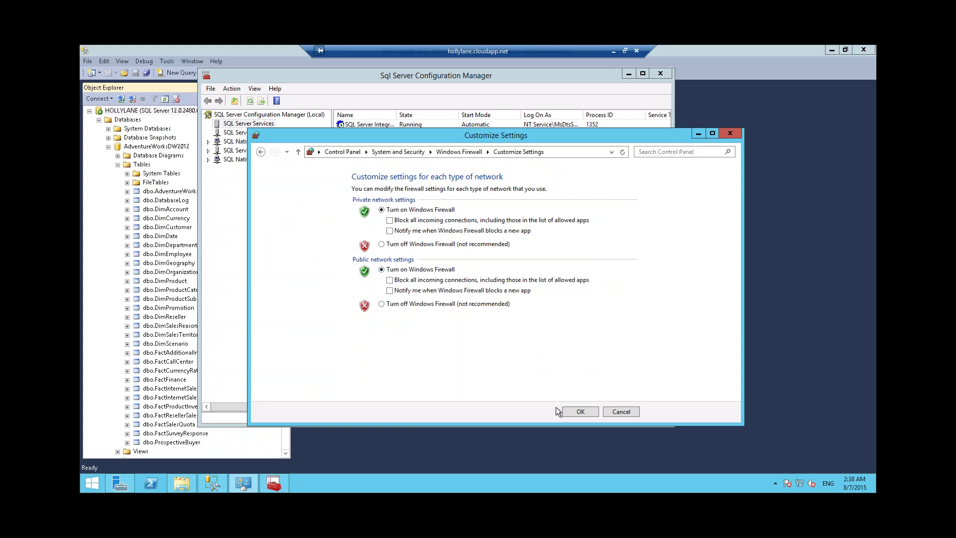
pyautogui.click(584, 413)
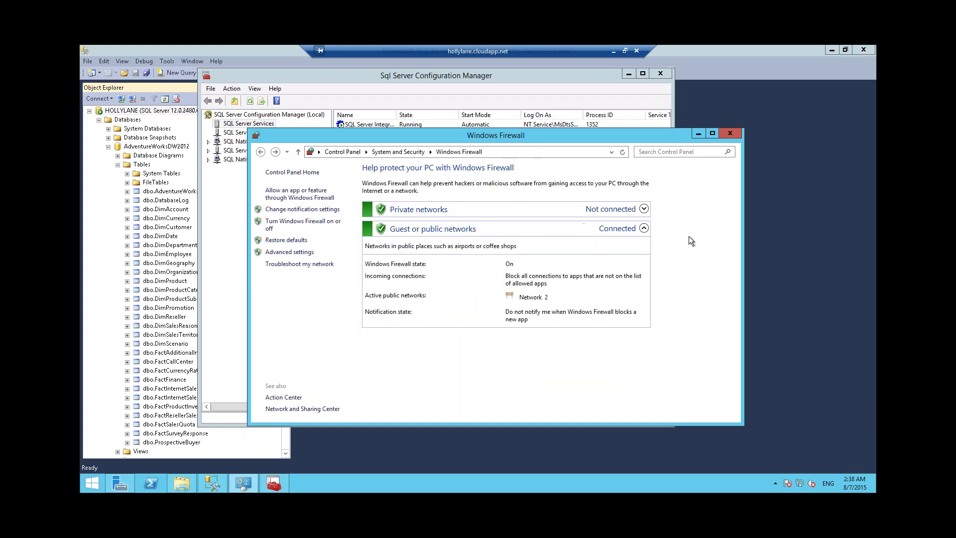
pyautogui.click(697, 134)
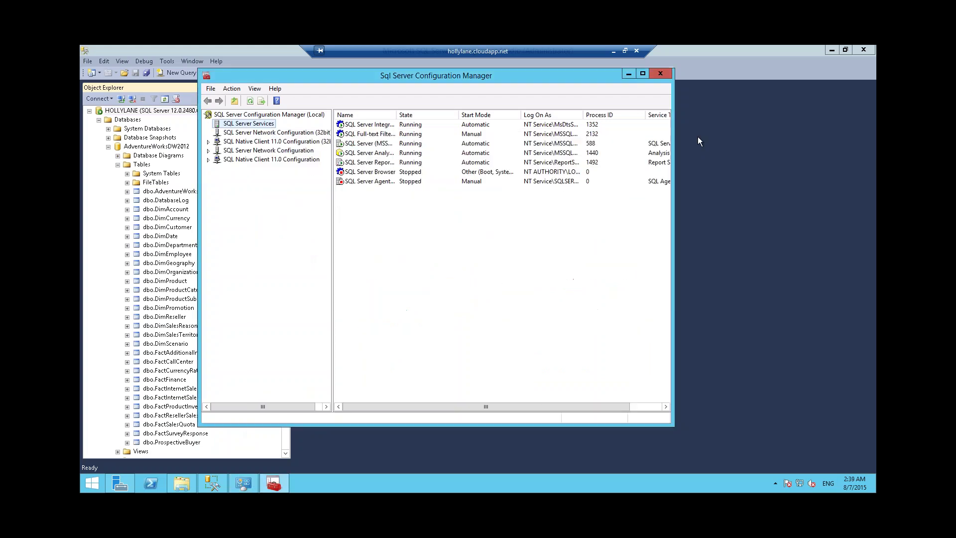
# - Add an ALLOW_ALL Permit rule for remote subnet 0.0.0.0/0 to the Hollylane endpoint ACL and save
pyautogui.click(614, 51)
pyautogui.write('0')
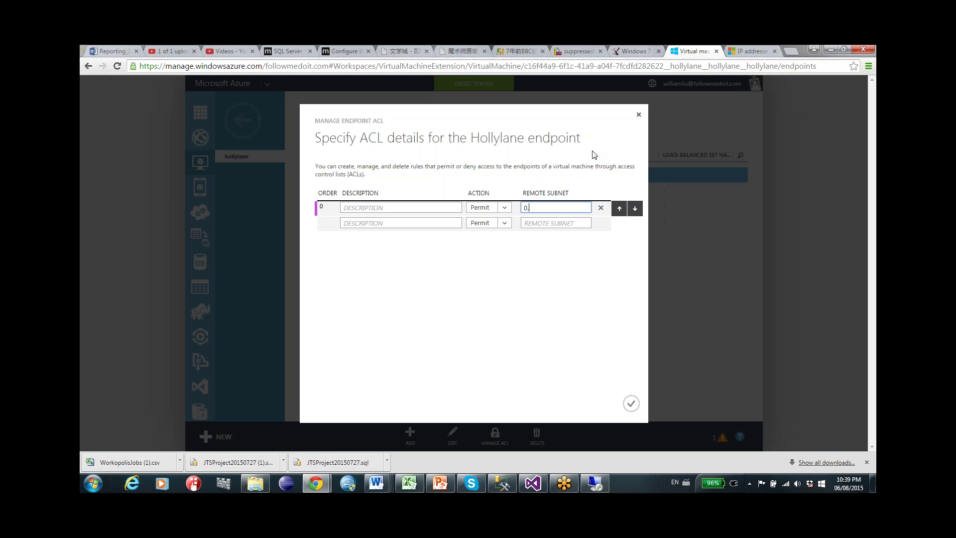
pyautogui.write('.0.0.0/')
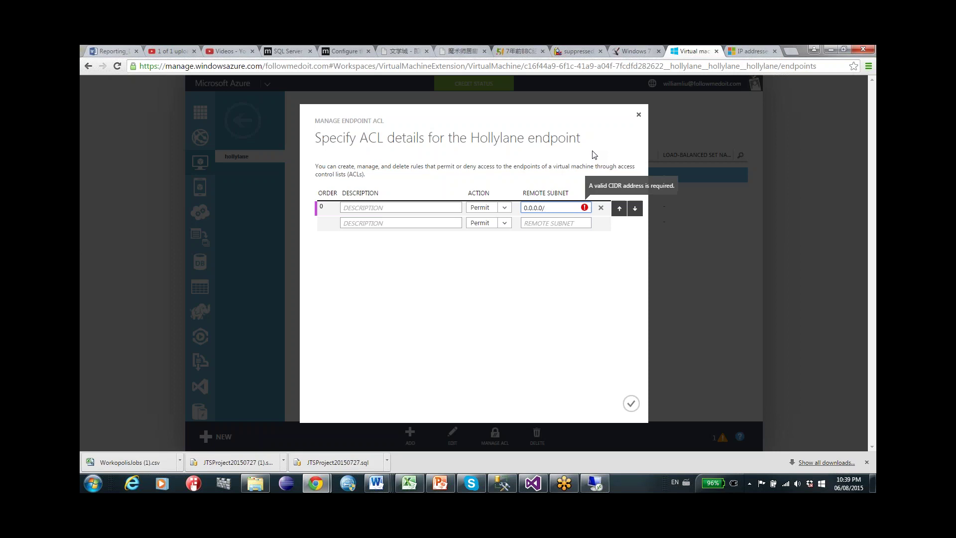
pyautogui.write('0')
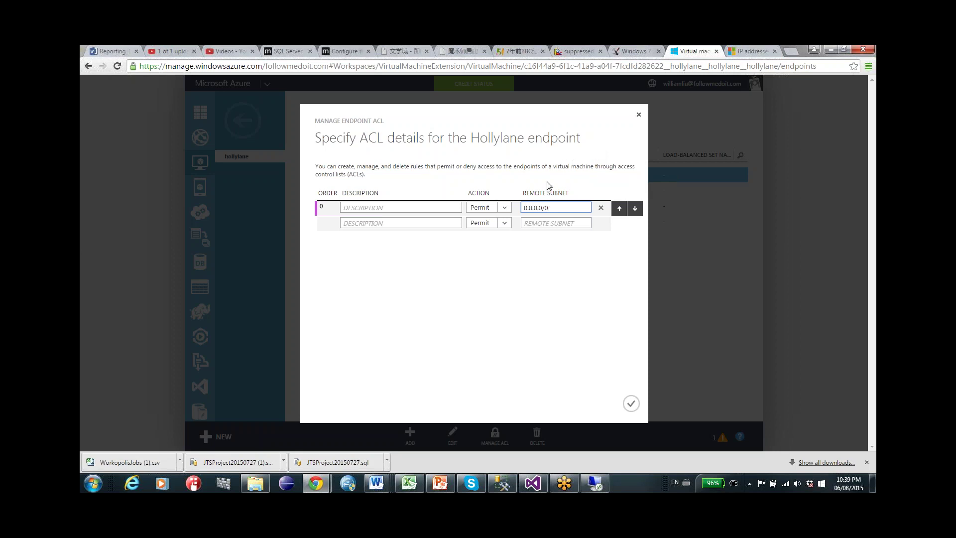
pyautogui.click(546, 222)
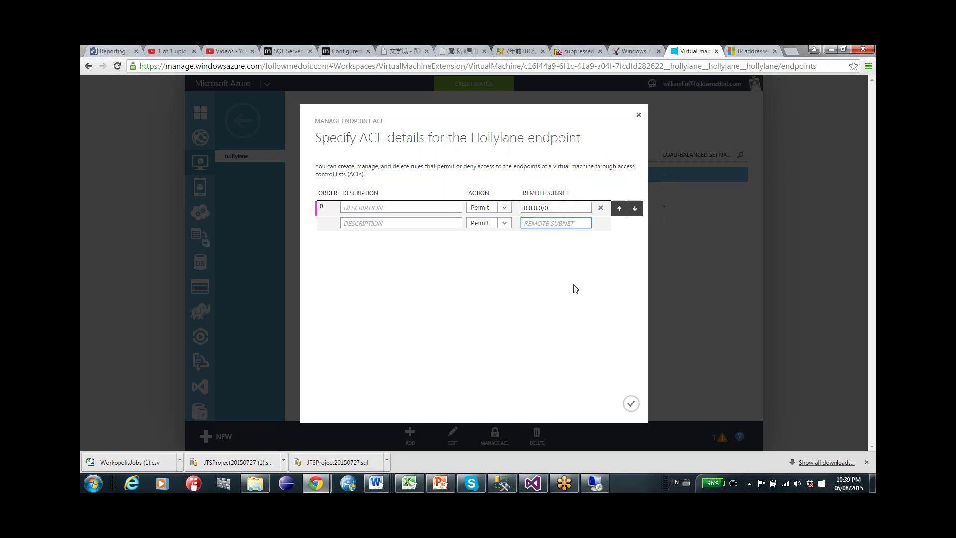
pyautogui.click(631, 404)
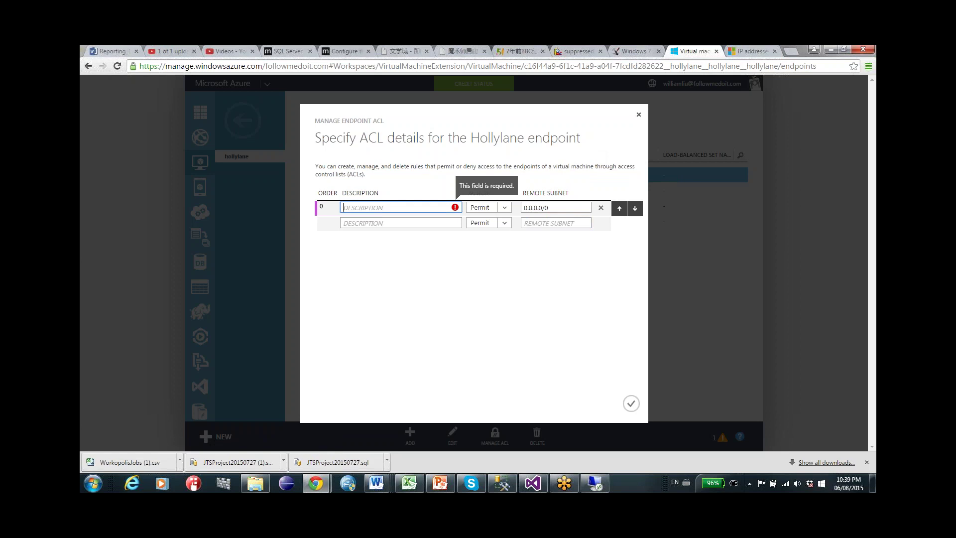
pyautogui.write('A')
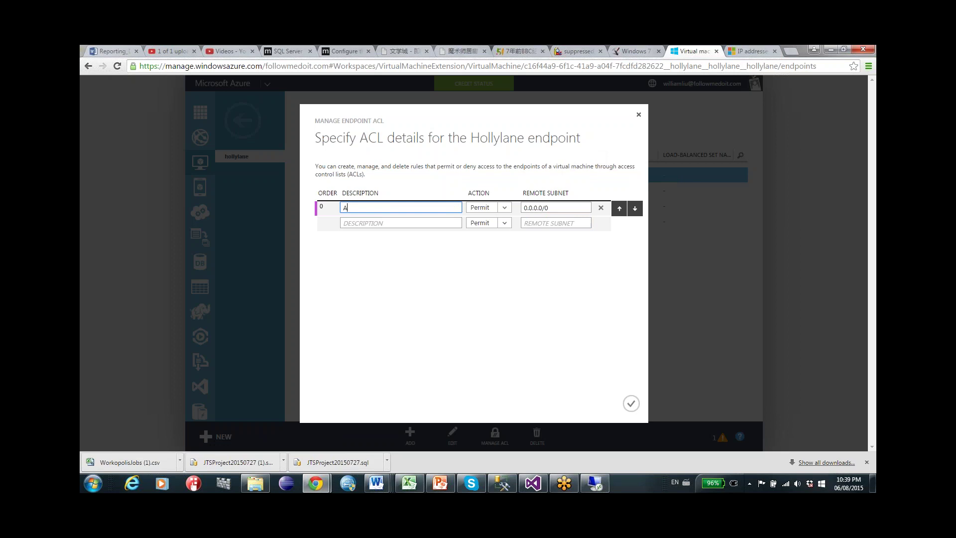
pyautogui.write('LLOW_ALL')
pyautogui.click(427, 271)
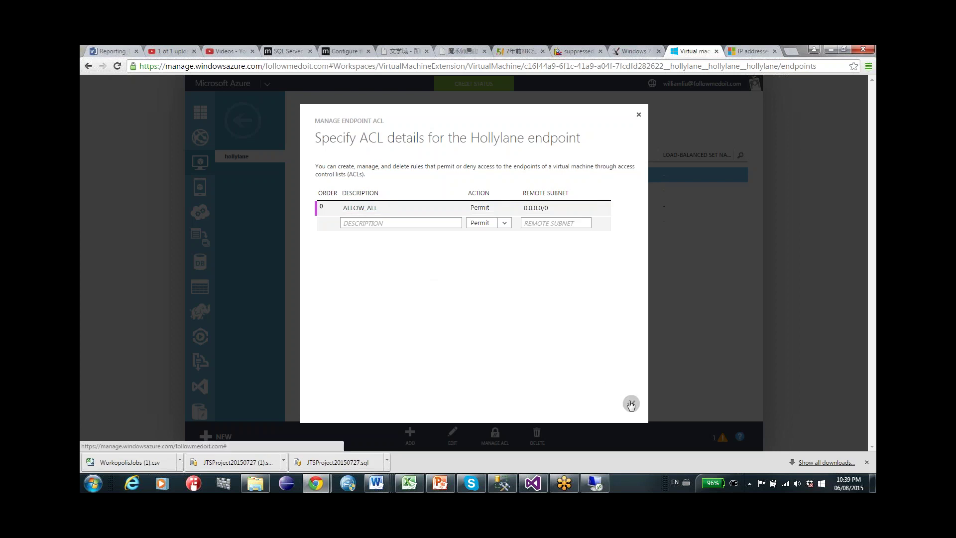
pyautogui.click(631, 403)
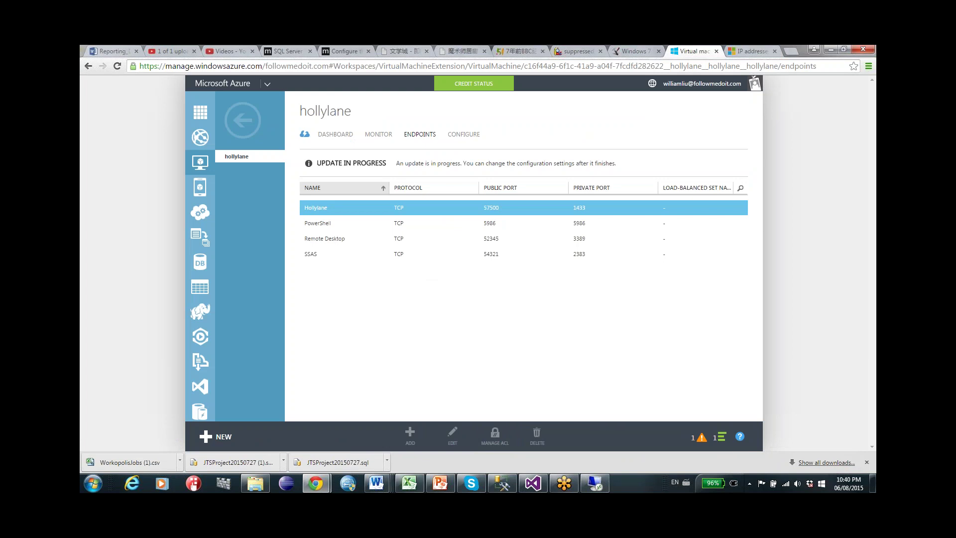
# - Wait for the endpoint update to proceed, then switch back to SQL Server Management Studio
pyautogui.moveTo(597, 485)
pyautogui.click(501, 483)
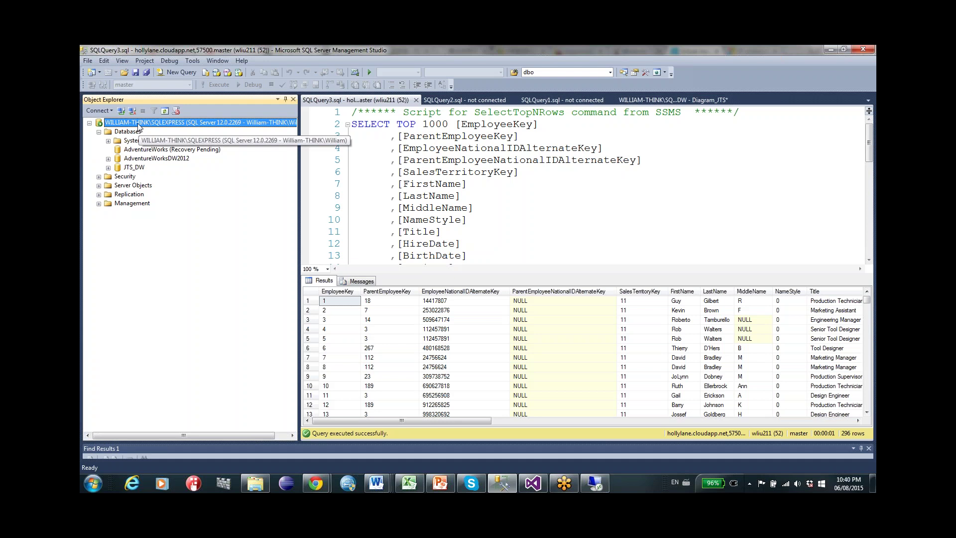
# - Connect Object Explorer to hollylane.cloudapp.net,57500, entering the SQL login's password
pyautogui.click(110, 110)
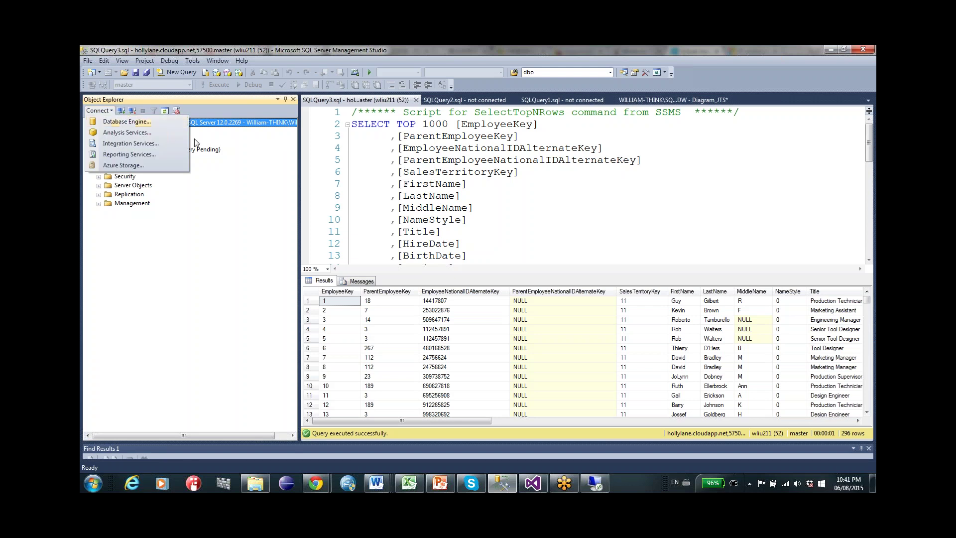
pyautogui.rightClick(226, 124)
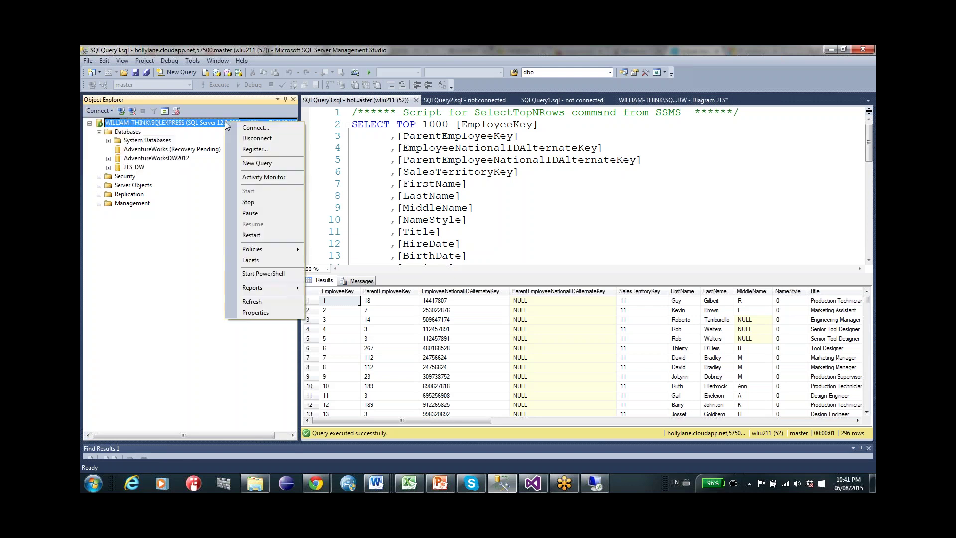
pyautogui.click(252, 128)
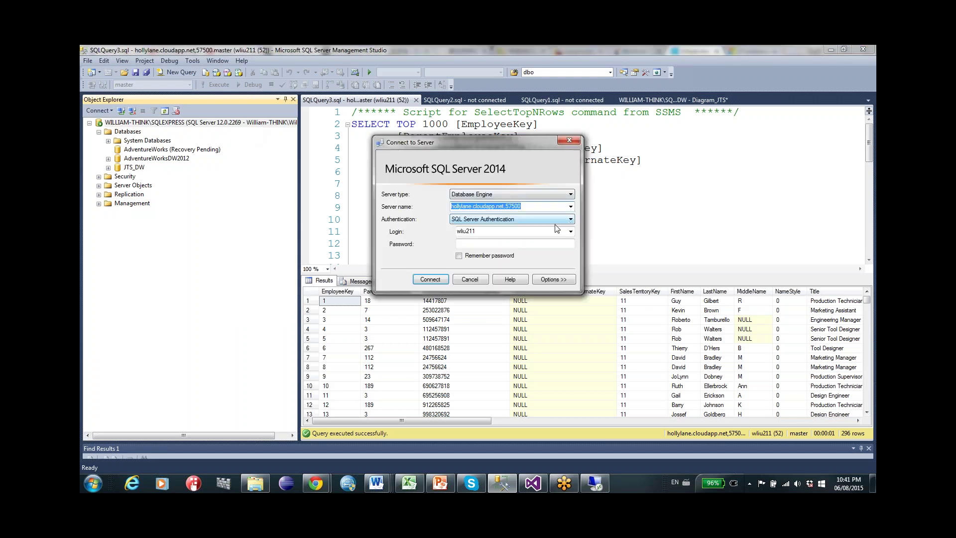
pyautogui.click(516, 244)
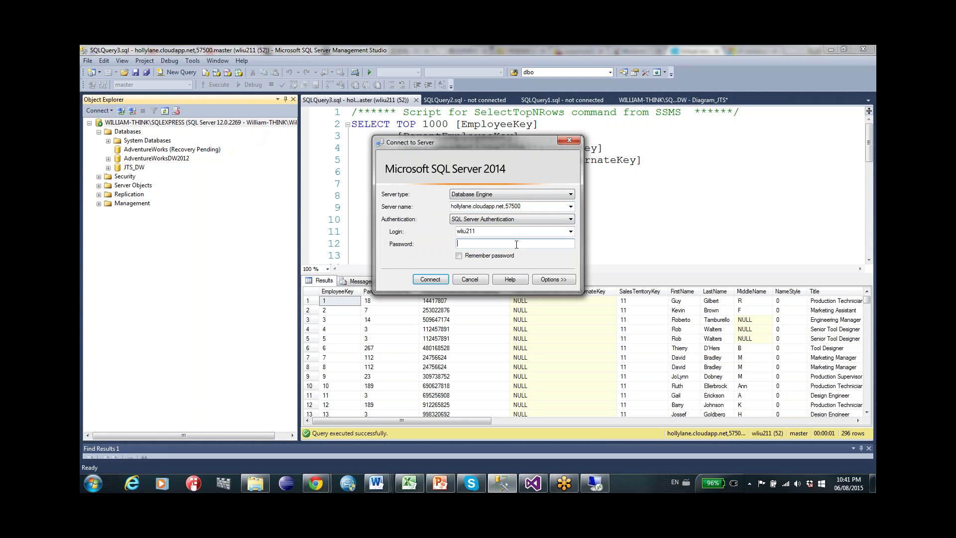
pyautogui.write('*********')
pyautogui.click(431, 280)
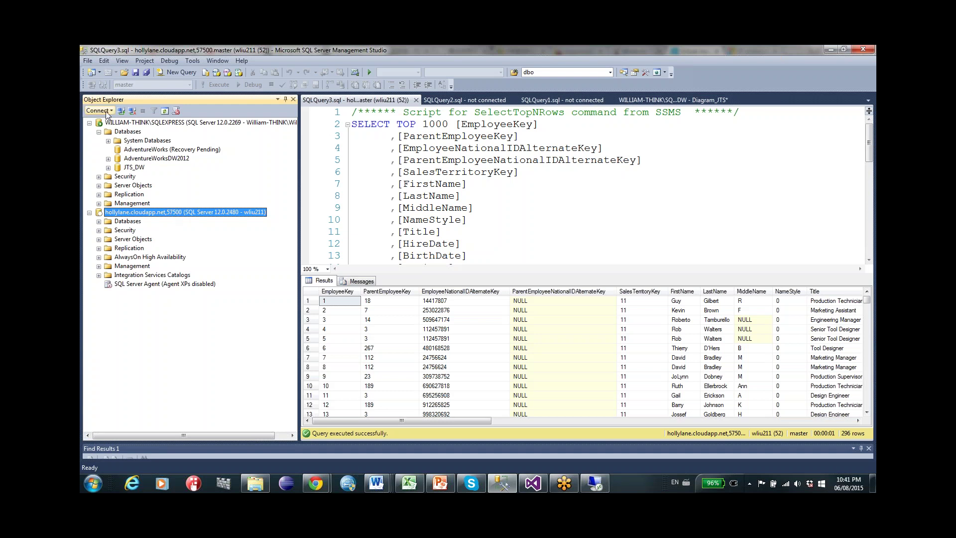
pyautogui.moveTo(572, 488)
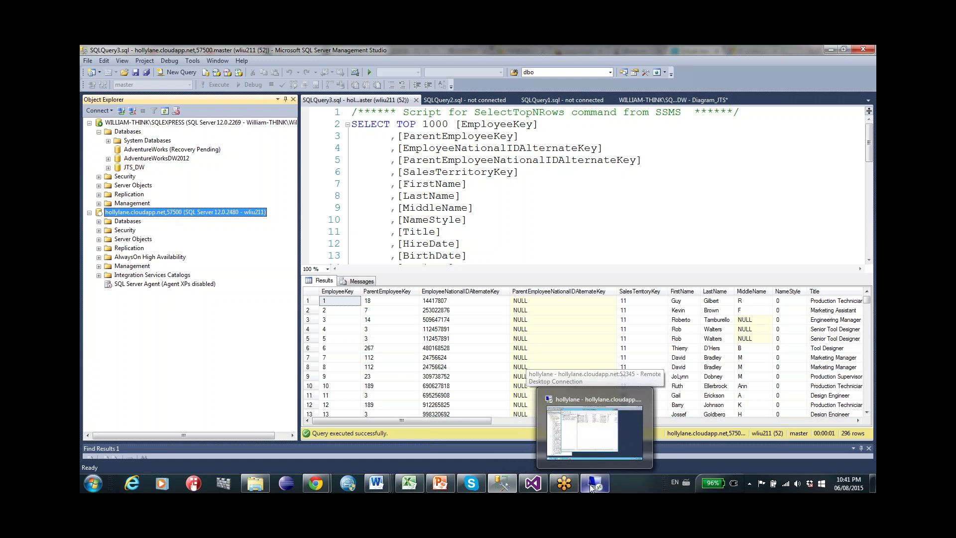
pyautogui.rightClick(246, 216)
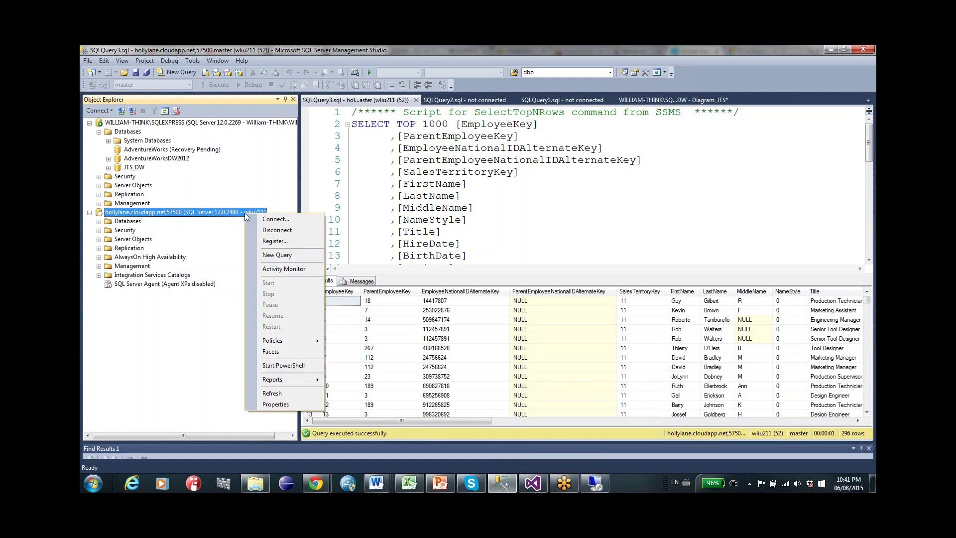
pyautogui.click(284, 405)
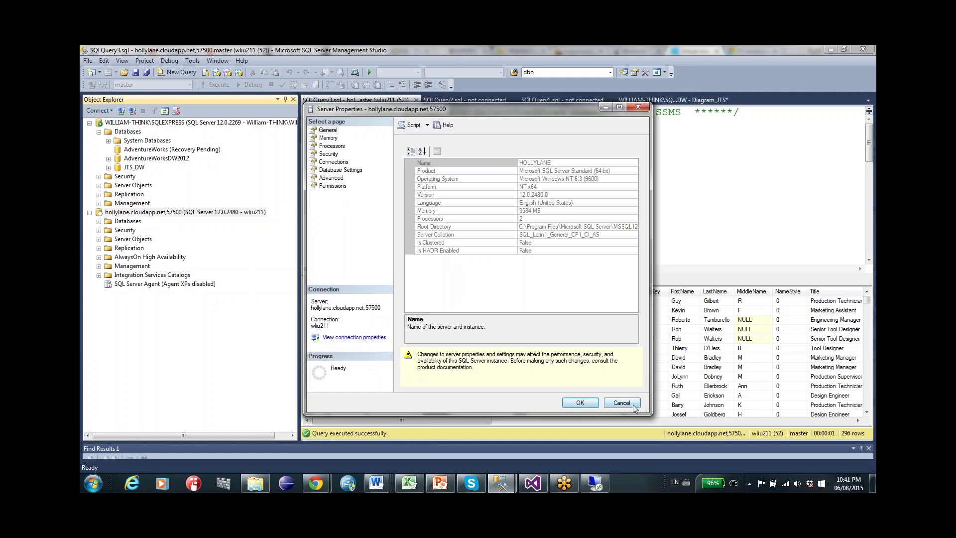
pyautogui.click(622, 401)
pyautogui.rightClick(252, 213)
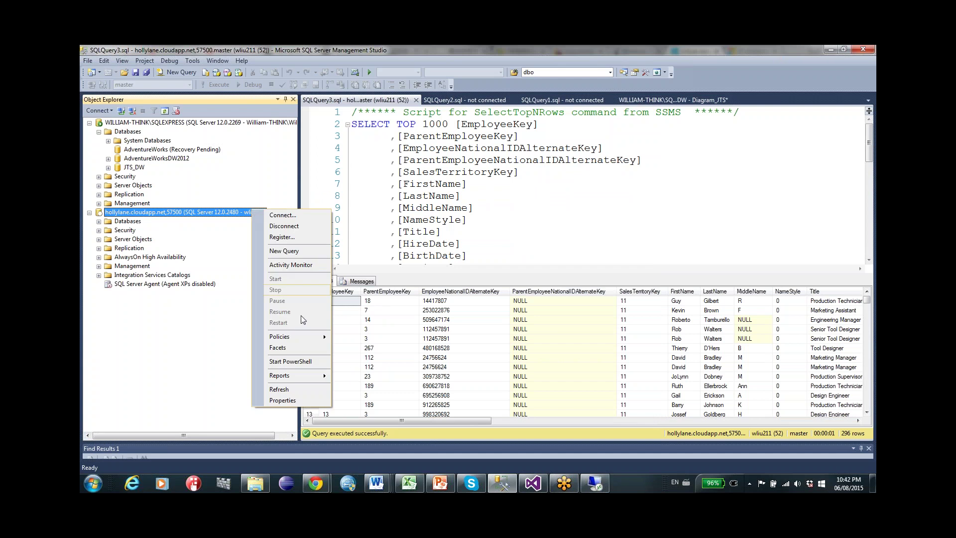
pyautogui.click(281, 227)
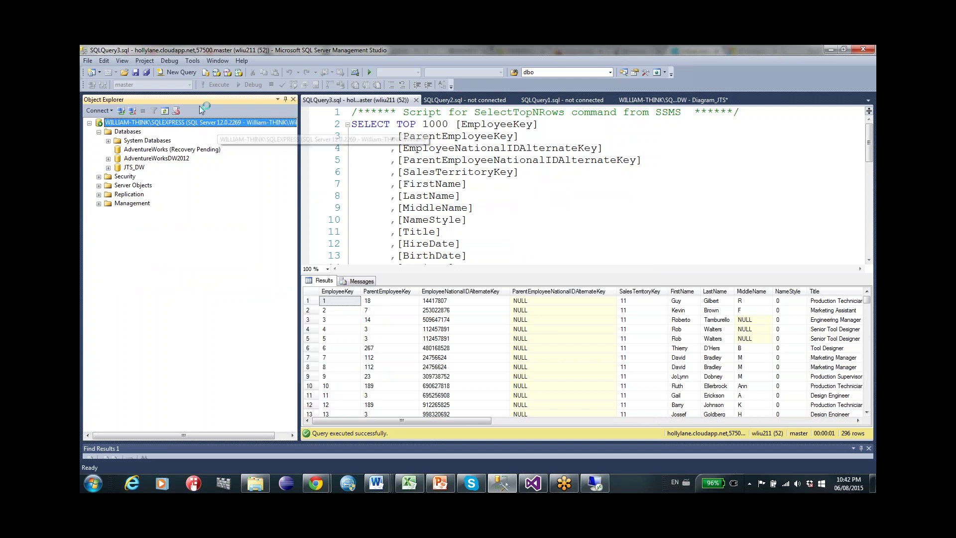
pyautogui.rightClick(204, 124)
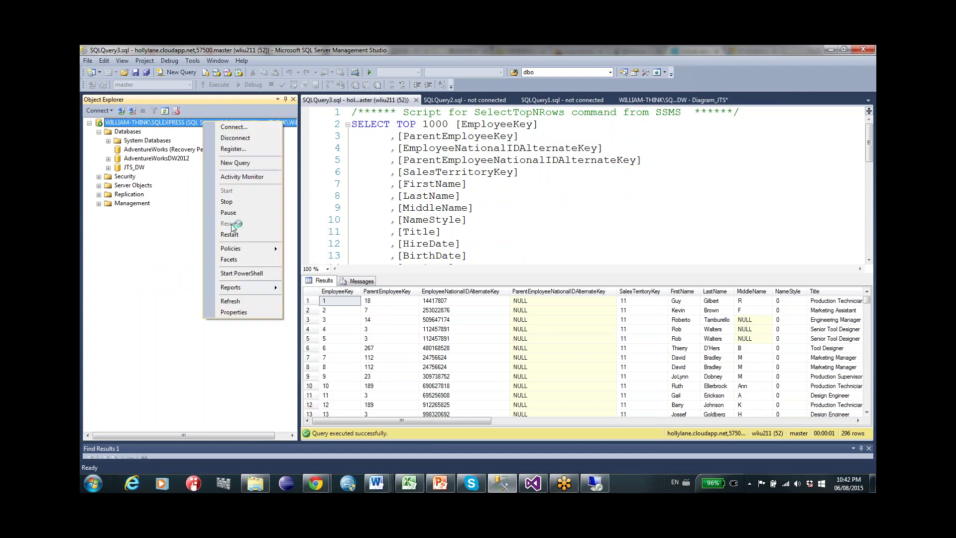
pyautogui.click(239, 127)
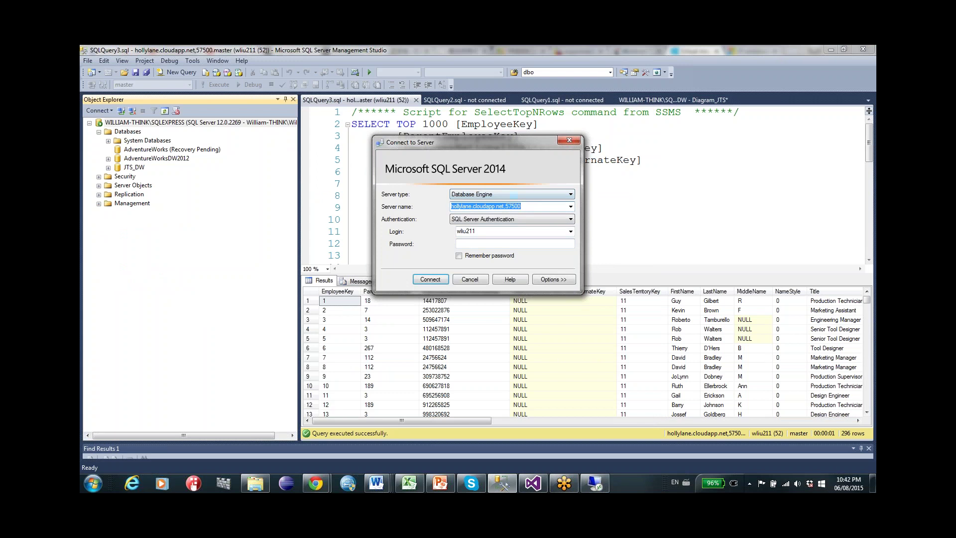
pyautogui.press('End')
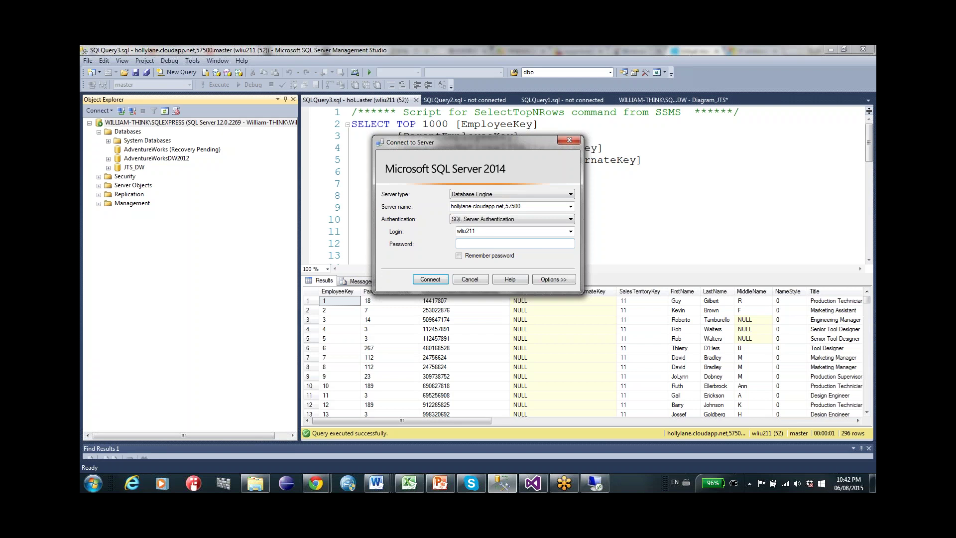
pyautogui.write('*******')
pyautogui.click(443, 282)
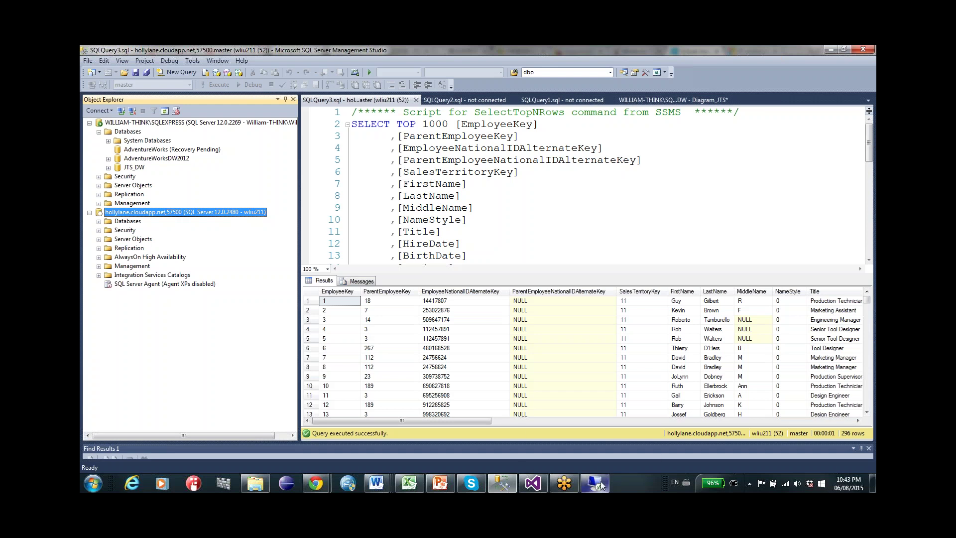
# - Expand hollylane's Databases to view System Databases, Database Snapshots and AdventureWorksDW2012
pyautogui.moveTo(600, 482)
pyautogui.click(99, 221)
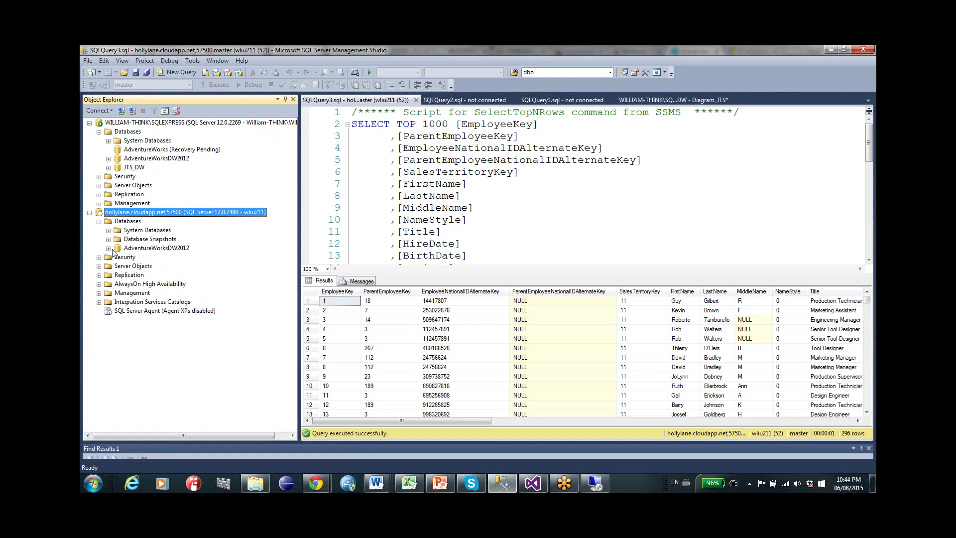
pyautogui.click(172, 231)
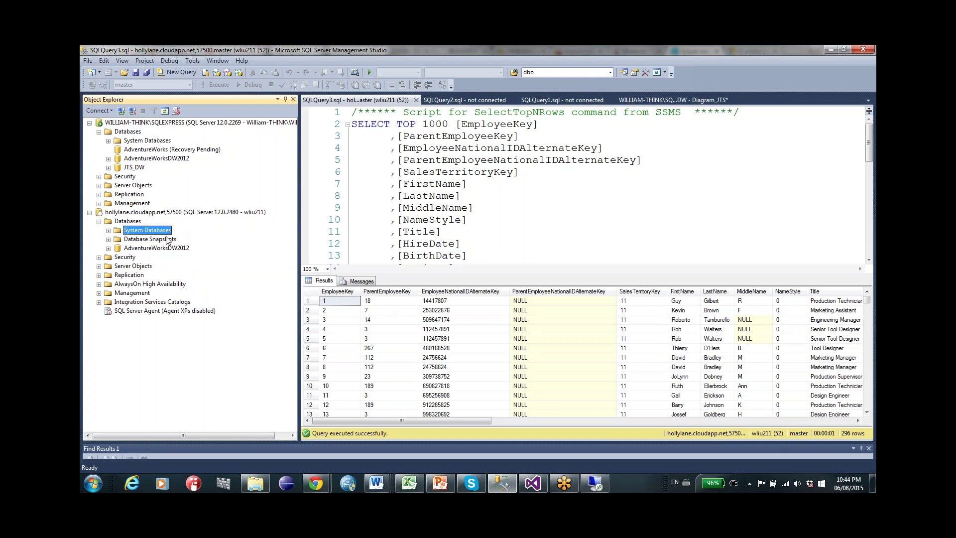
pyautogui.click(167, 239)
pyautogui.click(163, 246)
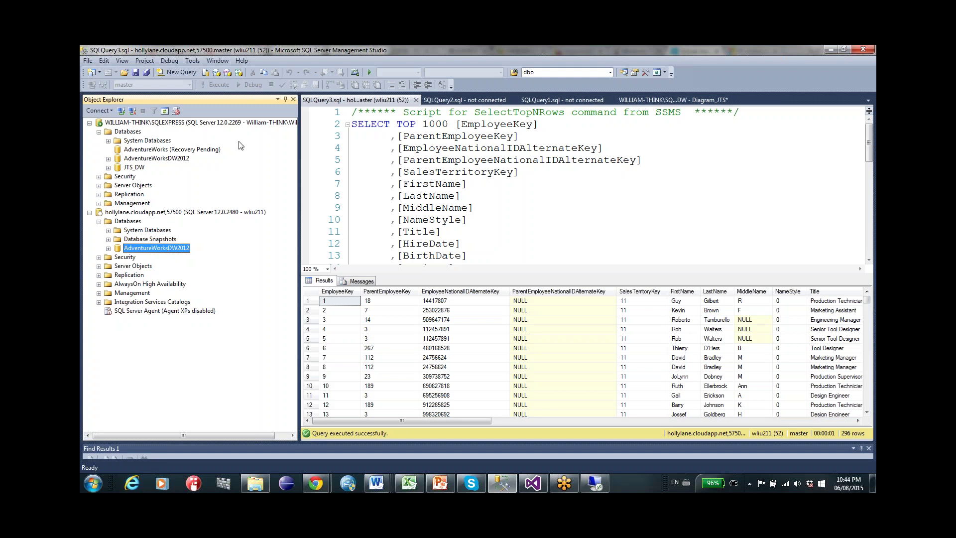
pyautogui.rightClick(128, 122)
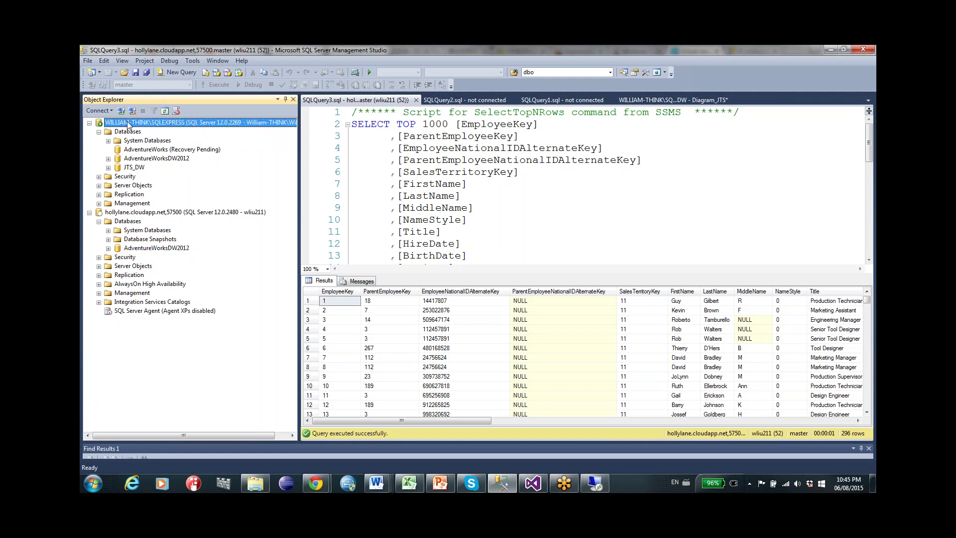
# - Connect to j2wgj5qayd.database.windows.net with the SQL login, remembering the password
pyautogui.click(157, 130)
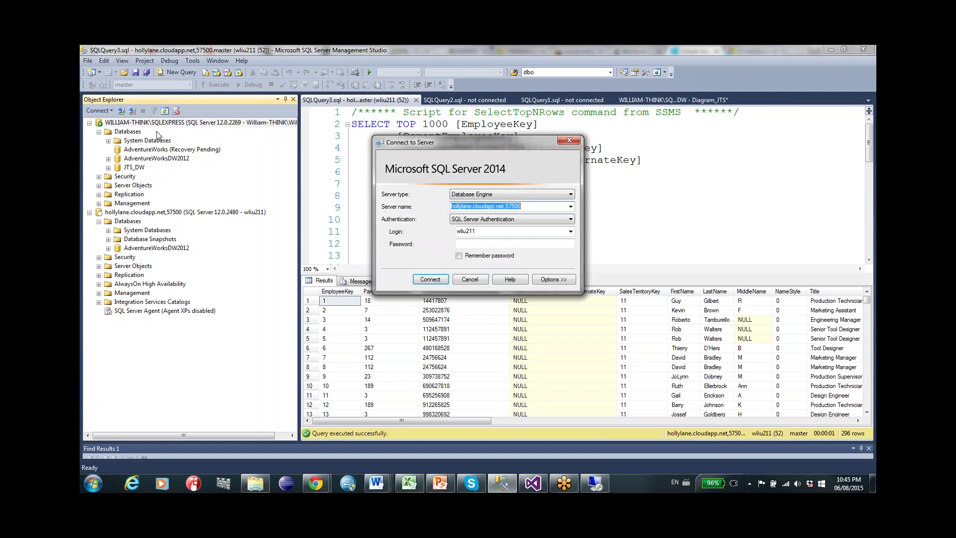
pyautogui.press('BackSpace')
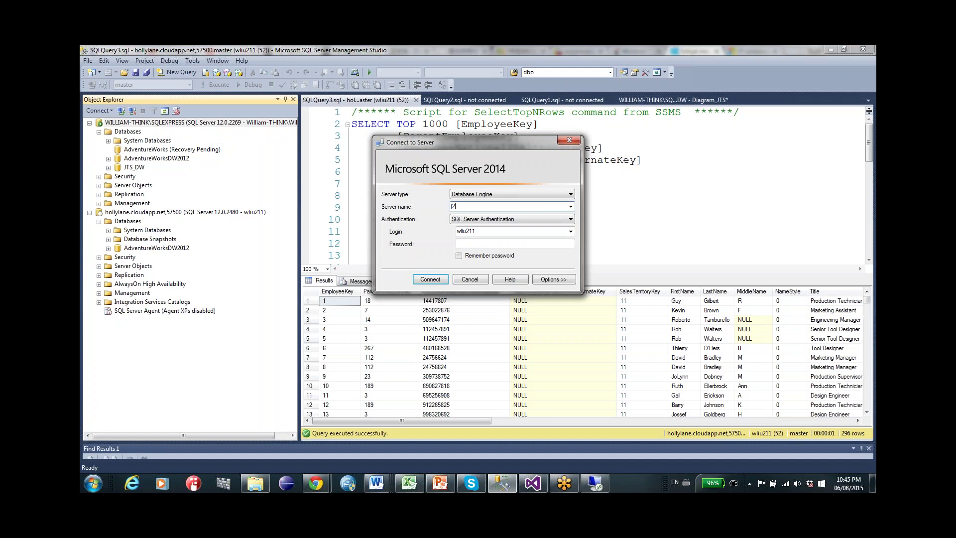
pyautogui.write('j2w')
pyautogui.write('gj5')
pyautogui.write('qayd')
pyautogui.write('.database')
pyautogui.write('.wind')
pyautogui.write('ow')
pyautogui.write('s.net')
pyautogui.doubleClick(502, 229)
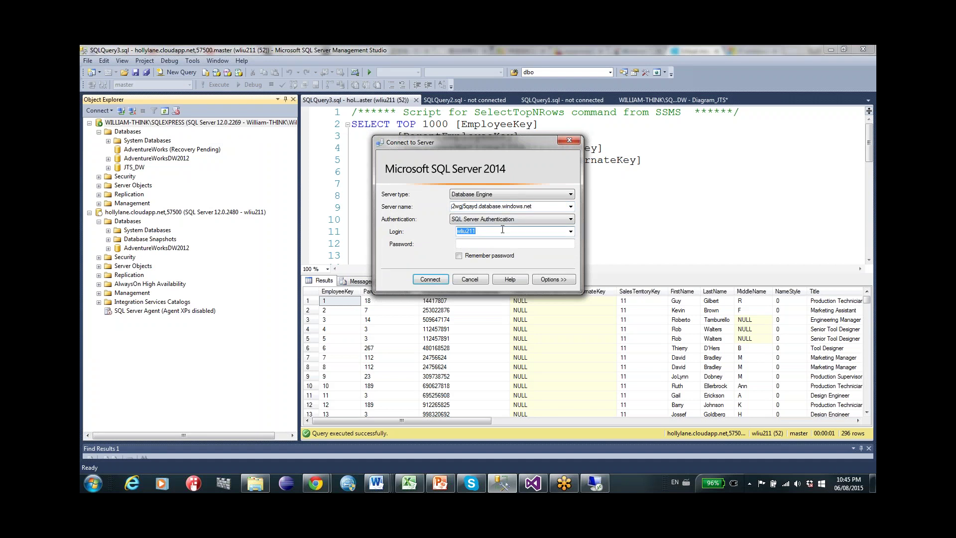
pyautogui.write('followmedoit')
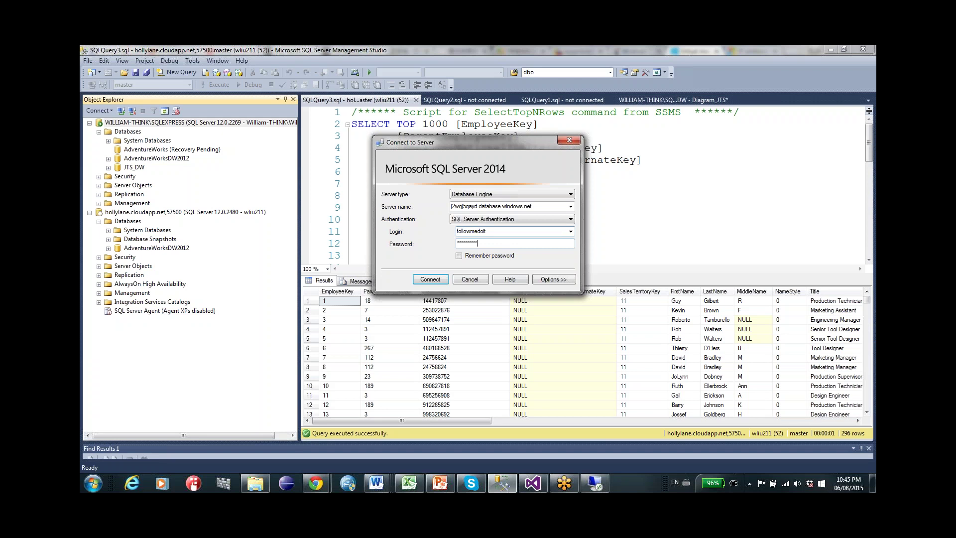
pyautogui.click(460, 256)
pyautogui.click(438, 282)
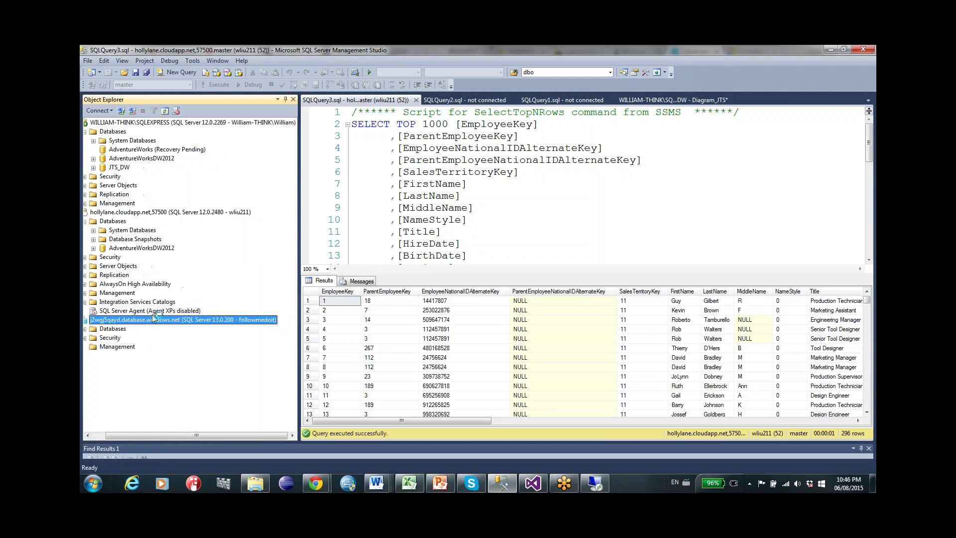
# - Expand the Azure server's Databases, System Databases and JTS database to show Tables, Views and Programmability
pyautogui.click(99, 330)
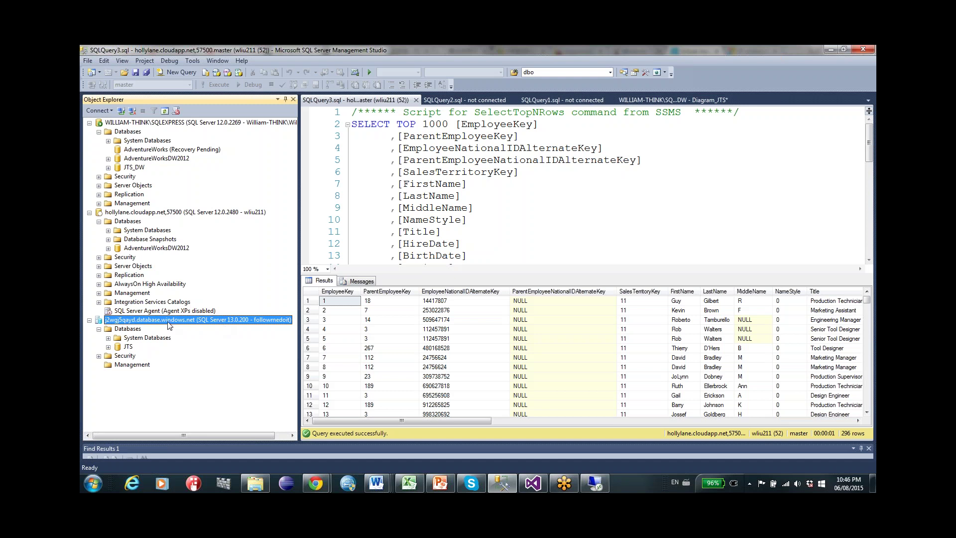
pyautogui.click(116, 330)
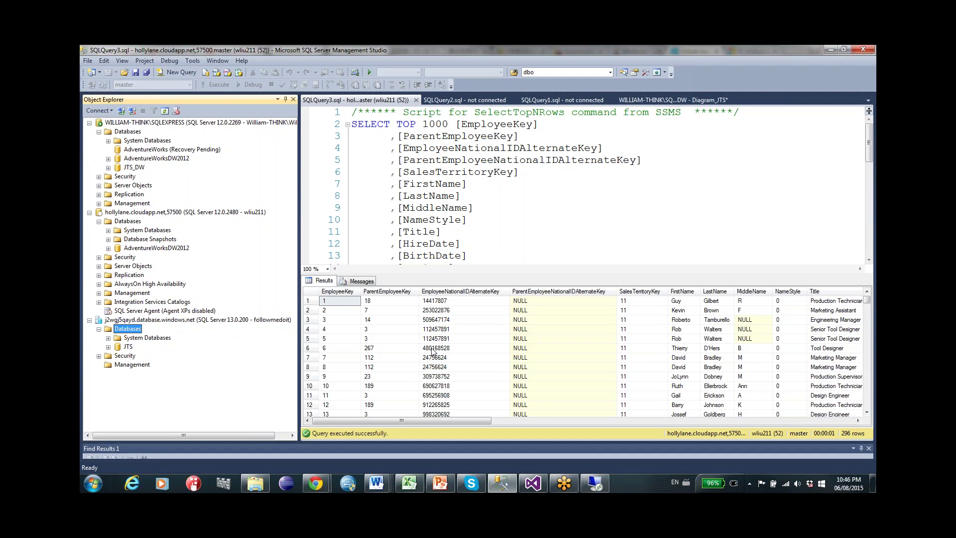
pyautogui.click(108, 338)
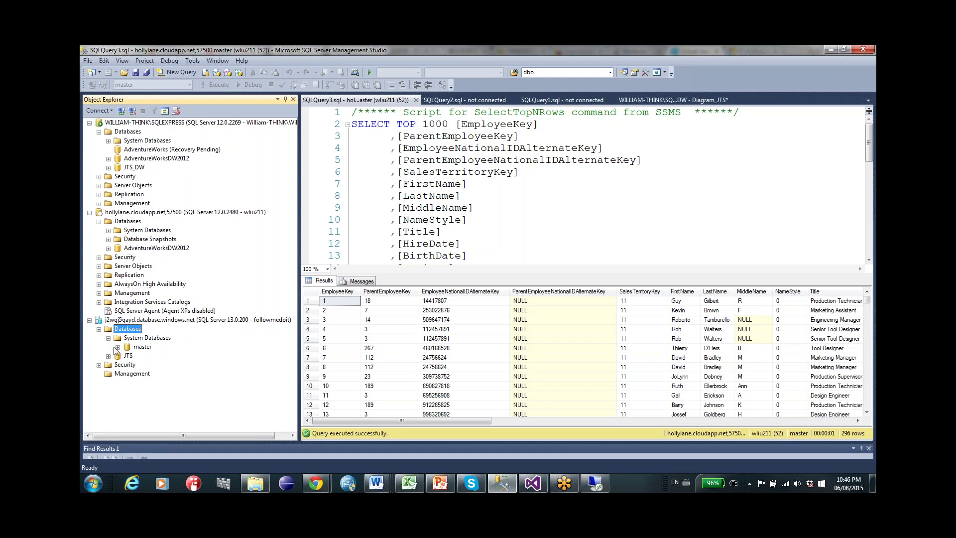
pyautogui.click(108, 355)
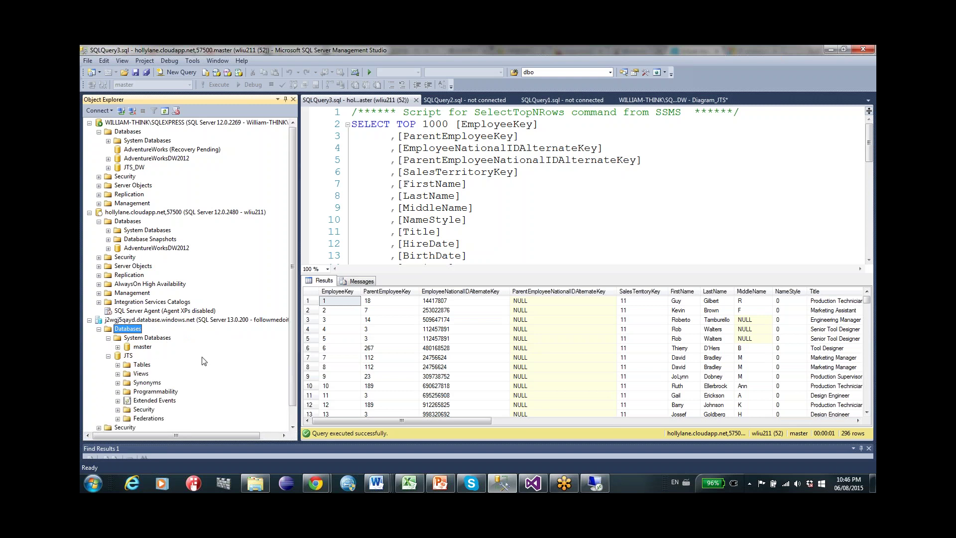
pyautogui.scroll(-1, 202, 360)
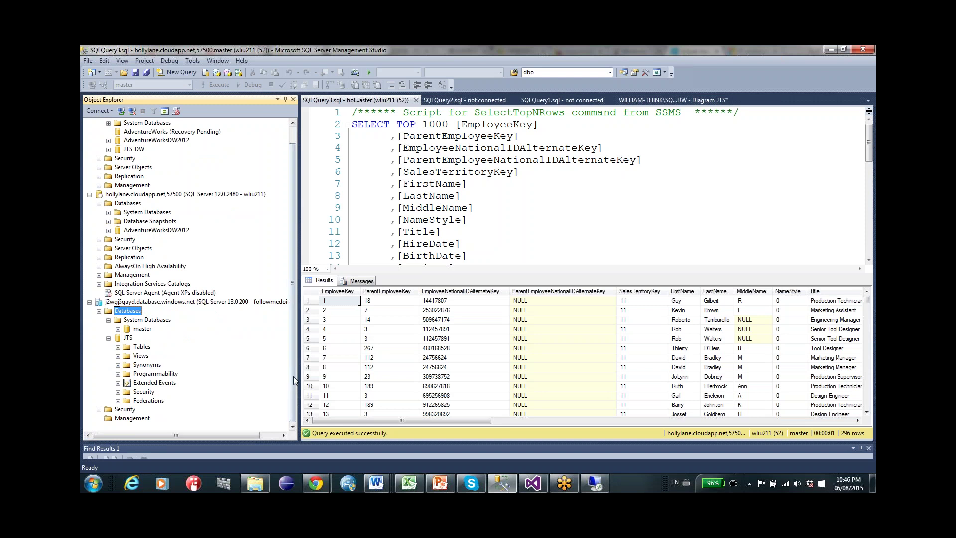
# - Widen Object Explorer and expand hollylane's AdventureWorksDW2012 Tables folder to list dbo.DimAccount, dbo.DimCustomer and others
pyautogui.moveTo(305, 376); pyautogui.dragTo(351, 379)
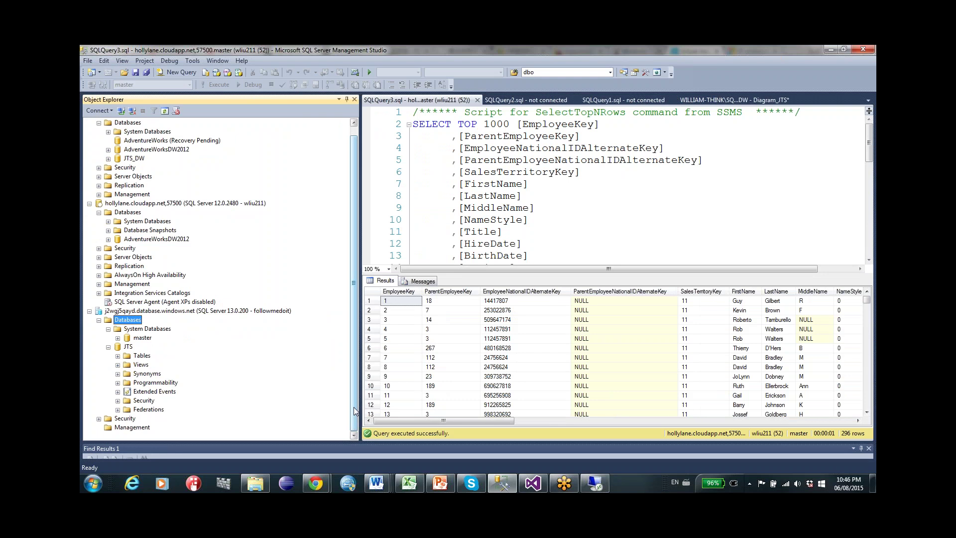
pyautogui.click(109, 239)
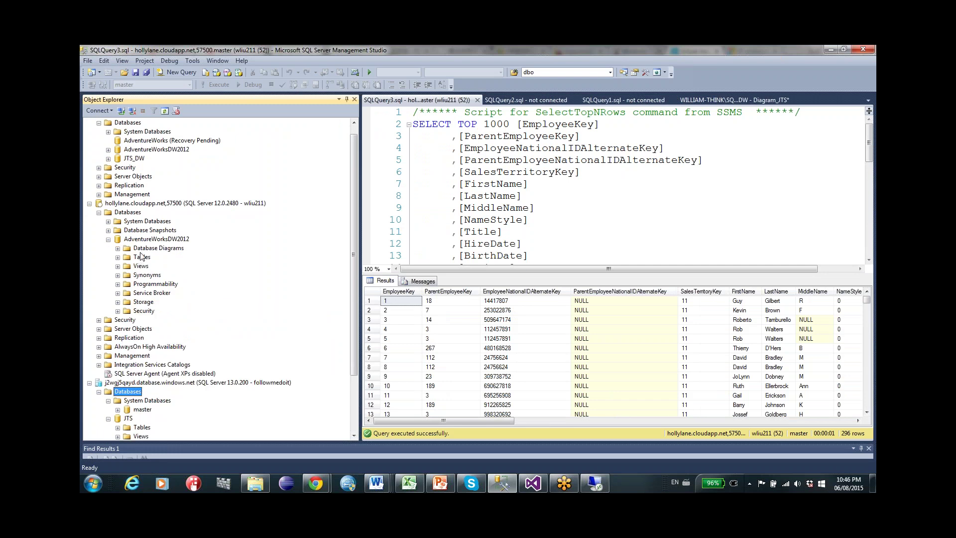
pyautogui.click(118, 257)
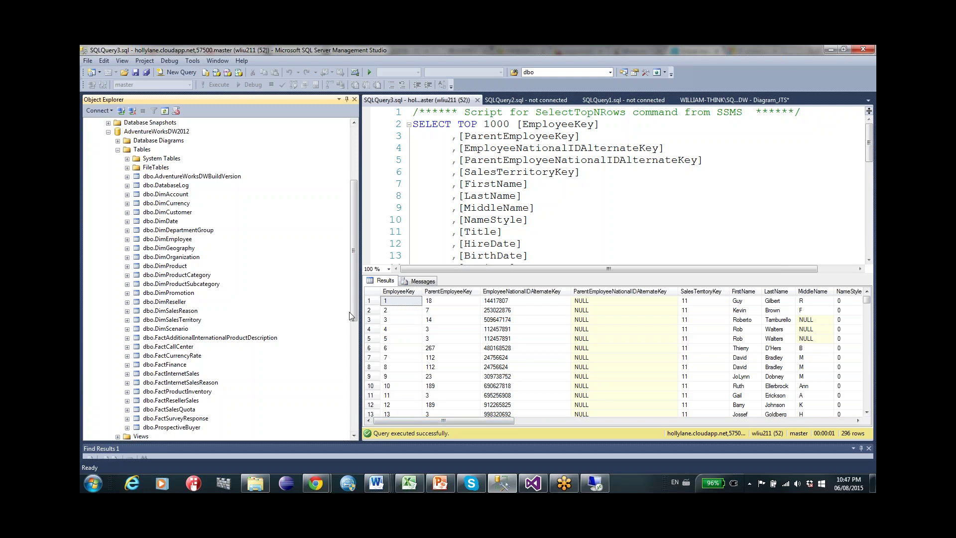
pyautogui.moveTo(354, 315); pyautogui.dragTo(356, 279)
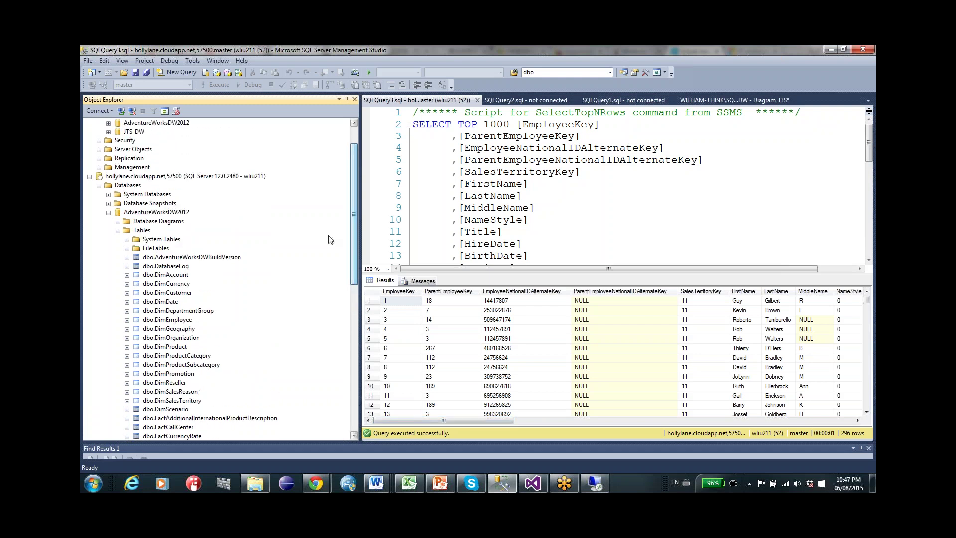
pyautogui.click(185, 177)
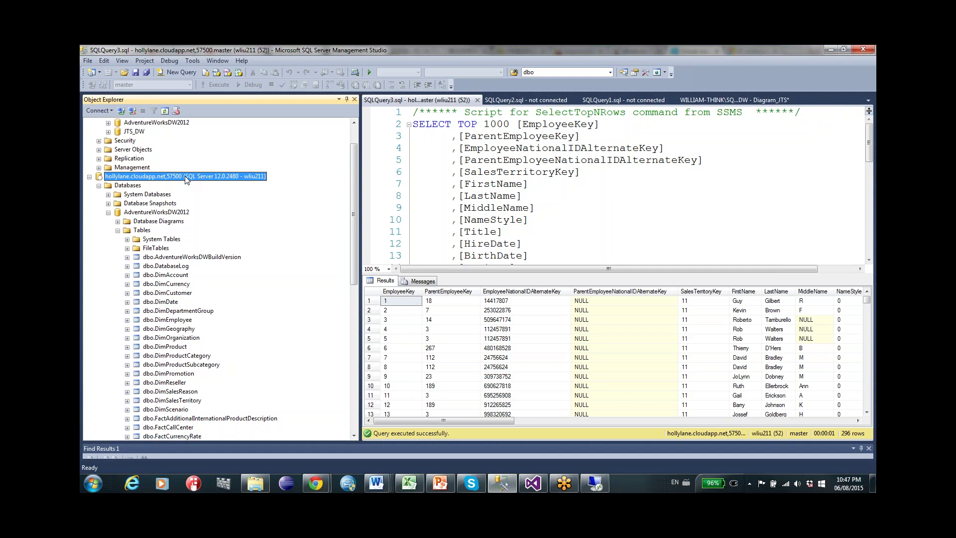
# - Collapse AdventureWorksDW2012 and select the database.windows.net server with the three servers in view
pyautogui.click(108, 213)
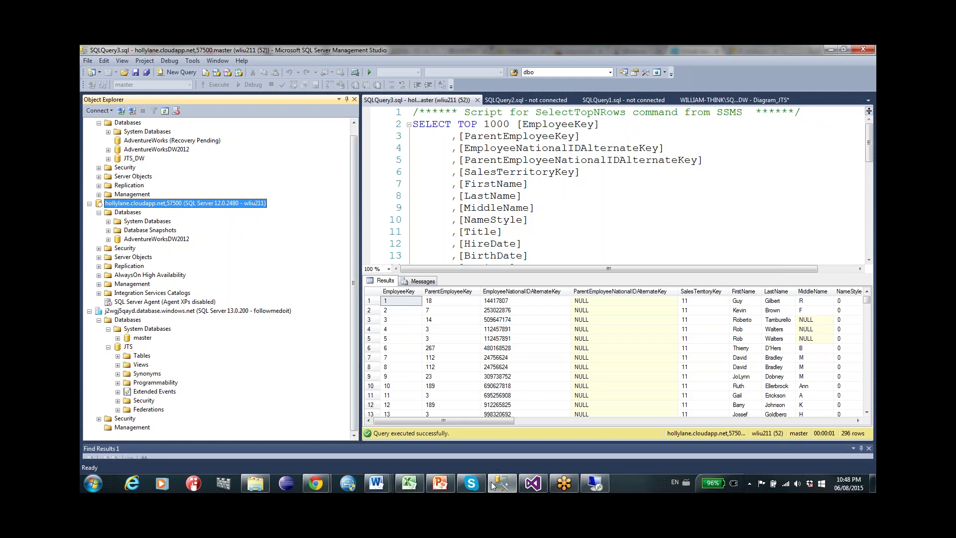
pyautogui.moveTo(412, 491)
pyautogui.scroll(1, 202, 207)
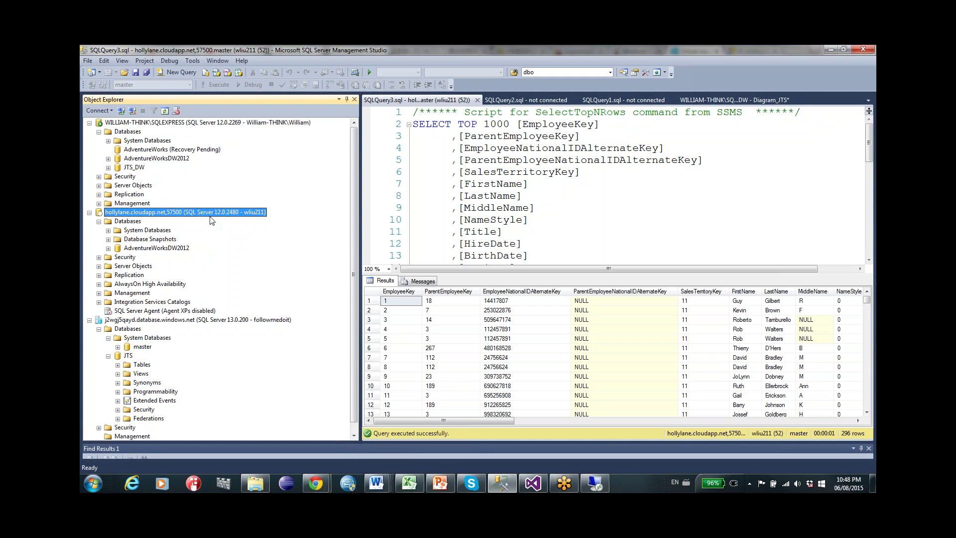
pyautogui.click(227, 322)
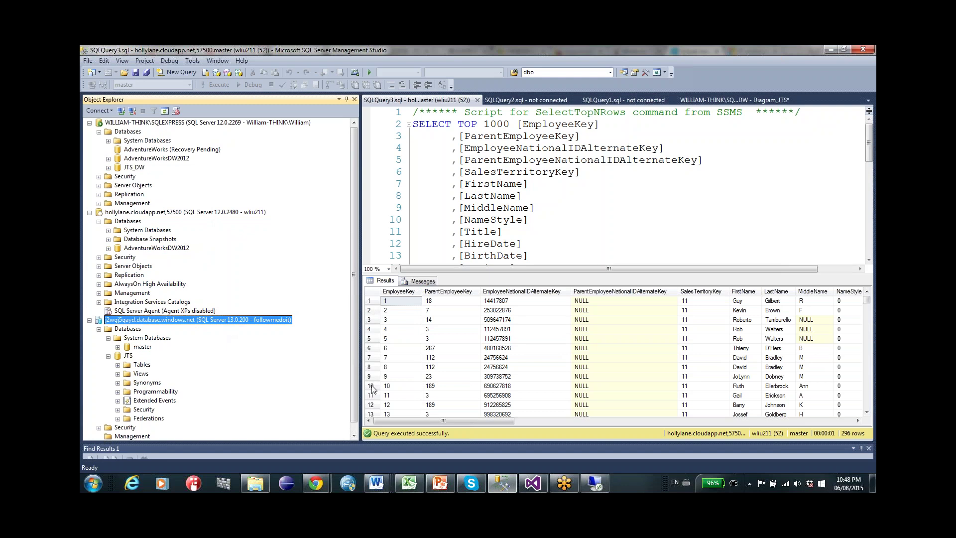
pyautogui.click(354, 435)
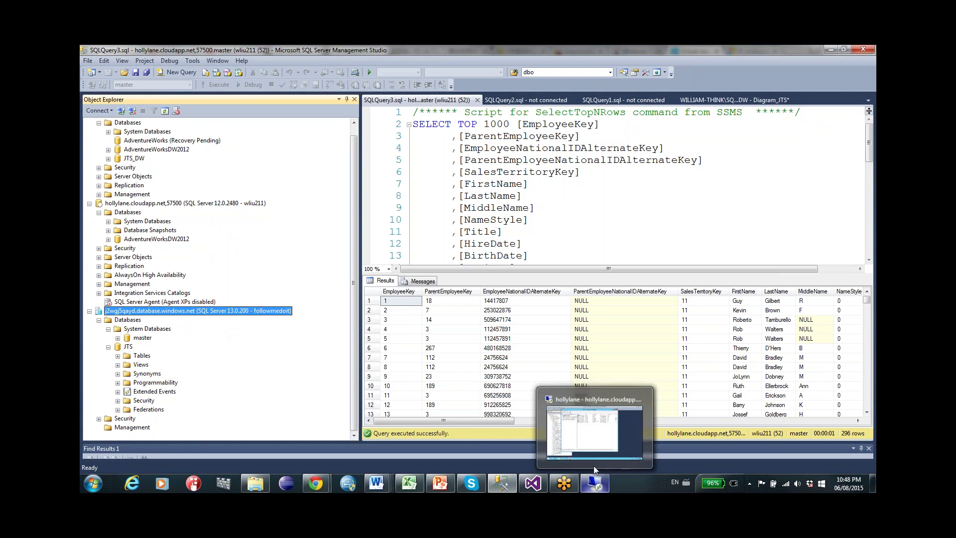
# - Minimize the hollylane session and open the Hollylane endpoint's ACL in the Azure portal's Virtual machines page
pyautogui.click(594, 468)
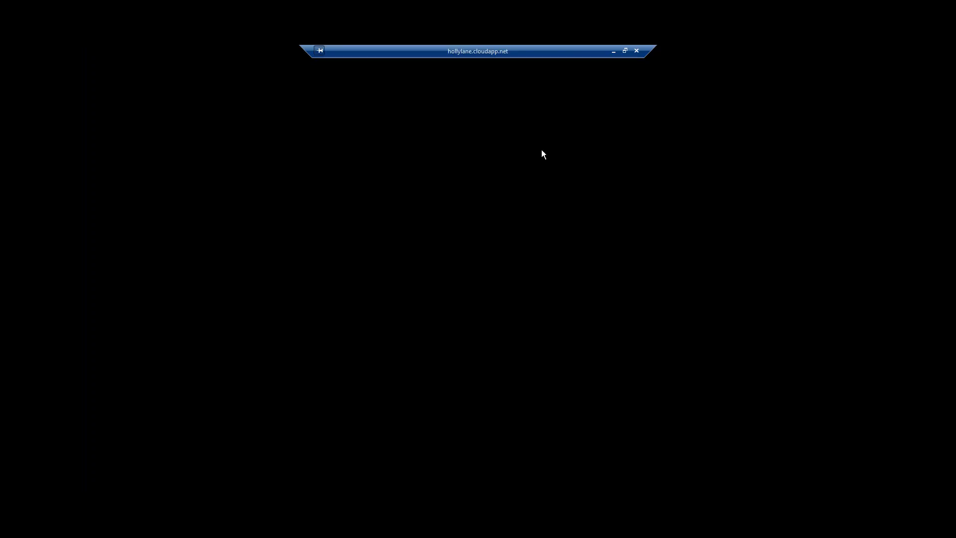
pyautogui.click(613, 52)
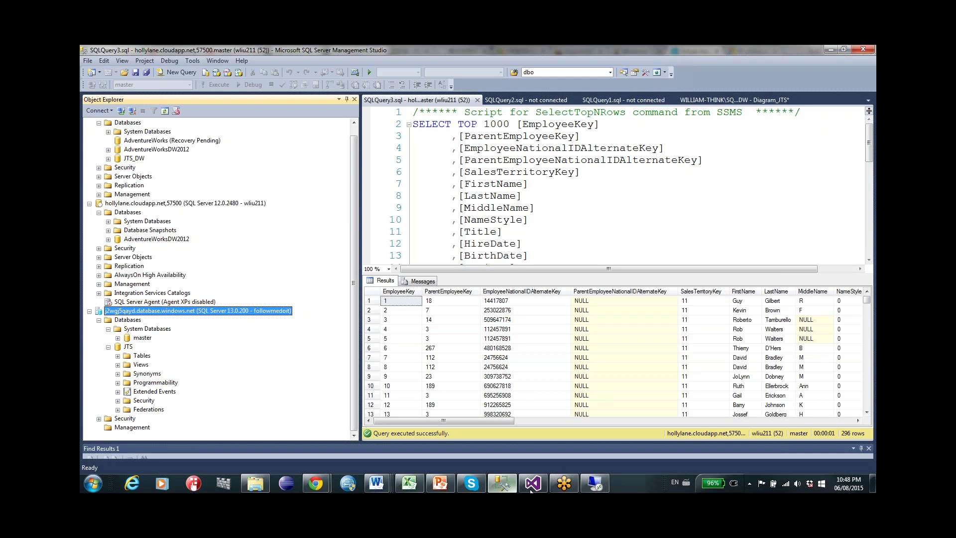
pyautogui.click(321, 479)
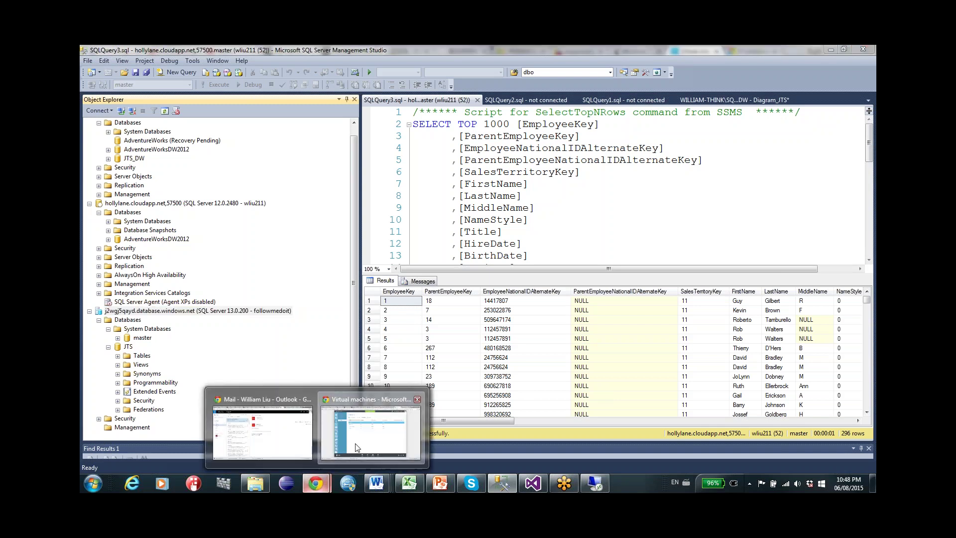
pyautogui.click(357, 447)
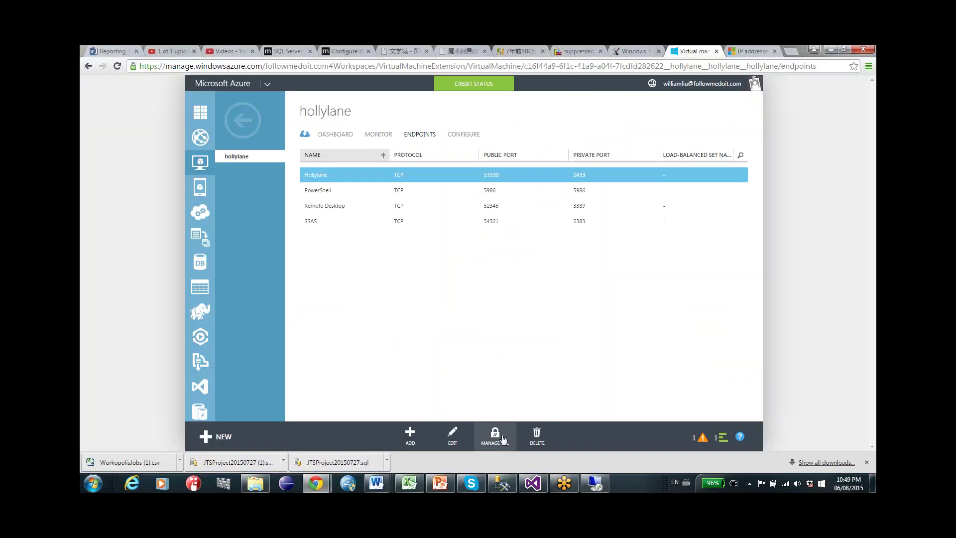
pyautogui.click(503, 439)
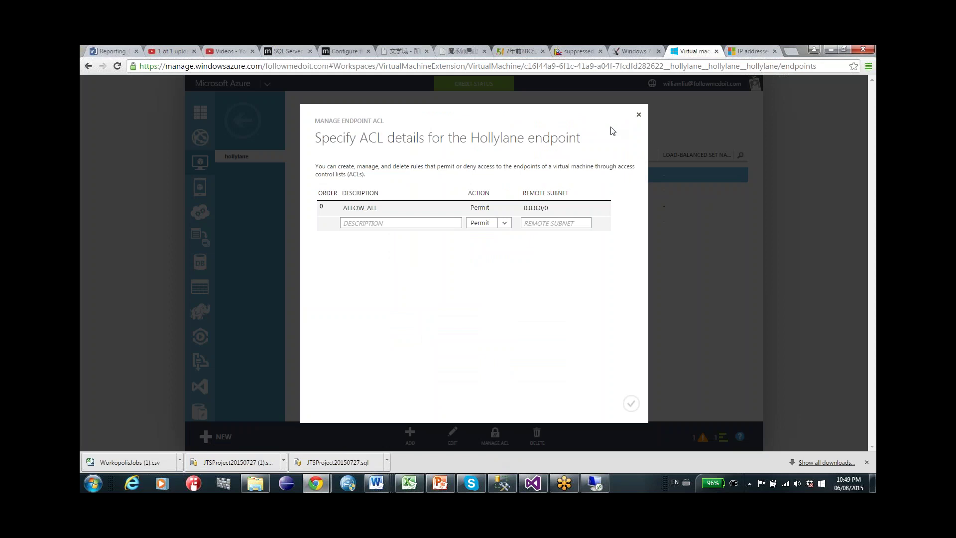
# - Close the Manage Endpoint ACL dialog showing the ALLOW_ALL 0.0.0.0/0 rule
pyautogui.click(639, 117)
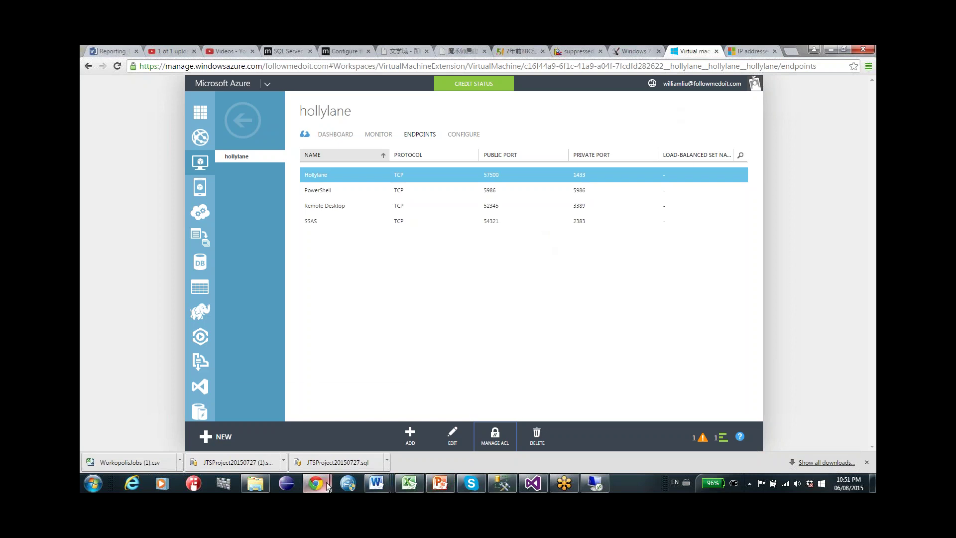
# - Lower the system volume and restore the hollylane remote desktop session from the taskbar
pyautogui.moveTo(328, 486)
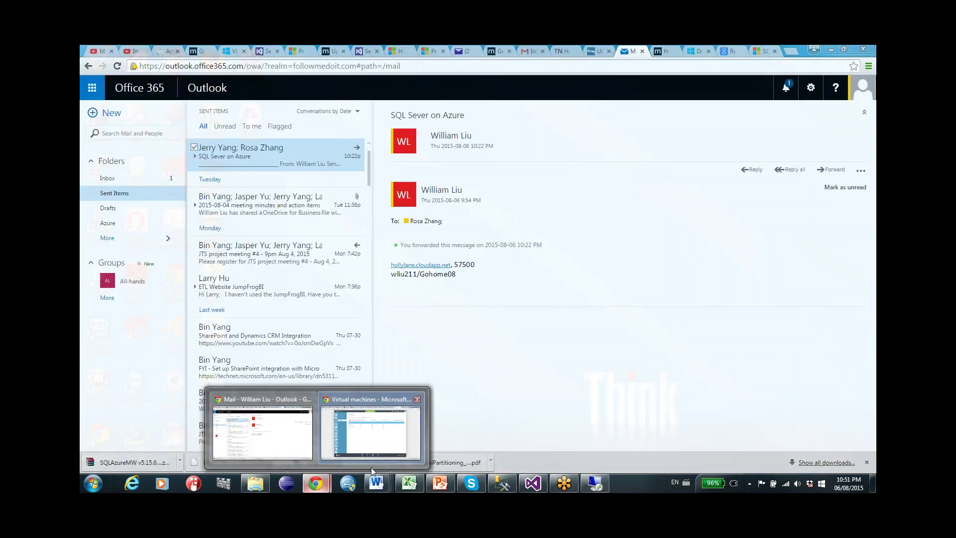
pyautogui.click(371, 457)
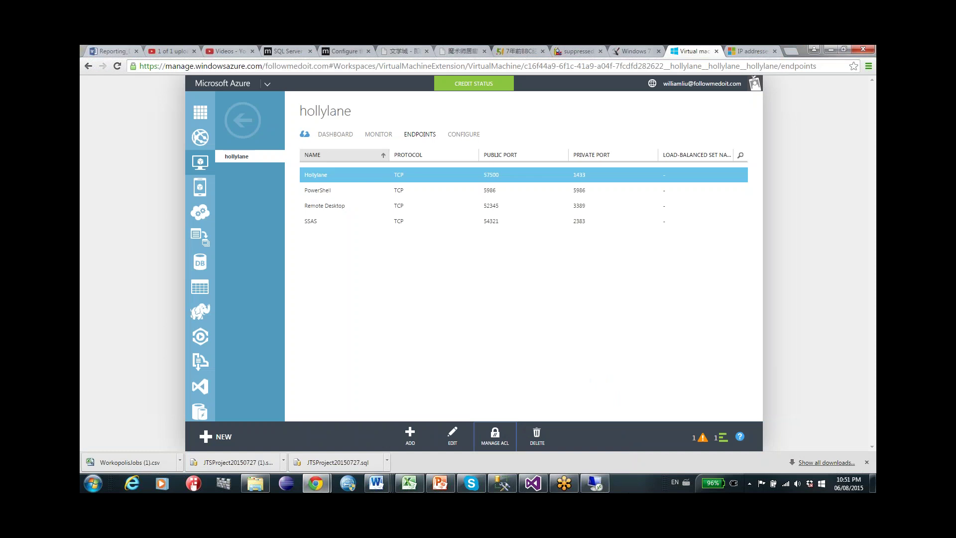
pyautogui.moveTo(594, 482)
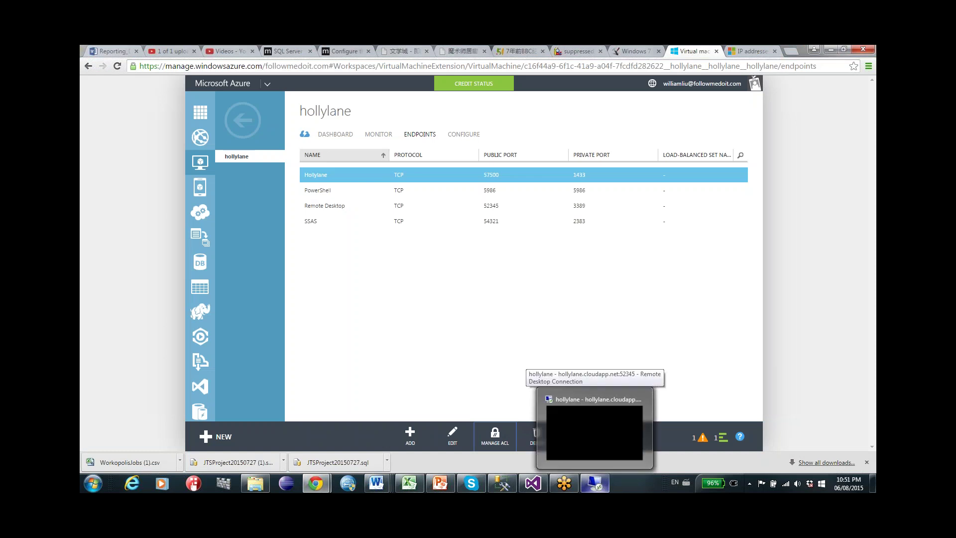
pyautogui.press('XF86AudioLowerVolume')
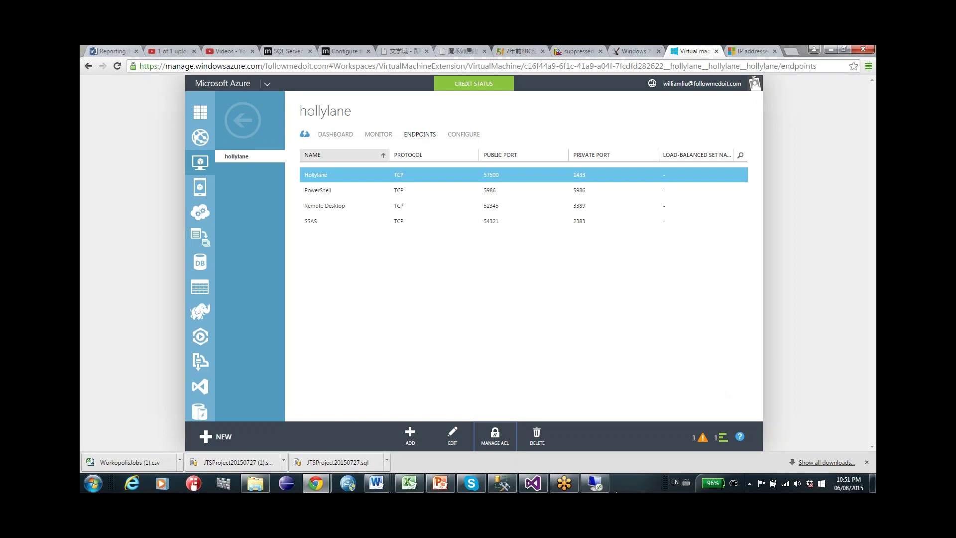
pyautogui.click(593, 484)
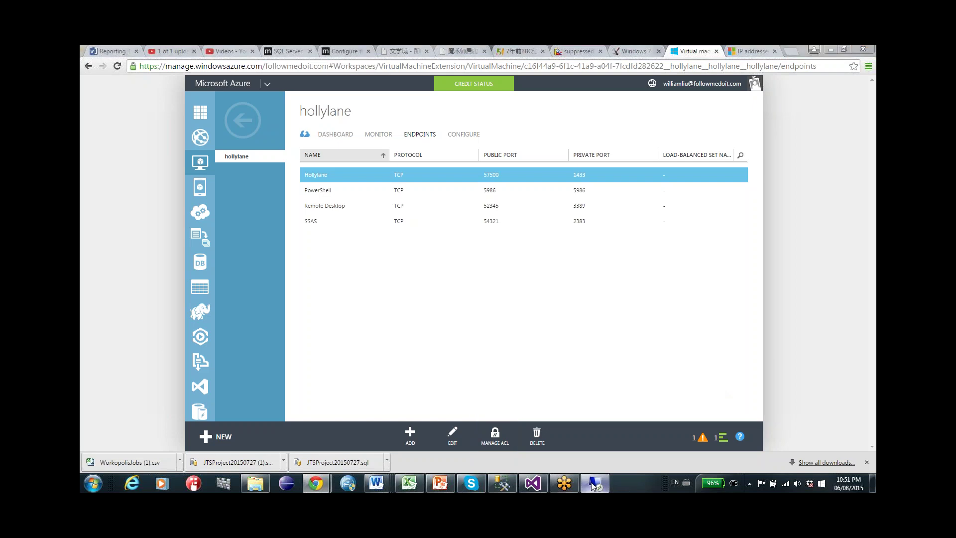